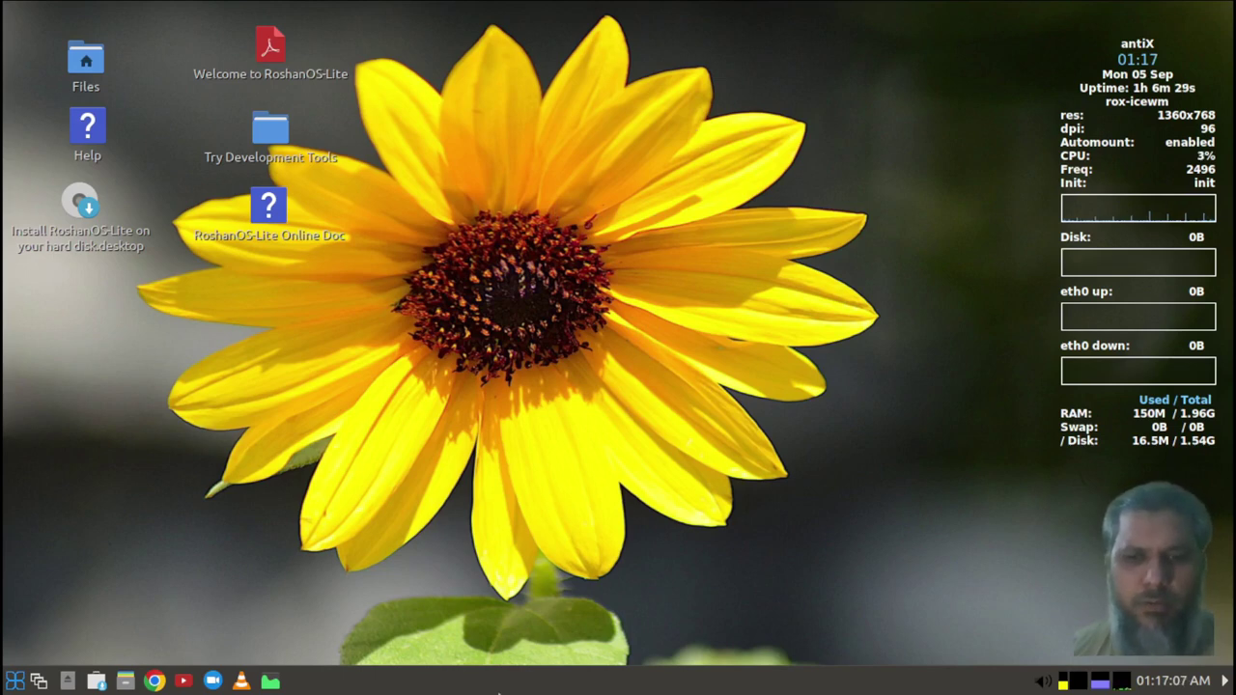
pyautogui.click(13, 682)
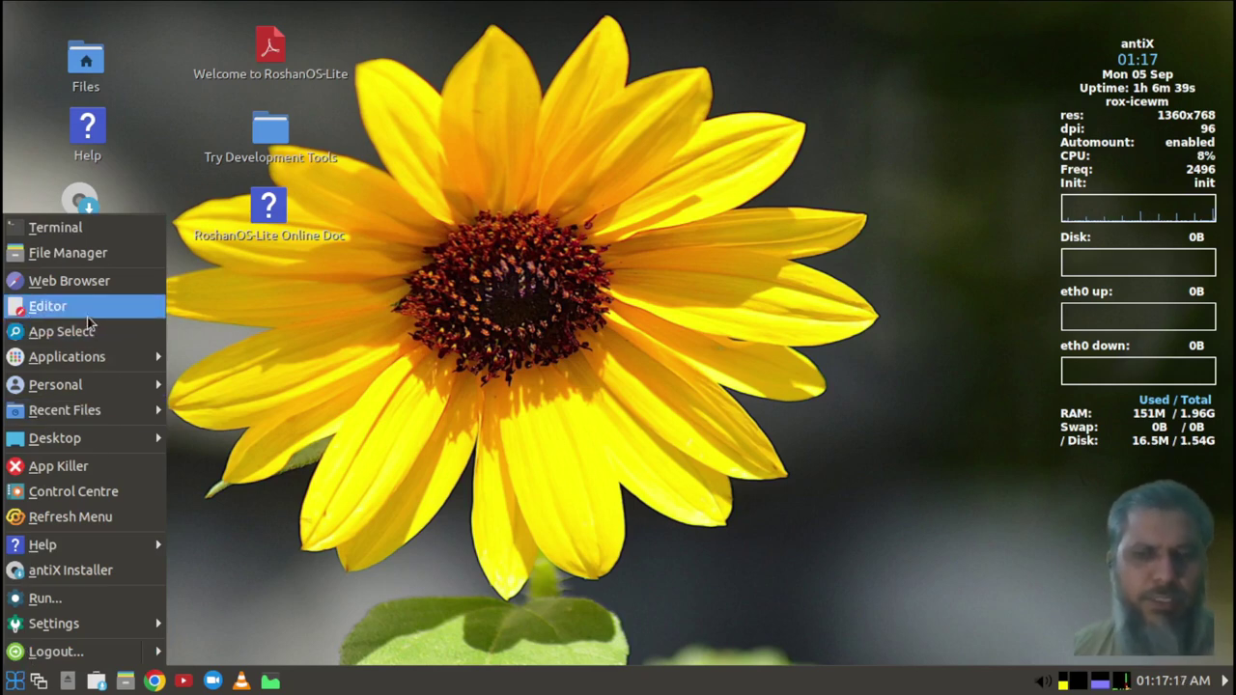
pyautogui.click(439, 338)
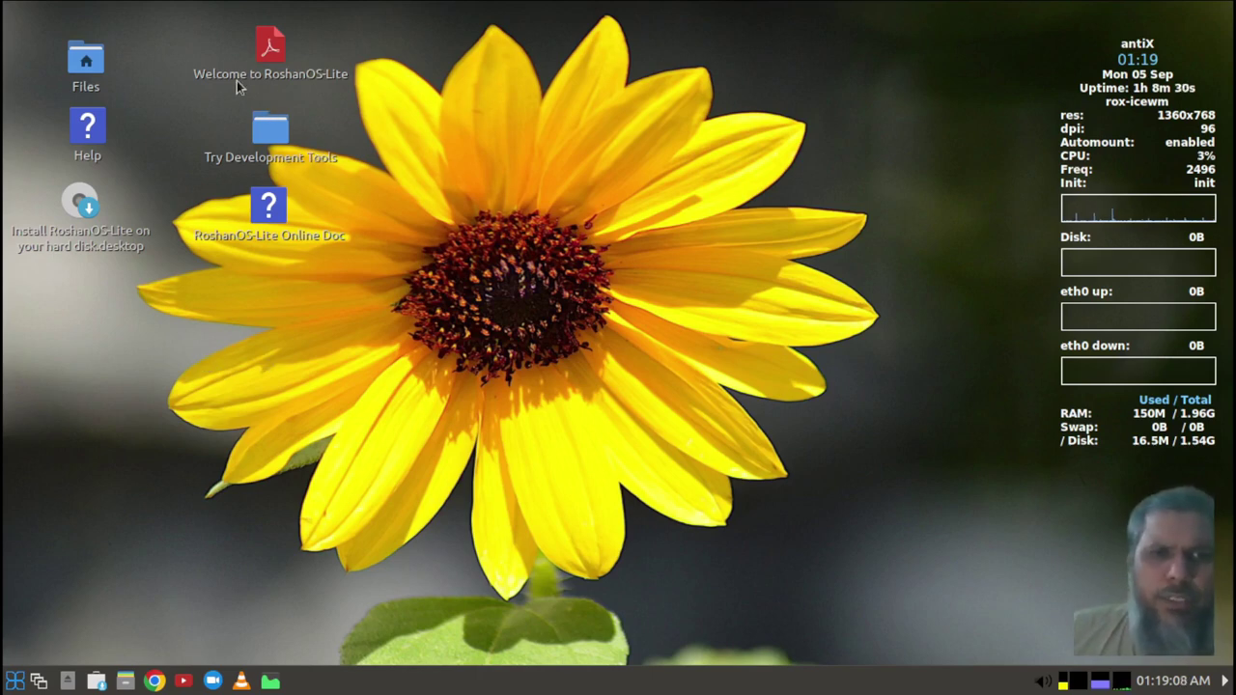
# Open the Welcome to RoshanOS-Lite document in a maximized window and read its introduction, table of contents and Login Credentials section.
pyautogui.doubleClick(272, 55)
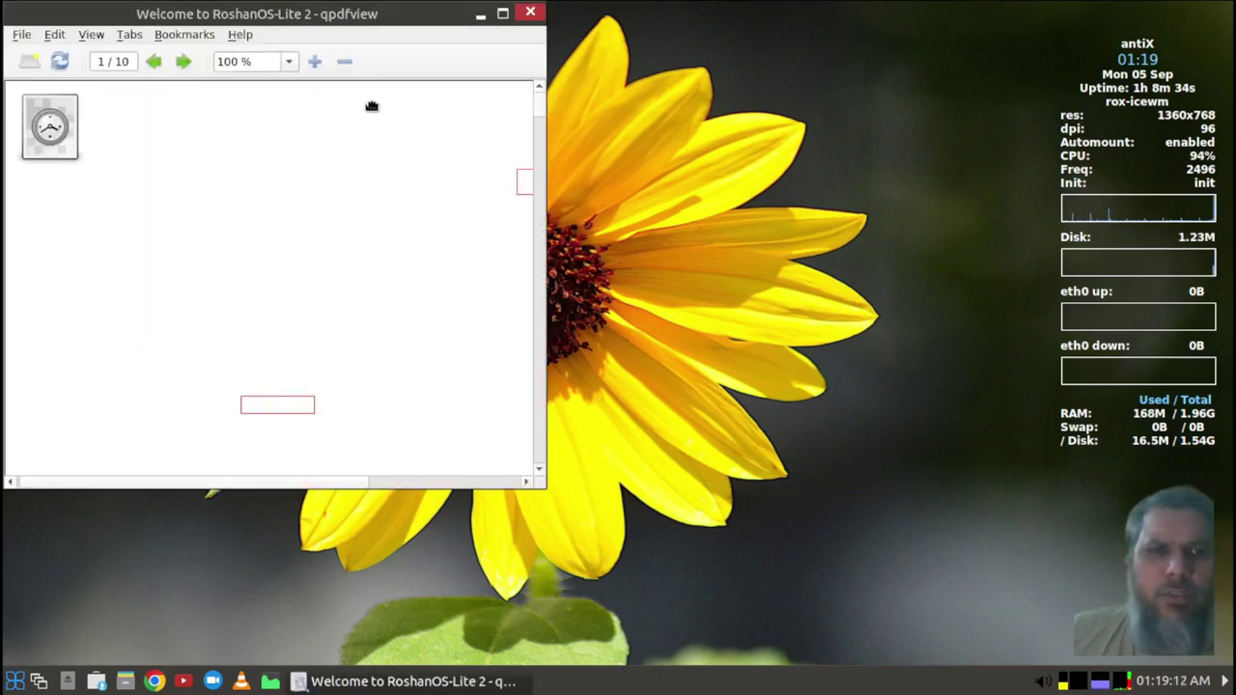
pyautogui.doubleClick(375, 17)
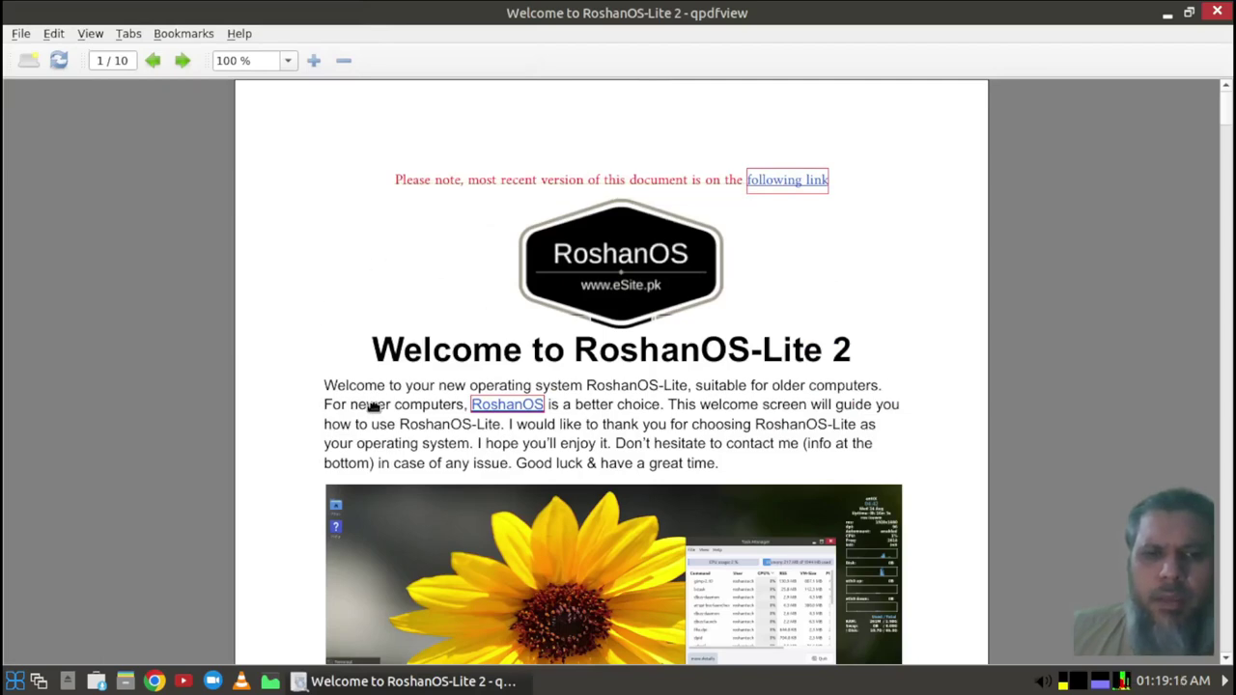
pyautogui.scroll(-3, 374, 407)
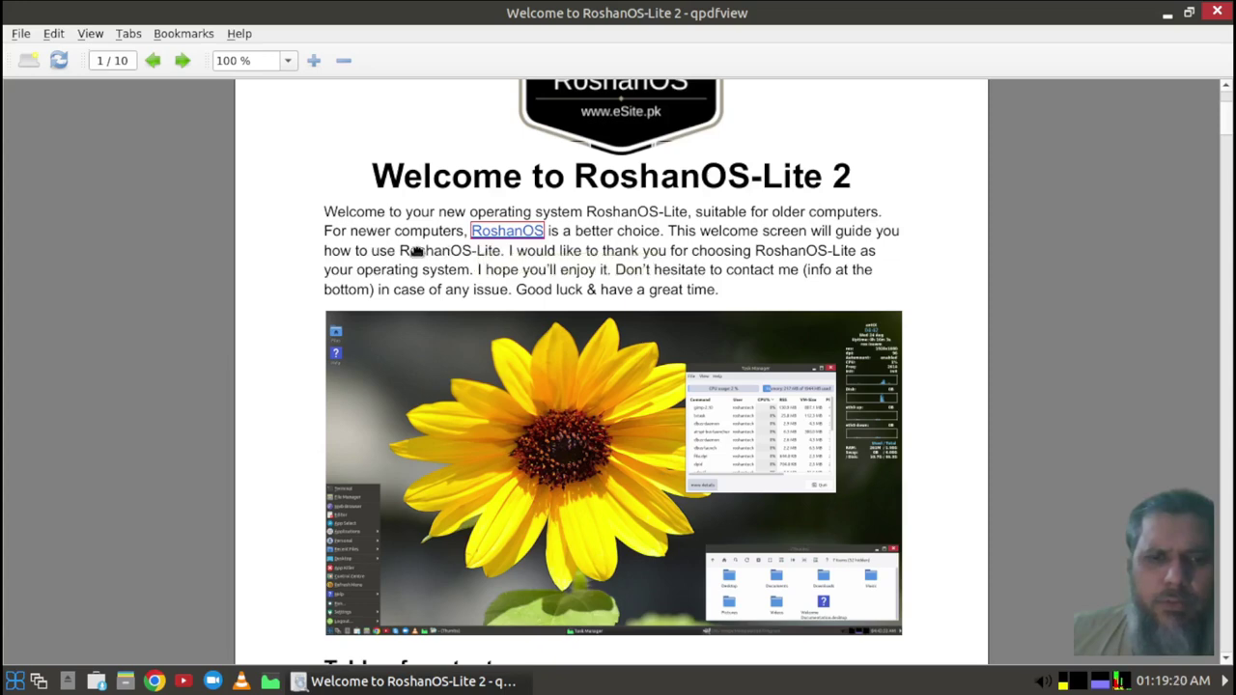
pyautogui.scroll(-3, 416, 248)
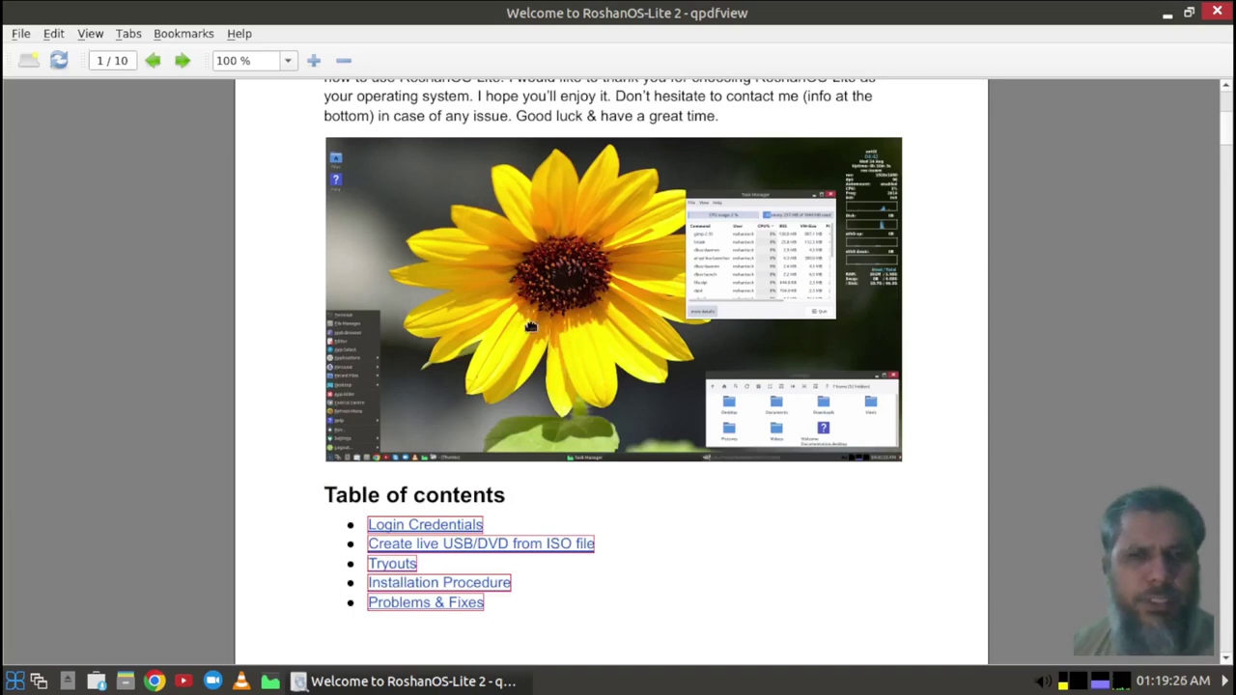
pyautogui.scroll(-3, 531, 327)
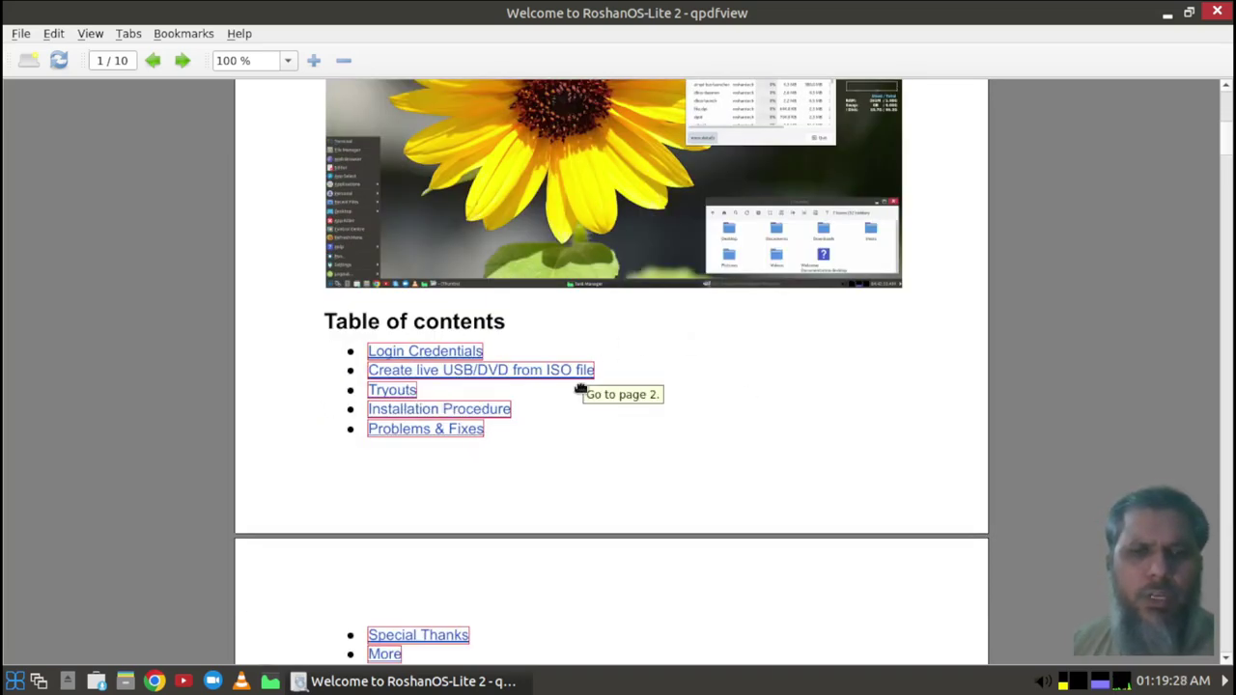
pyautogui.scroll(-3, 725, 428)
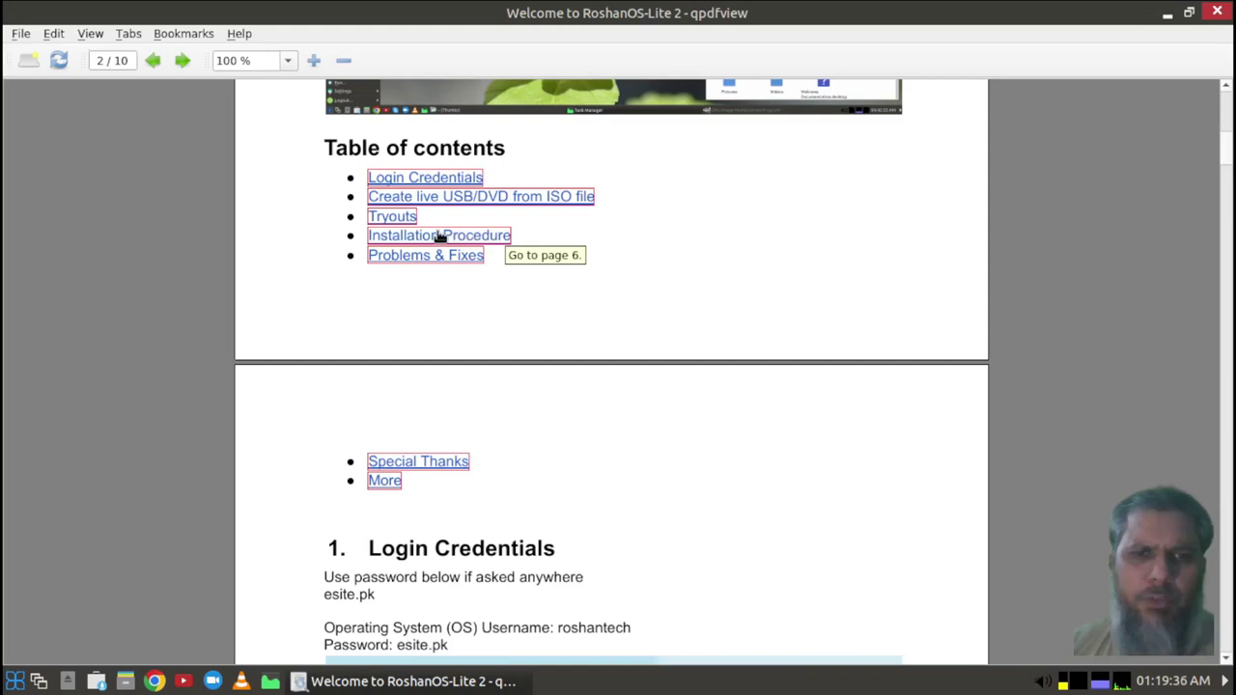
pyautogui.scroll(-3, 685, 411)
pyautogui.scroll(-2, 684, 410)
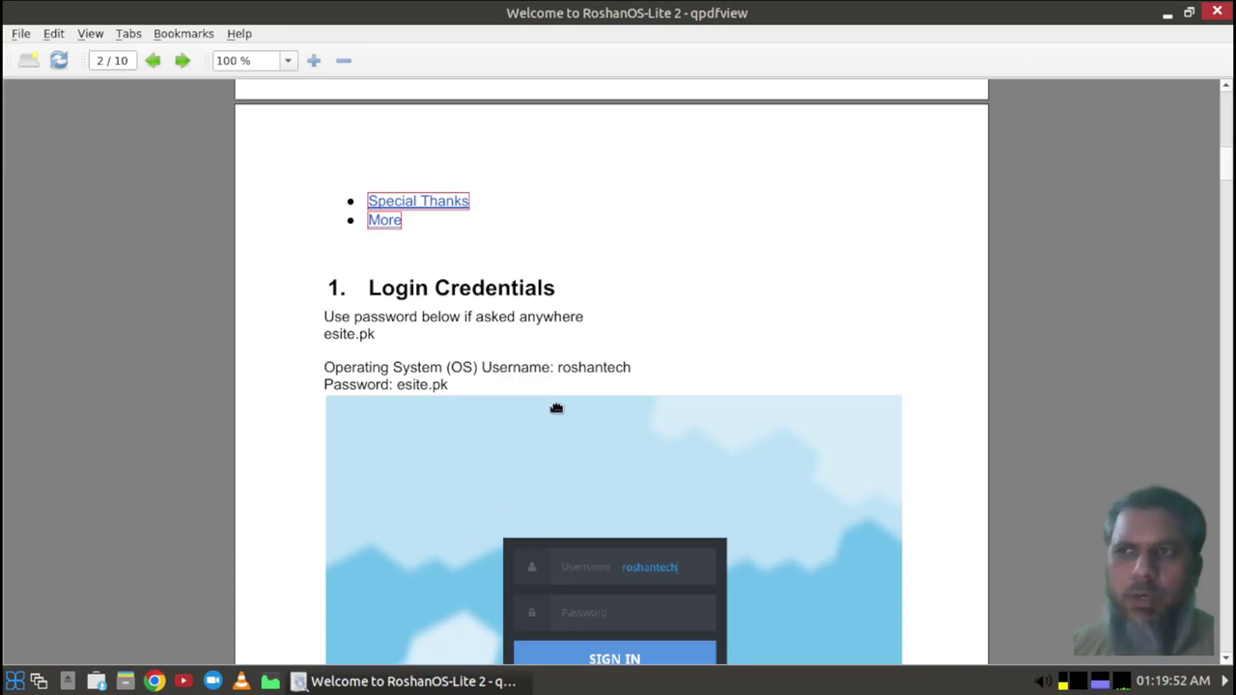
pyautogui.scroll(-5, 579, 410)
pyautogui.scroll(-3, 589, 409)
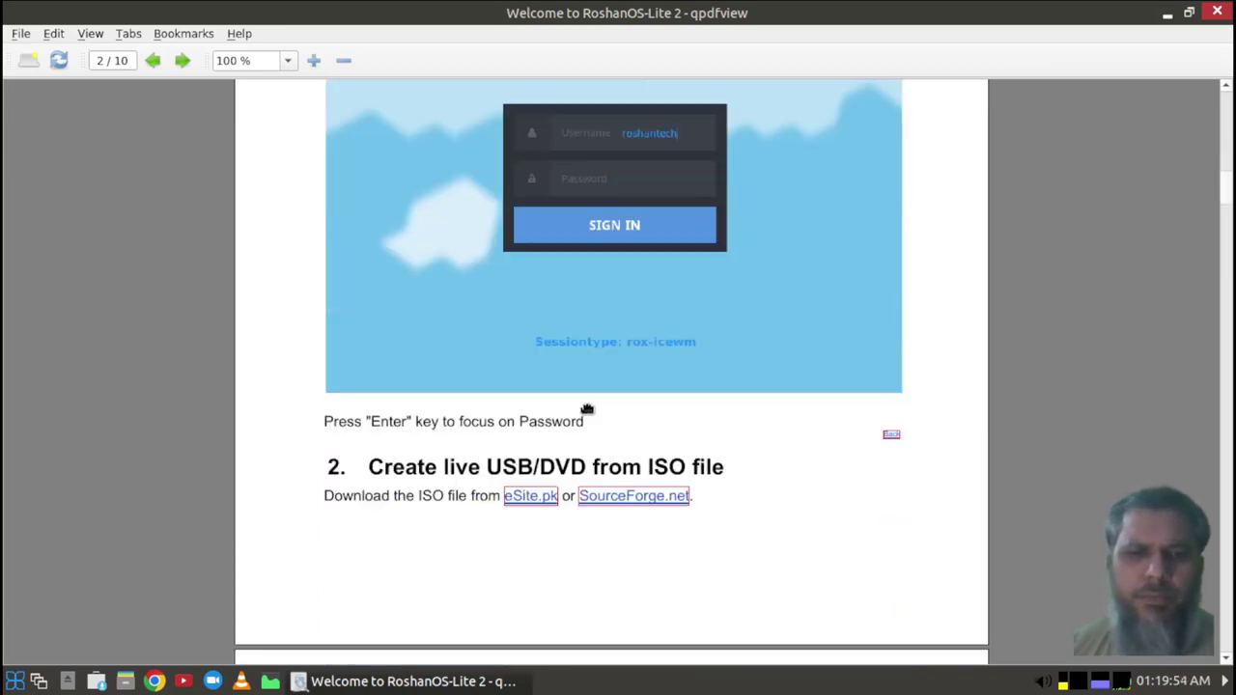
# Read the section on creating a live USB/DVD from the ISO file and follow its "install RoshanOS-Lite" link.
pyautogui.scroll(-3, 653, 408)
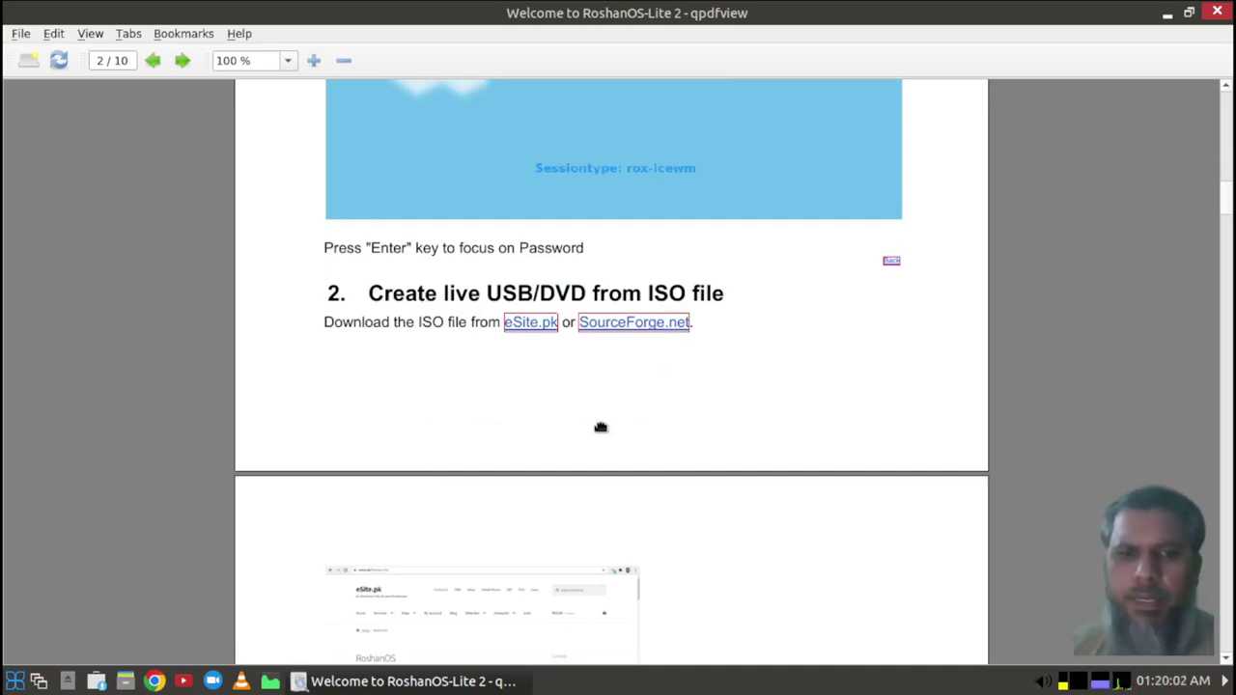
pyautogui.scroll(-1, 601, 427)
pyautogui.scroll(-2, 596, 428)
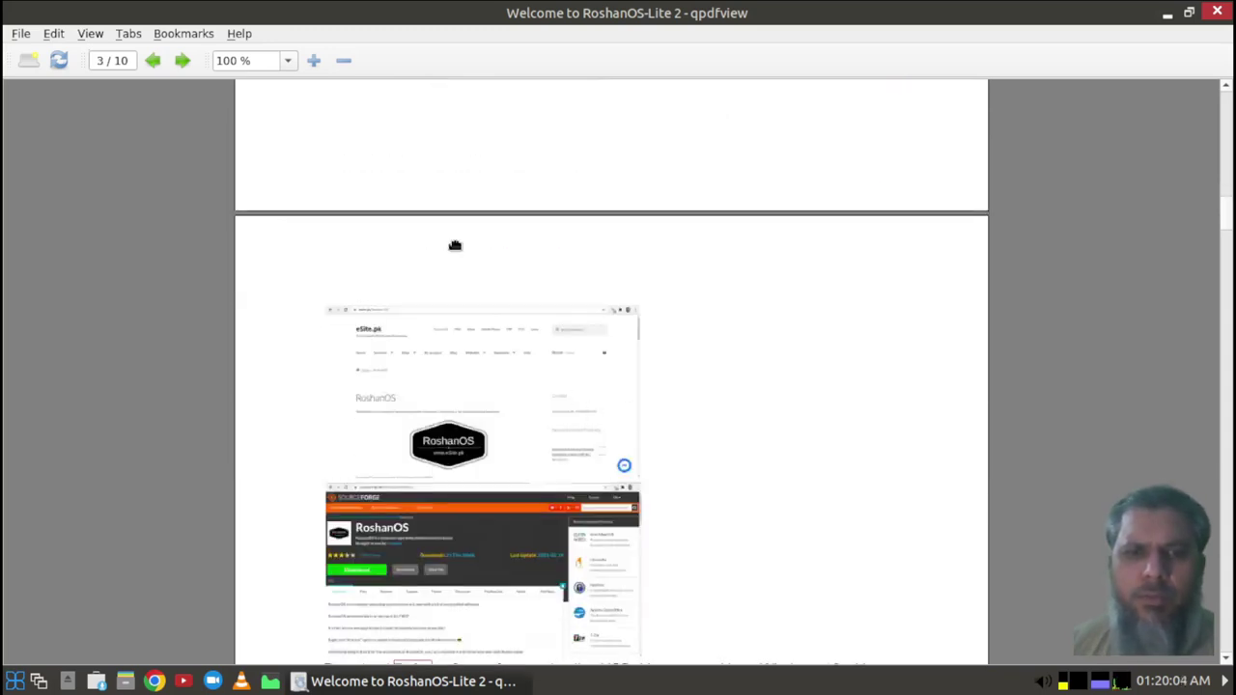
pyautogui.scroll(2, 524, 268)
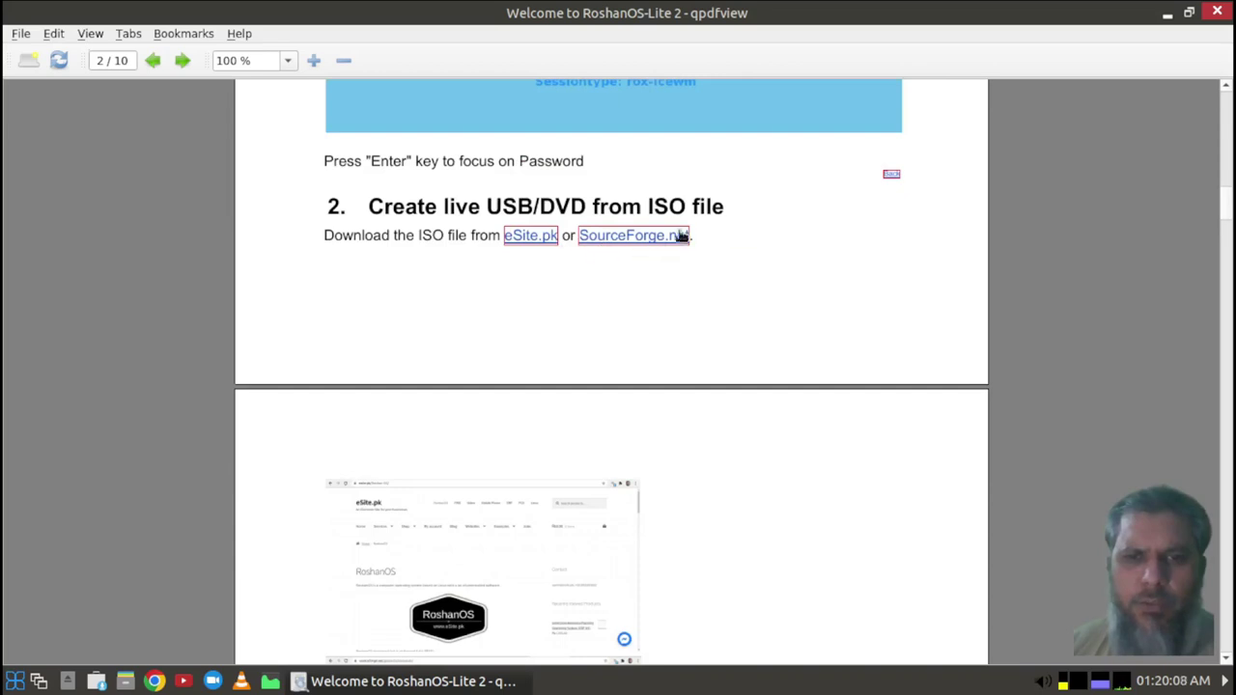
pyautogui.scroll(-3, 666, 298)
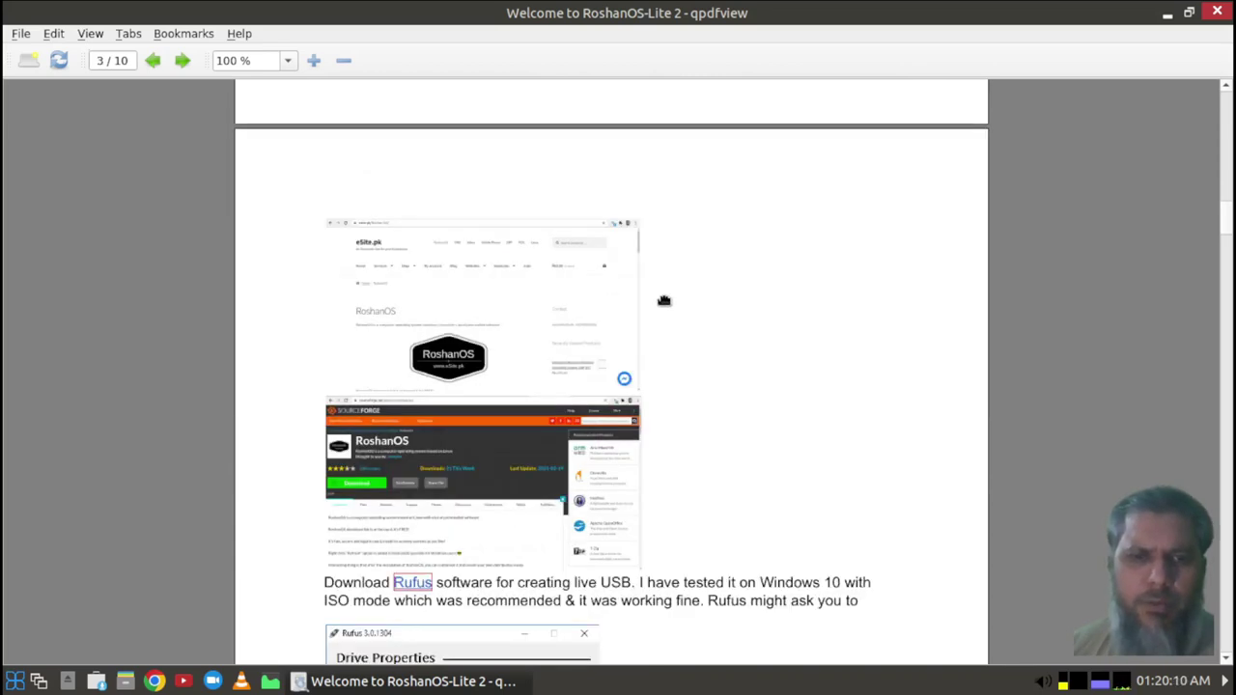
pyautogui.scroll(-3, 660, 301)
pyautogui.scroll(-1, 555, 454)
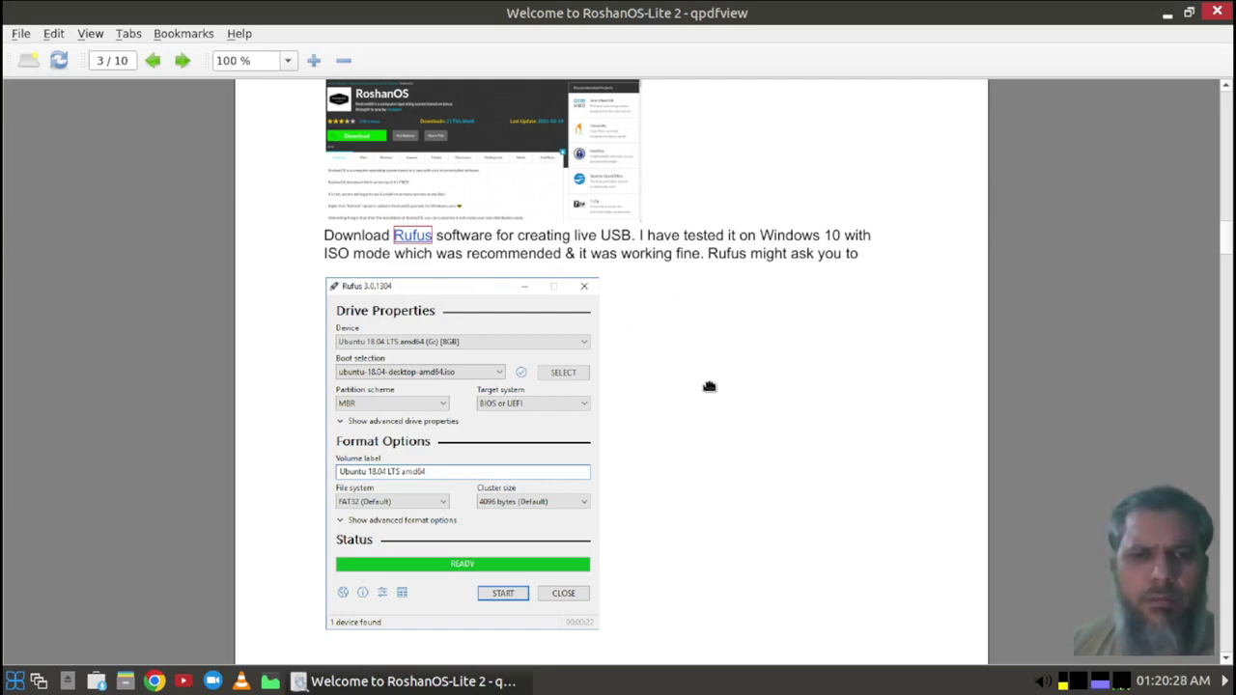
pyautogui.scroll(-5, 712, 386)
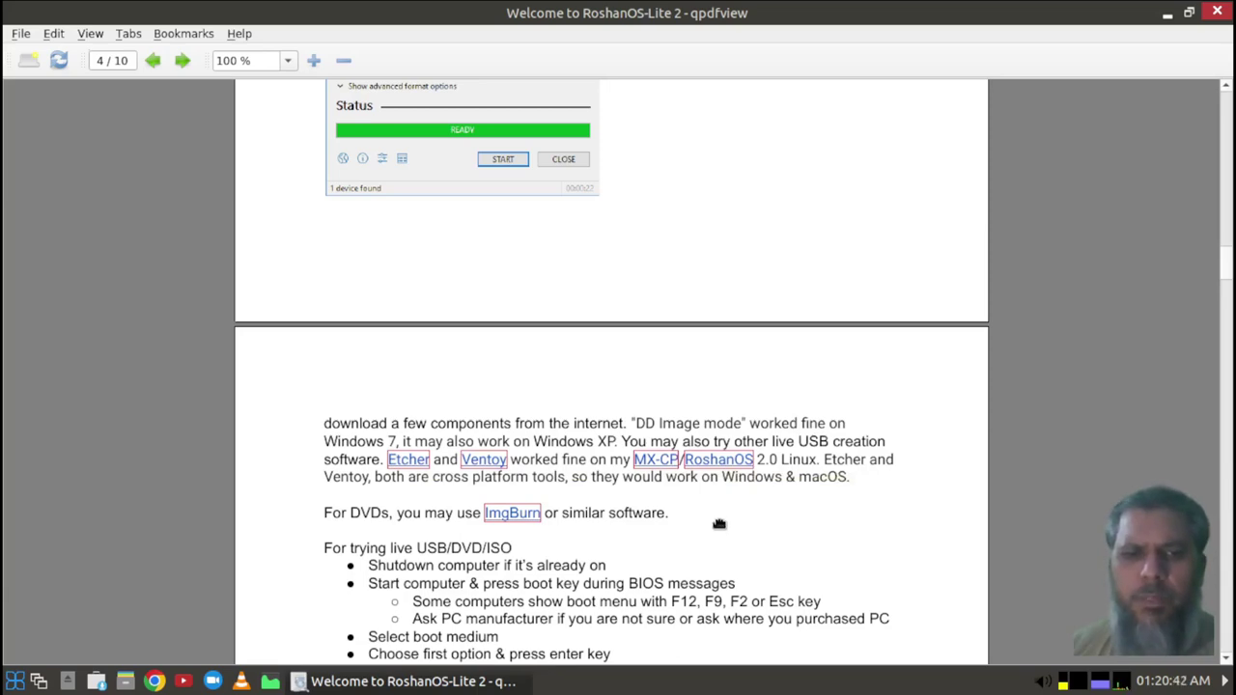
pyautogui.scroll(-3, 720, 525)
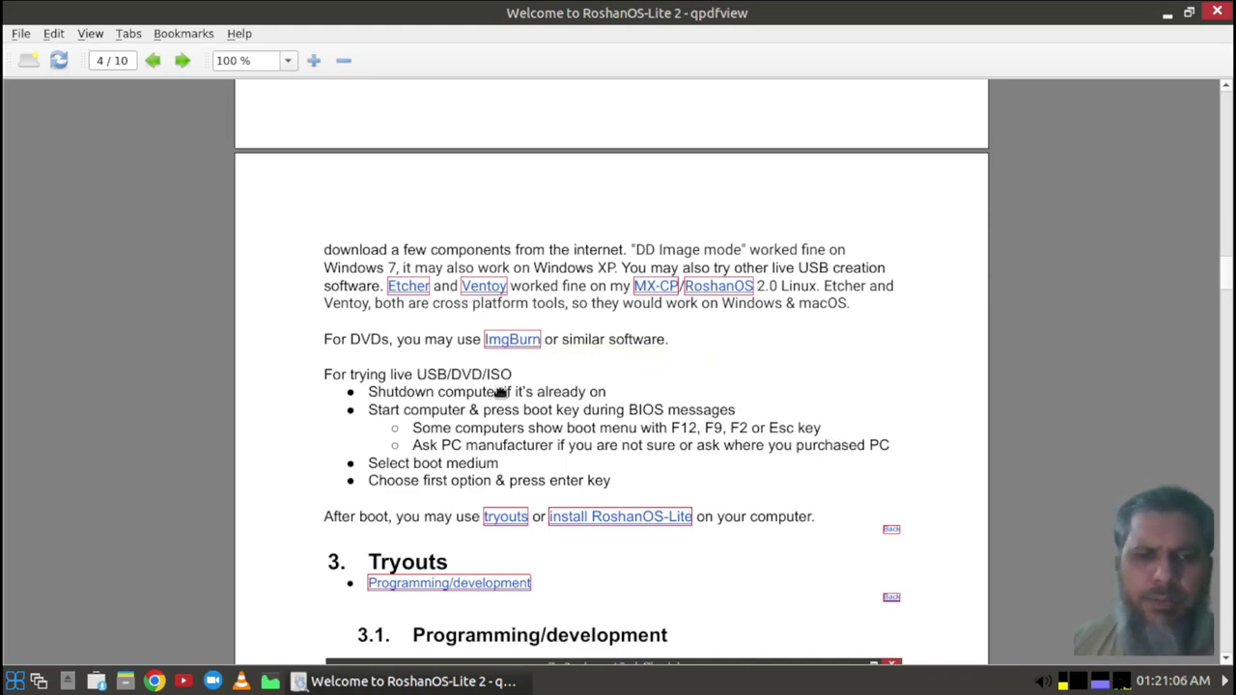
pyautogui.scroll(-3, 472, 377)
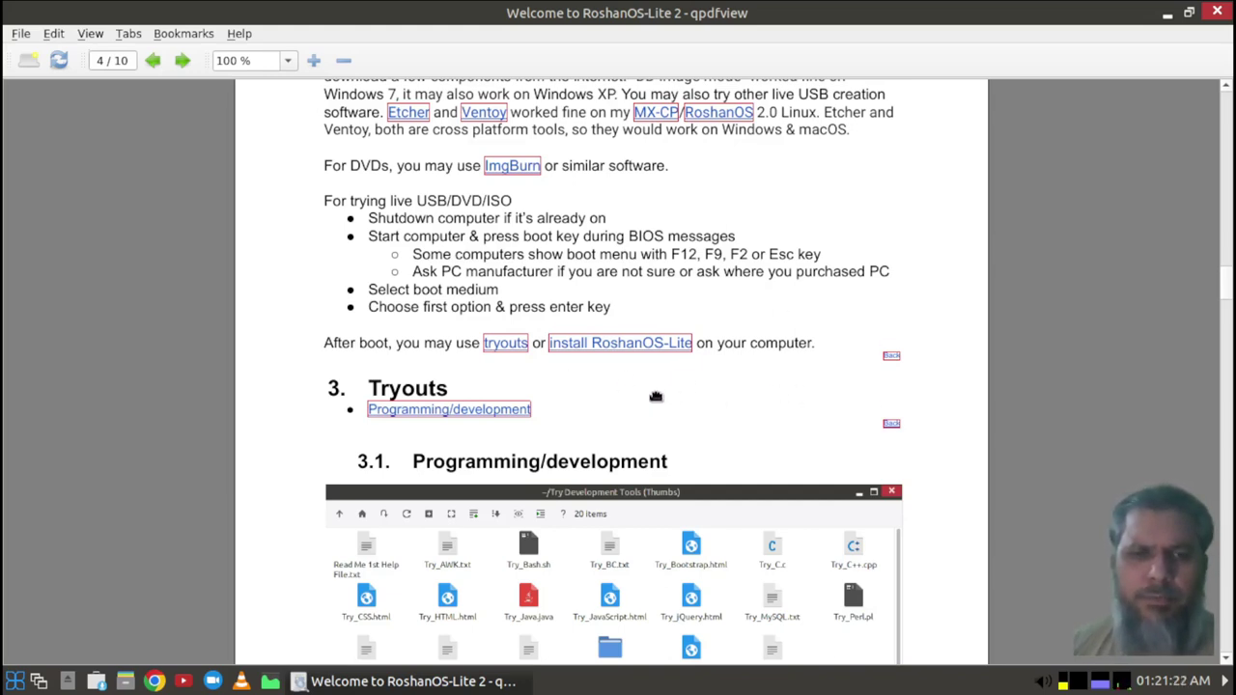
pyautogui.click(600, 346)
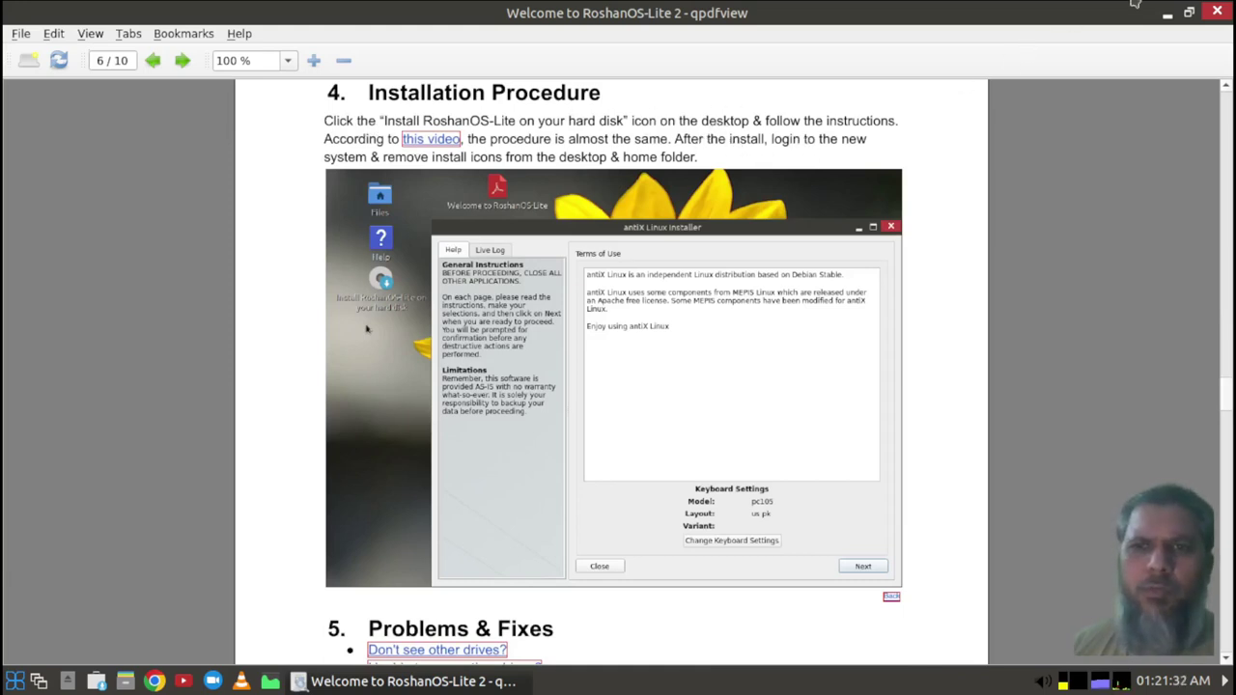
# Minimize the welcome document and launch the RoshanOS-Lite hard disk installer from the desktop in a maximized window.
pyautogui.click(1167, 12)
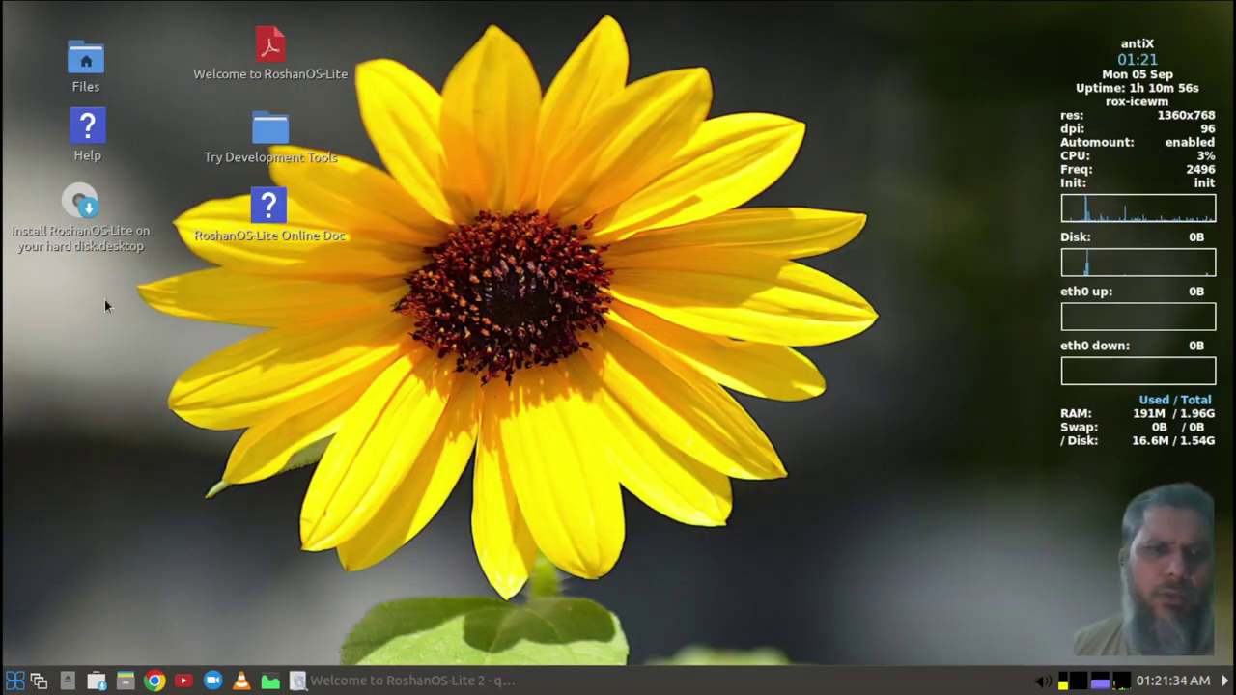
pyautogui.doubleClick(70, 236)
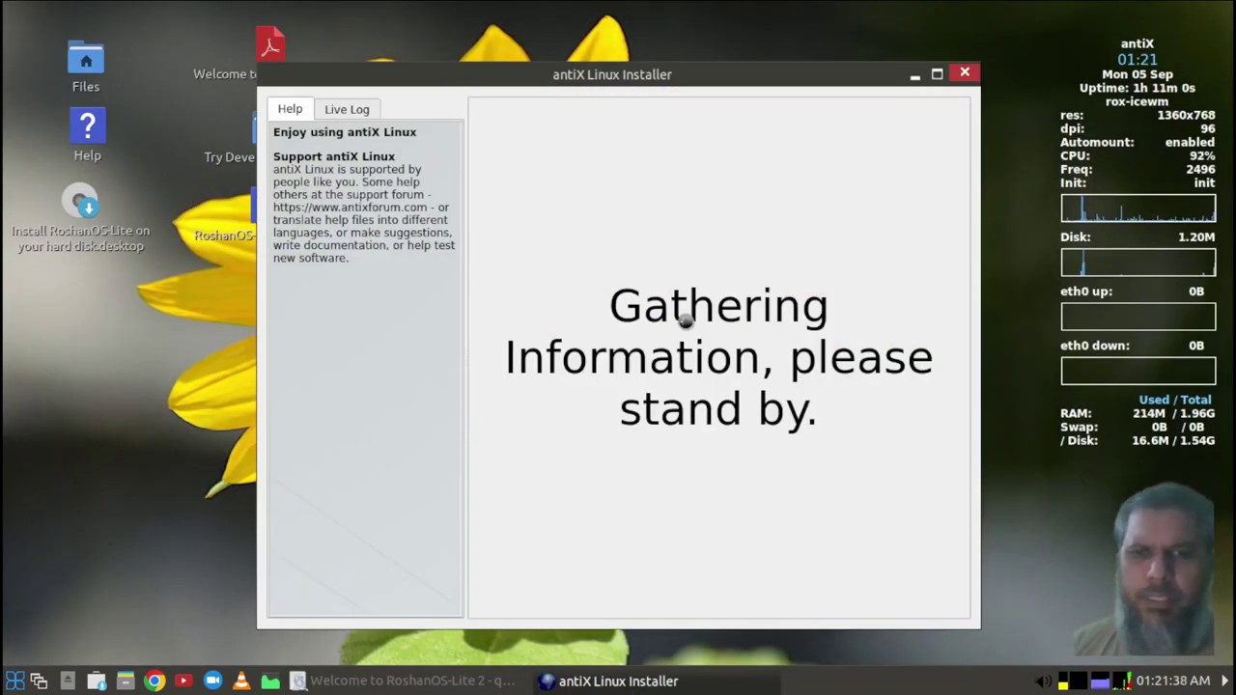
pyautogui.moveTo(708, 75); pyautogui.dragTo(630, 48)
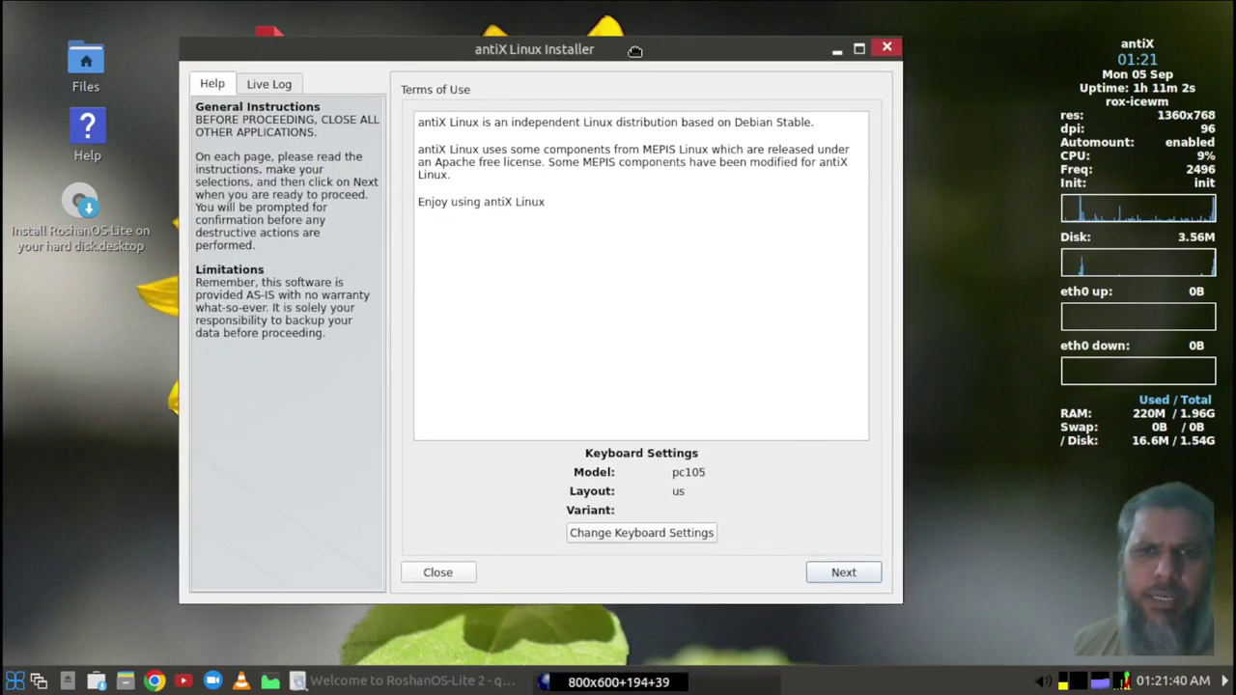
pyautogui.doubleClick(630, 49)
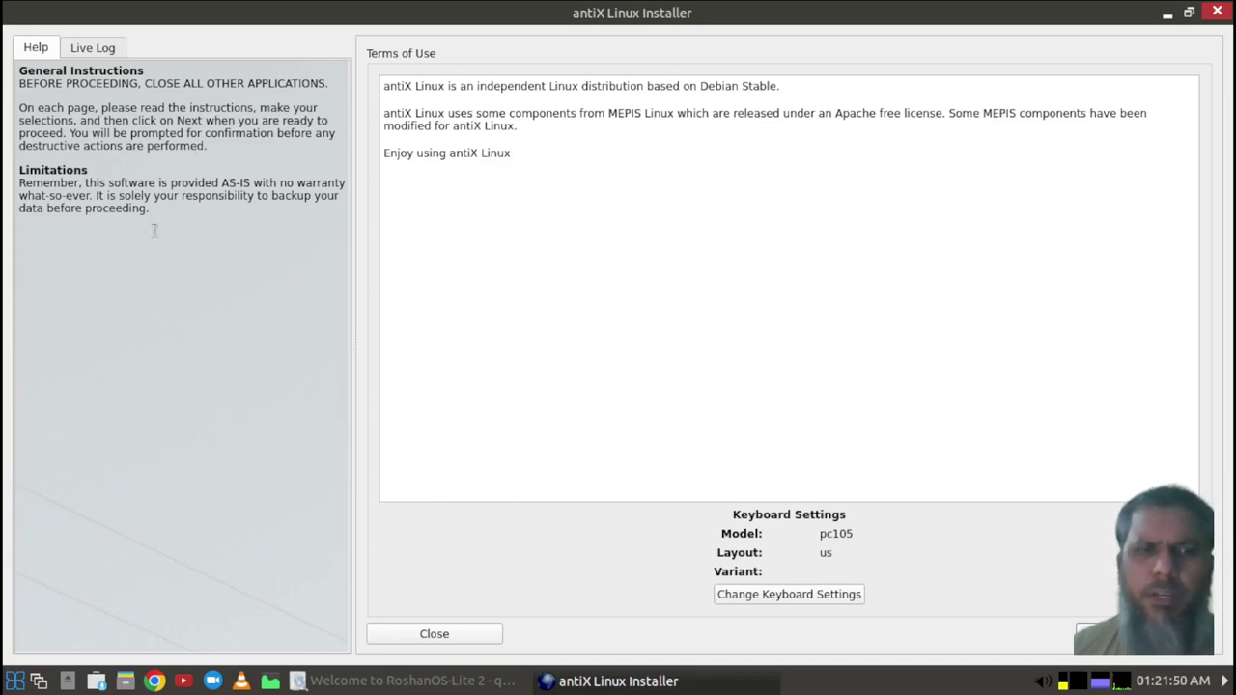
# Look at the installer's live log, return to its help text and continue past the Terms of Use.
pyautogui.click(85, 50)
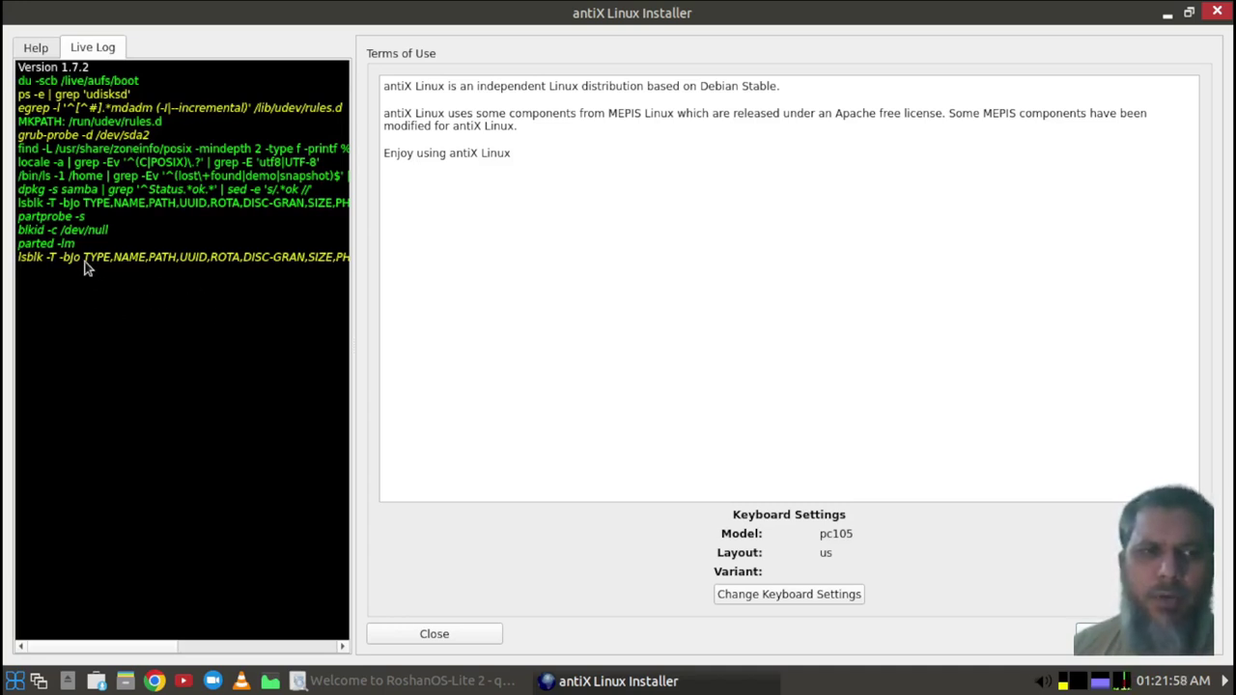
pyautogui.click(36, 47)
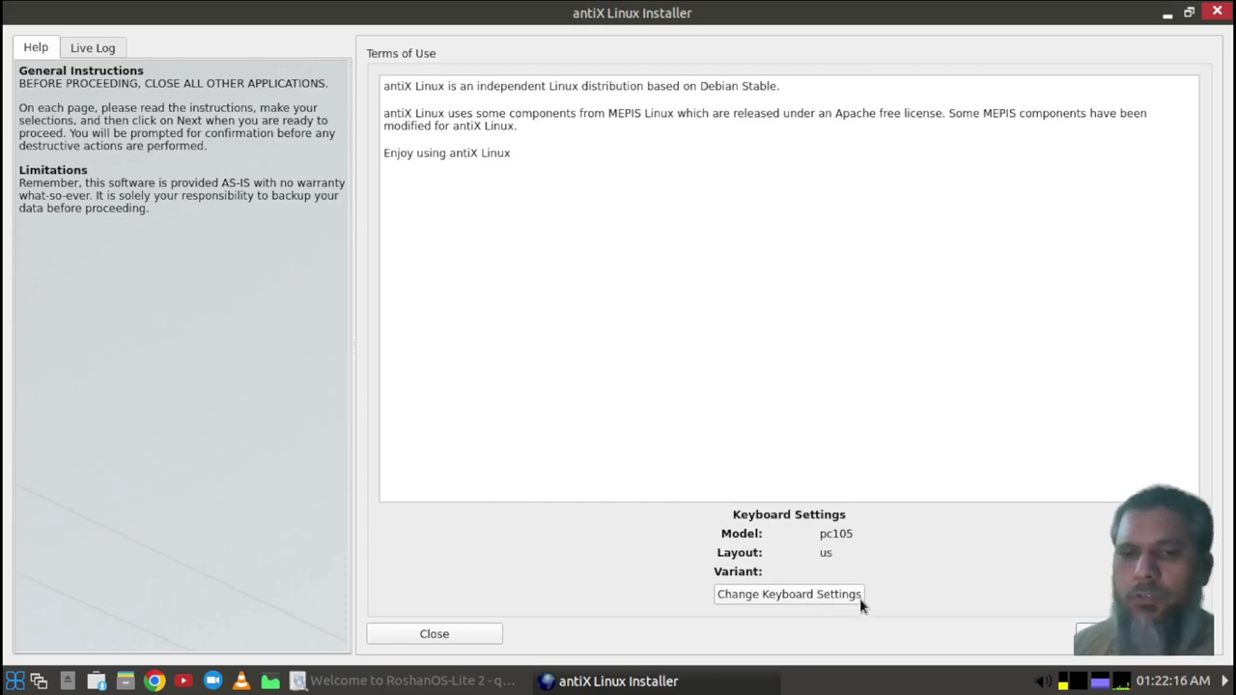
pyautogui.press('Return')
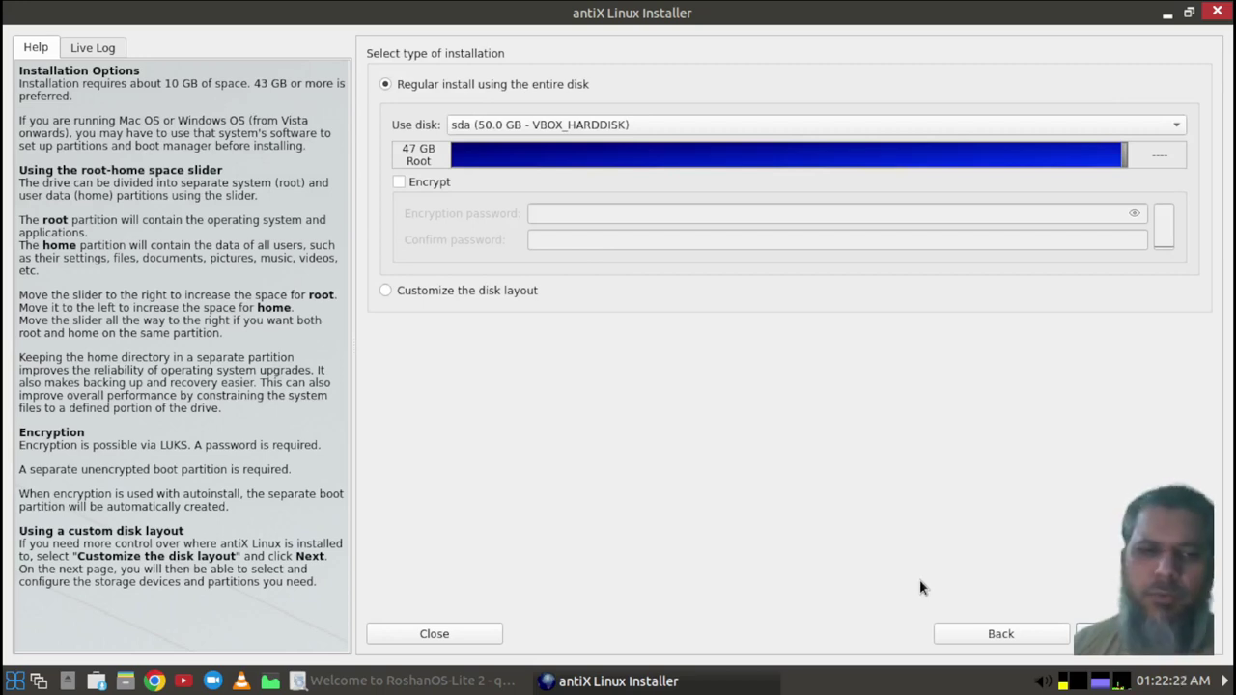
# Check the Installation Procedure in the welcome document, return to the installer and choose to customize the disk layout.
pyautogui.click(387, 682)
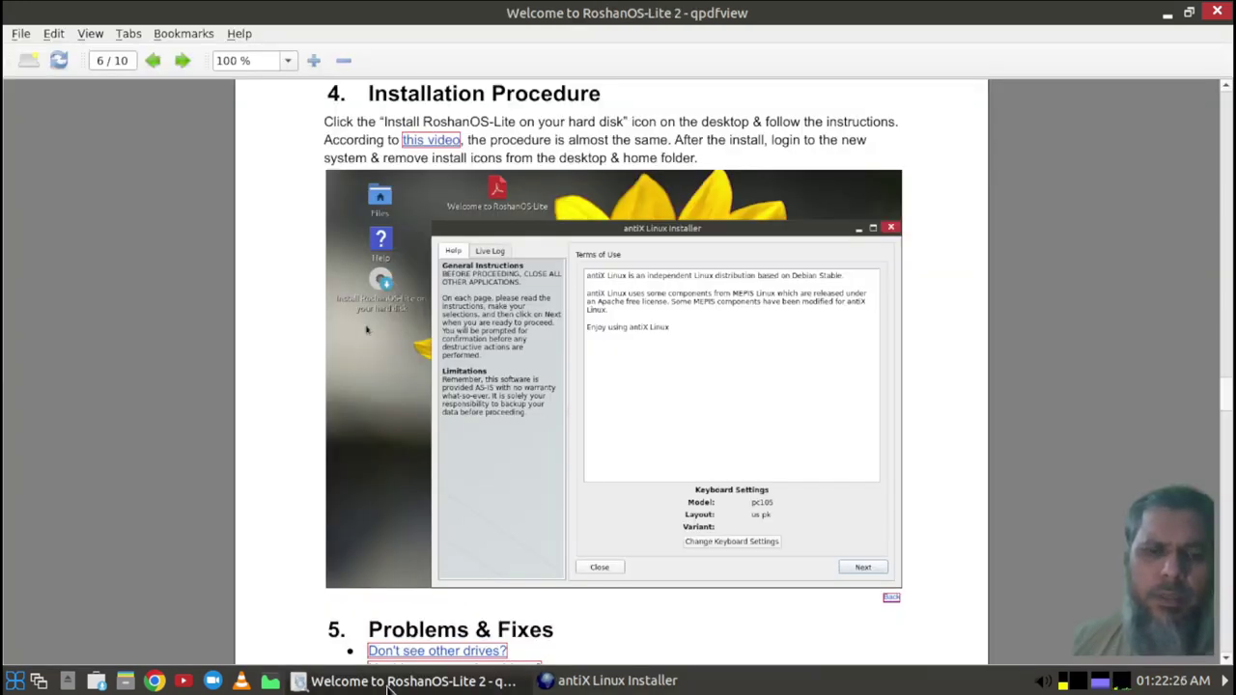
pyautogui.click(614, 681)
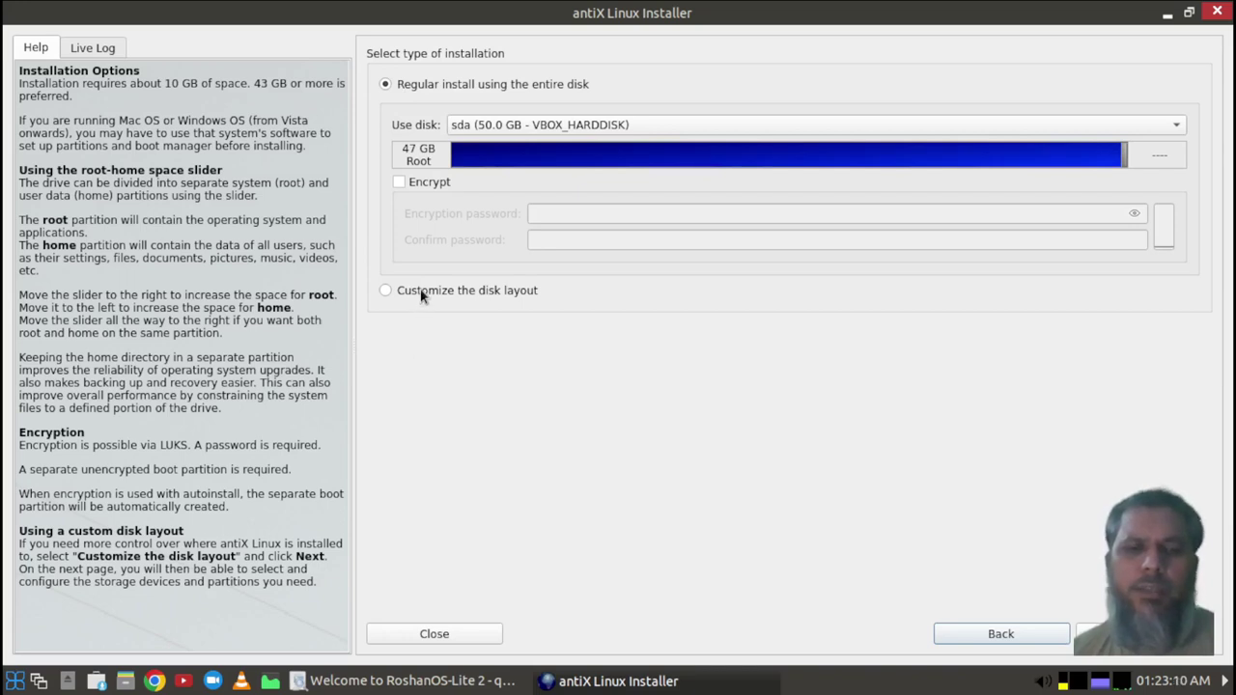
pyautogui.click(385, 290)
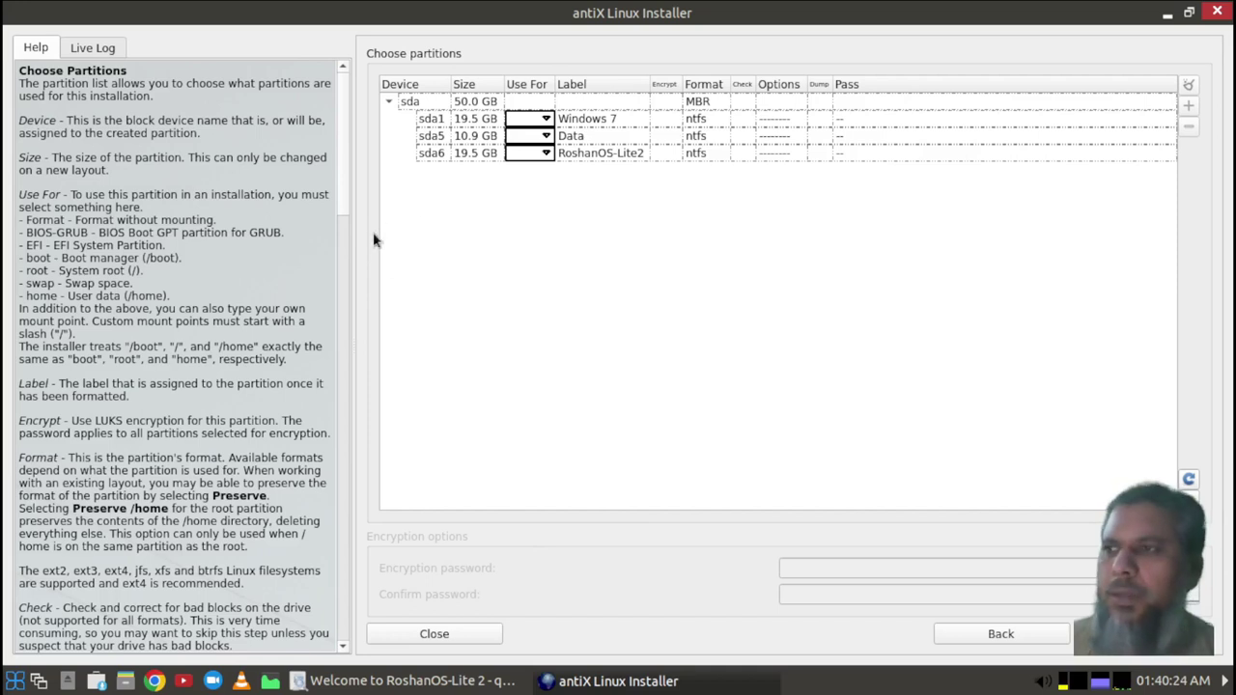
# Examine the available Use For options of the sda6 and sda1 partitions, leaving both unassigned.
pyautogui.click(546, 154)
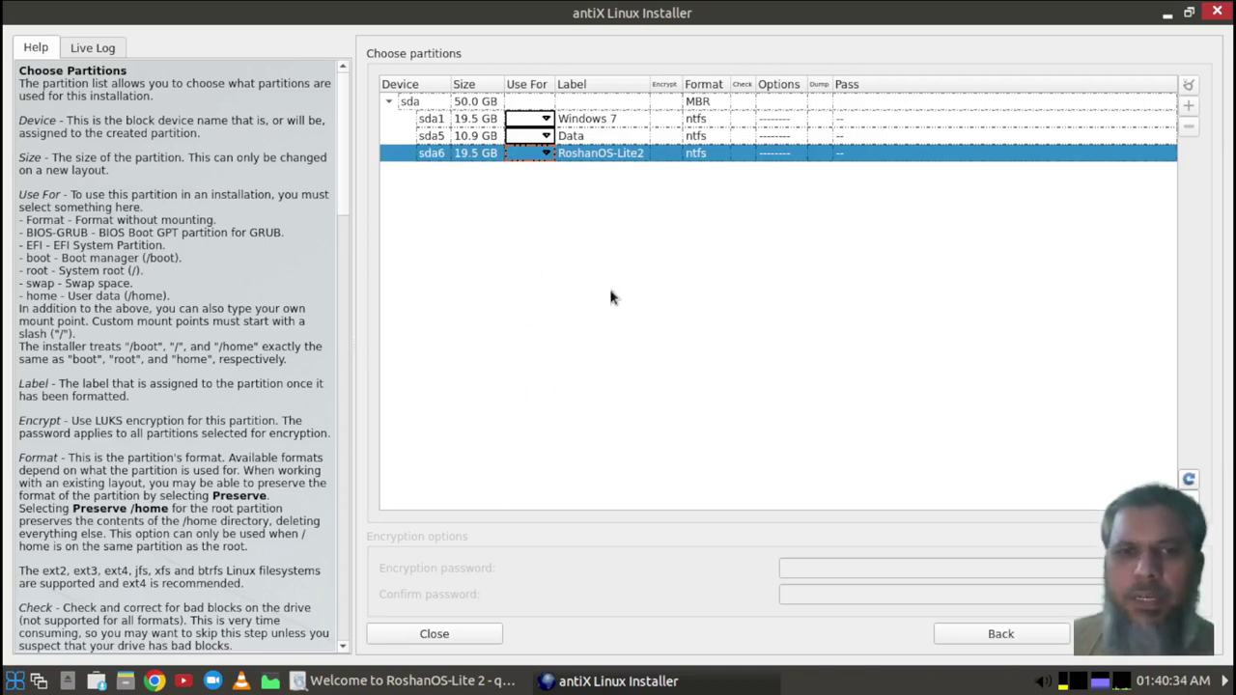
pyautogui.click(547, 152)
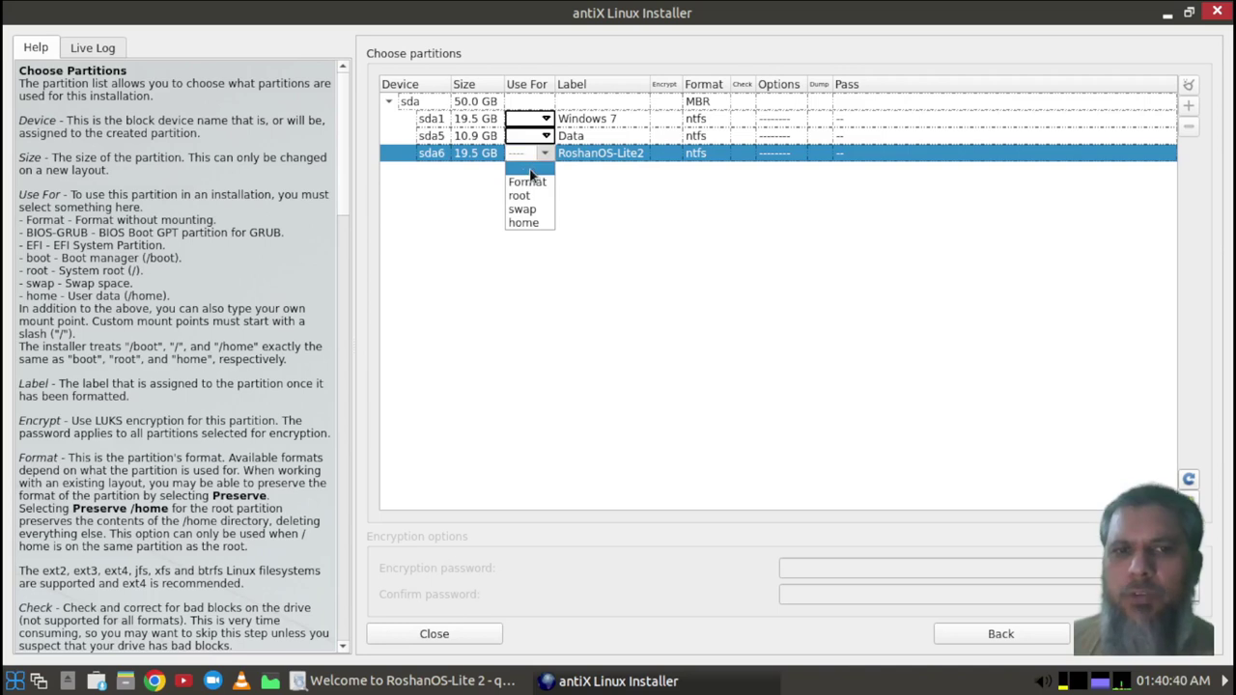
pyautogui.click(529, 166)
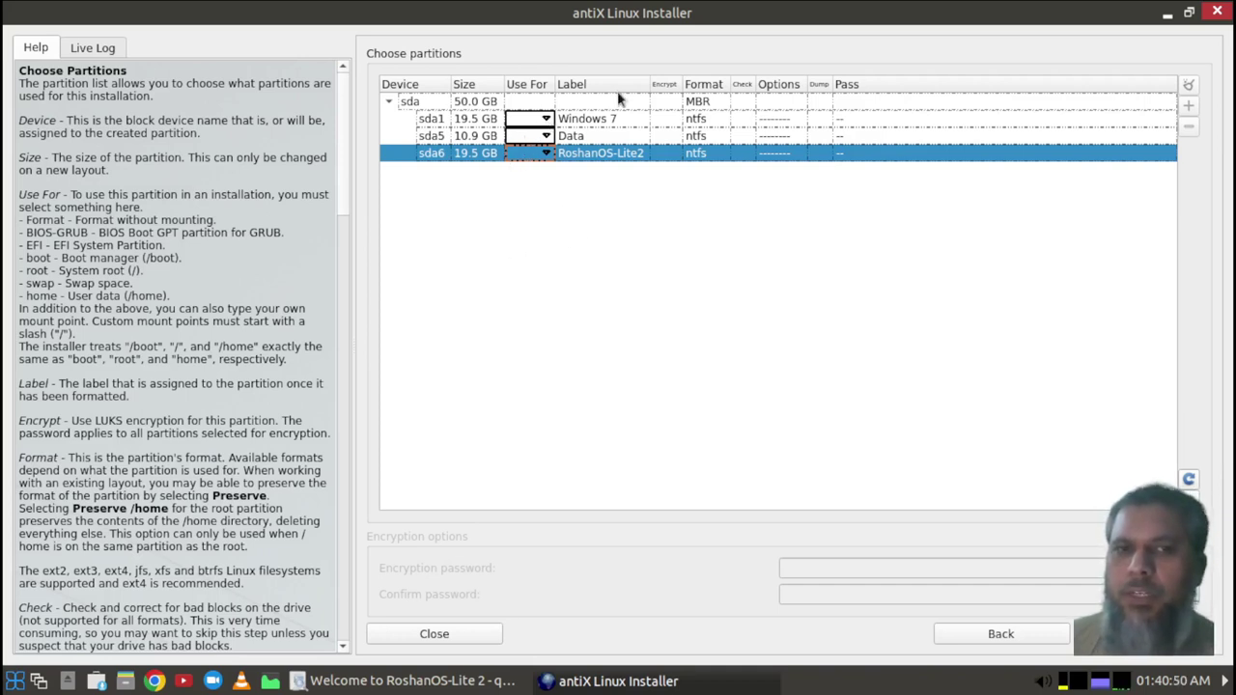
pyautogui.click(546, 120)
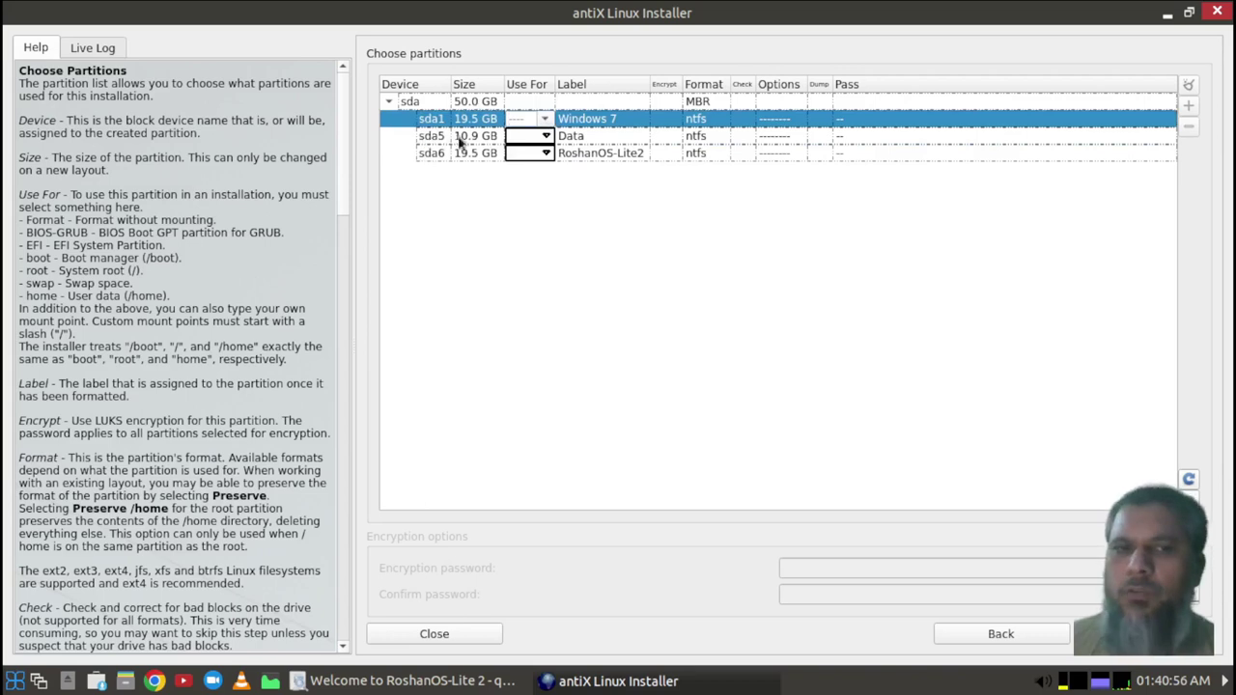
pyautogui.click(545, 119)
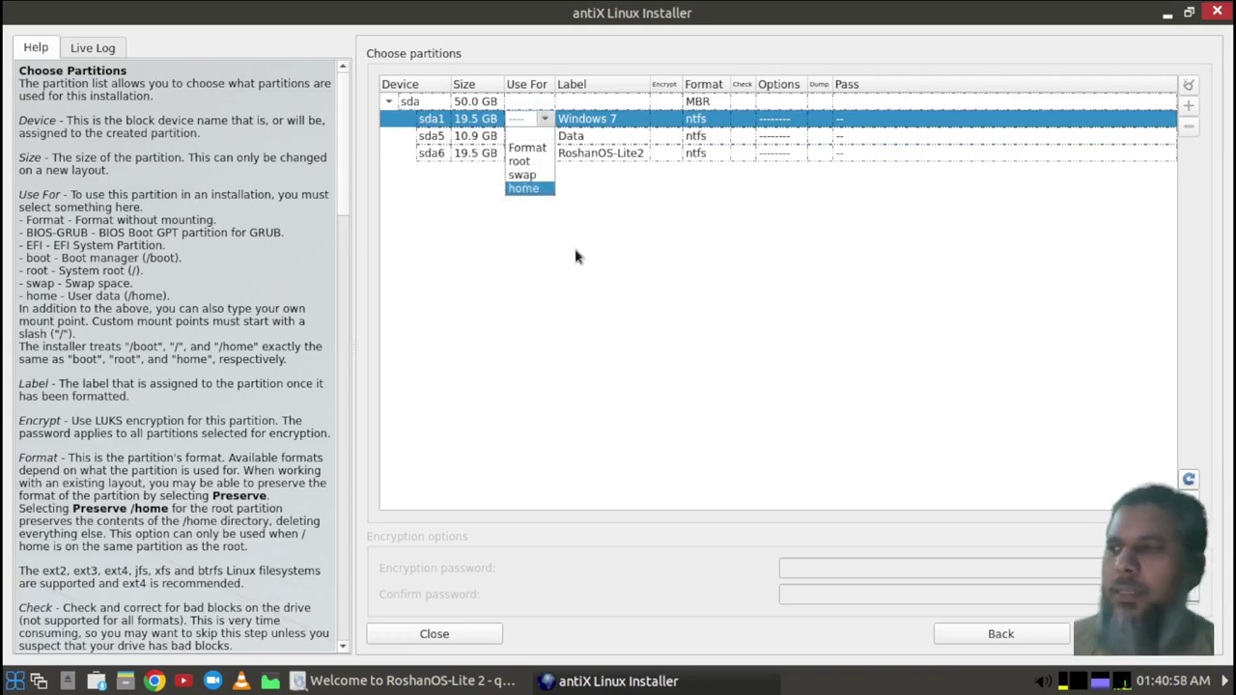
pyautogui.click(601, 346)
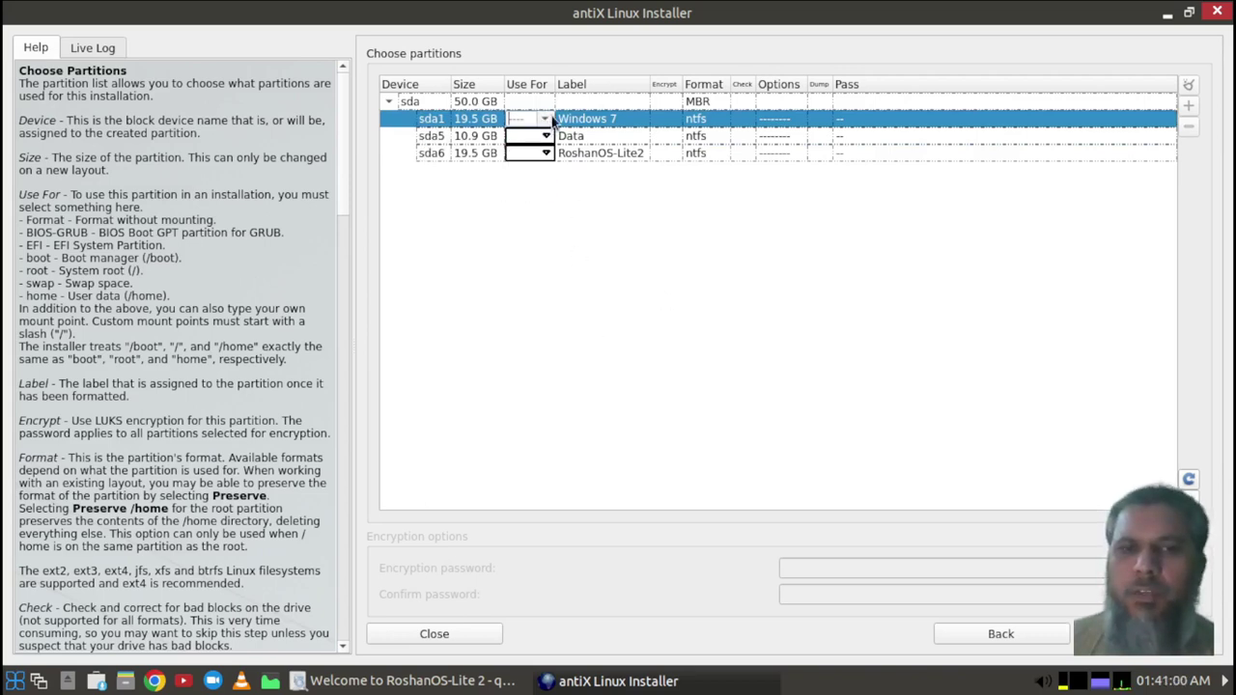
# Assign the 19.5 GB RoshanOS-Lite2 partition sda6 for use as root.
pyautogui.click(550, 118)
pyautogui.click(673, 289)
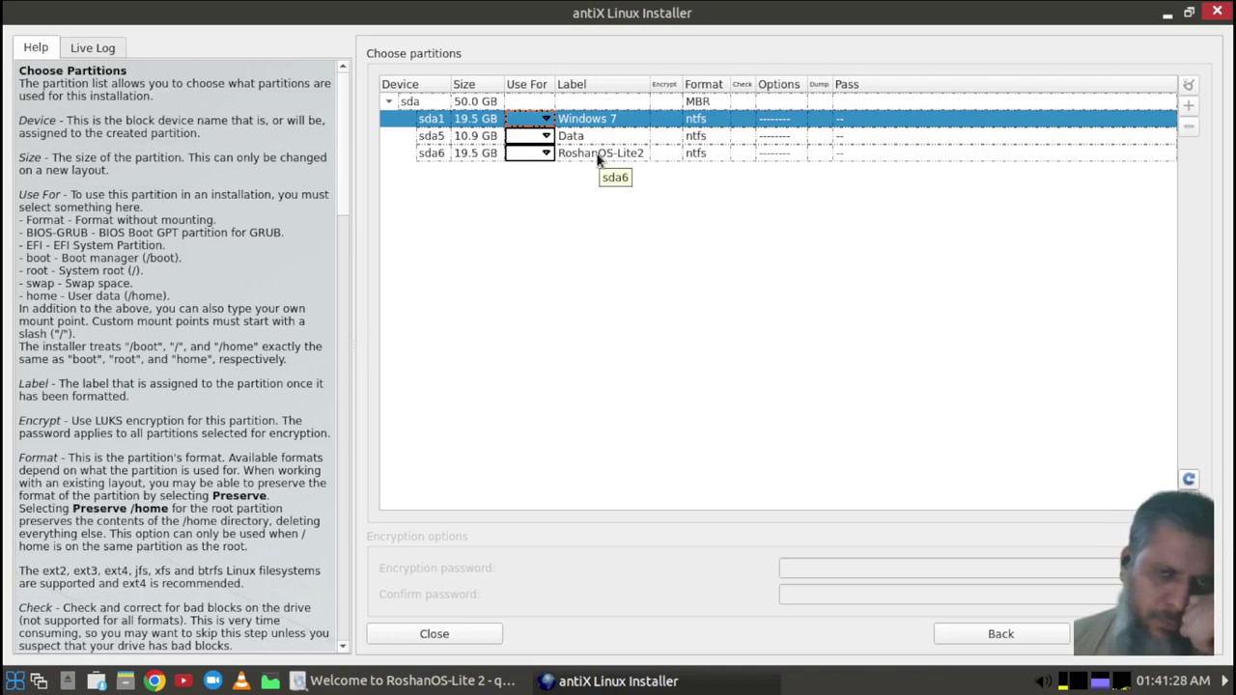
pyautogui.click(548, 157)
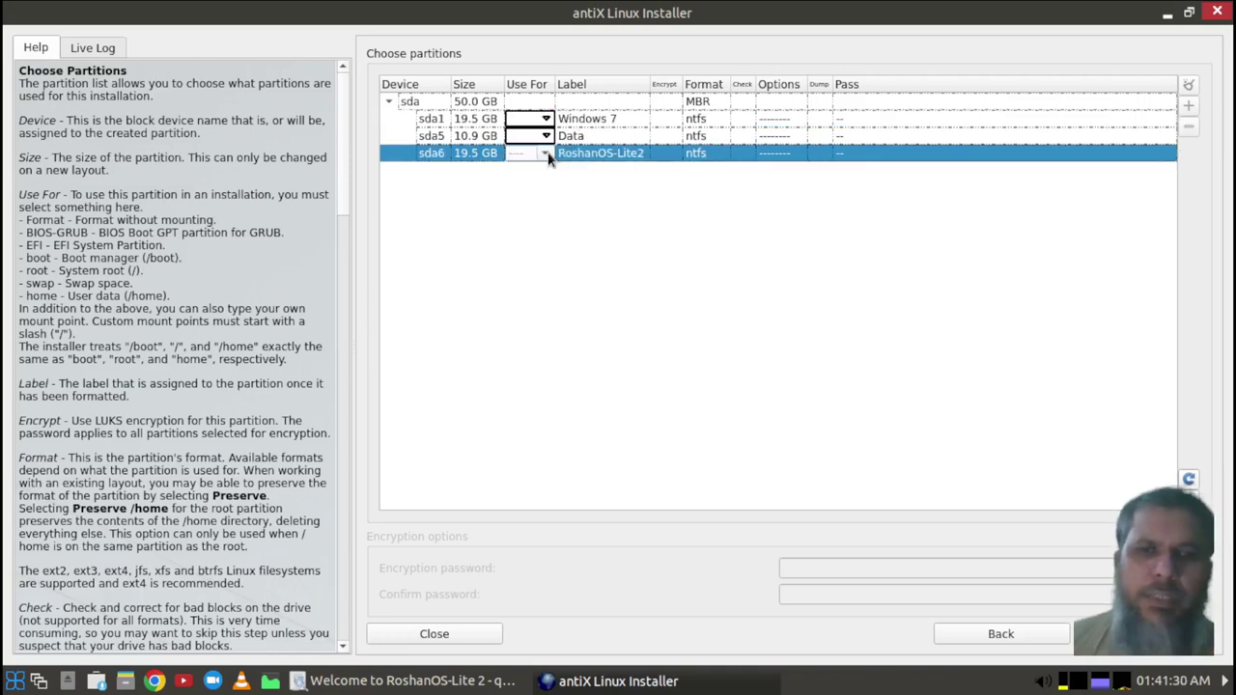
pyautogui.click(546, 155)
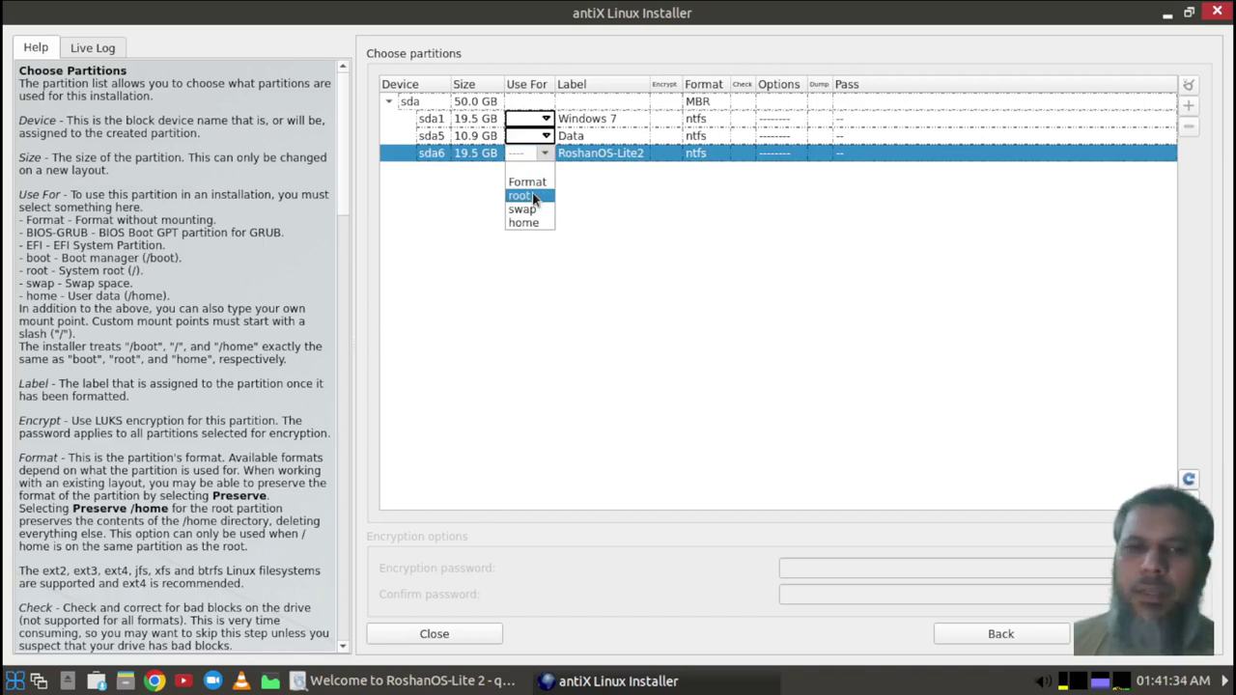
pyautogui.click(532, 197)
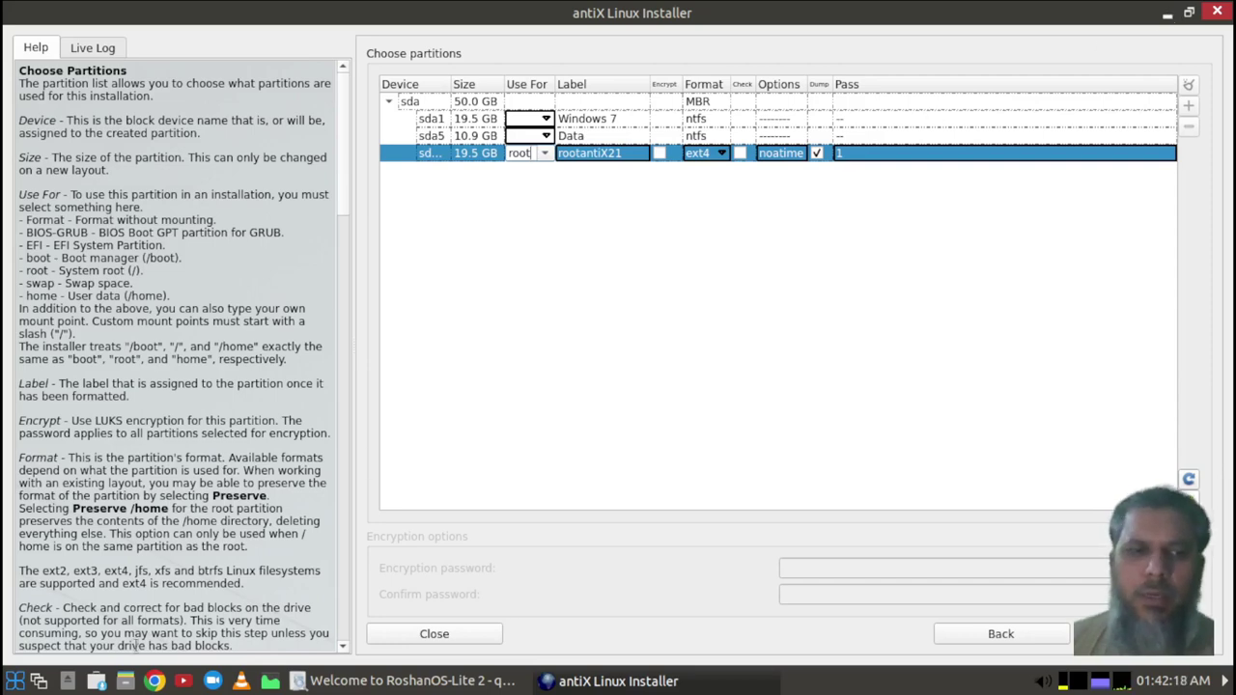
# Check the system's total RAM on the desktop and return to the installer.
pyautogui.click(40, 681)
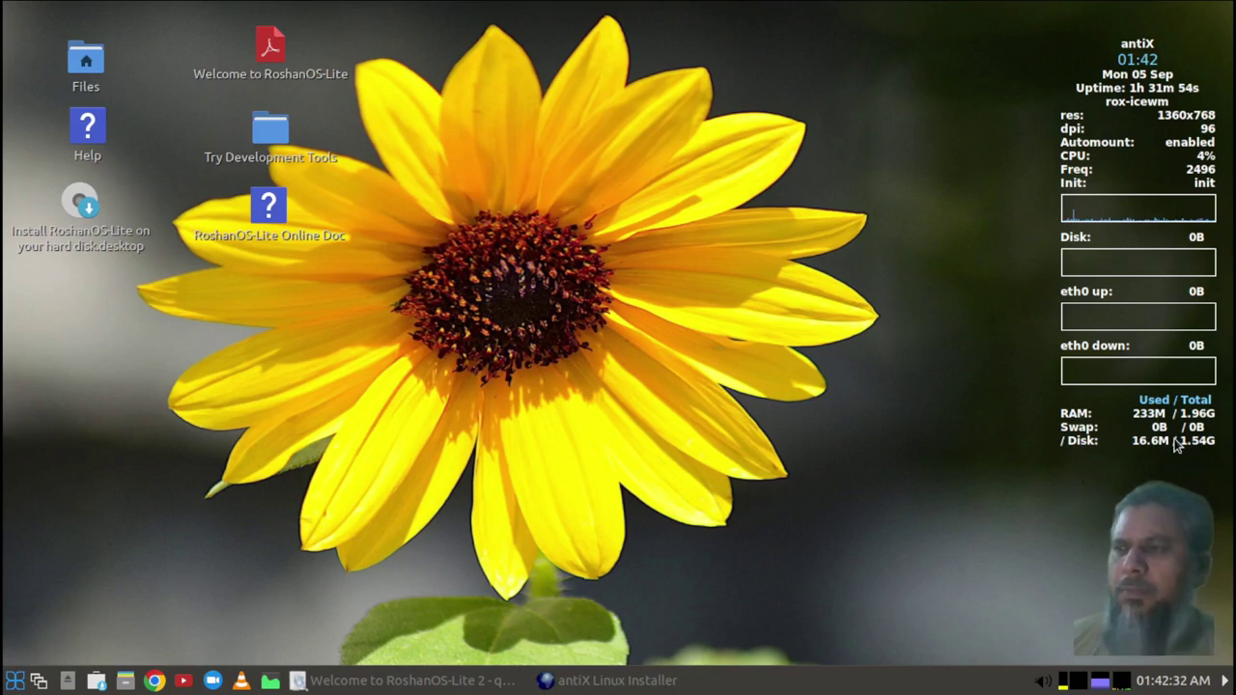
pyautogui.click(645, 681)
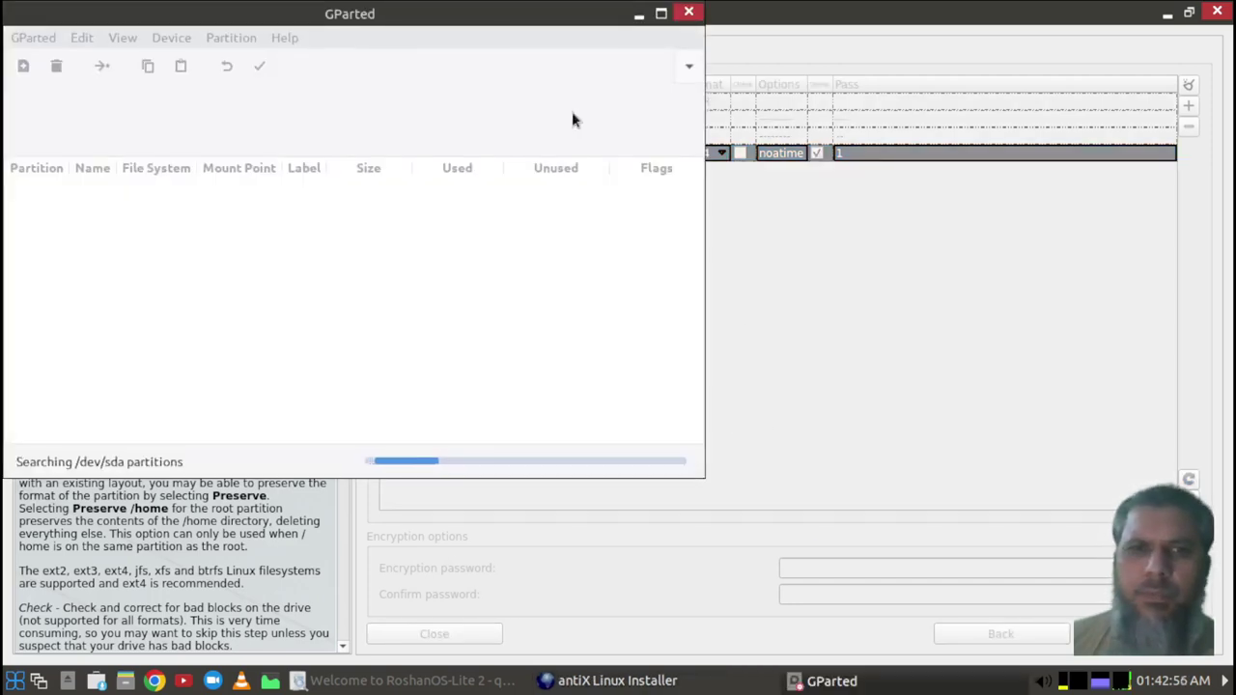
# Open GParted for the disk sda from the installer and mark the RoshanOS-Lite2 partition sda6 for deletion.
pyautogui.moveTo(574, 14); pyautogui.dragTo(768, 71)
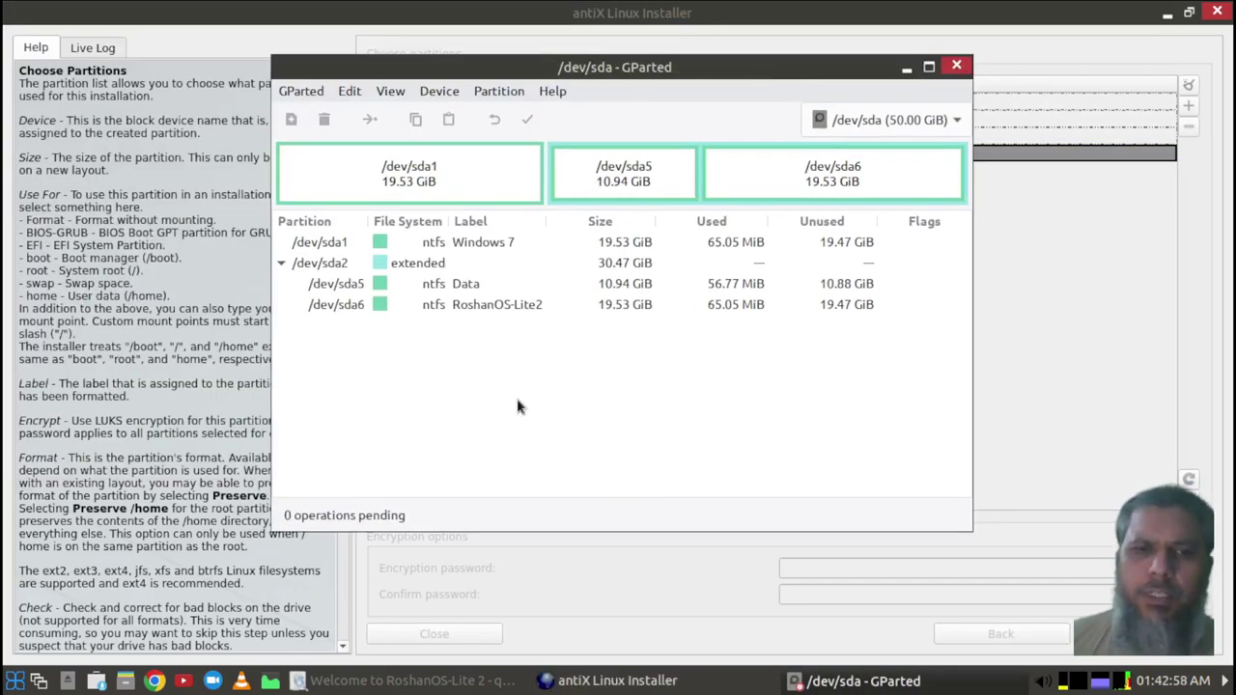
pyautogui.moveTo(623, 71); pyautogui.dragTo(464, 208)
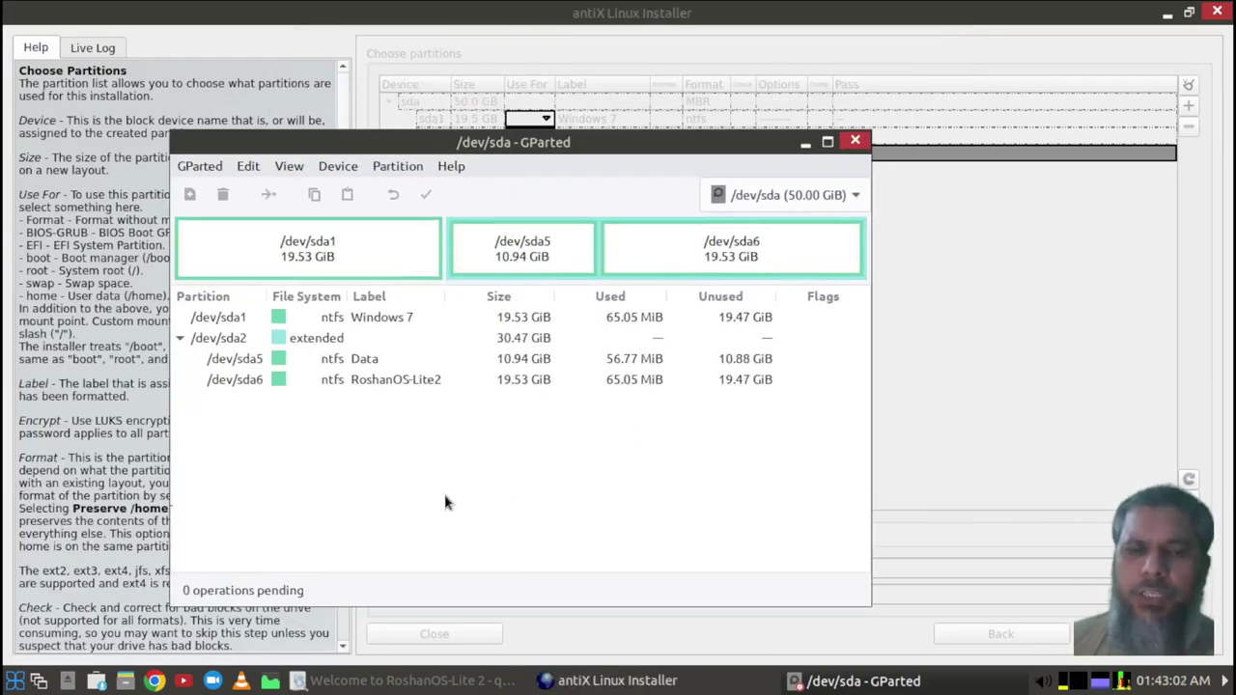
pyautogui.click(392, 384)
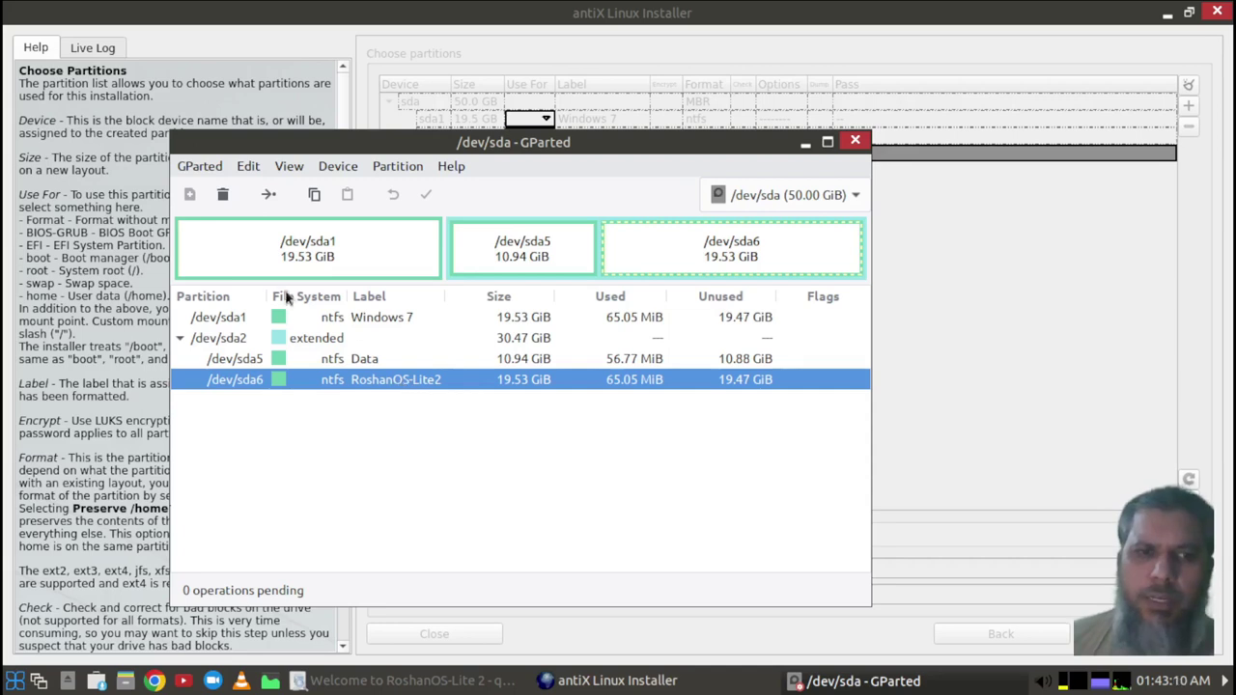
pyautogui.click(224, 195)
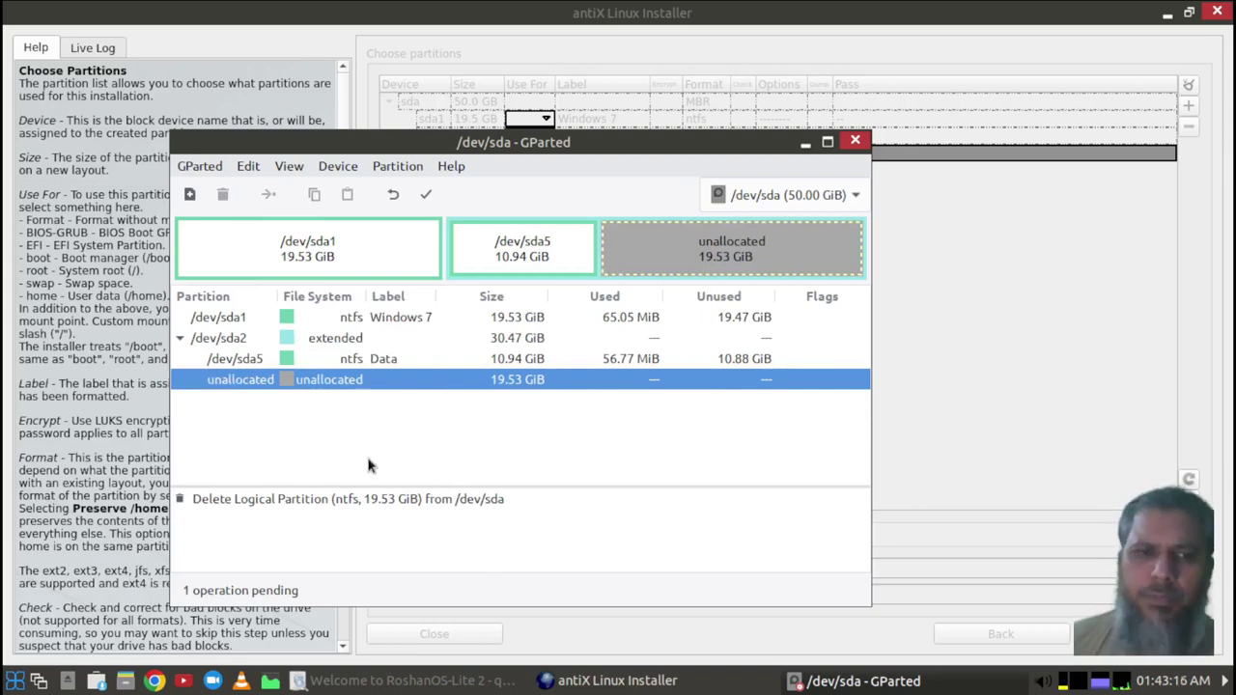
# Add a 2048 MiB logical partition with the linux-swap file system in the unallocated space.
pyautogui.rightClick(348, 380)
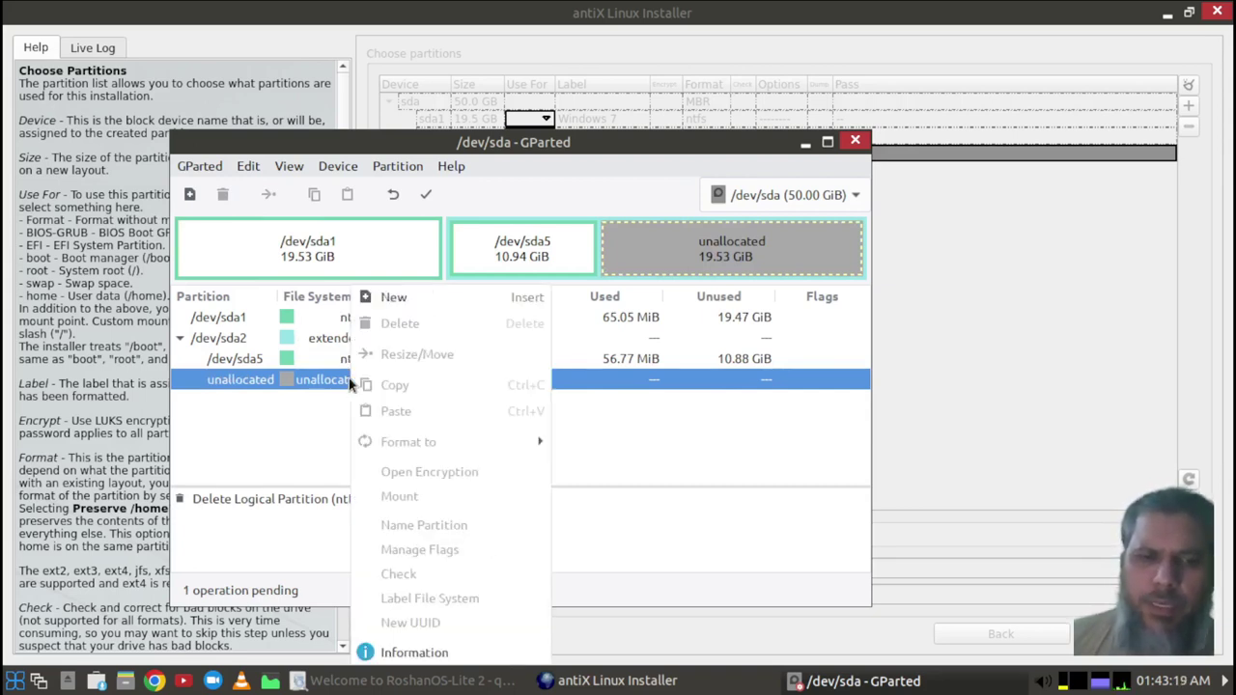
pyautogui.click(406, 300)
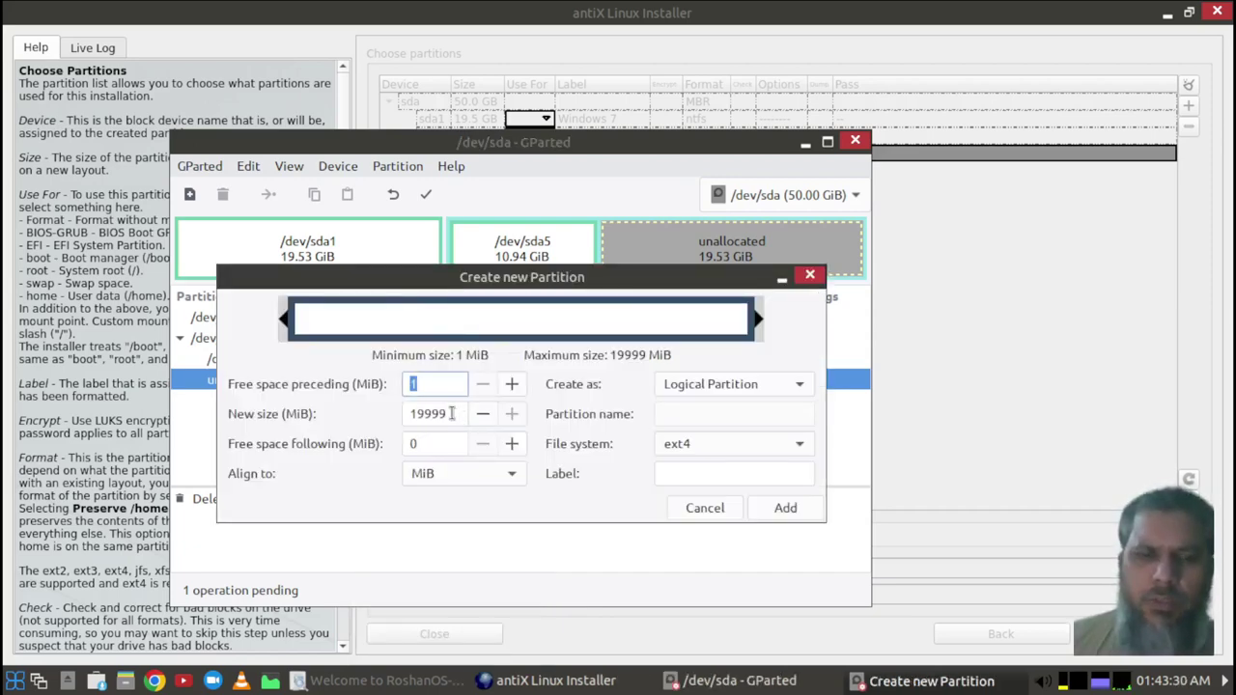
pyautogui.moveTo(451, 414); pyautogui.dragTo(331, 406)
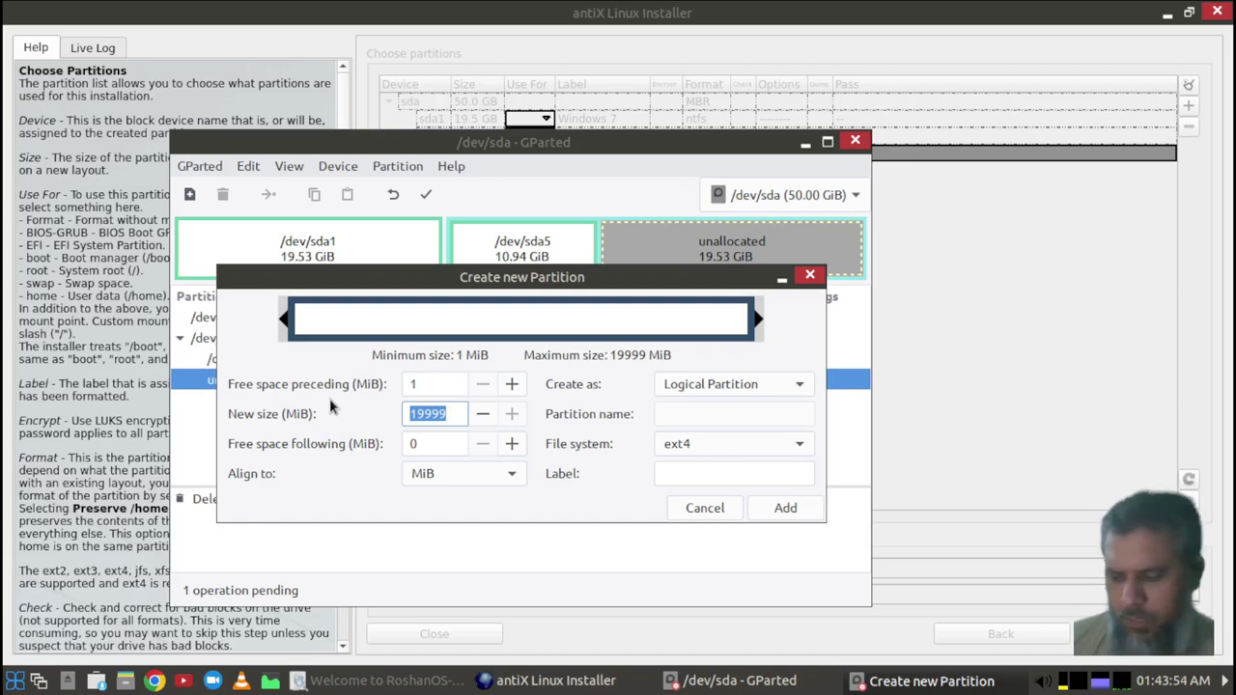
pyautogui.write('2048')
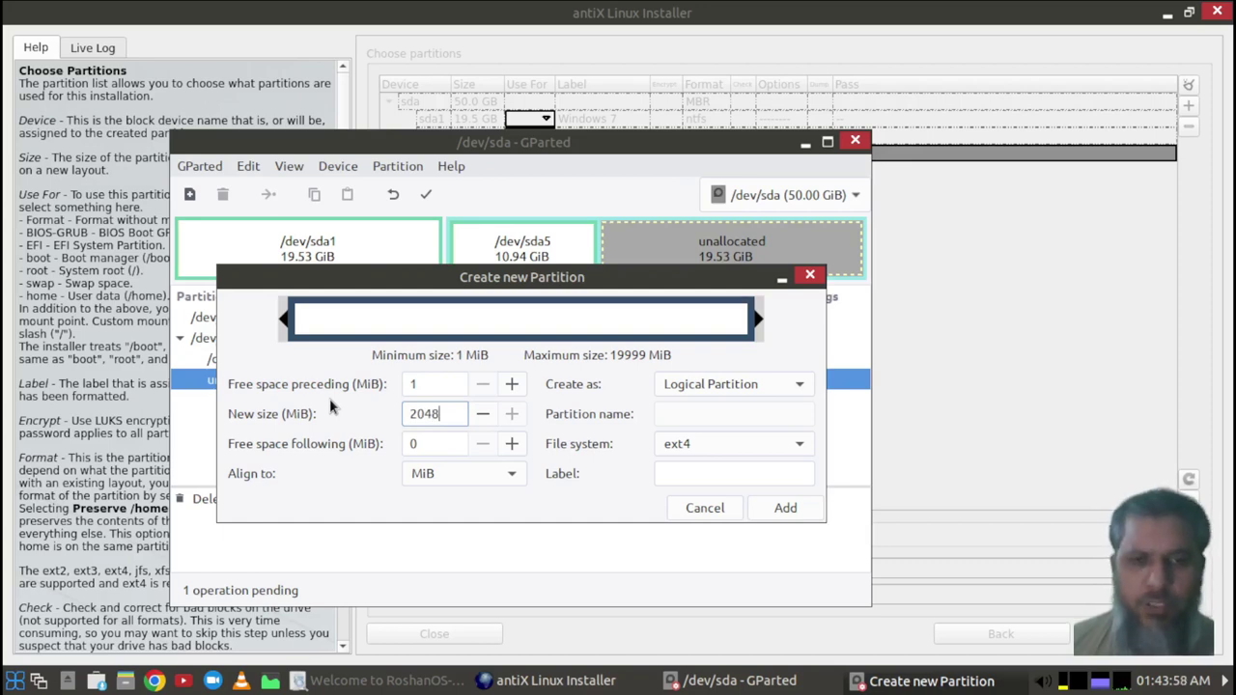
pyautogui.press('Tab')
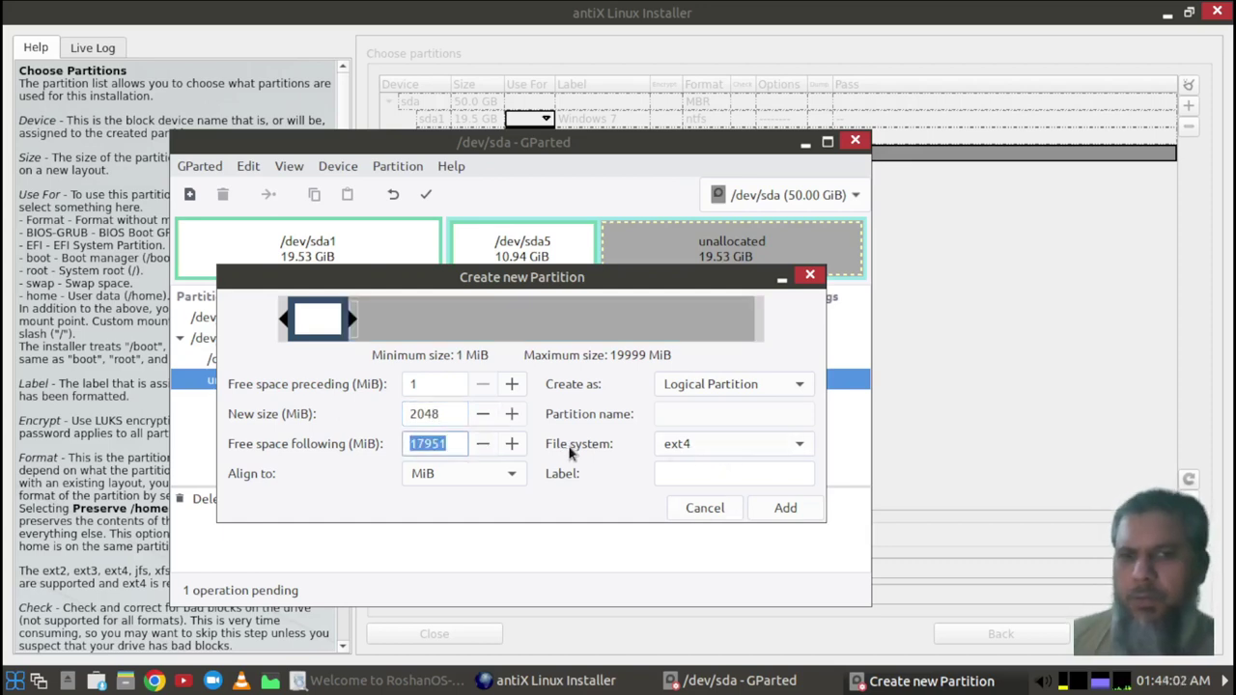
pyautogui.click(740, 433)
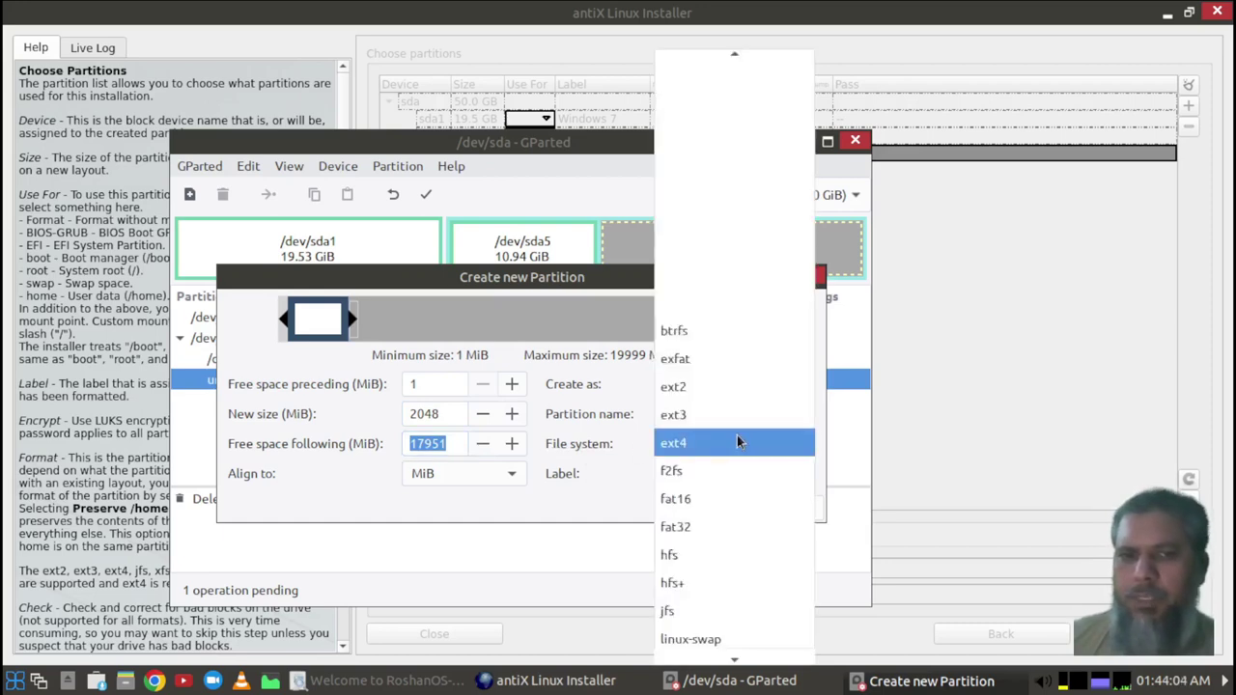
pyautogui.click(705, 635)
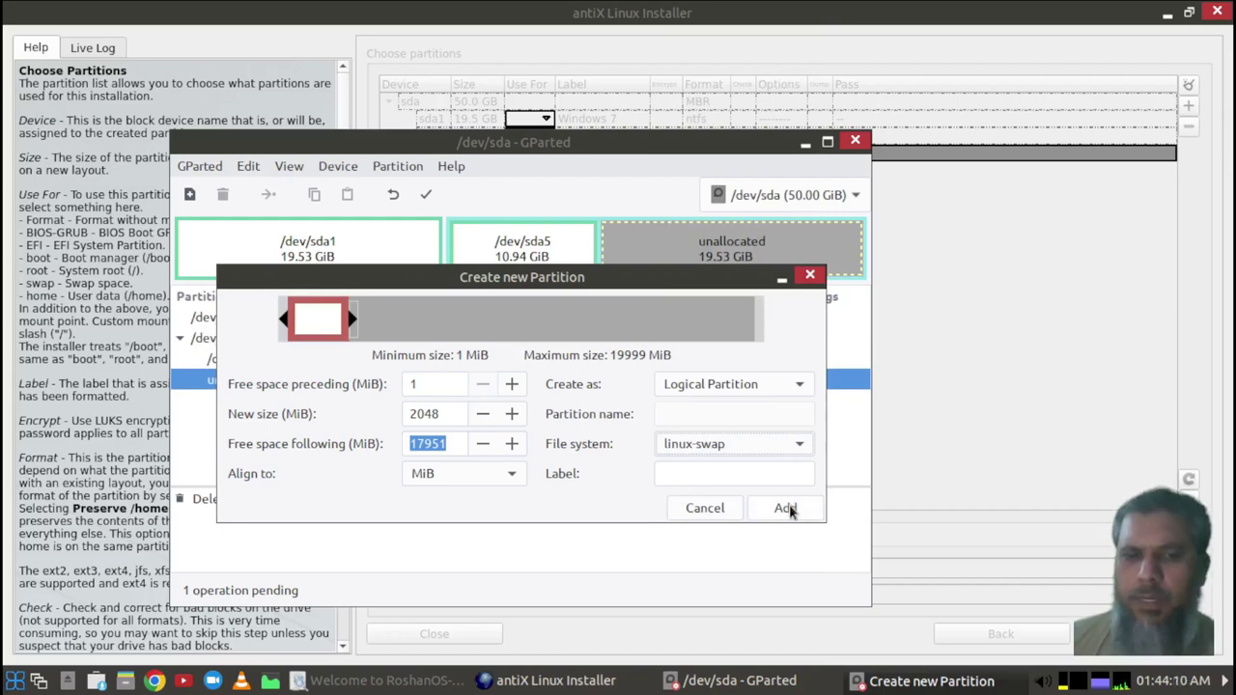
pyautogui.moveTo(599, 277); pyautogui.dragTo(894, 279)
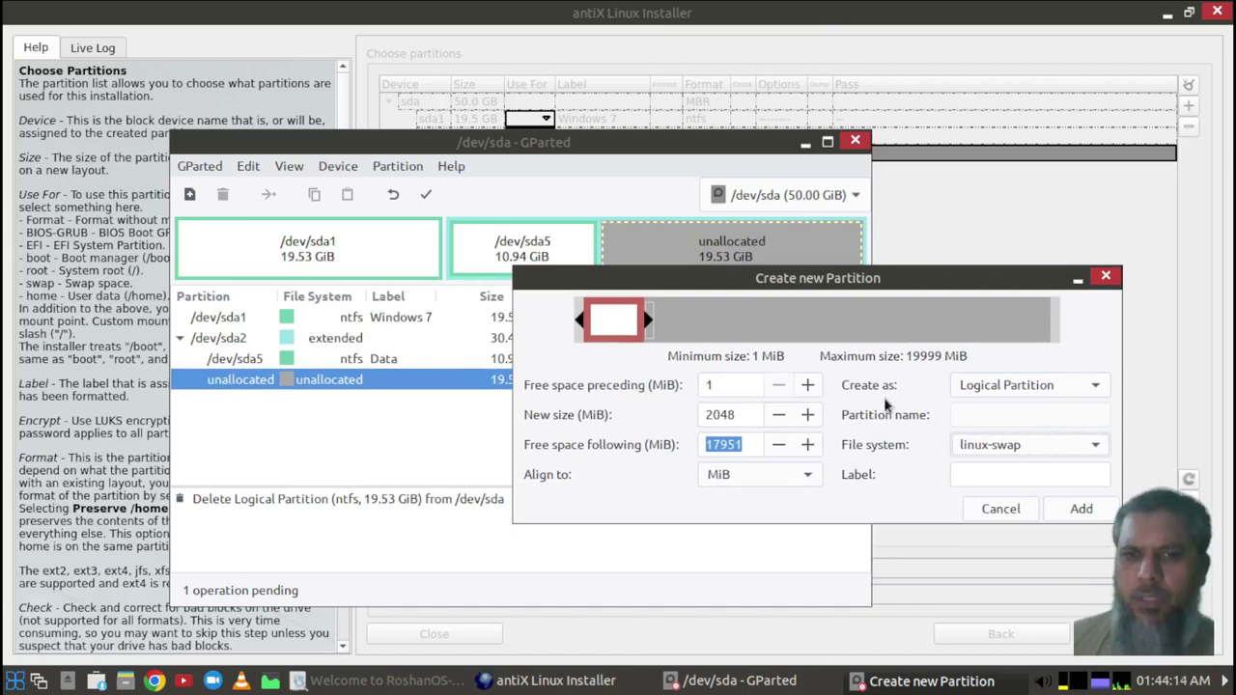
pyautogui.click(974, 385)
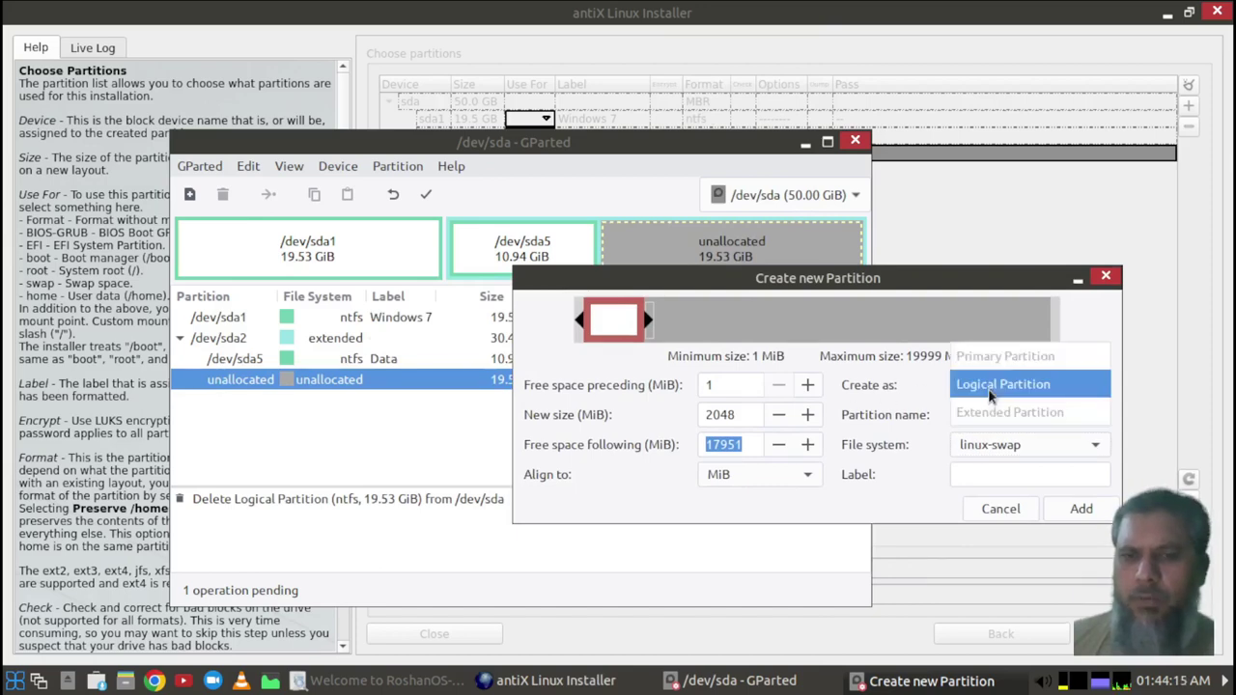
pyautogui.click(1075, 514)
pyautogui.click(1077, 508)
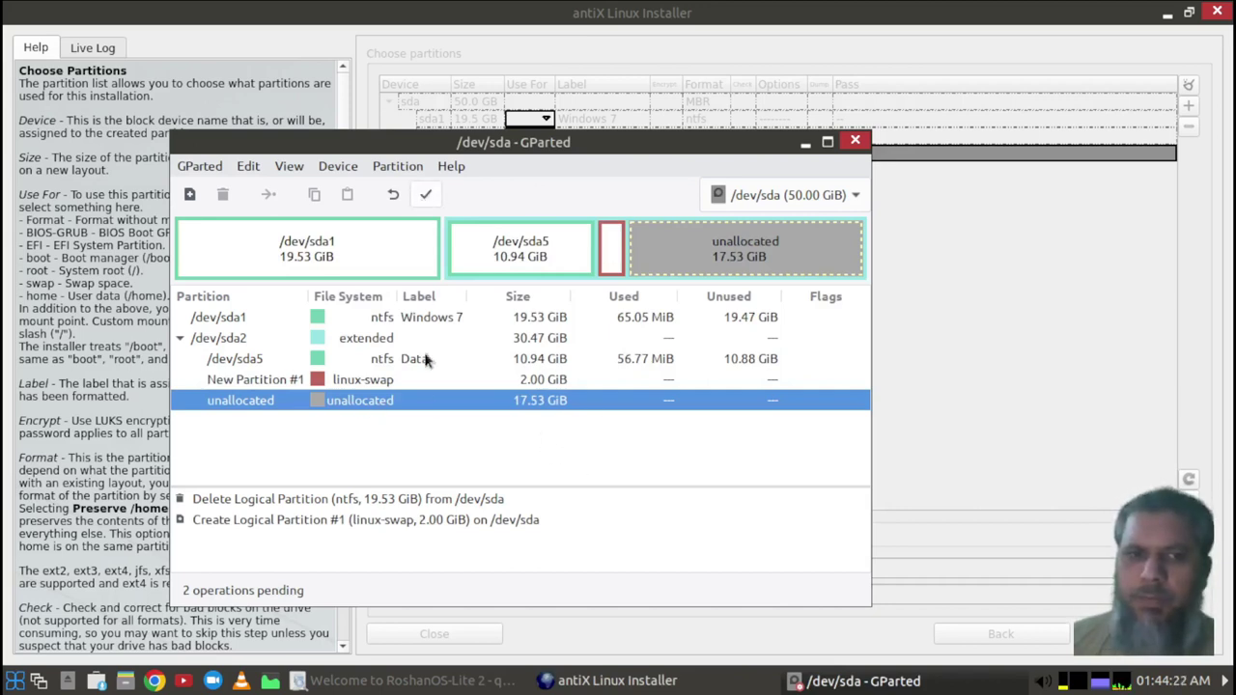
# Add a 17950 MiB ext4 logical partition in the remaining unallocated space and apply all pending operations.
pyautogui.rightClick(376, 398)
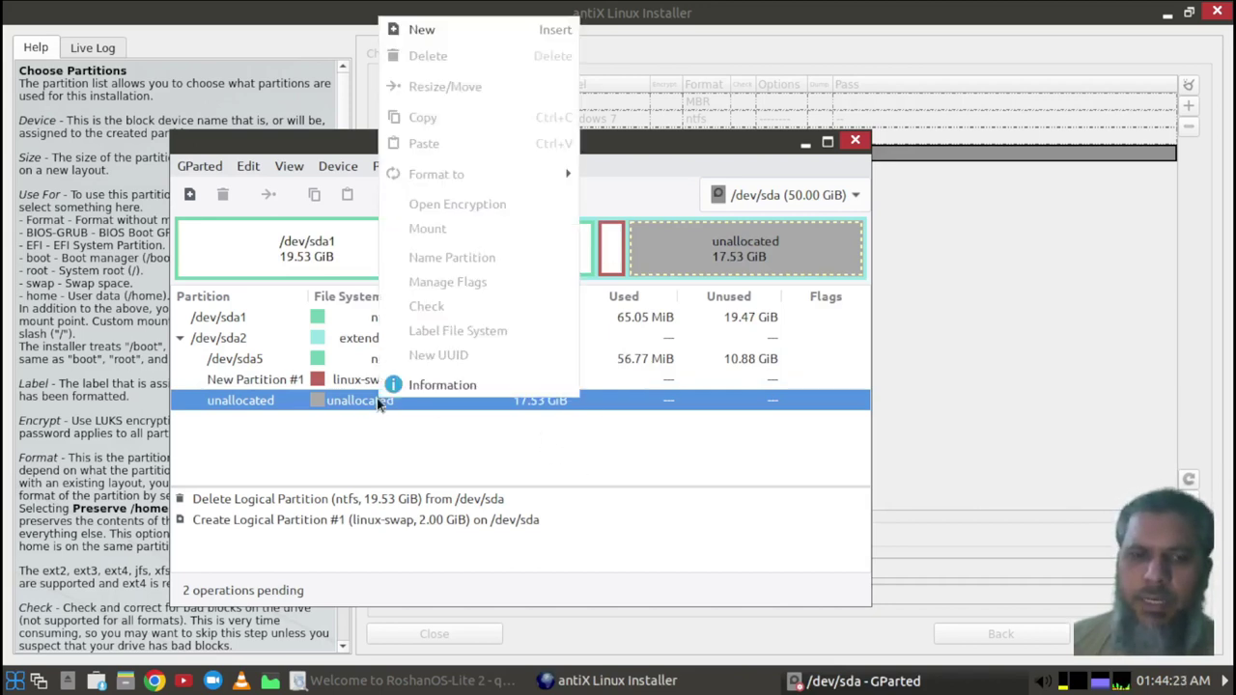
pyautogui.click(439, 31)
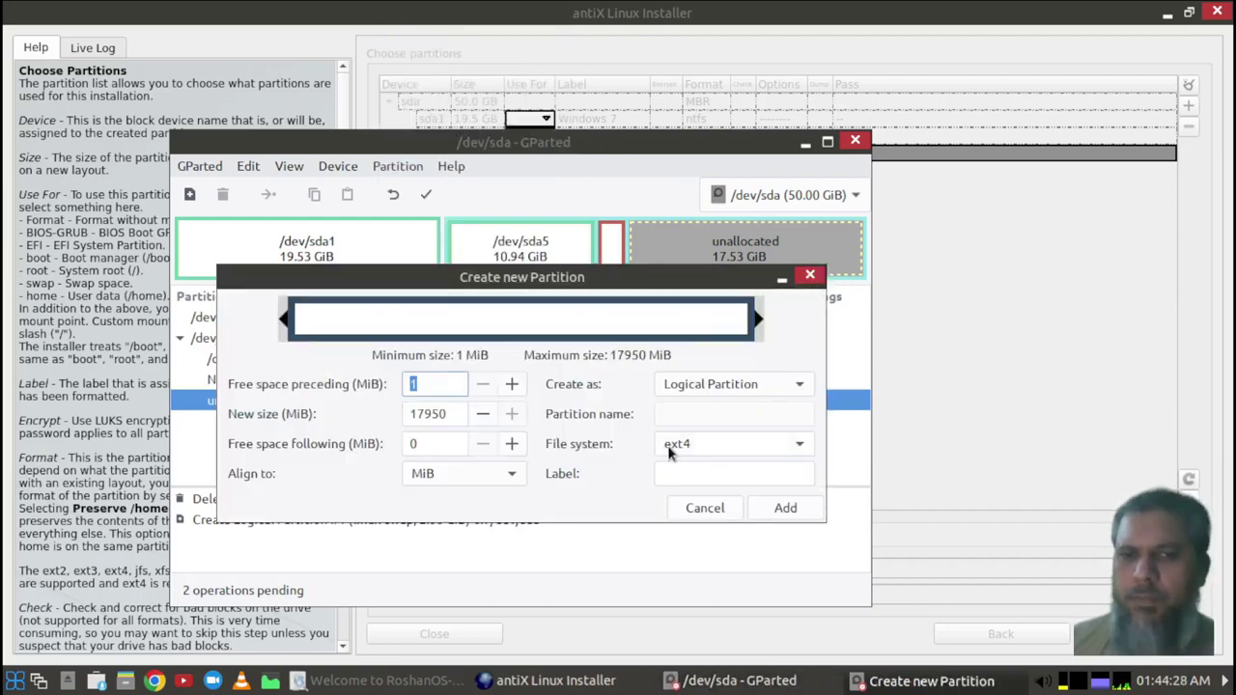
pyautogui.click(785, 508)
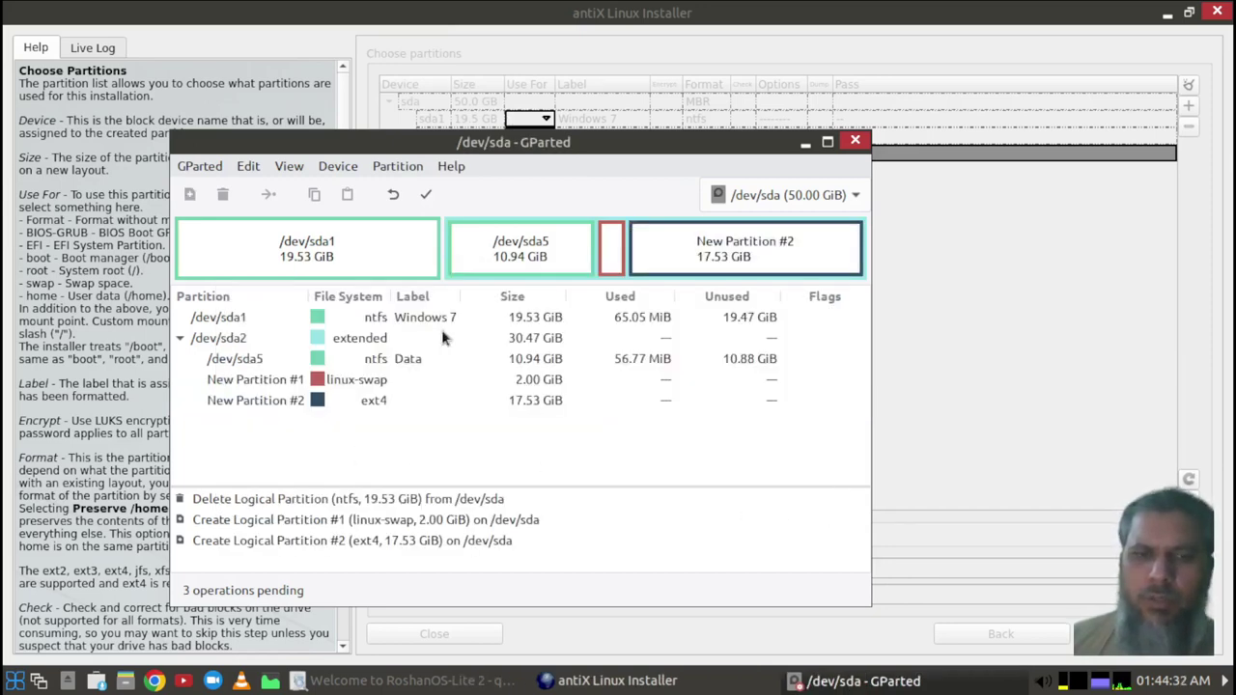
pyautogui.click(424, 197)
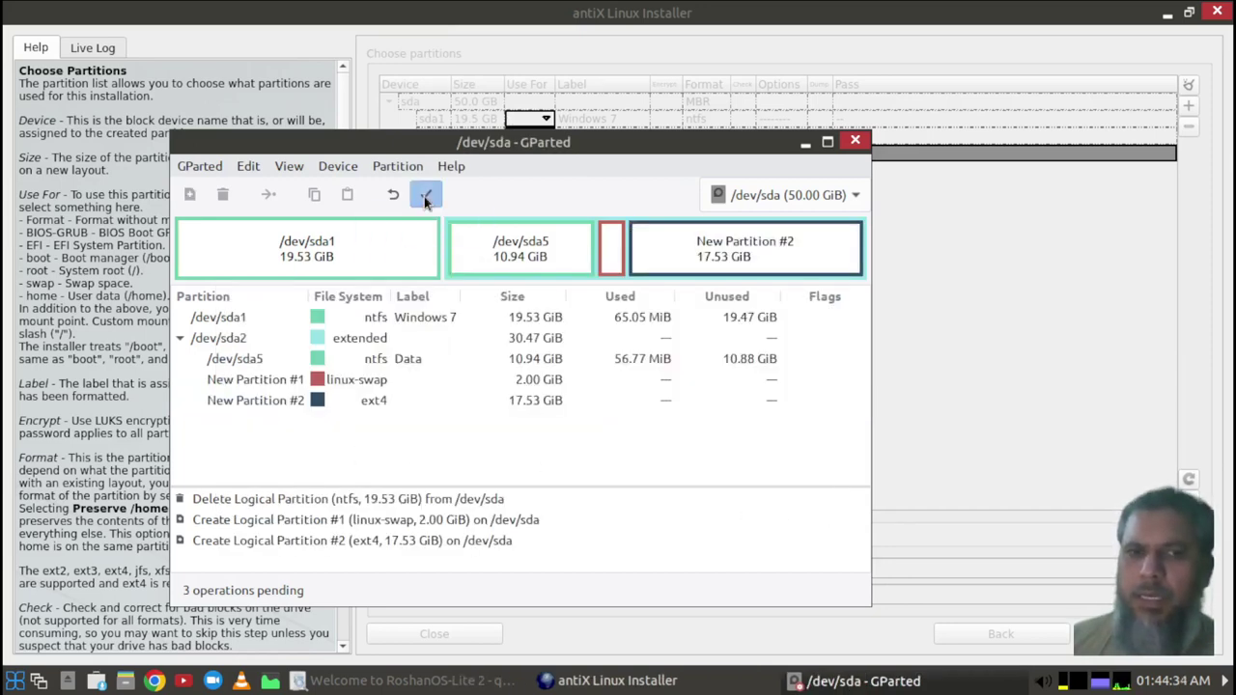
pyautogui.click(619, 461)
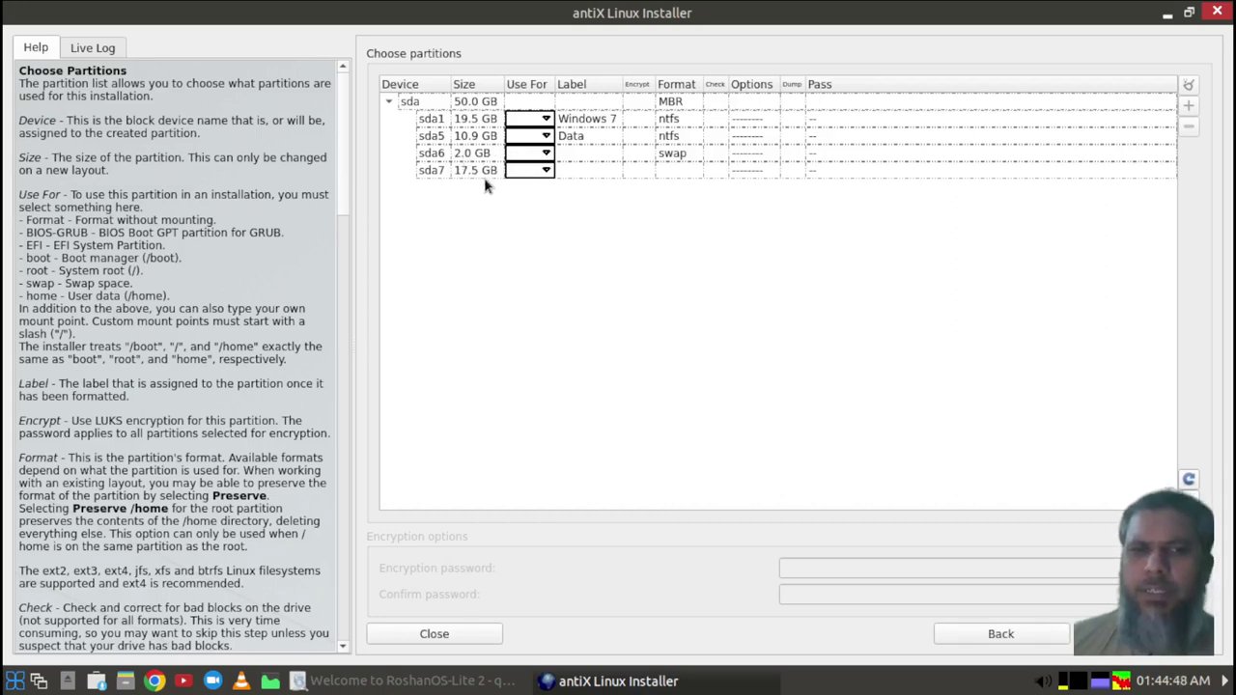
# Assign the 2.0 GB partition sda6 for use as swap and the 17.5 GB partition sda7 as root.
pyautogui.click(546, 155)
pyautogui.click(545, 156)
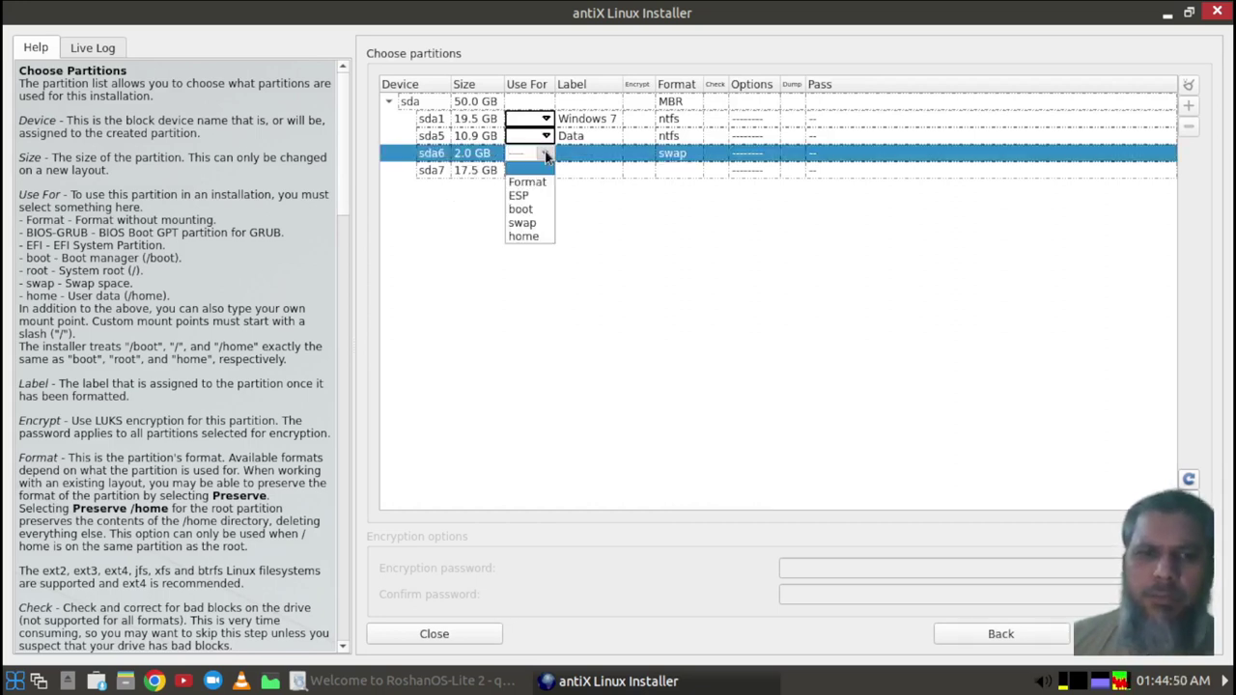
pyautogui.click(517, 227)
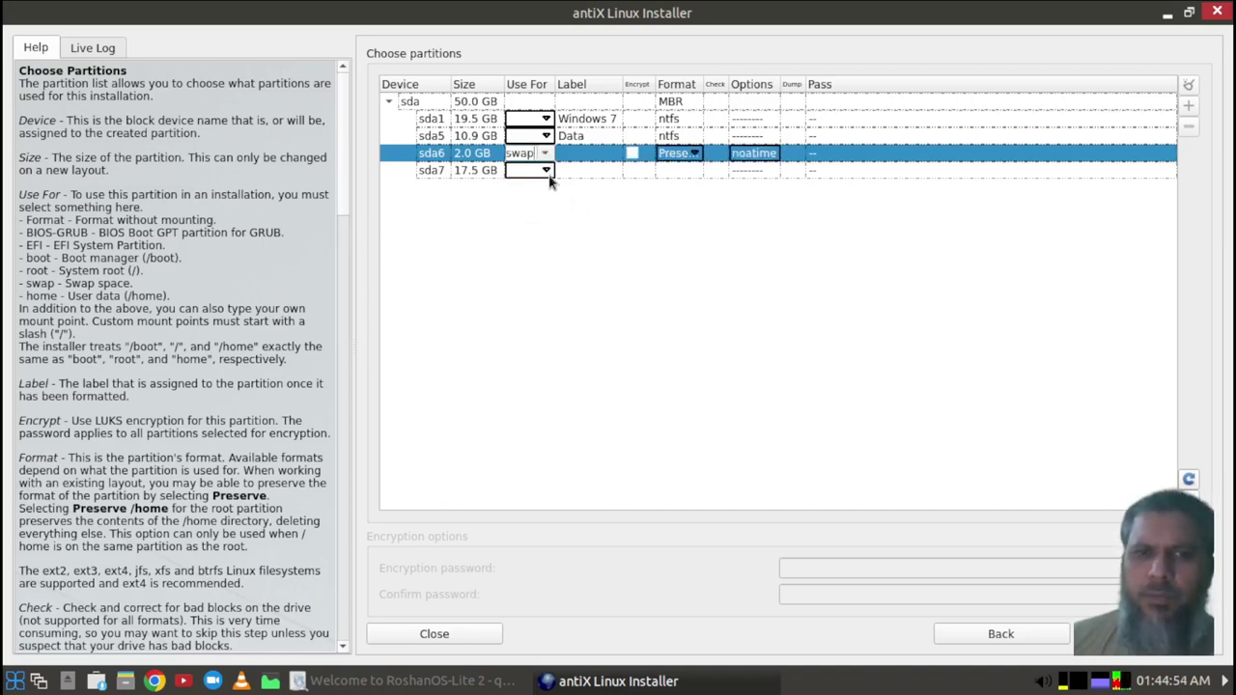
pyautogui.click(546, 169)
pyautogui.click(546, 171)
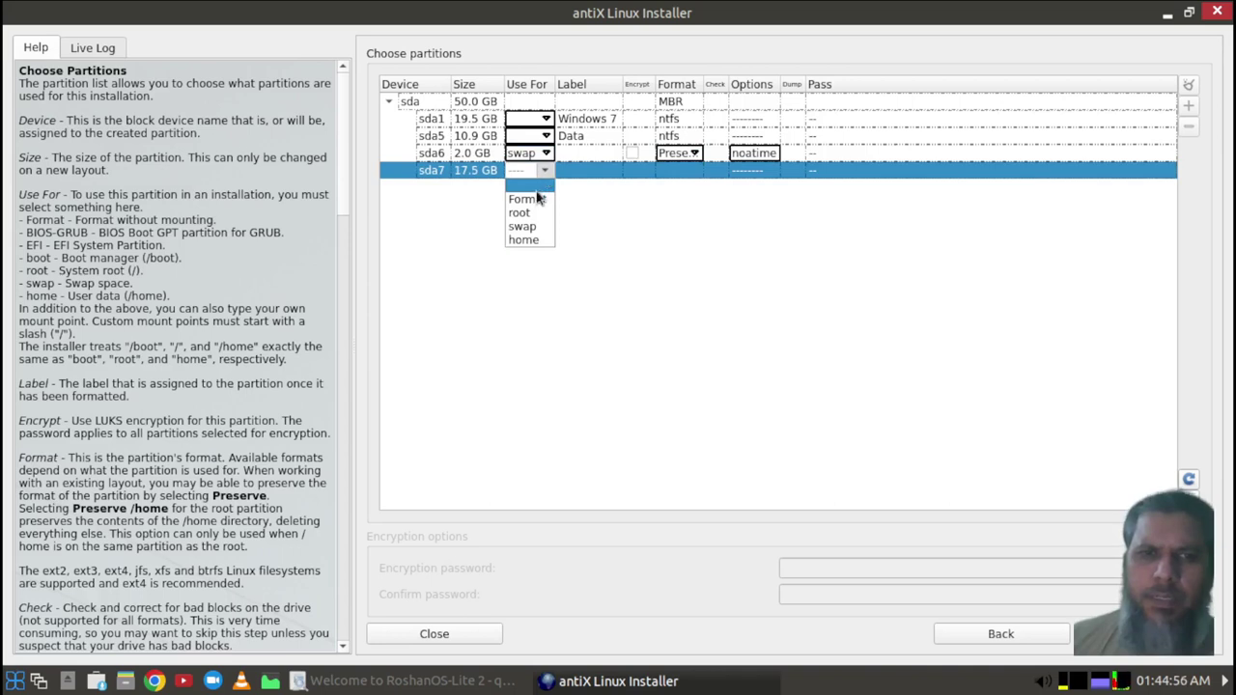
pyautogui.click(524, 218)
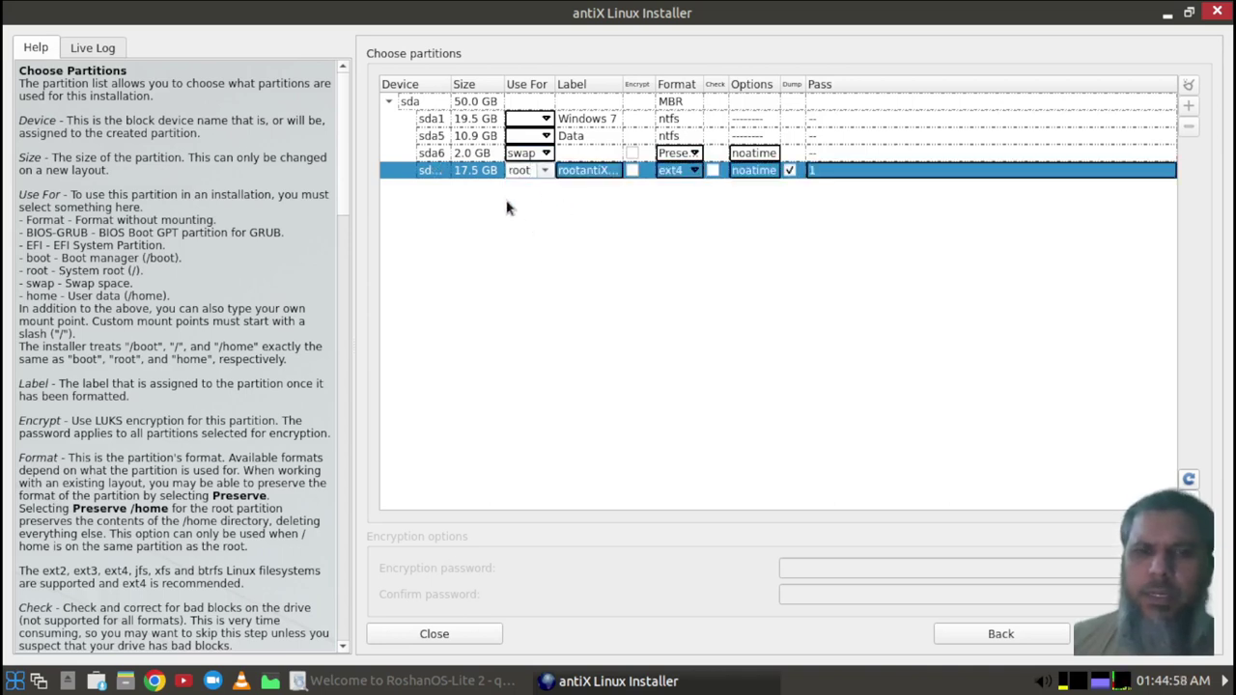
# Label the root partition RoshanOS-Lite2 and continue past the partition selection.
pyautogui.click(599, 174)
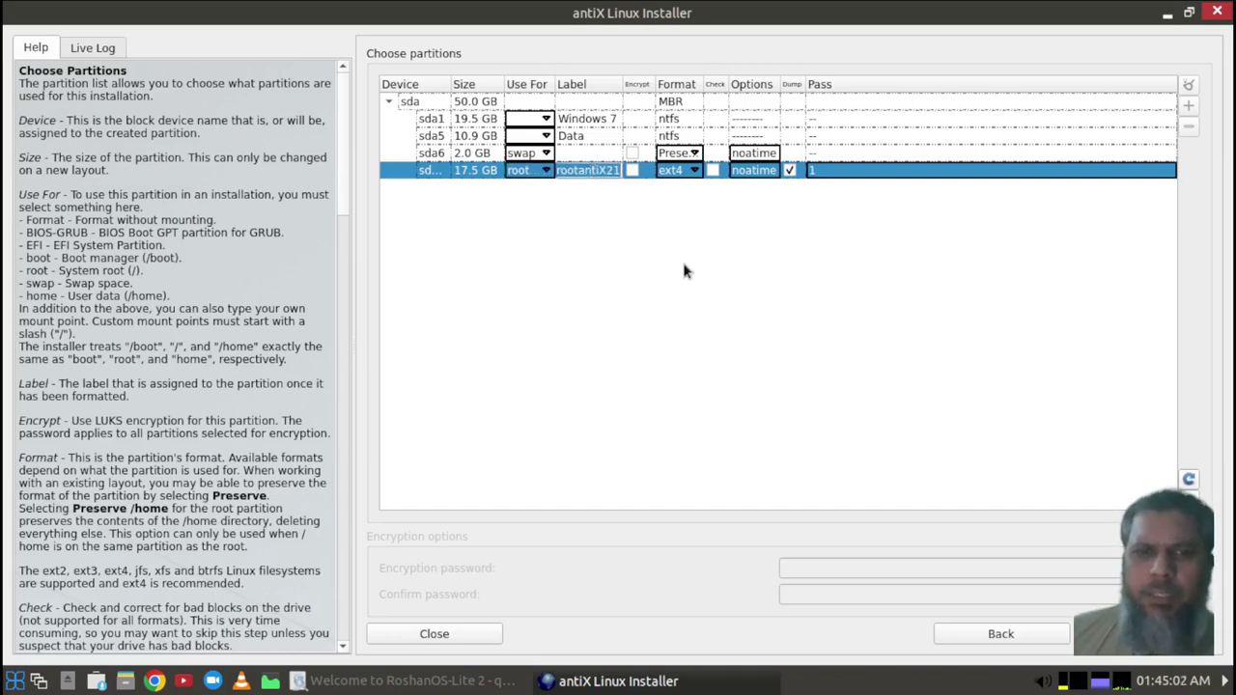
pyautogui.write('R')
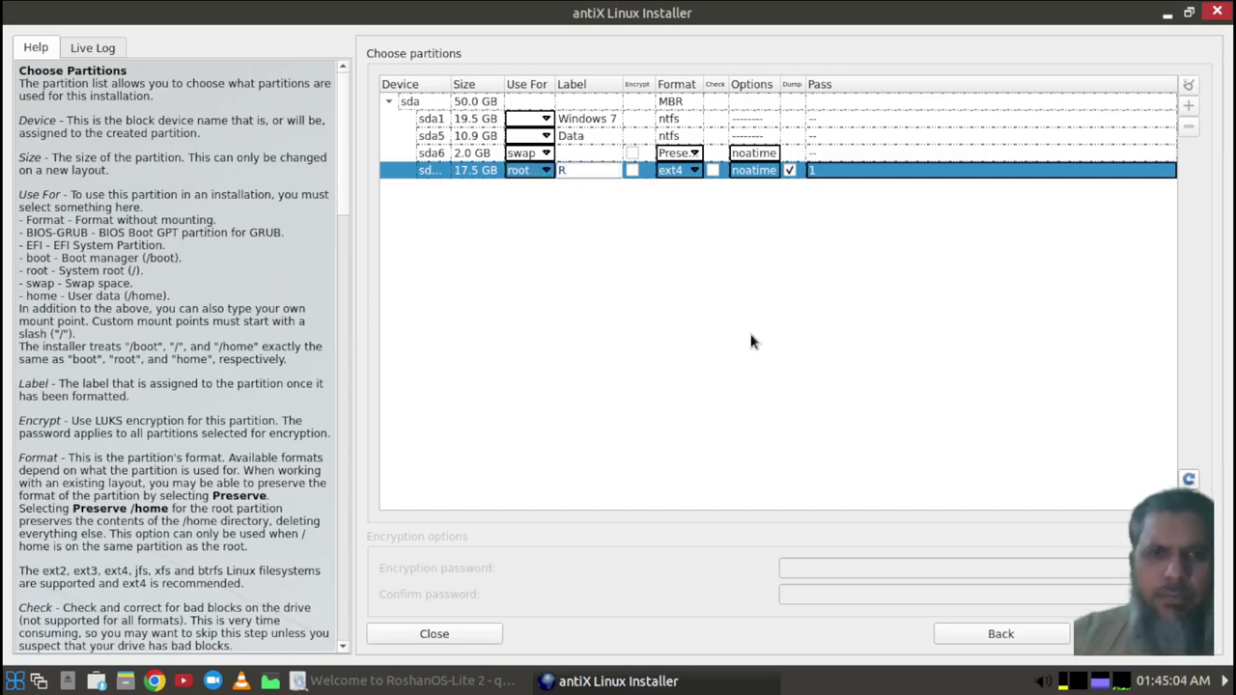
pyautogui.write('oshanOS')
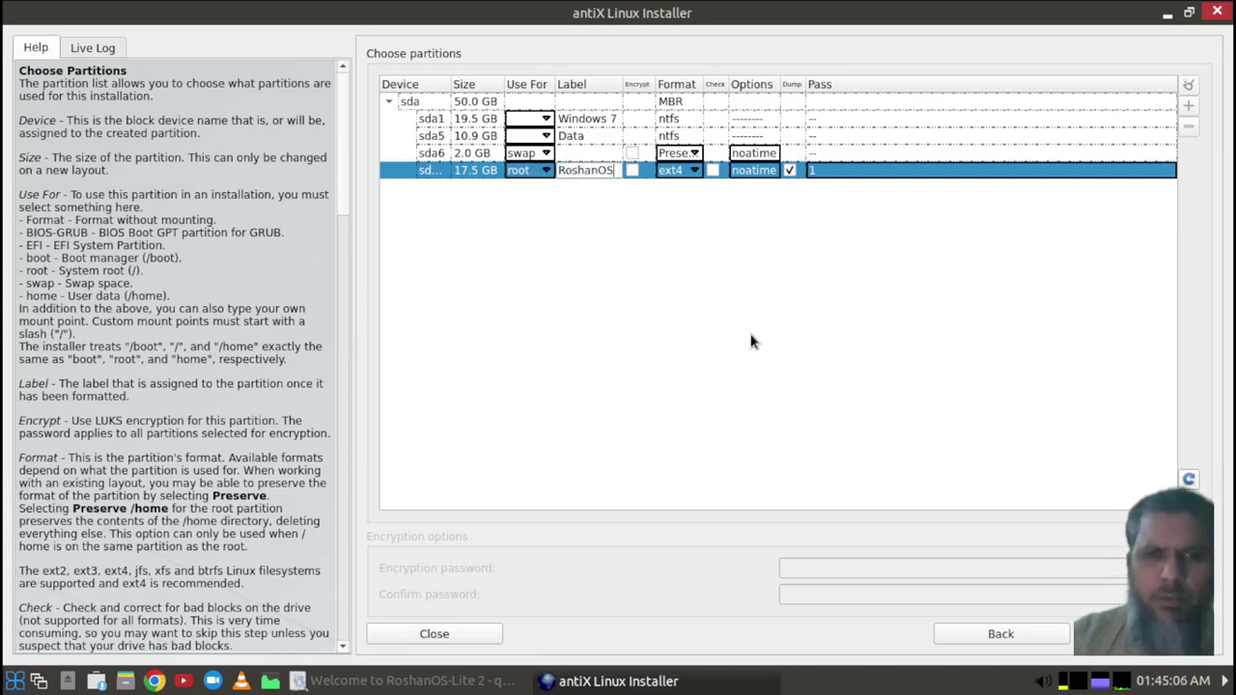
pyautogui.write('-Lite2')
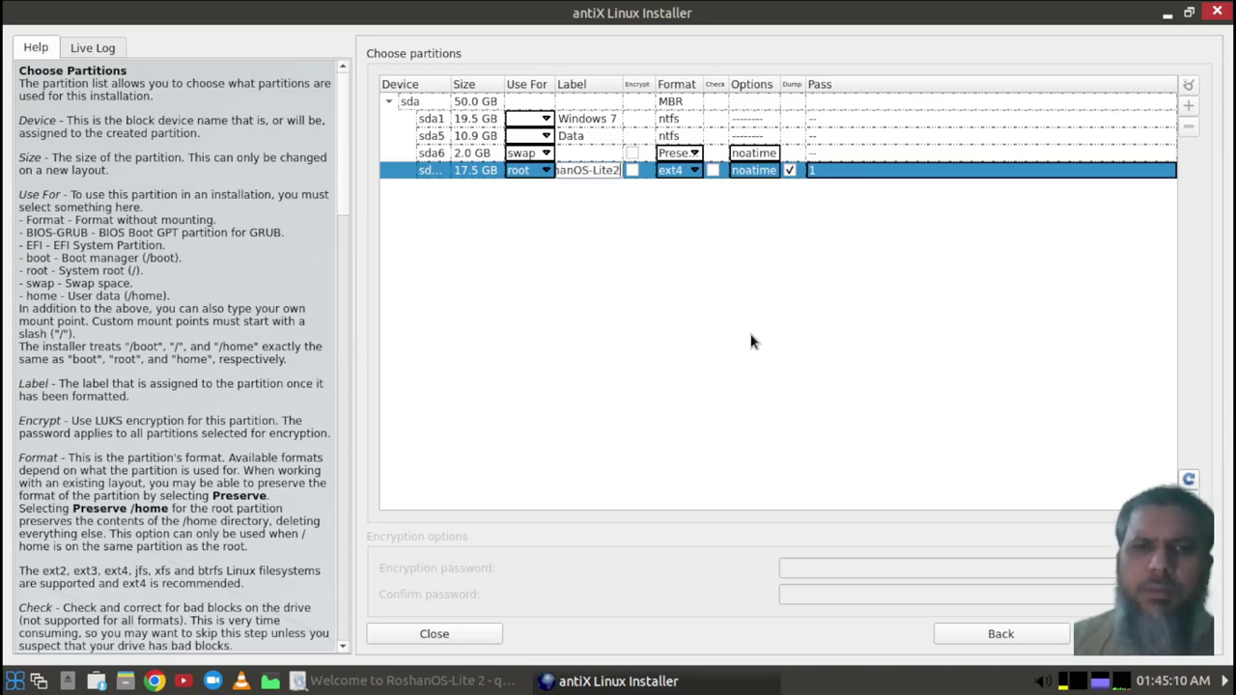
pyautogui.press('Return')
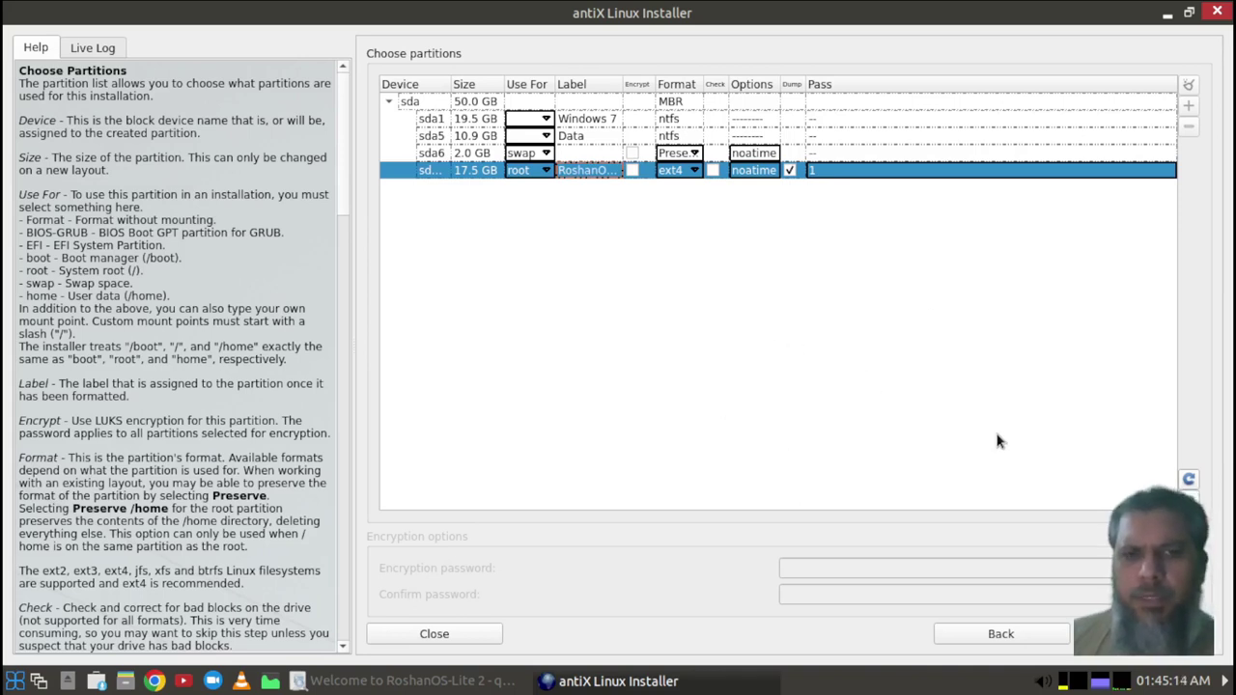
pyautogui.click(1144, 633)
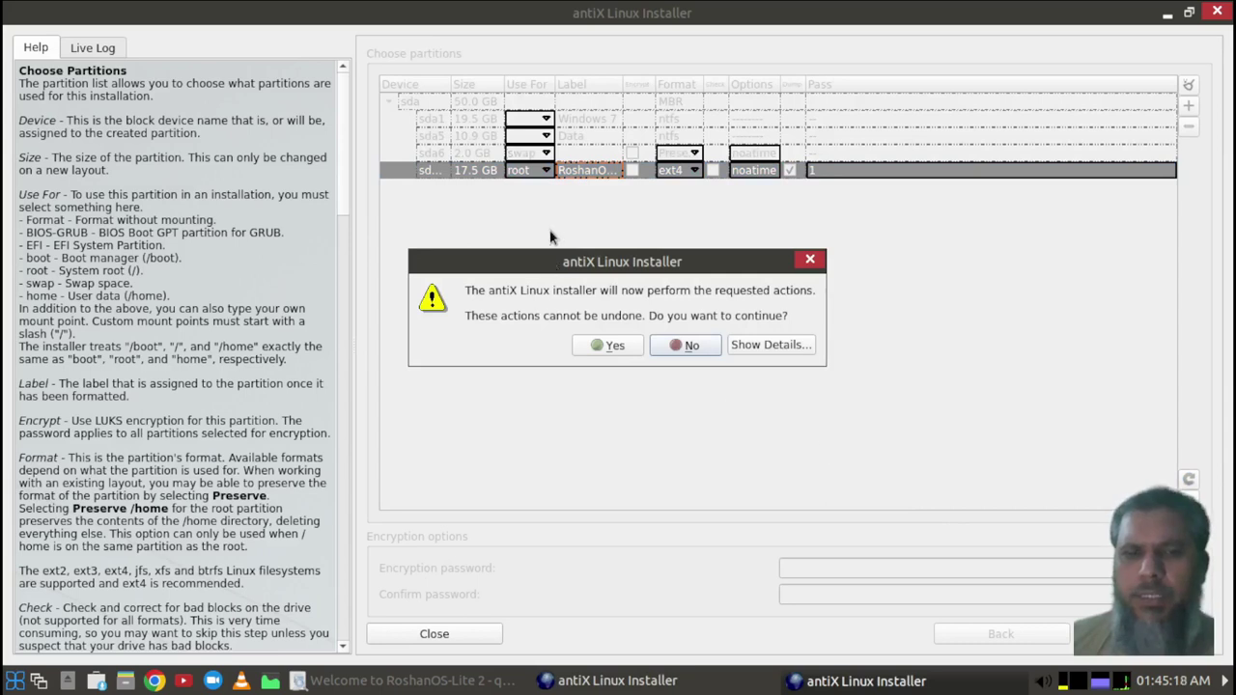
# Show the details of the requested partition actions and approve them to start the installation.
pyautogui.moveTo(548, 259); pyautogui.dragTo(537, 206)
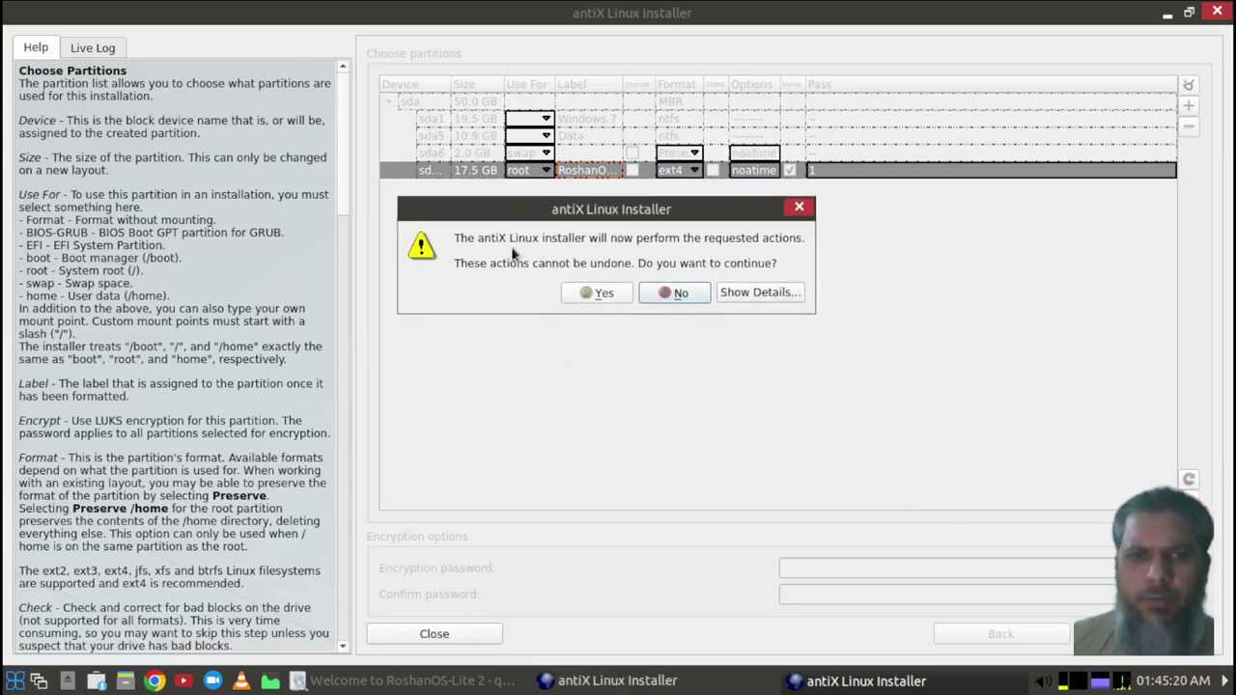
pyautogui.click(756, 294)
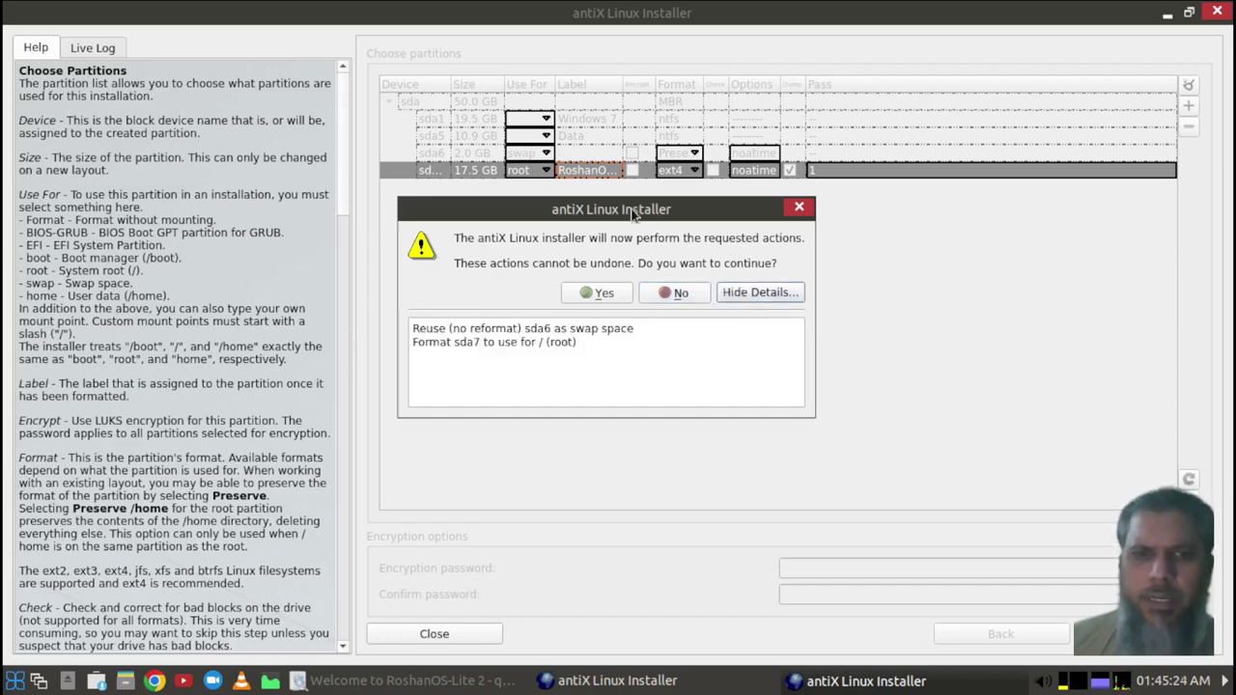
pyautogui.moveTo(633, 208); pyautogui.dragTo(712, 277)
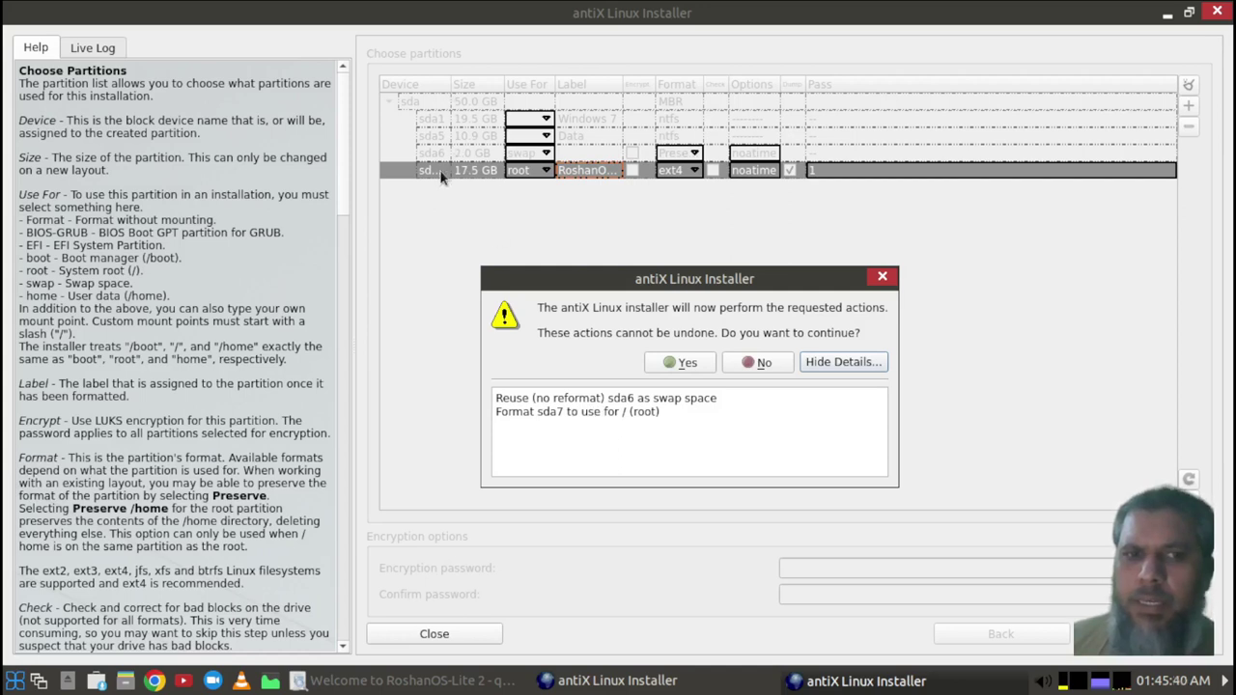
pyautogui.click(674, 362)
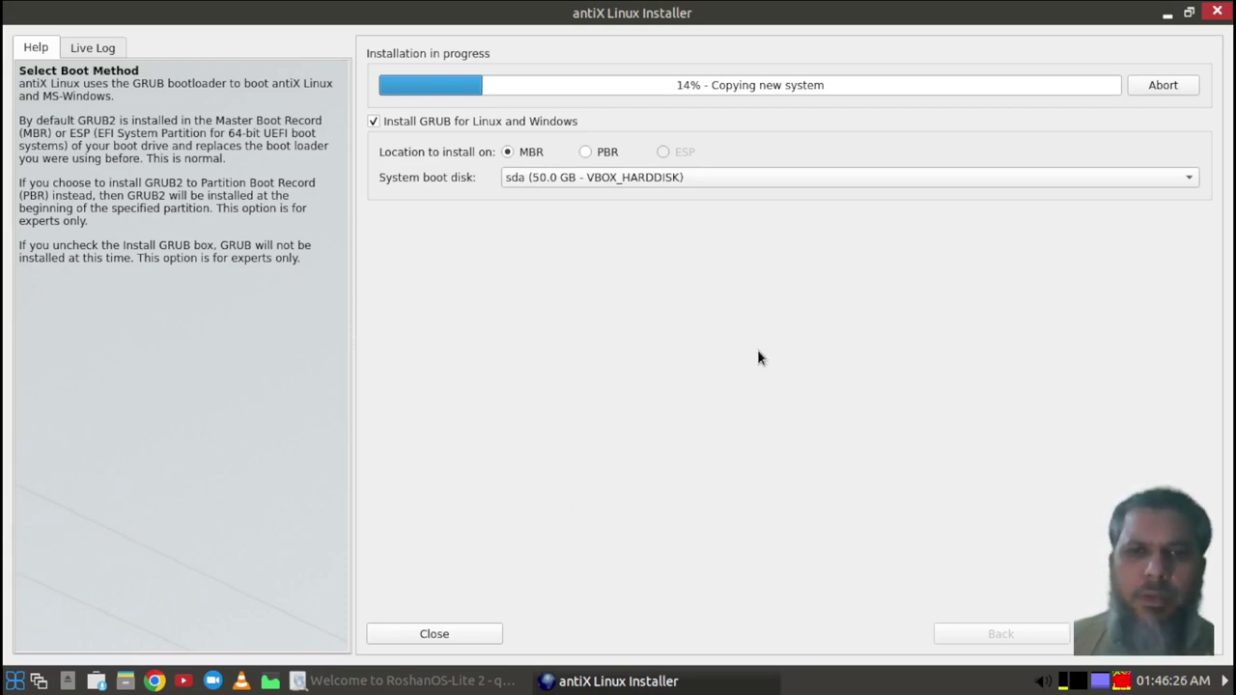
# Keep GRUB on the MBR of system boot disk sda (50.0 GB - VBOX_HARDDISK) and continue past the boot method.
pyautogui.click(644, 182)
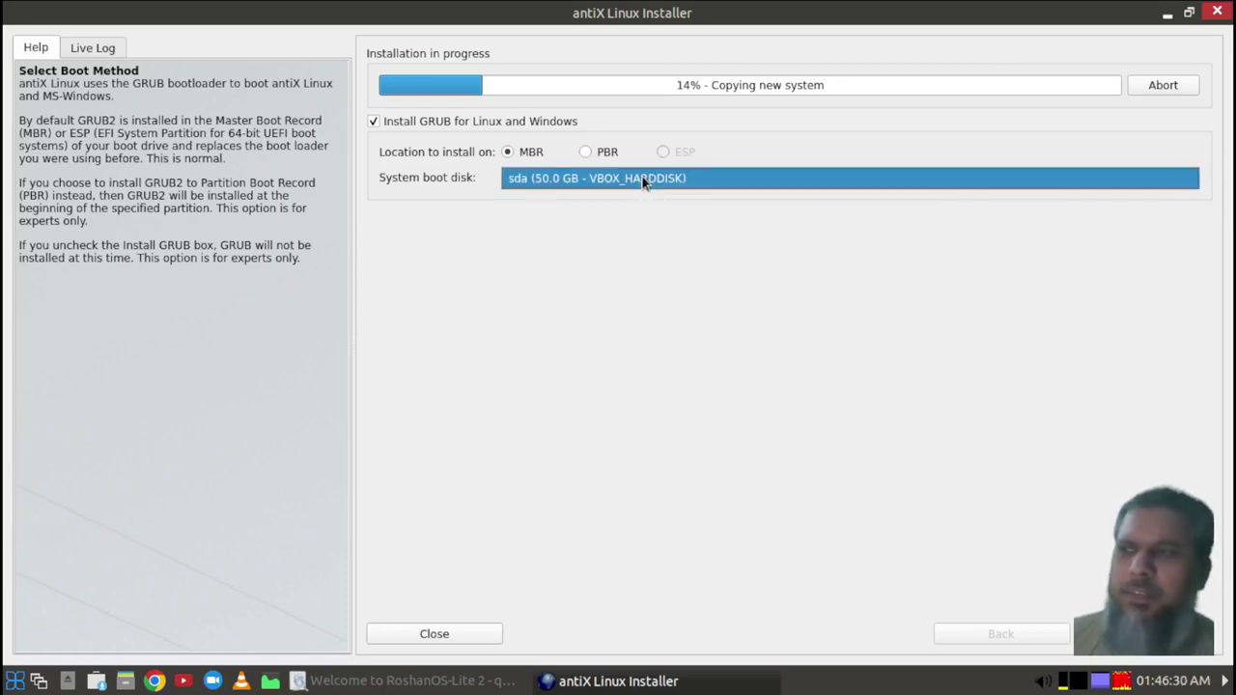
pyautogui.click(589, 328)
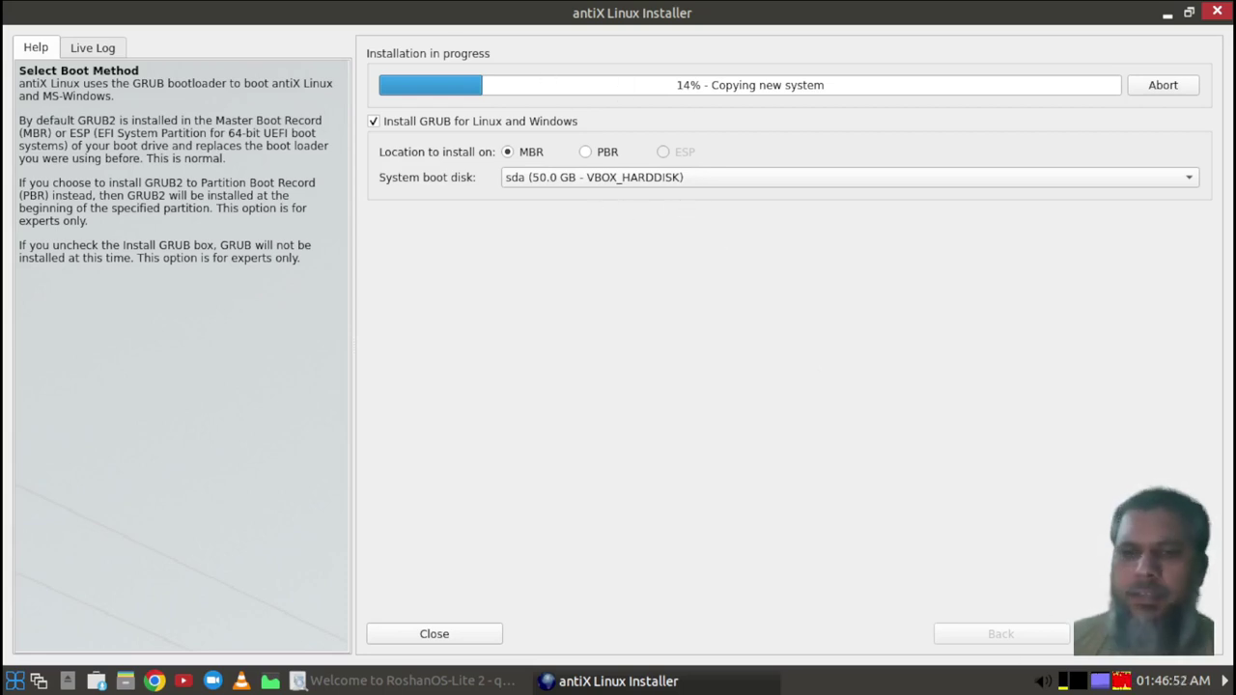
pyautogui.click(1144, 633)
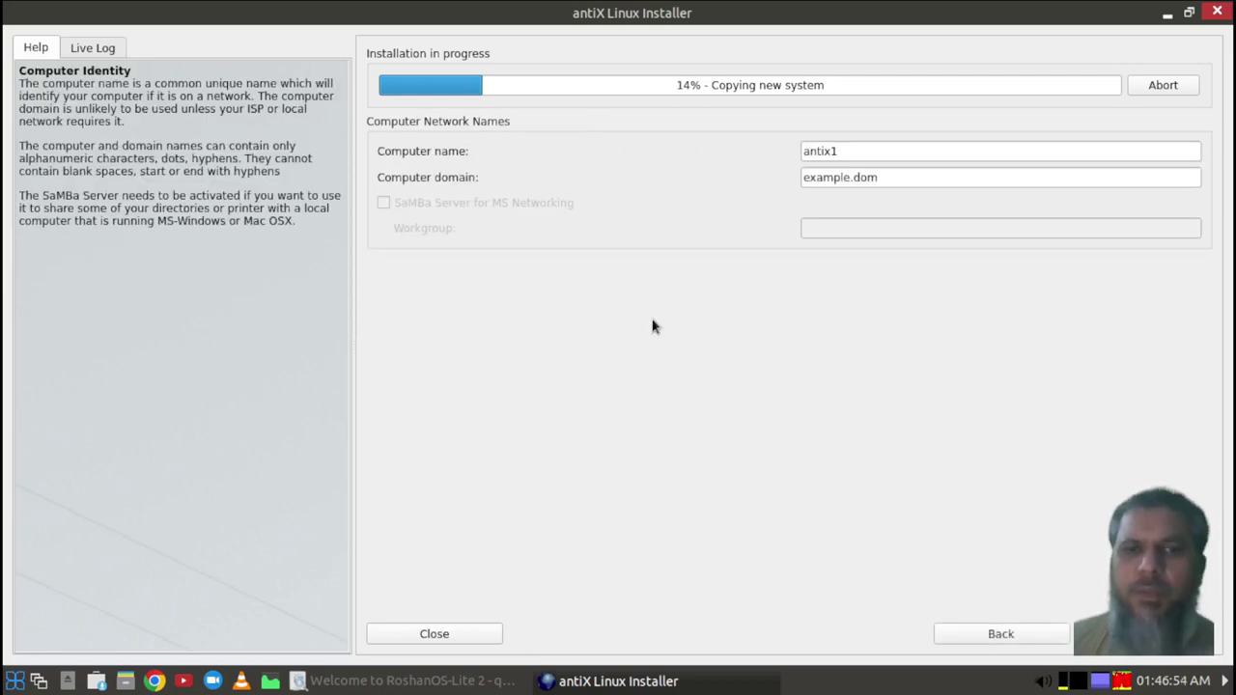
# Set the computer name to RoshanOS-Lite2, keep the domain example.dom, and continue past the network names.
pyautogui.click(877, 152)
pyautogui.hotkey('ctrl', 'a')
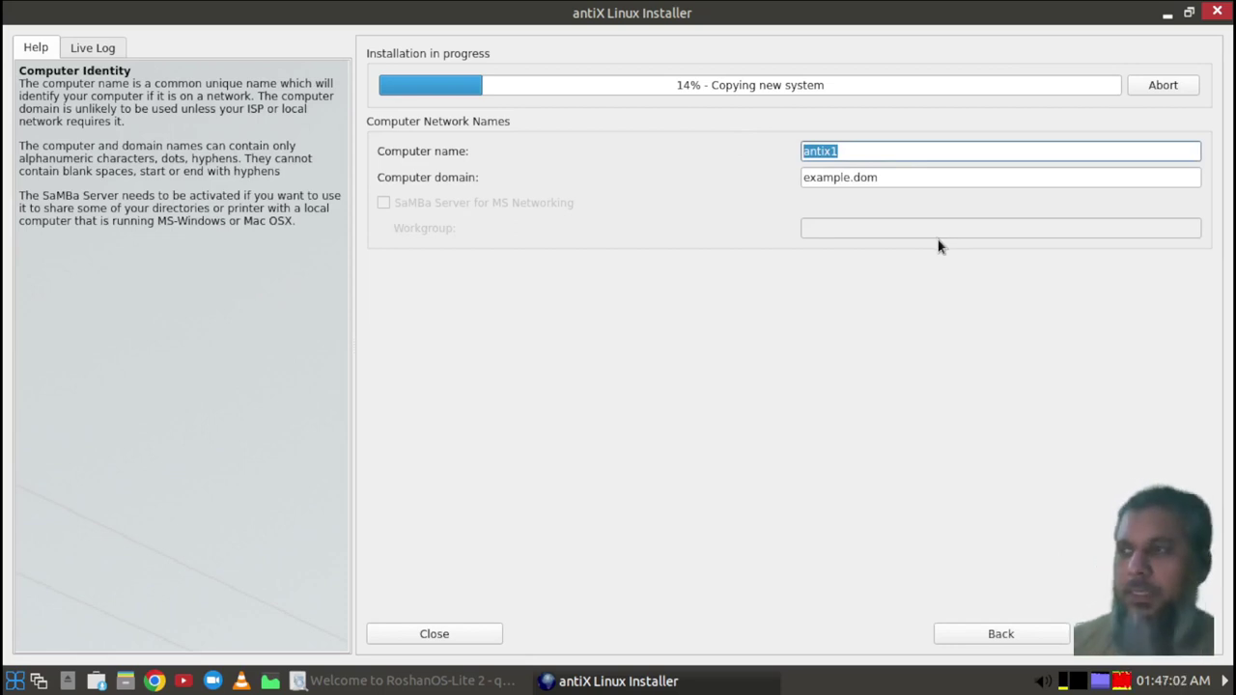
pyautogui.write('R')
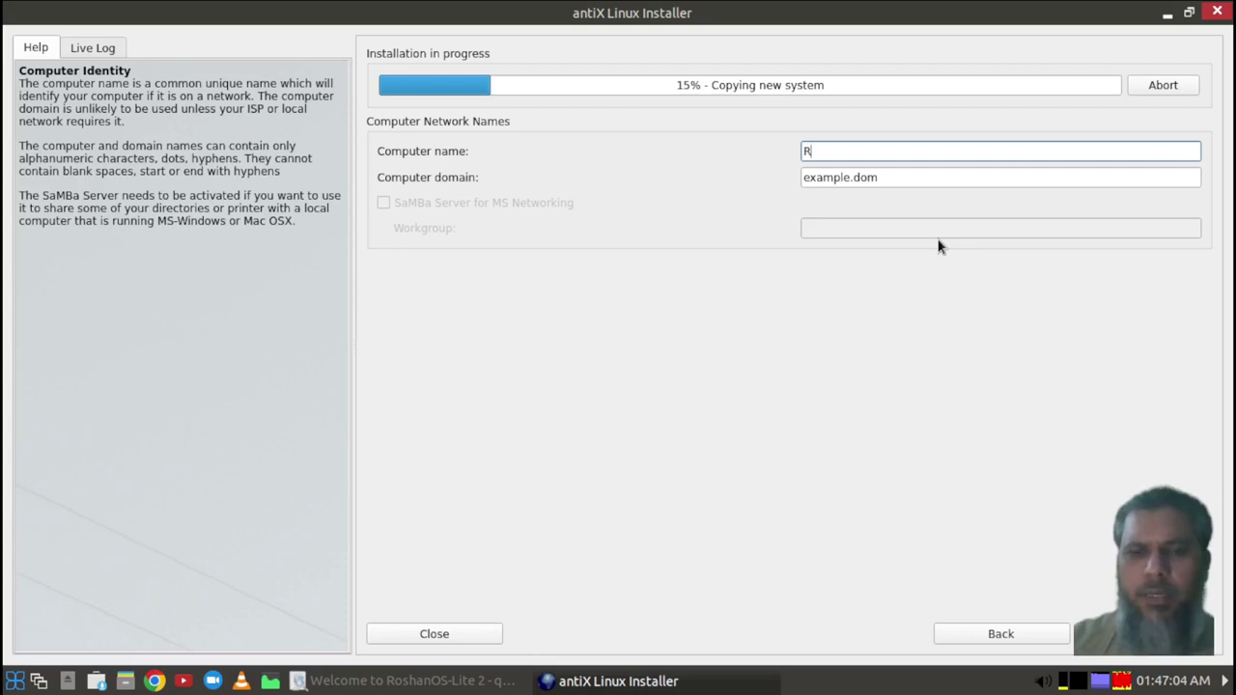
pyautogui.write('oshanO')
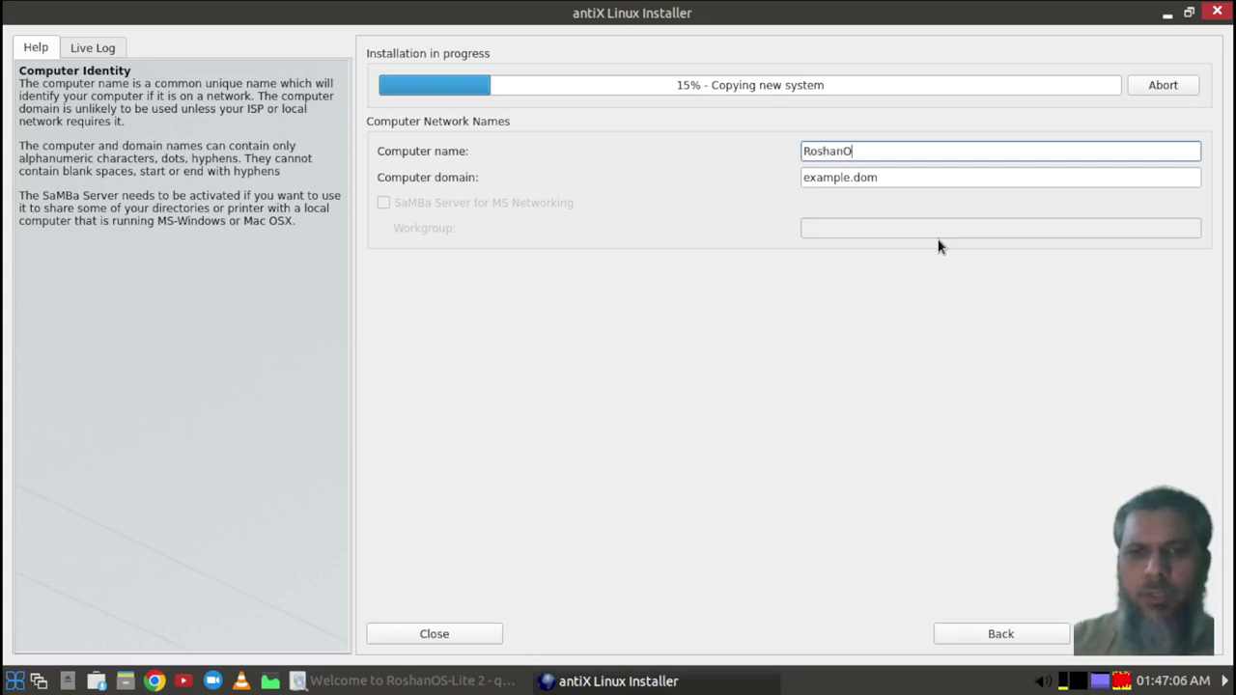
pyautogui.write('S-Lite2')
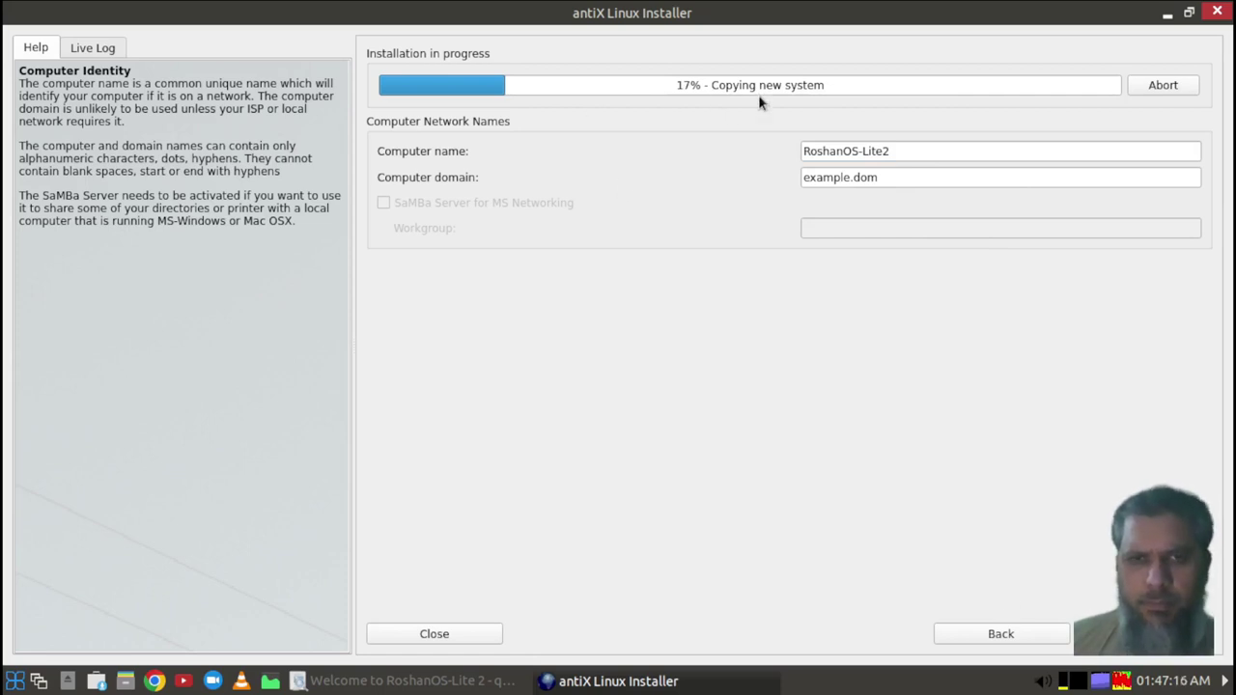
pyautogui.press('Return')
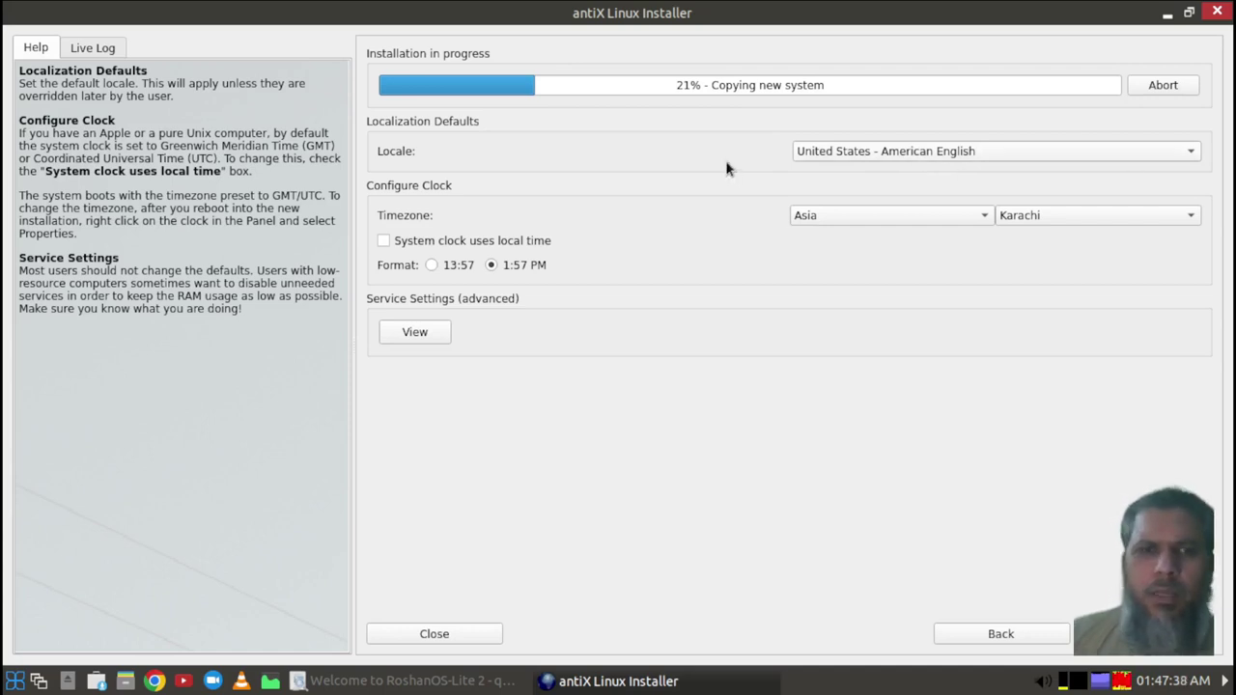
# Check the available locales, keep United States - American English with the Asia/Karachi timezone, and continue past the localization defaults.
pyautogui.click(1003, 150)
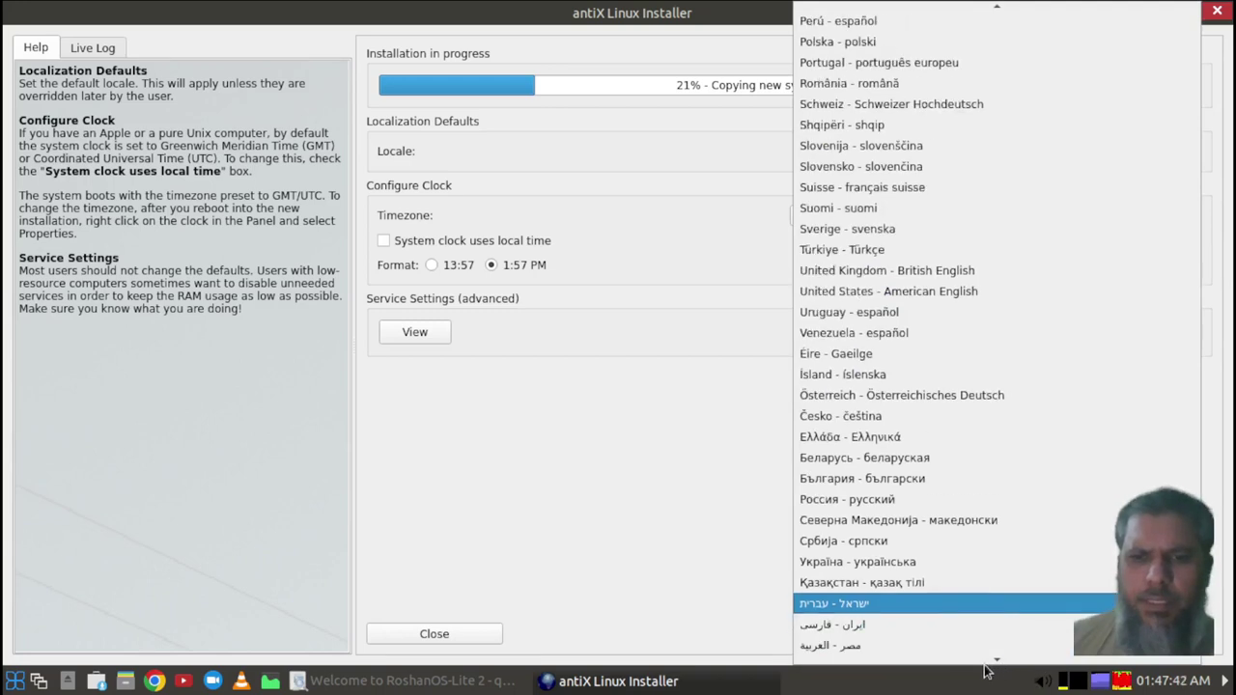
pyautogui.click(665, 448)
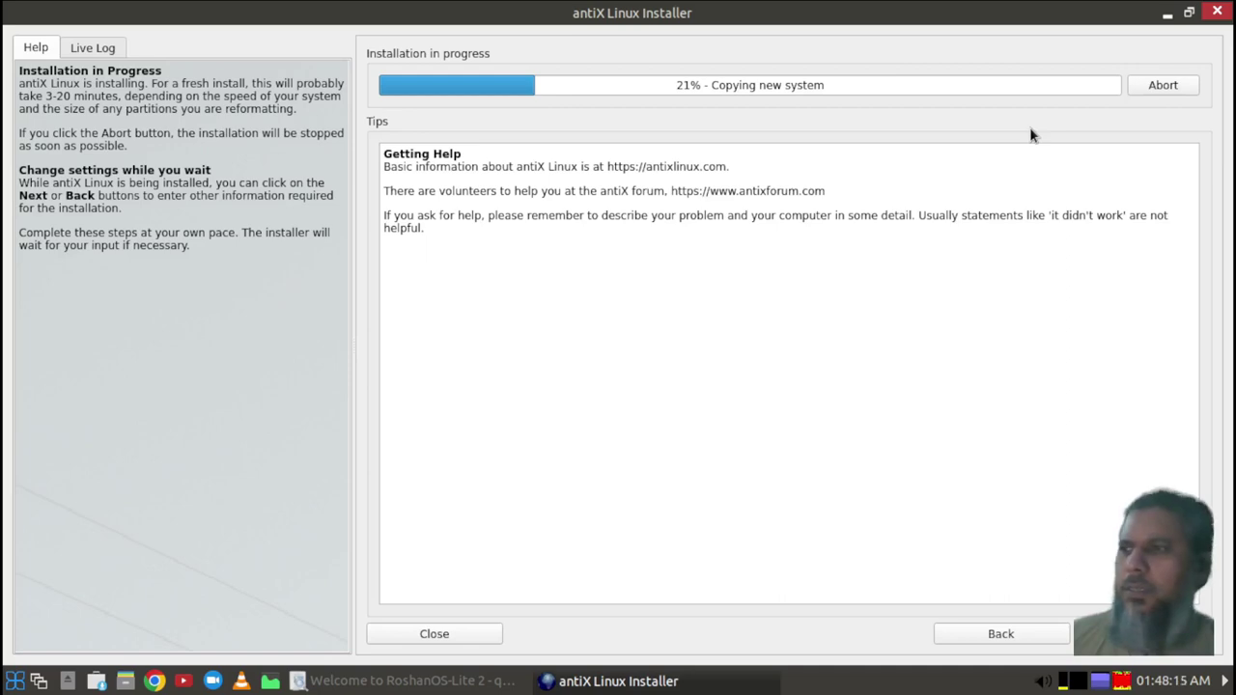
# Minimize the installer and read the table of contents and Login Credentials section in the Welcome to RoshanOS-Lite 2 document in qpdfview.
pyautogui.click(1165, 14)
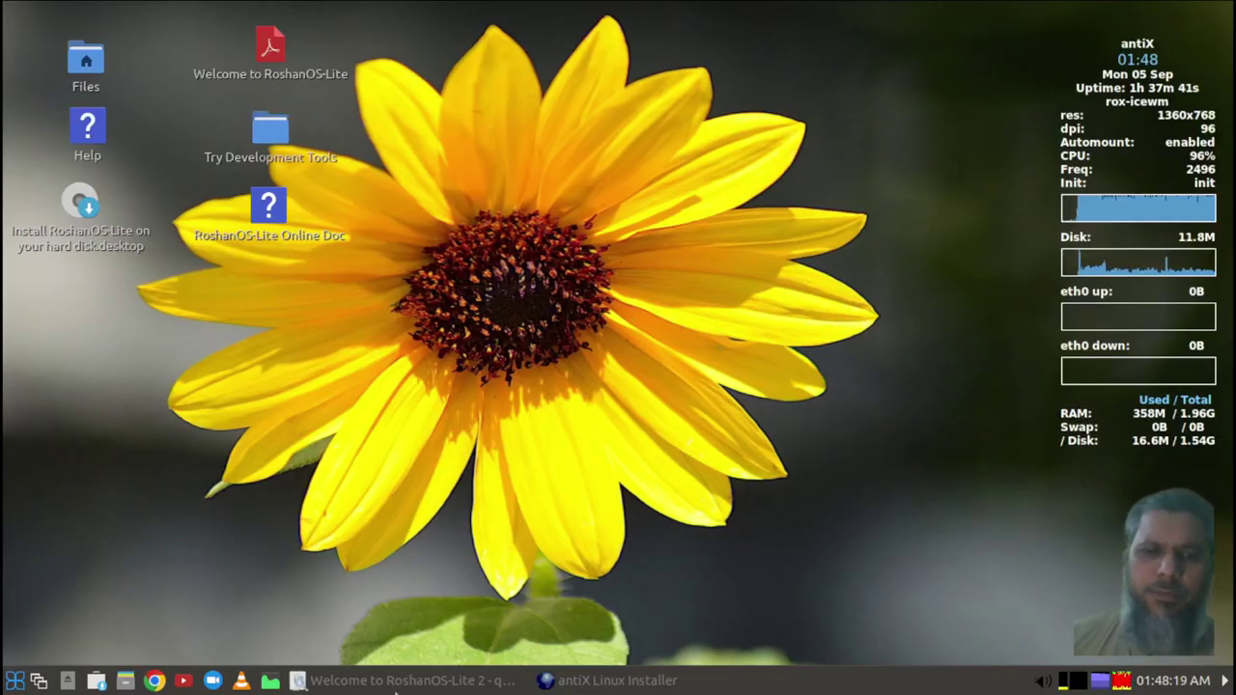
pyautogui.click(396, 681)
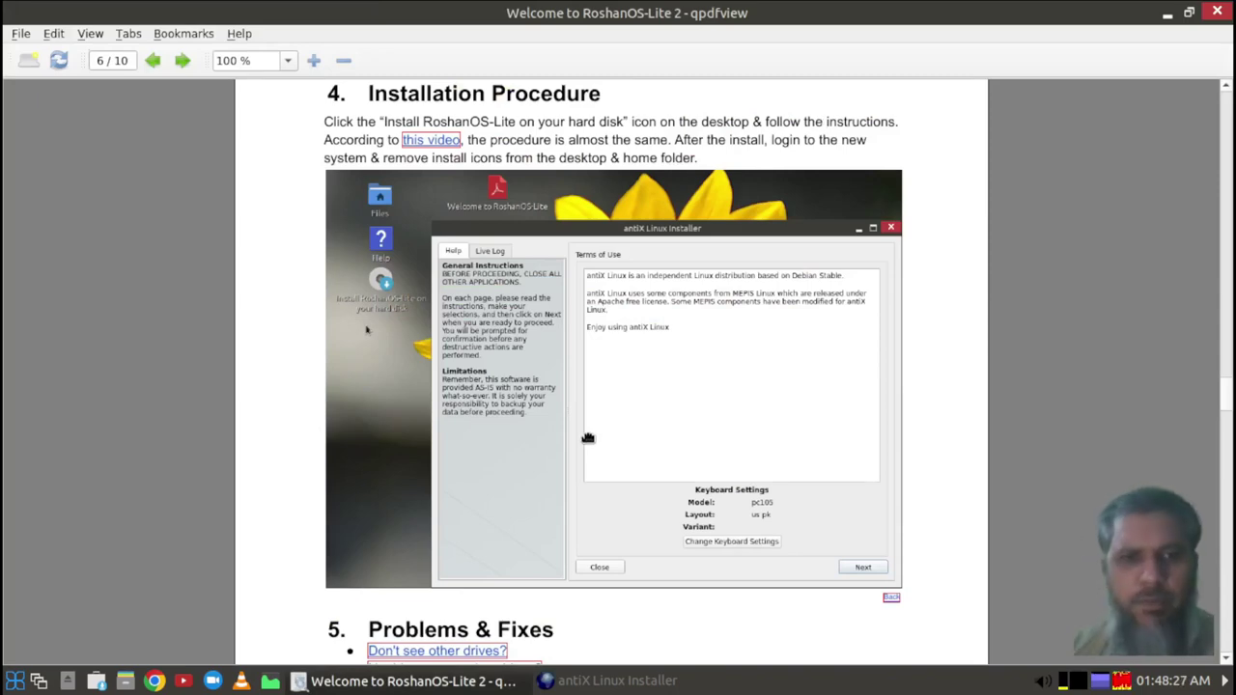
pyautogui.press('Home')
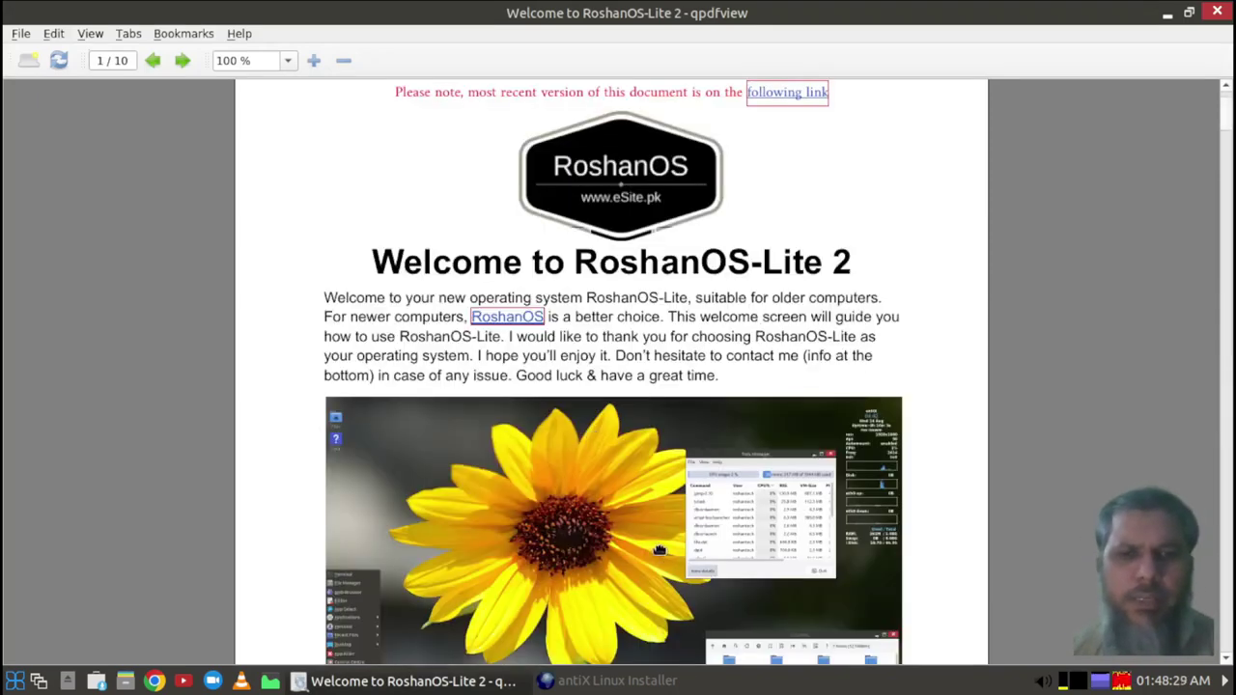
pyautogui.scroll(-7, 644, 545)
pyautogui.scroll(4, 651, 512)
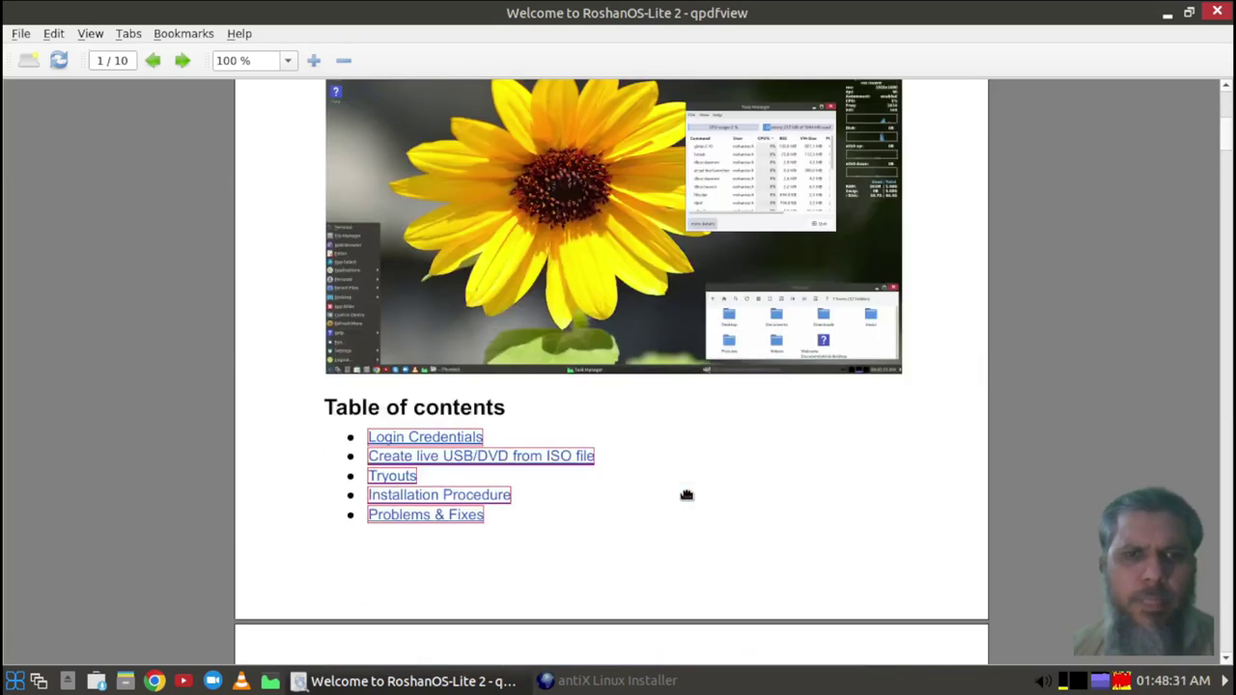
pyautogui.scroll(-4, 687, 497)
pyautogui.scroll(-4, 637, 453)
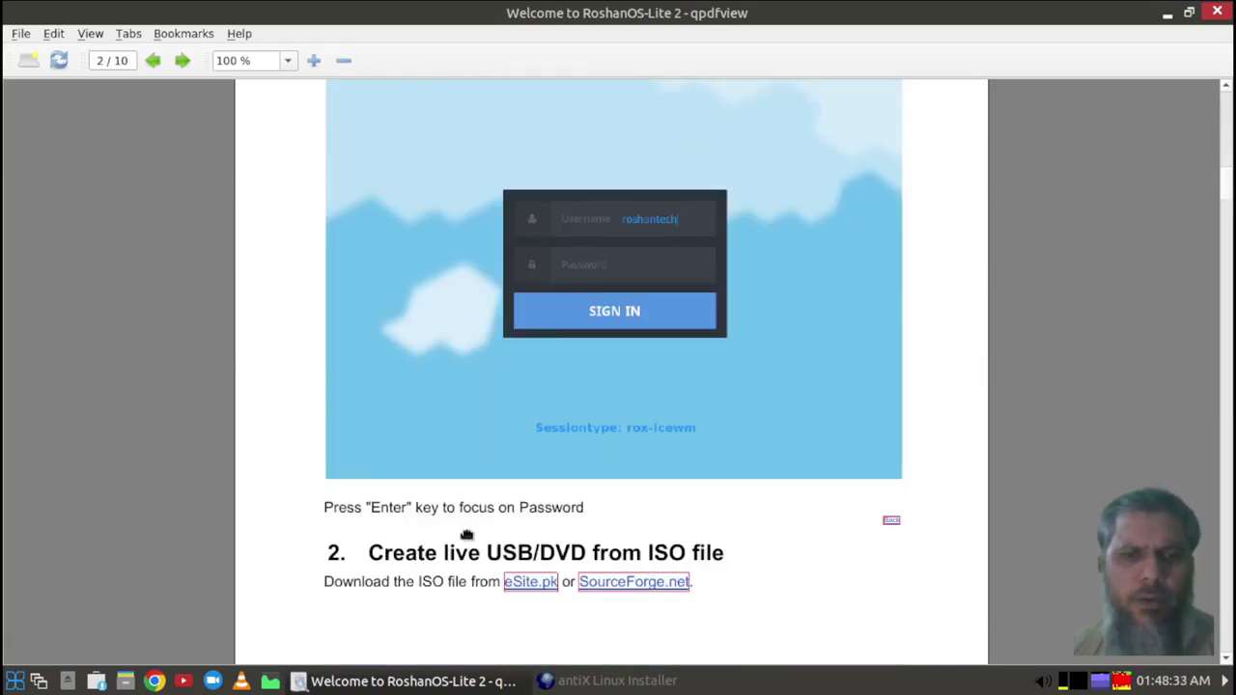
pyautogui.scroll(3, 367, 415)
pyautogui.scroll(-3, 422, 425)
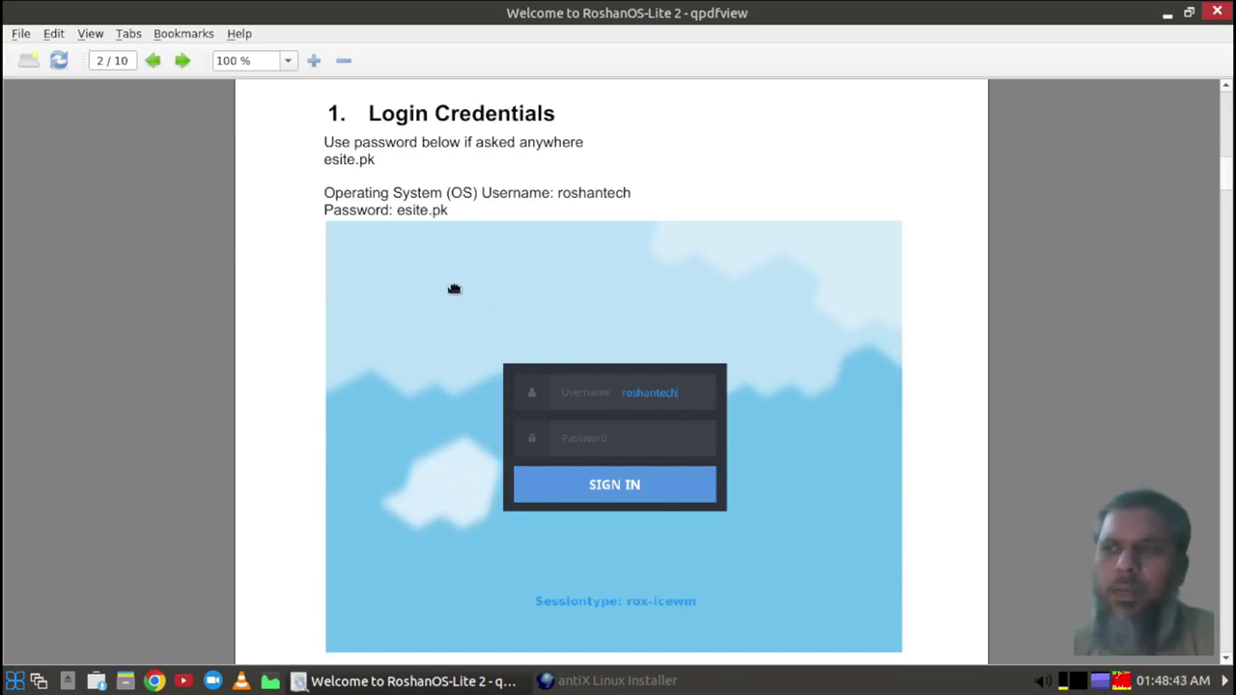
# Read the document's sections on creating a live USB/DVD from the ISO file and on Tryouts, and minimize the document.
pyautogui.scroll(-3, 485, 281)
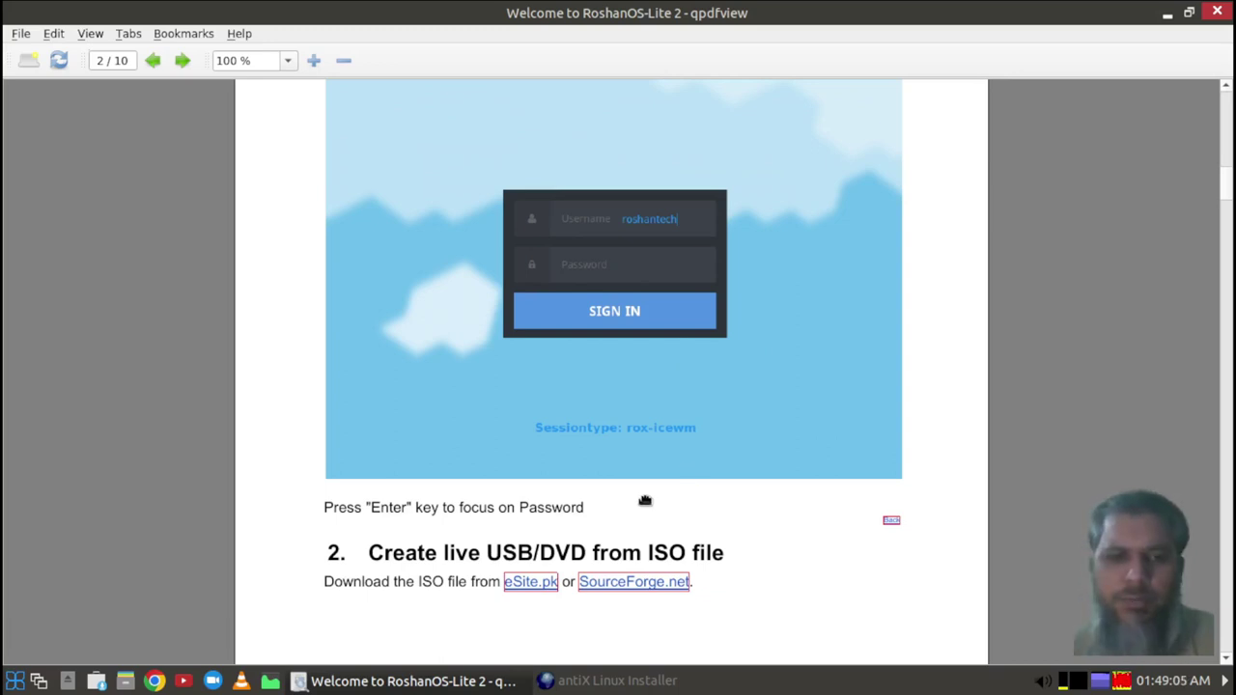
pyautogui.scroll(-1, 643, 502)
pyautogui.scroll(-4, 868, 488)
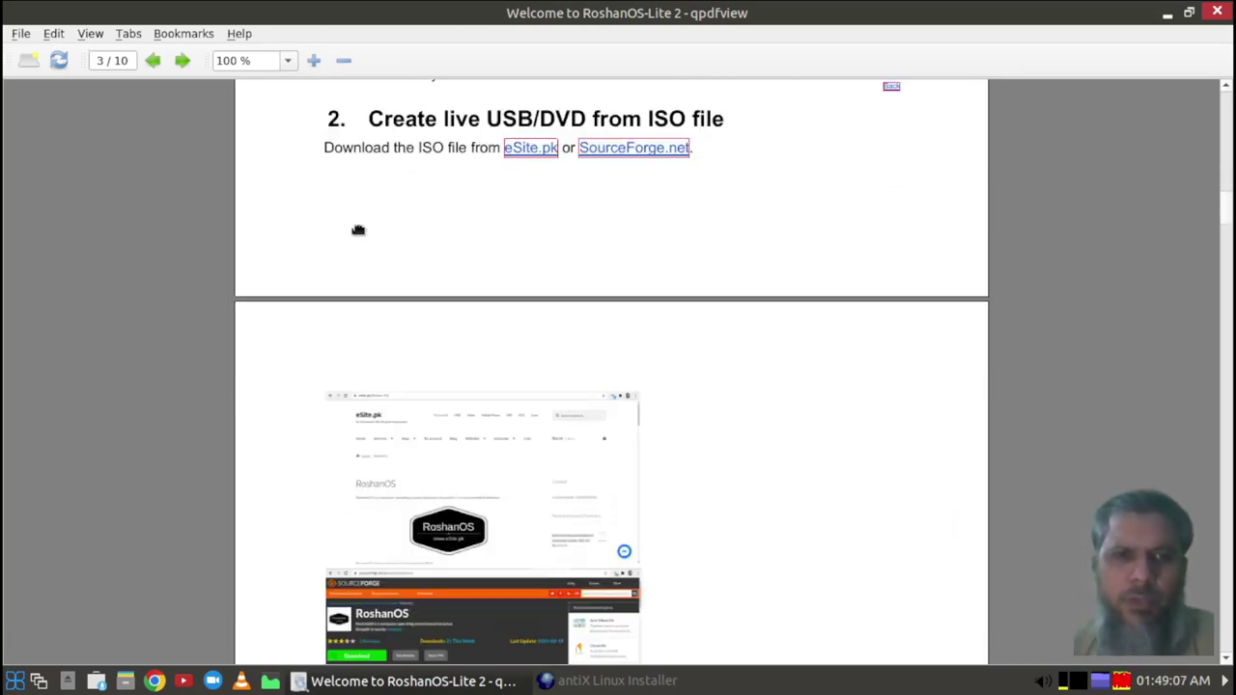
pyautogui.scroll(-4, 677, 300)
pyautogui.scroll(-2, 677, 300)
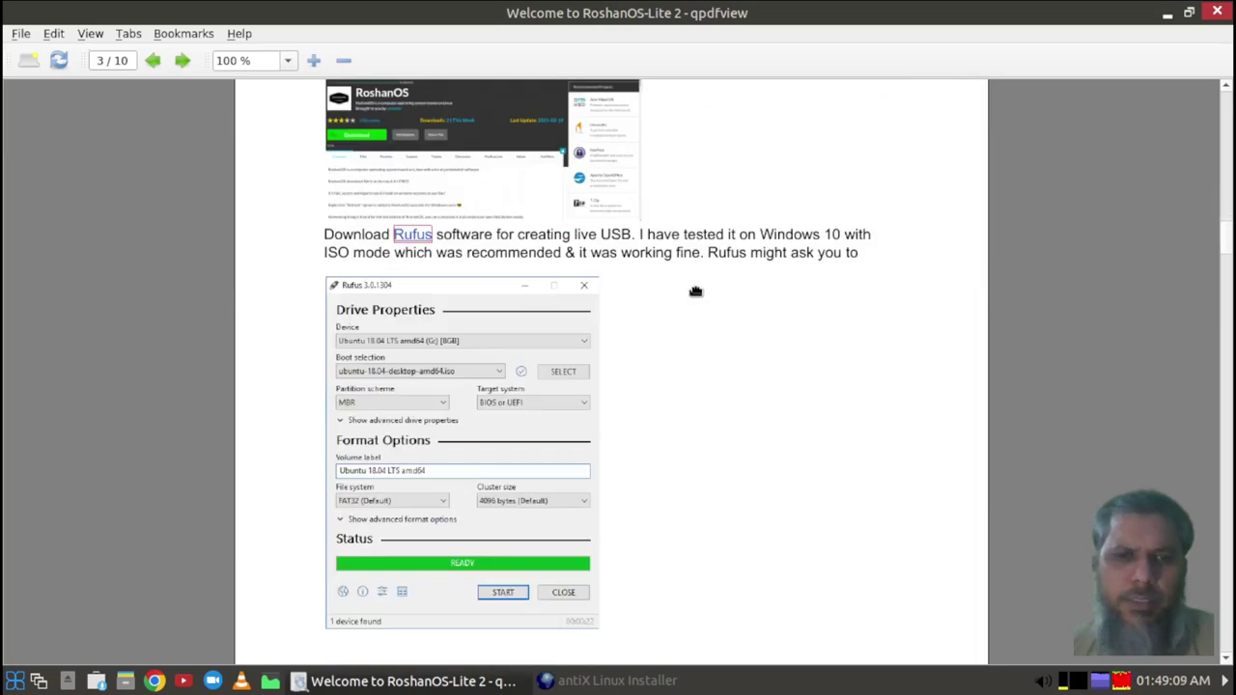
pyautogui.scroll(-2, 695, 291)
pyautogui.scroll(-4, 694, 292)
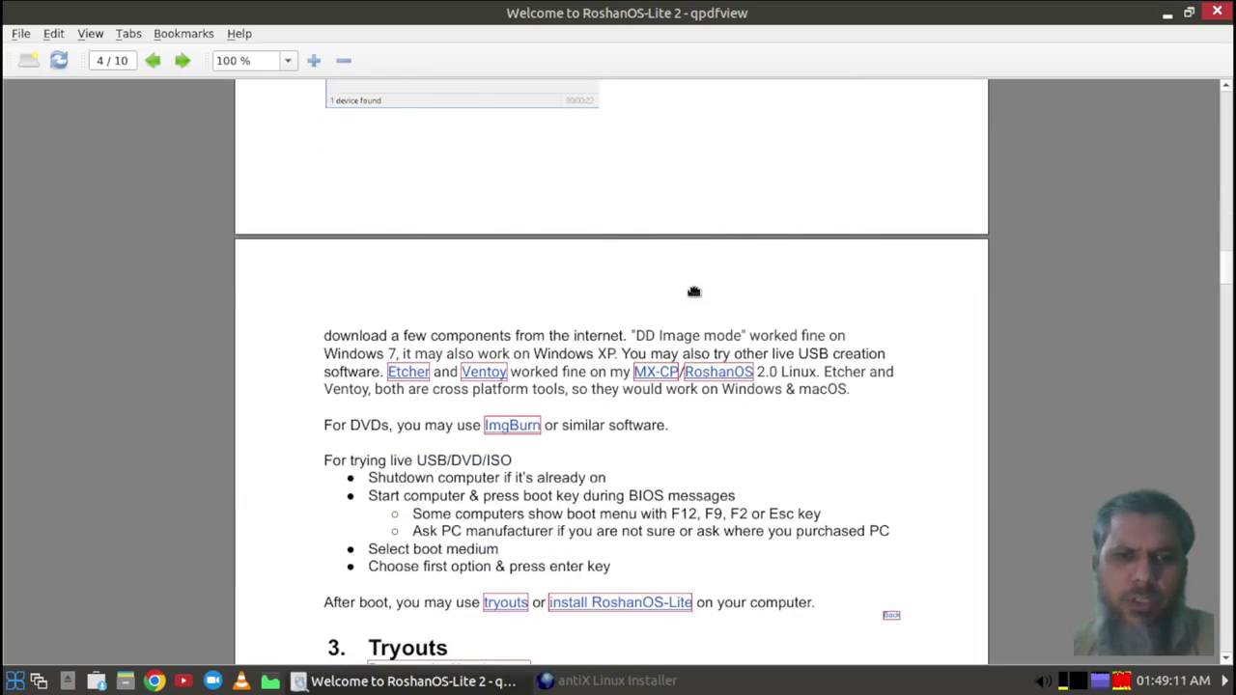
pyautogui.scroll(-2, 694, 292)
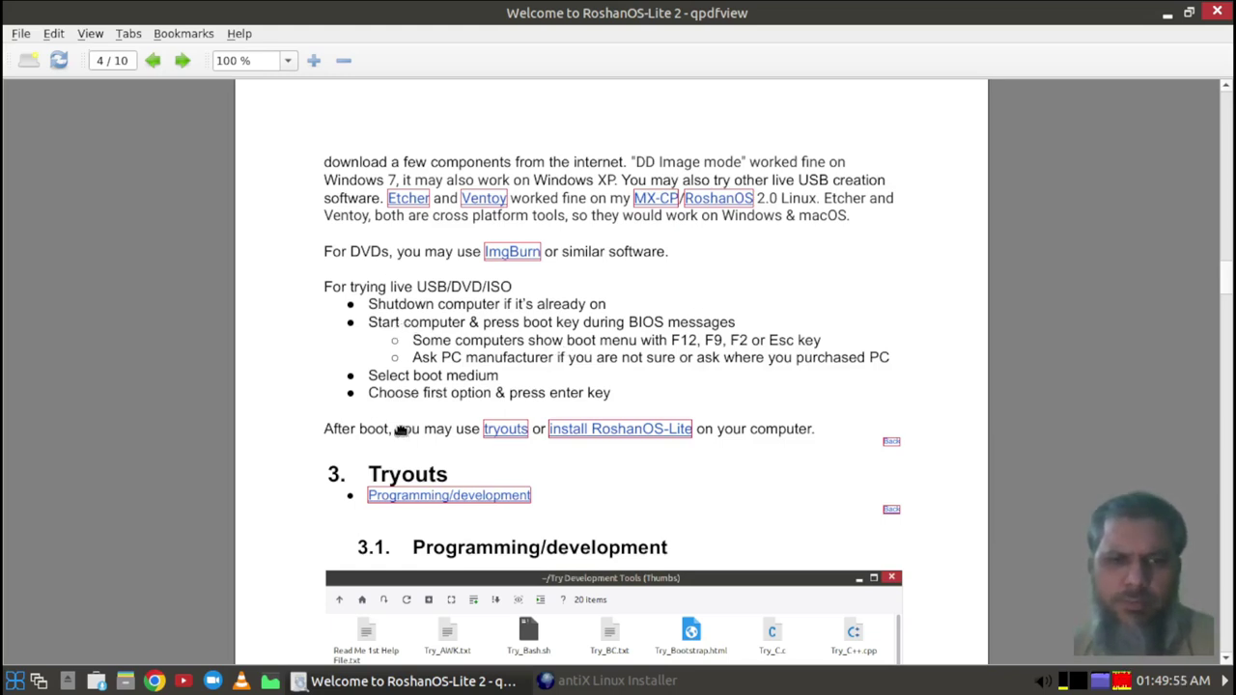
pyautogui.scroll(-5, 664, 419)
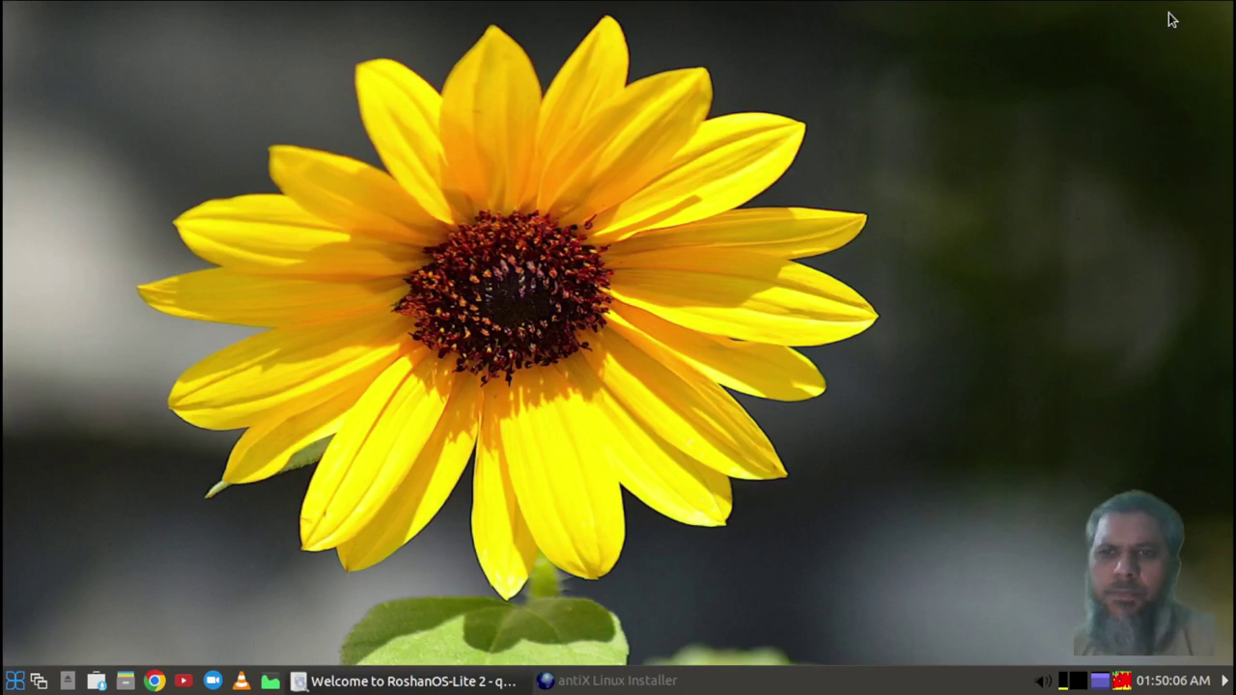
pyautogui.click(1168, 13)
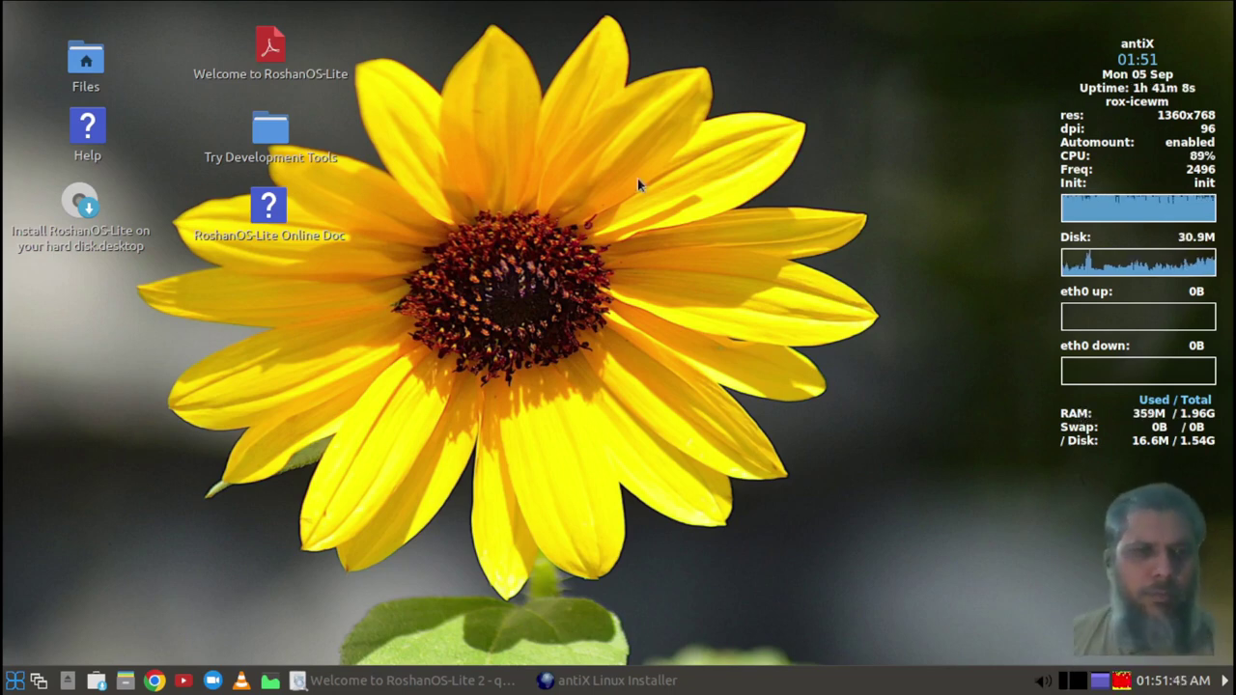
# Open the Try Development Tools folder, read Read Me 1st Help File.txt, and close that text file.
pyautogui.doubleClick(271, 135)
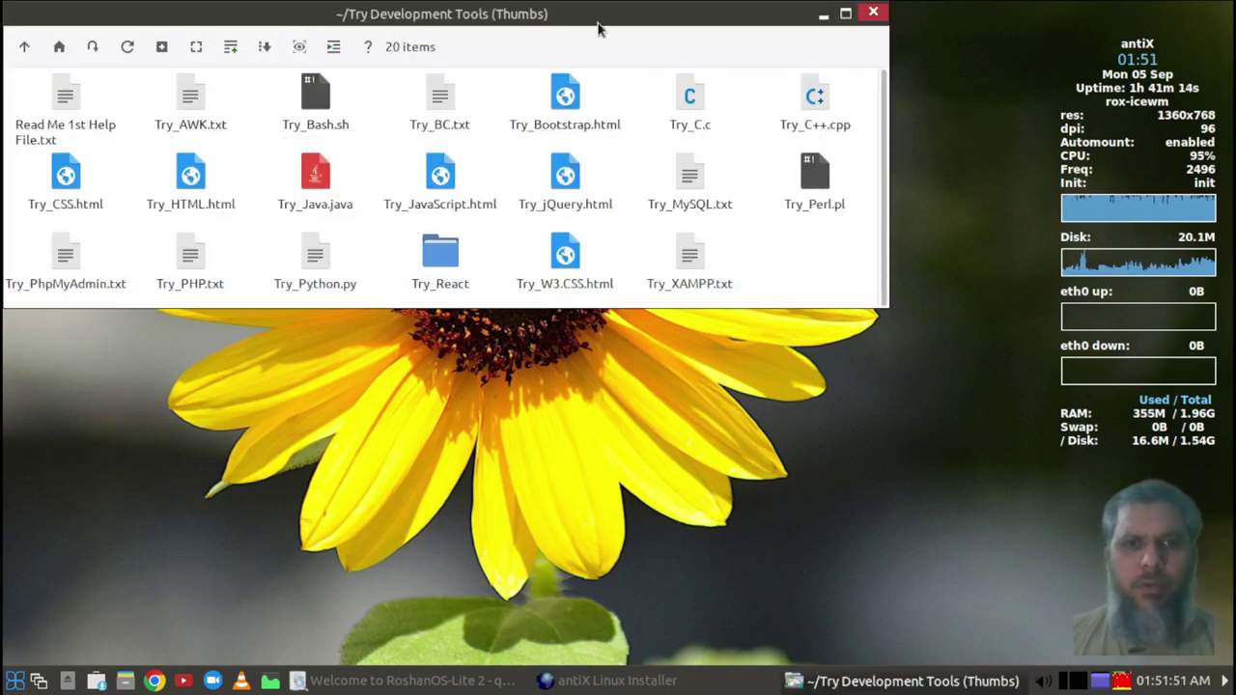
pyautogui.moveTo(595, 27); pyautogui.dragTo(681, 68)
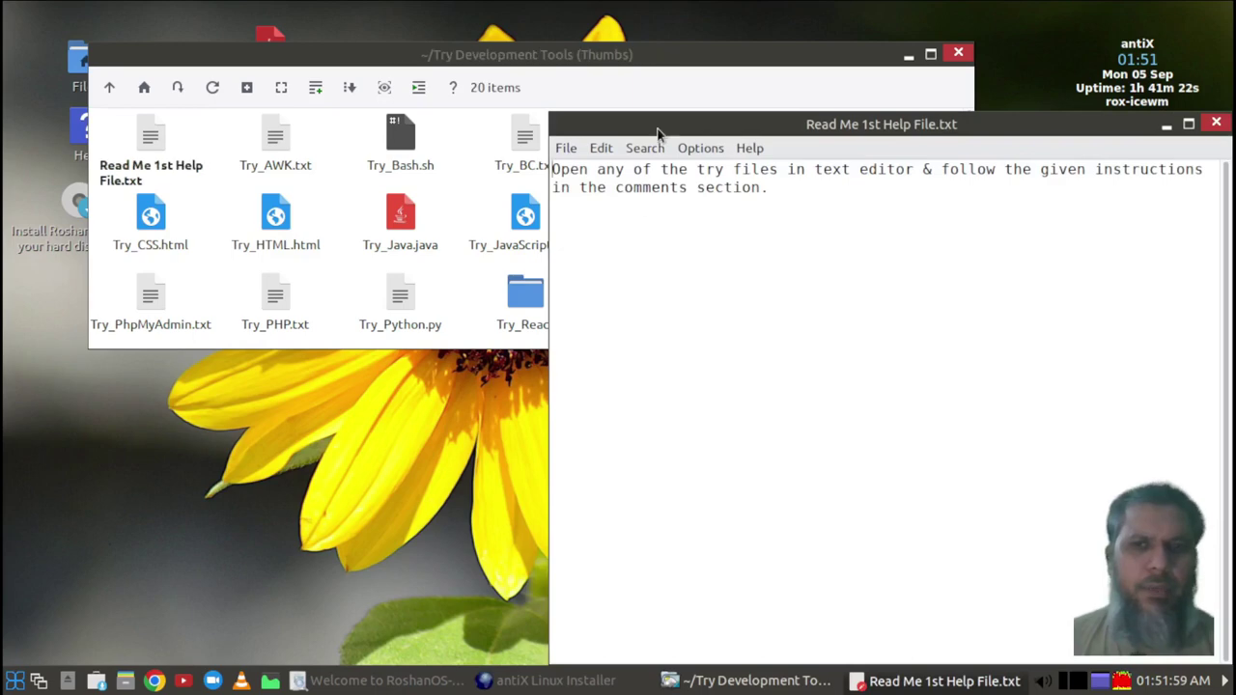
pyautogui.moveTo(656, 127); pyautogui.dragTo(427, 74)
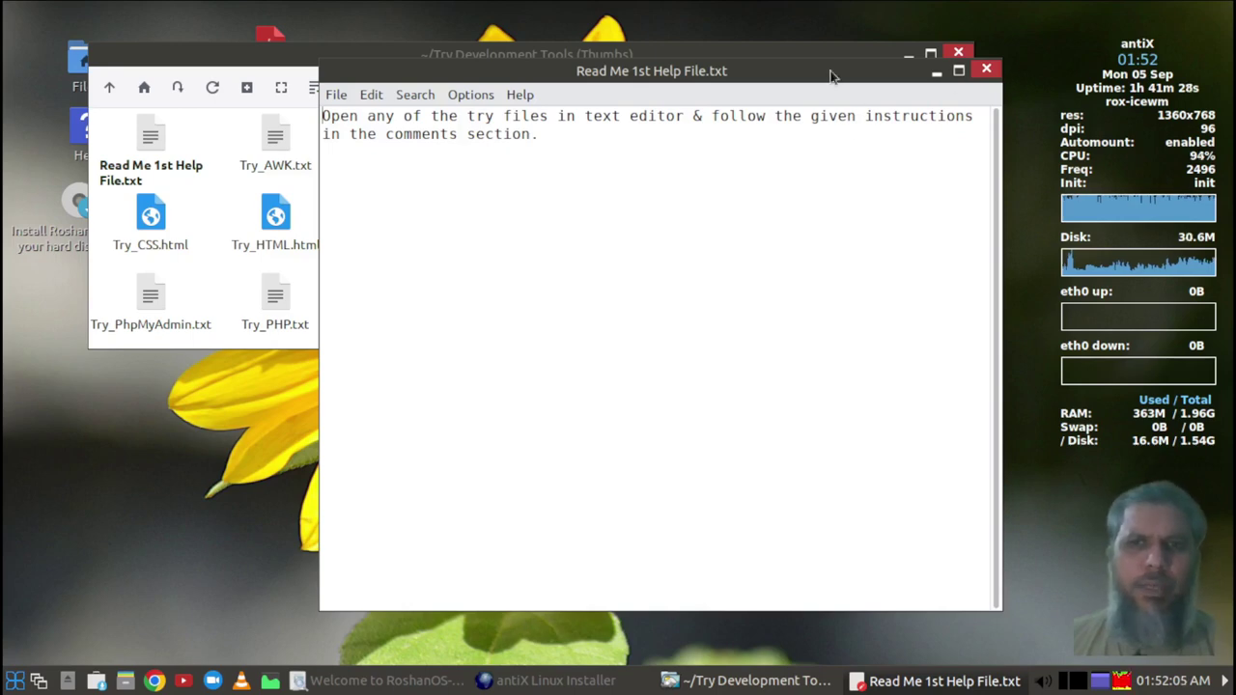
pyautogui.click(985, 71)
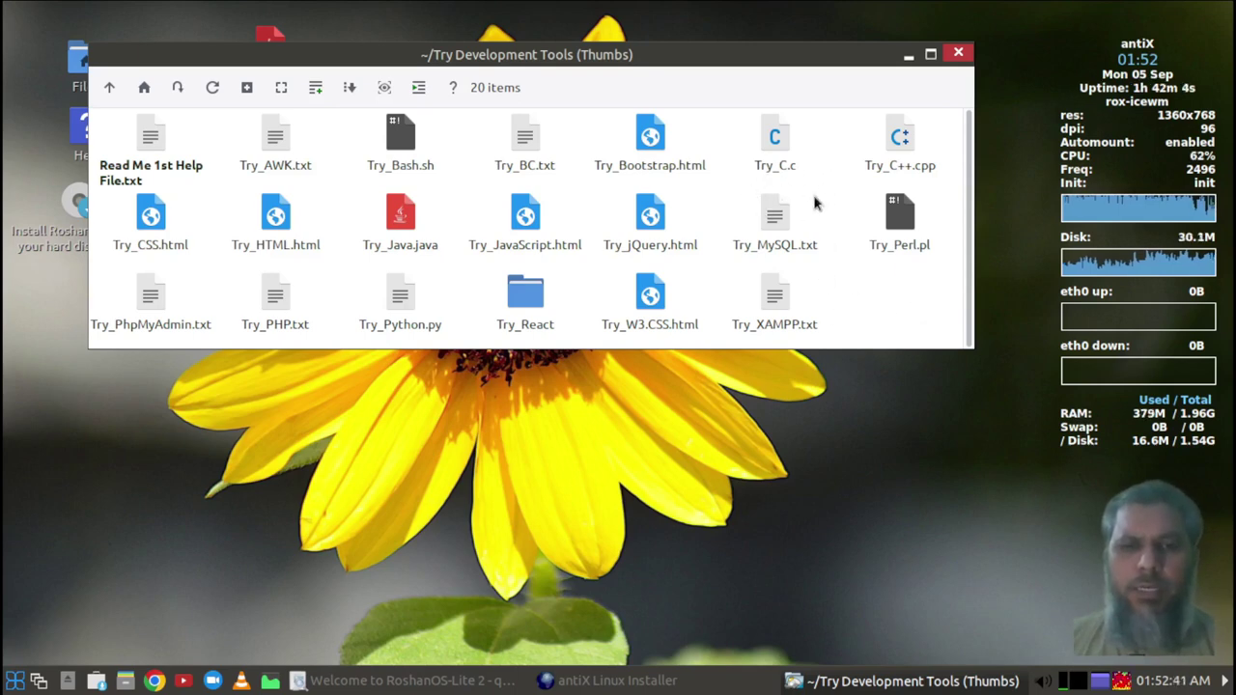
# Open Try_C.c in Geany and examine the compilation and execution instructions in its comment lines.
pyautogui.click(775, 143)
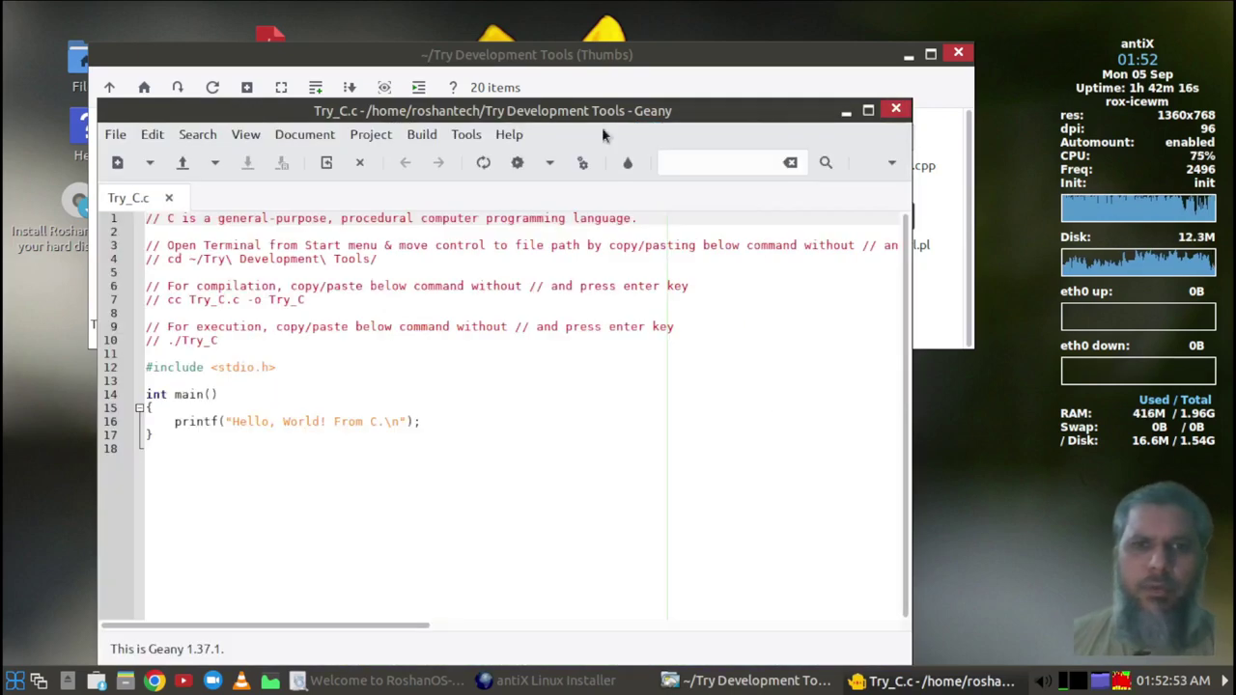
pyautogui.moveTo(600, 113); pyautogui.dragTo(788, 67)
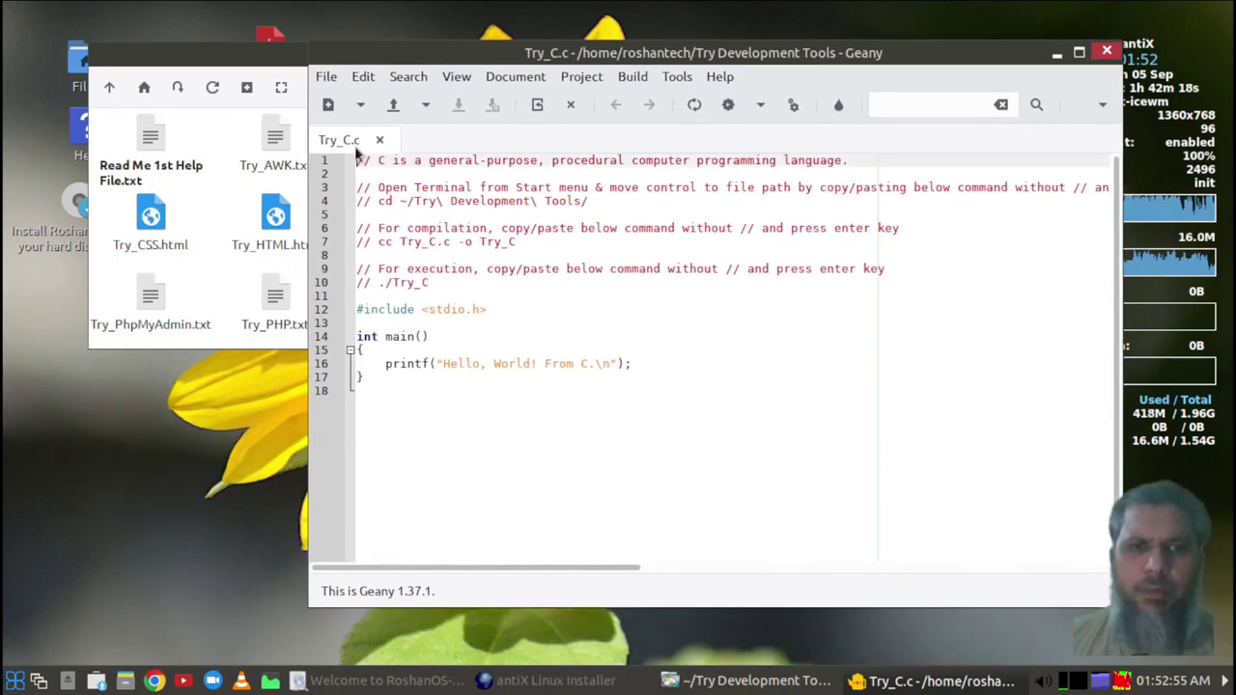
pyautogui.moveTo(357, 160); pyautogui.dragTo(443, 280)
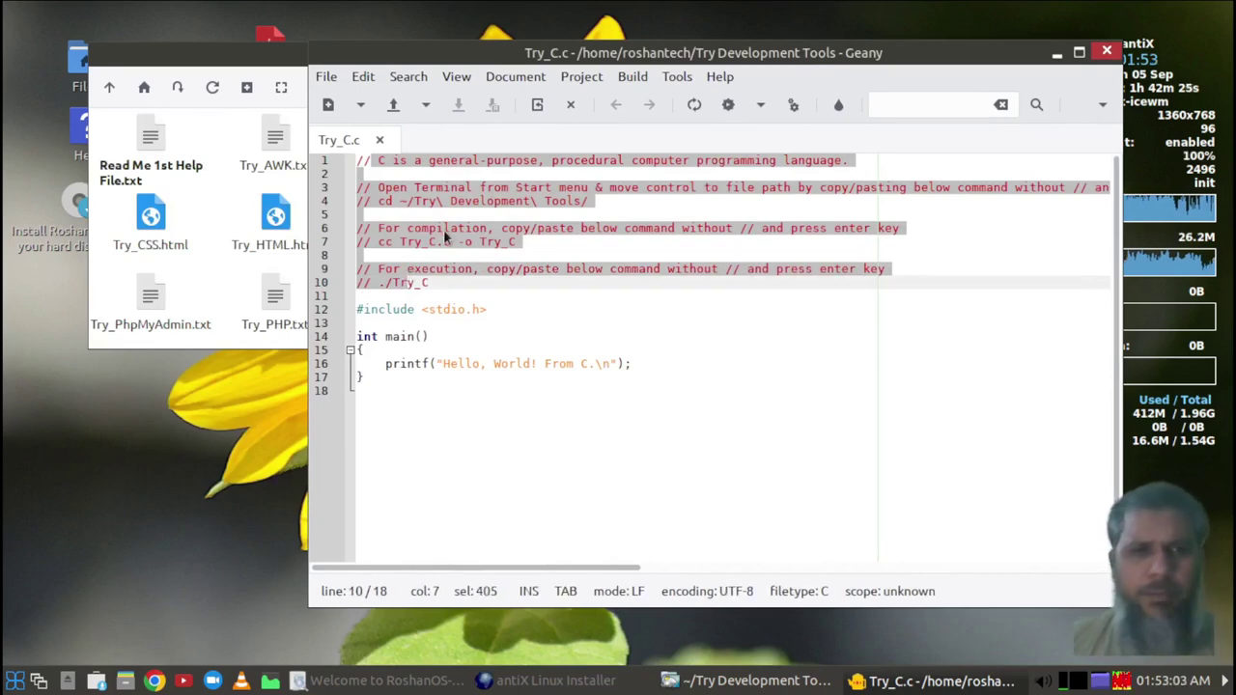
pyautogui.click(390, 165)
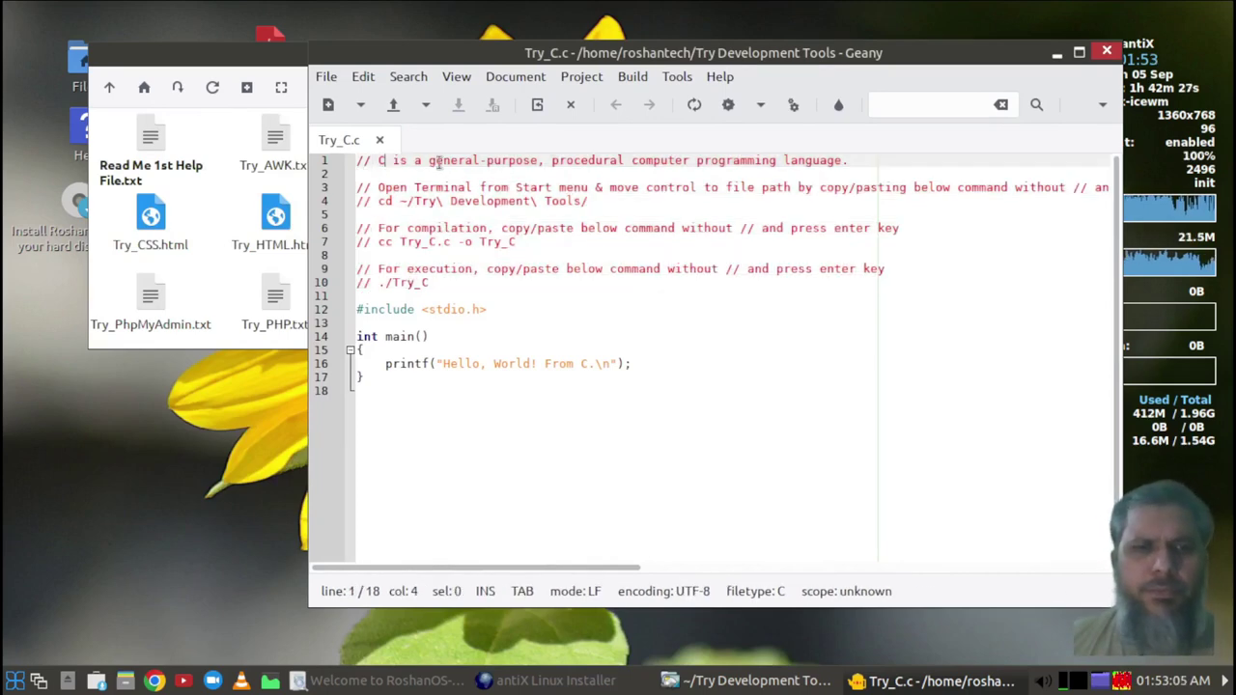
# Read the C language description and the terminal, compilation and execution comments in Try_C.c.
pyautogui.moveTo(437, 160); pyautogui.dragTo(722, 161)
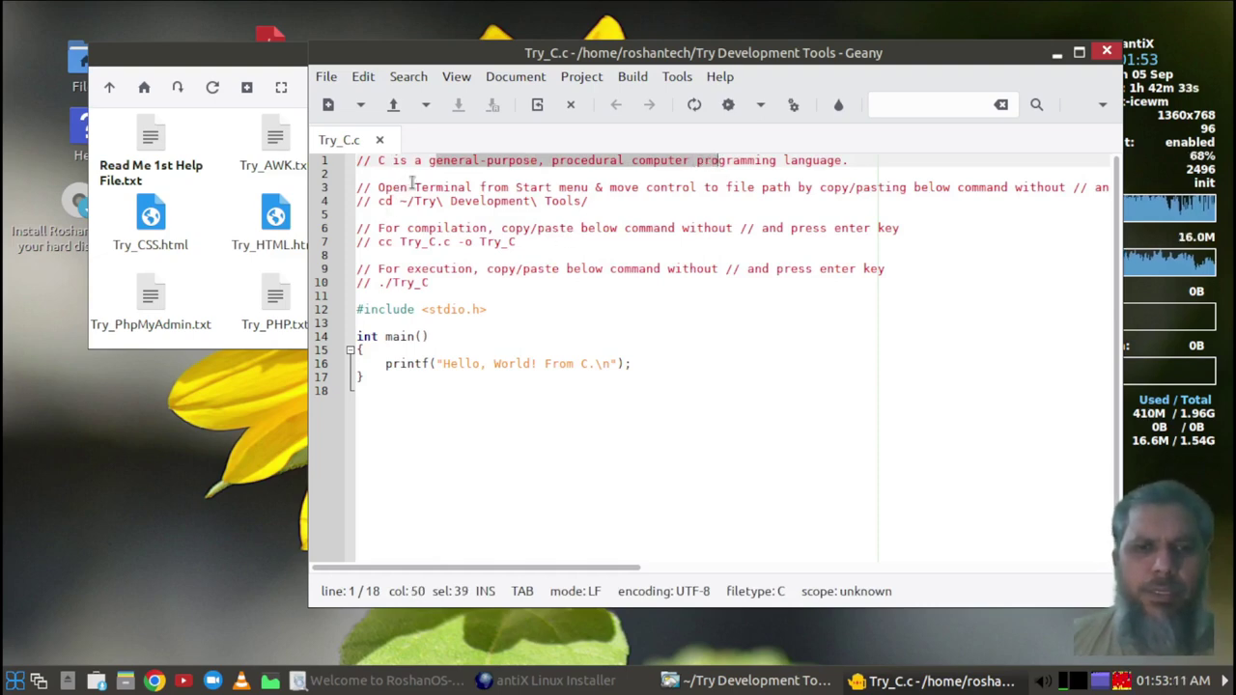
pyautogui.moveTo(414, 187); pyautogui.dragTo(630, 278)
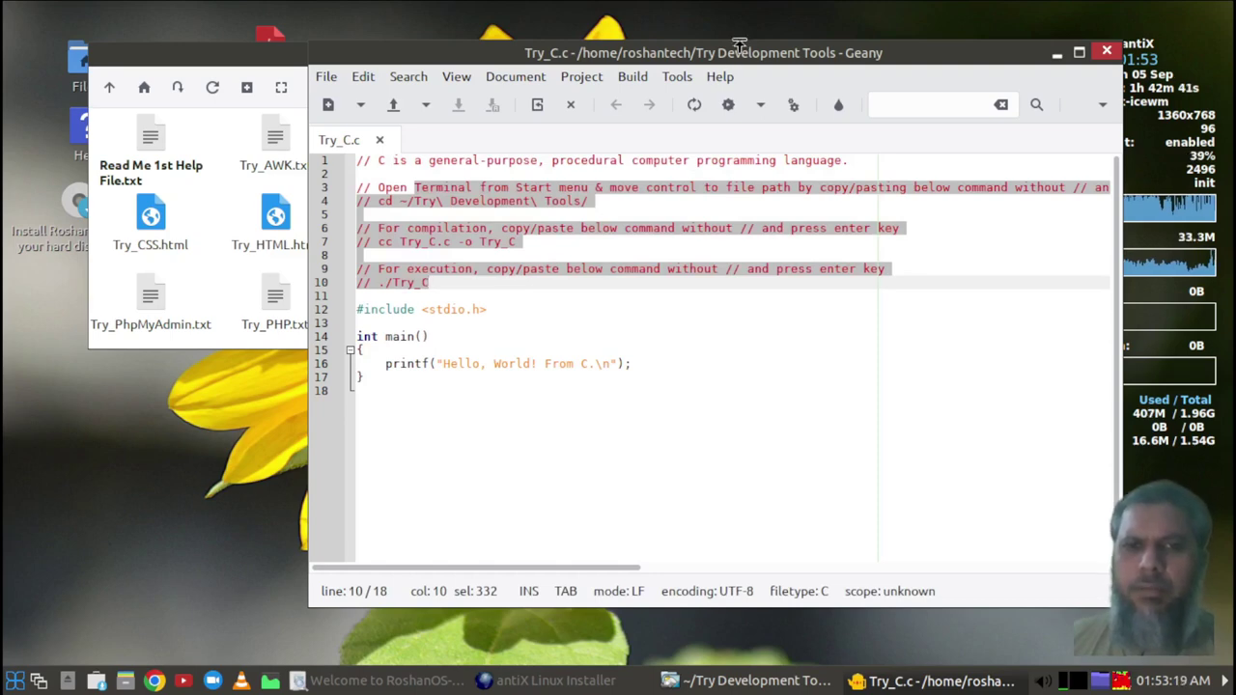
pyautogui.moveTo(761, 58)
pyautogui.mouseDown()
pyautogui.moveTo(800, 50)
pyautogui.moveTo(747, 59)
pyautogui.mouseUp()
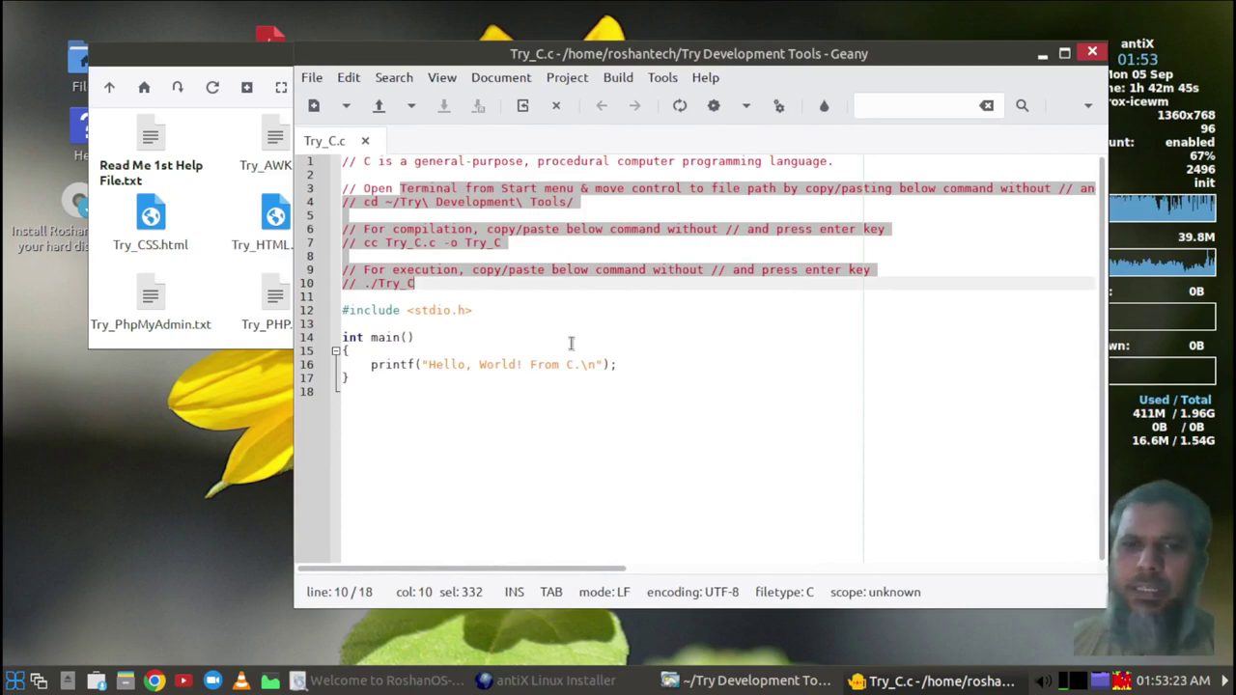
# View Geany's version information in its About dialog, close the dialog, and clear the text selection in Try_C.c.
pyautogui.click(705, 78)
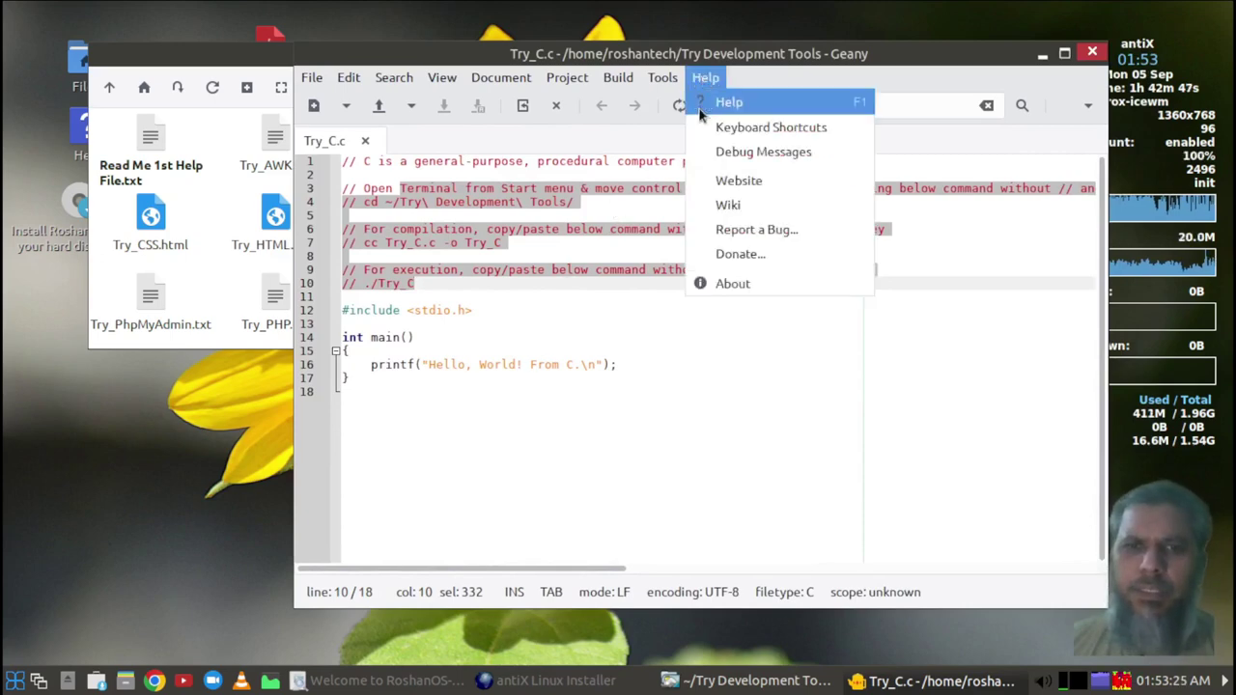
pyautogui.click(731, 286)
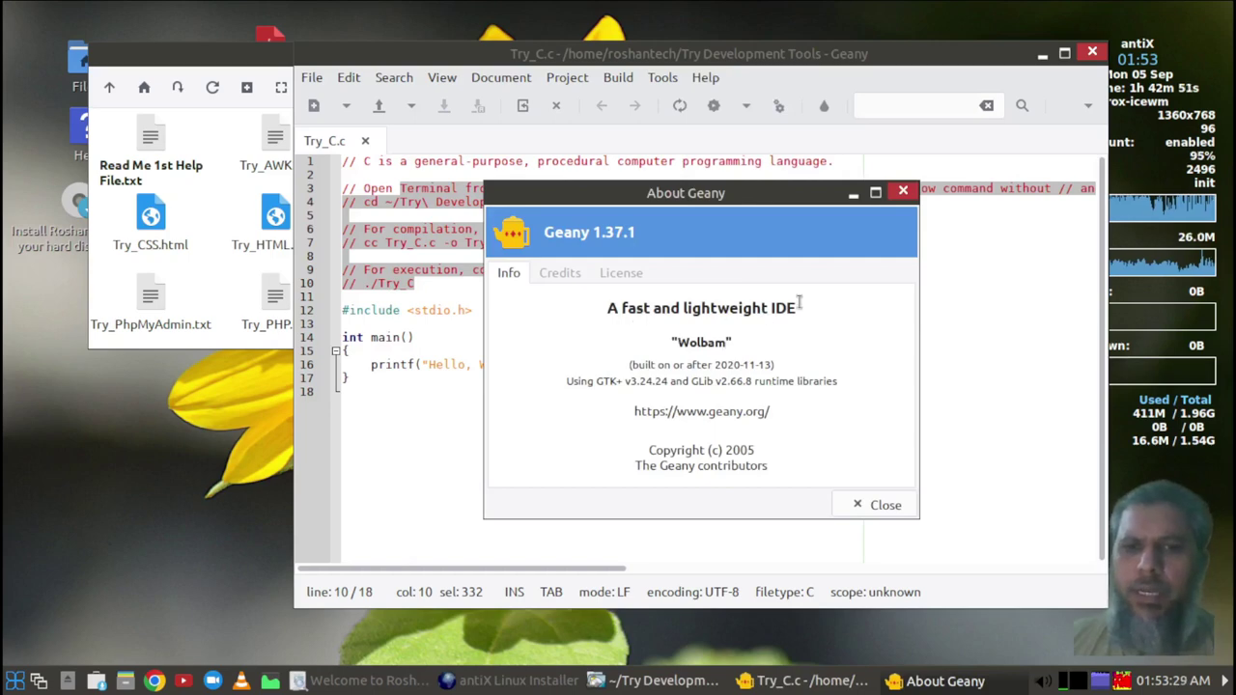
pyautogui.click(903, 192)
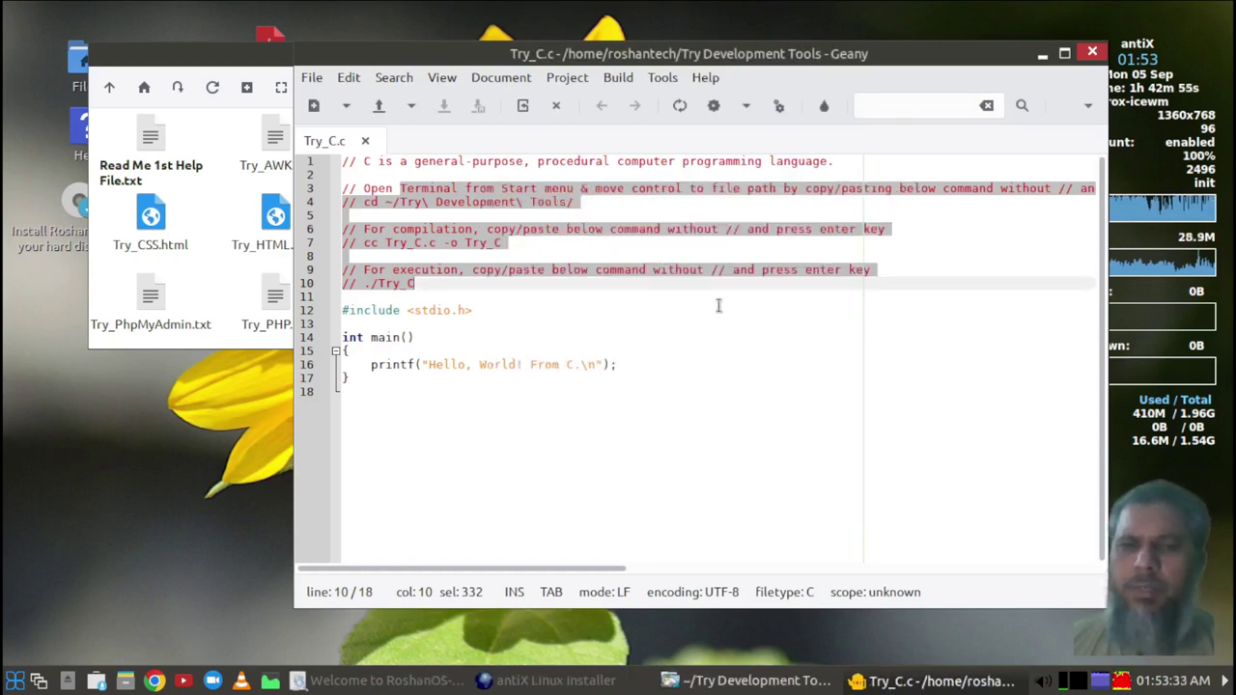
pyautogui.click(657, 283)
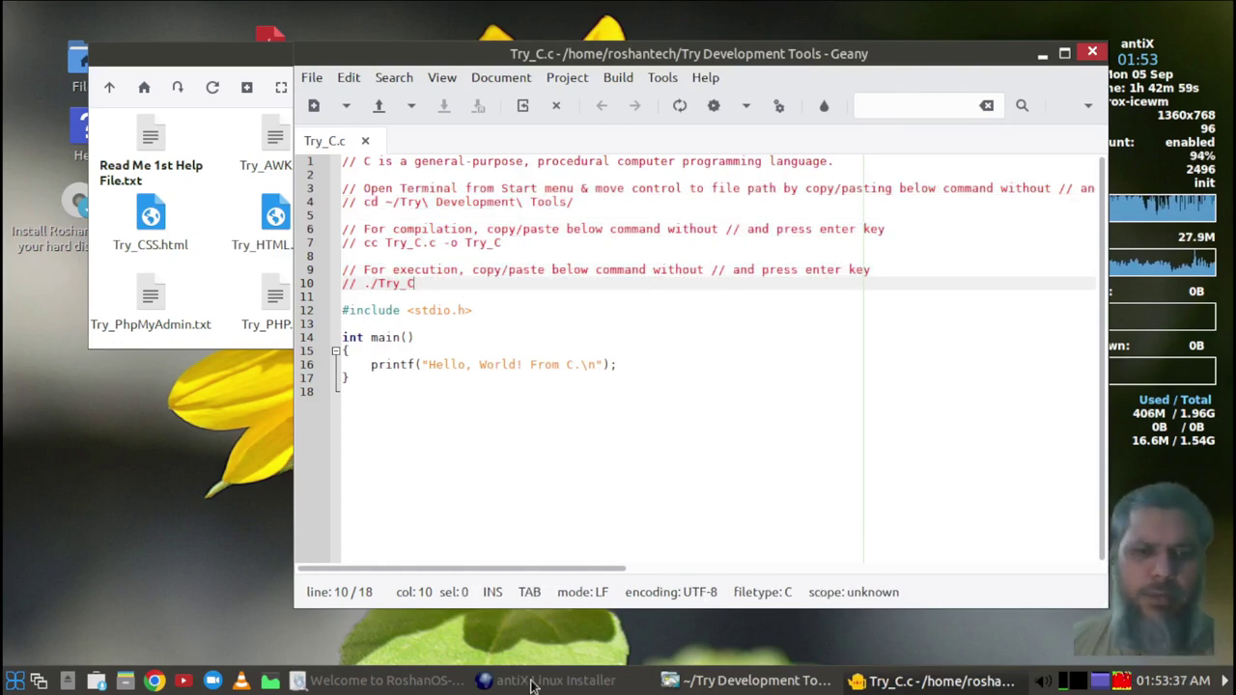
# Read the Programming/development section of the Welcome to RoshanOS-Lite 2 document through its Geany IDE instructions.
pyautogui.click(384, 682)
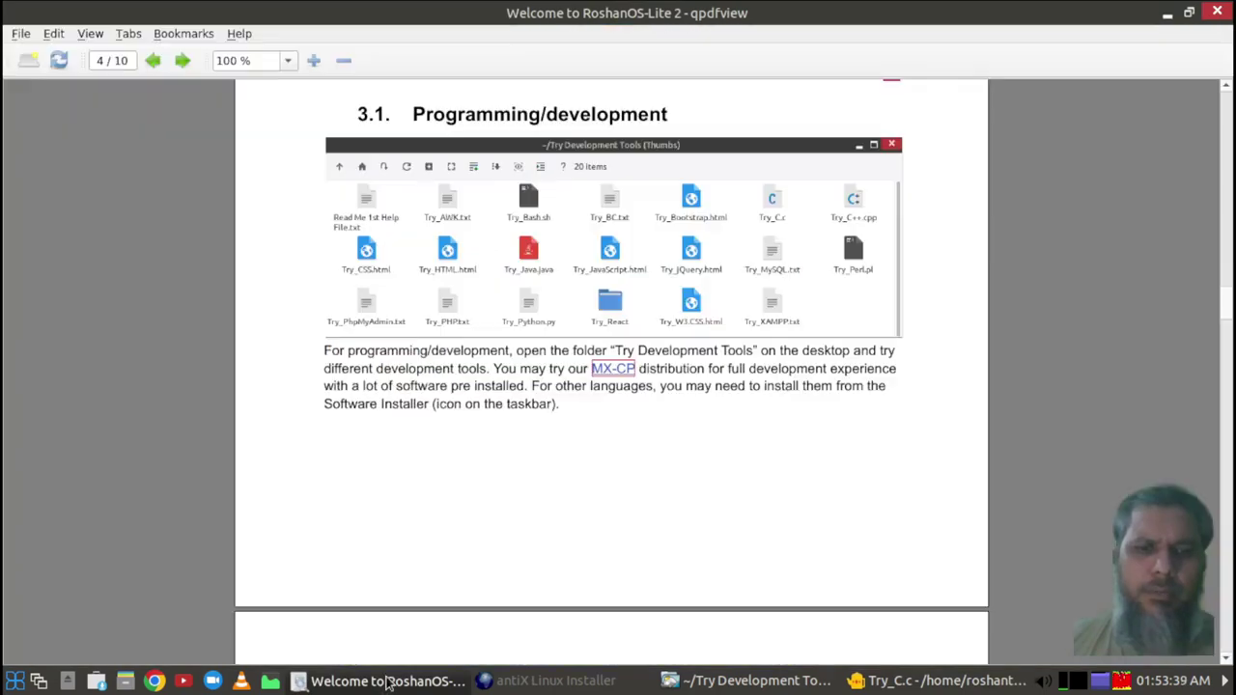
pyautogui.scroll(-1, 460, 451)
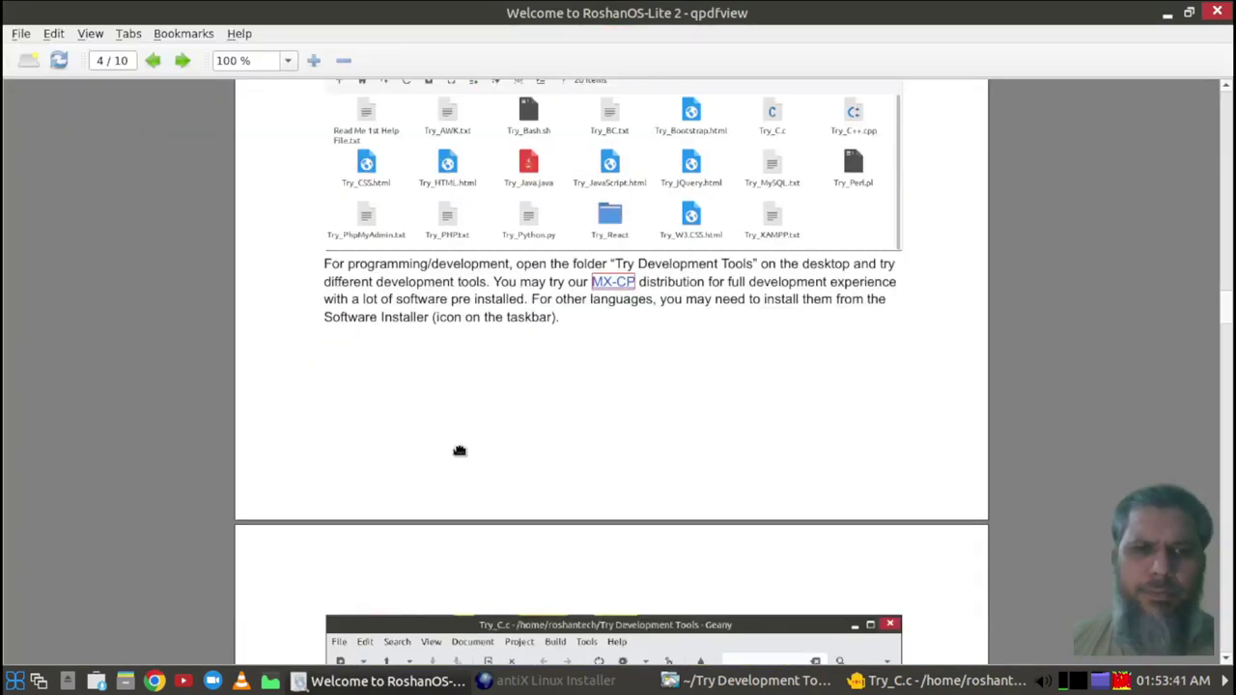
pyautogui.scroll(1, 460, 451)
pyautogui.scroll(-8, 460, 451)
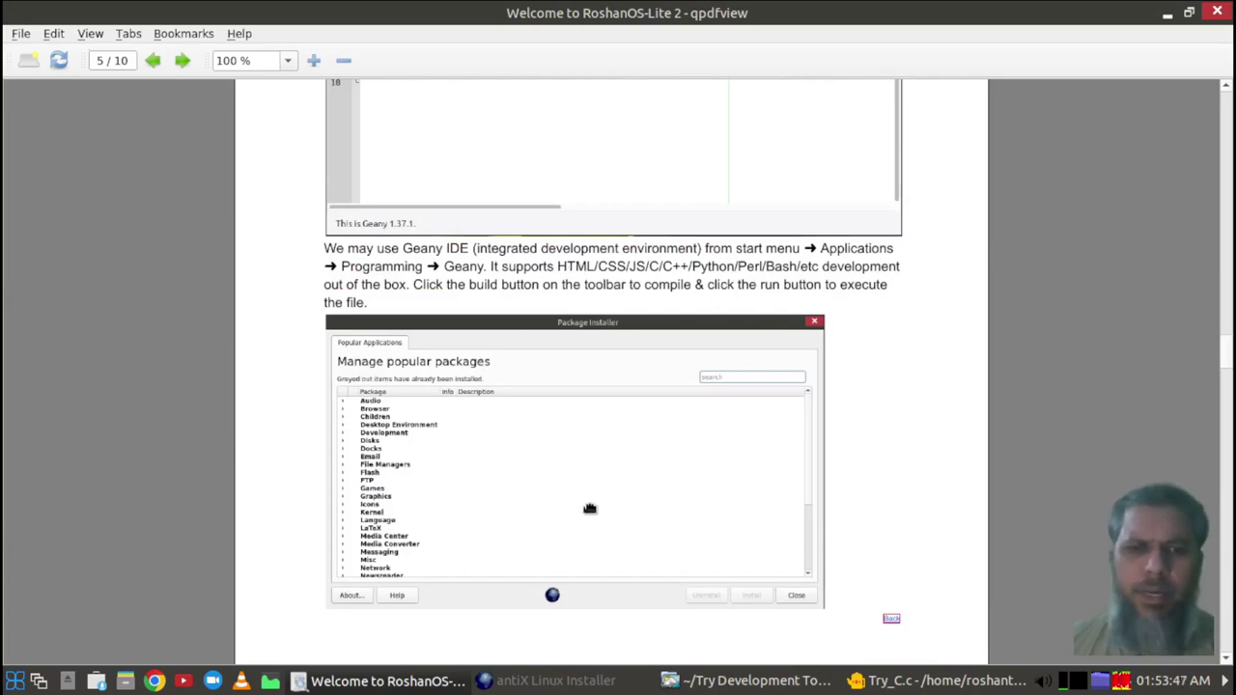
# Return to Try_C.c in Geany and check the installation progress in the antiX Linux Installer.
pyautogui.click(925, 679)
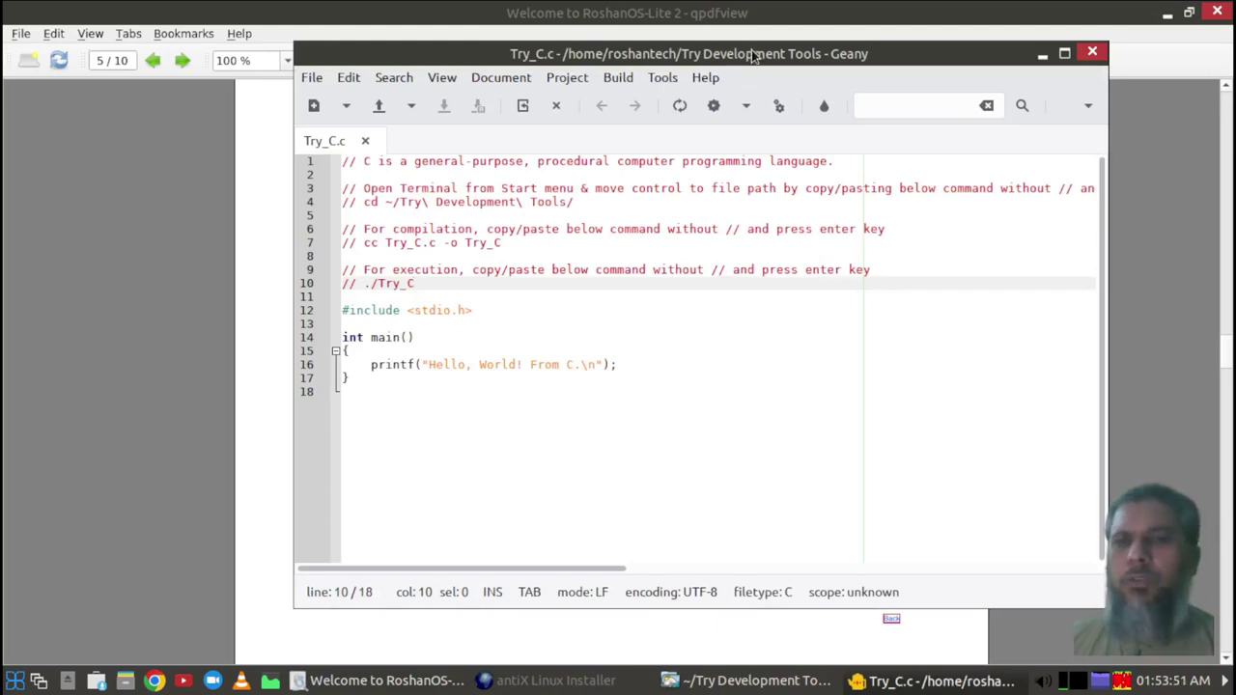
pyautogui.moveTo(749, 56); pyautogui.dragTo(653, 64)
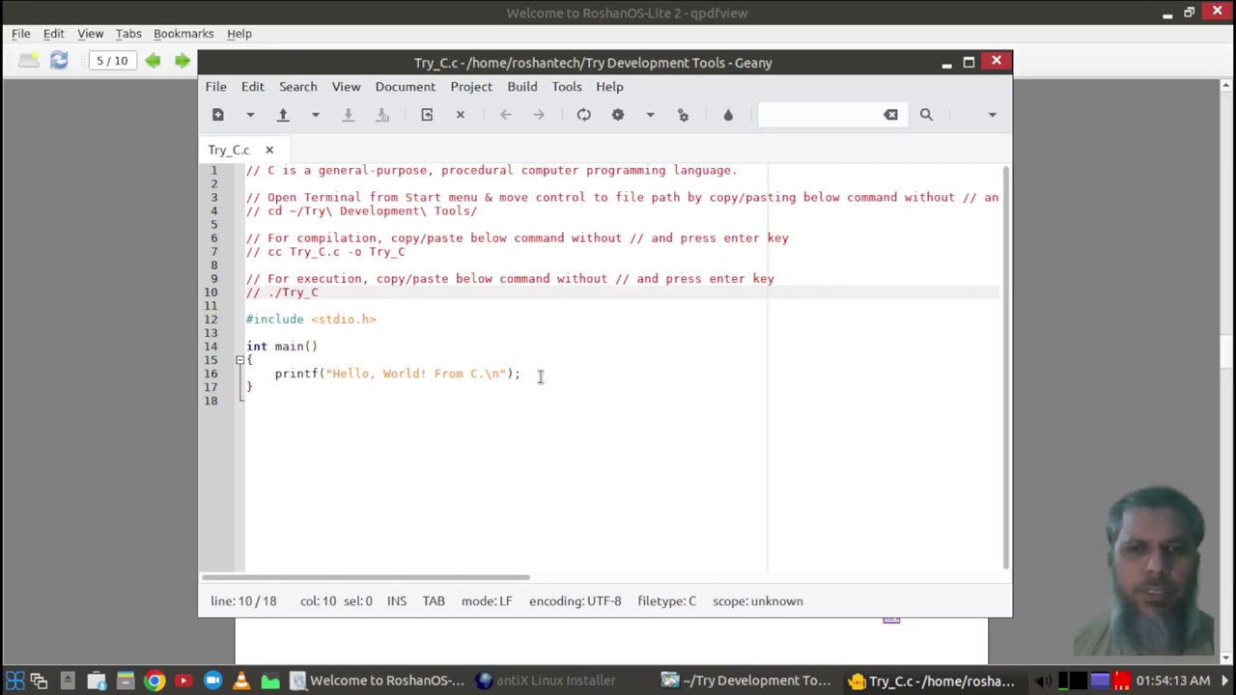
pyautogui.click(728, 681)
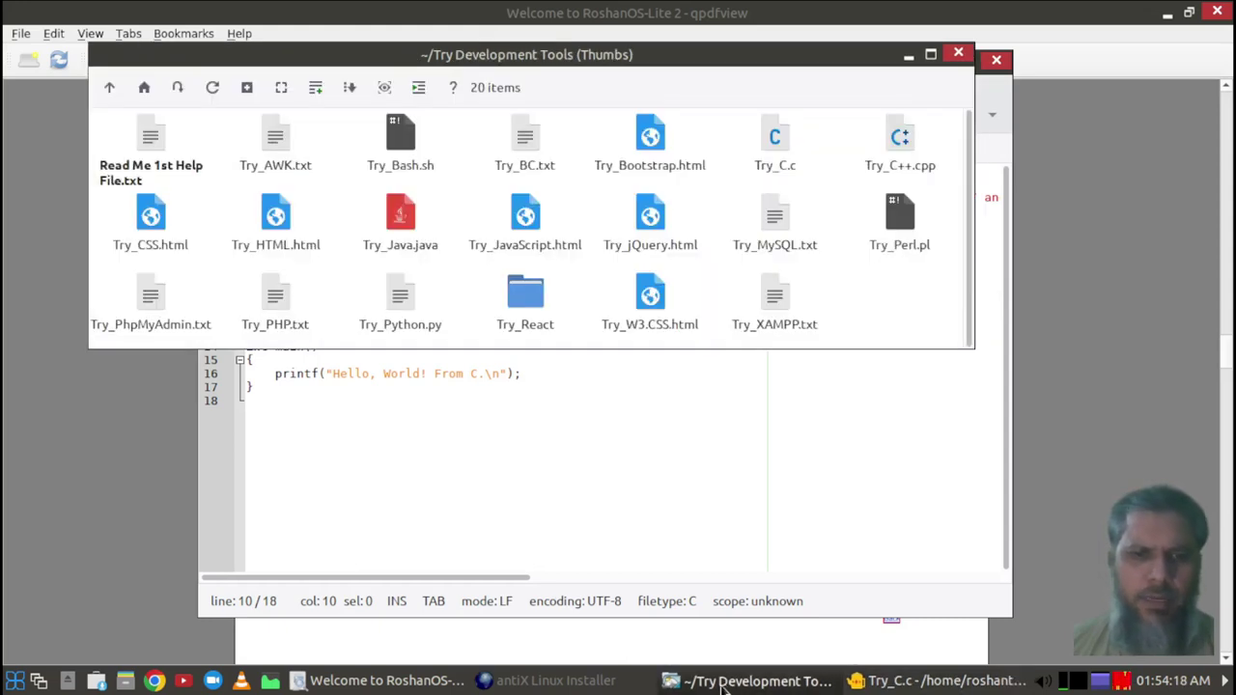
pyautogui.click(555, 681)
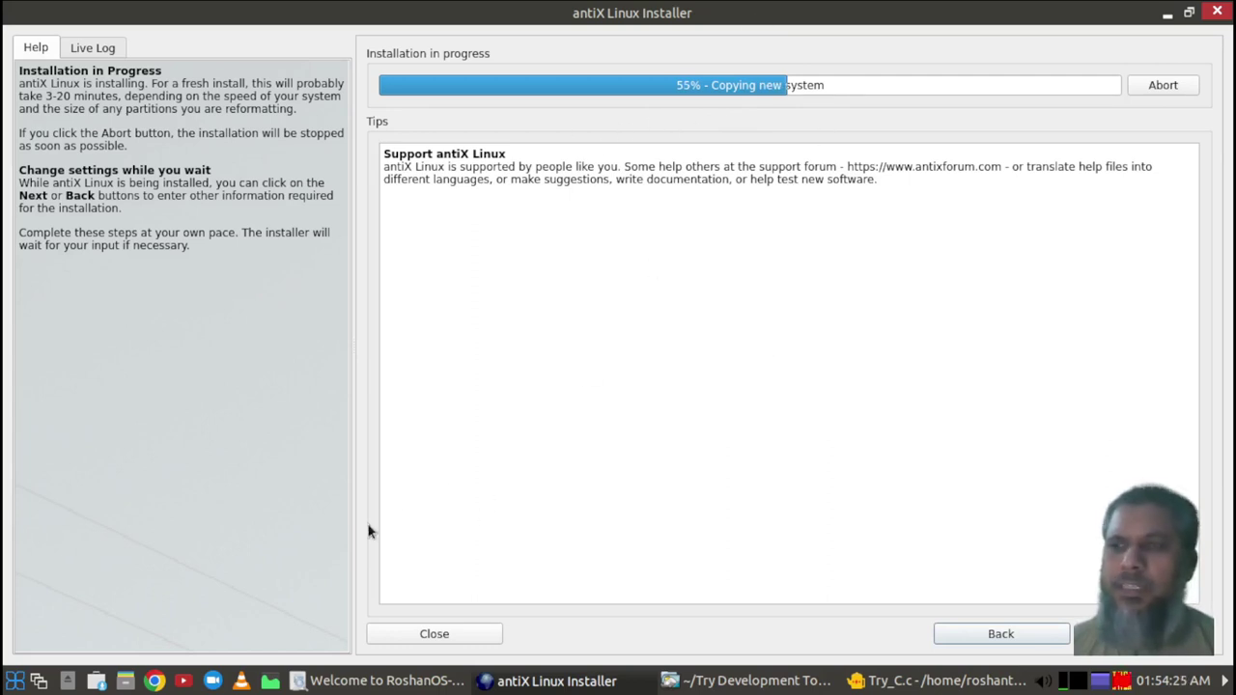
# Arrange the Try Development Tools folder and the Geany window so both the files and the full Try_C.c code can be seen.
pyautogui.click(894, 682)
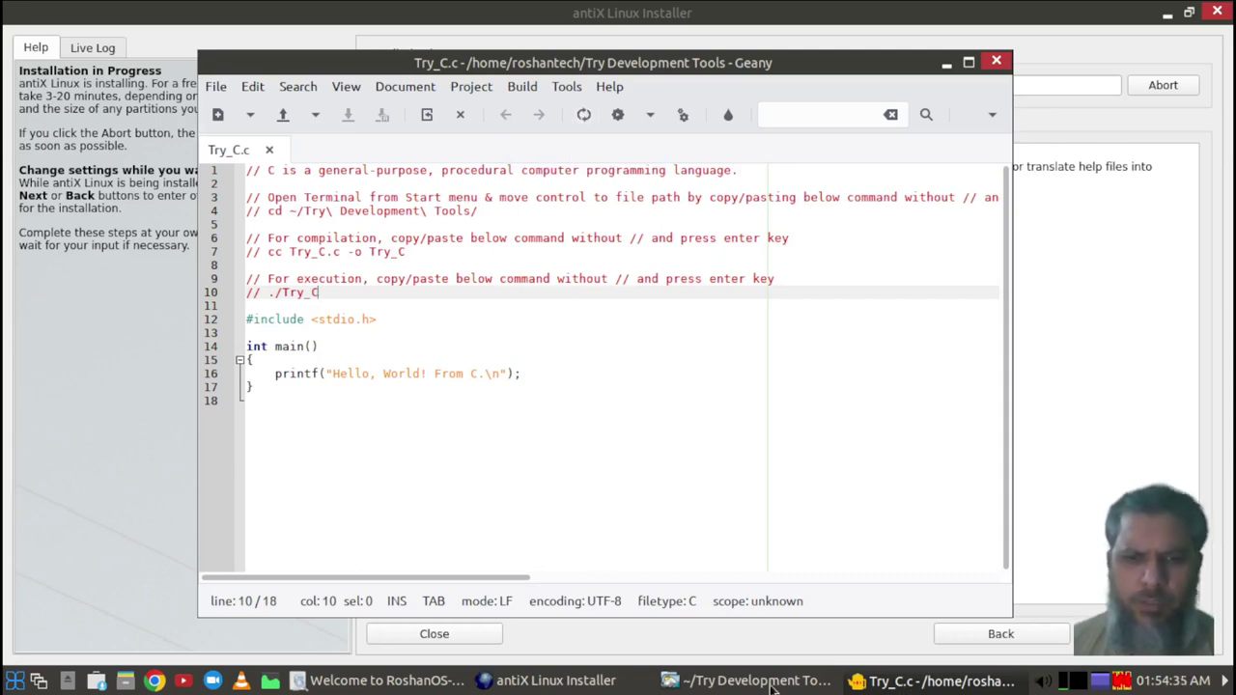
pyautogui.click(753, 681)
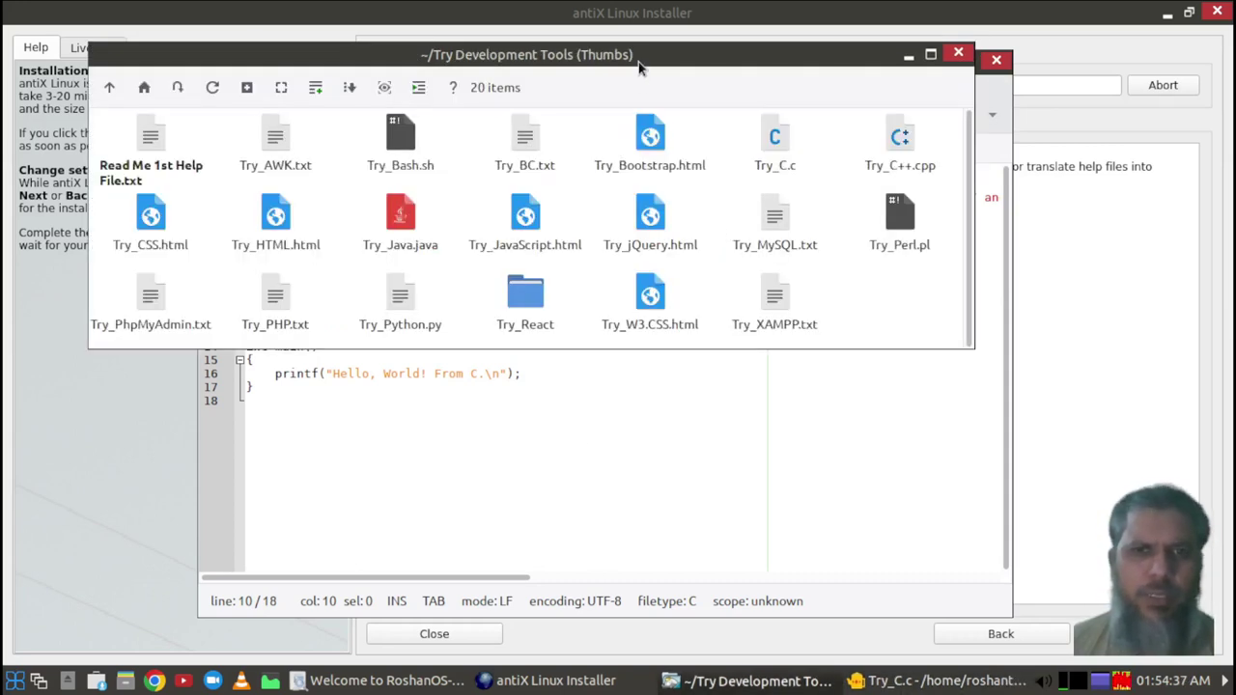
pyautogui.moveTo(638, 65); pyautogui.dragTo(552, 43)
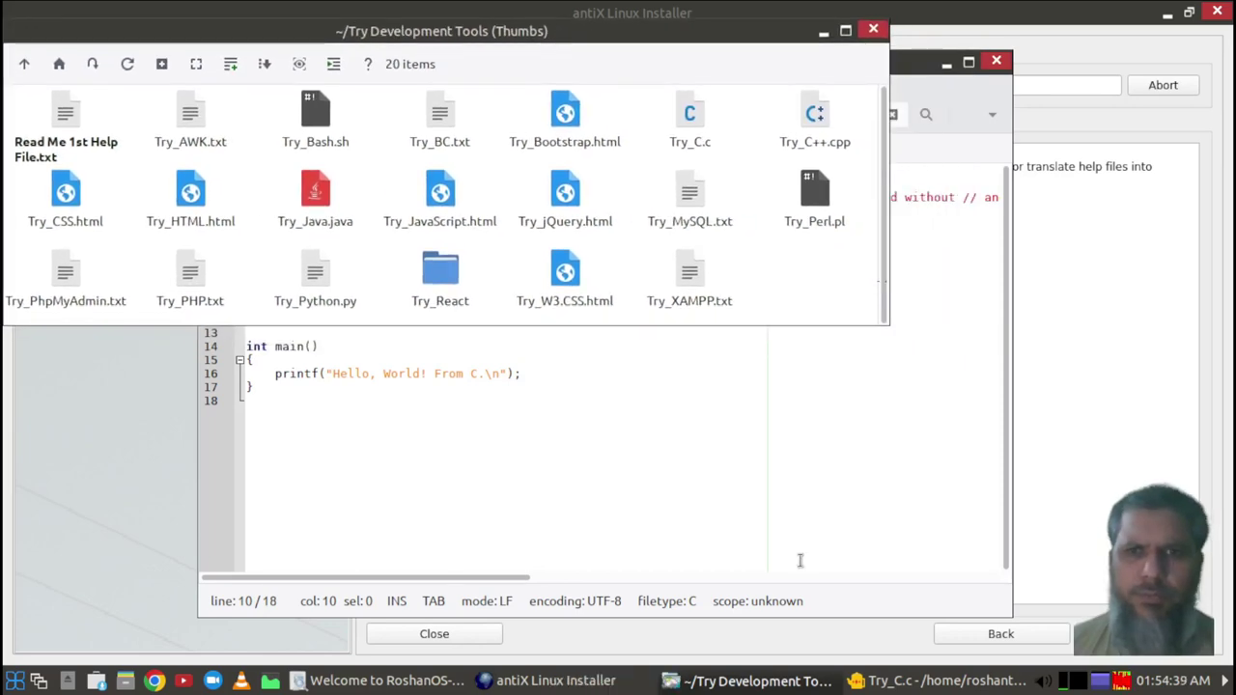
pyautogui.click(973, 313)
pyautogui.moveTo(811, 62); pyautogui.dragTo(1019, 109)
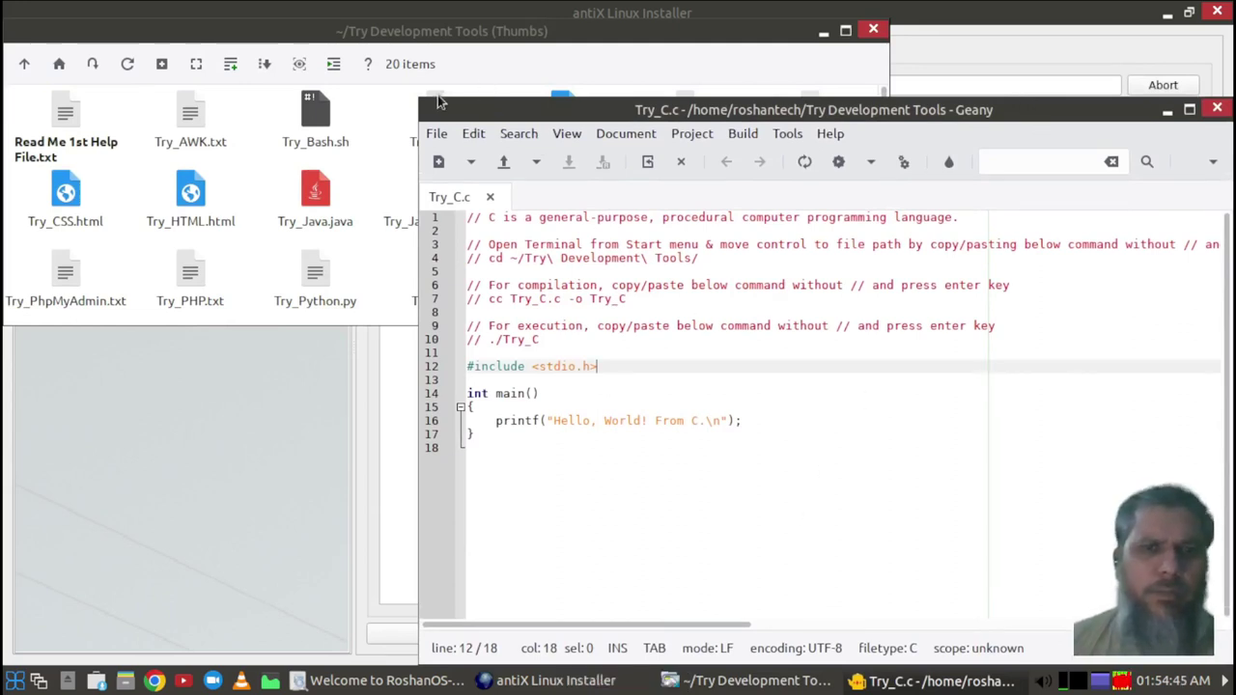
# Compile and build Try_C.c in Geany, and check the Try Development Tools folder for the Try_C executable.
pyautogui.click(804, 162)
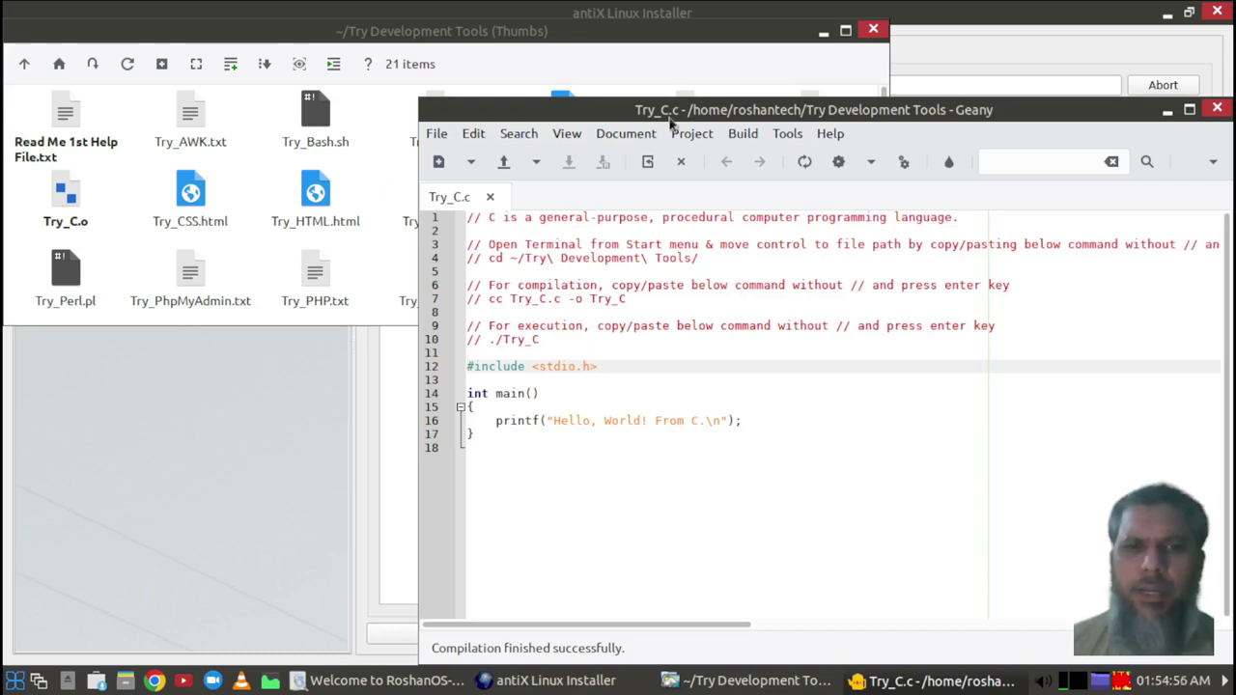
pyautogui.click(840, 162)
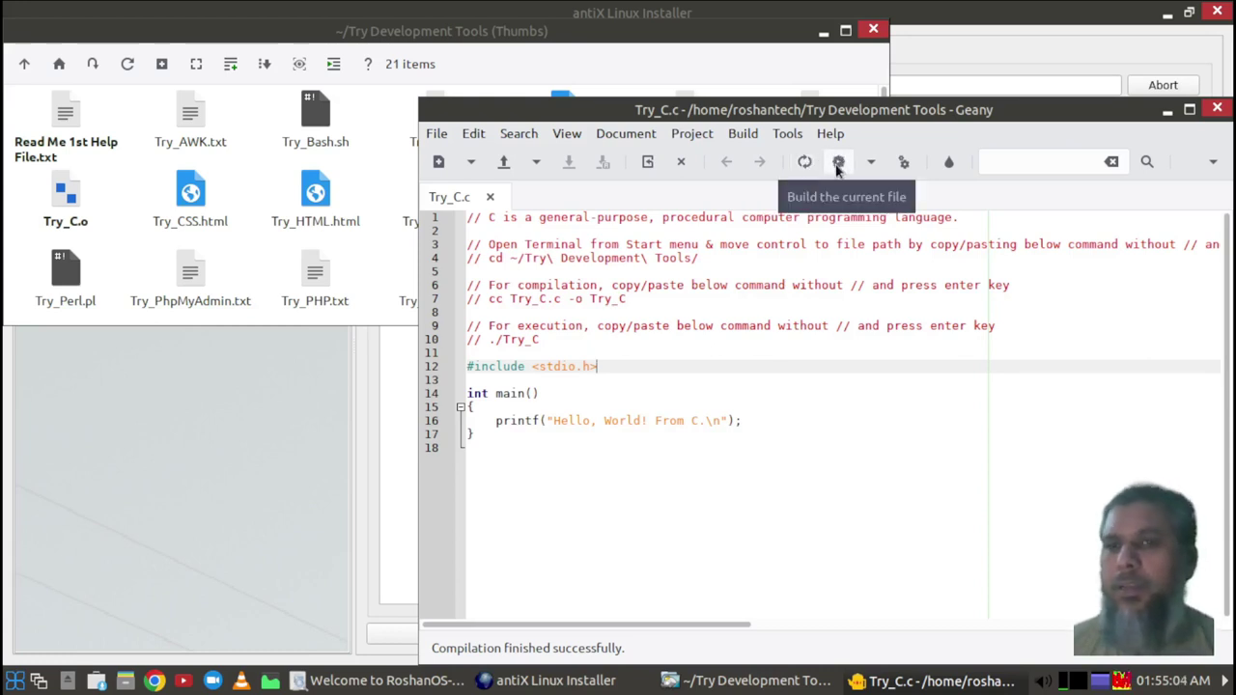
pyautogui.click(552, 31)
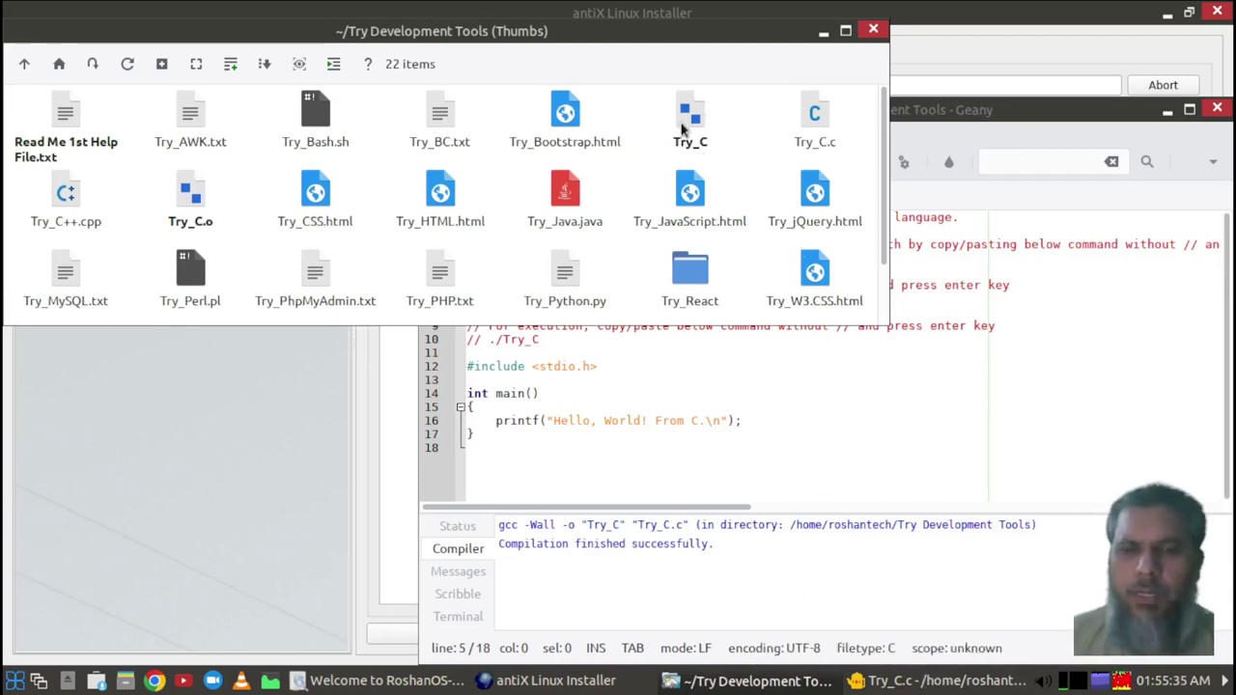
# Run the built Try_C program from Geany, then close its terminal output and Geany.
pyautogui.click(893, 682)
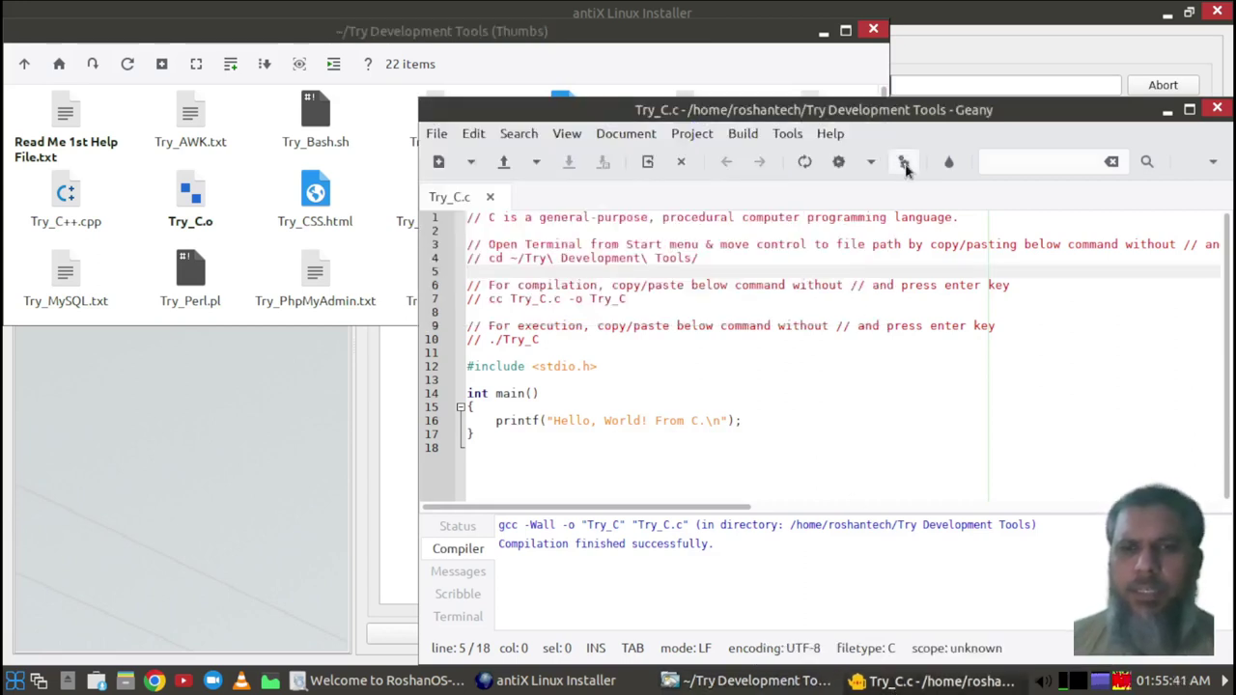
pyautogui.click(905, 165)
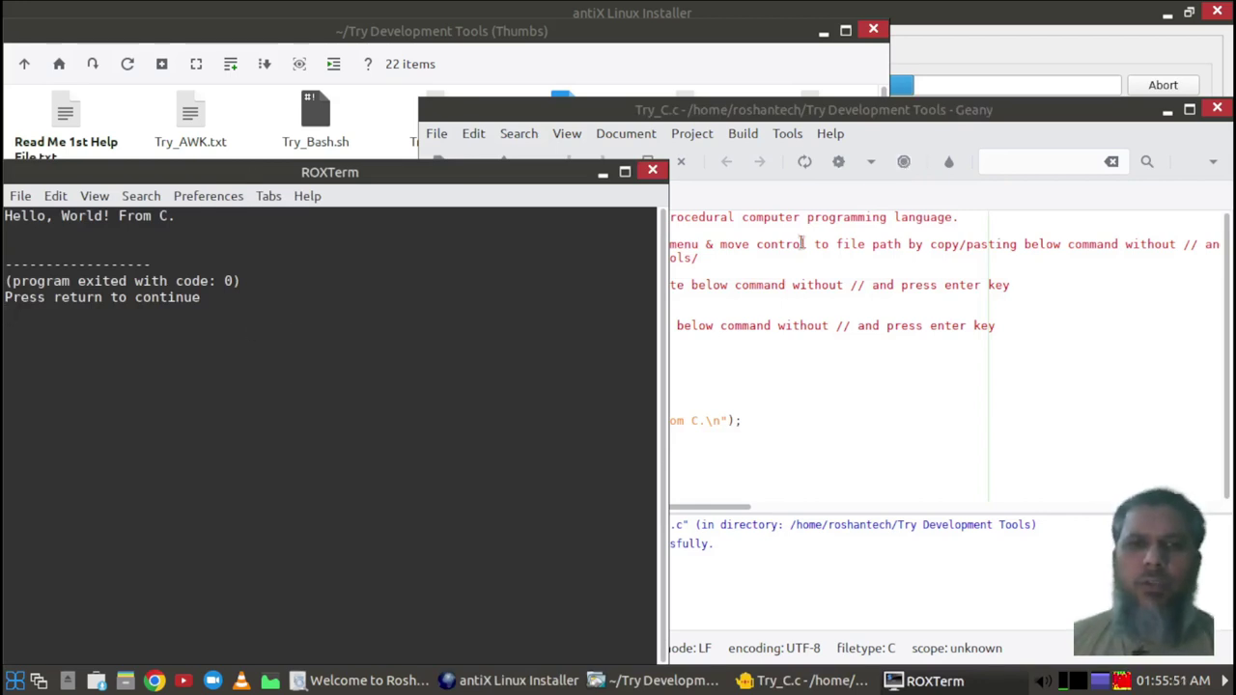
pyautogui.click(879, 298)
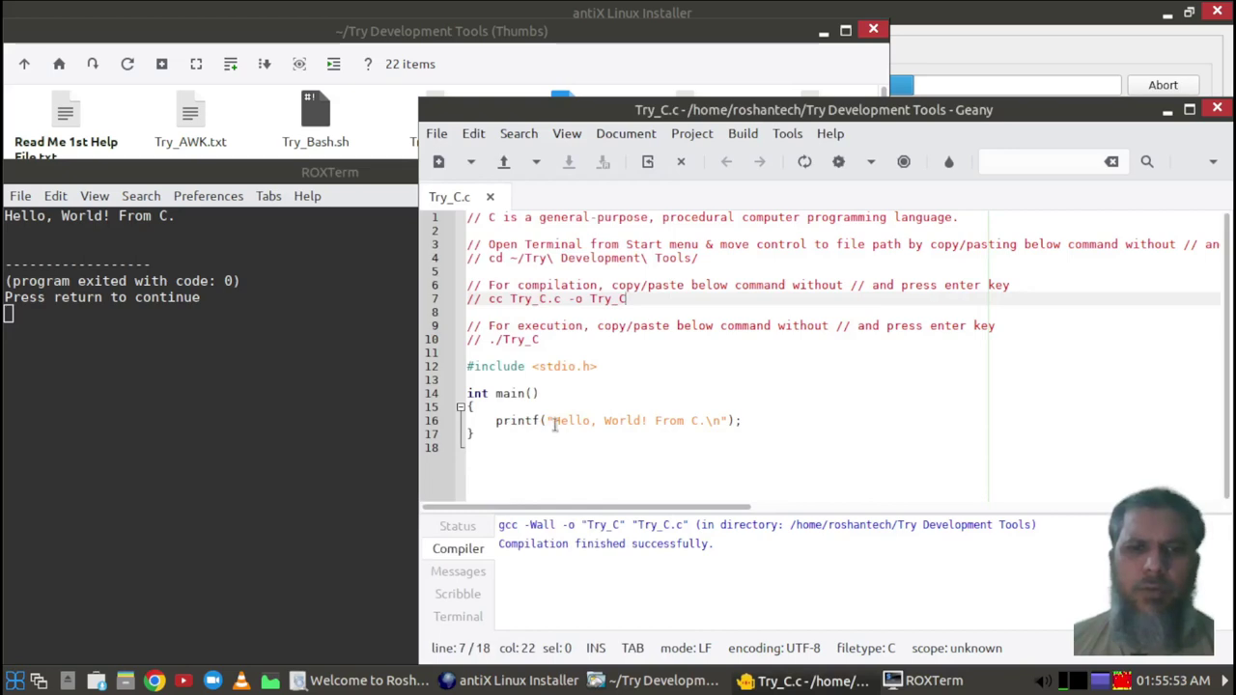
pyautogui.click(224, 342)
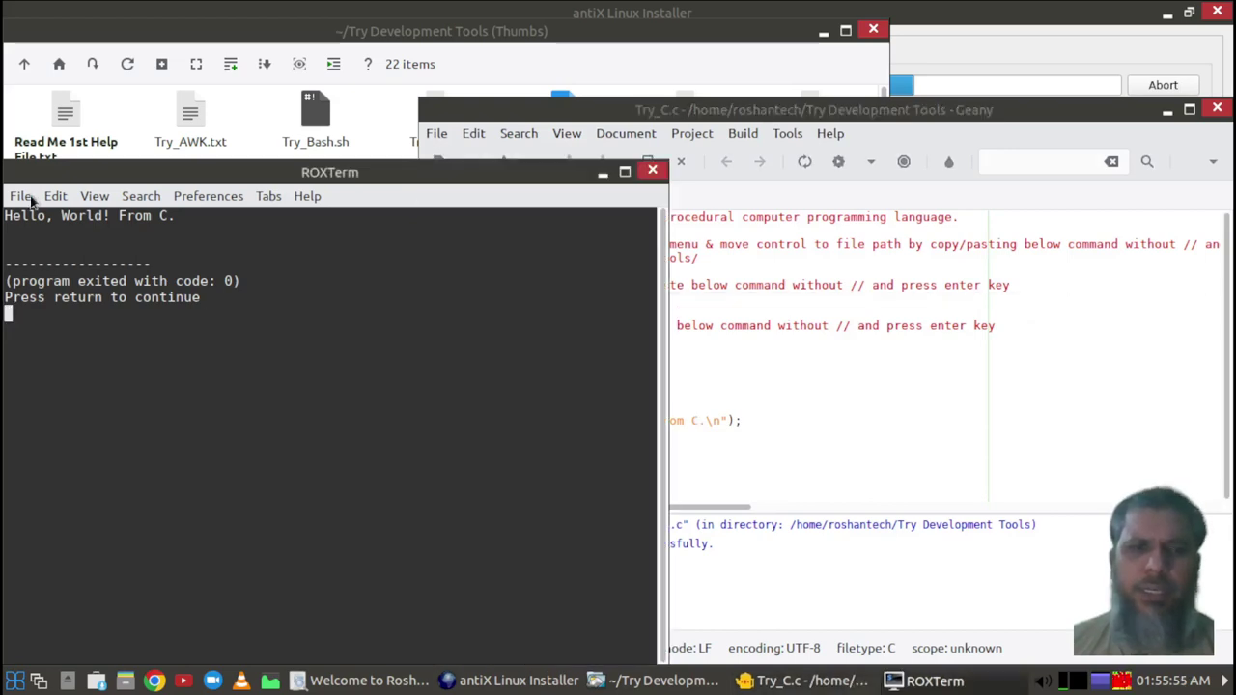
pyautogui.click(652, 171)
pyautogui.click(818, 364)
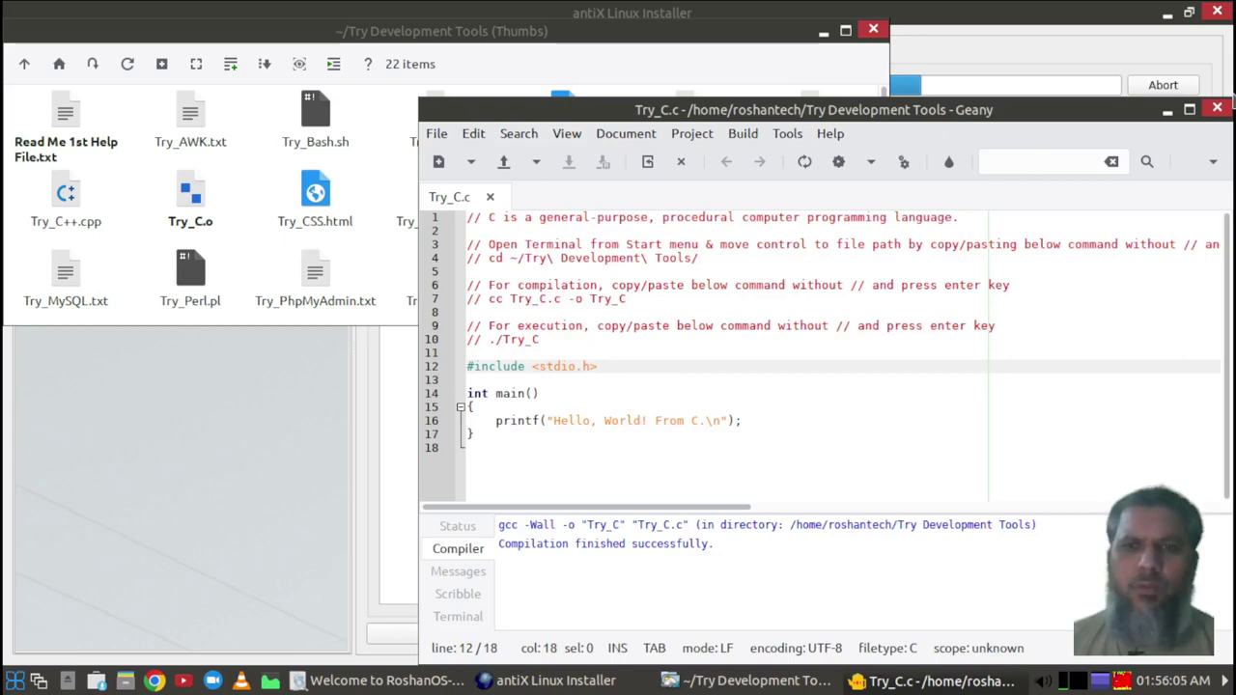
pyautogui.click(1216, 108)
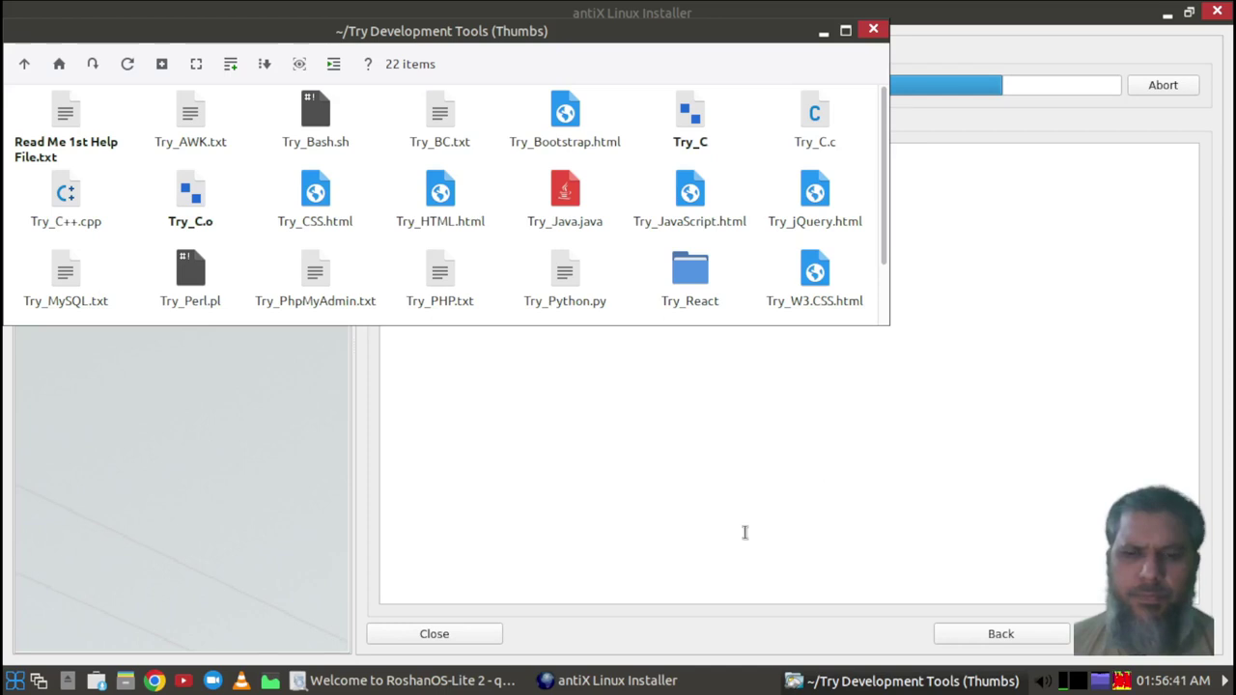
# Check the antiX Linux Installer's progress and return to the Try Development Tools folder.
pyautogui.click(611, 683)
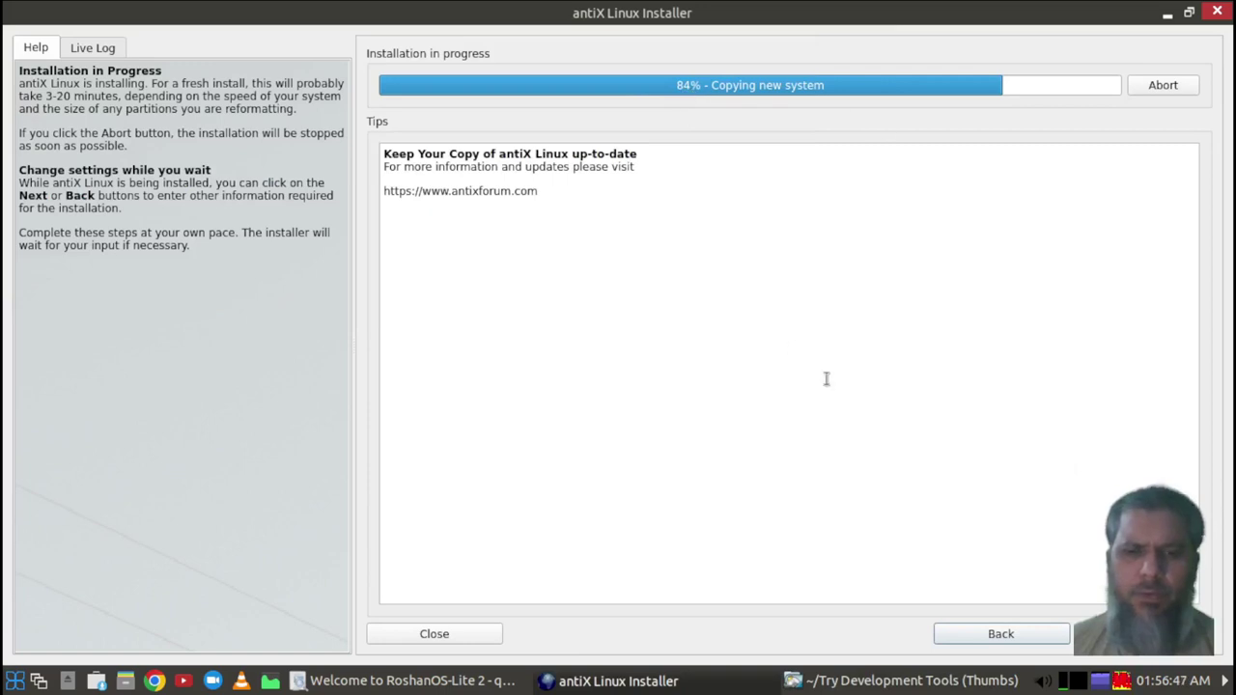
pyautogui.click(846, 682)
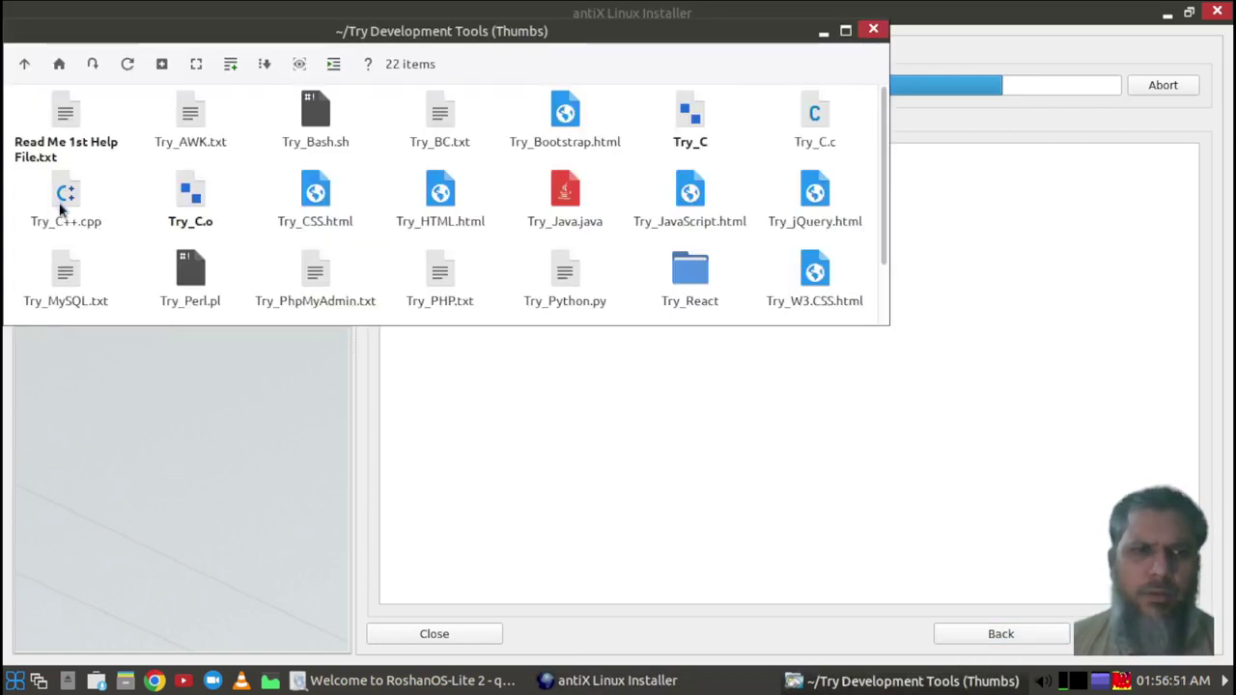
pyautogui.click(38, 682)
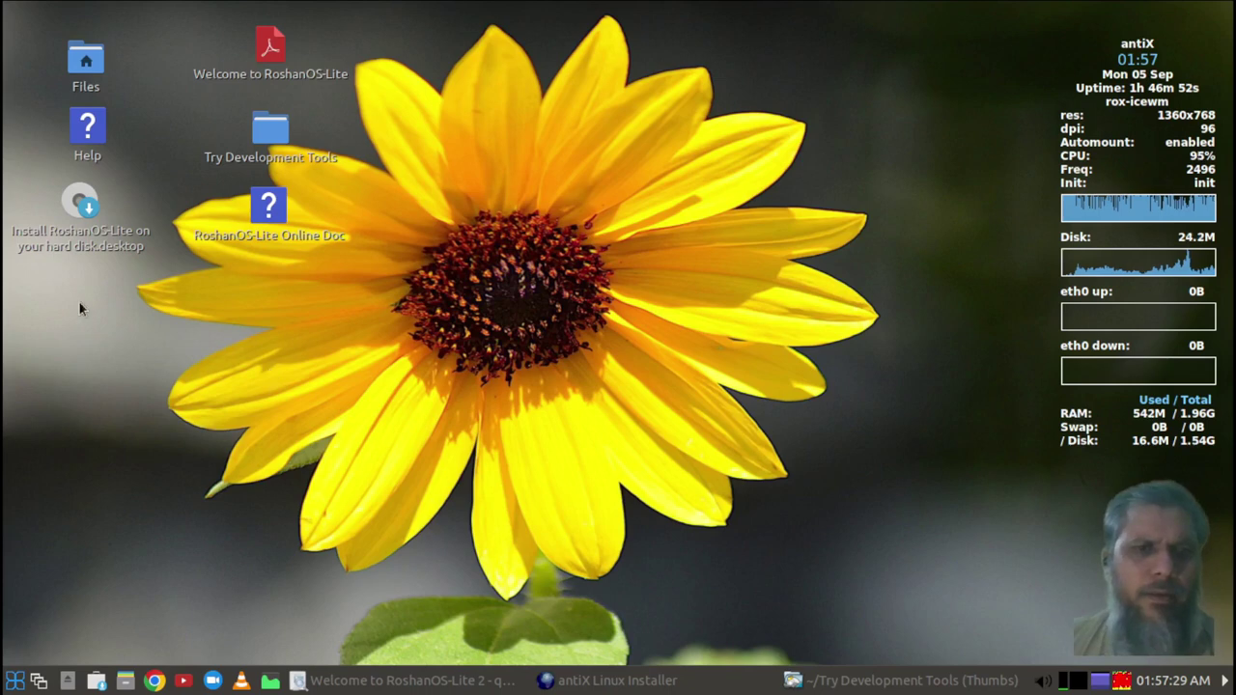
pyautogui.click(866, 683)
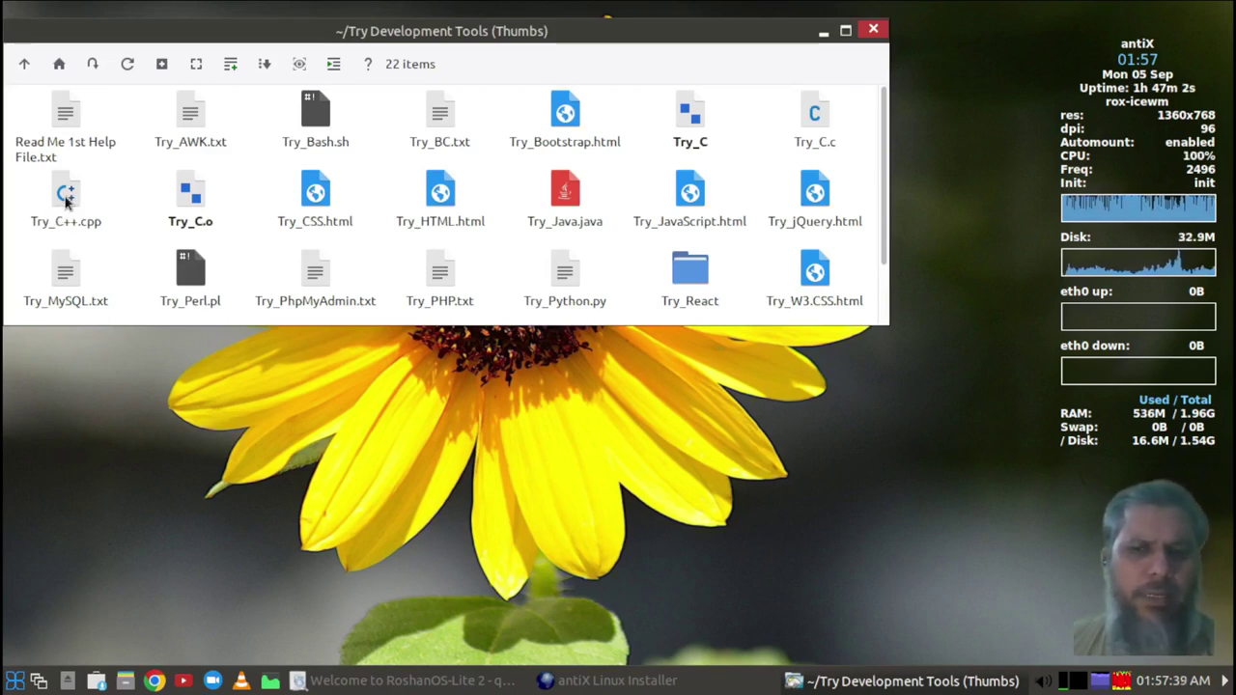
pyautogui.click(627, 688)
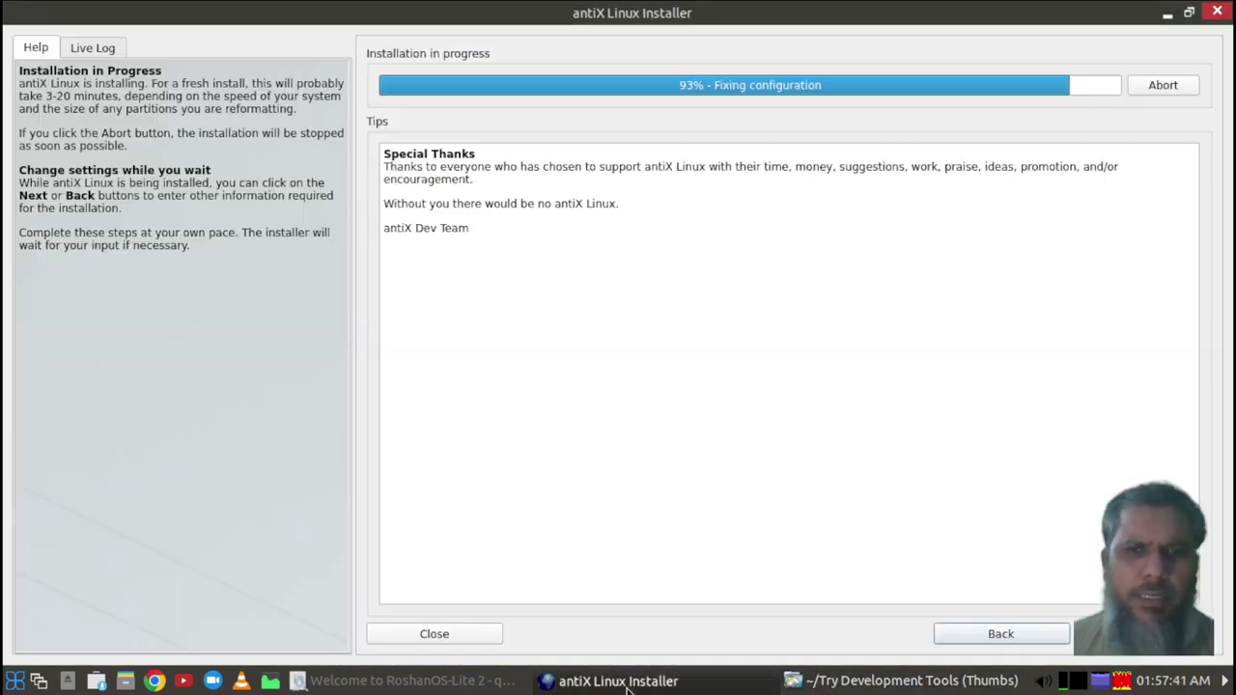
pyautogui.click(864, 680)
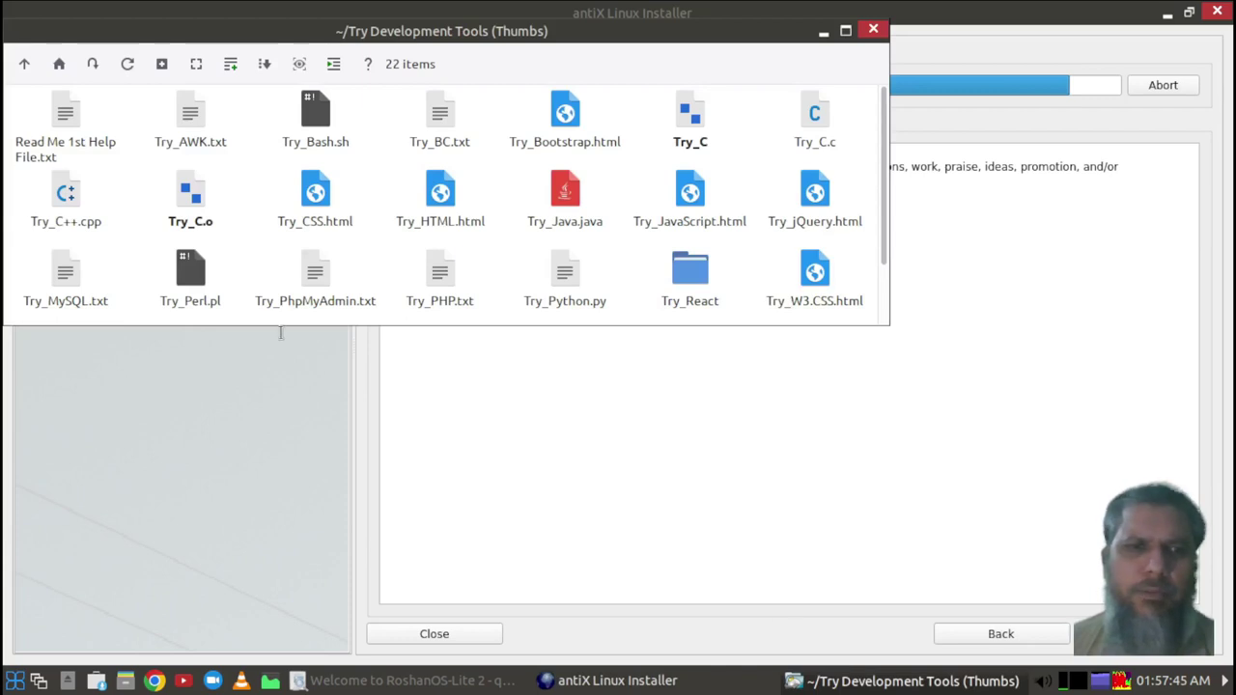
# Open Try_C++.cpp from the Try Development Tools folder in Geany and compile it.
pyautogui.click(66, 196)
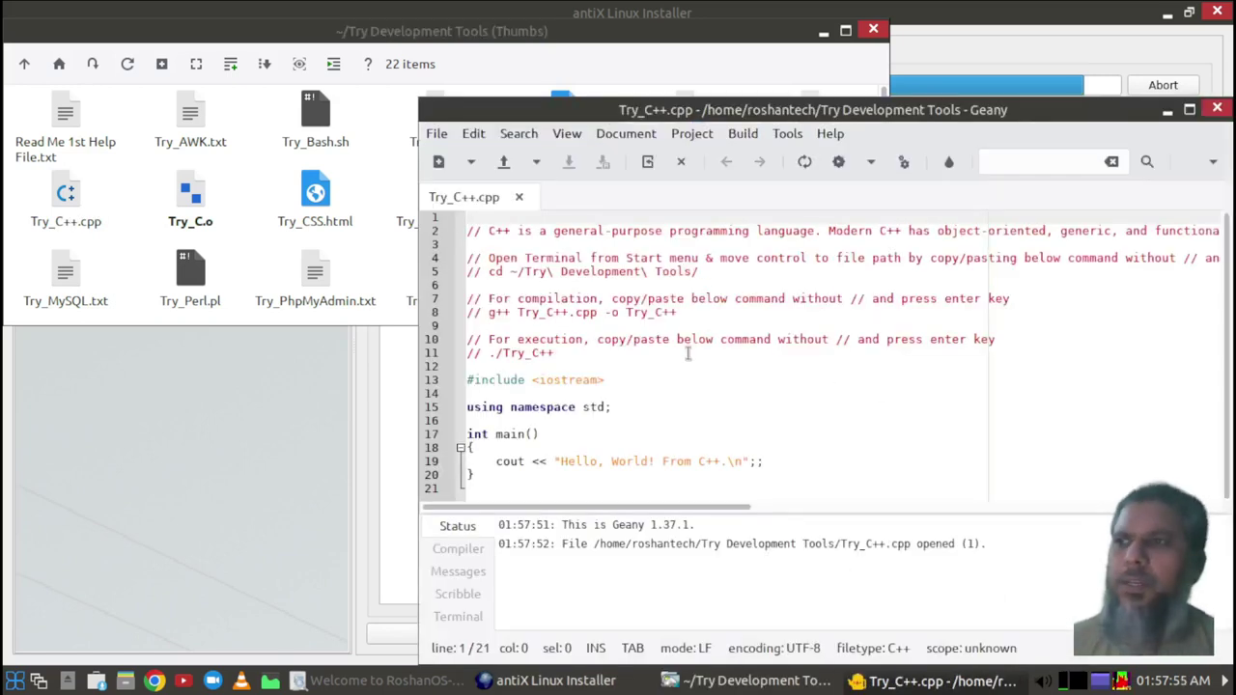
pyautogui.click(804, 162)
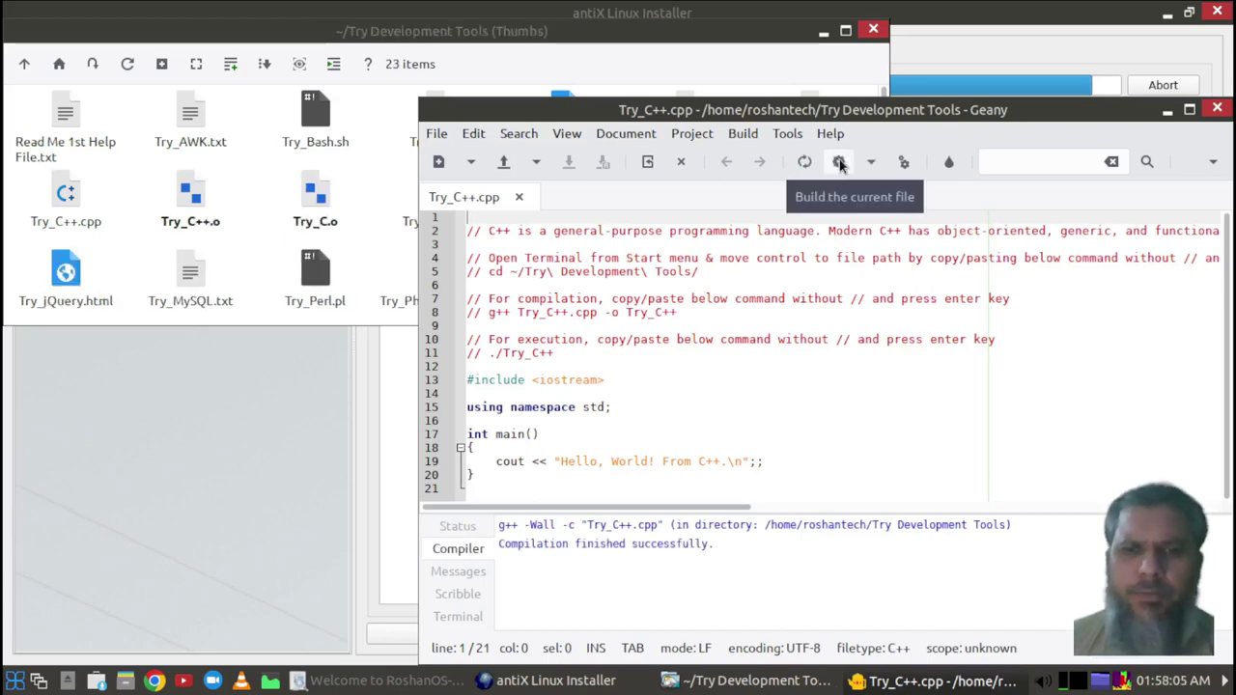
# Build and run Try_C++.cpp in Geany, then close the program's terminal output and the source file.
pyautogui.click(840, 164)
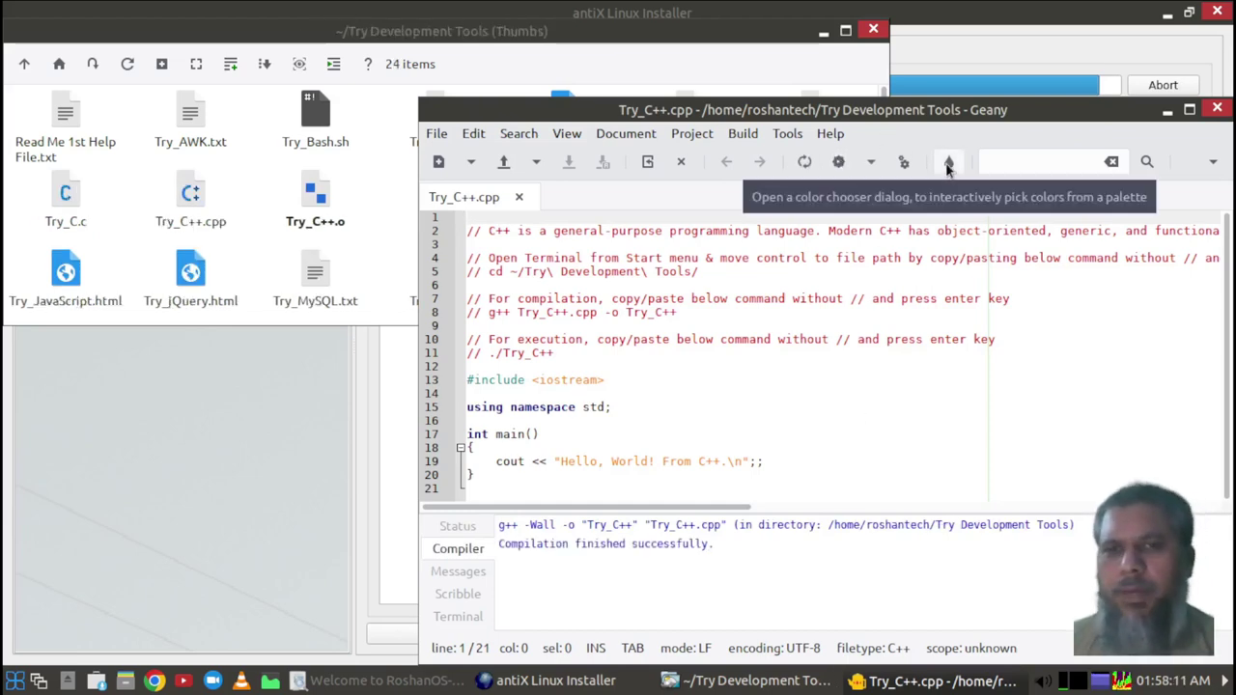
pyautogui.click(903, 161)
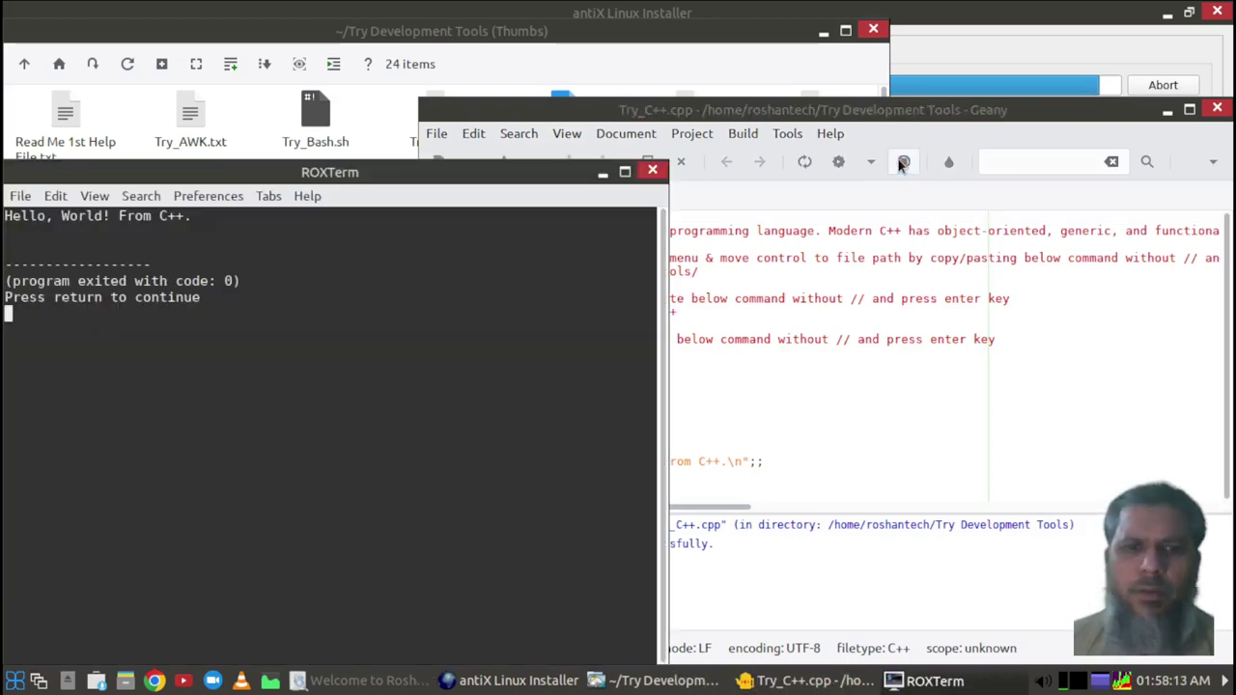
pyautogui.click(749, 461)
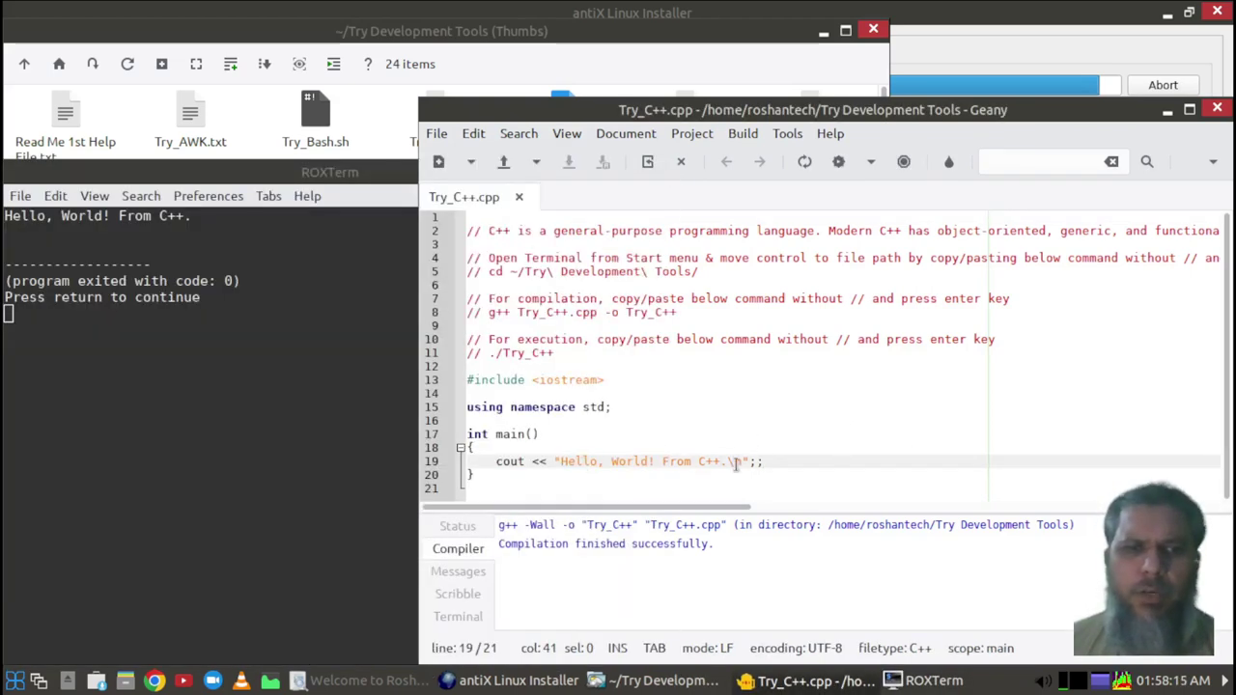
pyautogui.click(172, 349)
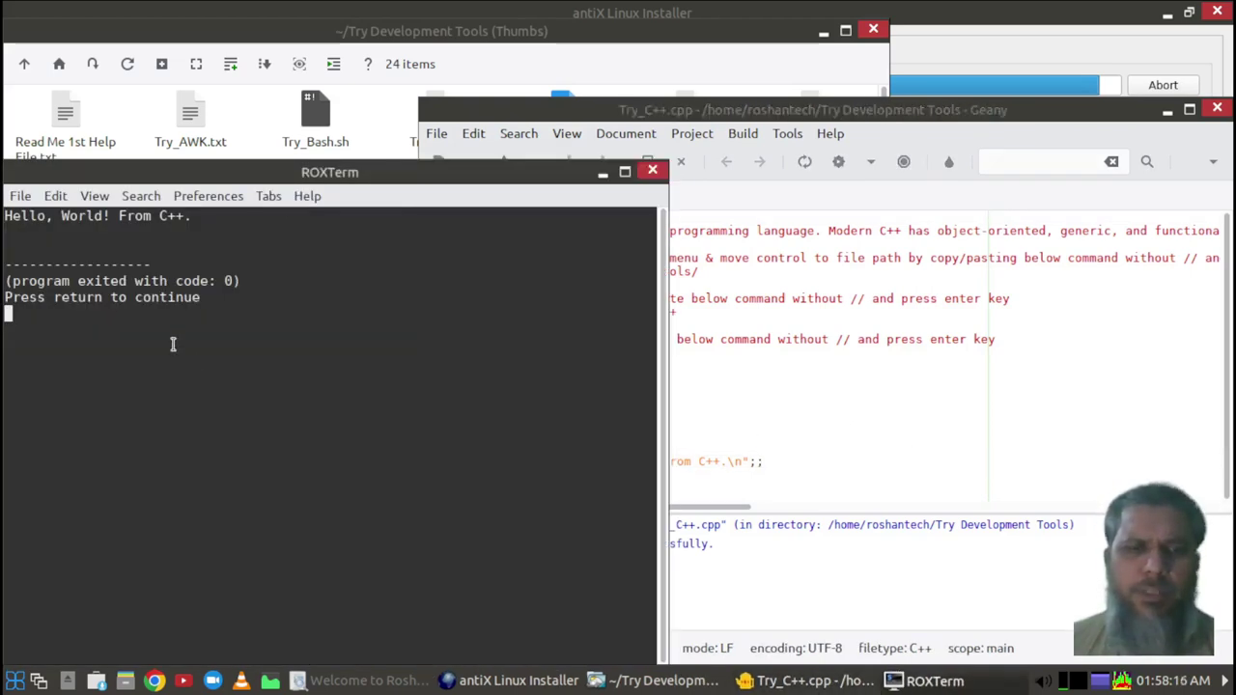
pyautogui.click(653, 174)
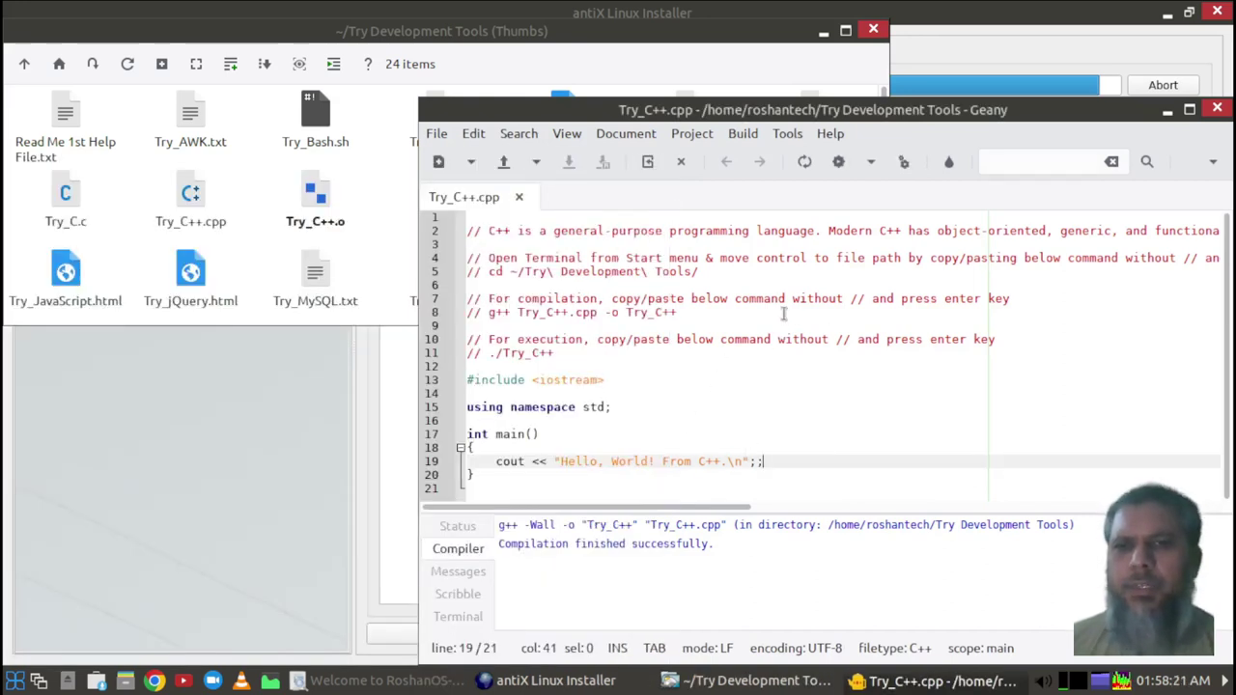
pyautogui.click(519, 198)
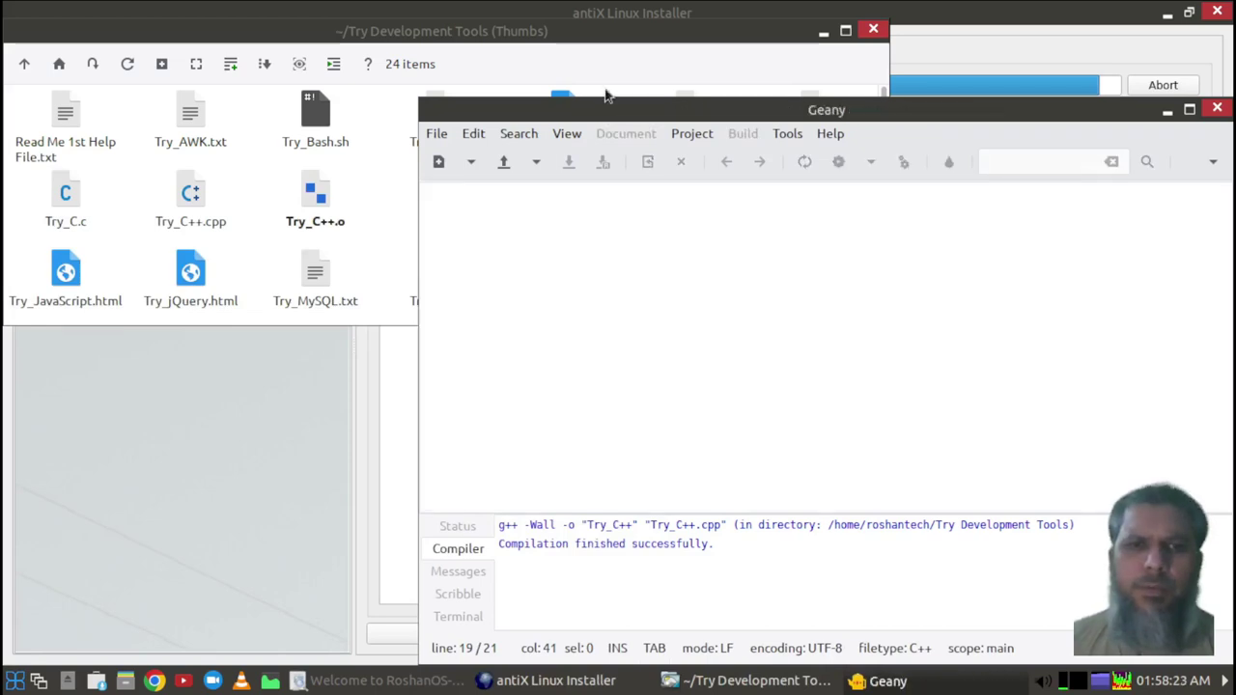
# Open Try_Java.java from the Try Development Tools folder in Geany and try to build it.
pyautogui.click(550, 34)
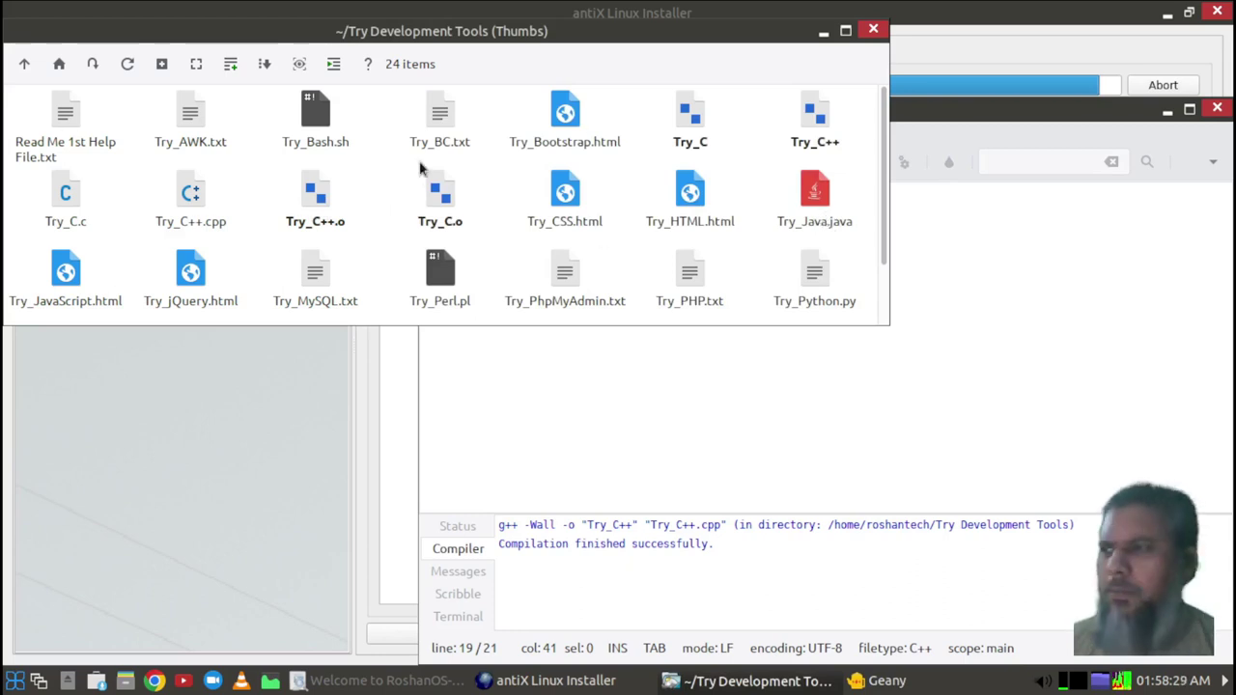
pyautogui.doubleClick(811, 196)
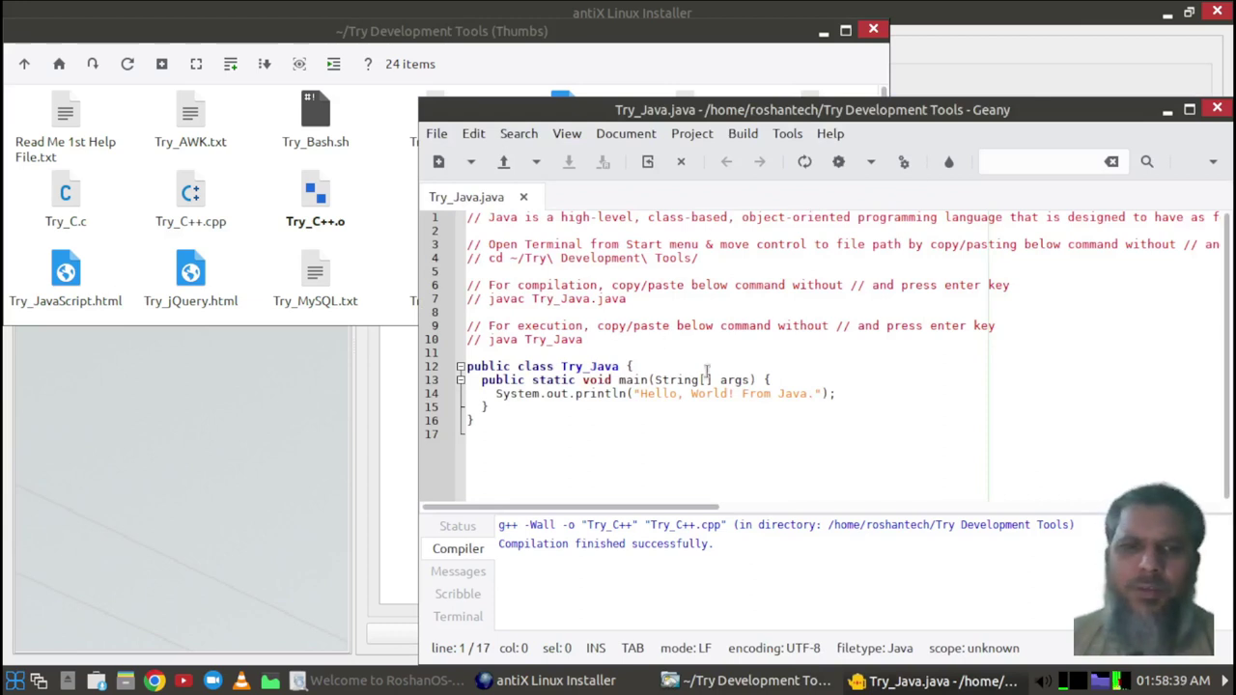
pyautogui.click(839, 164)
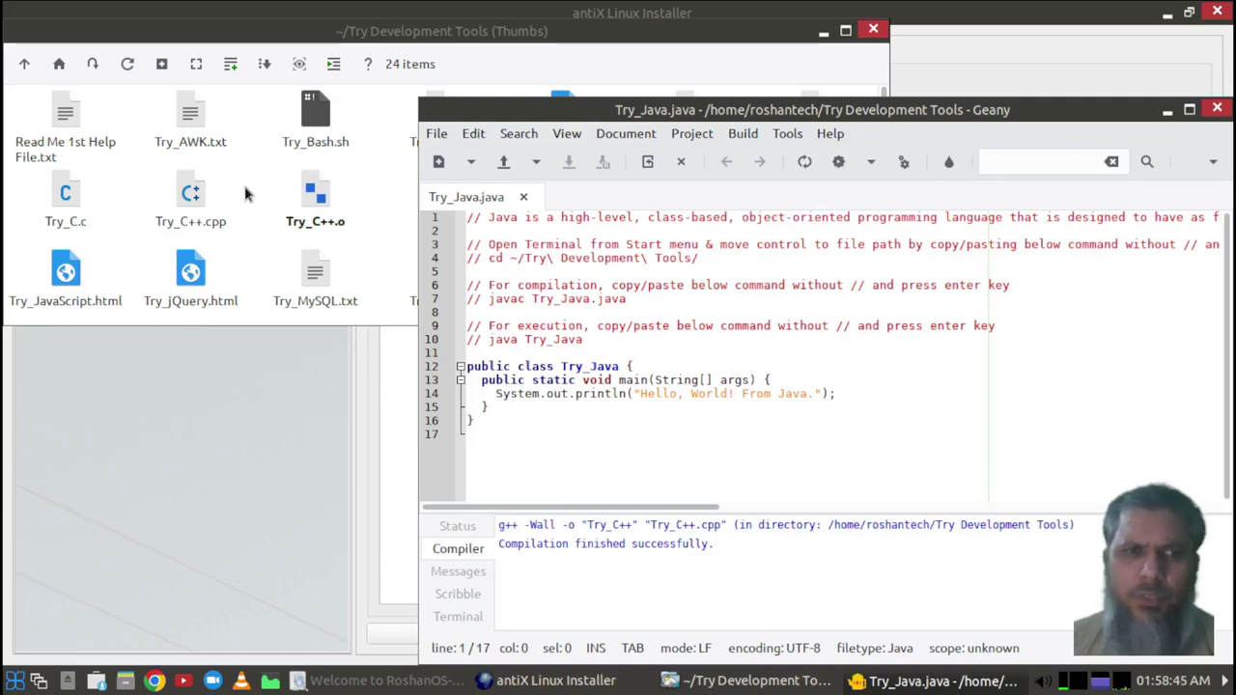
pyautogui.click(274, 33)
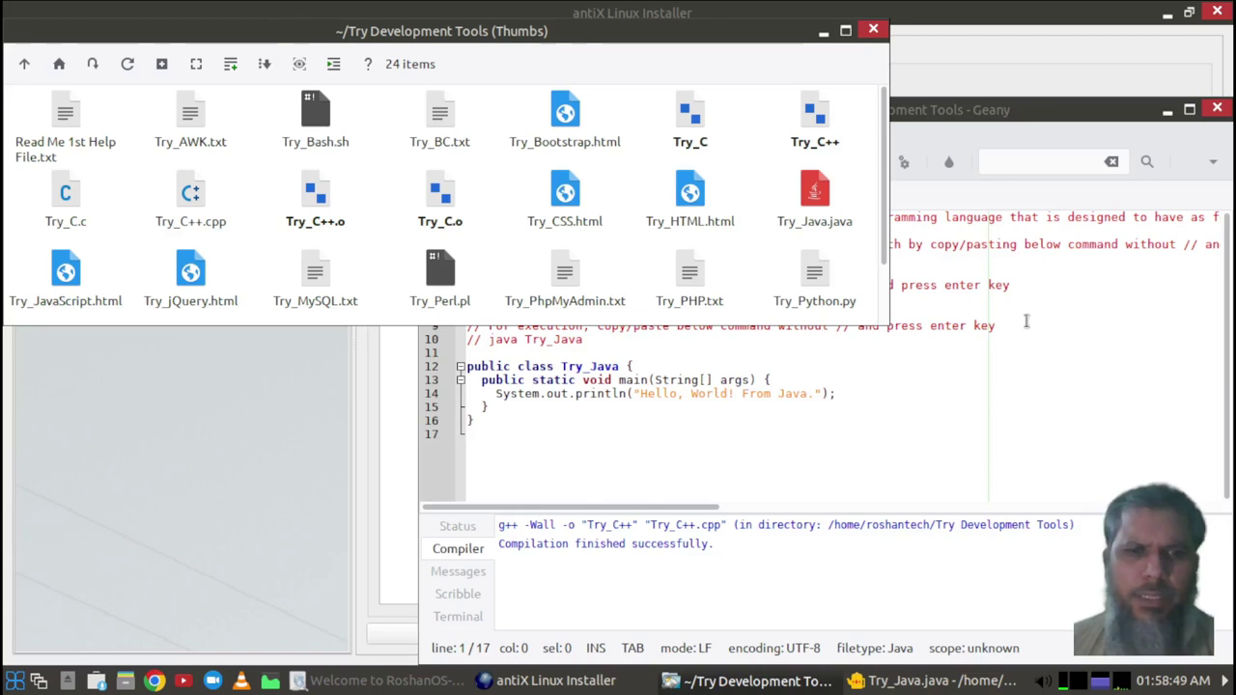
pyautogui.click(1114, 363)
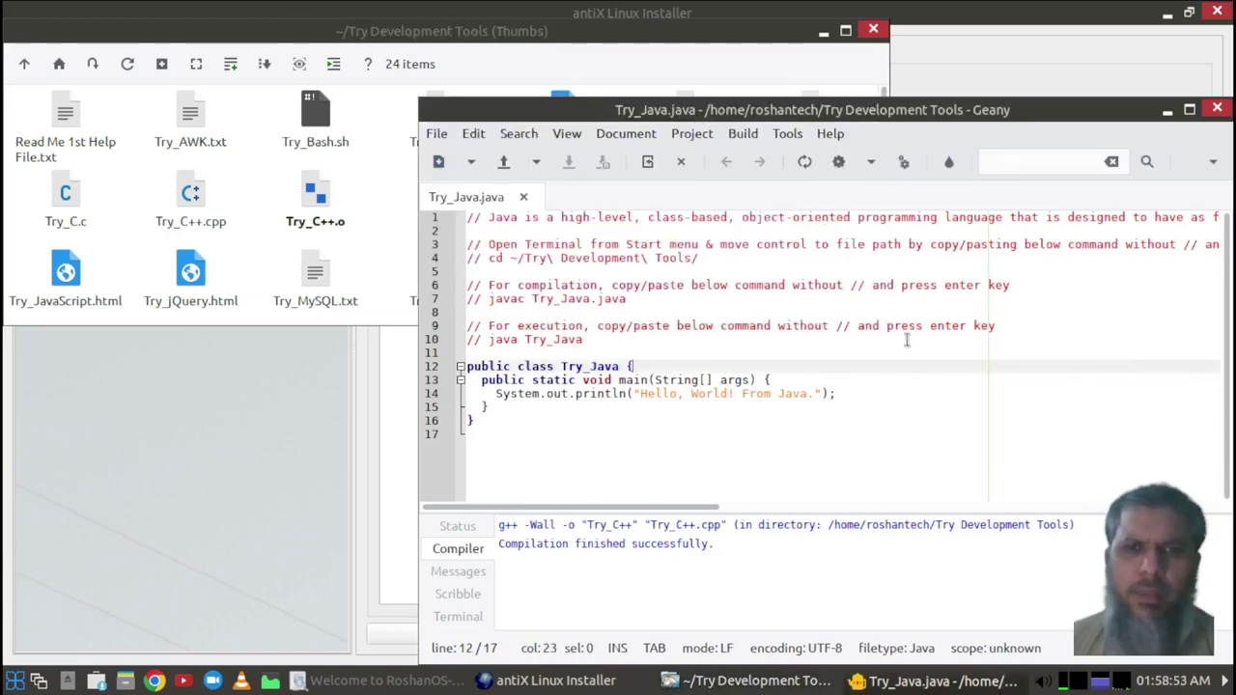
# Compile Try_Java.java and check the Try Development Tools folder for the Try_Java class file.
pyautogui.click(804, 164)
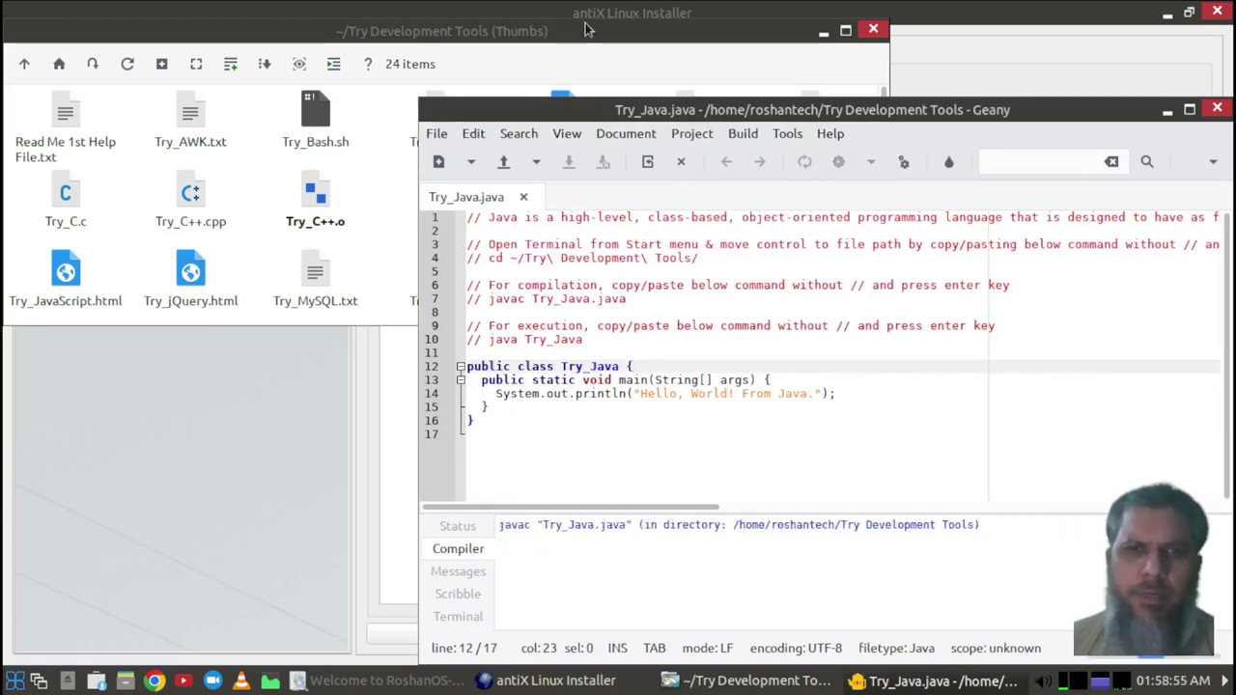
pyautogui.click(518, 30)
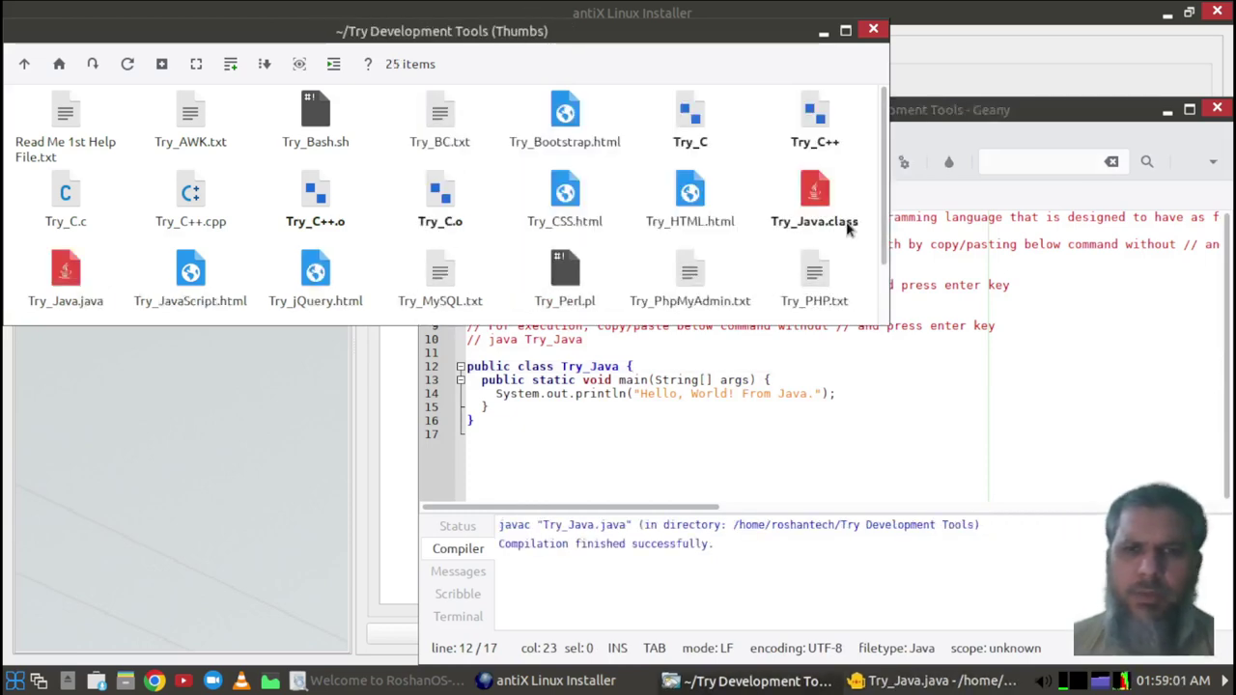
pyautogui.click(1034, 325)
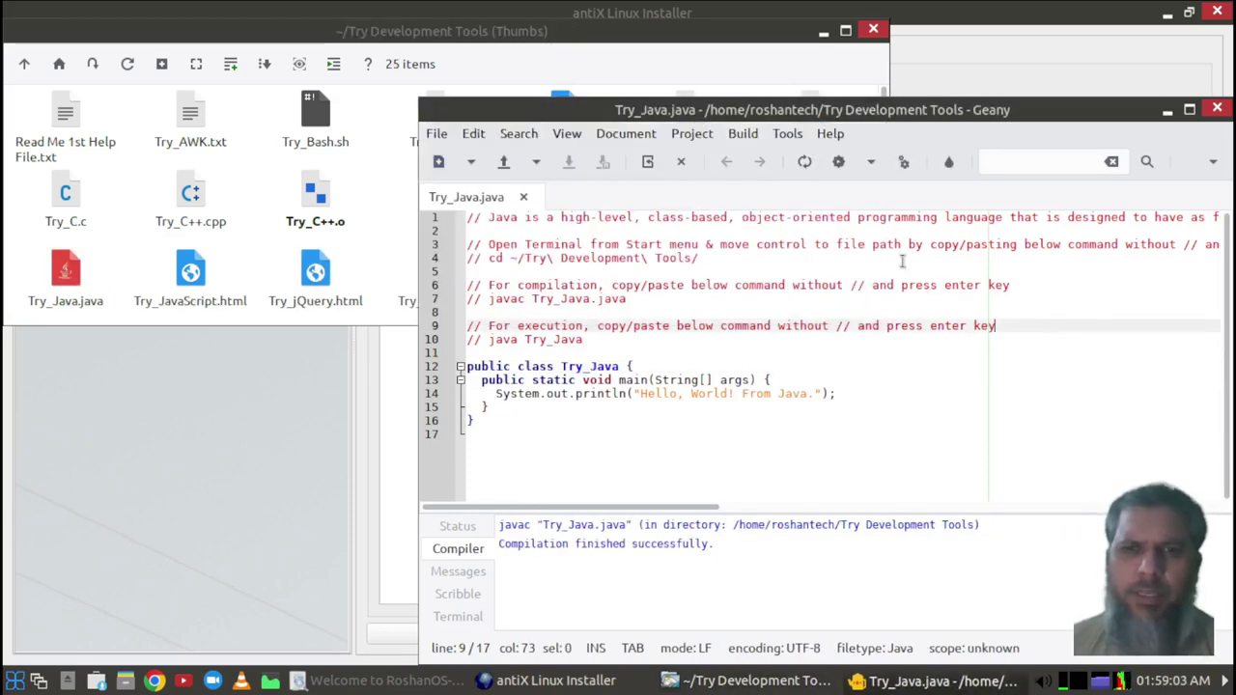
# Run the compiled Try_Java program from Geany and close its terminal output.
pyautogui.click(839, 162)
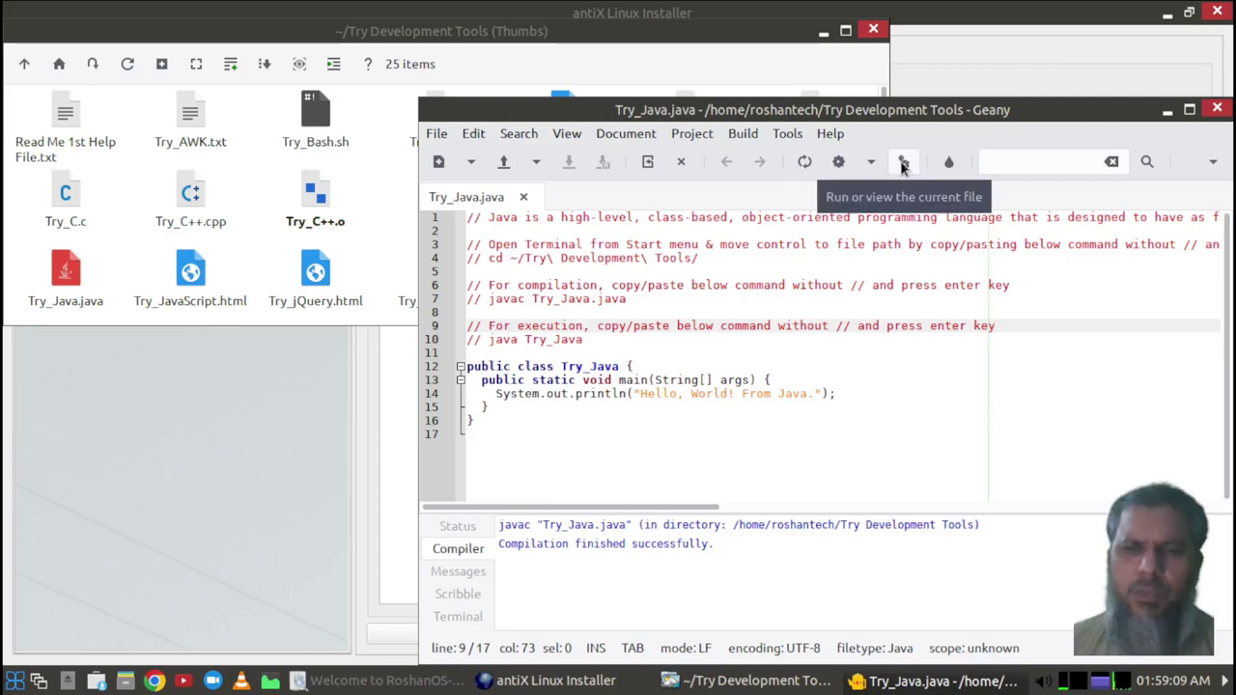
pyautogui.click(903, 162)
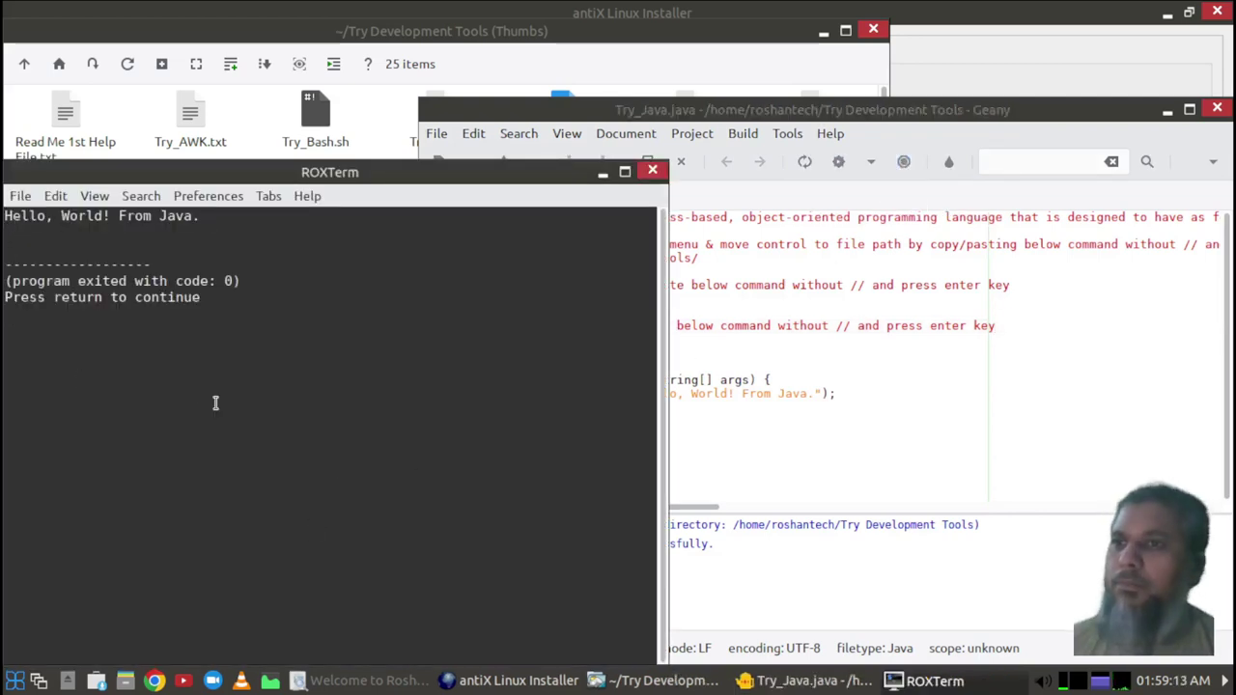
pyautogui.click(653, 171)
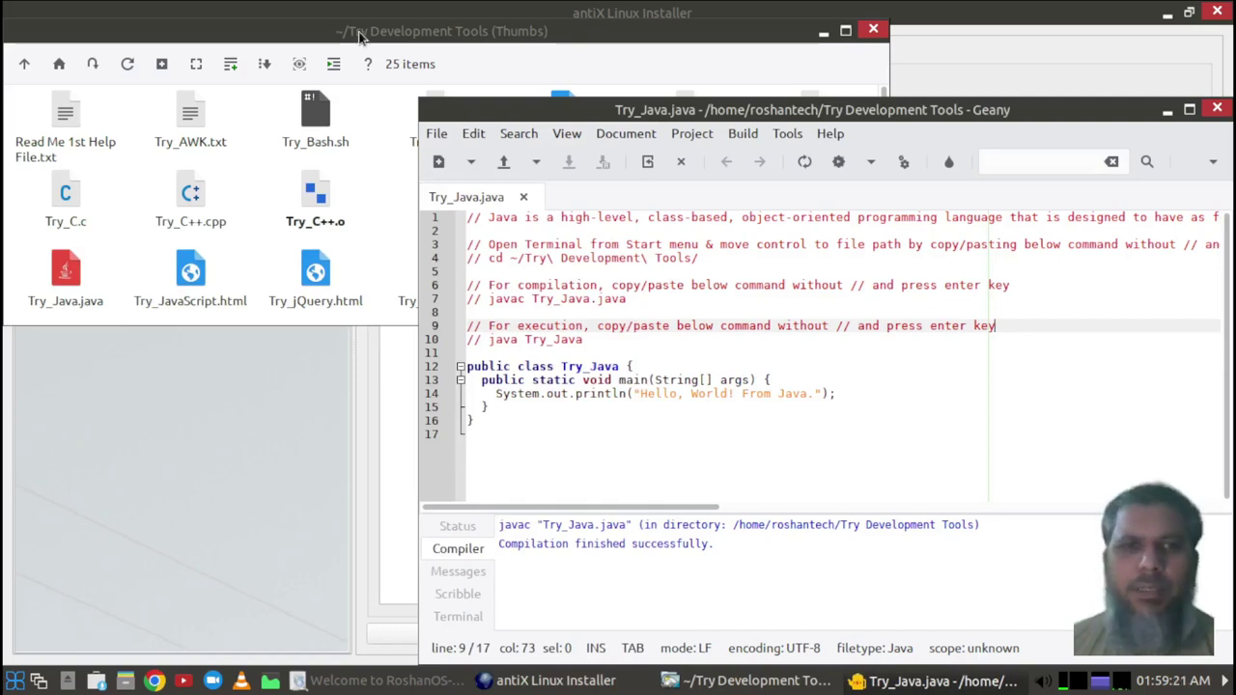
# Close the completed antiX Linux Installer with automatic reboot enabled and continue the restart at the disc removal prompt.
pyautogui.click(578, 678)
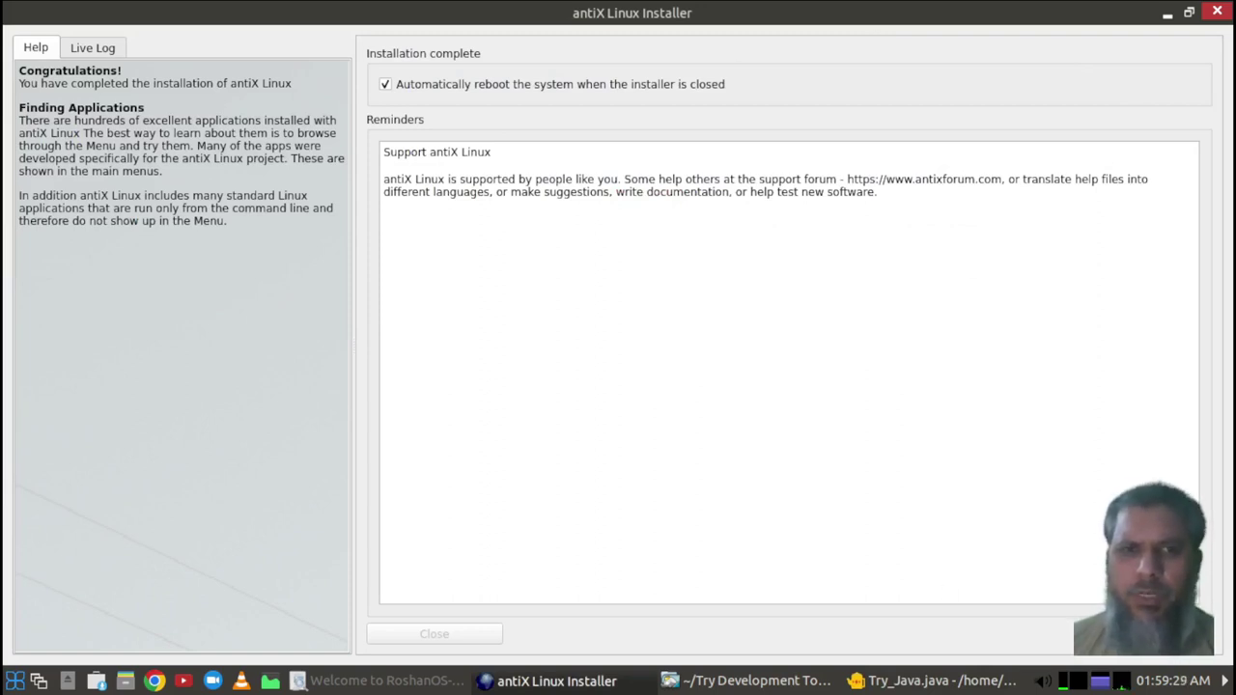
pyautogui.hotkey('alt', 'F4')
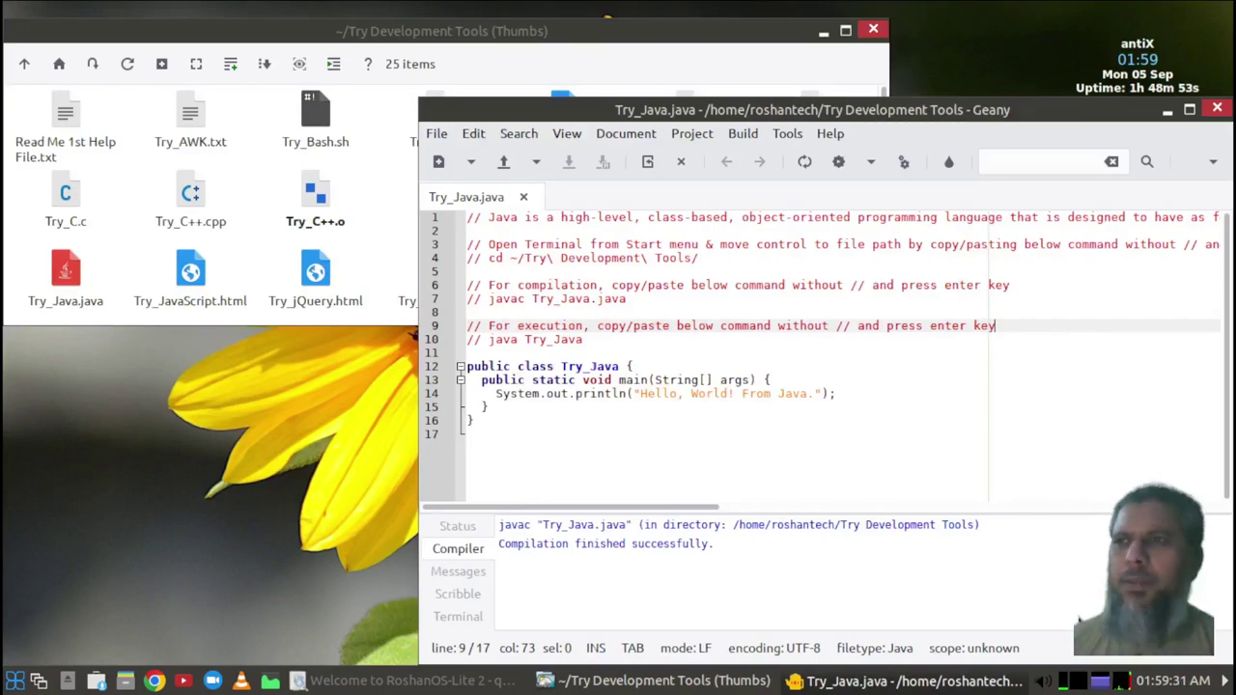
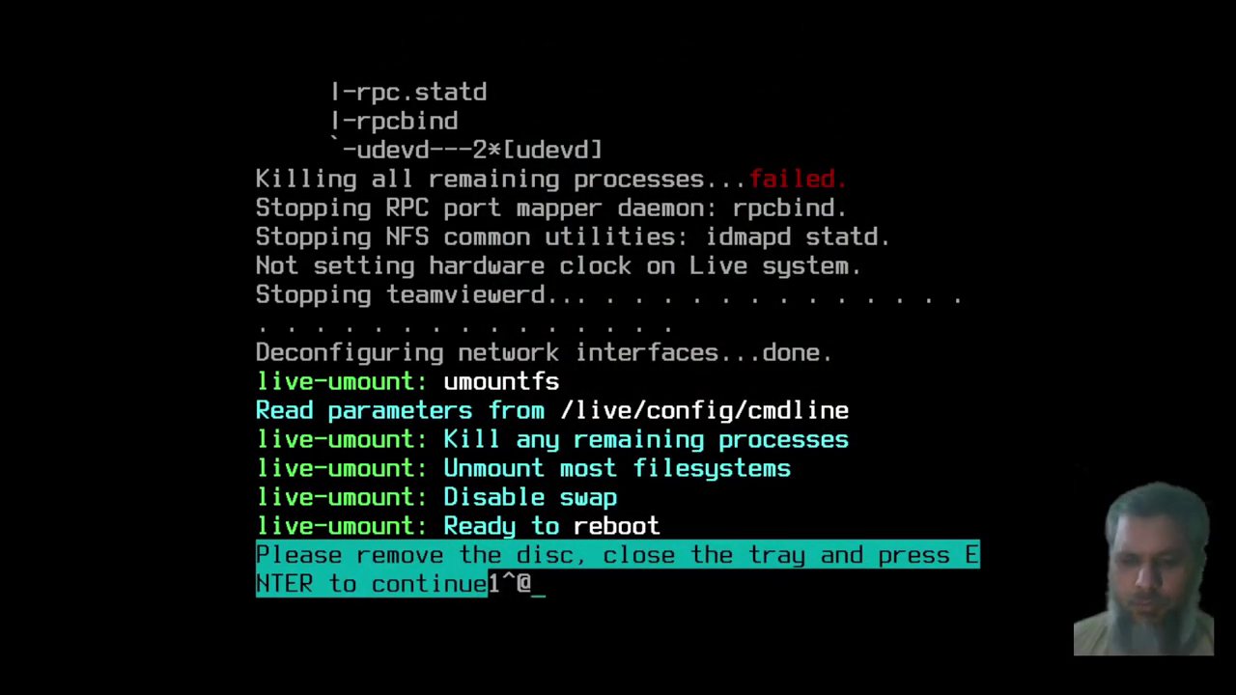
pyautogui.press('Return')
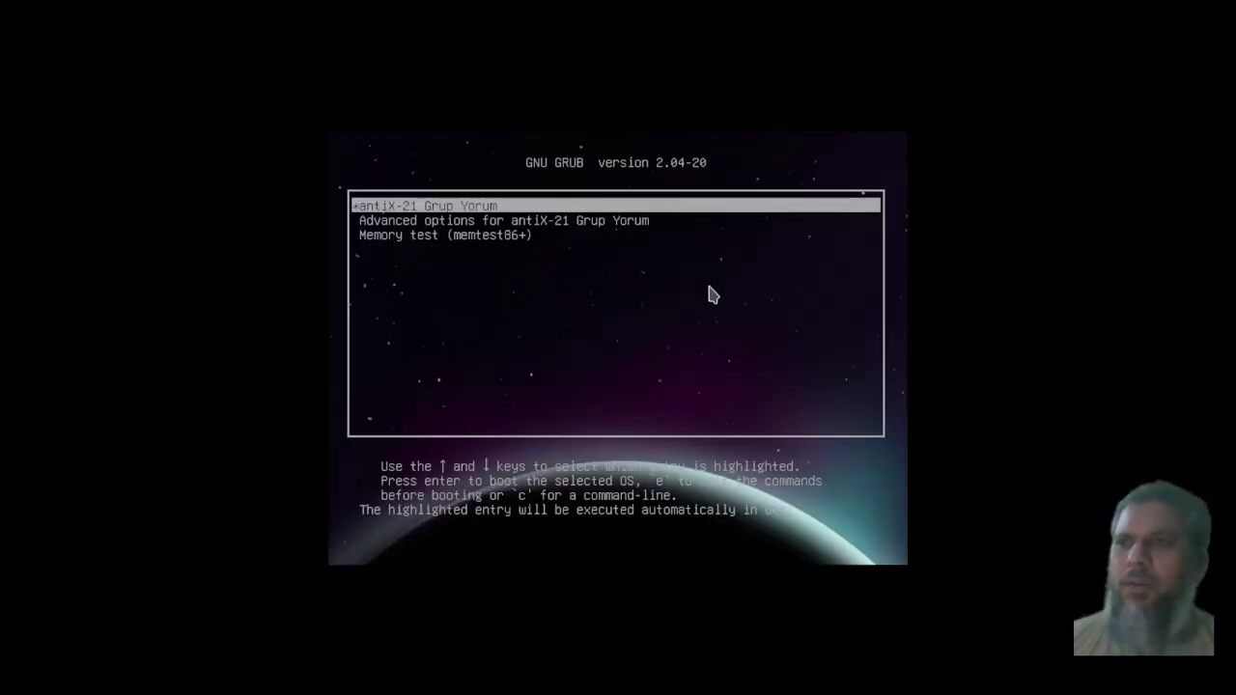
# Look through the GRUB boot entries and boot antiX-21 Grup Yorum.
pyautogui.press('Down')
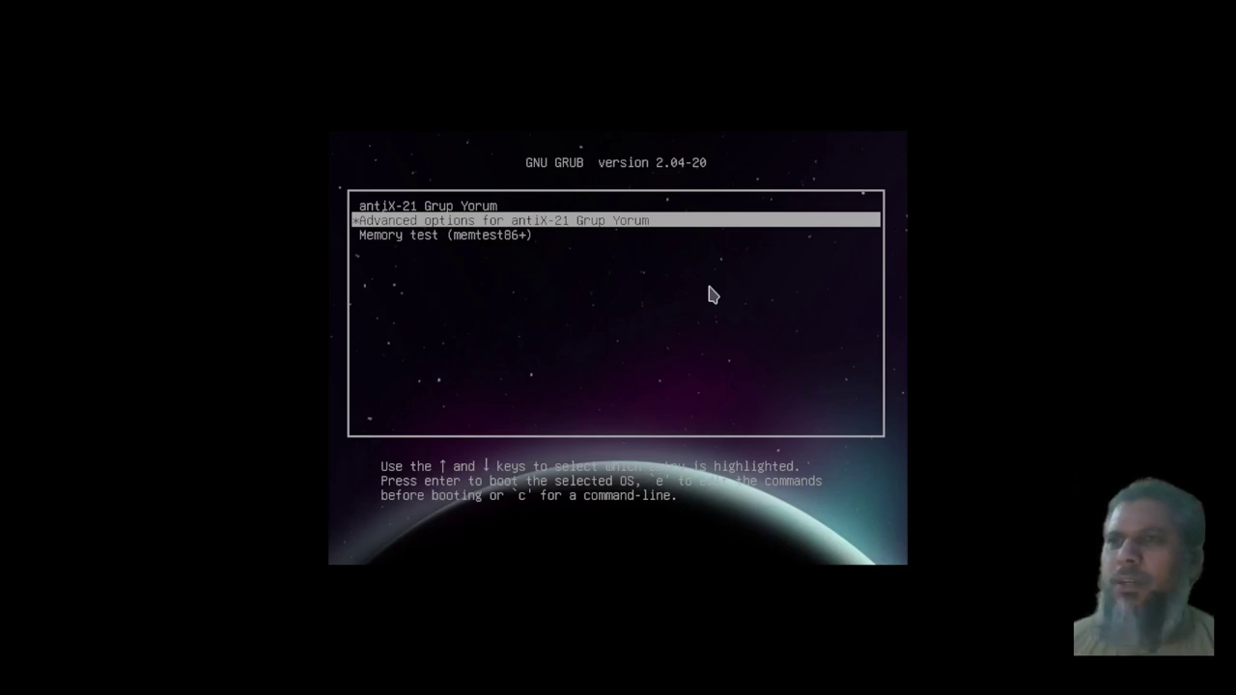
pyautogui.press('Down')
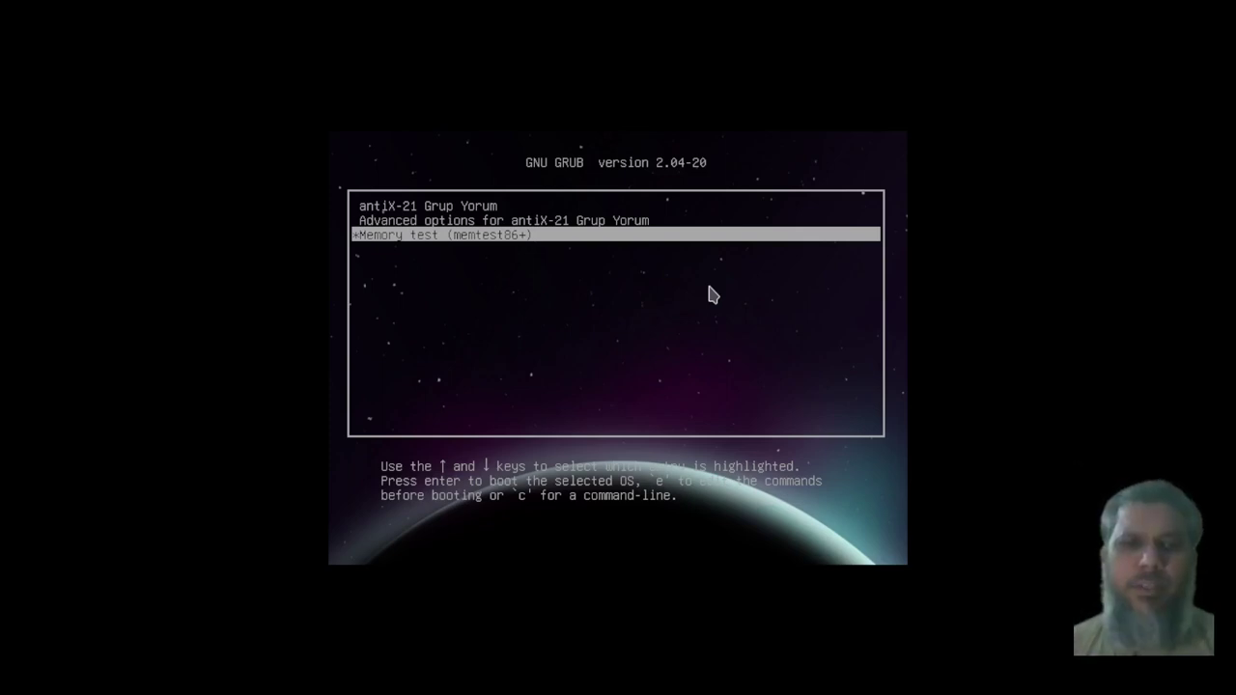
pyautogui.press('Up')
pyautogui.press('Down')
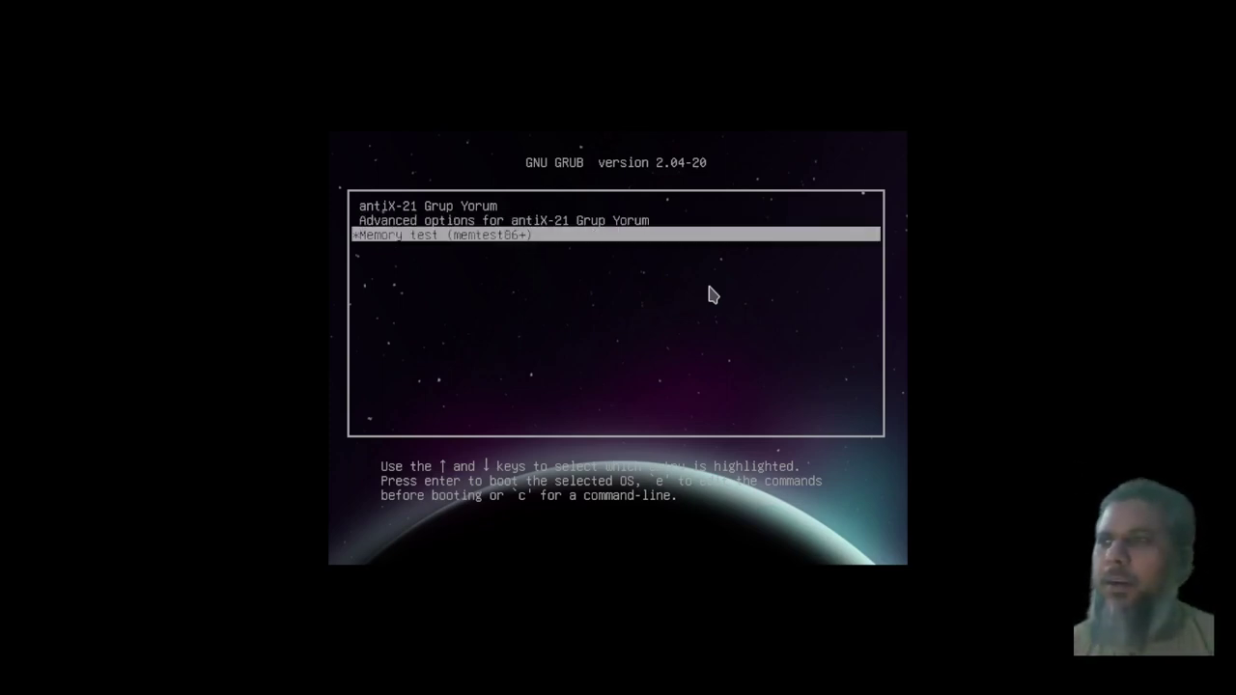
pyautogui.press('Up')
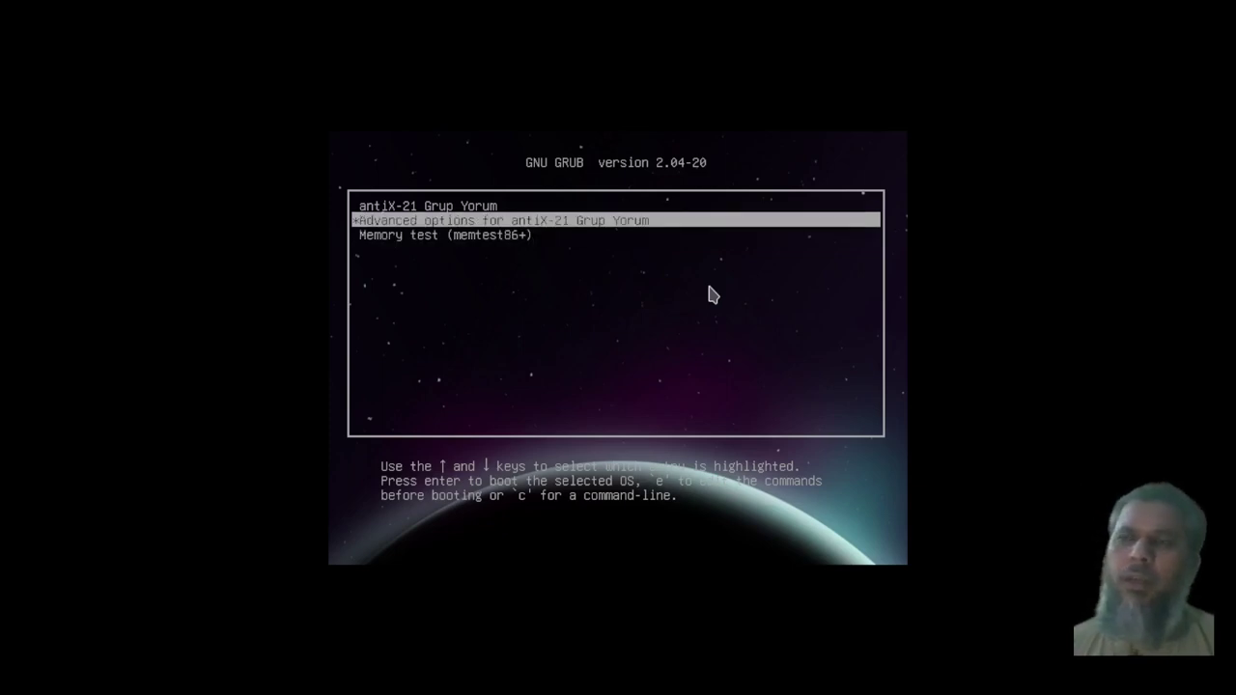
pyautogui.press('Up')
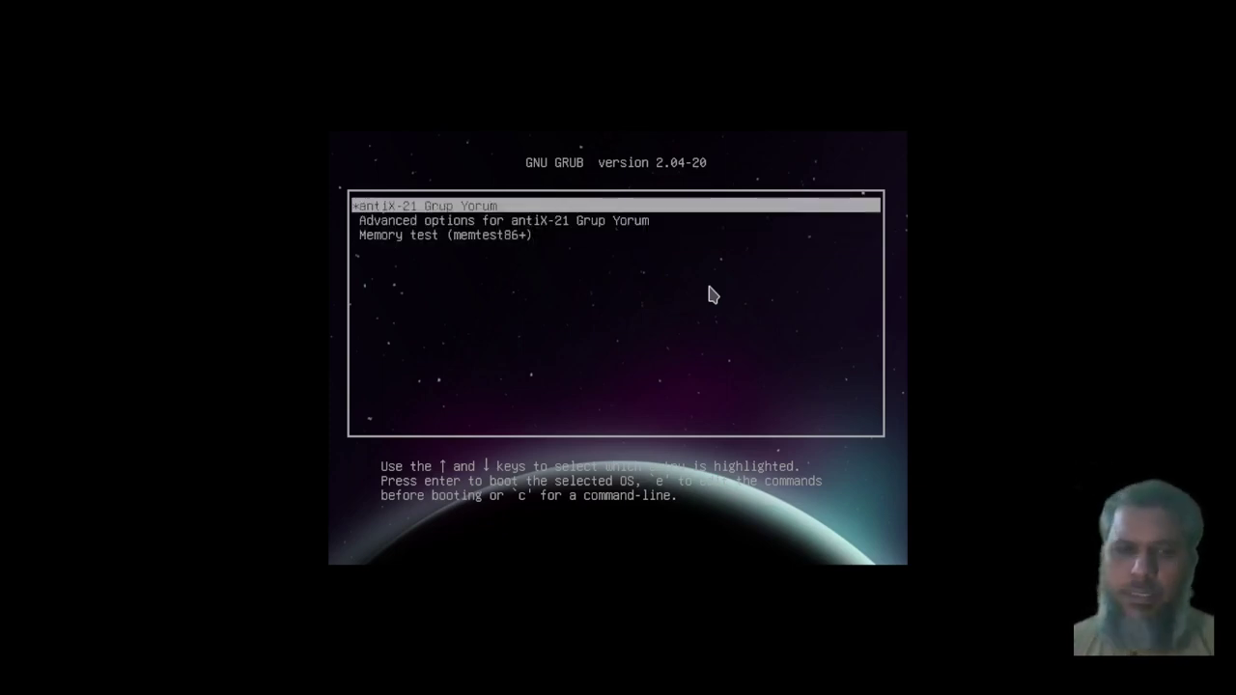
pyautogui.press('Return')
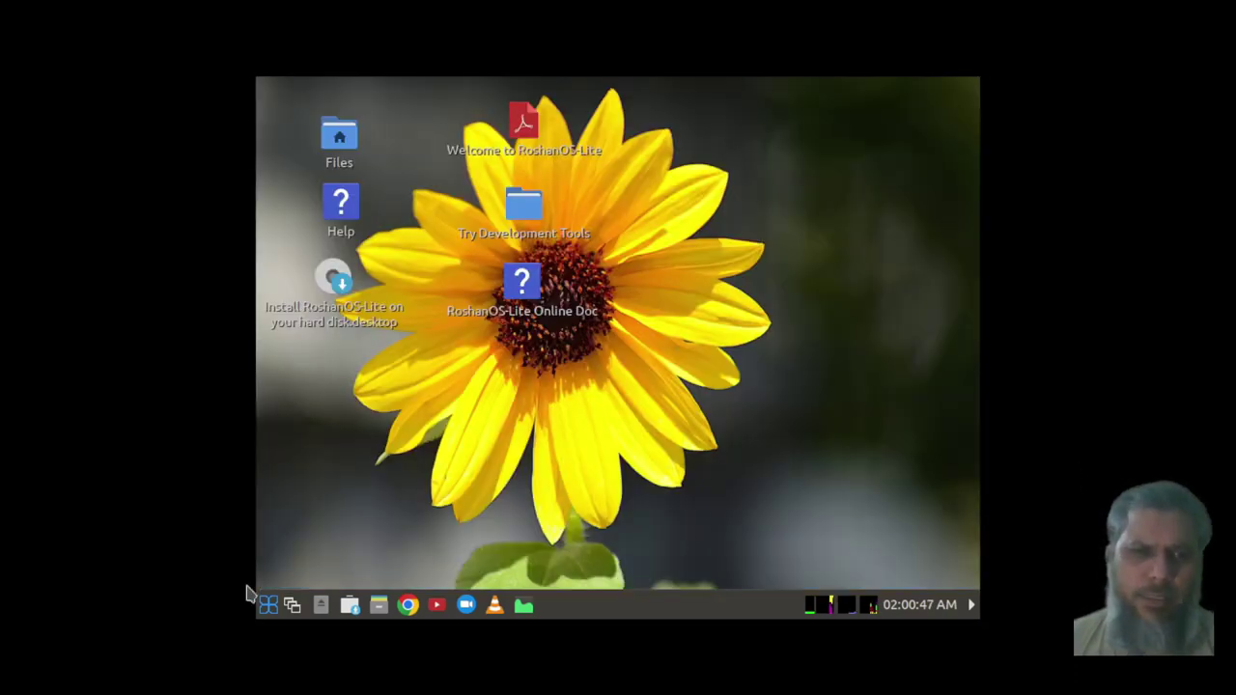
# Set the Virtual1 screen resolution to 1360x768 through the Control Centre's session settings, apply it and close the Screen Layout Editor.
pyautogui.click(267, 609)
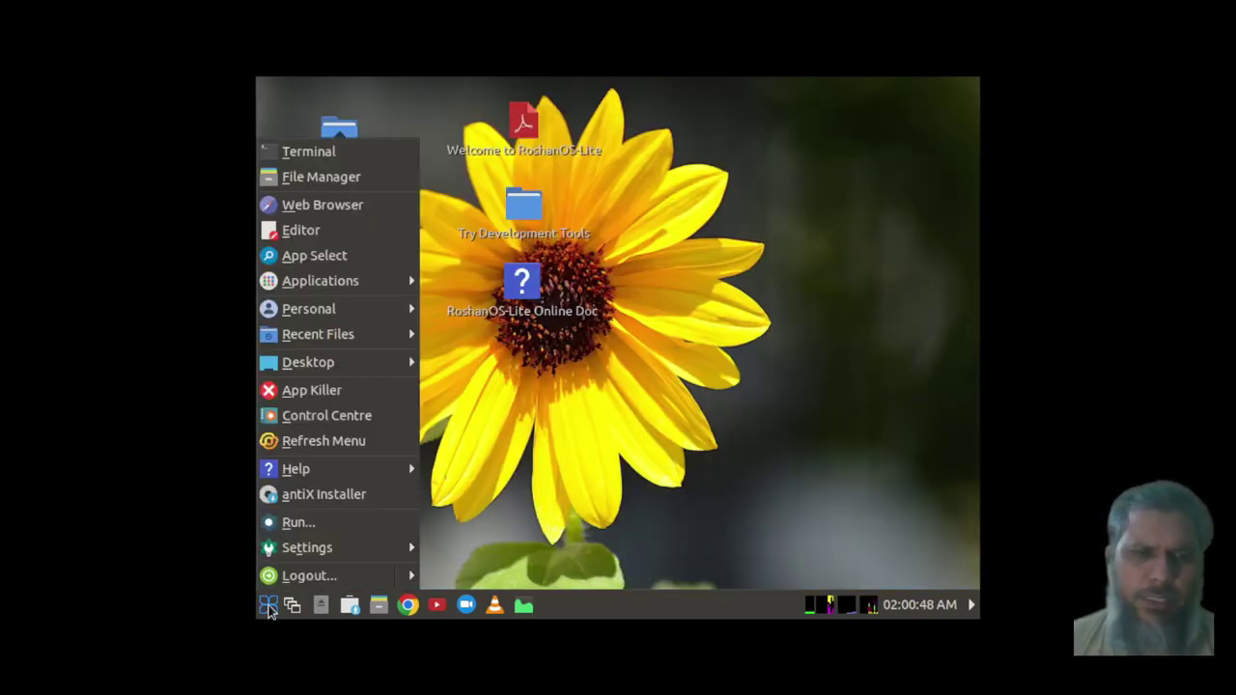
pyautogui.click(664, 374)
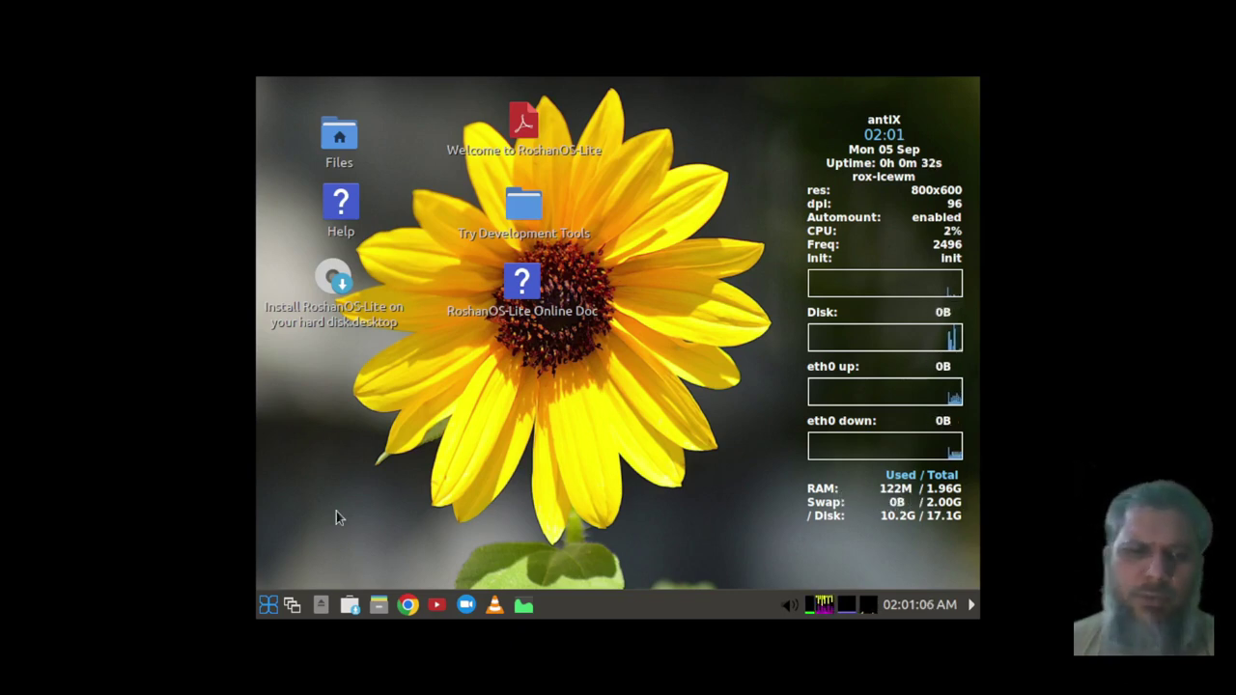
pyautogui.click(270, 609)
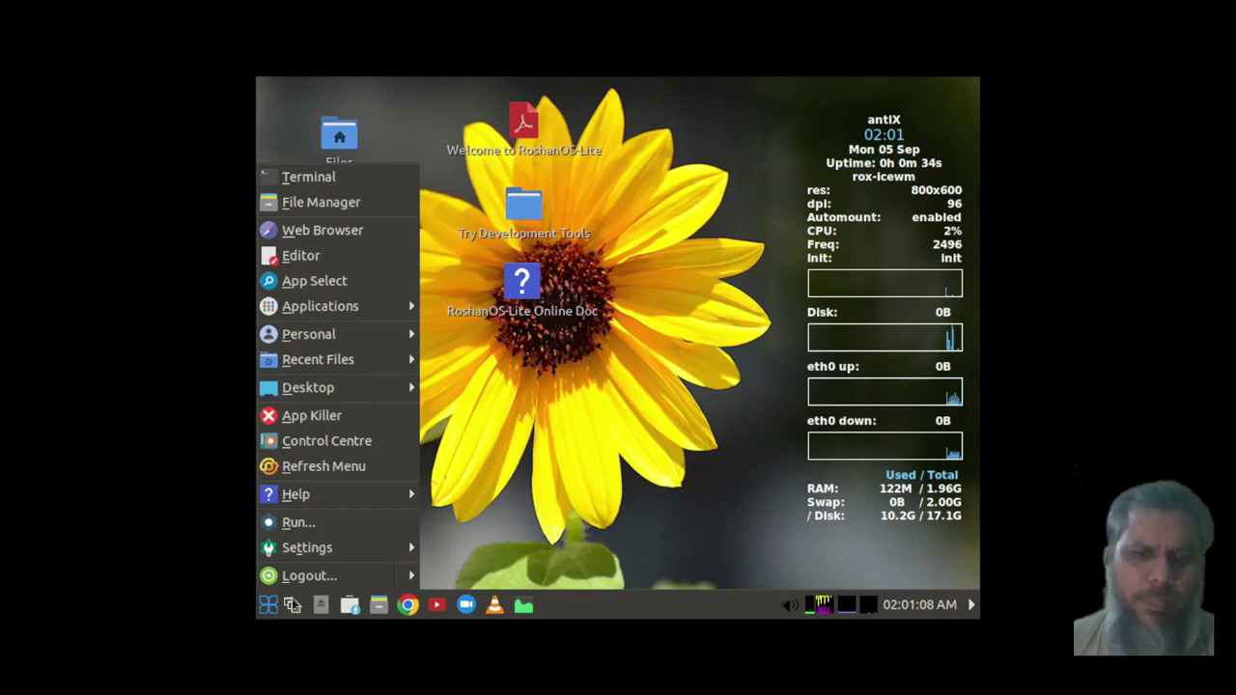
pyautogui.click(350, 441)
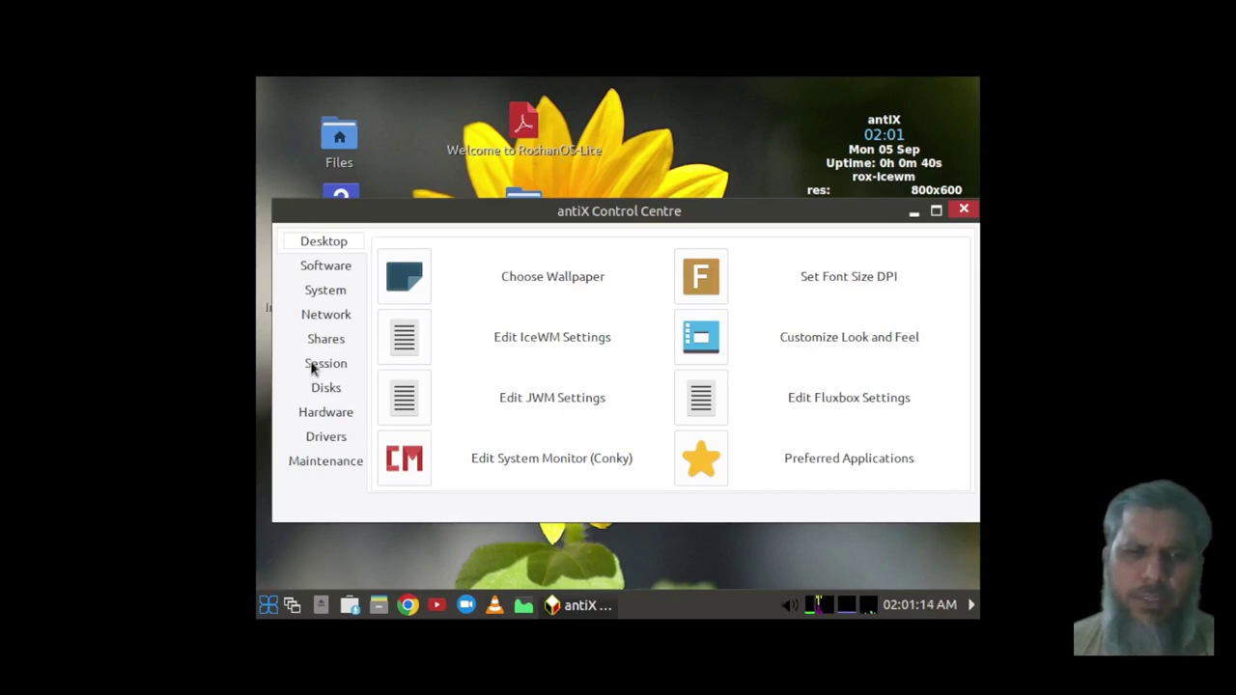
pyautogui.click(312, 366)
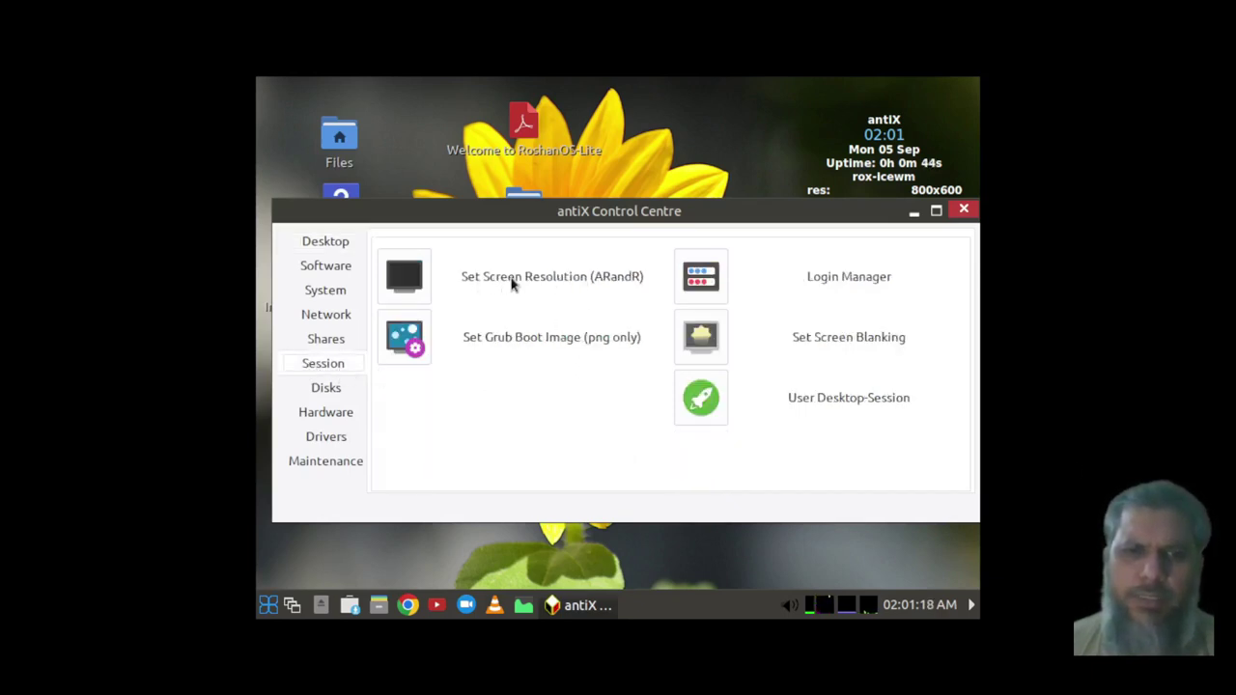
pyautogui.click(404, 279)
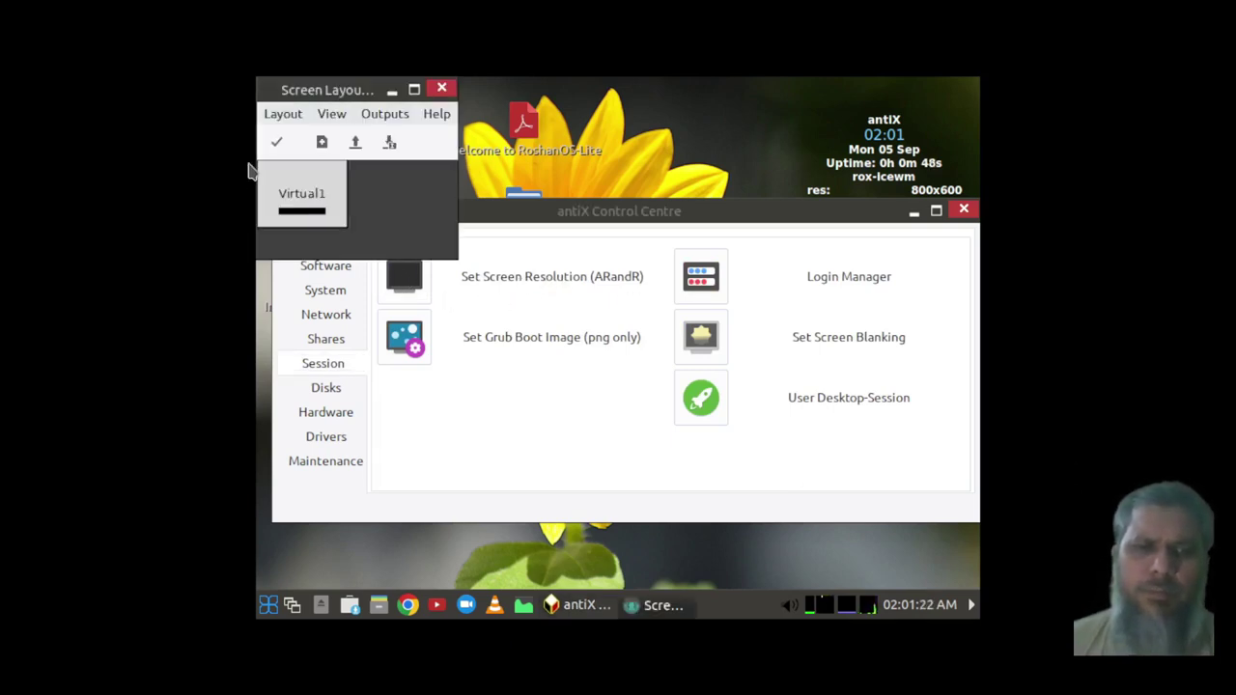
pyautogui.rightClick(312, 199)
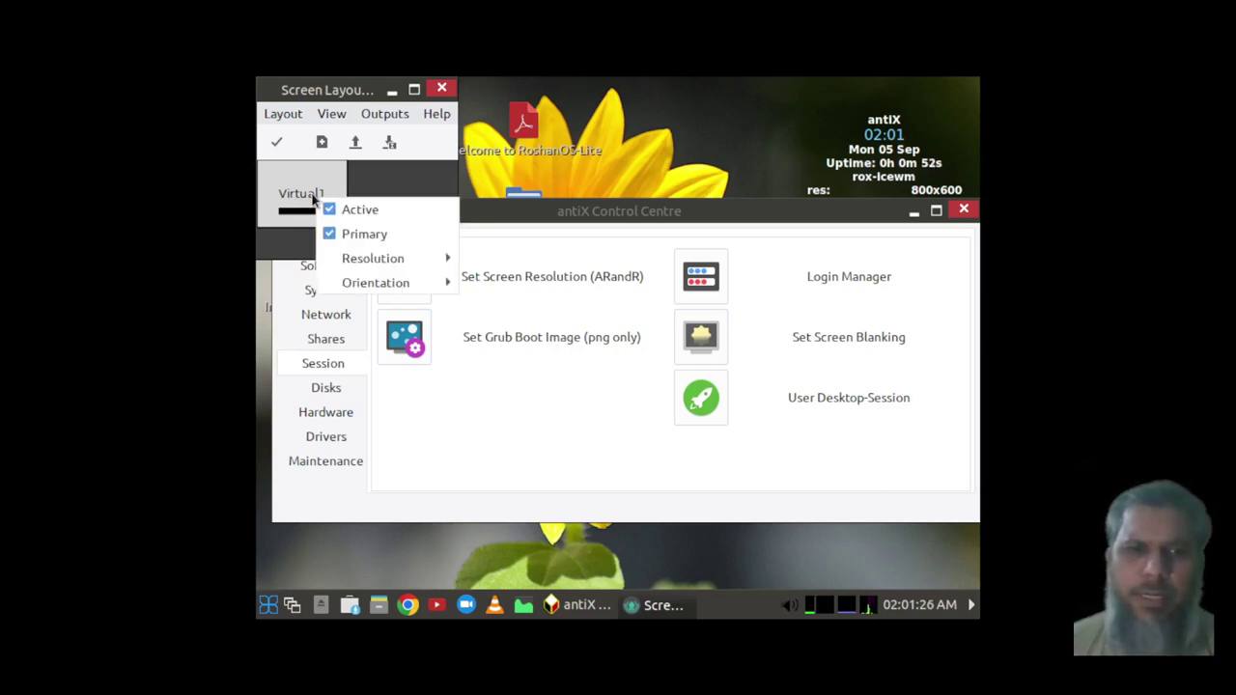
pyautogui.moveTo(391, 262)
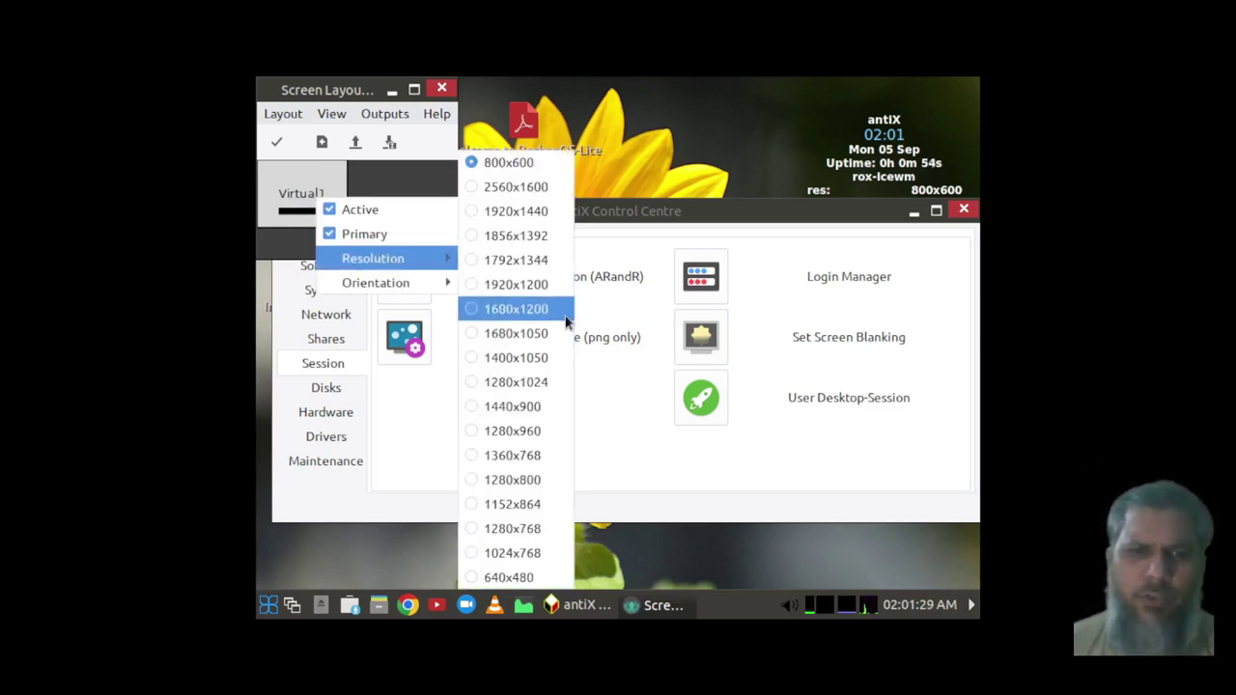
pyautogui.click(492, 456)
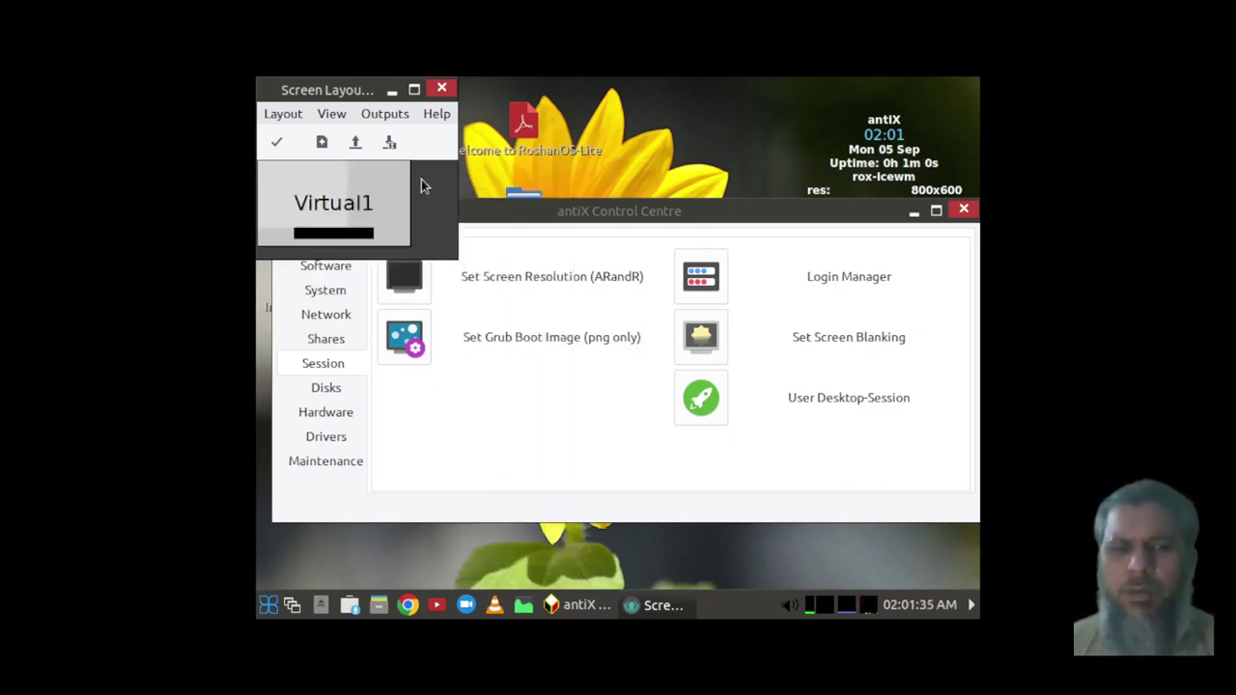
pyautogui.click(277, 145)
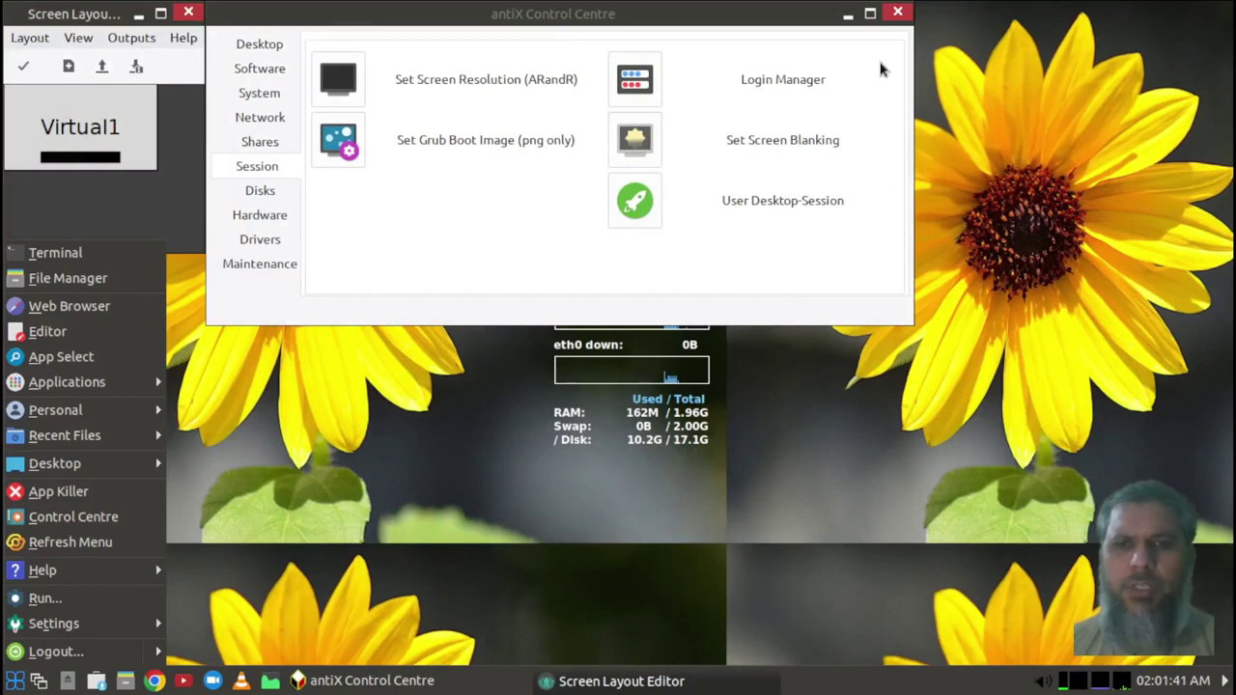
pyautogui.click(849, 24)
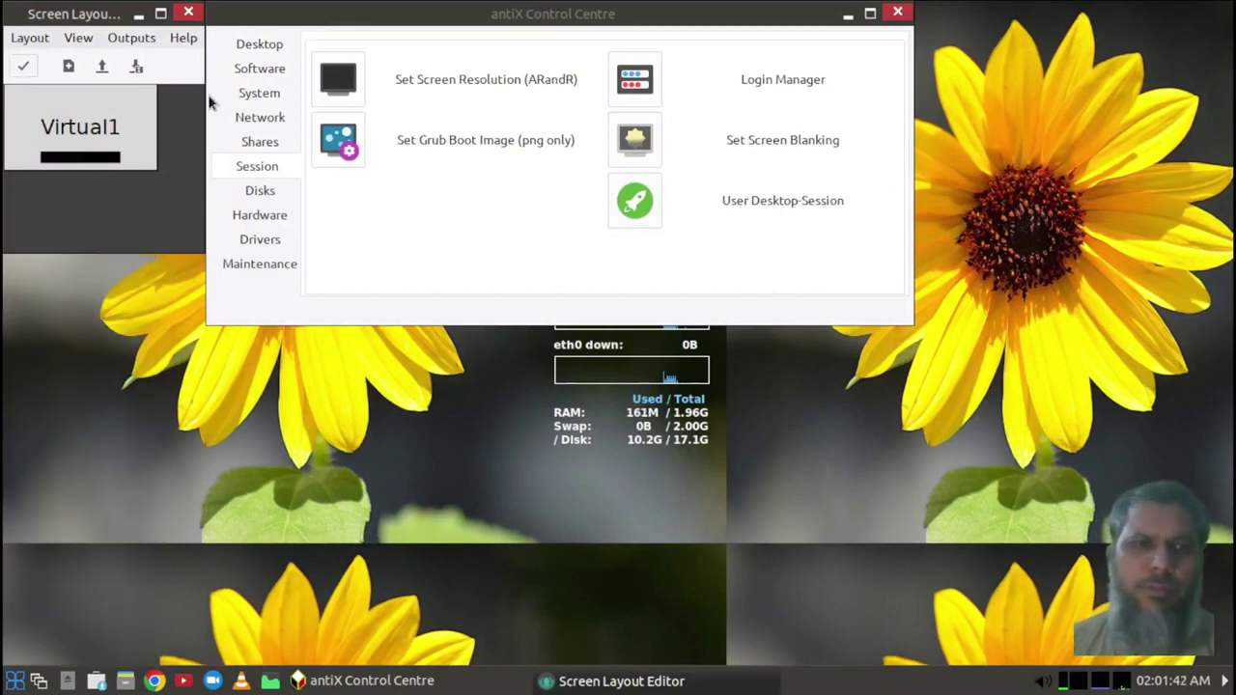
pyautogui.click(187, 12)
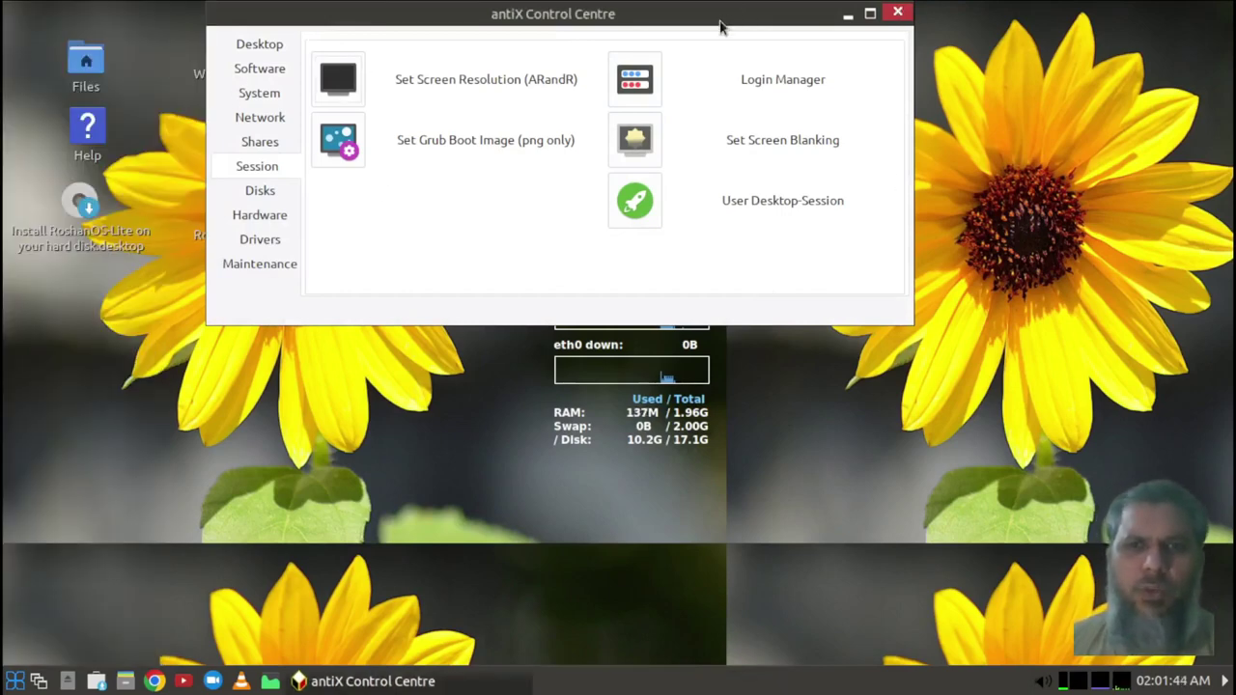
# Reapply the current sunflower wallpaper with the Static and Scale options, closing the wallpaper tool and the Control Centre.
pyautogui.moveTo(724, 18); pyautogui.dragTo(634, 273)
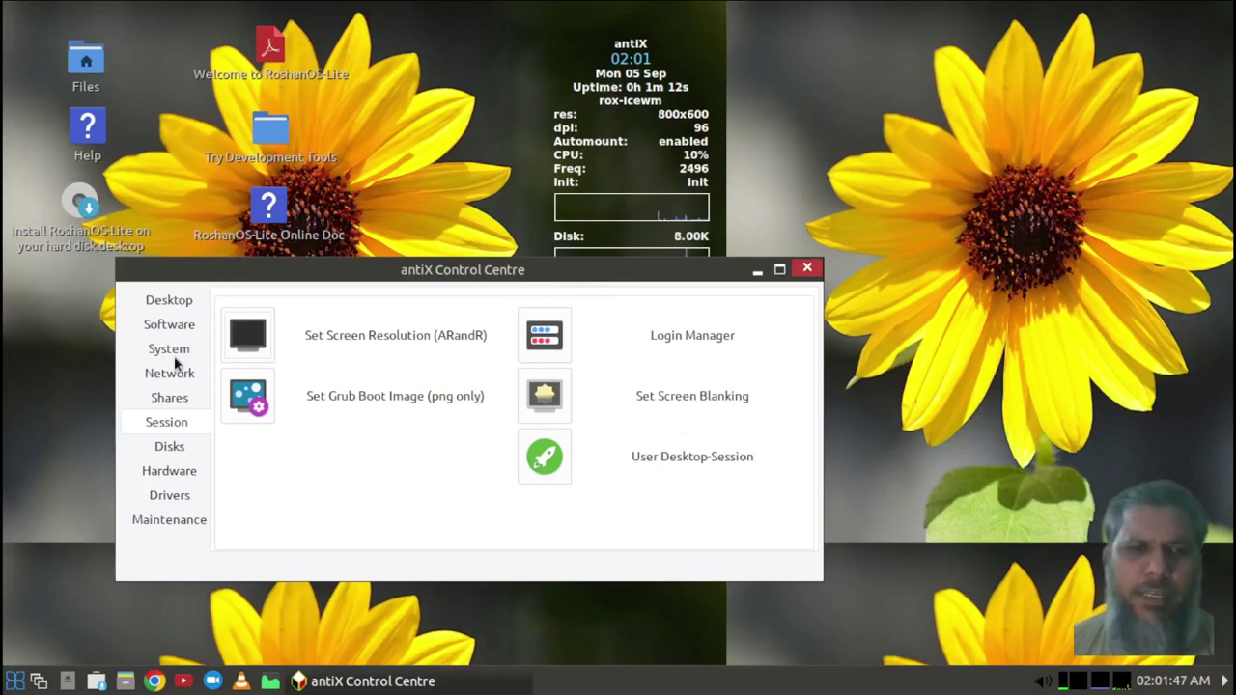
pyautogui.click(166, 328)
pyautogui.scroll(1, 166, 334)
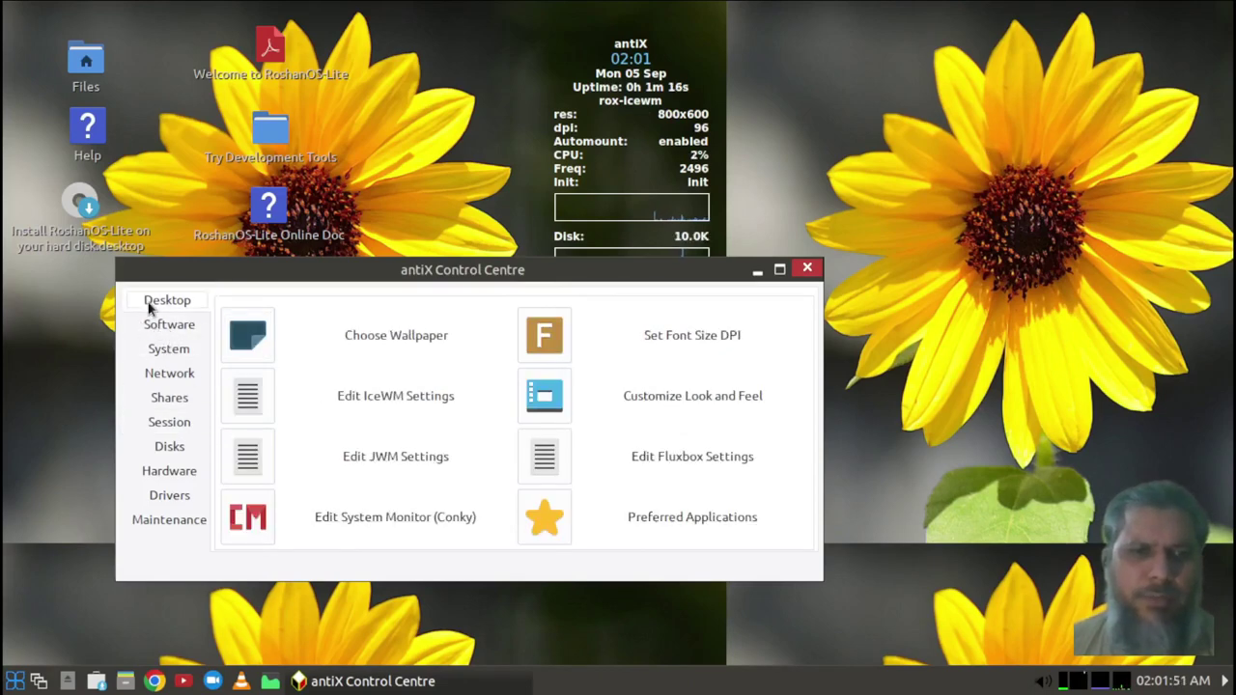
pyautogui.click(248, 343)
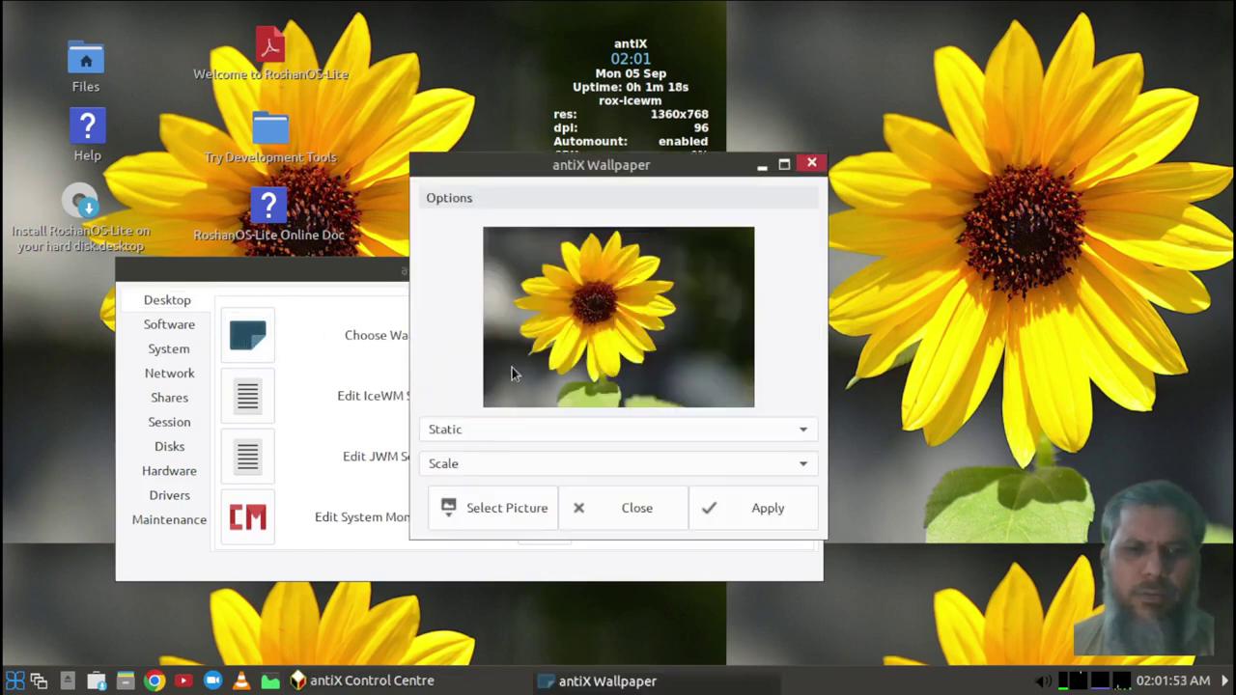
pyautogui.click(765, 510)
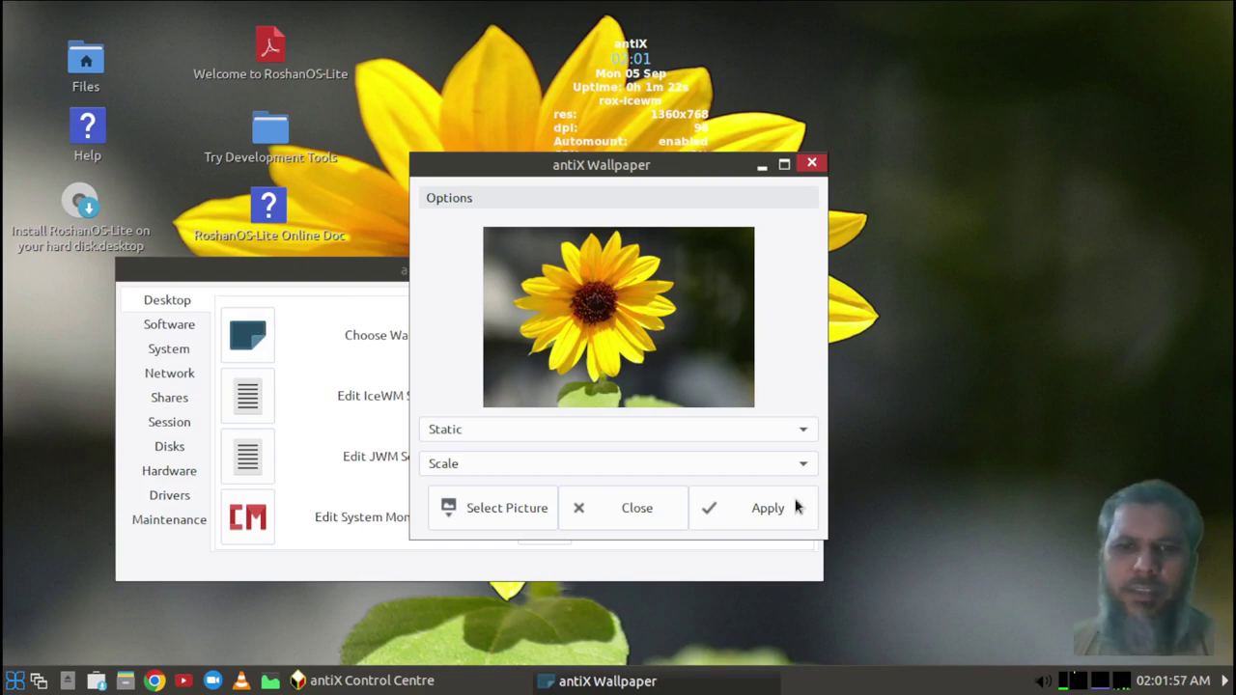
pyautogui.click(608, 504)
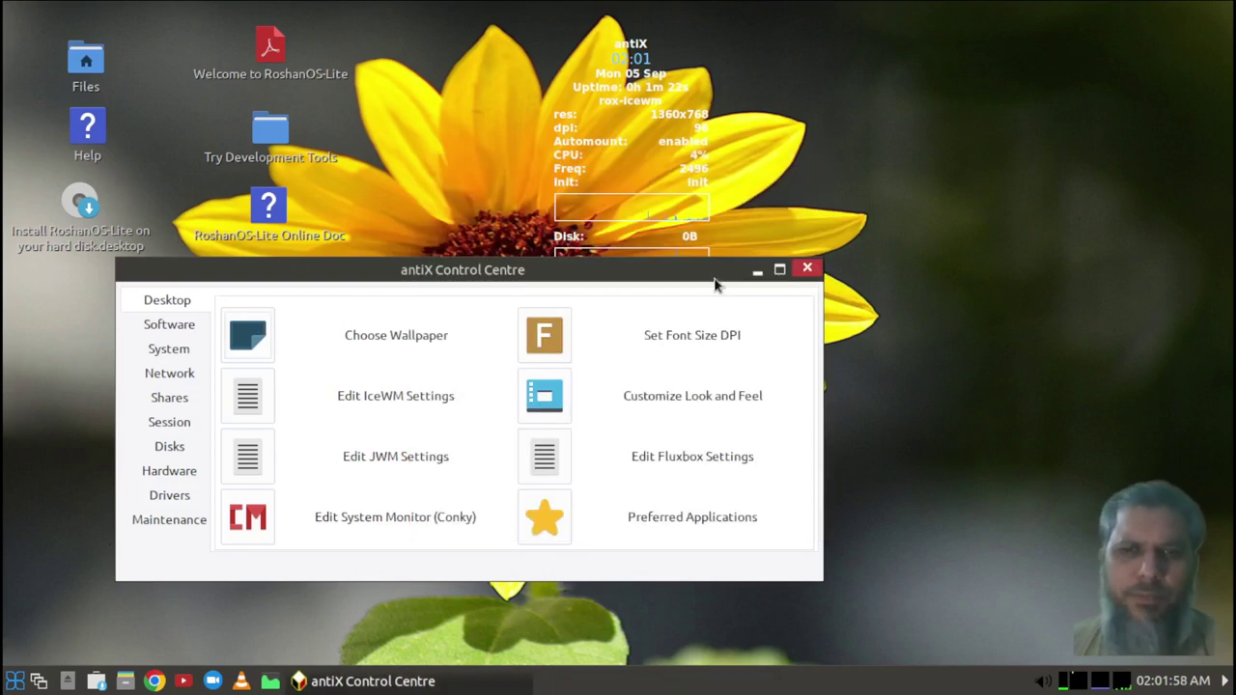
pyautogui.click(808, 268)
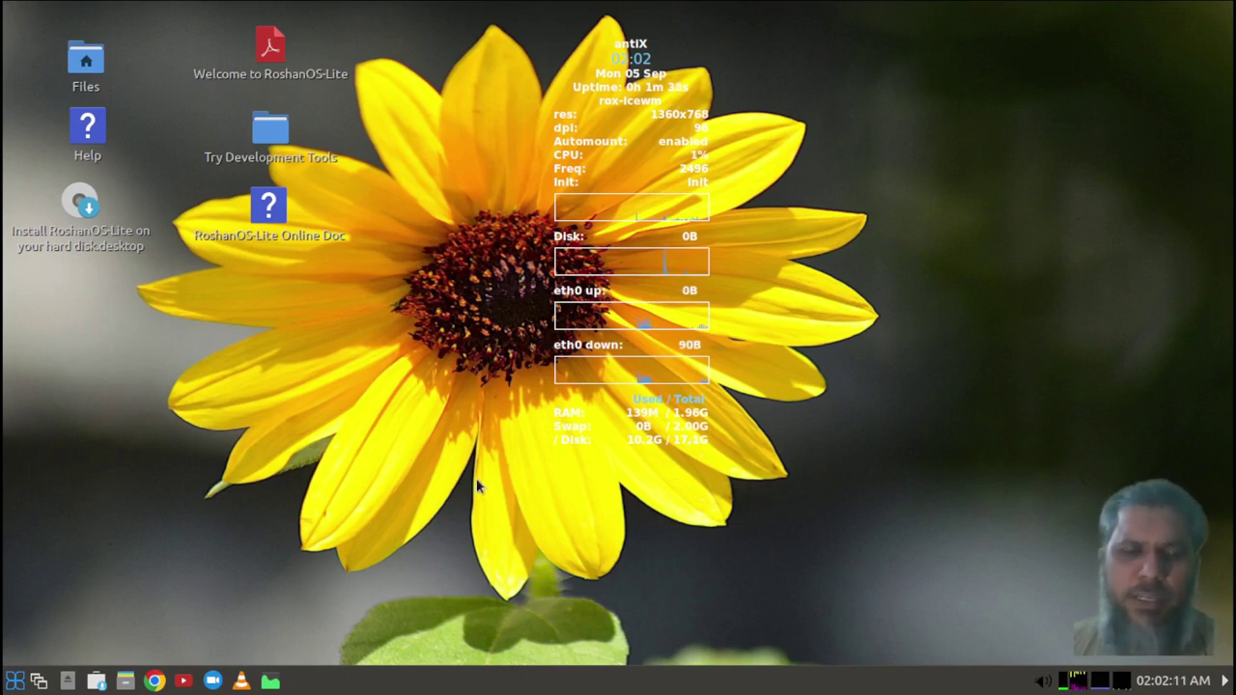
# Turn the Conky system monitor off and on again to reposition it for the new screen resolution.
pyautogui.click(13, 681)
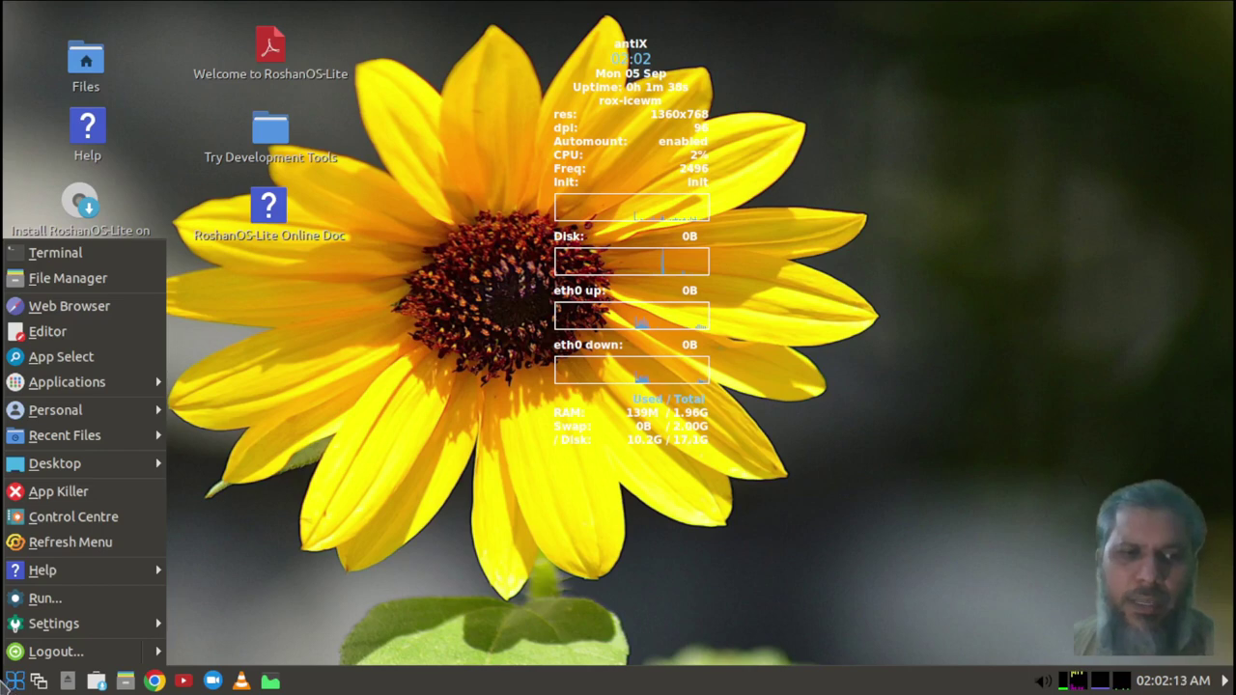
pyautogui.moveTo(39, 464)
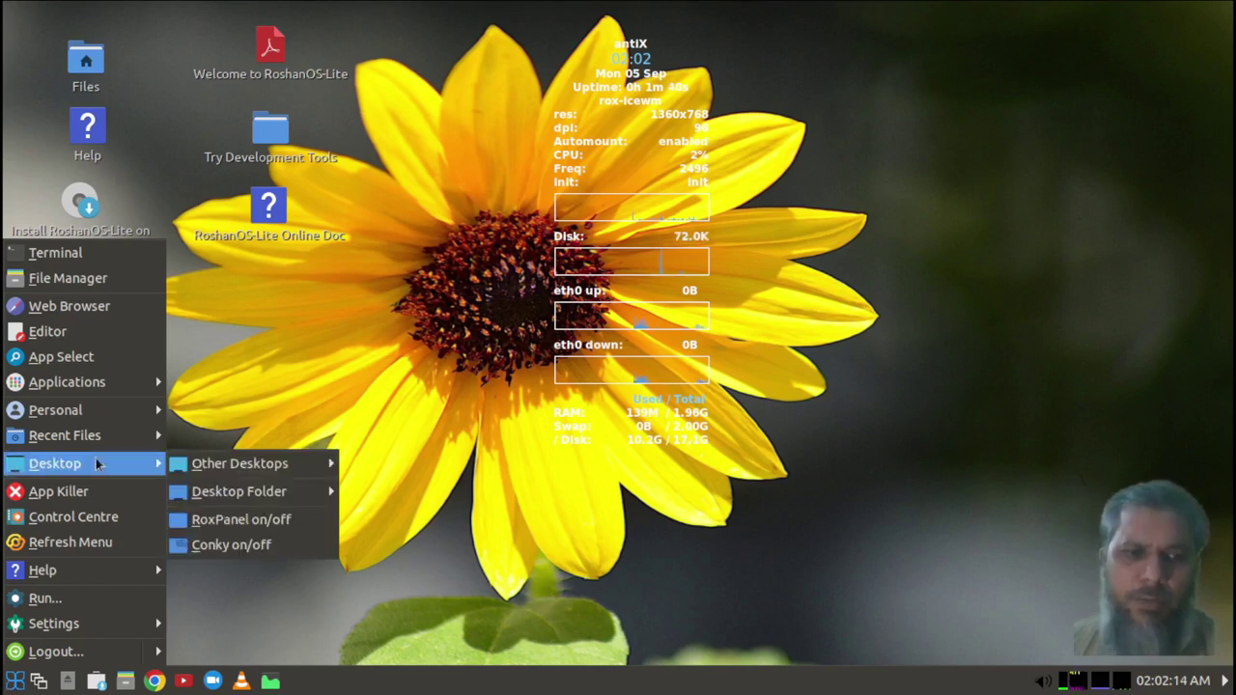
pyautogui.click(220, 546)
pyautogui.click(12, 684)
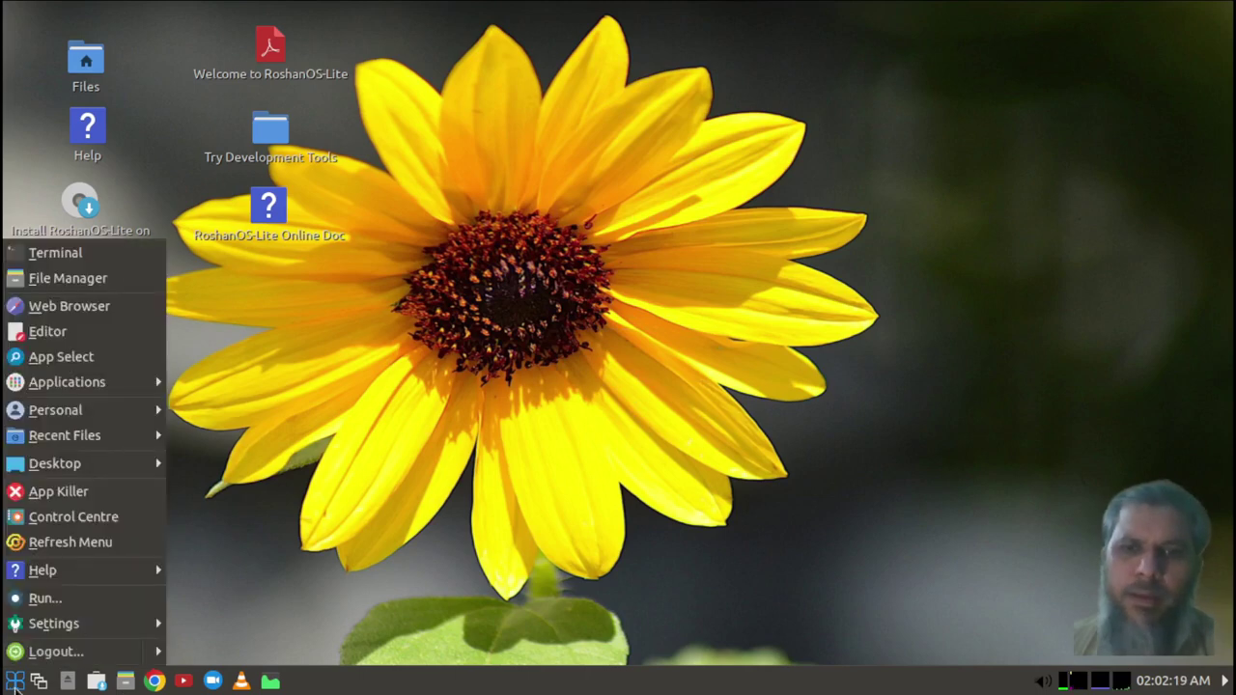
pyautogui.moveTo(84, 426)
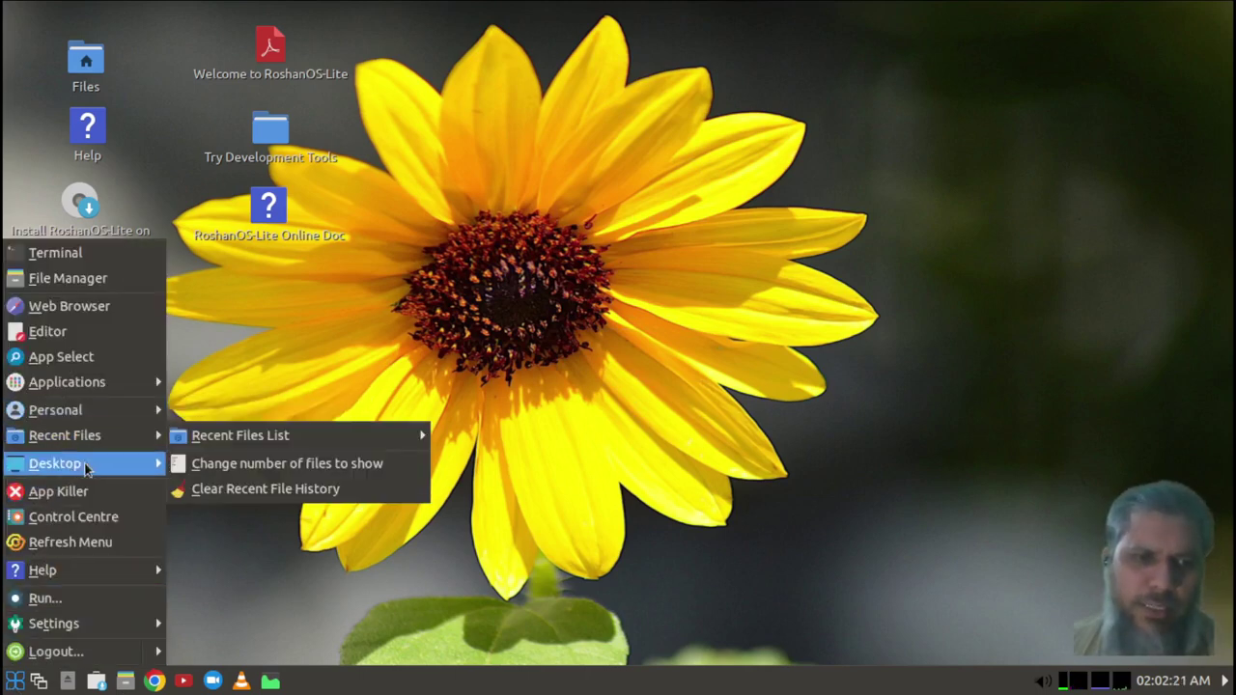
pyautogui.moveTo(75, 465)
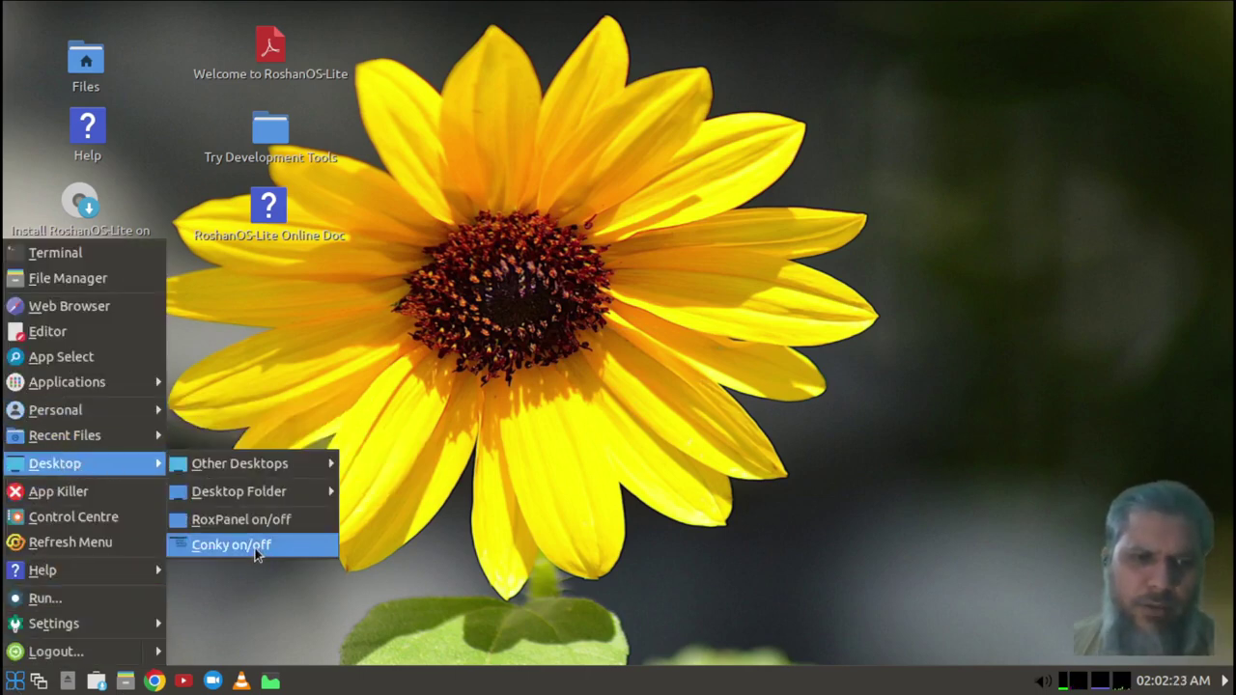
pyautogui.click(255, 551)
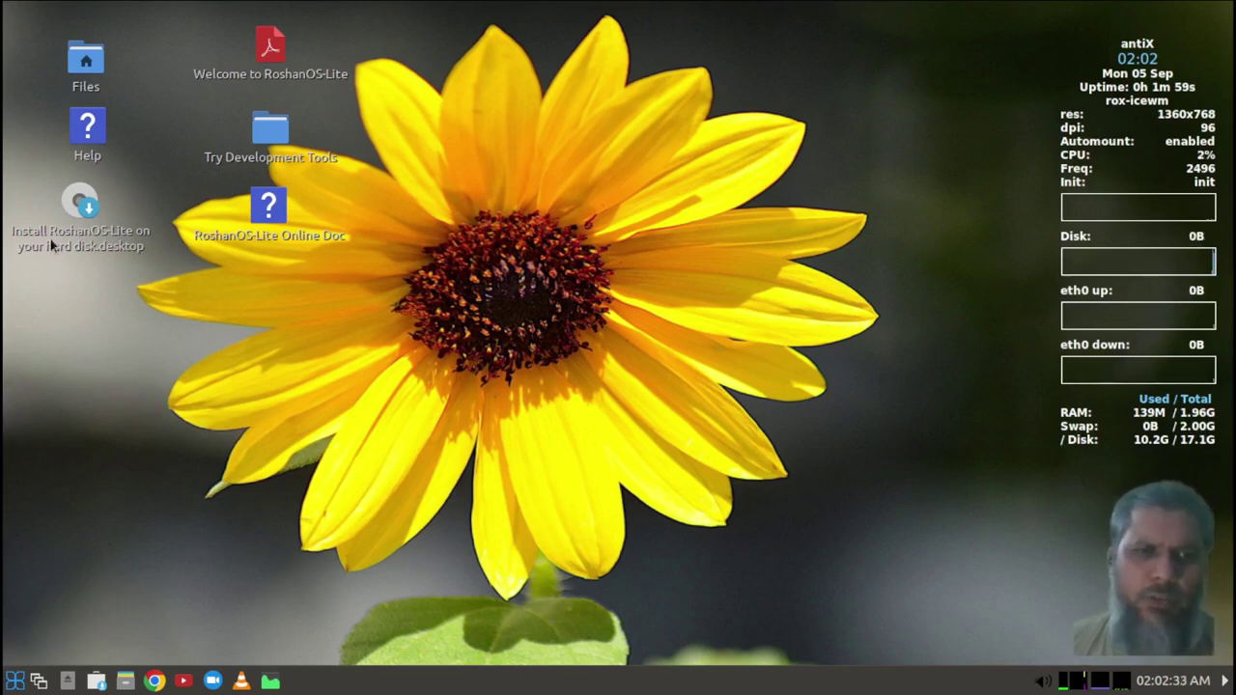
# Remove the Install RoshanOS-Lite on your hard disk shortcut from the desktop.
pyautogui.rightClick(95, 239)
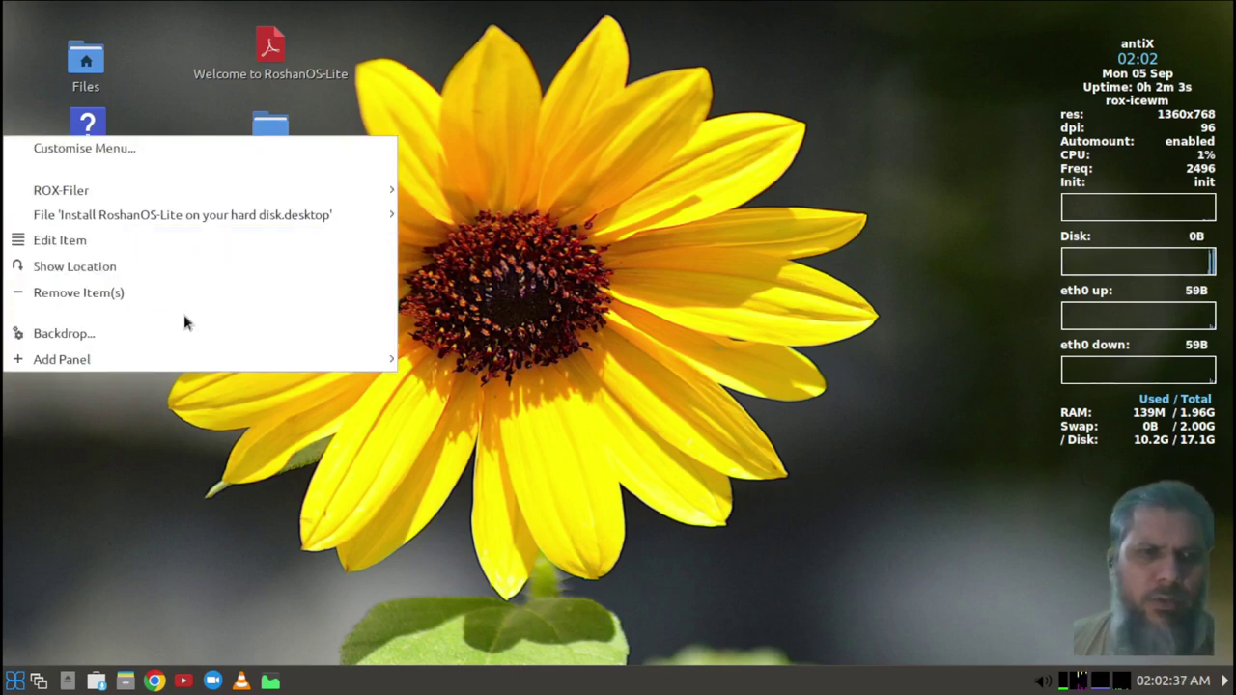
pyautogui.click(145, 293)
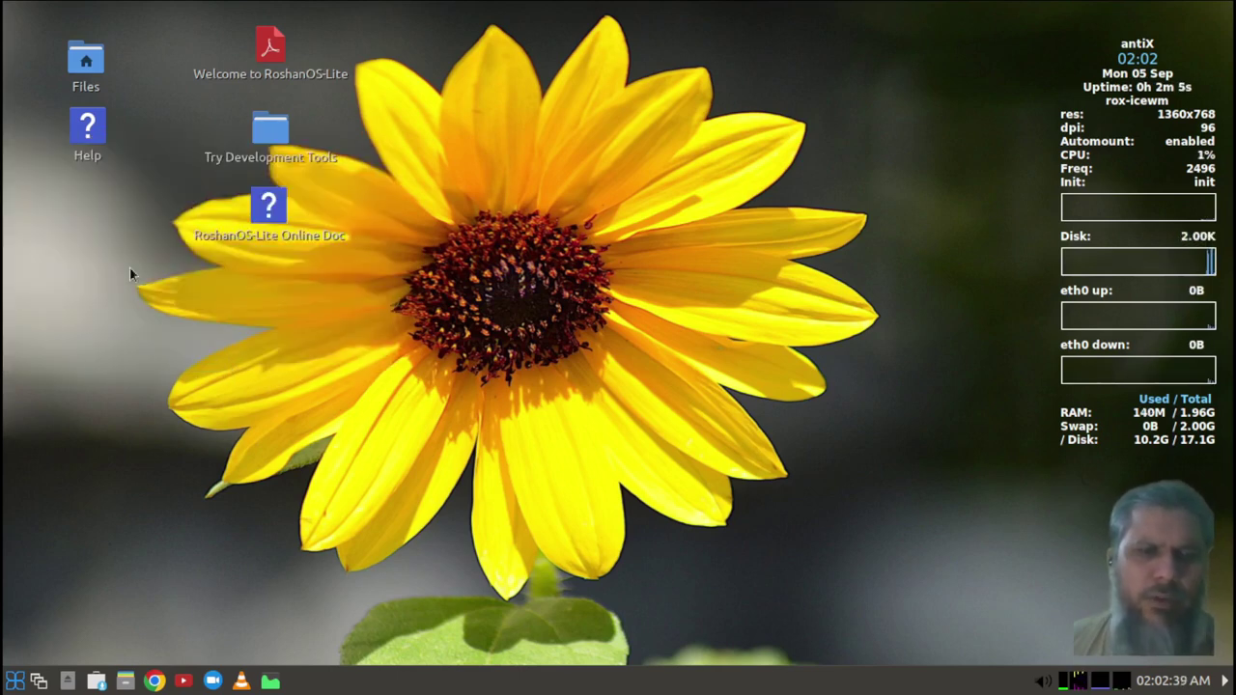
# Read the Installation Procedure section of the Welcome to RoshanOS-Lite document, then minimise the viewer.
pyautogui.click(270, 43)
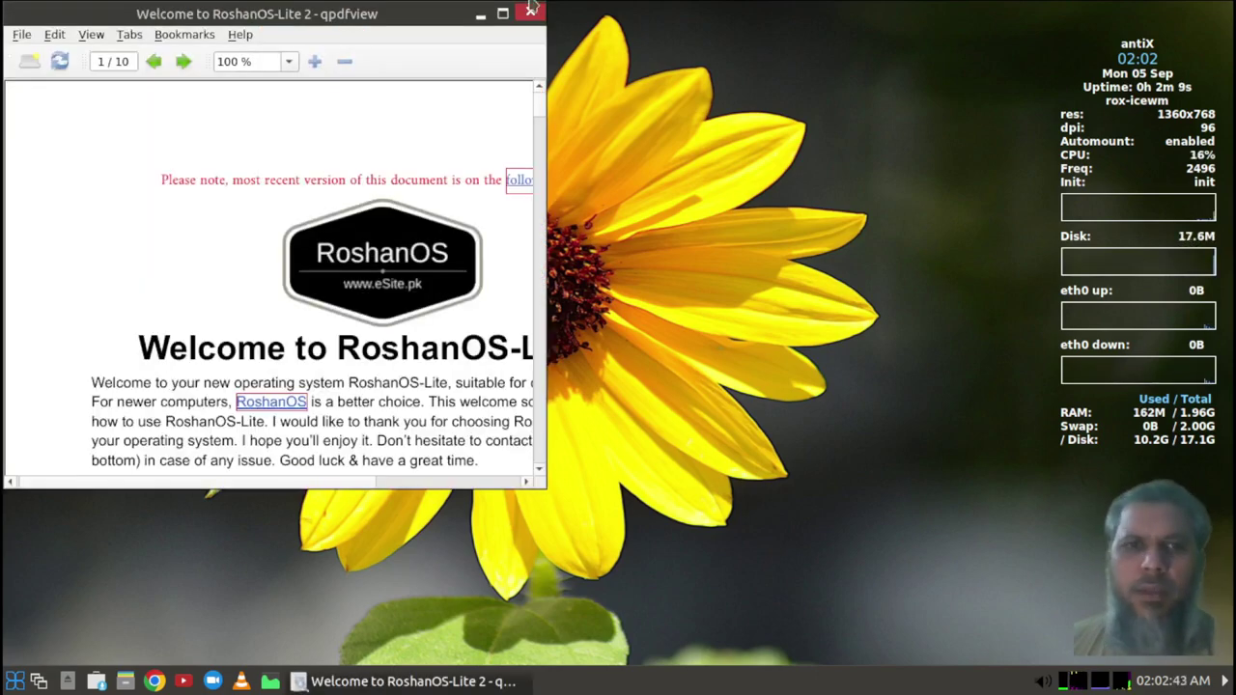
pyautogui.click(502, 13)
pyautogui.scroll(-6, 521, 386)
pyautogui.scroll(-3, 476, 390)
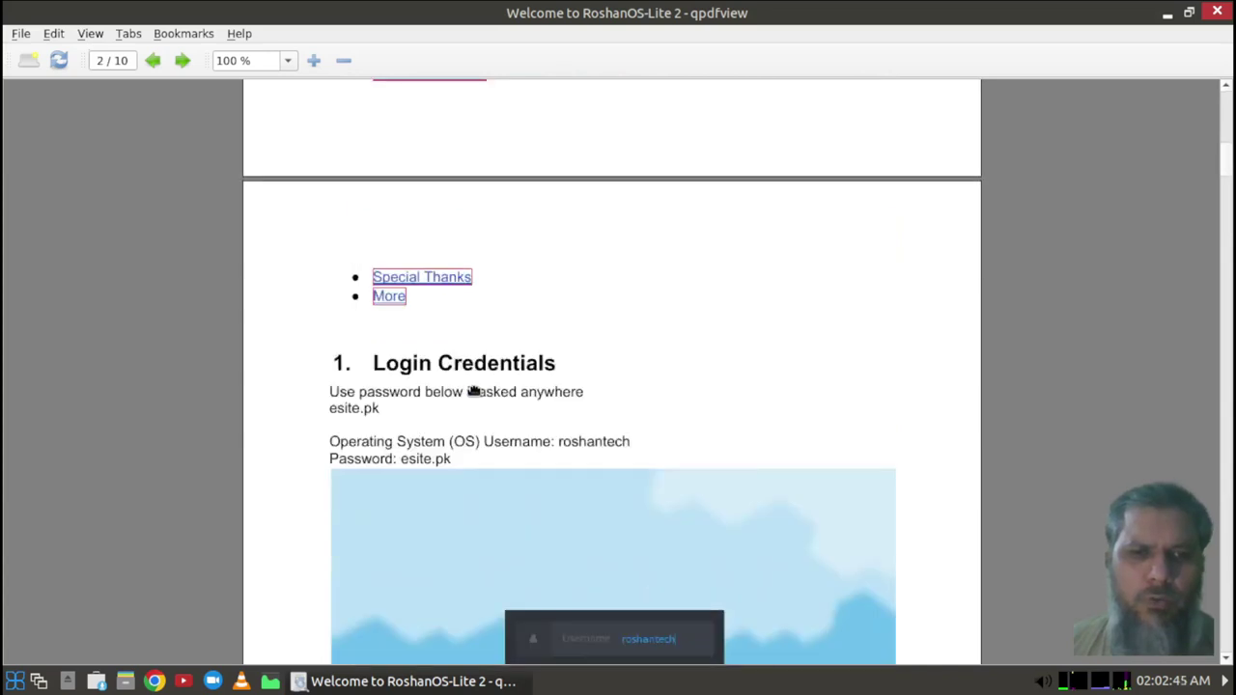
pyautogui.scroll(3, 473, 367)
pyautogui.click(399, 315)
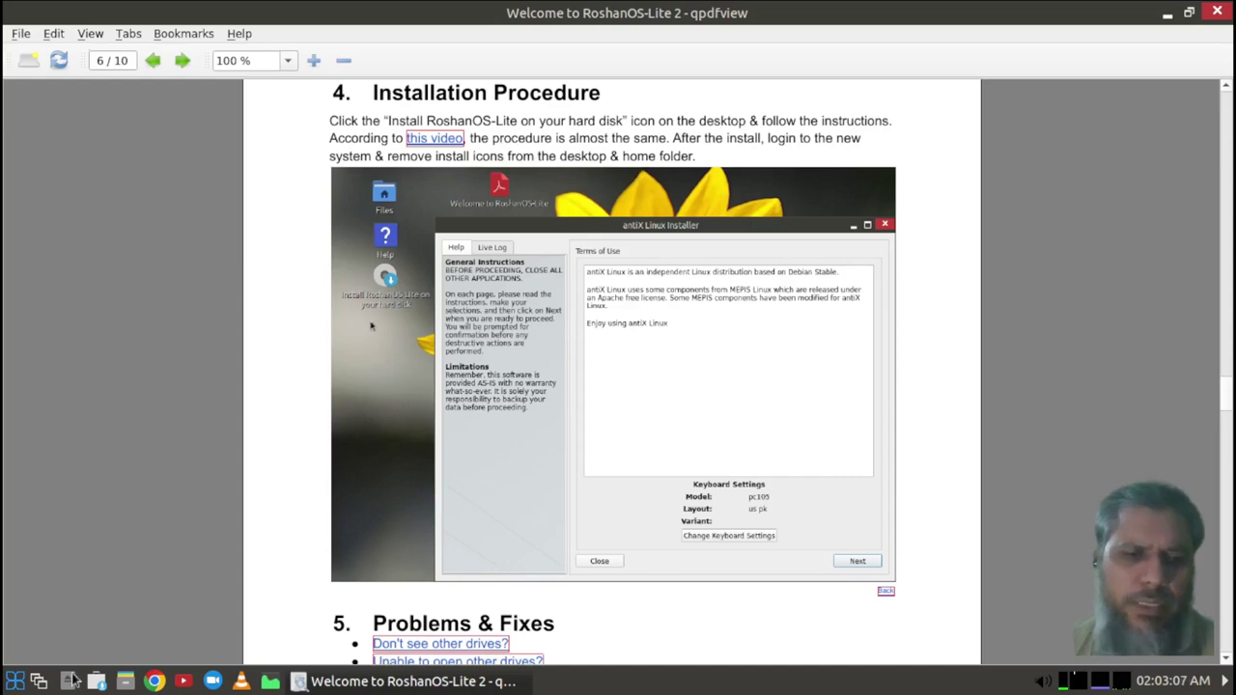
pyautogui.click(371, 682)
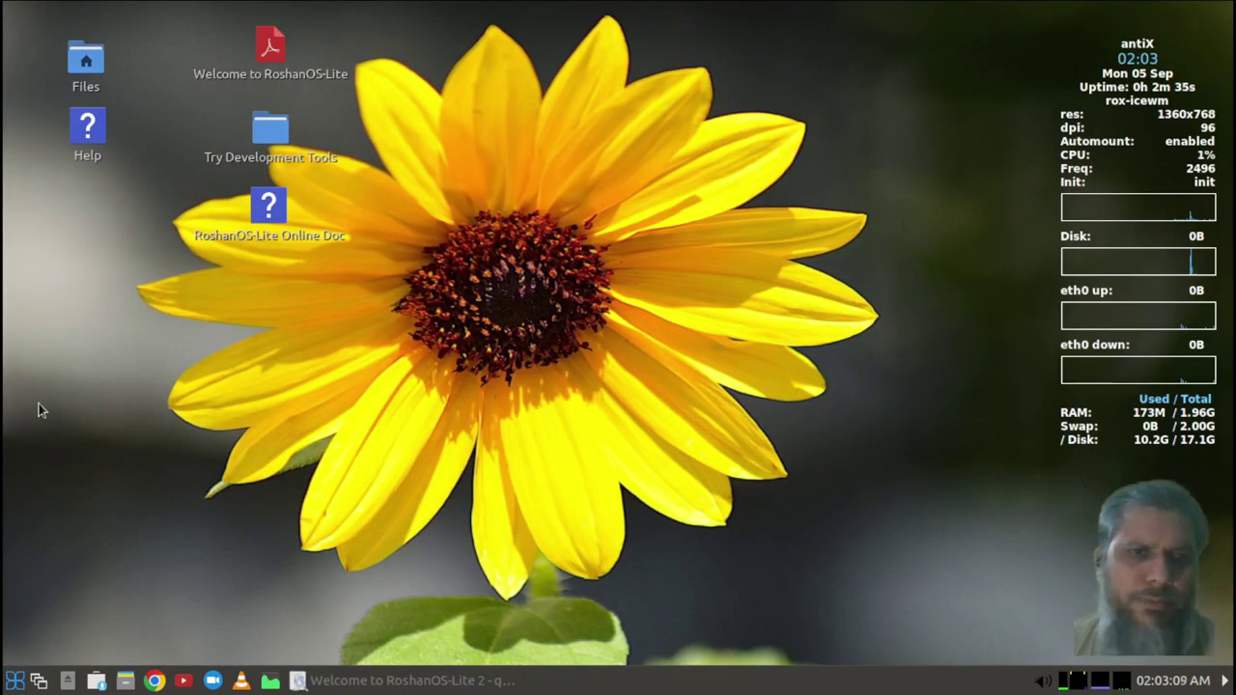
# Delete the Install RoshanOS-Lite on your hard disk.desktop file from the home folder and close the file manager.
pyautogui.click(85, 65)
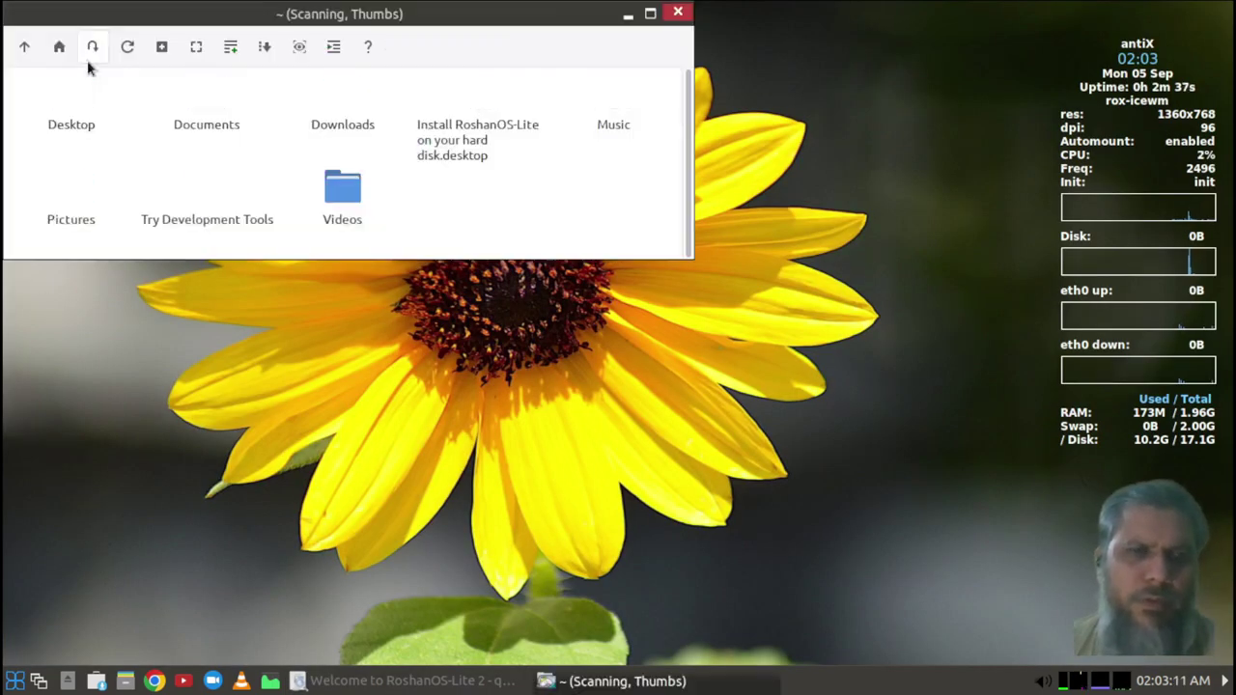
pyautogui.rightClick(473, 119)
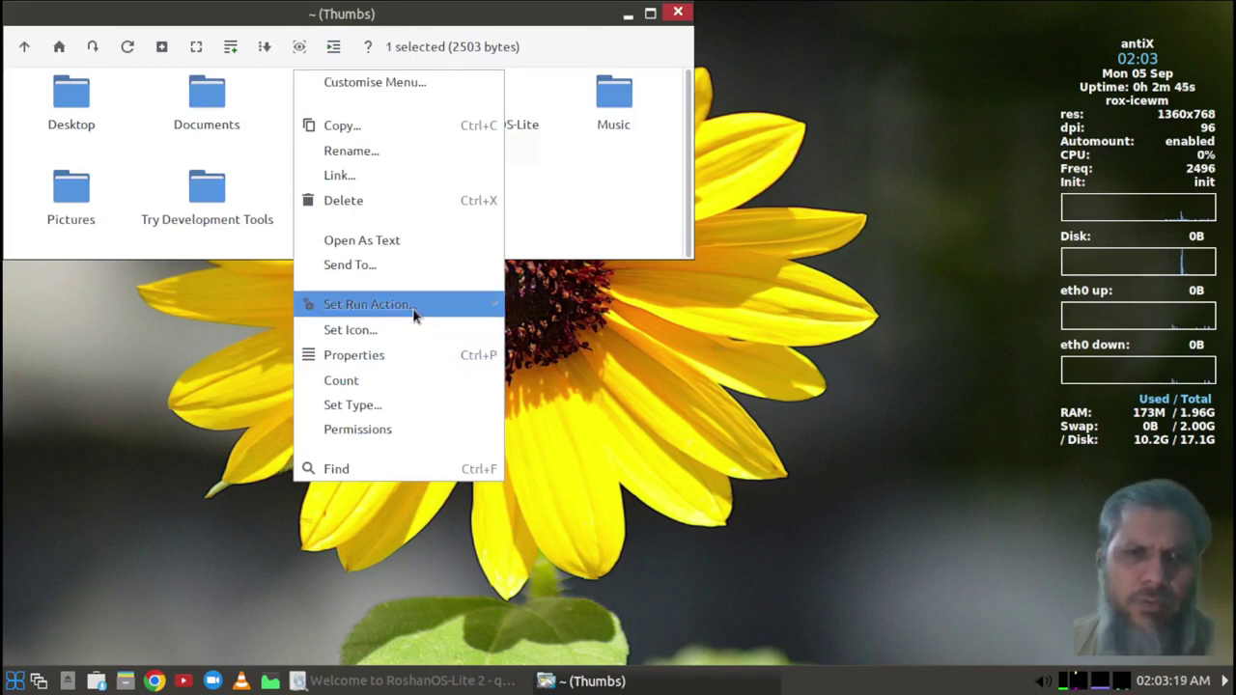
pyautogui.click(393, 200)
pyautogui.moveTo(482, 120); pyautogui.dragTo(501, 297)
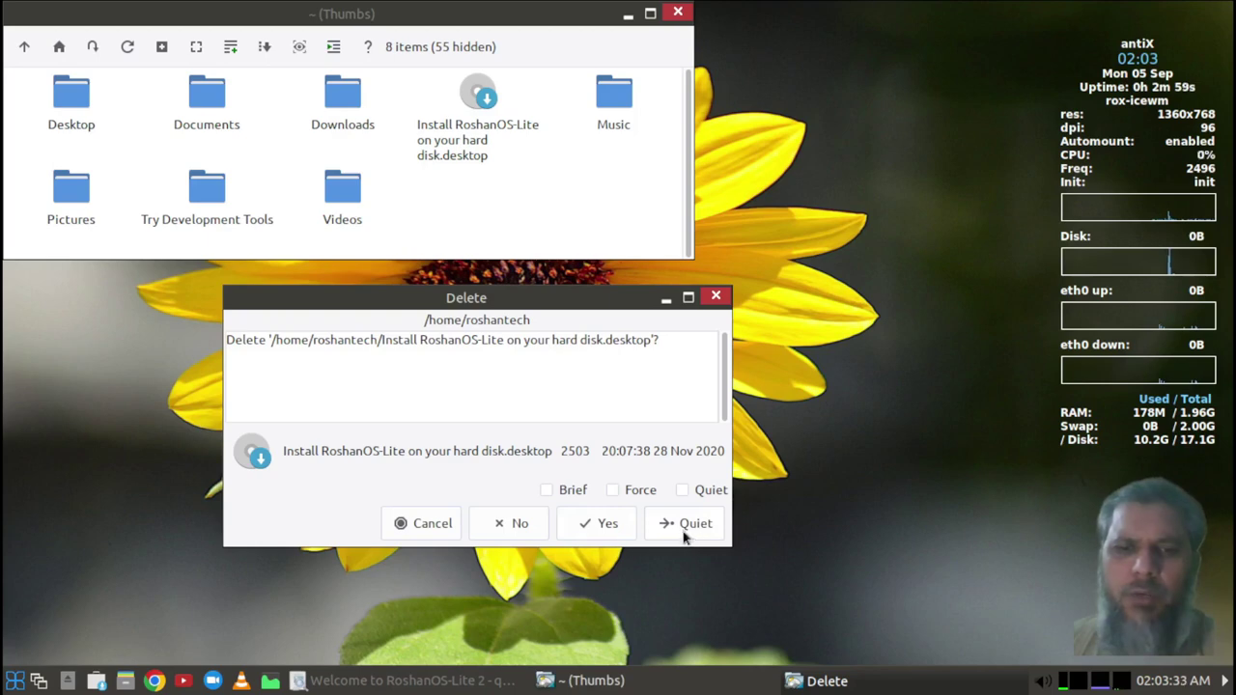
pyautogui.click(607, 525)
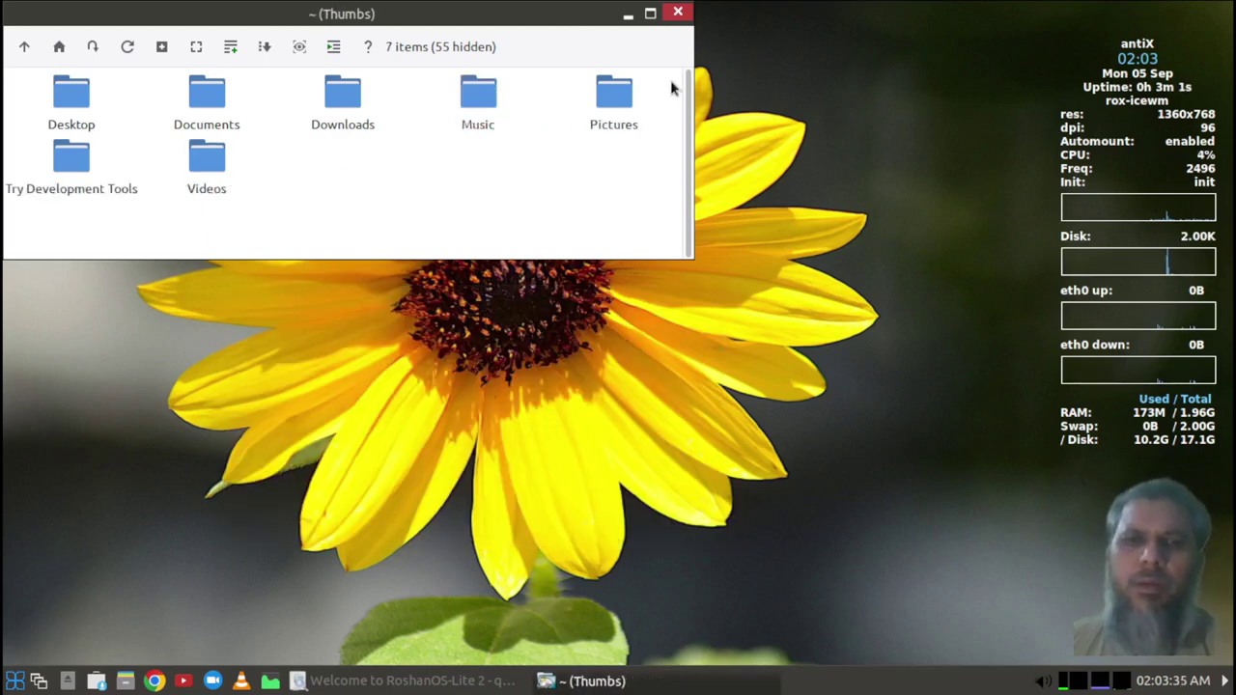
pyautogui.click(678, 12)
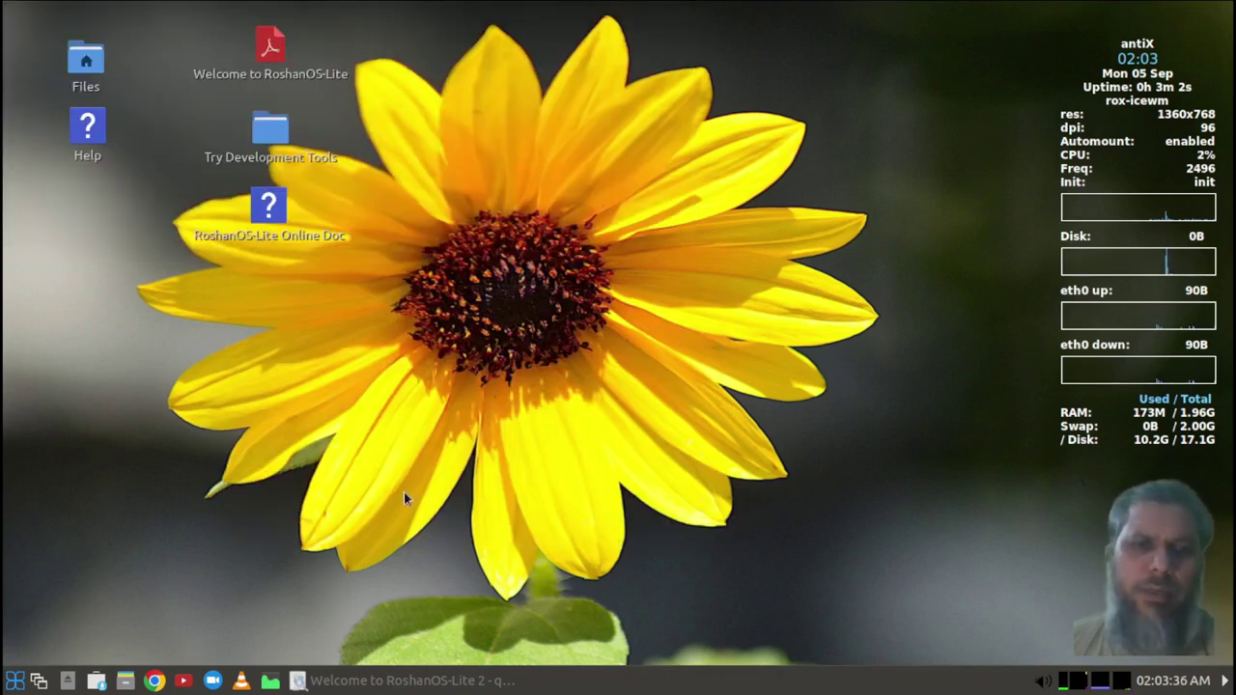
# Glance at the Welcome to RoshanOS-Lite document, then open the Try Development Tools folder and move its window toward the screen's centre.
pyautogui.click(398, 681)
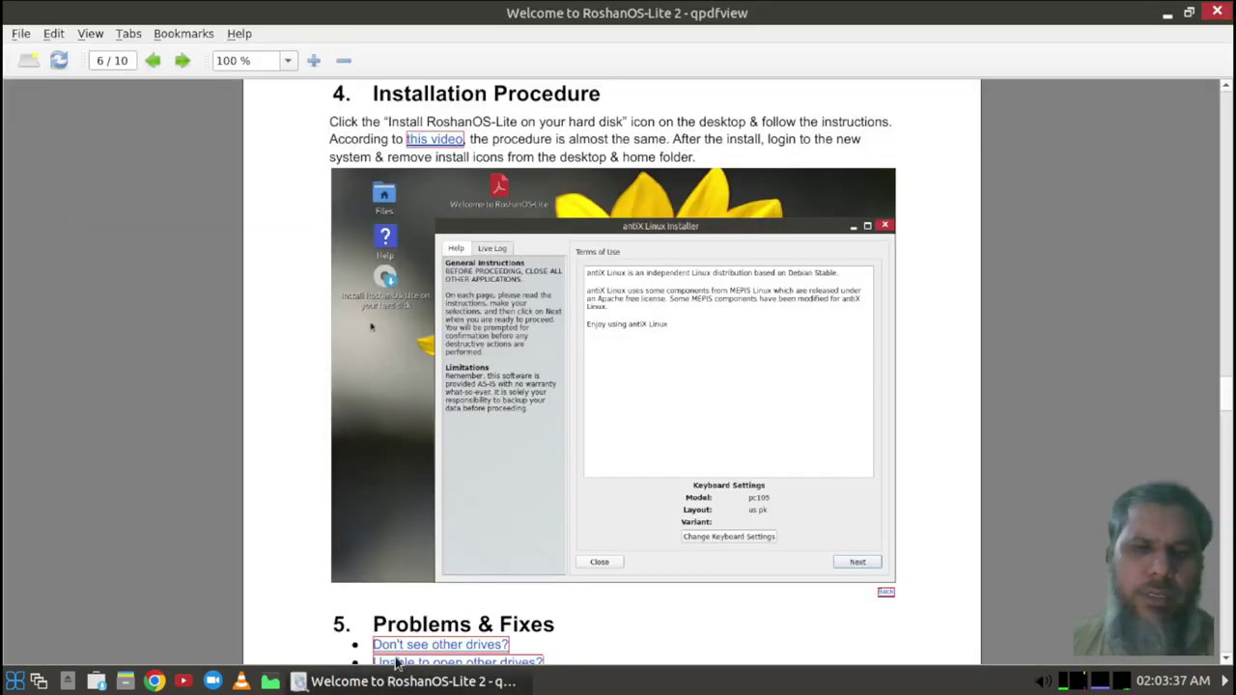
pyautogui.click(1167, 13)
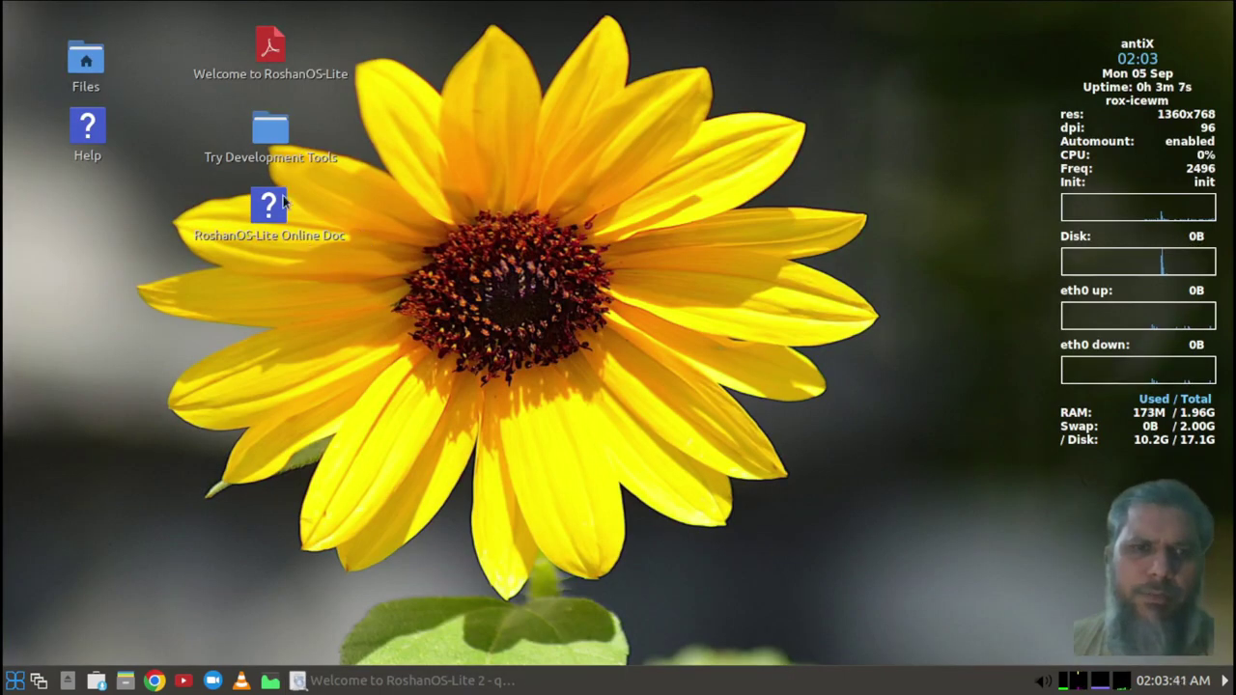
pyautogui.click(268, 138)
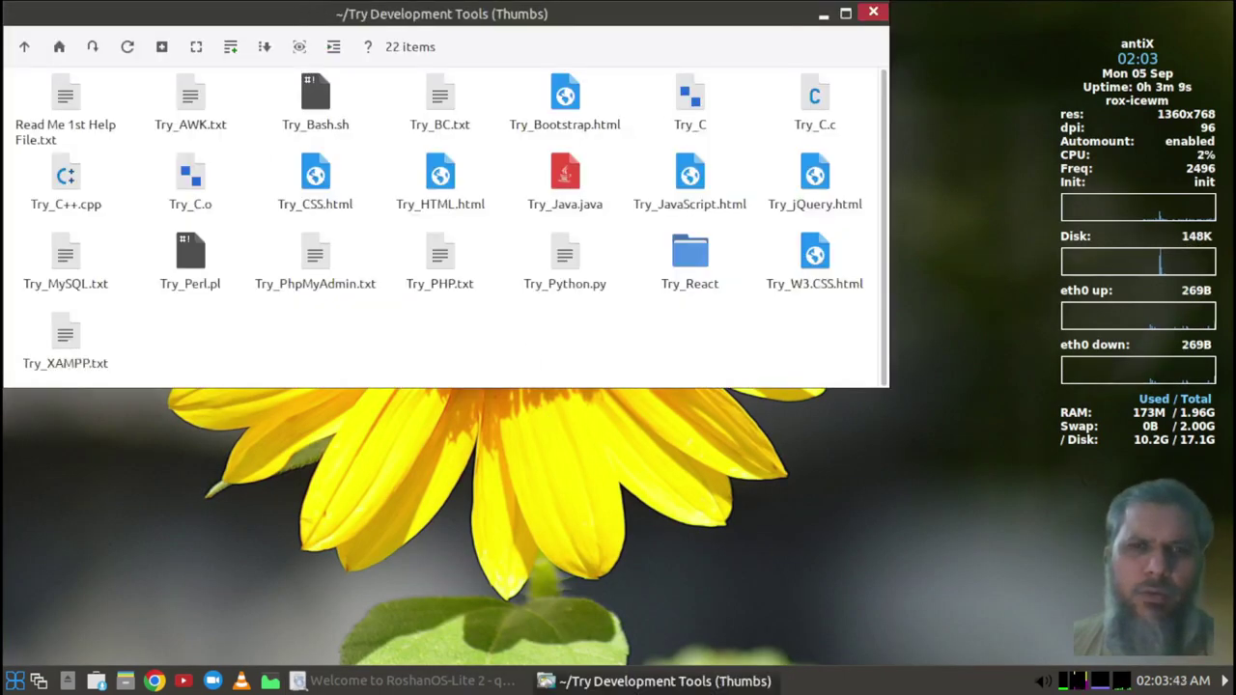
pyautogui.moveTo(529, 16); pyautogui.dragTo(693, 58)
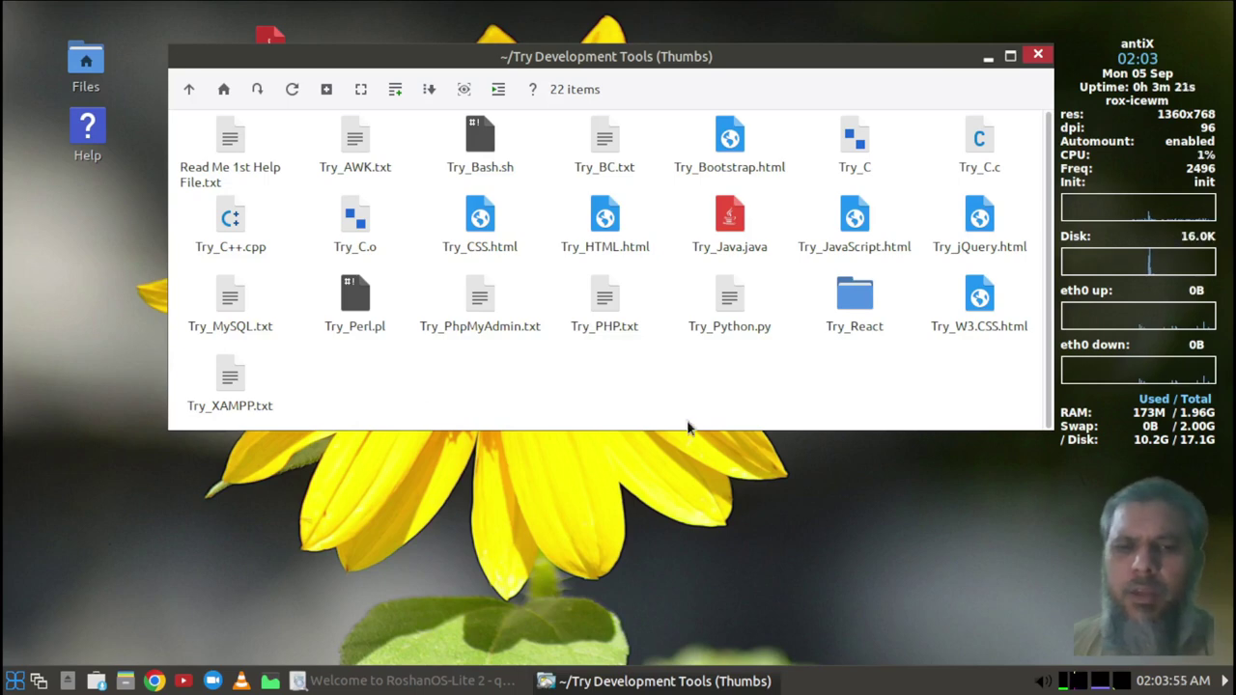
# Open Try_Python.py in the default text editor, review its comments and print statement, and close it.
pyautogui.click(728, 317)
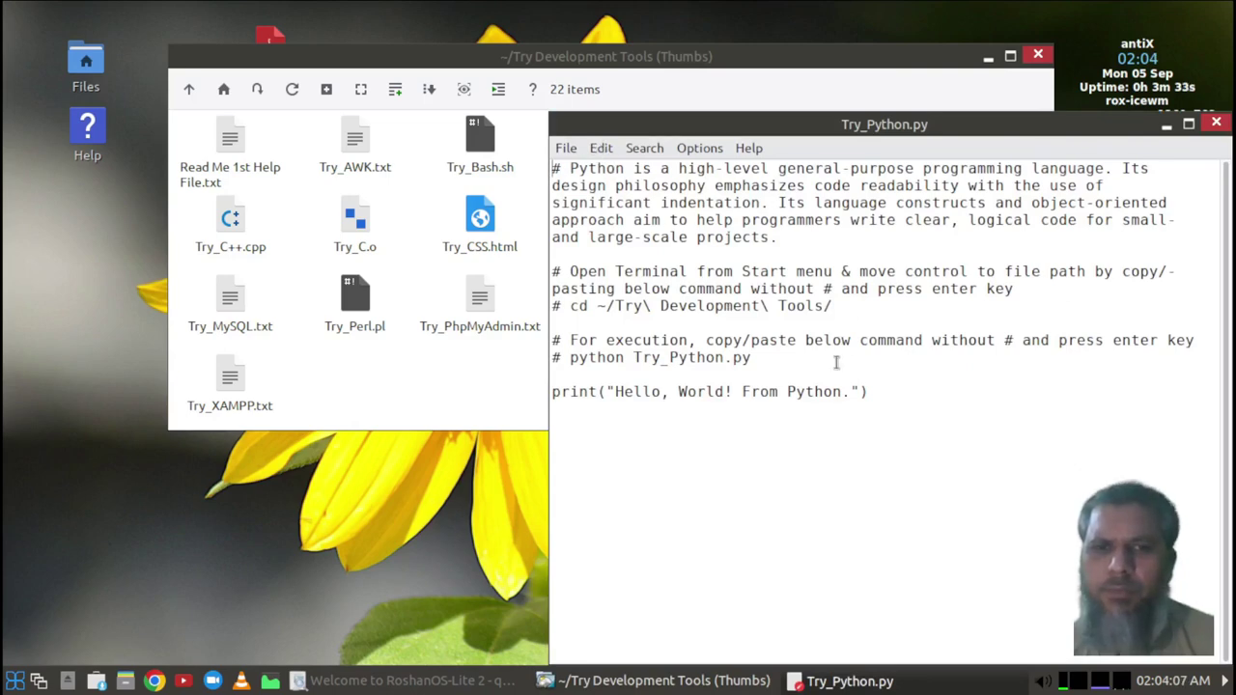
pyautogui.moveTo(887, 388); pyautogui.dragTo(556, 170)
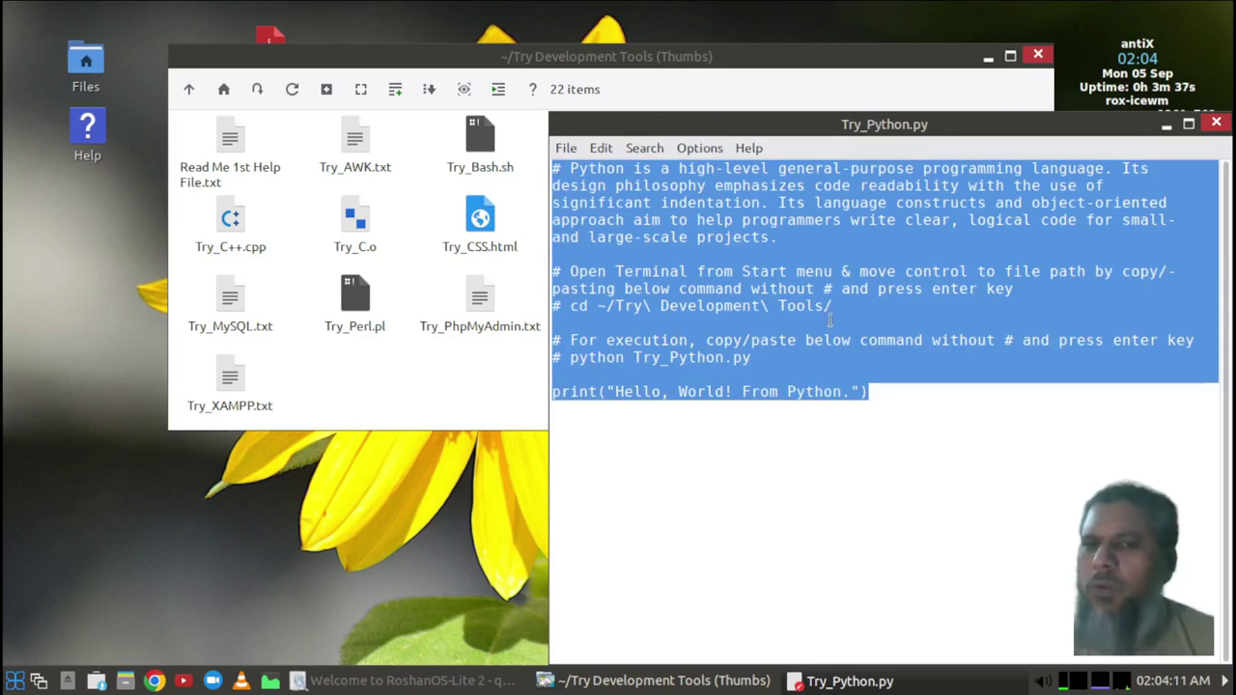
pyautogui.click(1218, 125)
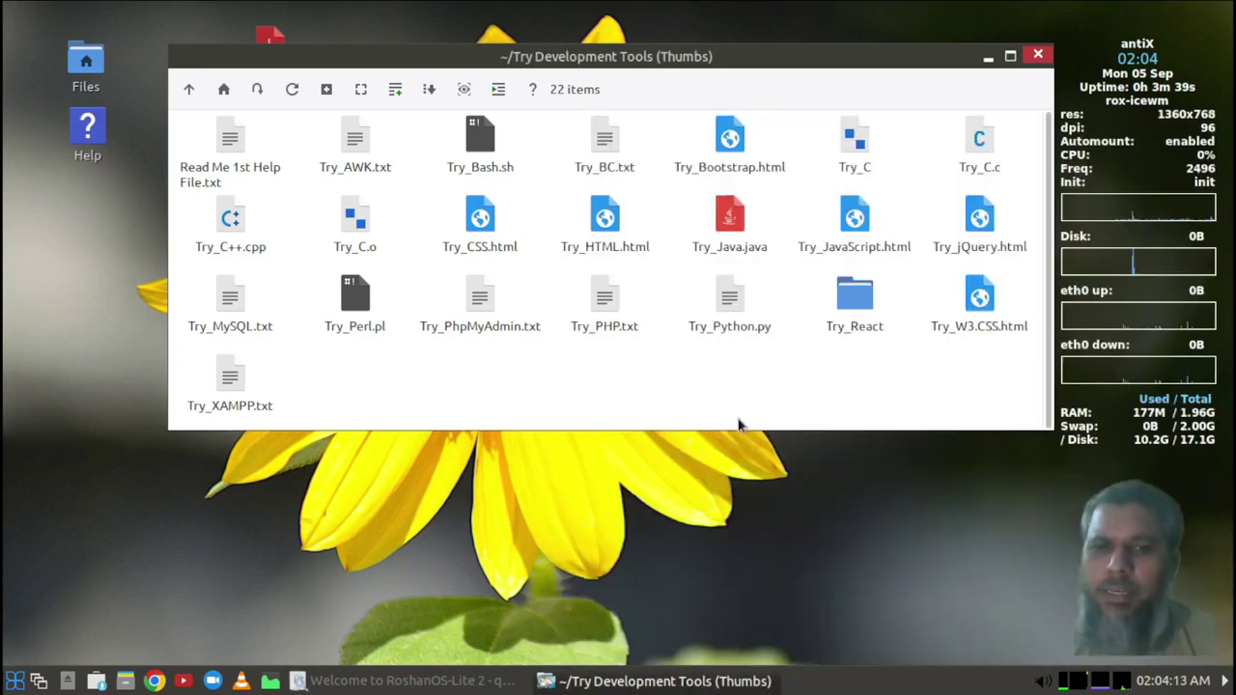
# Open Try_Python.py with Geany, look over its build and execute tools and the print line, and close the editor.
pyautogui.rightClick(728, 319)
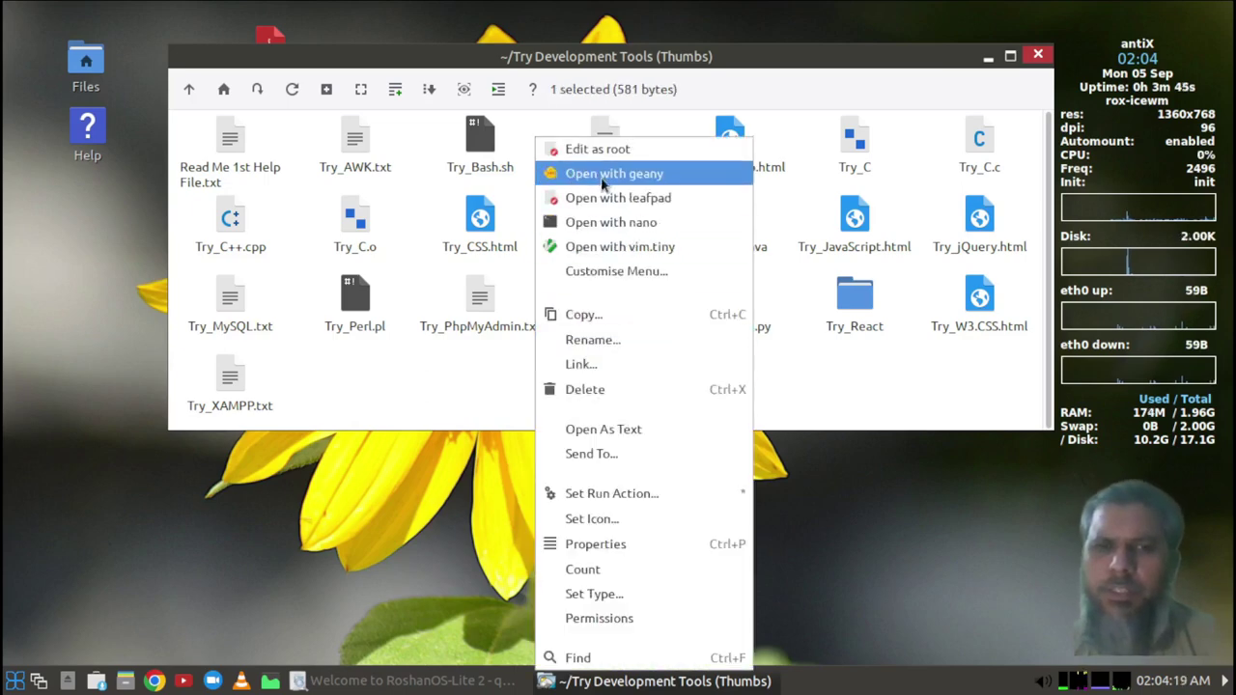
pyautogui.click(574, 176)
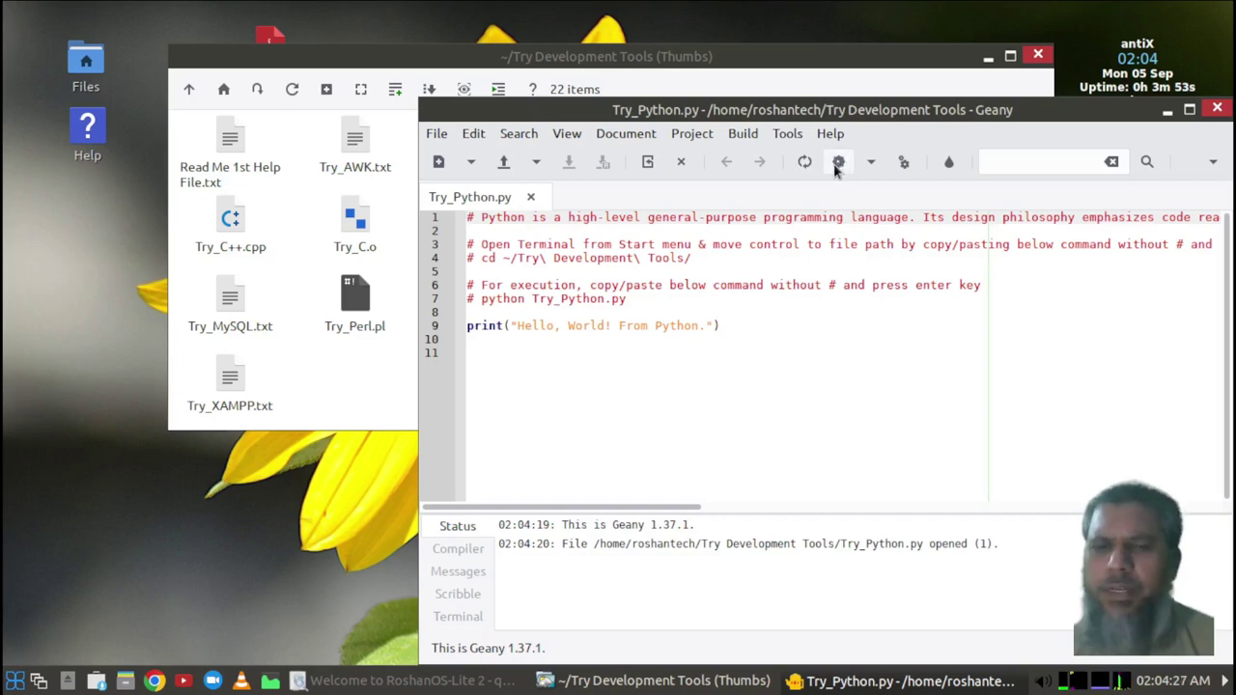
pyautogui.click(903, 164)
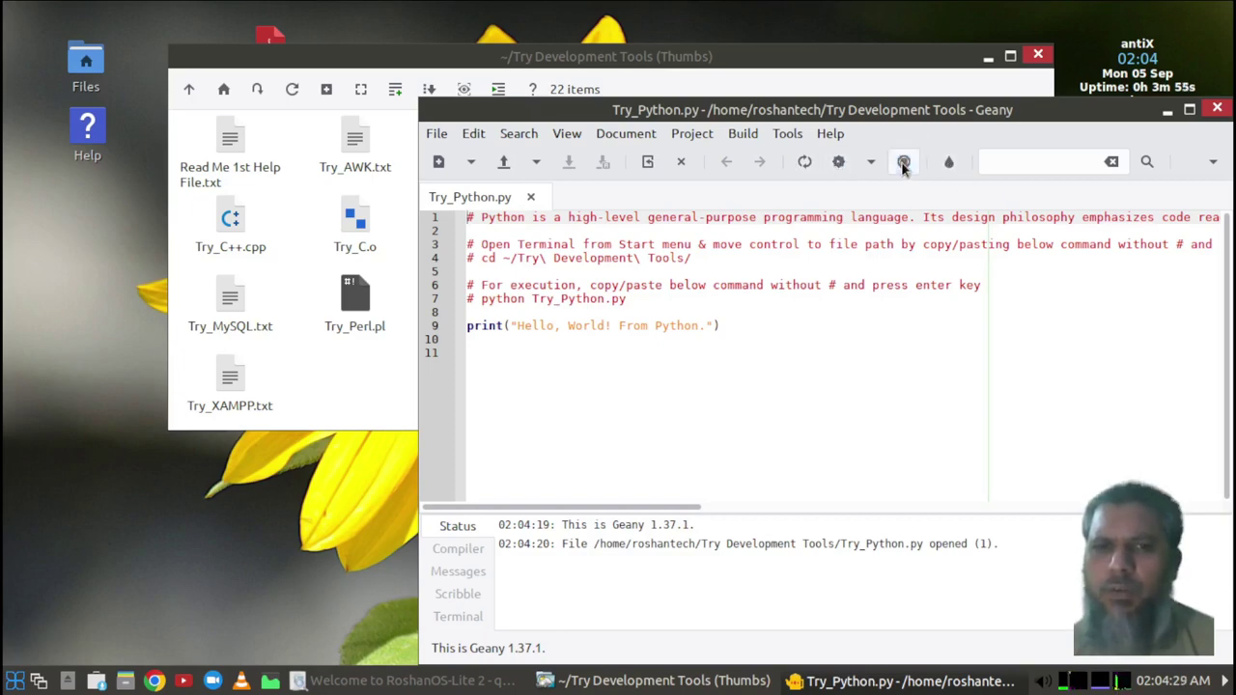
pyautogui.moveTo(16, 208); pyautogui.dragTo(596, 211)
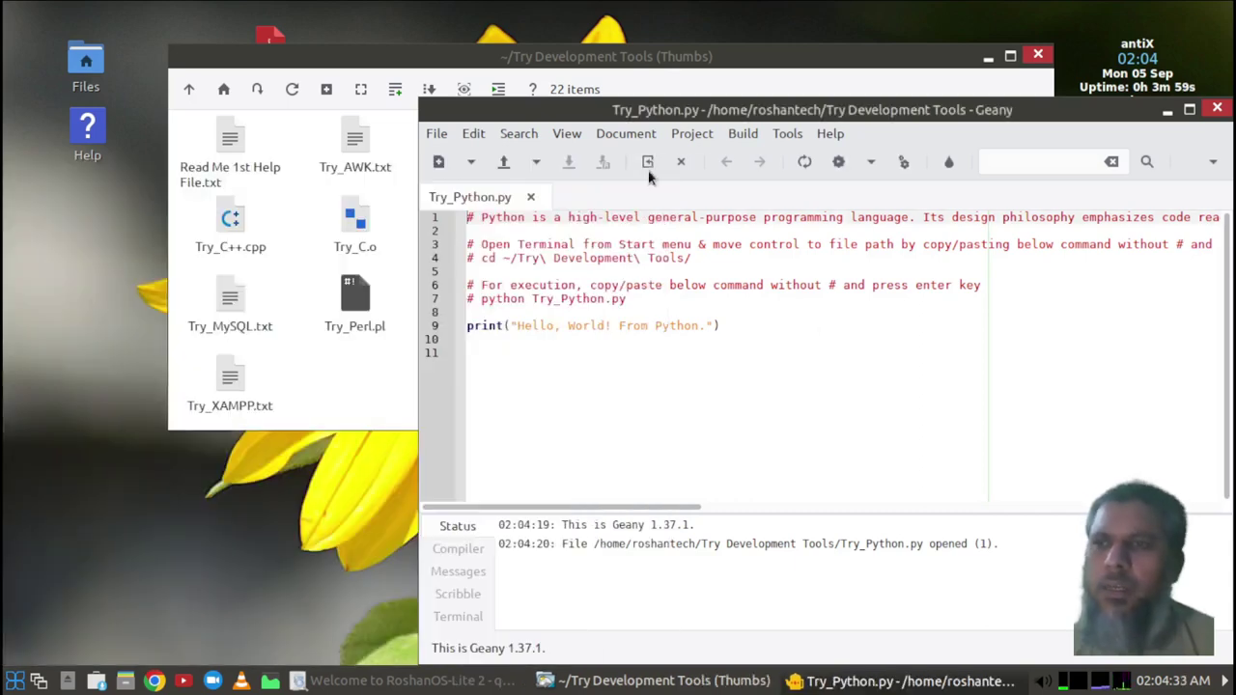
pyautogui.click(653, 170)
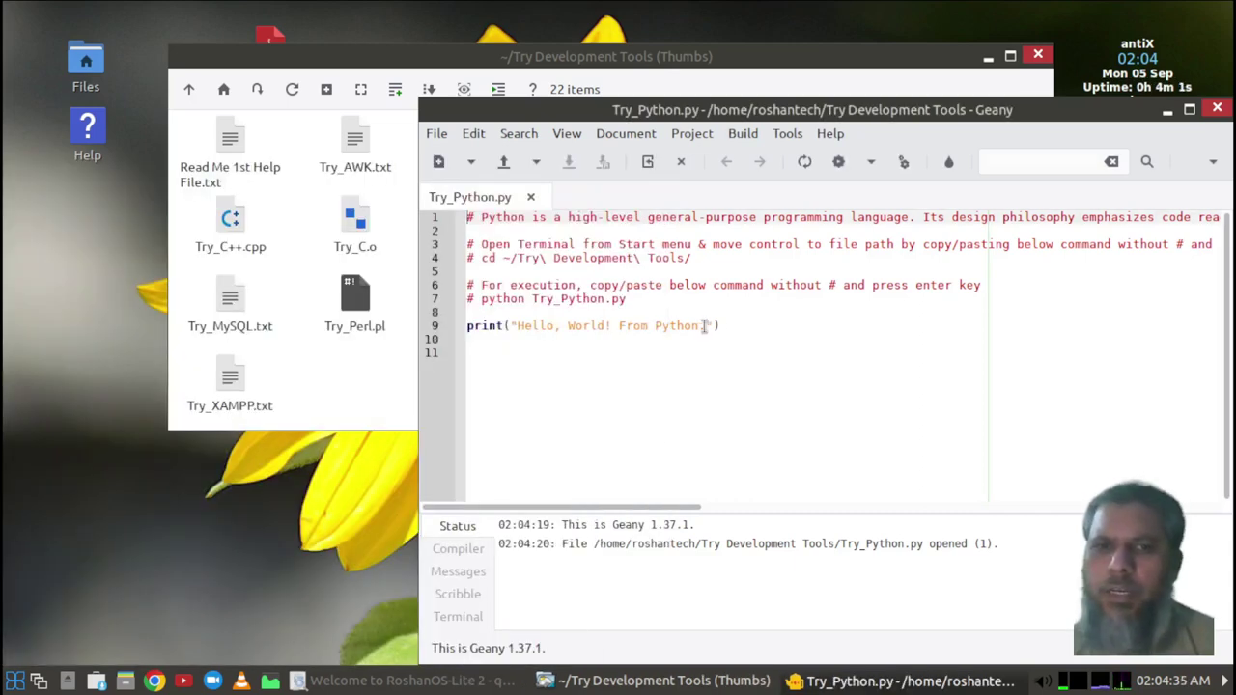
pyautogui.click(728, 326)
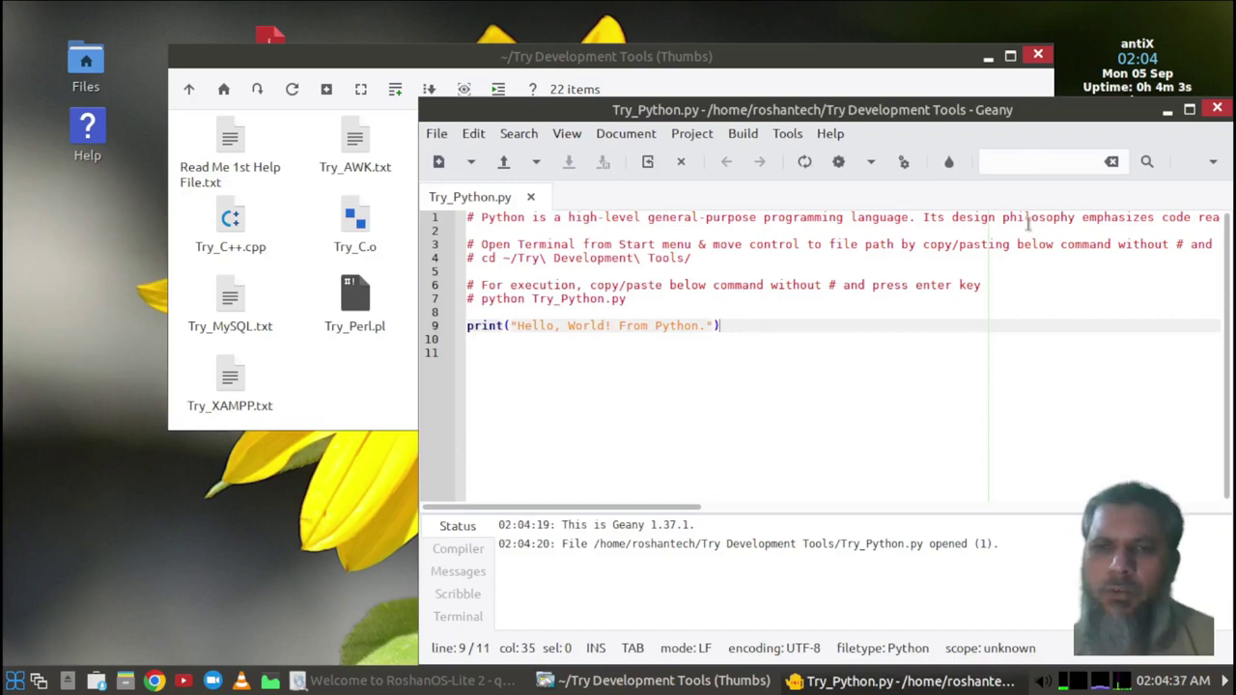
pyautogui.click(1216, 109)
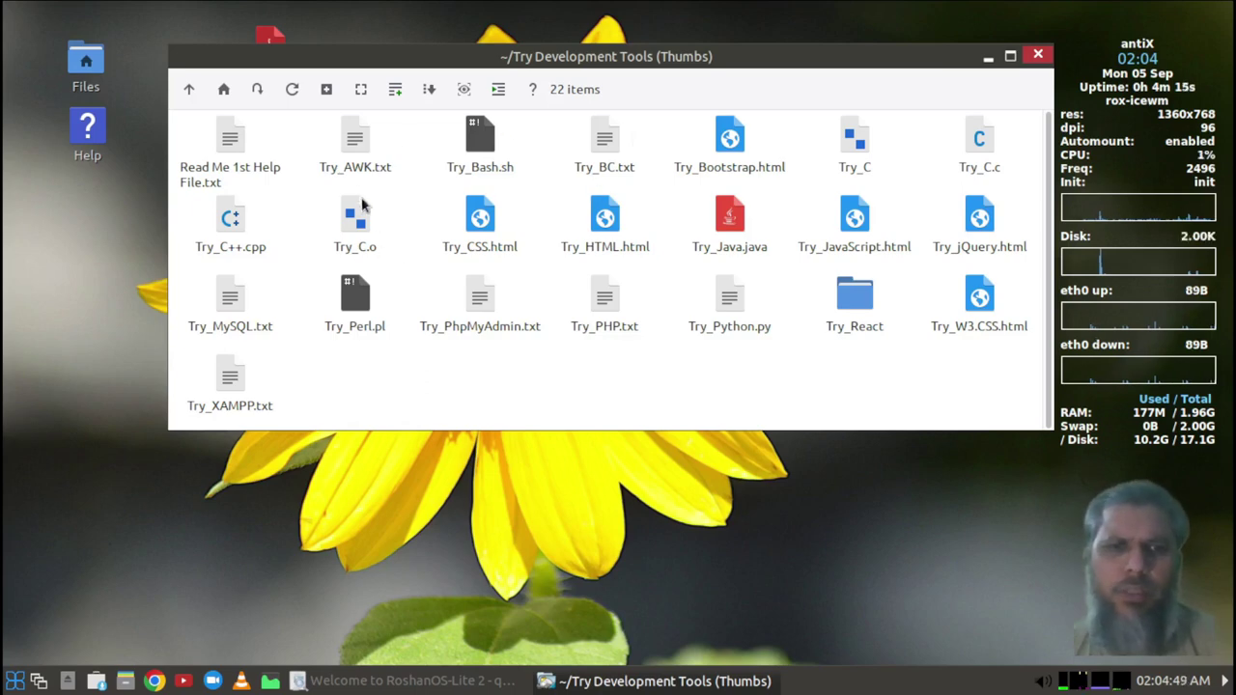
# Open Try_AWK.txt, shift the folder window aside, and read the AWK description and instructions.
pyautogui.click(356, 145)
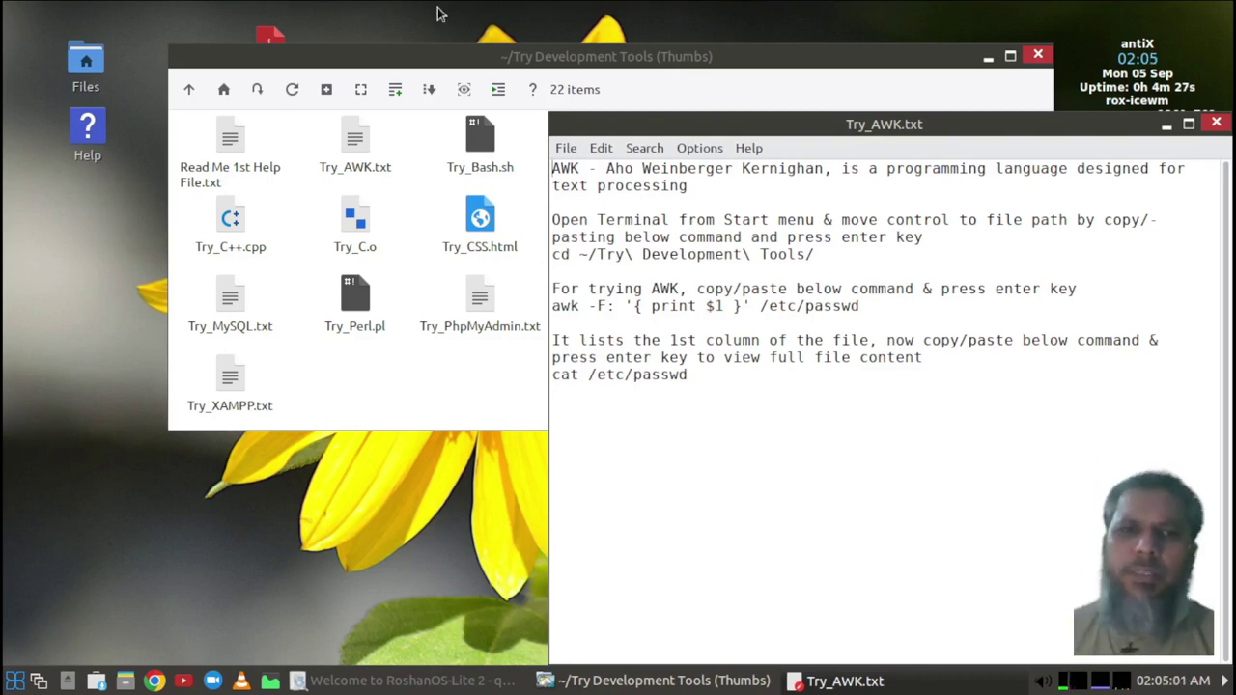
pyautogui.moveTo(447, 56); pyautogui.dragTo(320, 30)
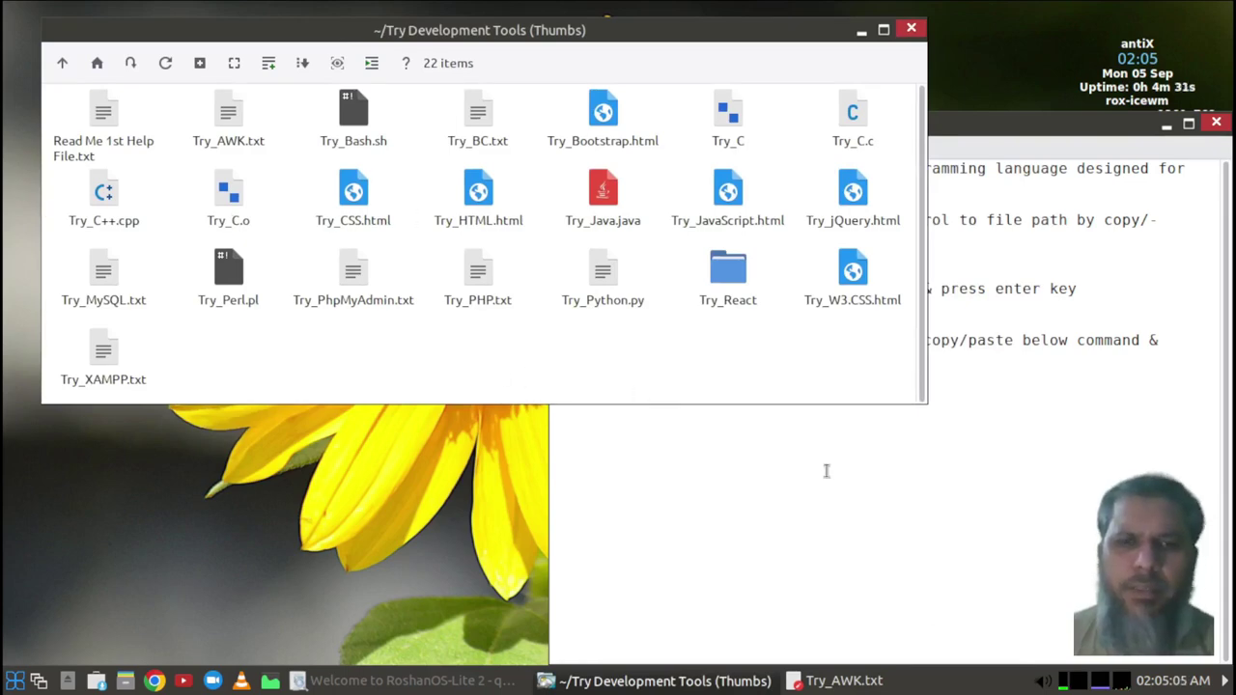
pyautogui.click(823, 472)
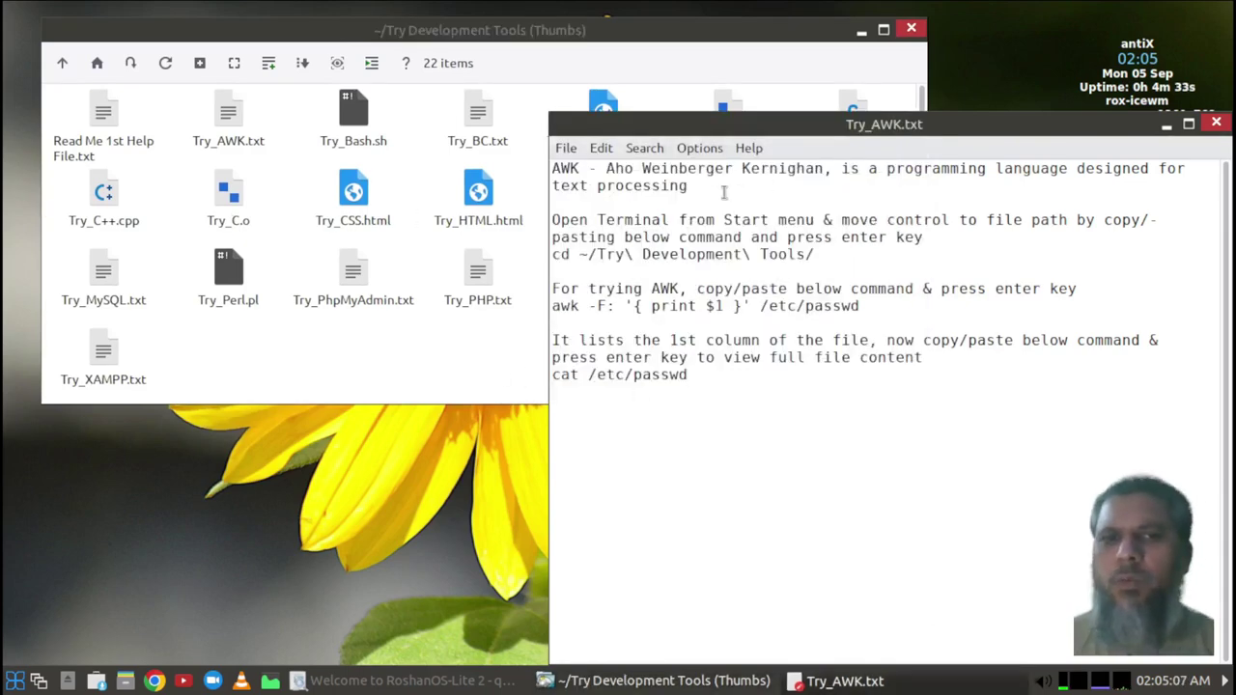
pyautogui.moveTo(697, 193); pyautogui.dragTo(536, 153)
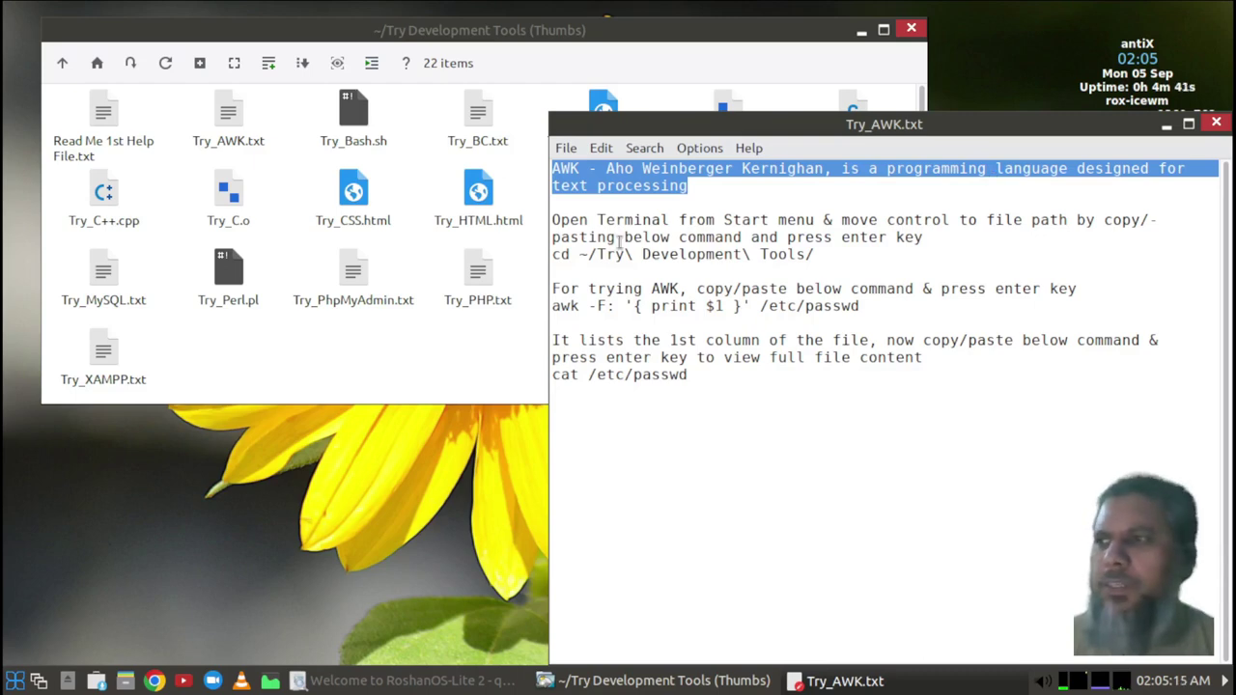
pyautogui.click(576, 219)
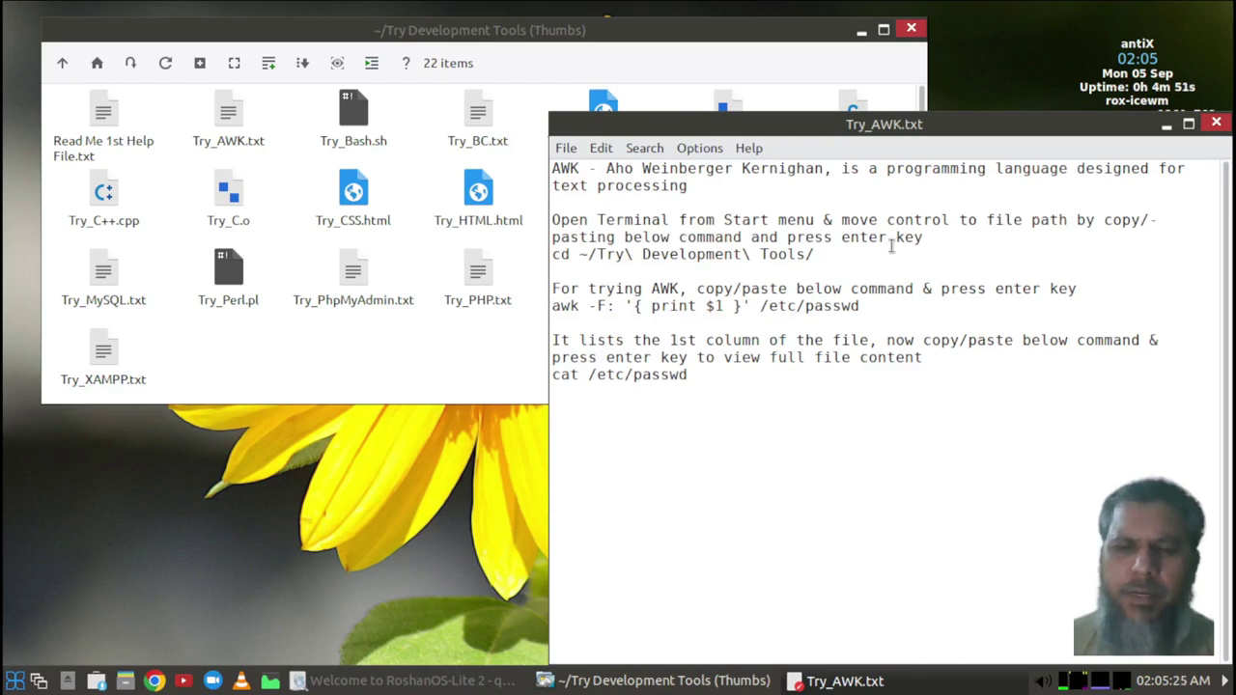
# Open a terminal as the instructions direct and bring Try_AWK.txt back to the front.
pyautogui.moveTo(661, 220); pyautogui.dragTo(733, 220)
pyautogui.click(11, 678)
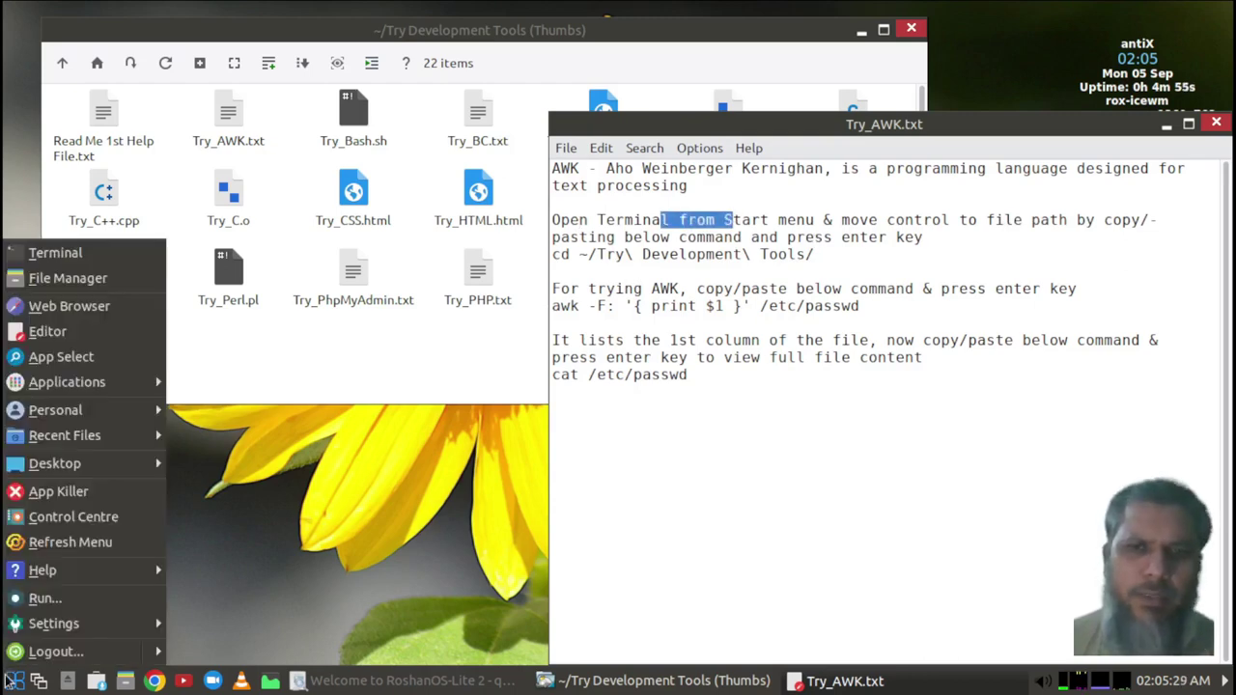
pyautogui.click(42, 257)
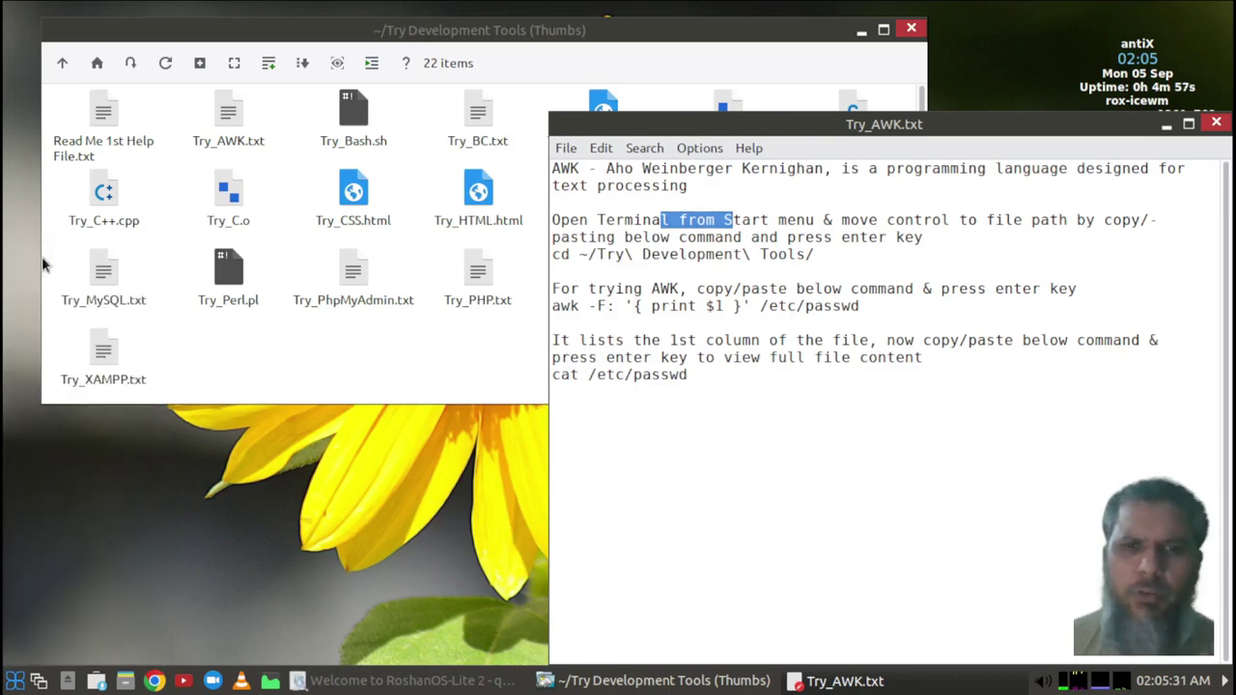
pyautogui.click(879, 403)
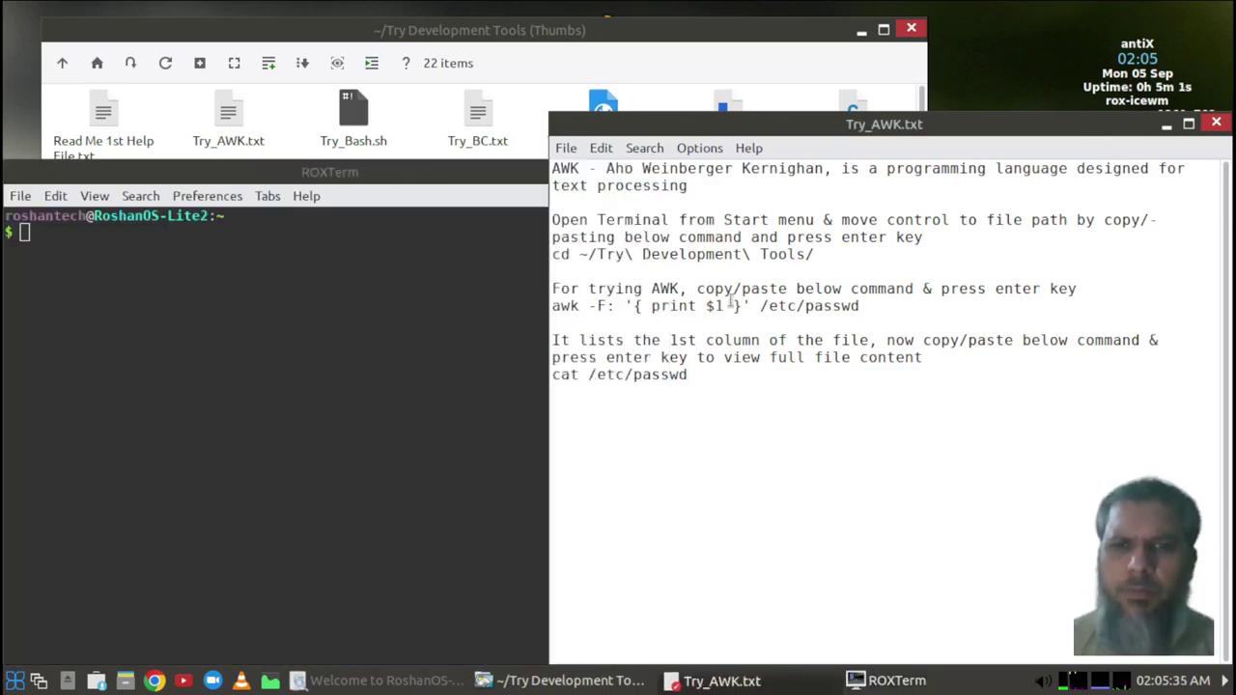
# Copy the command cd ~/Try\ Development\ Tools/ from Try_AWK.txt, run it in the terminal, and check the folder path in the prompt.
pyautogui.tripleClick(608, 251)
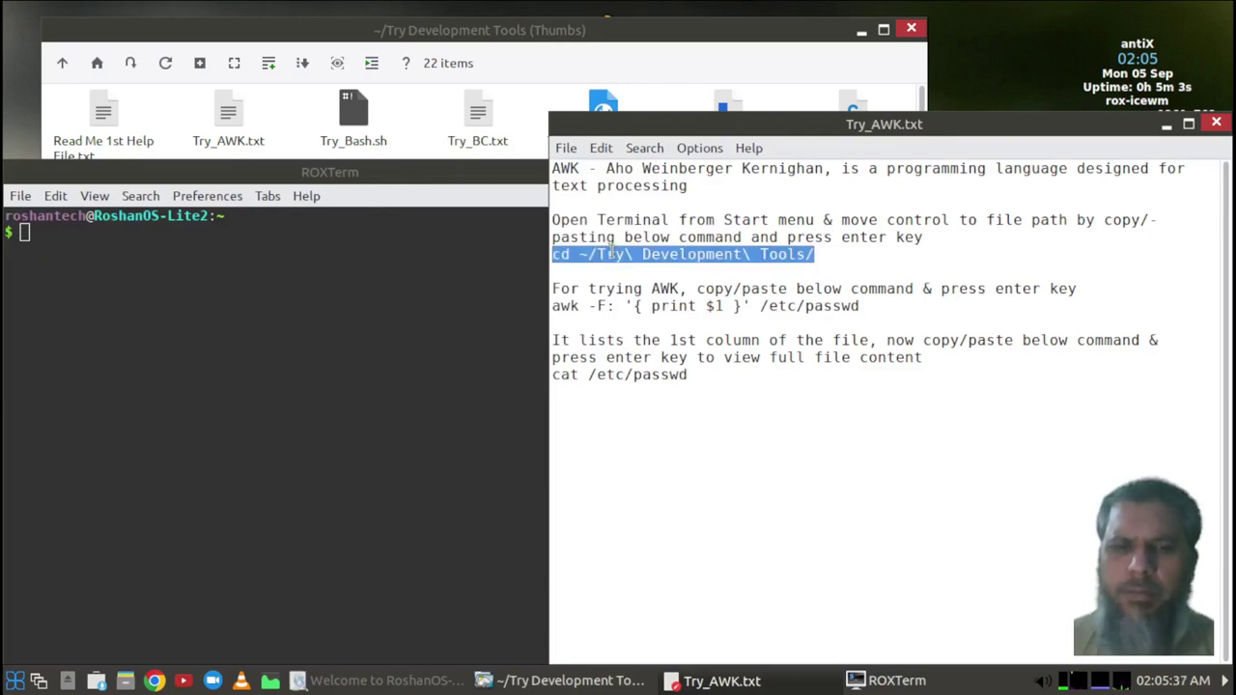
pyautogui.rightClick(630, 254)
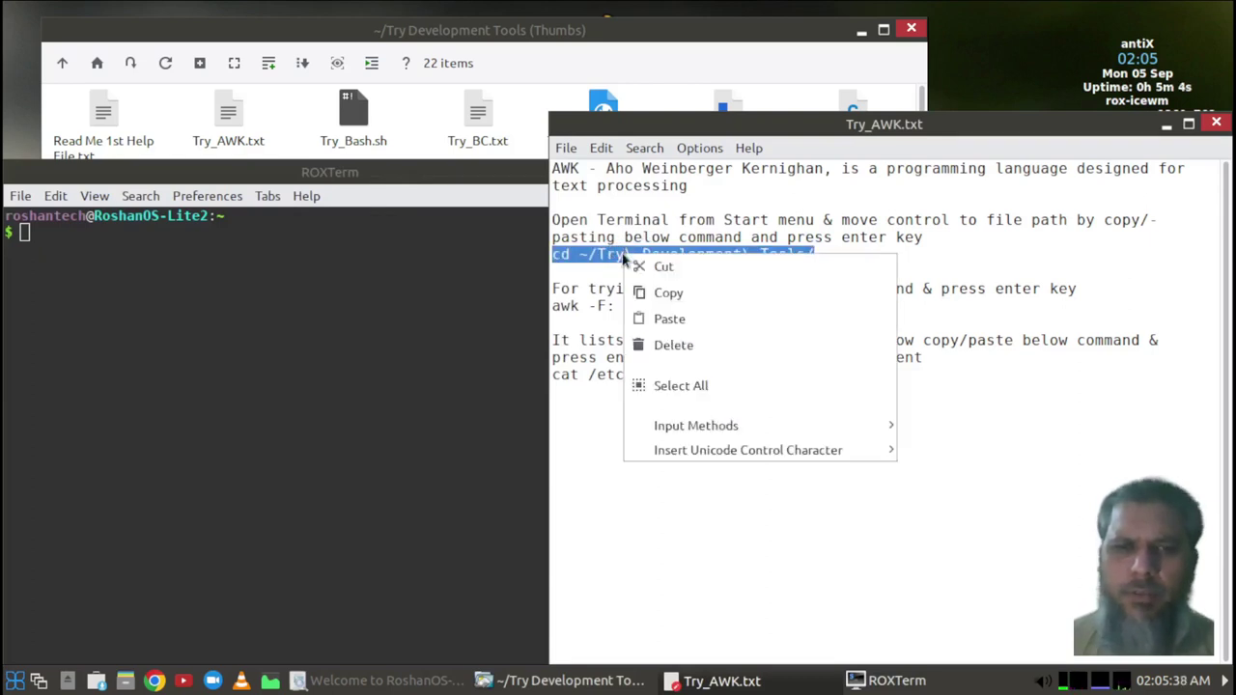
pyautogui.click(674, 293)
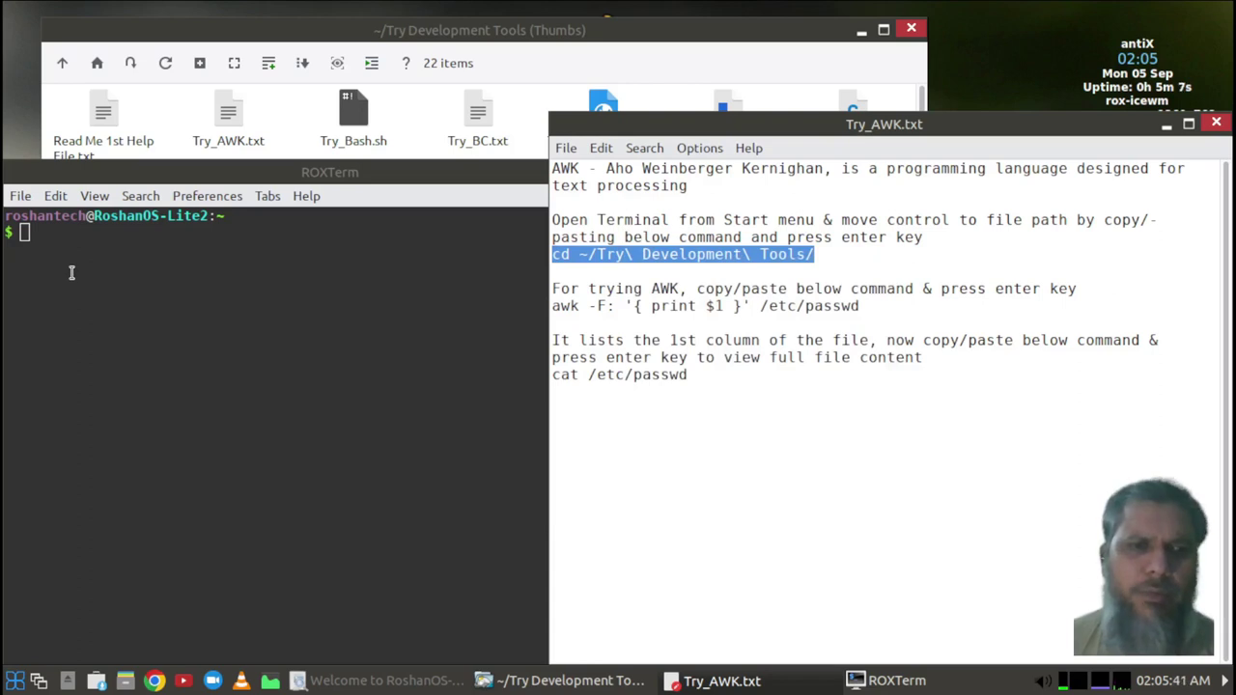
pyautogui.click(67, 253)
pyautogui.rightClick(60, 253)
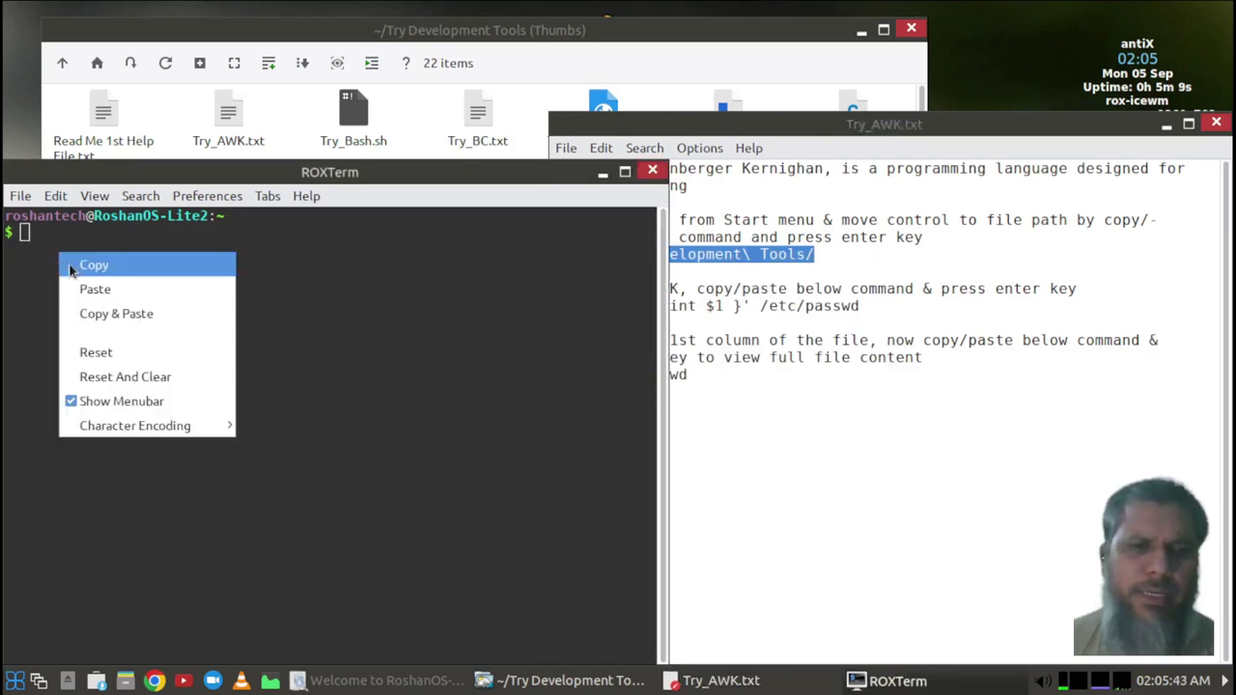
pyautogui.click(102, 287)
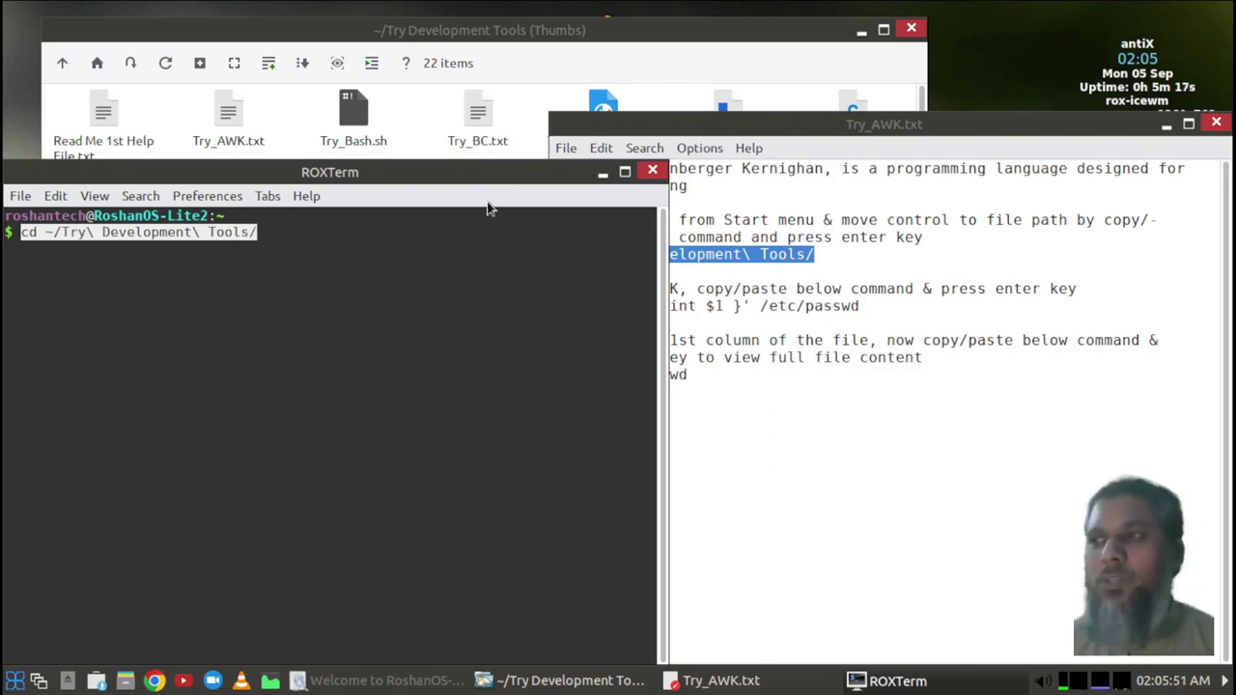
pyautogui.press('Return')
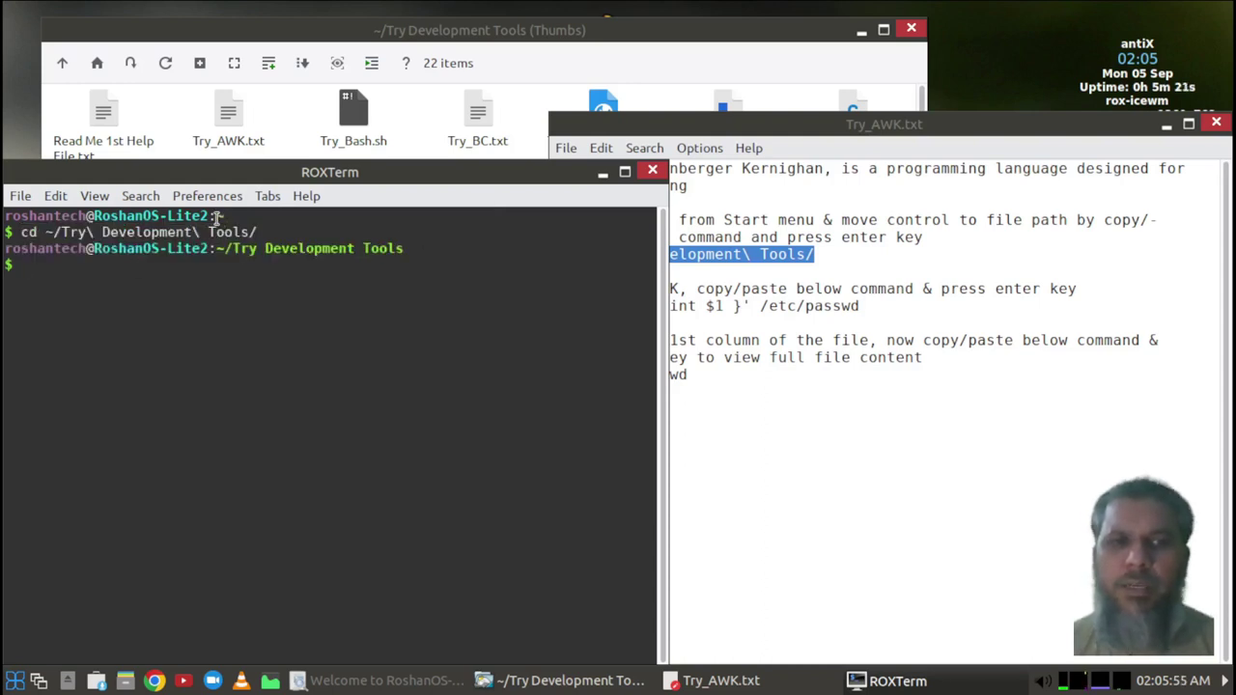
pyautogui.moveTo(226, 248); pyautogui.dragTo(392, 259)
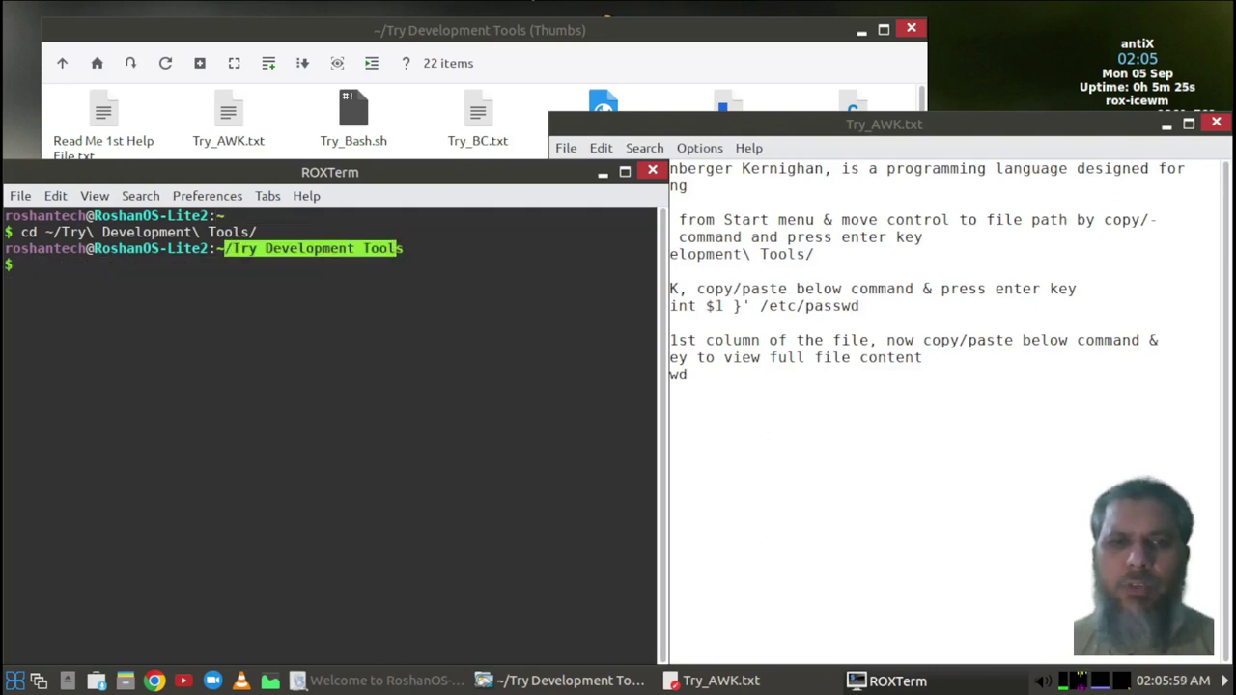
# Copy the command awk -F: '{ print $1 }' /etc/passwd from Try_AWK.txt and run it in the terminal.
pyautogui.click(529, 27)
pyautogui.click(1078, 376)
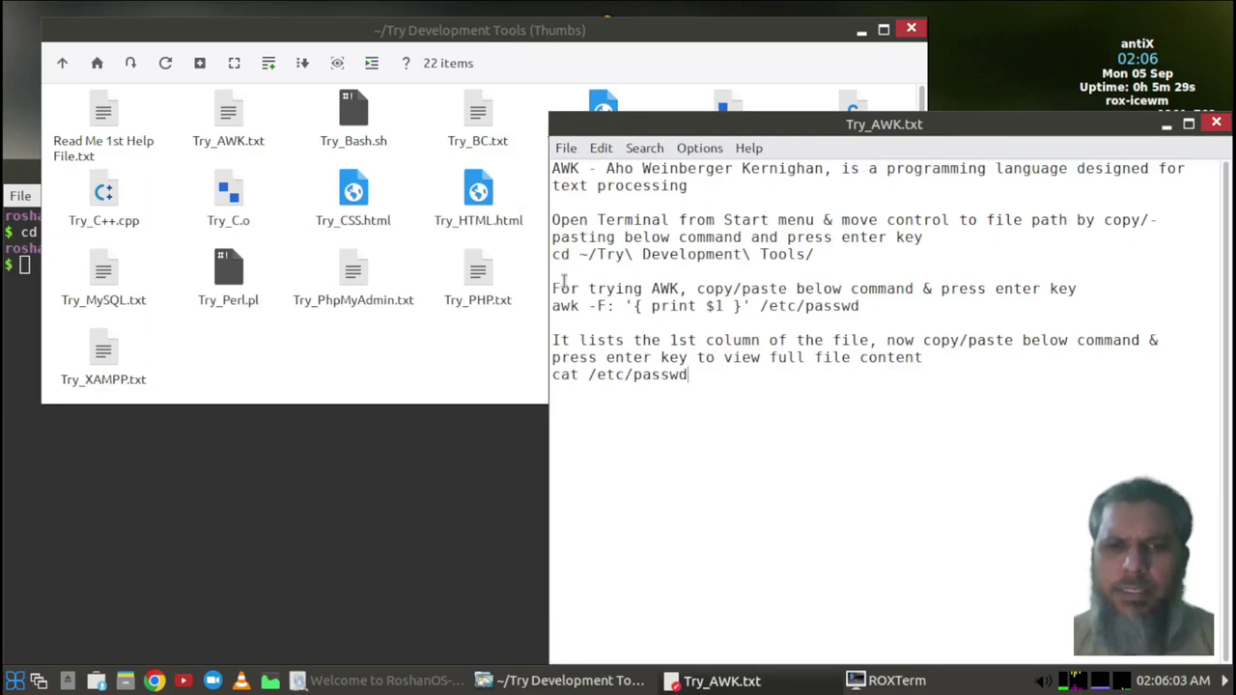
pyautogui.moveTo(562, 287); pyautogui.dragTo(834, 288)
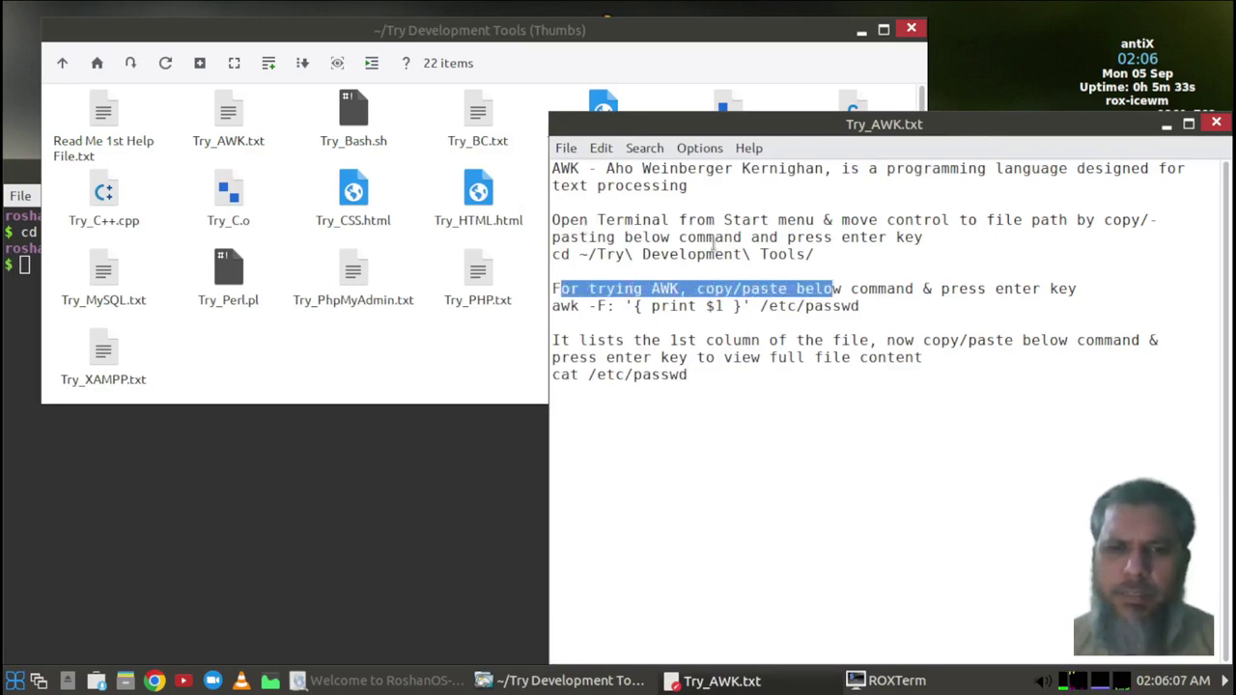
pyautogui.tripleClick(711, 305)
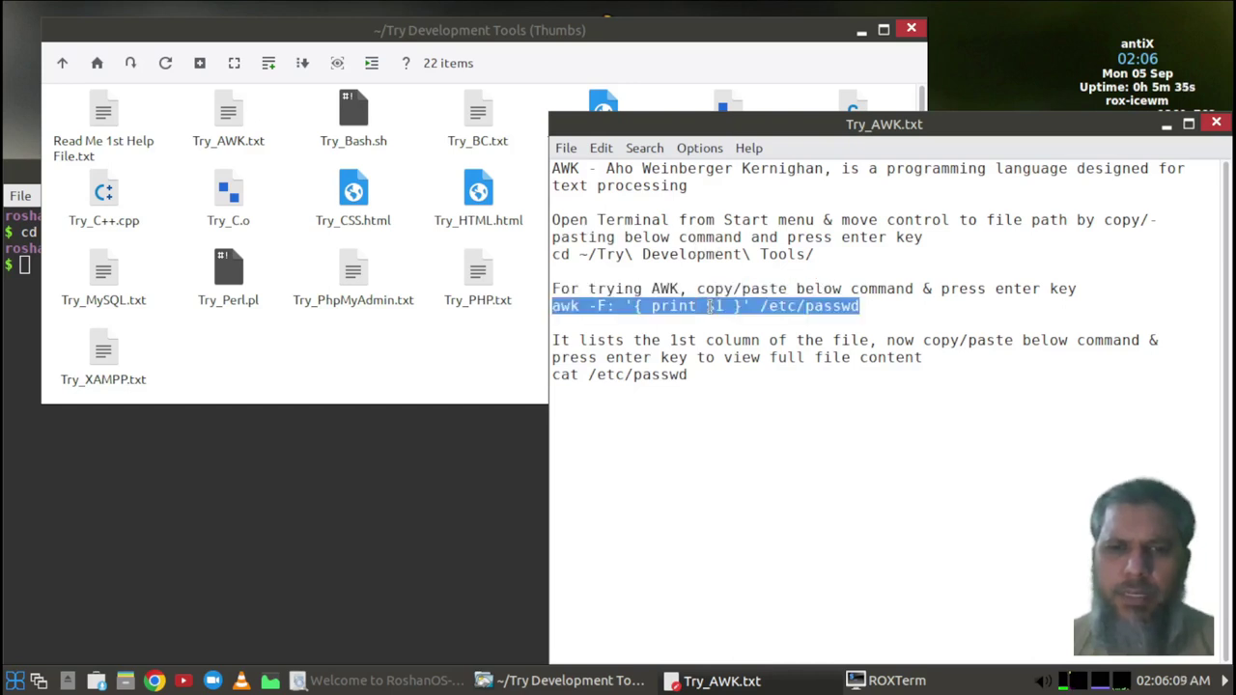
pyautogui.rightClick(712, 305)
pyautogui.click(757, 349)
pyautogui.click(271, 448)
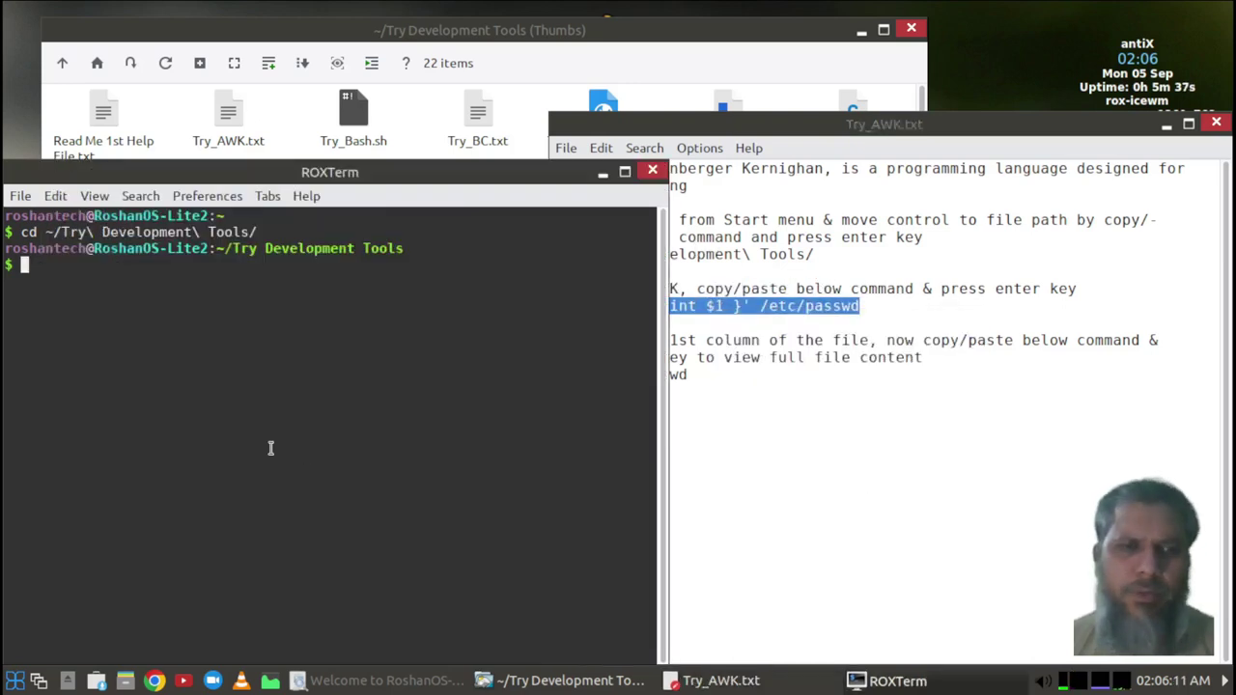
pyautogui.rightClick(135, 365)
pyautogui.click(183, 403)
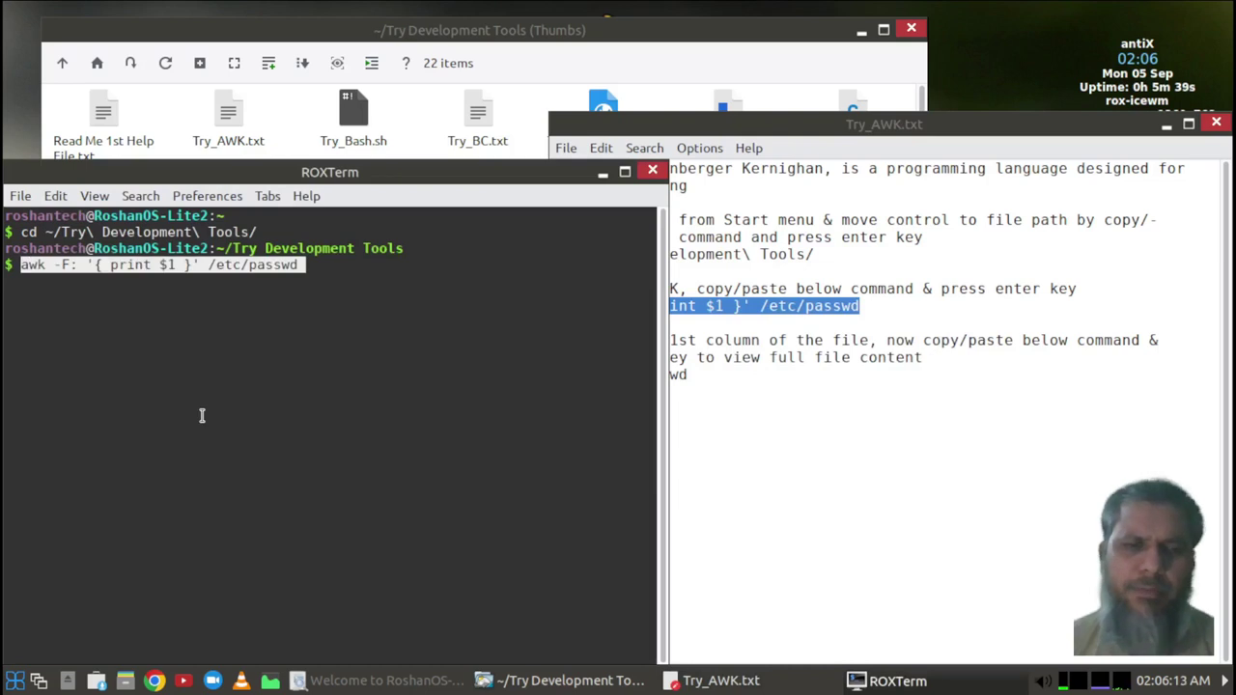
pyautogui.press('Return')
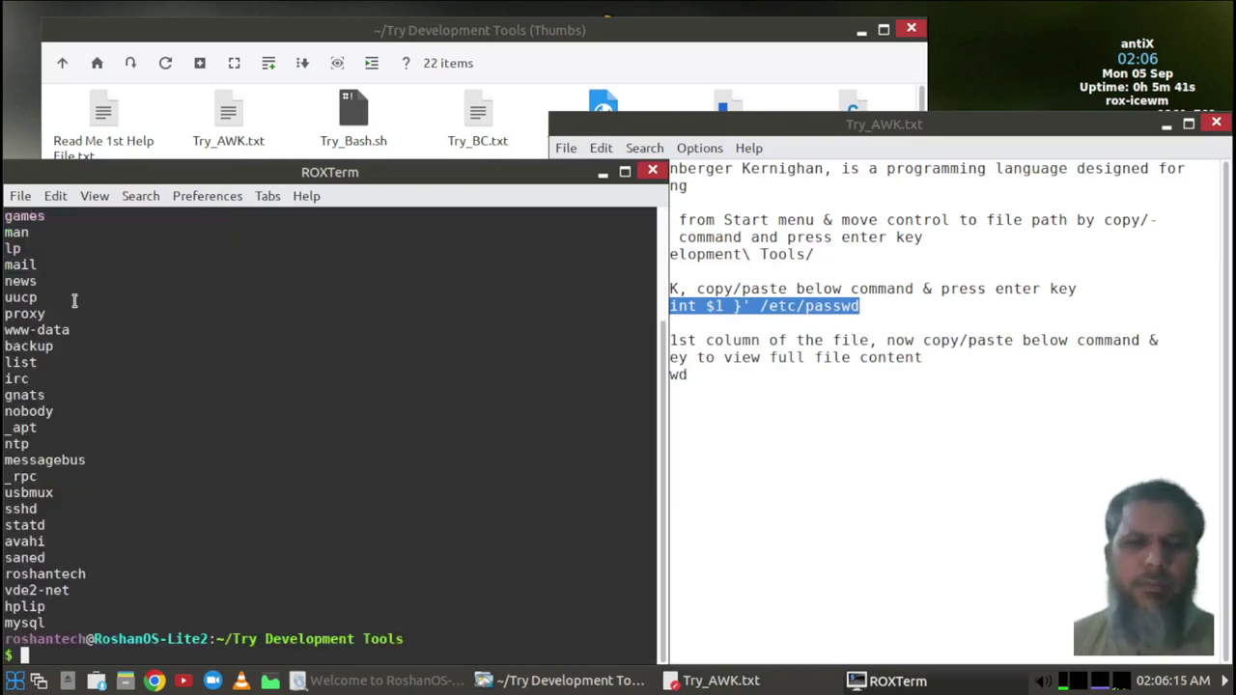
# Copy the command cat /etc/passwd from Try_AWK.txt and run it in the terminal.
pyautogui.click(871, 403)
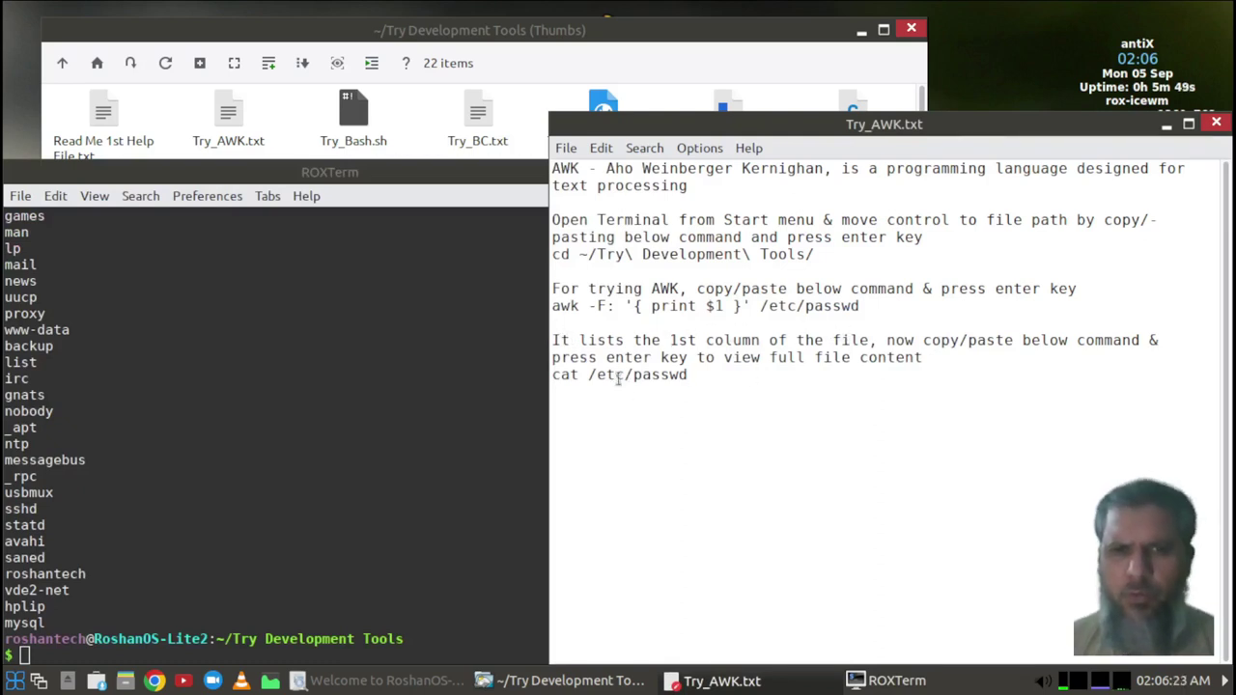
pyautogui.moveTo(564, 374); pyautogui.dragTo(590, 375)
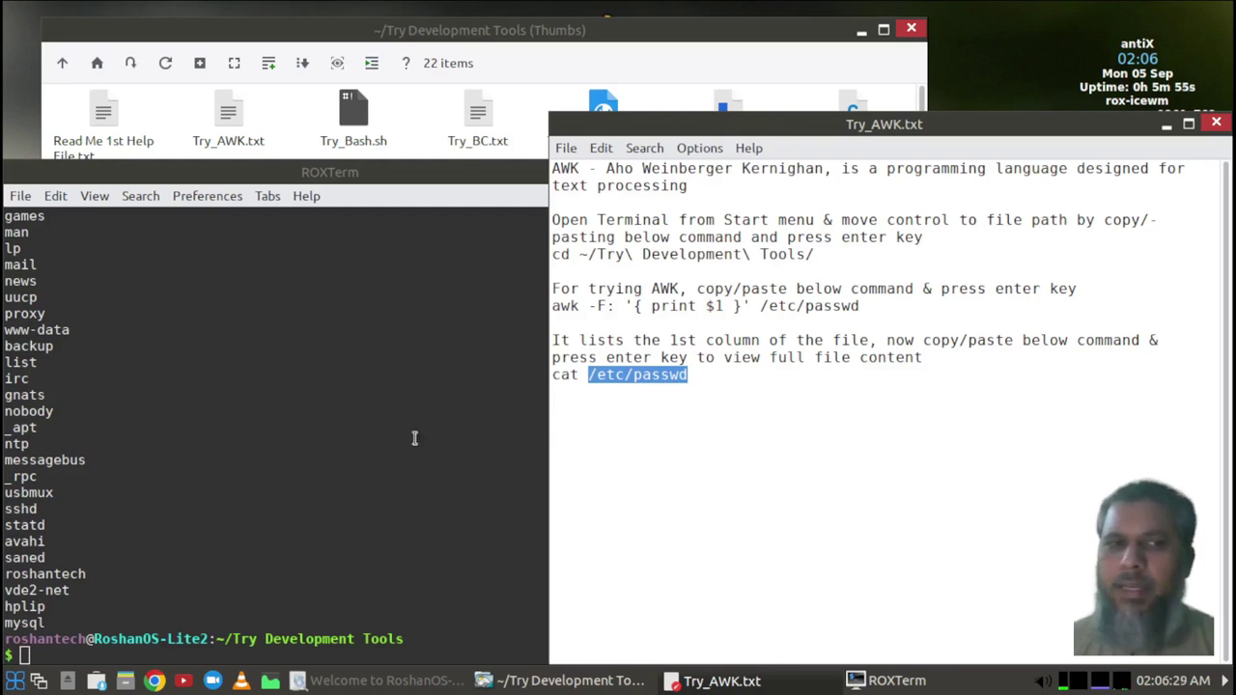
pyautogui.tripleClick(610, 375)
pyautogui.rightClick(614, 375)
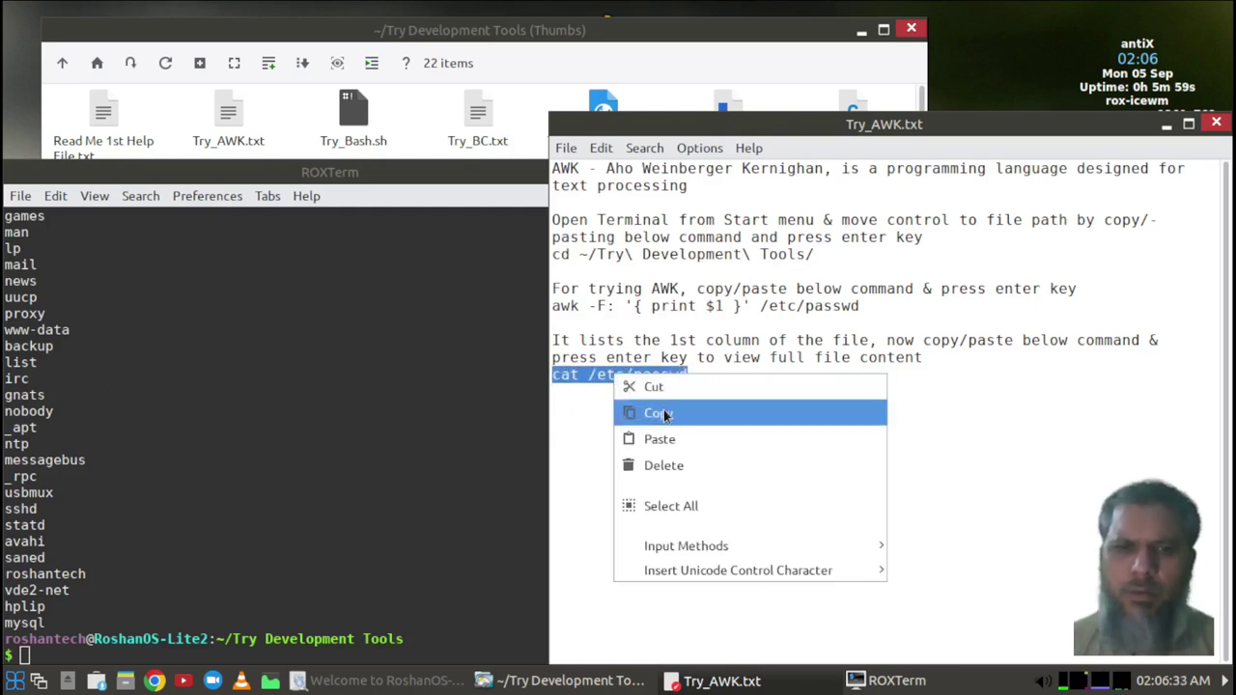
pyautogui.click(651, 413)
pyautogui.click(261, 437)
pyautogui.rightClick(264, 435)
pyautogui.click(327, 473)
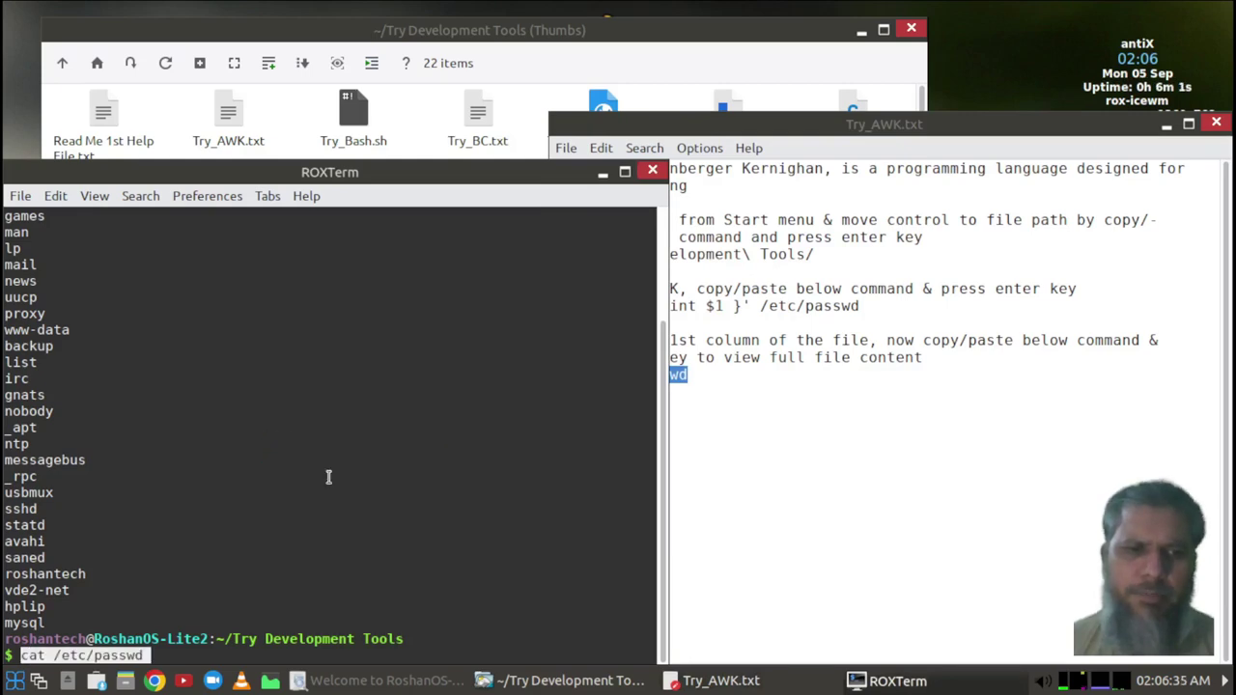
pyautogui.press('Return')
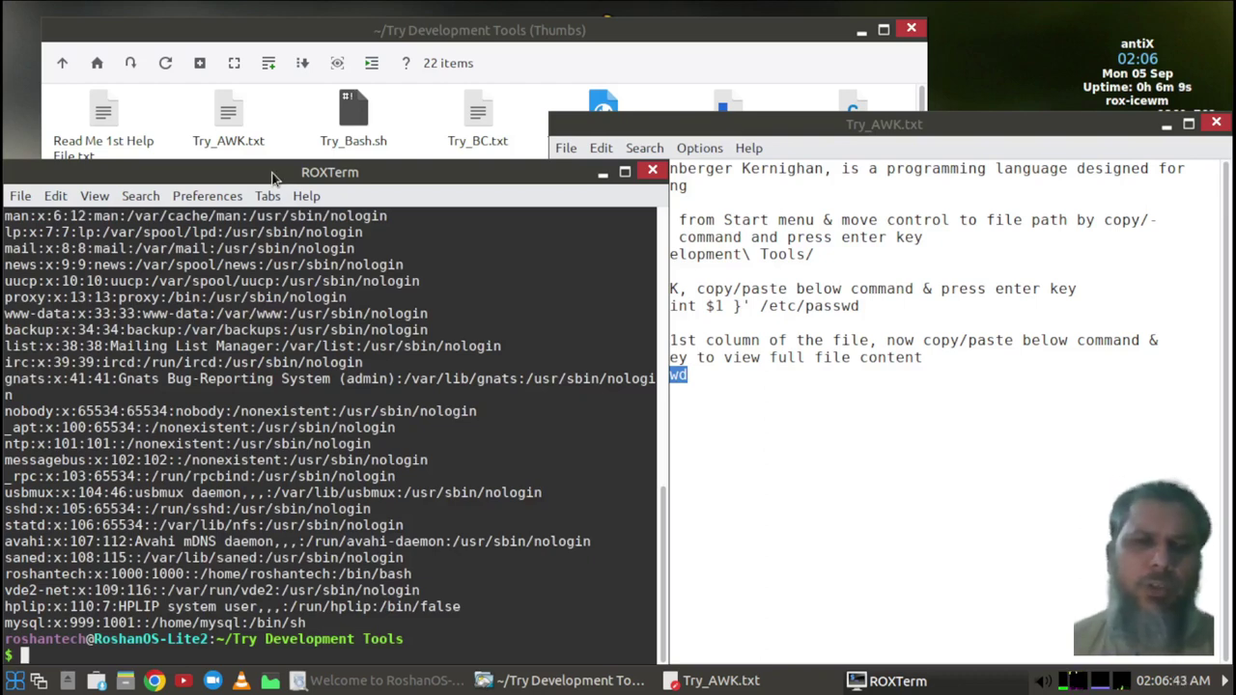
# Recall the awk command in the terminal, change the printed column to $2, and run it on /etc/passwd.
pyautogui.hotkey('ctrl', 'shift', 'v')
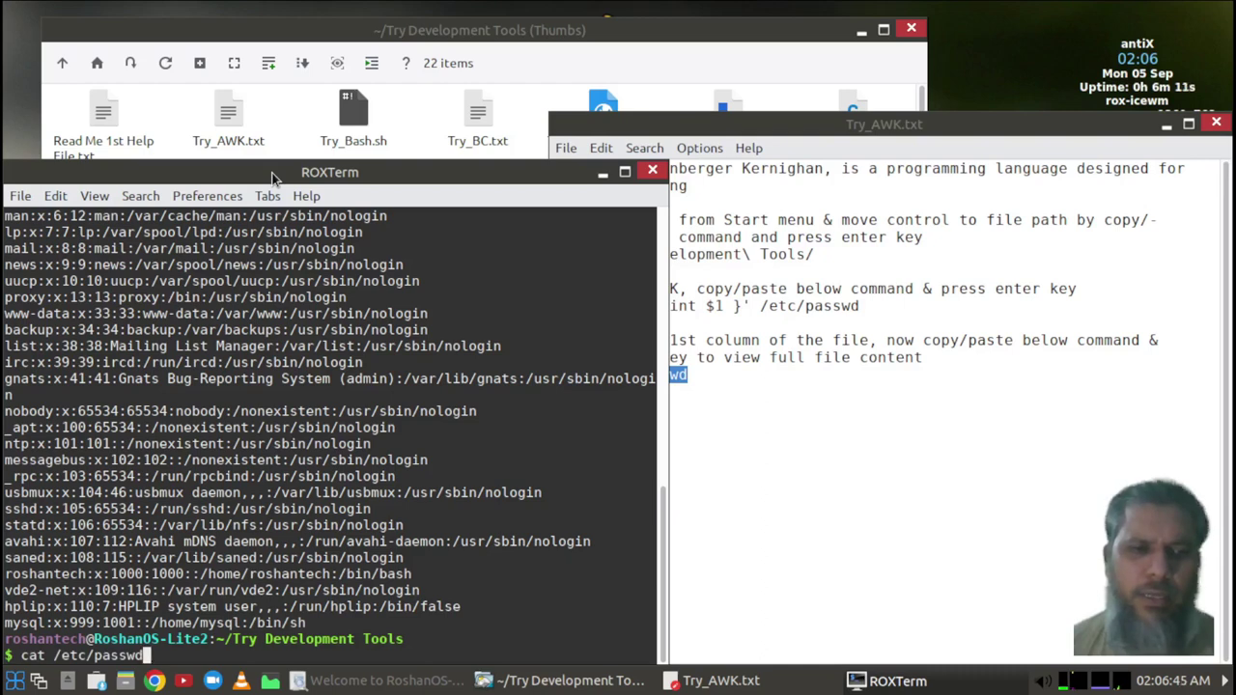
pyautogui.press('Up')
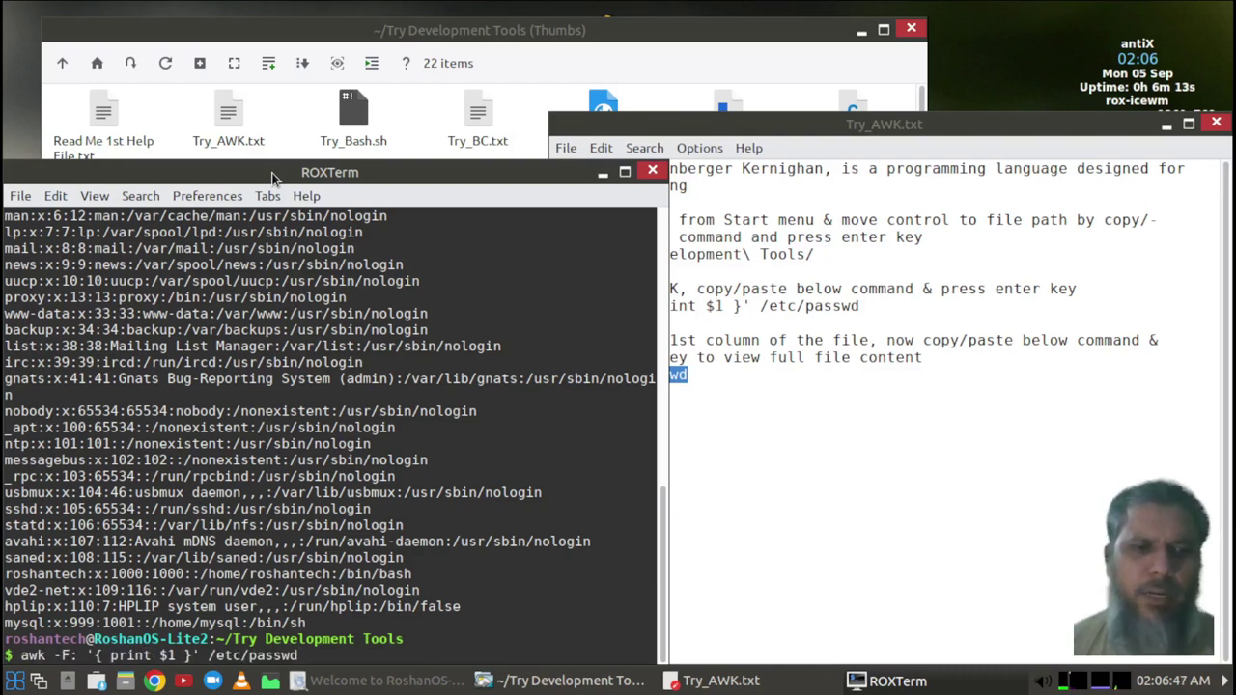
pyautogui.press('Left')
pyautogui.press('Left')
pyautogui.press('Left')
pyautogui.press('Left')
pyautogui.press('Left')
pyautogui.press('Left')
pyautogui.press('Left')
pyautogui.press('Left')
pyautogui.press('Left')
pyautogui.press('Left')
pyautogui.press('Left')
pyautogui.press('Left')
pyautogui.press('Left')
pyautogui.press('Left')
pyautogui.press('Left')
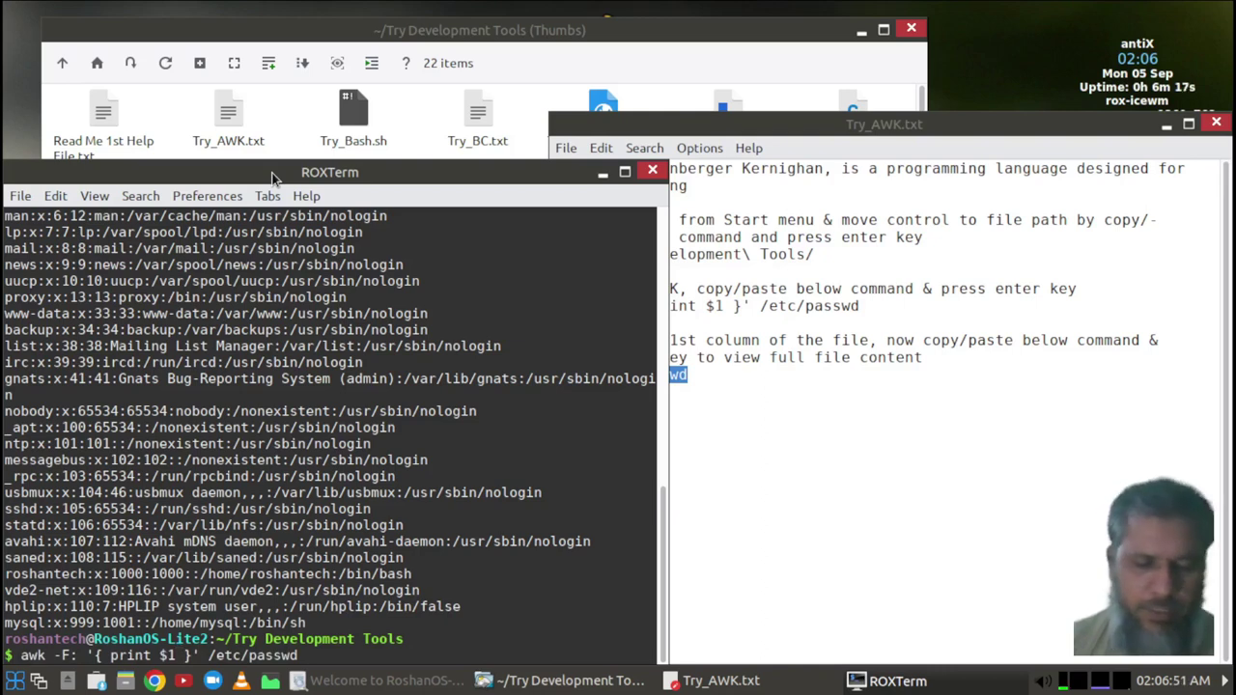
pyautogui.press('BackSpace')
pyautogui.write('2')
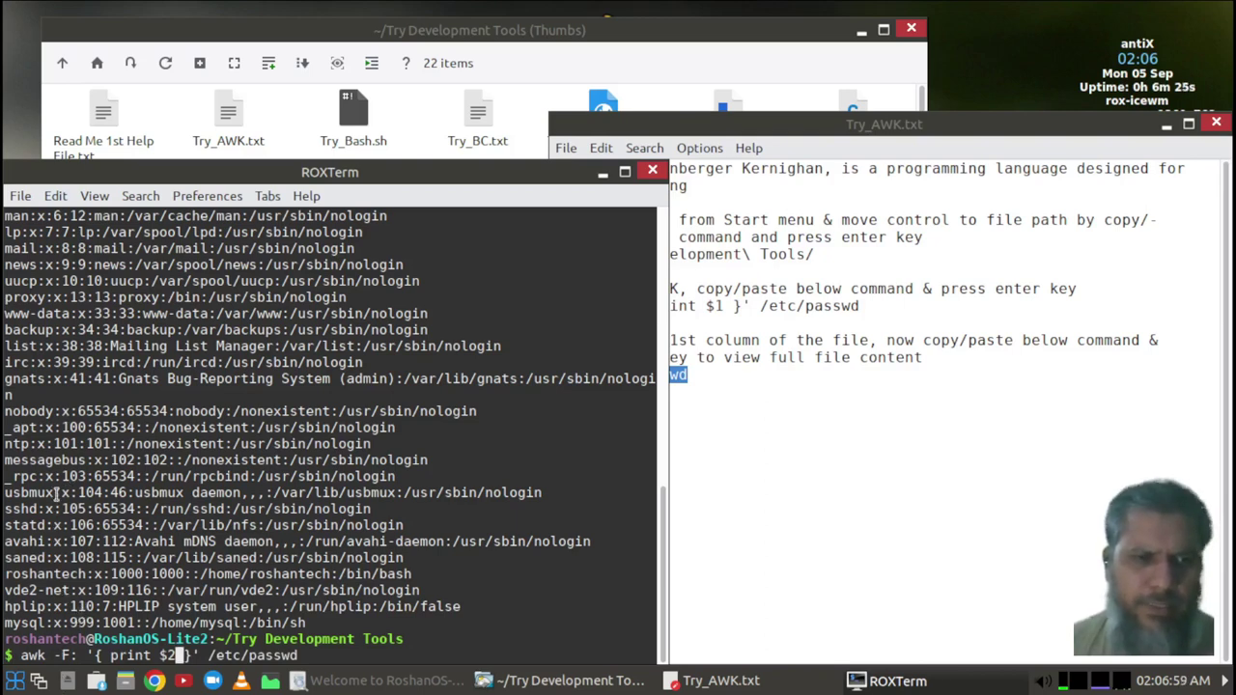
pyautogui.press('Return')
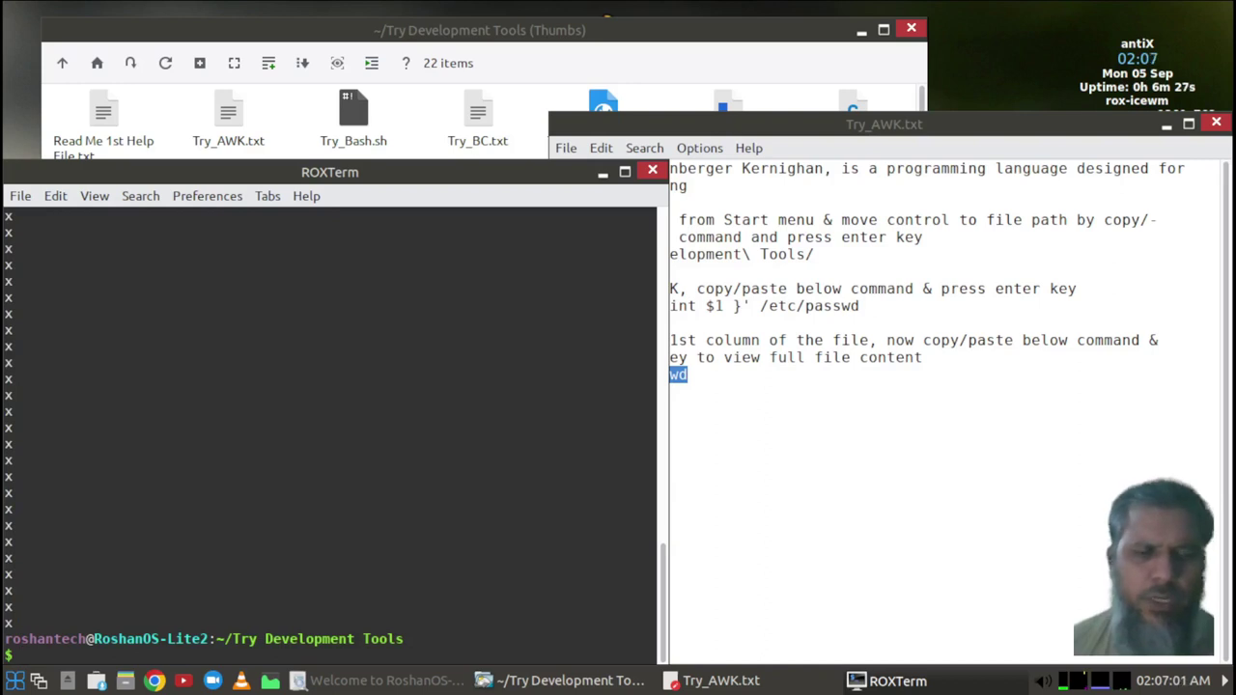
# Recall the awk command again, change the printed column to $3, and run it.
pyautogui.press('Up')
pyautogui.press('Left')
pyautogui.press('Left')
pyautogui.press('Left')
pyautogui.press('Left')
pyautogui.press('Left')
pyautogui.press('Left')
pyautogui.press('Left')
pyautogui.press('Left')
pyautogui.press('Left')
pyautogui.press('Left')
pyautogui.press('Left')
pyautogui.press('Left')
pyautogui.press('Left')
pyautogui.press('Left')
pyautogui.press('Left')
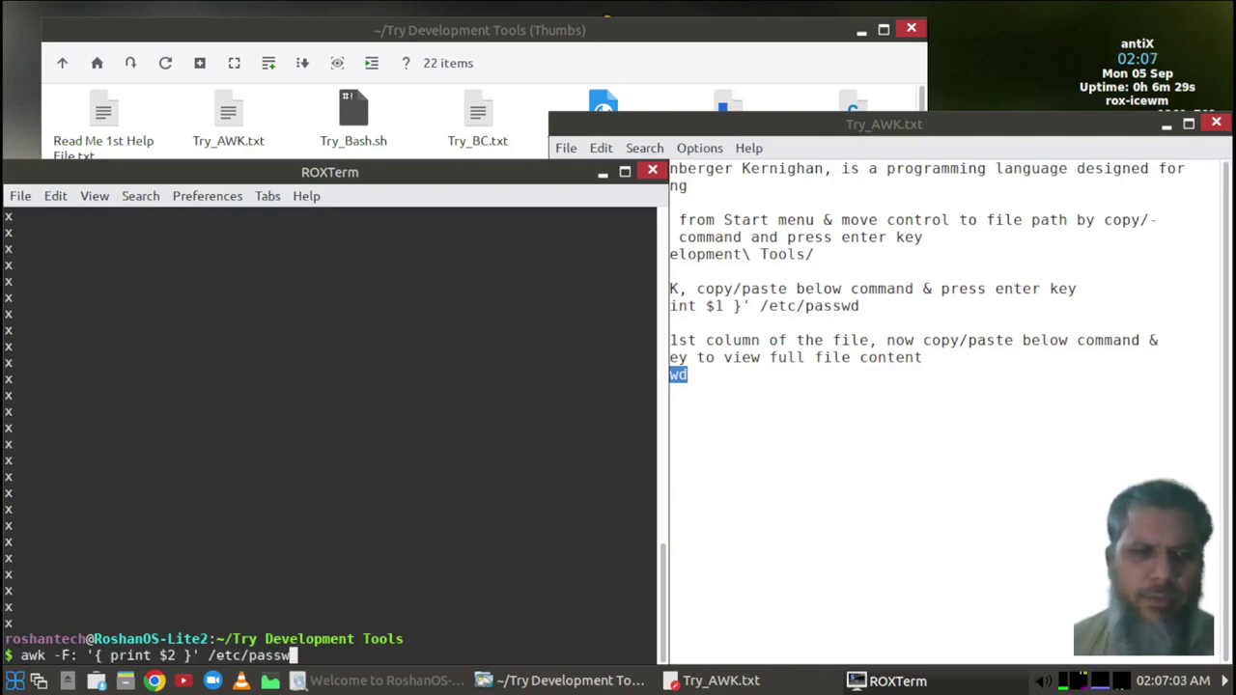
pyautogui.press('BackSpace')
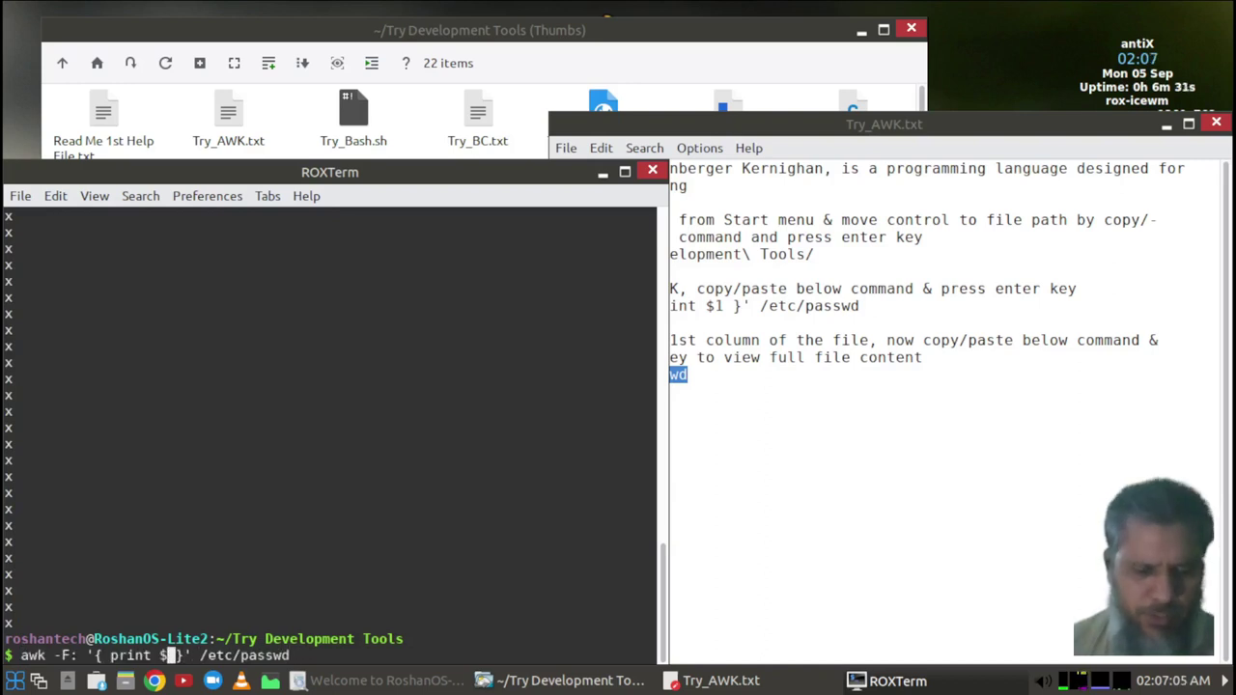
pyautogui.write('3')
pyautogui.press('Return')
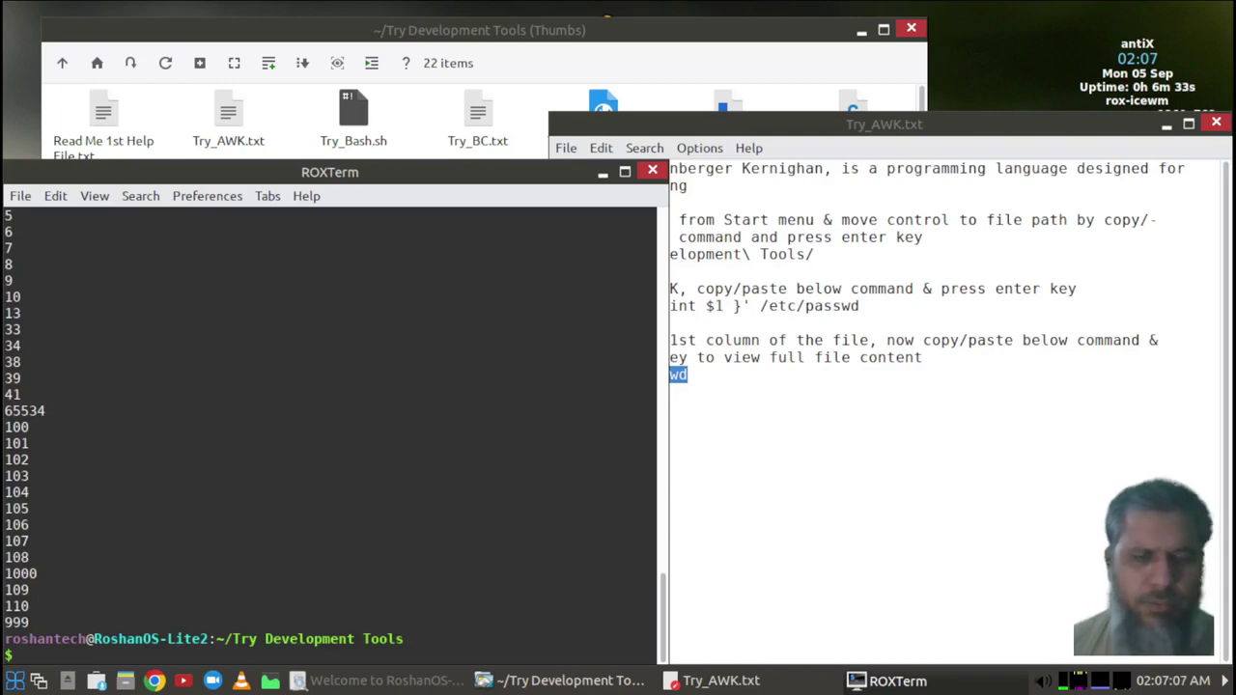
# Rerun cat /etc/passwd to compare the columns, and recall the awk command for column $3 at the prompt.
pyautogui.press('Up')
pyautogui.press('Down')
pyautogui.hotkey('ctrl', 'shift', 'v')
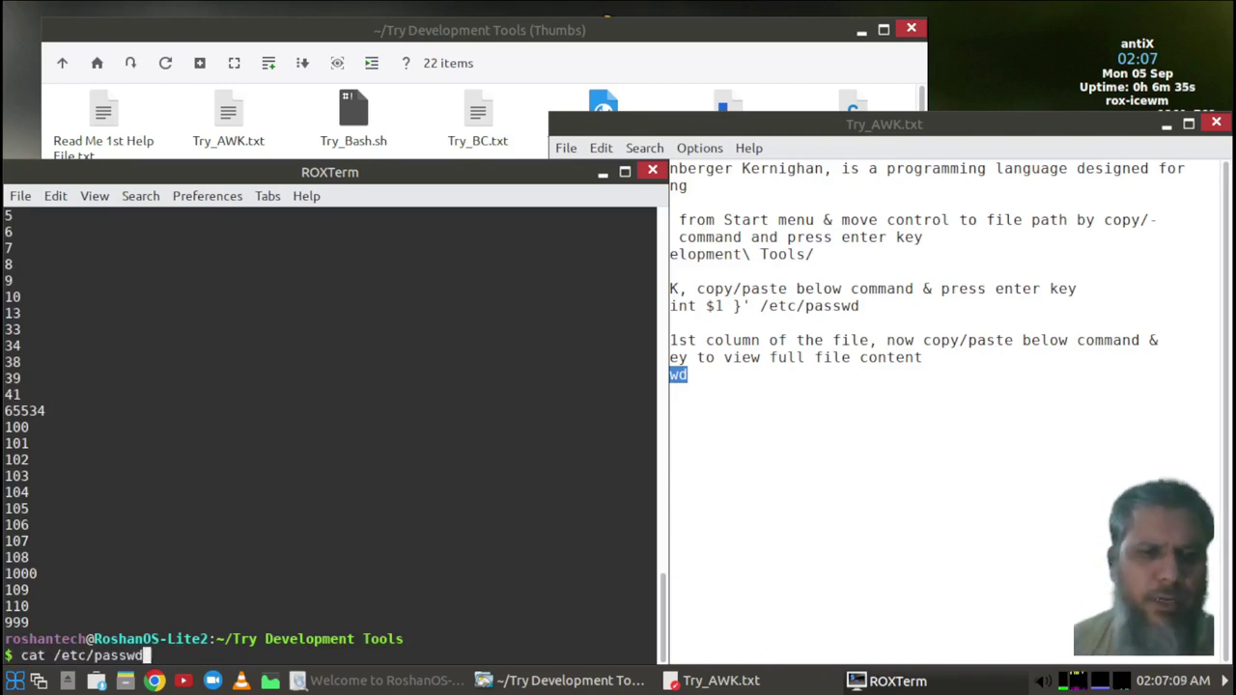
pyautogui.press('Return')
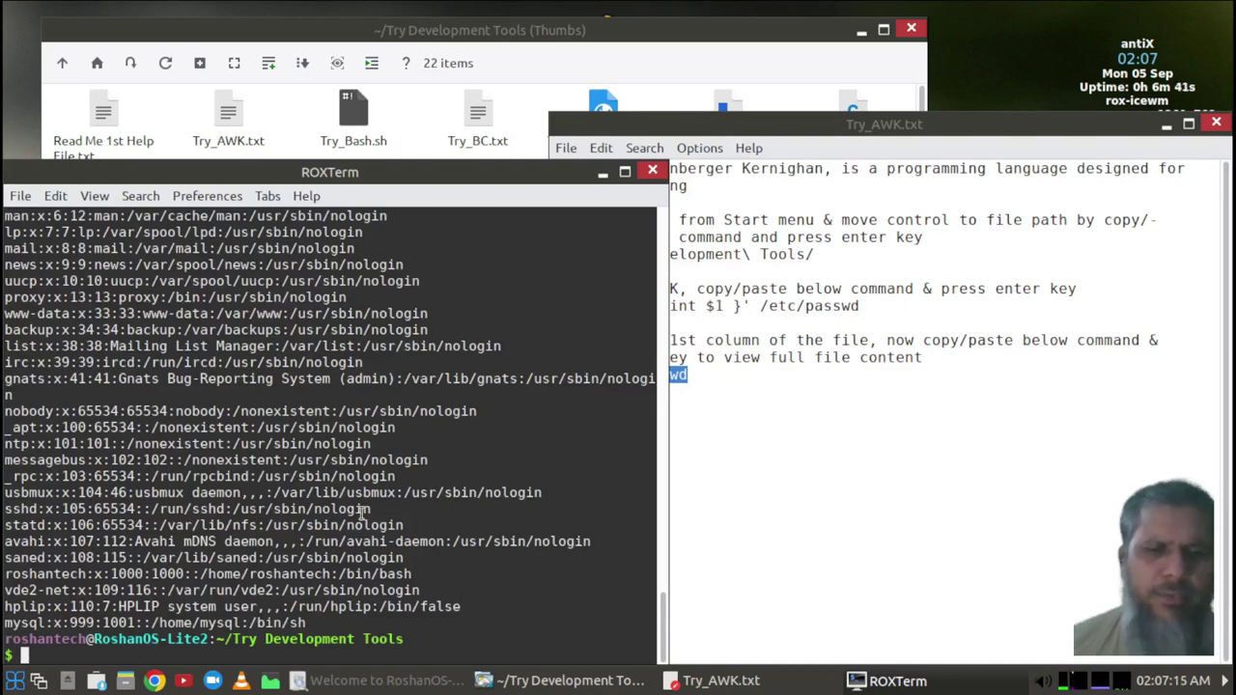
pyautogui.press('Up')
pyautogui.press('Up')
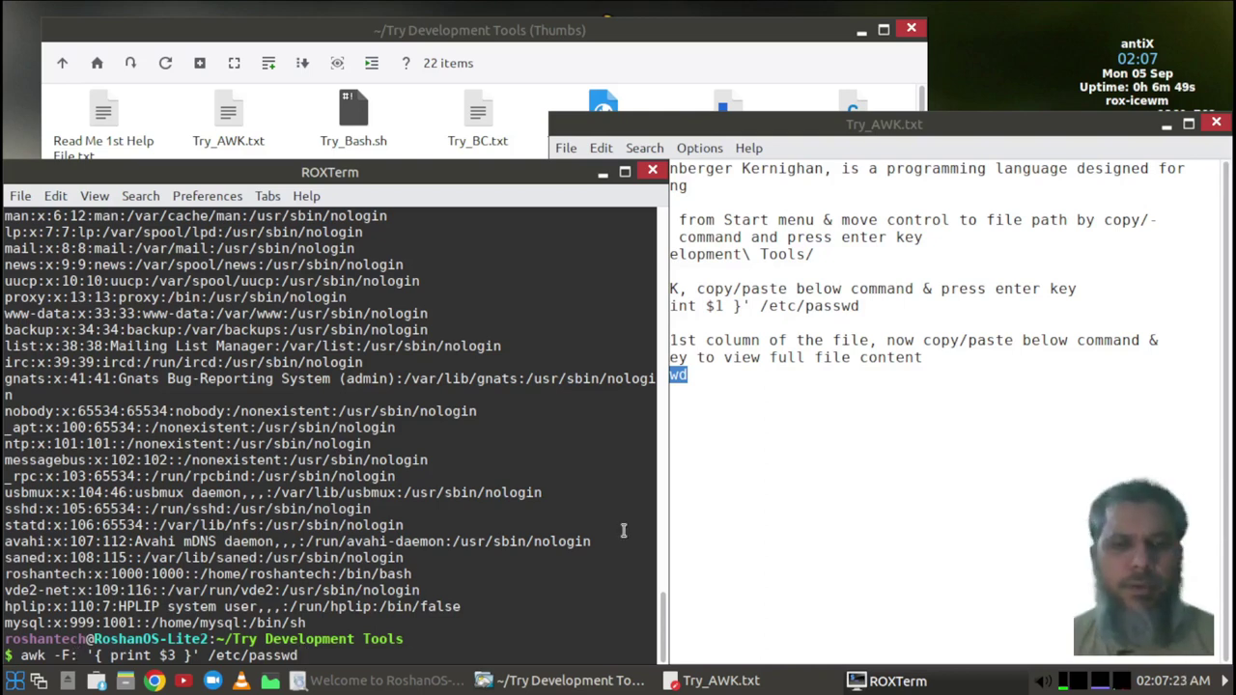
# Close Try_AWK.txt and bring the Try Development Tools folder window to the front.
pyautogui.click(925, 454)
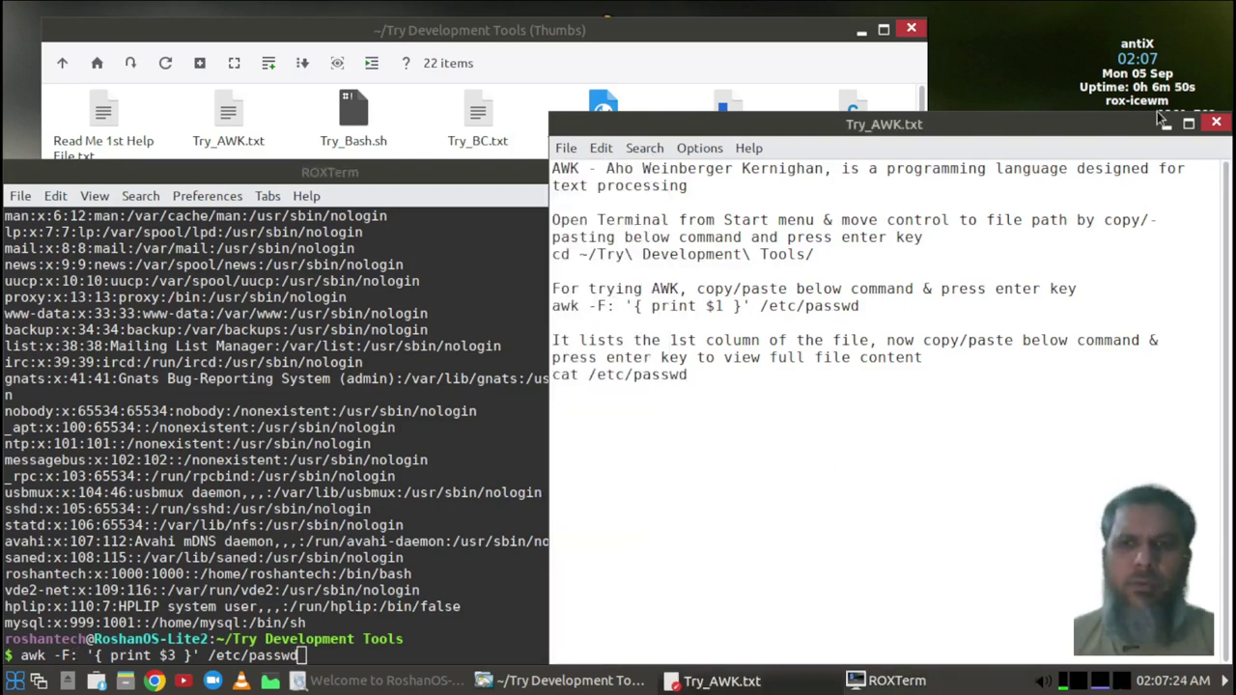
pyautogui.click(1218, 132)
pyautogui.click(702, 43)
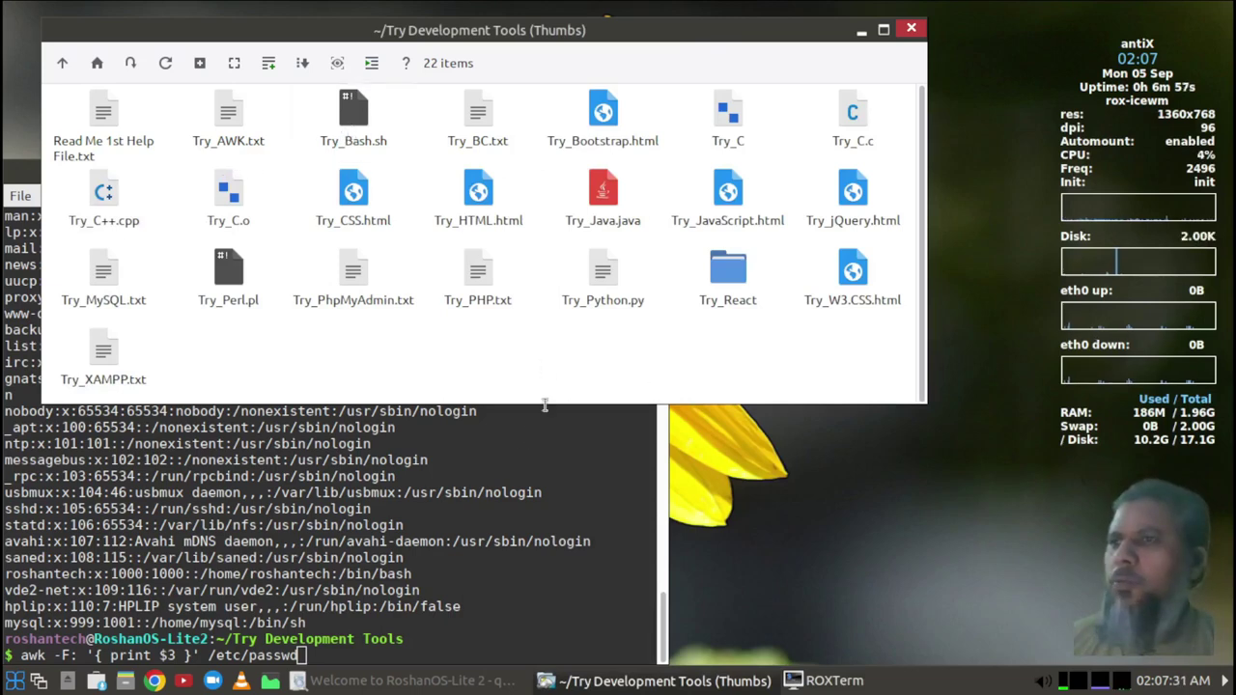
# Open Try_Bash.sh as text and highlight its comment line describing Bash.
pyautogui.rightClick(352, 124)
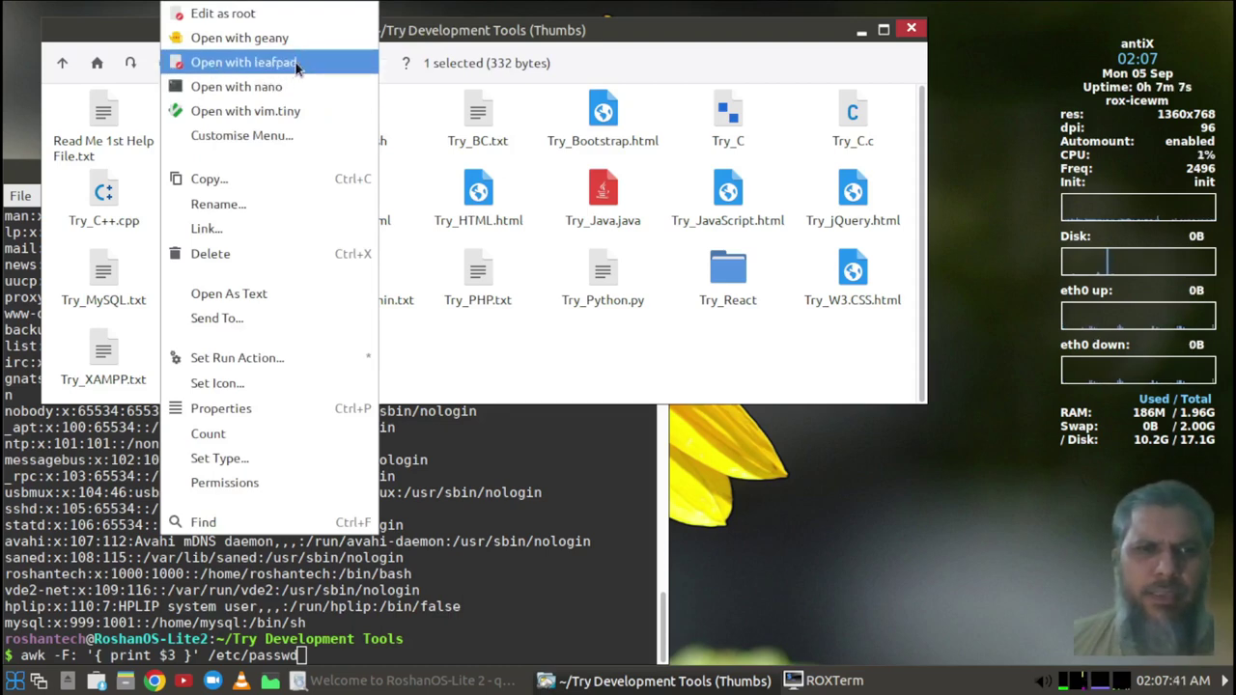
pyautogui.click(256, 296)
pyautogui.click(749, 148)
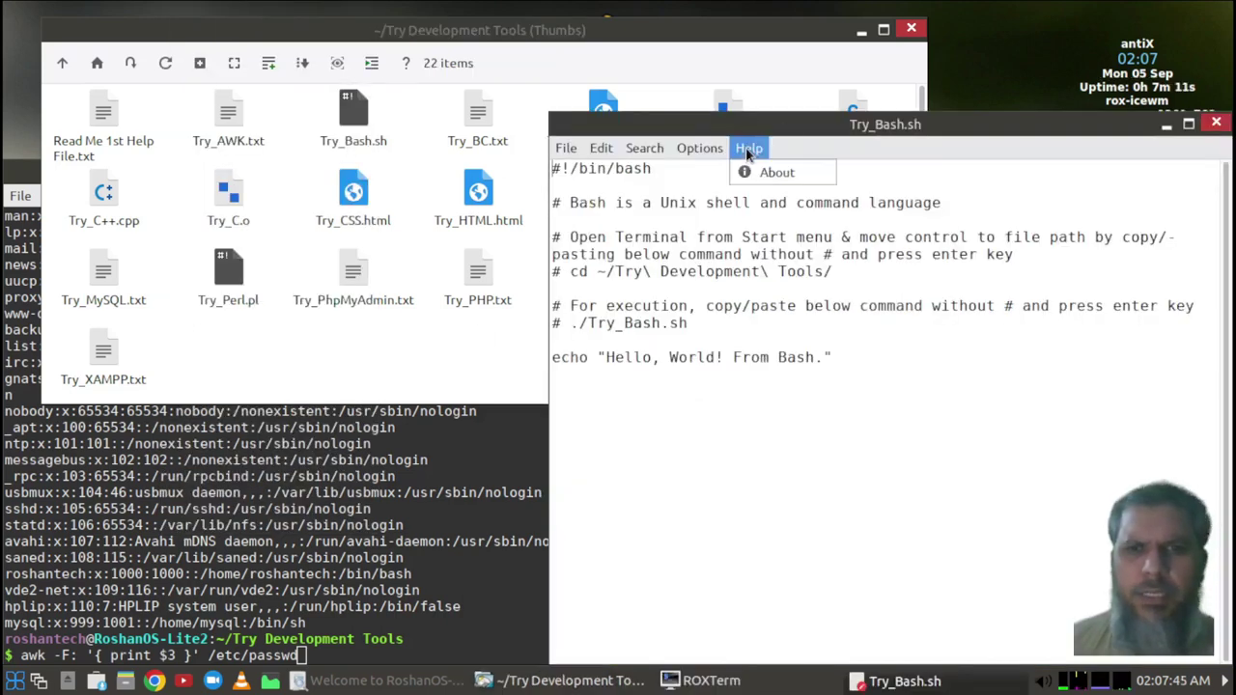
pyautogui.click(777, 173)
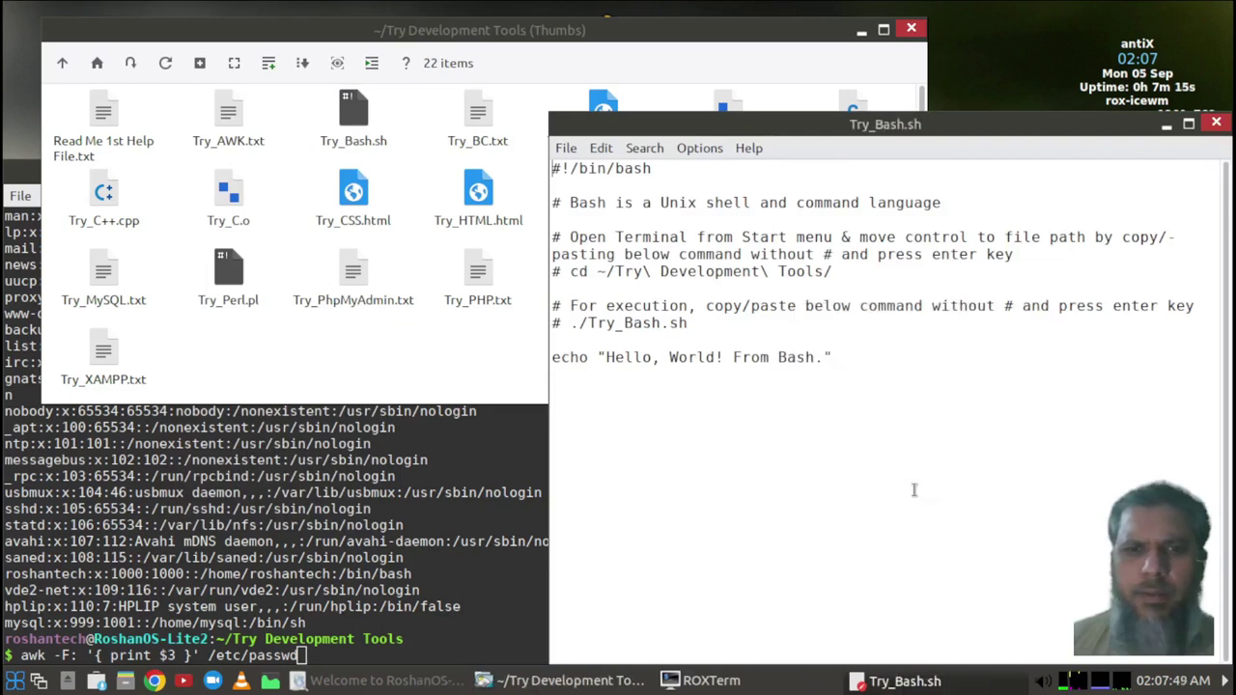
pyautogui.click(948, 496)
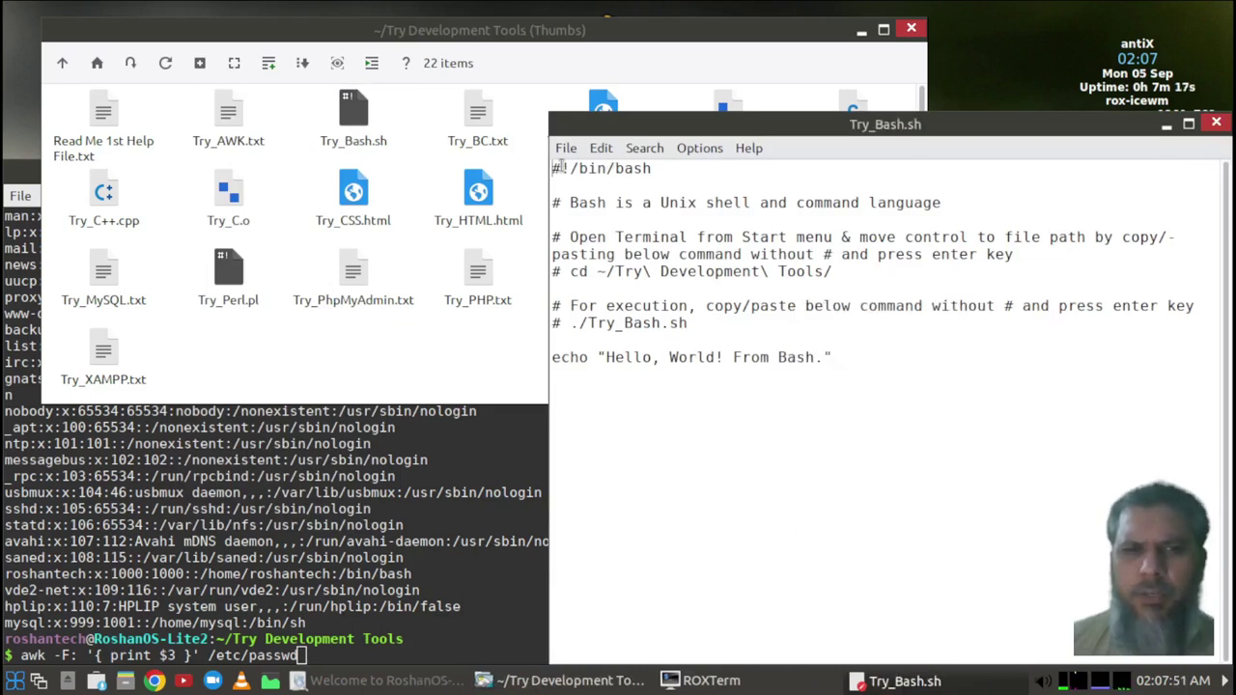
pyautogui.moveTo(587, 204); pyautogui.dragTo(919, 204)
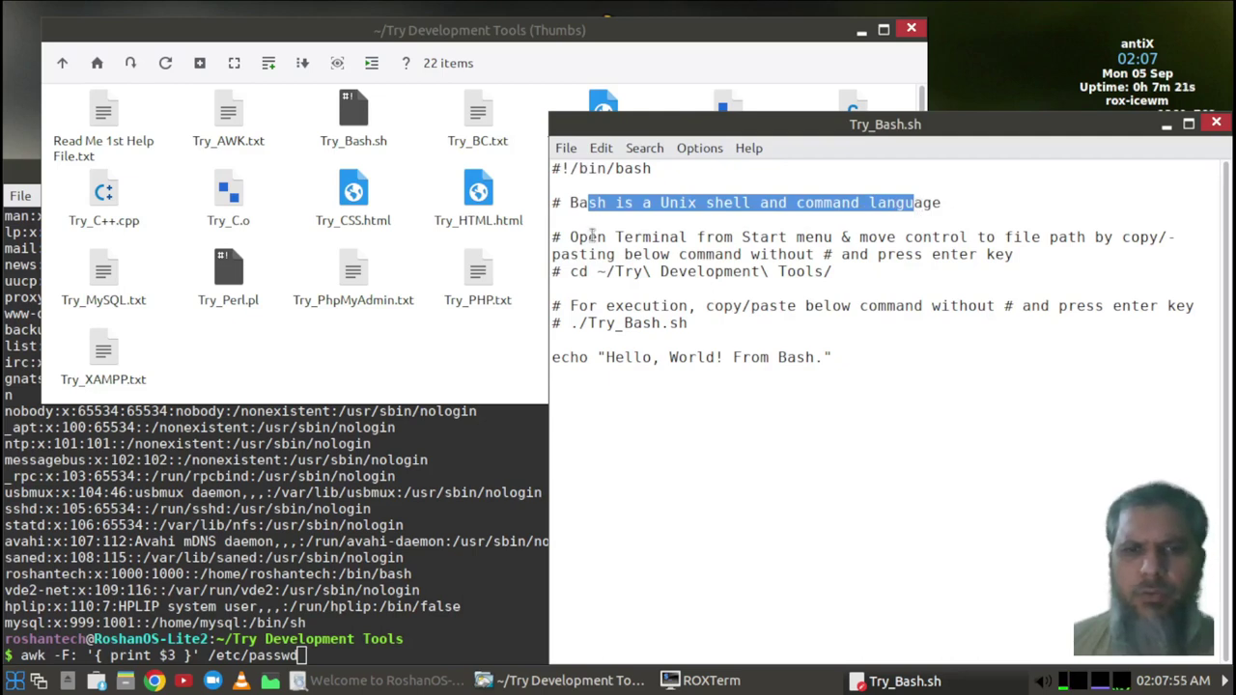
# Read the terminal and execution instructions in Try_Bash.sh and check the folder path in the terminal prompt.
pyautogui.click(386, 506)
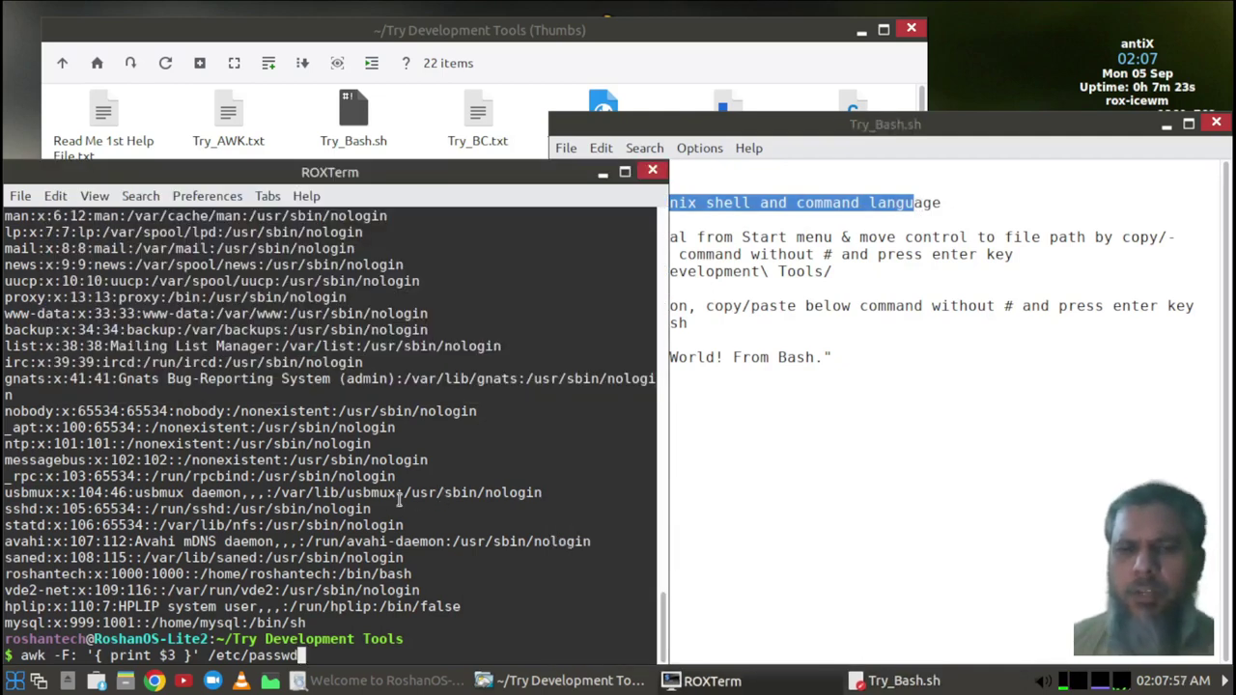
pyautogui.click(858, 420)
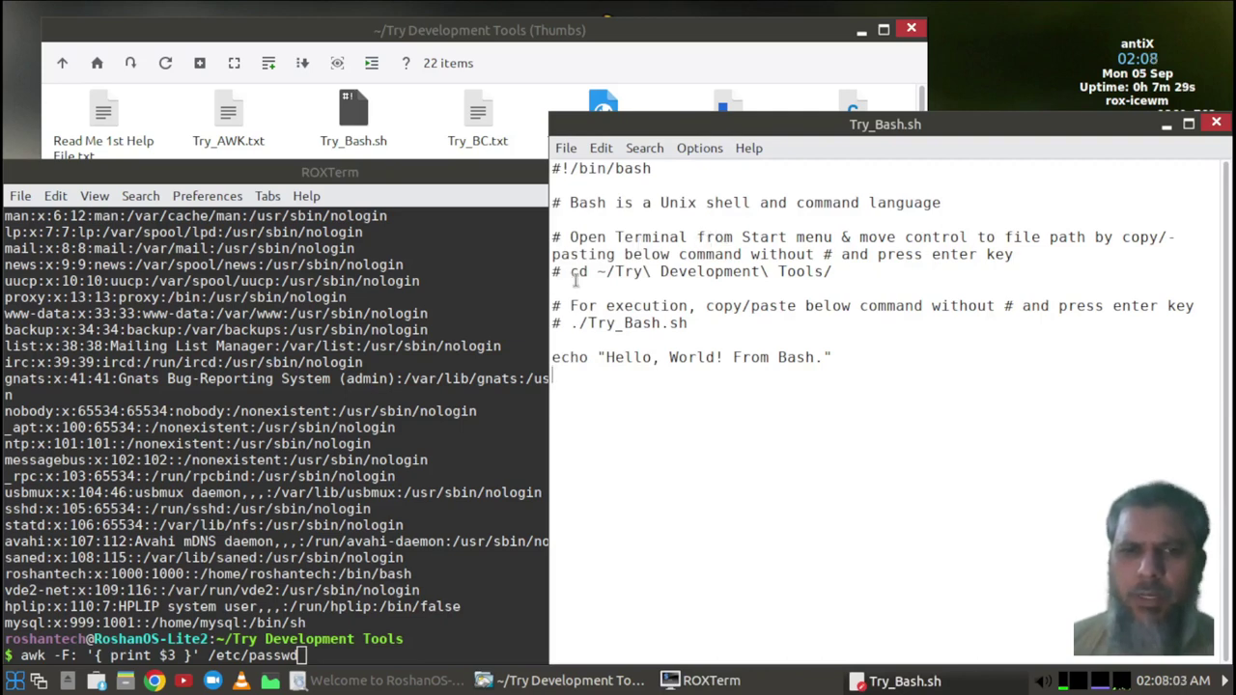
pyautogui.doubleClick(827, 254)
pyautogui.click(650, 305)
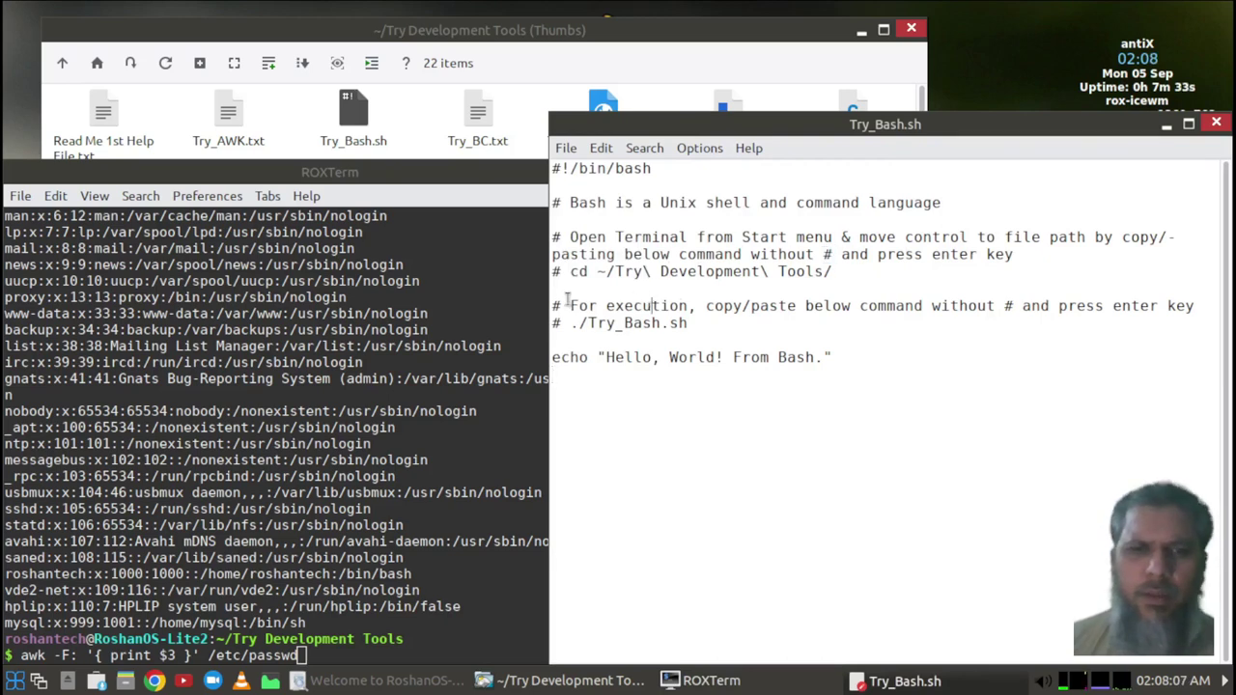
pyautogui.click(240, 644)
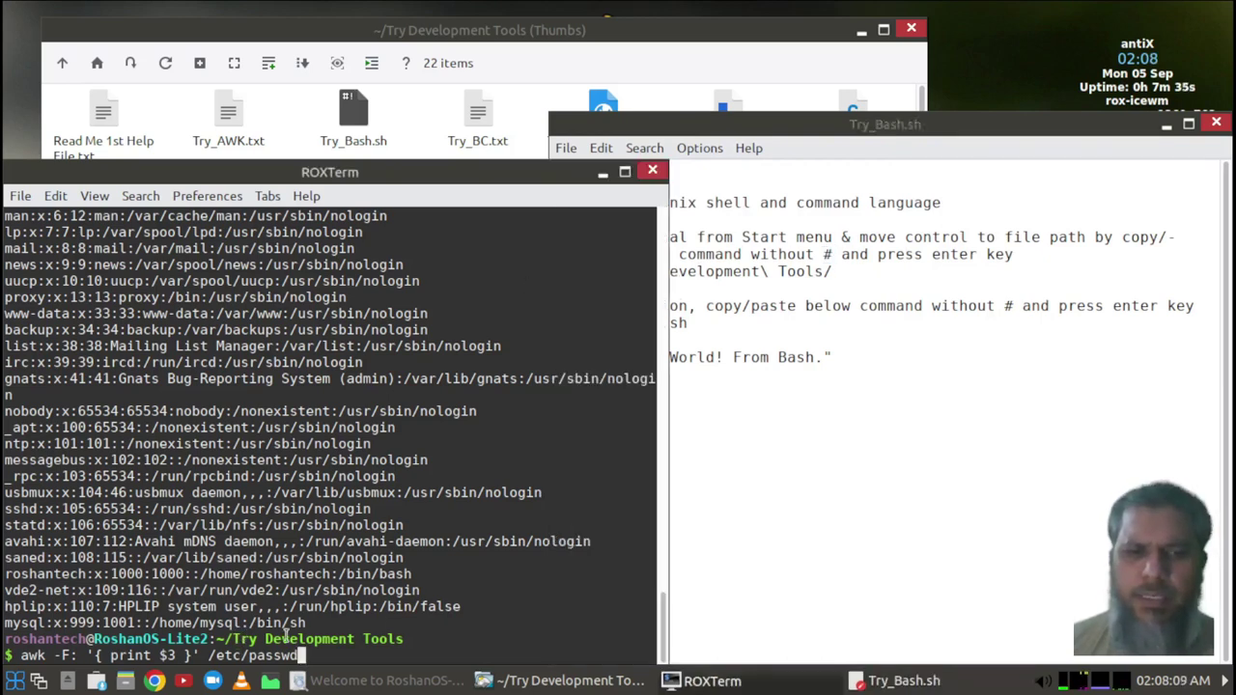
pyautogui.click(805, 406)
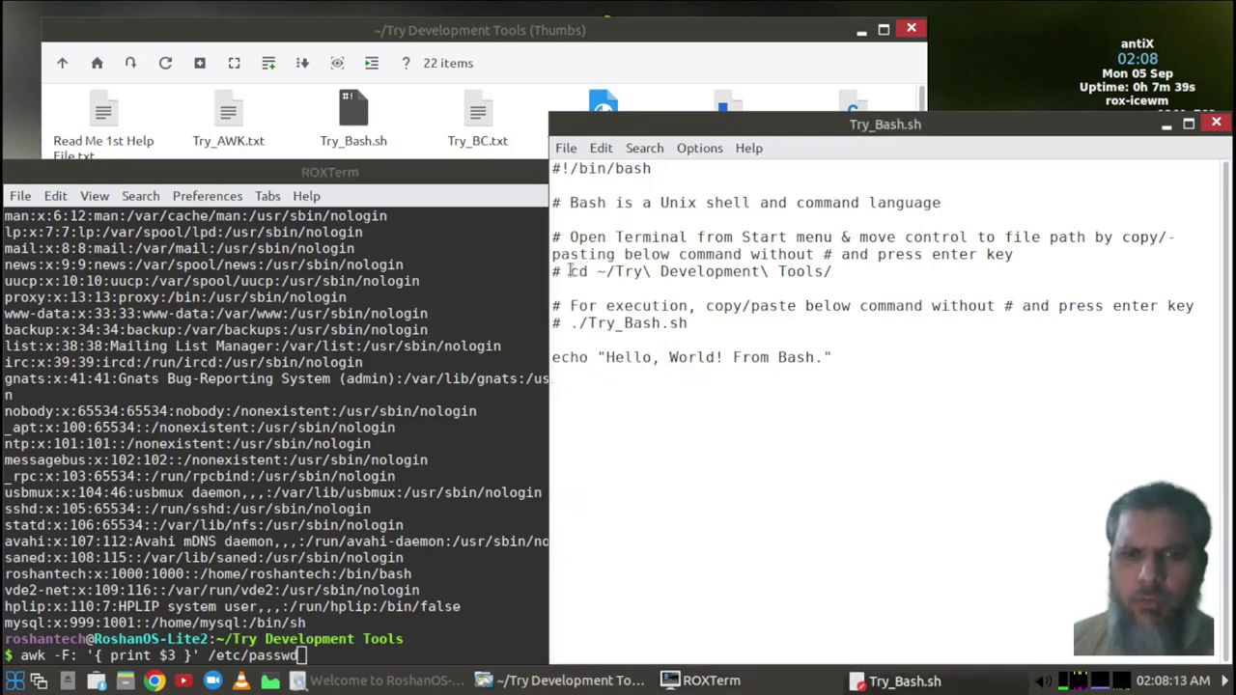
# Copy the command cd ~/Try\ Development\ Tools/ from Try_Bash.sh without the # and try to run it in the terminal.
pyautogui.moveTo(571, 271); pyautogui.dragTo(825, 271)
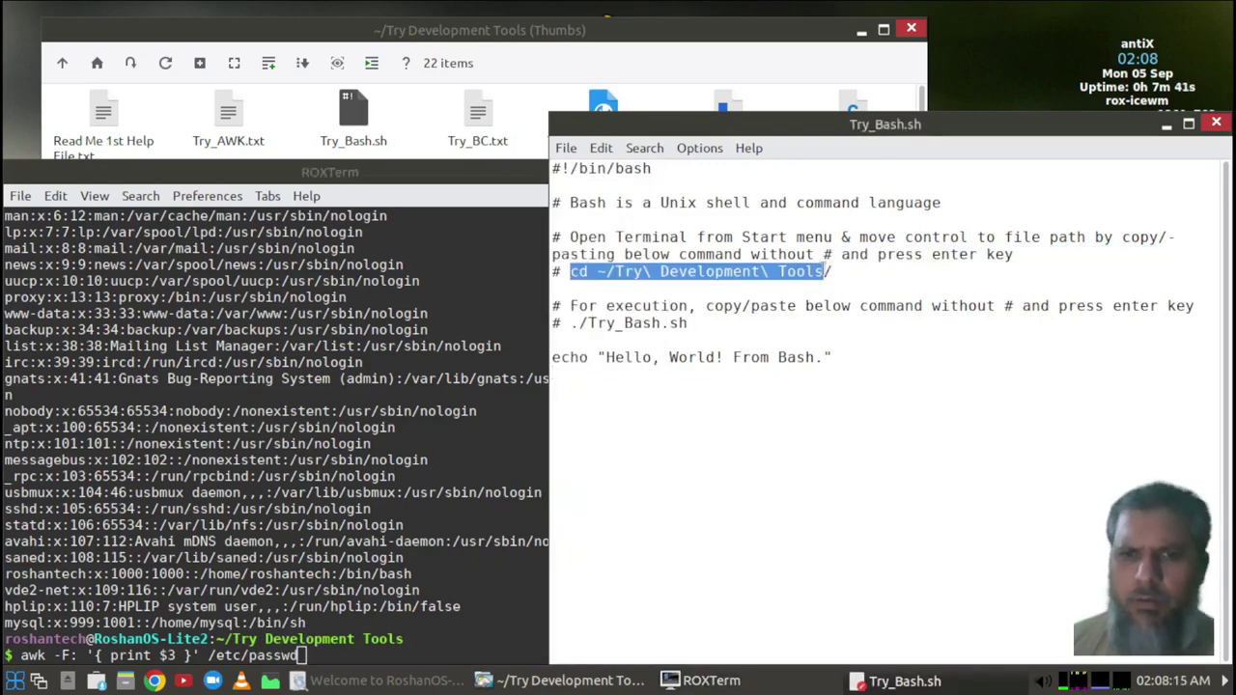
pyautogui.keyDown('shift'); pyautogui.click(857, 272); pyautogui.keyUp('shift')
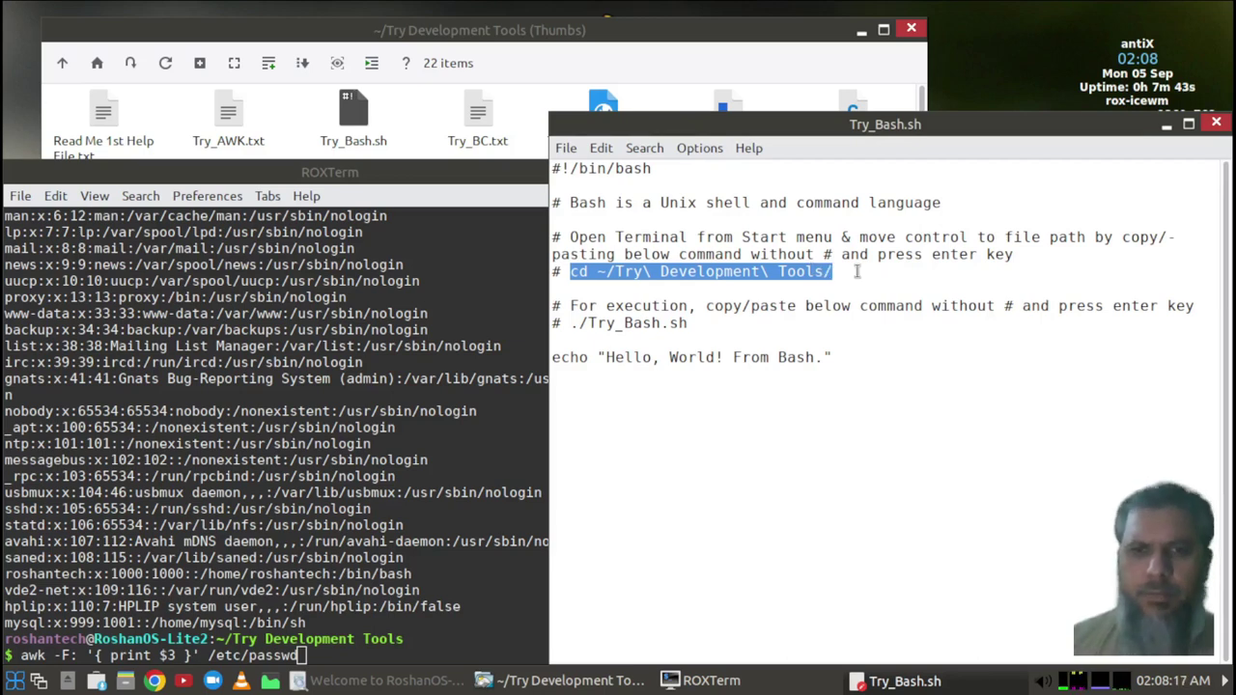
pyautogui.rightClick(718, 274)
pyautogui.click(765, 306)
pyautogui.click(443, 633)
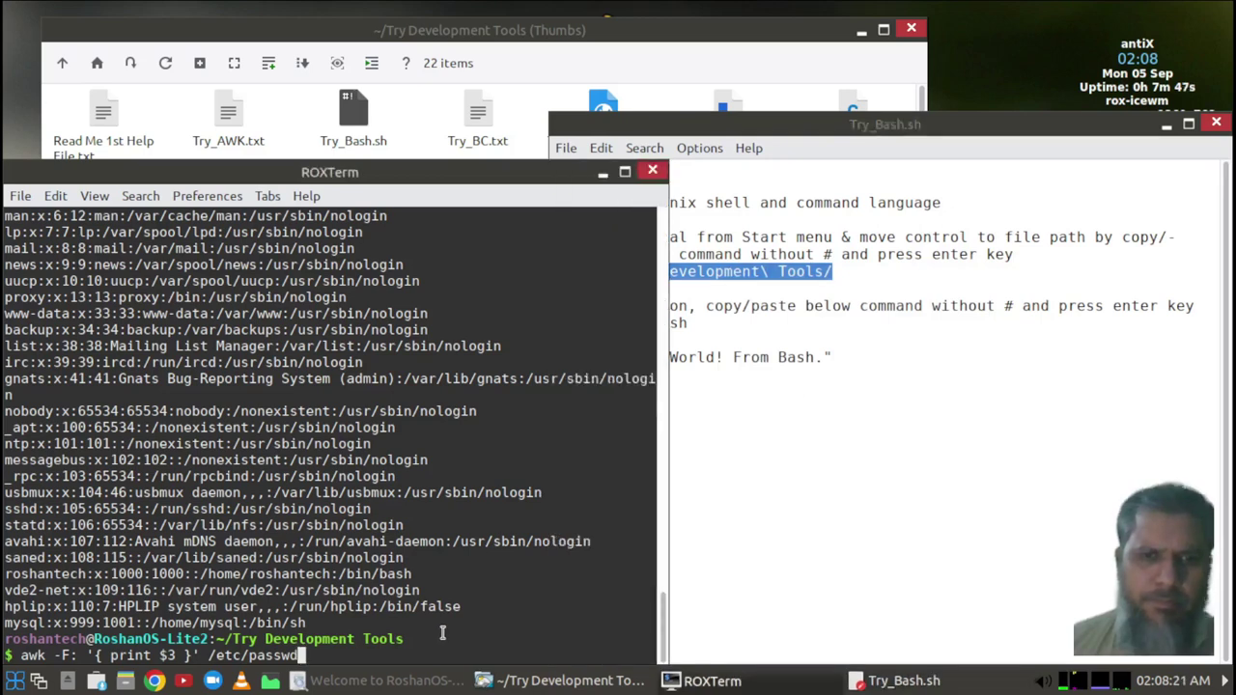
pyautogui.rightClick(444, 632)
pyautogui.click(510, 483)
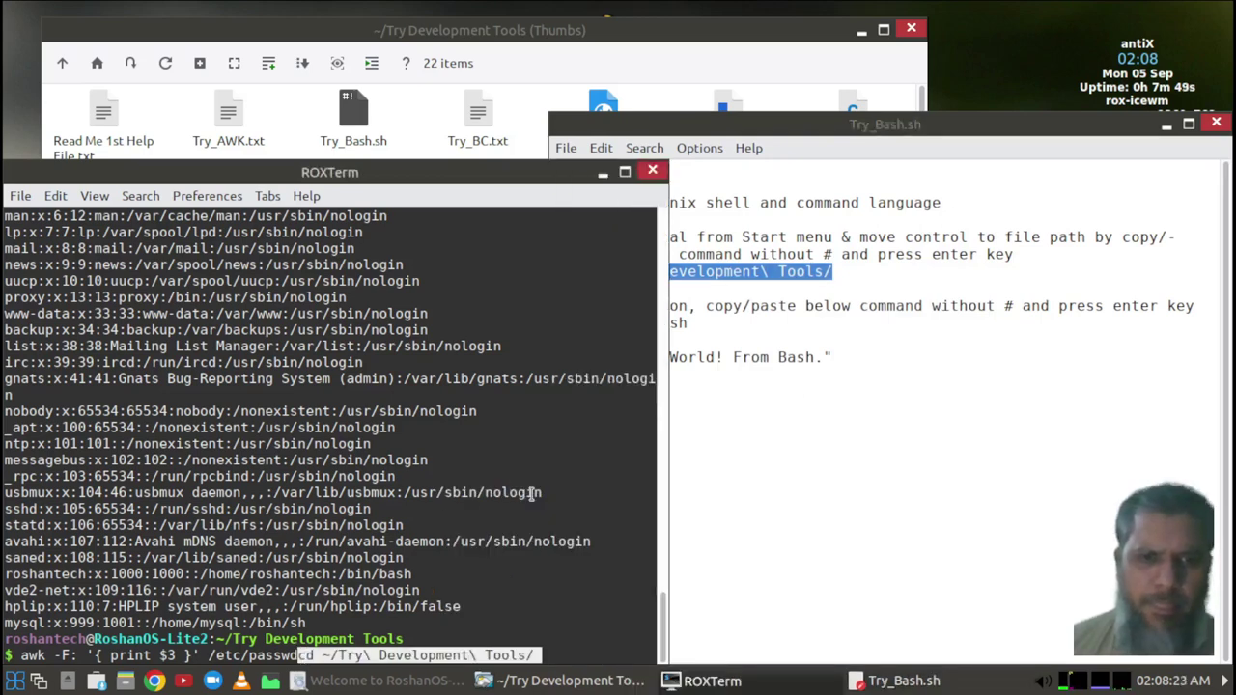
pyautogui.press('Return')
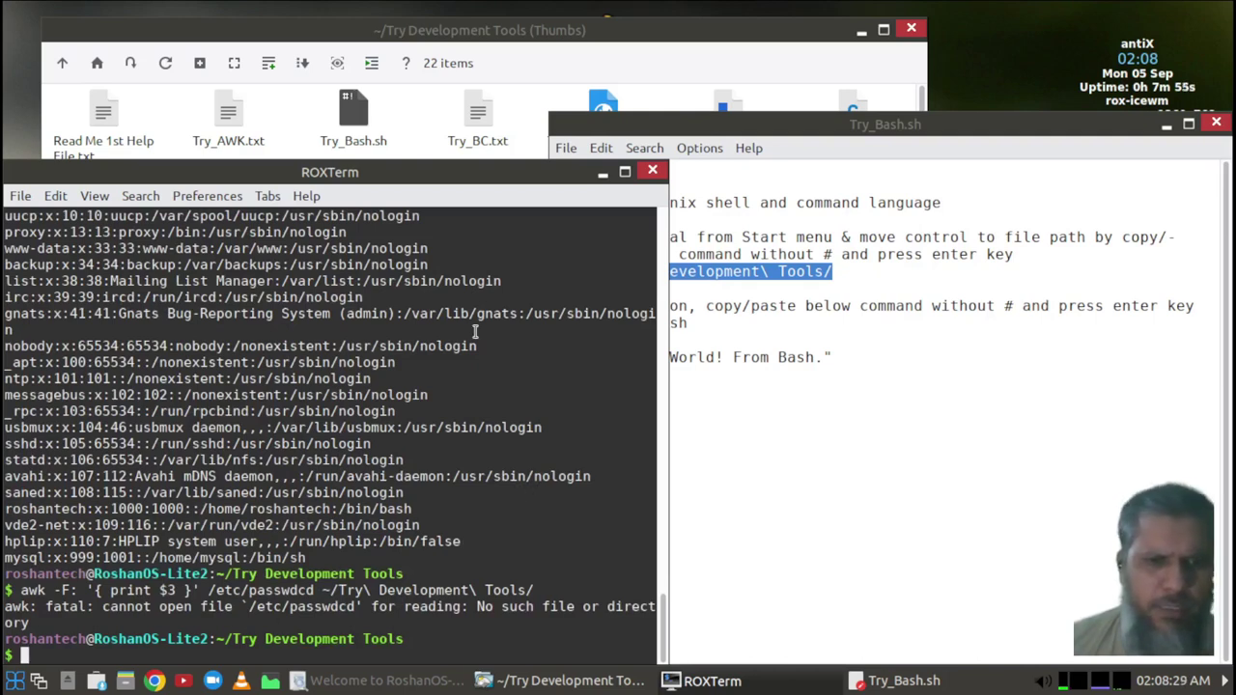
pyautogui.press('Up')
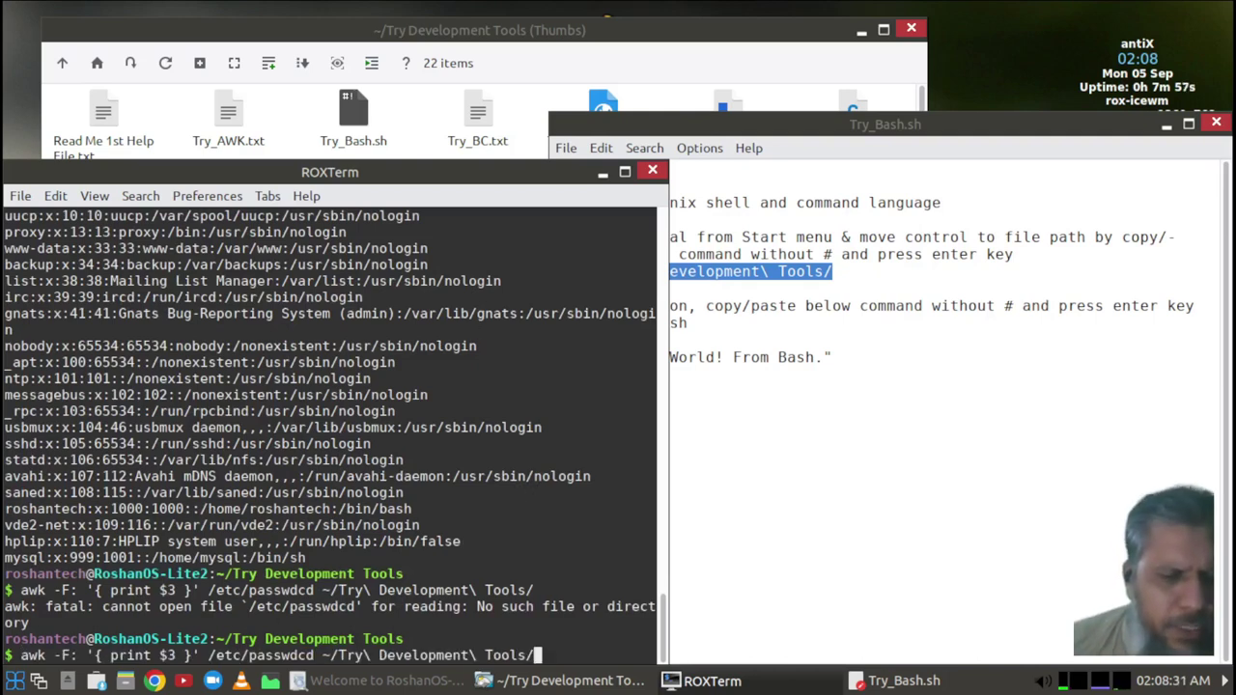
pyautogui.press('BackSpace')
pyautogui.press('BackSpace')
pyautogui.press('BackSpace')
pyautogui.press('BackSpace')
pyautogui.press('BackSpace')
pyautogui.press('BackSpace')
pyautogui.press('BackSpace')
pyautogui.press('BackSpace')
pyautogui.press('BackSpace')
pyautogui.press('BackSpace')
pyautogui.press('BackSpace')
pyautogui.press('BackSpace')
pyautogui.press('BackSpace')
pyautogui.press('BackSpace')
pyautogui.press('BackSpace')
pyautogui.press('BackSpace')
pyautogui.press('BackSpace')
pyautogui.press('BackSpace')
pyautogui.press('BackSpace')
pyautogui.press('BackSpace')
pyautogui.press('BackSpace')
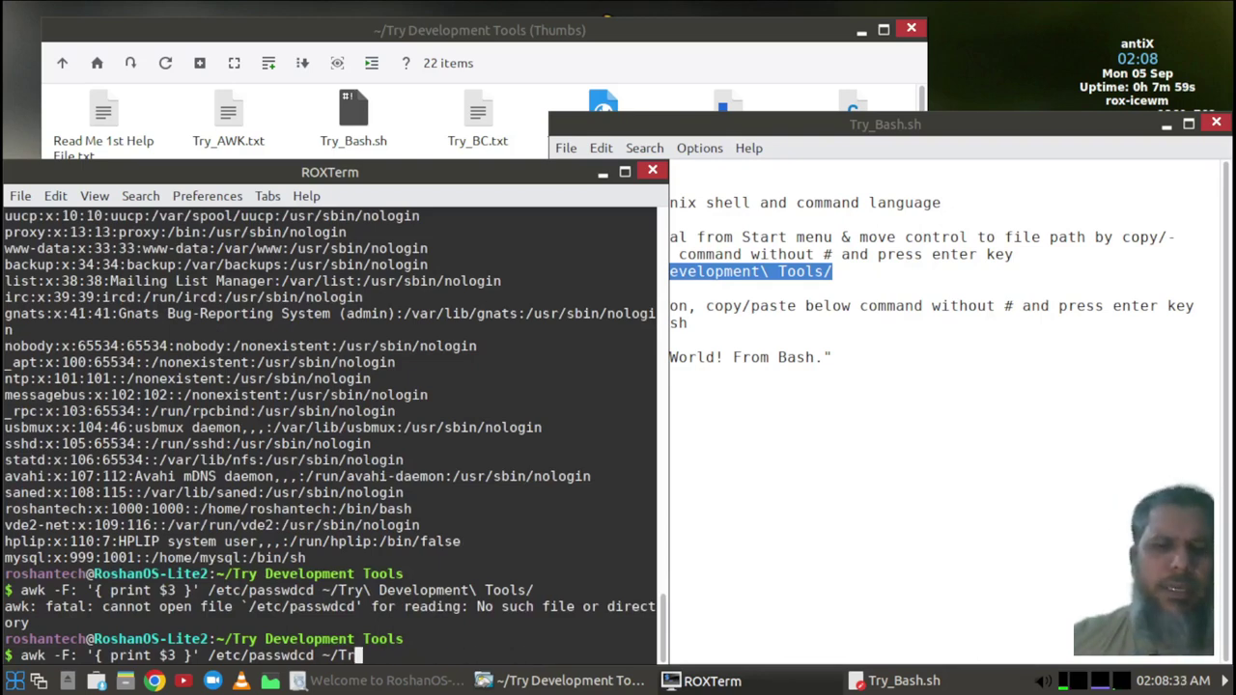
pyautogui.press('BackSpace')
pyautogui.press('BackSpace')
pyautogui.press('BackSpace')
pyautogui.press('BackSpace')
pyautogui.press('BackSpace')
pyautogui.press('BackSpace')
pyautogui.press('BackSpace')
pyautogui.press('BackSpace')
pyautogui.press('BackSpace')
pyautogui.press('BackSpace')
pyautogui.press('BackSpace')
pyautogui.press('BackSpace')
pyautogui.press('BackSpace')
pyautogui.press('BackSpace')
pyautogui.press('BackSpace')
pyautogui.press('BackSpace')
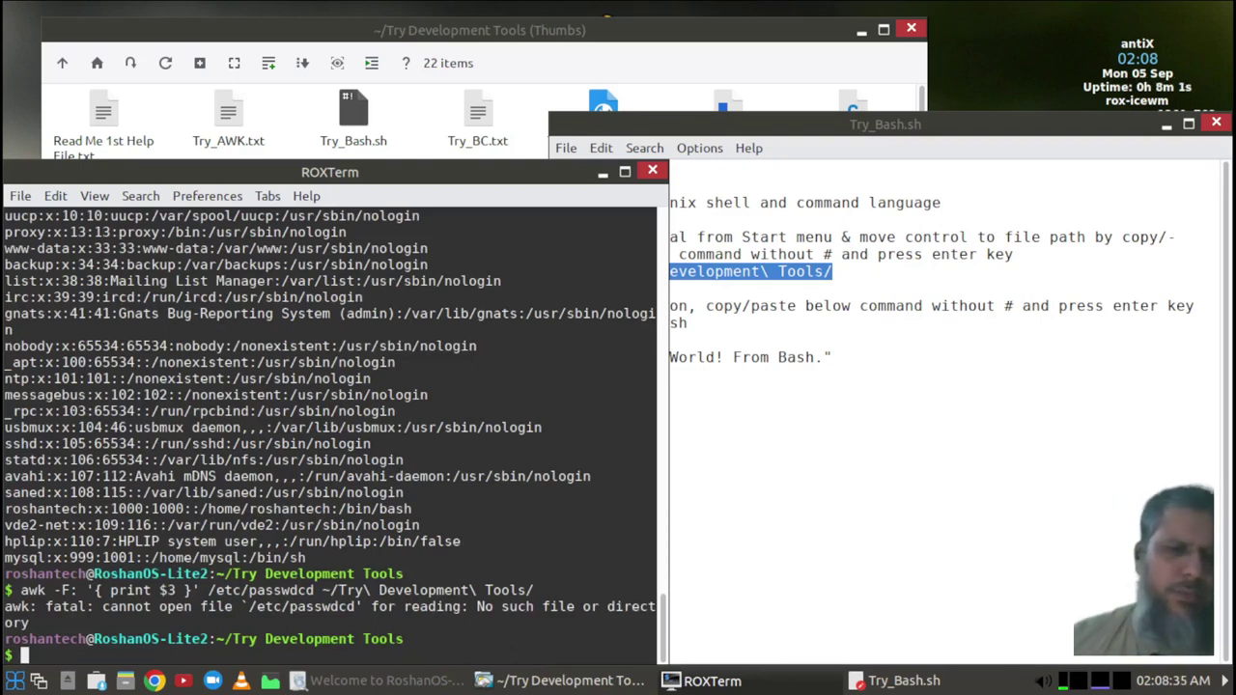
# Run the copied command cd ~/Try\ Development\ Tools/ at the terminal prompt.
pyautogui.rightClick(275, 655)
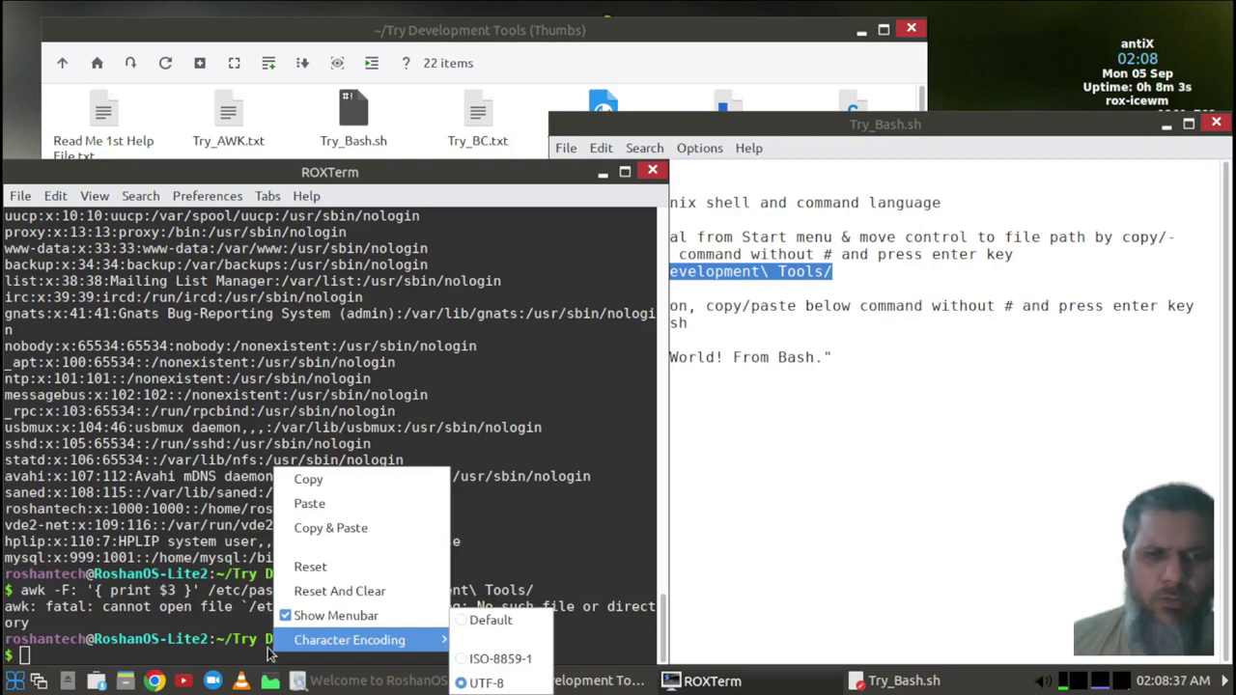
pyautogui.click(291, 506)
pyautogui.press('Return')
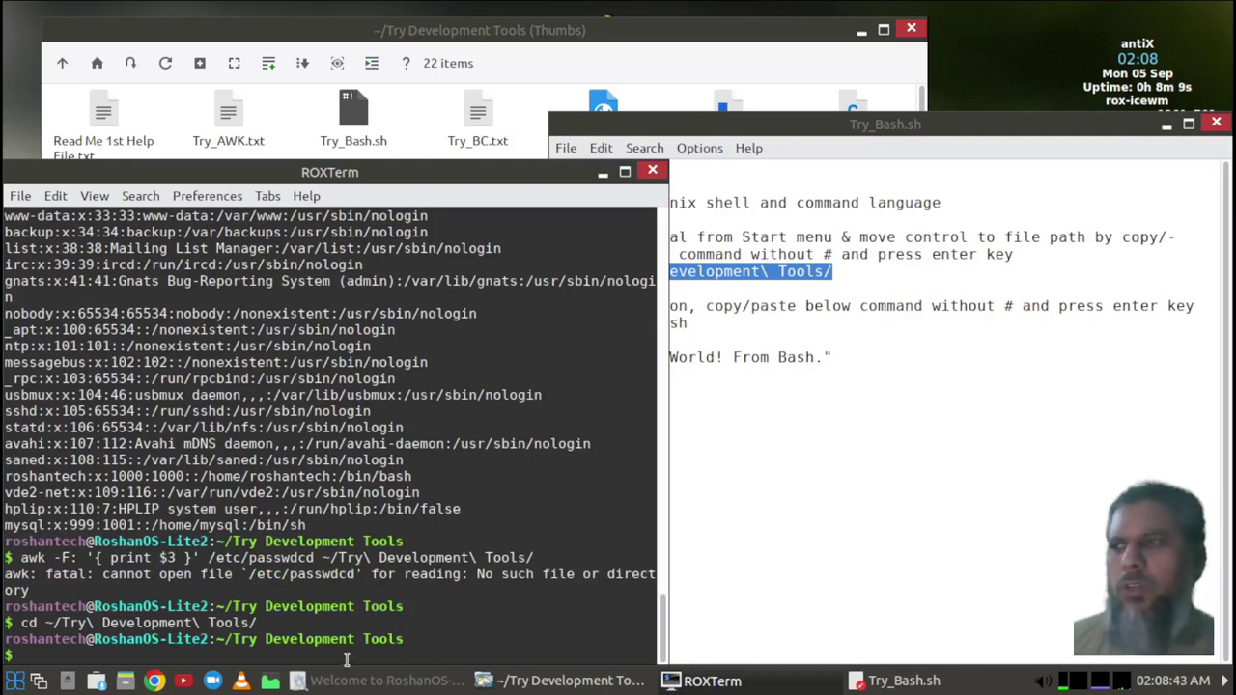
# Copy the execution command ./Try_Bash.sh from the script's comments without the # and run it in the terminal.
pyautogui.click(935, 454)
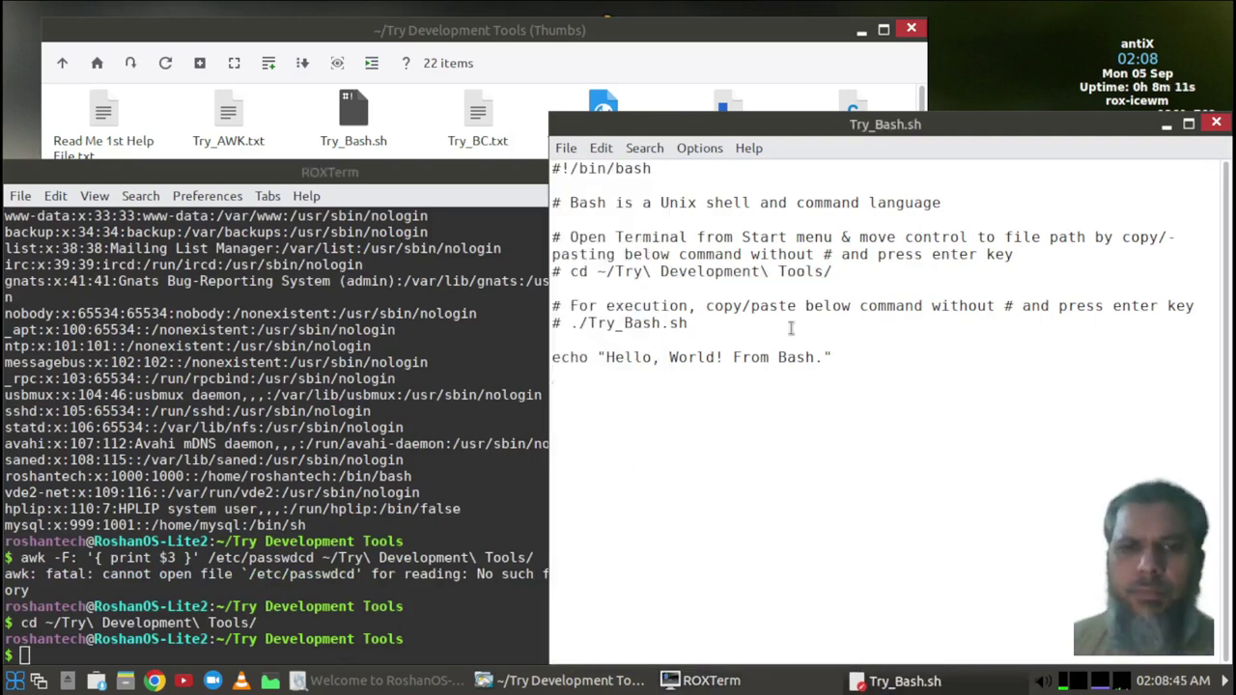
pyautogui.moveTo(571, 324); pyautogui.dragTo(695, 323)
pyautogui.rightClick(673, 322)
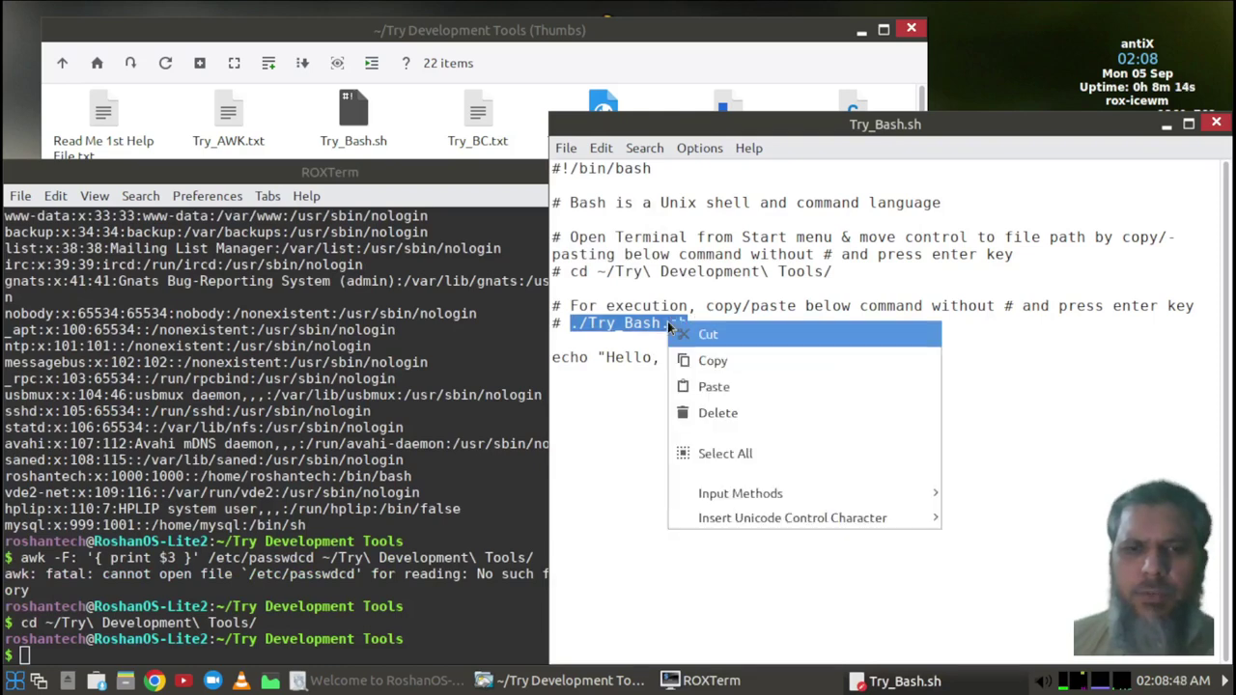
pyautogui.click(724, 357)
pyautogui.rightClick(297, 660)
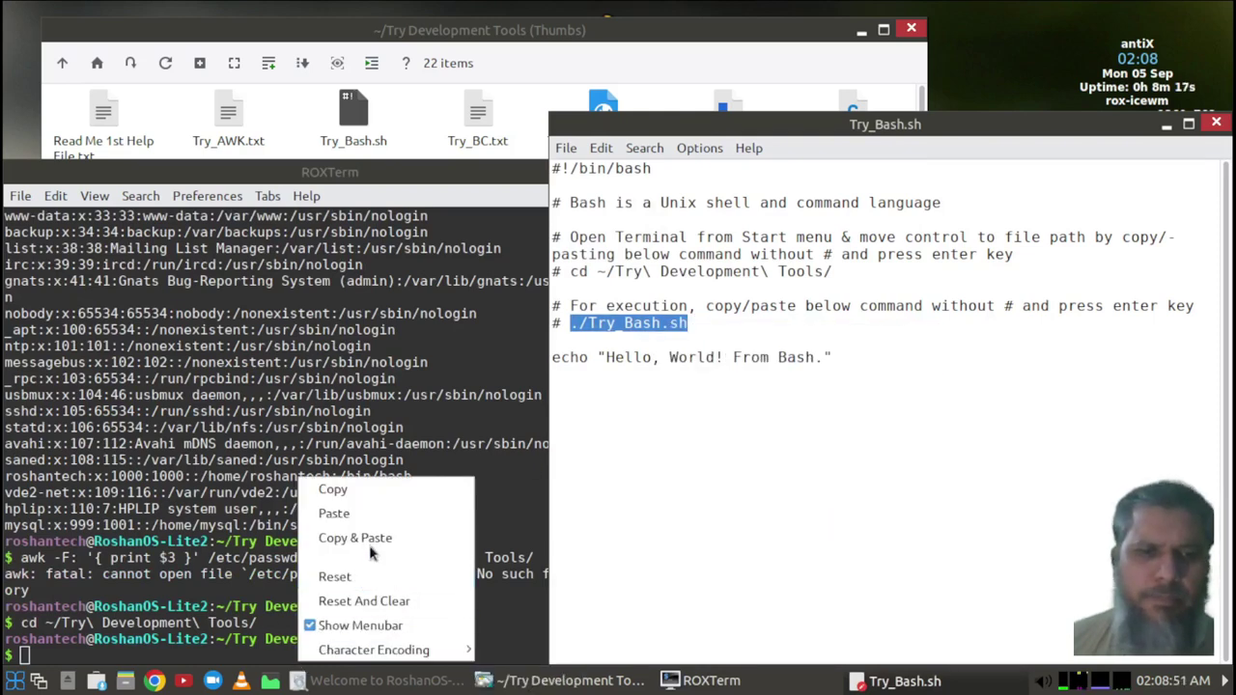
pyautogui.click(367, 512)
pyautogui.press('Return')
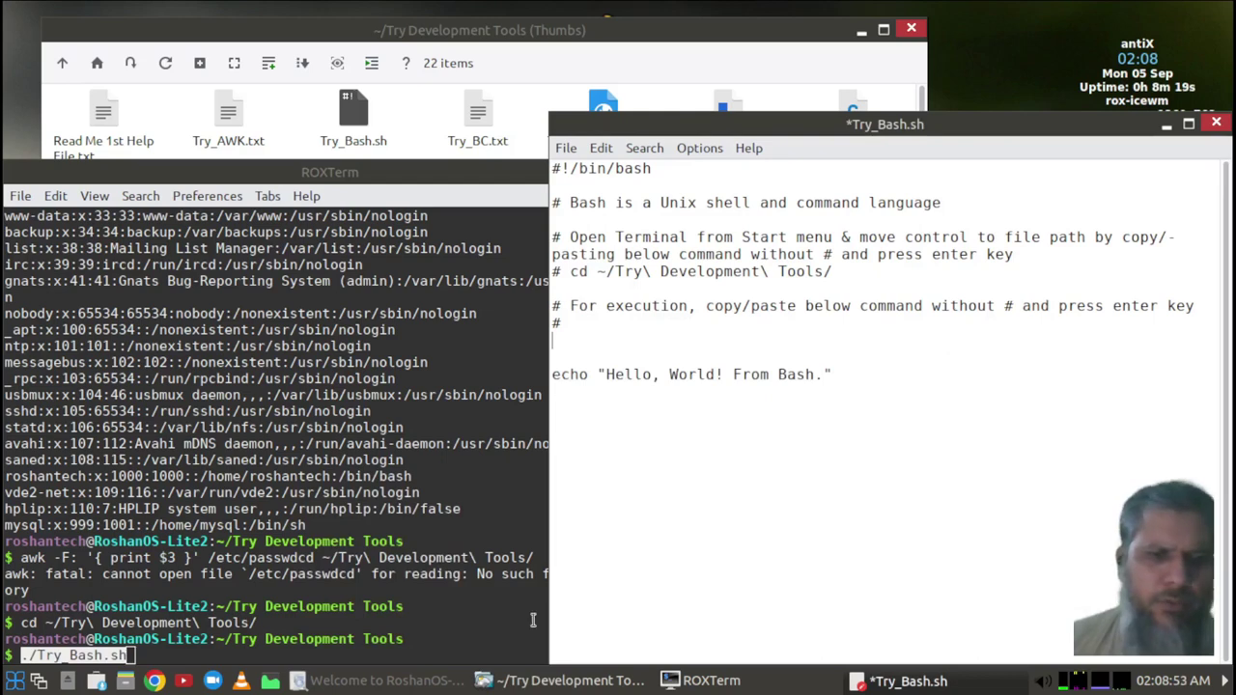
pyautogui.click(406, 639)
pyautogui.press('Return')
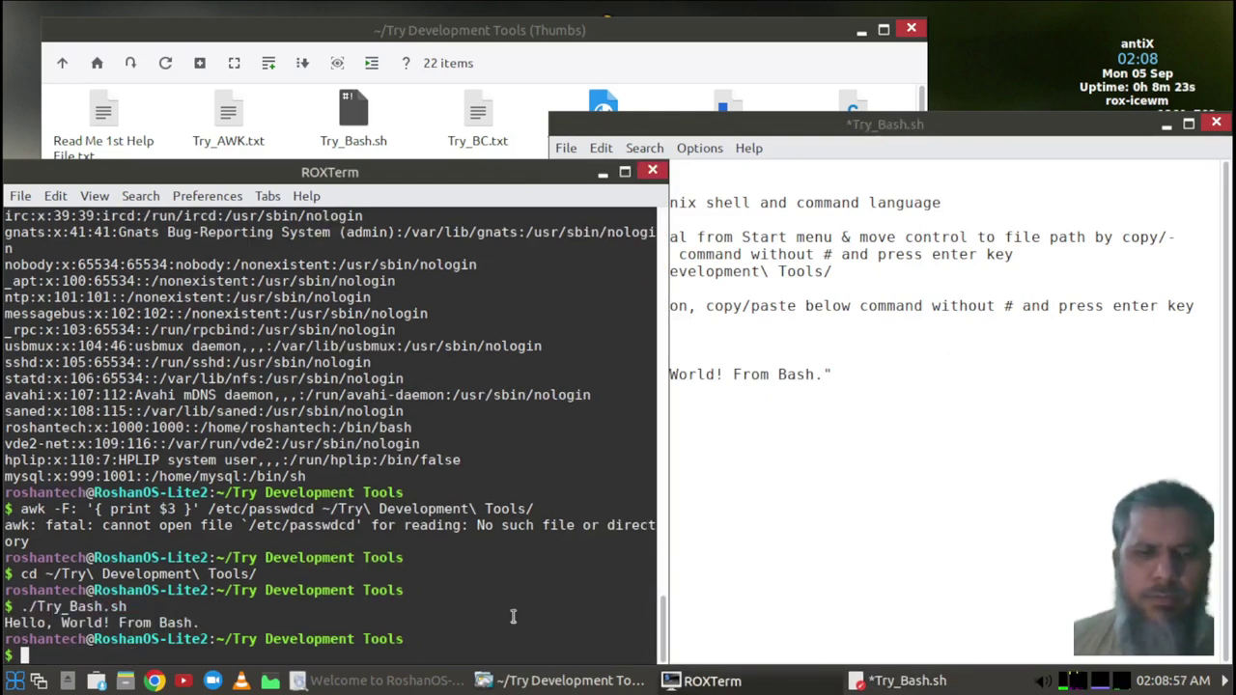
# Highlight the echo "Hello, World! From Bash." line in Try_Bash.sh and close the file without saving the changes.
pyautogui.click(676, 383)
pyautogui.moveTo(858, 371); pyautogui.dragTo(530, 371)
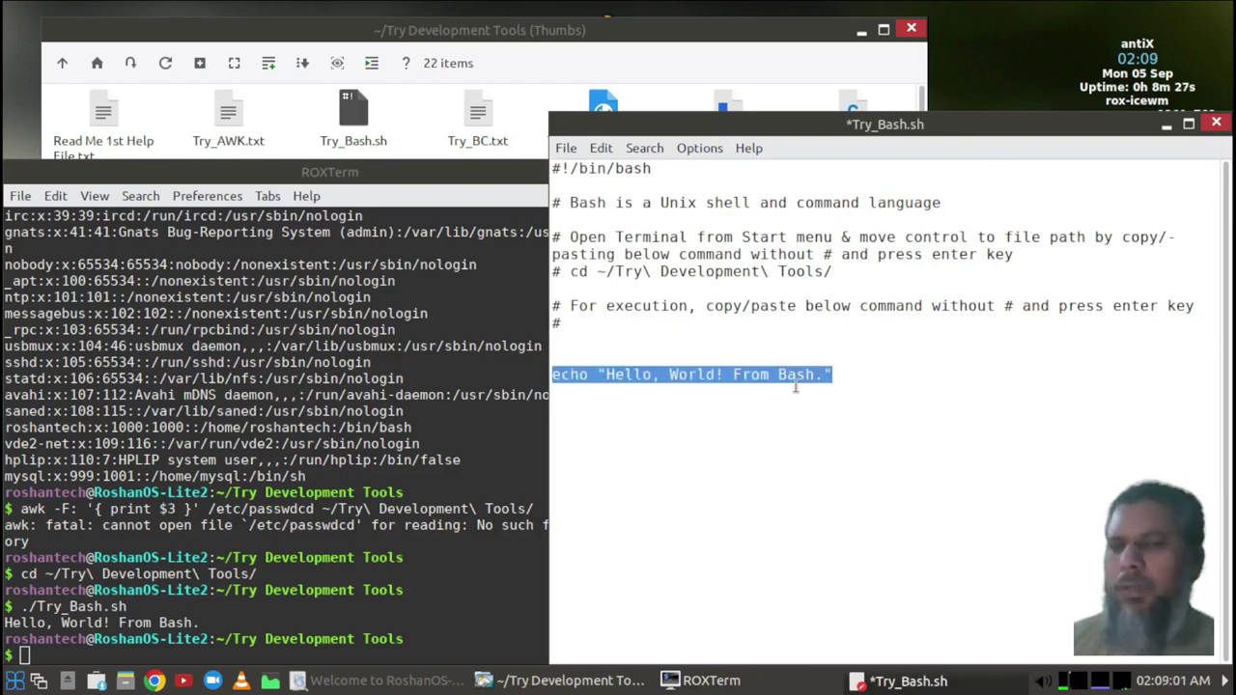
pyautogui.click(1216, 123)
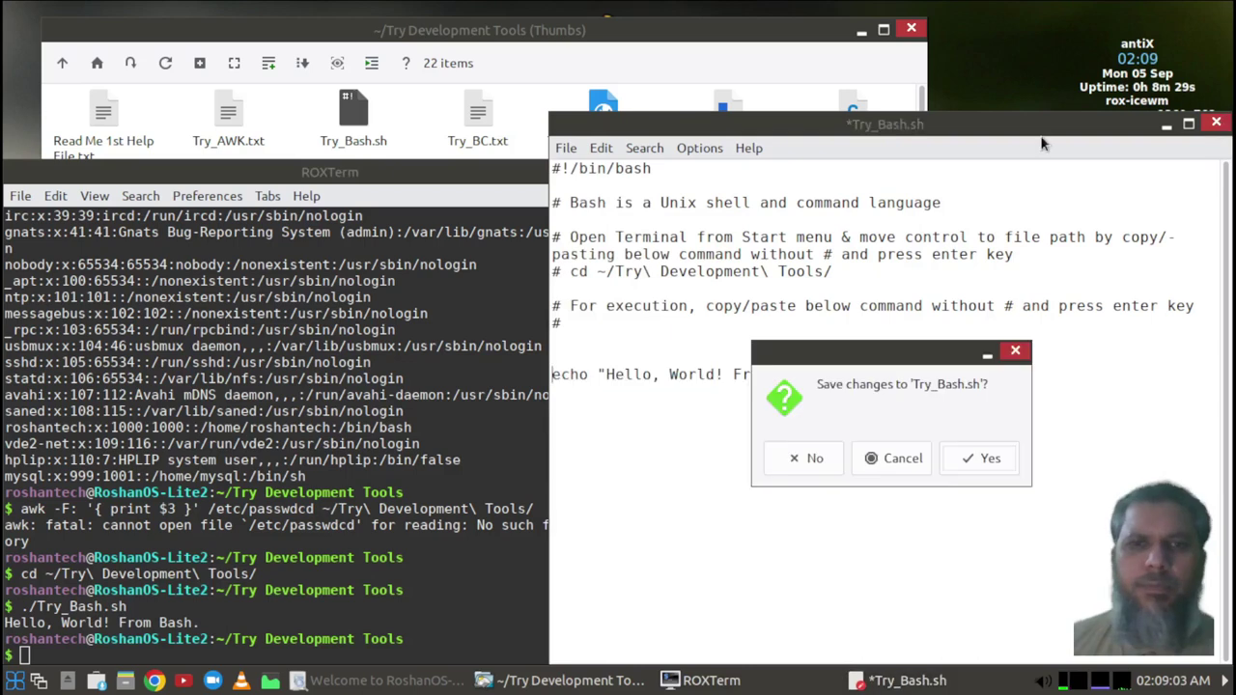
pyautogui.click(809, 465)
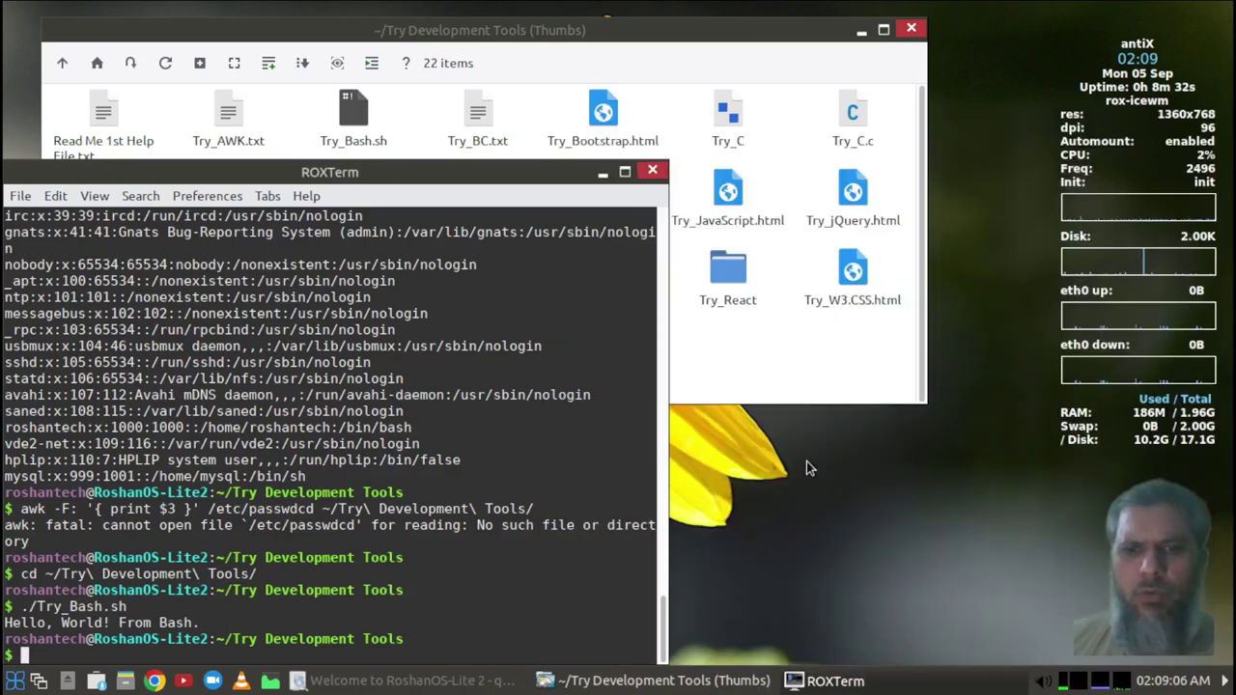
# Open Try_BC.txt from the Try Development Tools folder and highlight its BC description and the cd ~/Try\ Development\ Tools/ line.
pyautogui.click(623, 34)
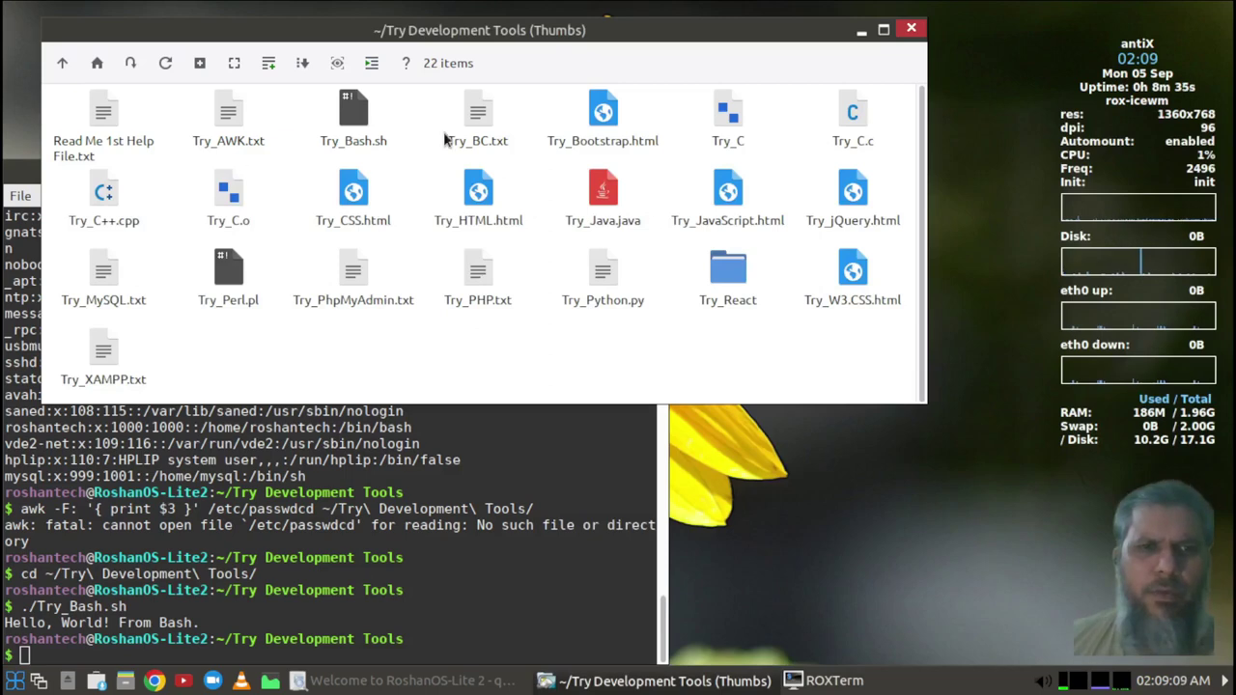
pyautogui.doubleClick(473, 140)
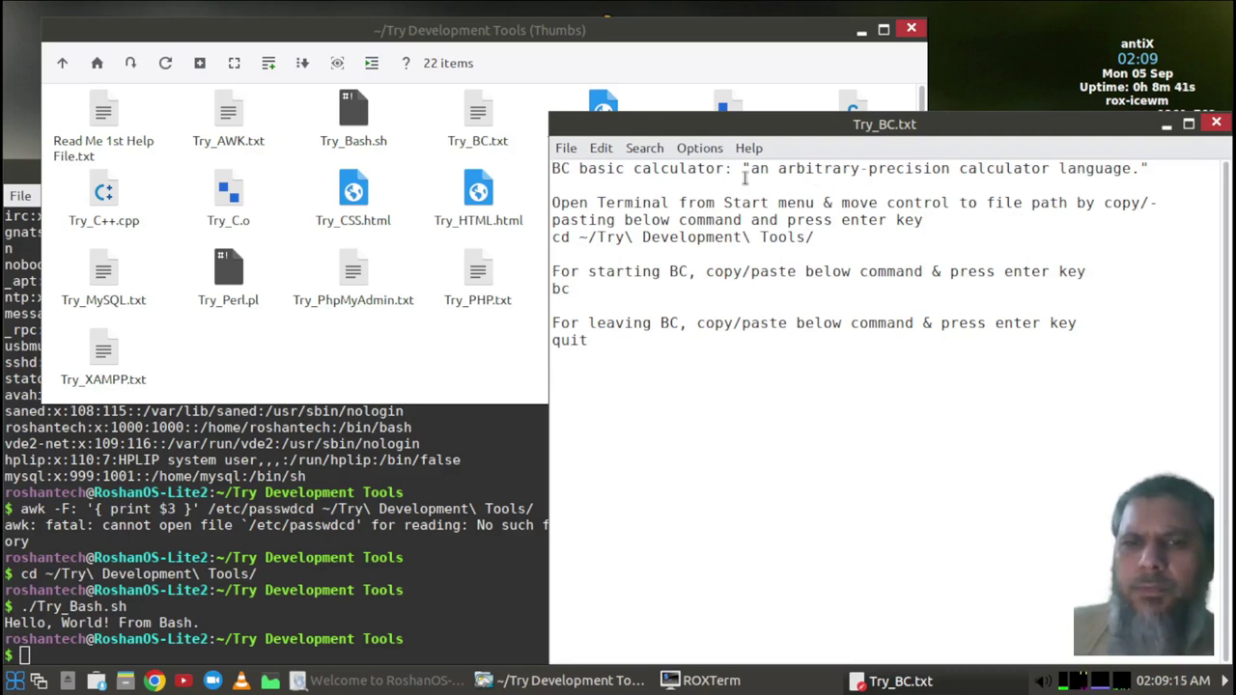
pyautogui.moveTo(661, 169); pyautogui.dragTo(867, 180)
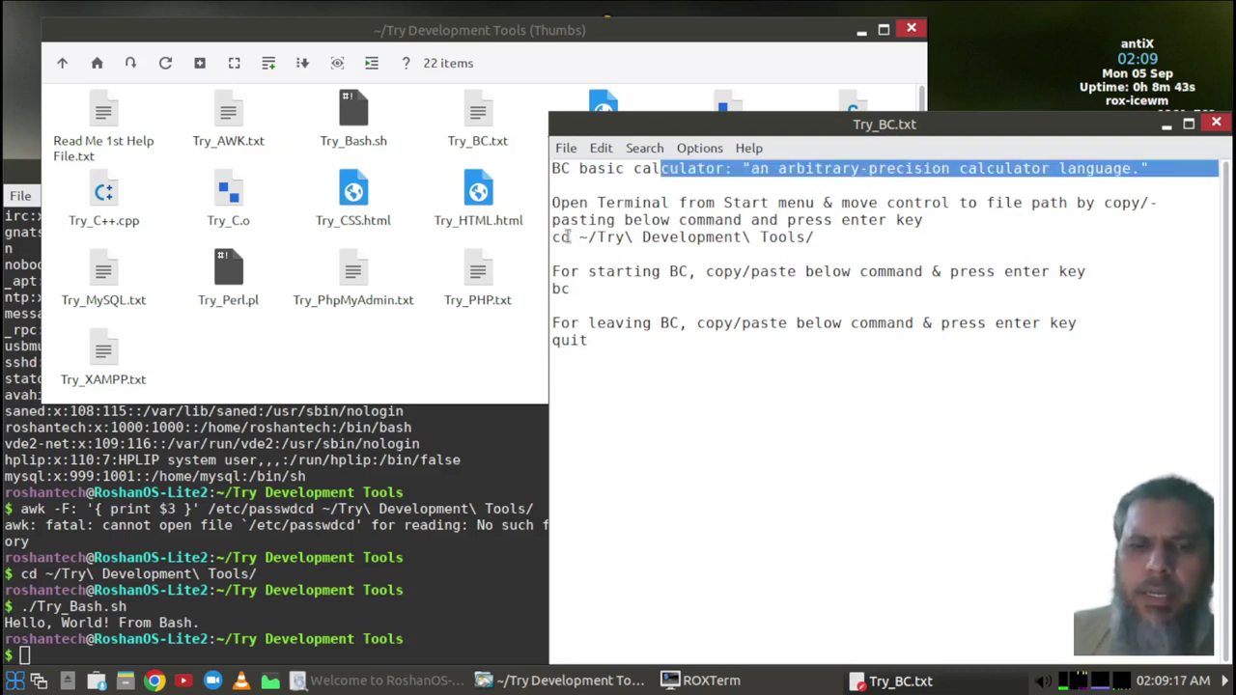
pyautogui.moveTo(558, 237); pyautogui.dragTo(777, 238)
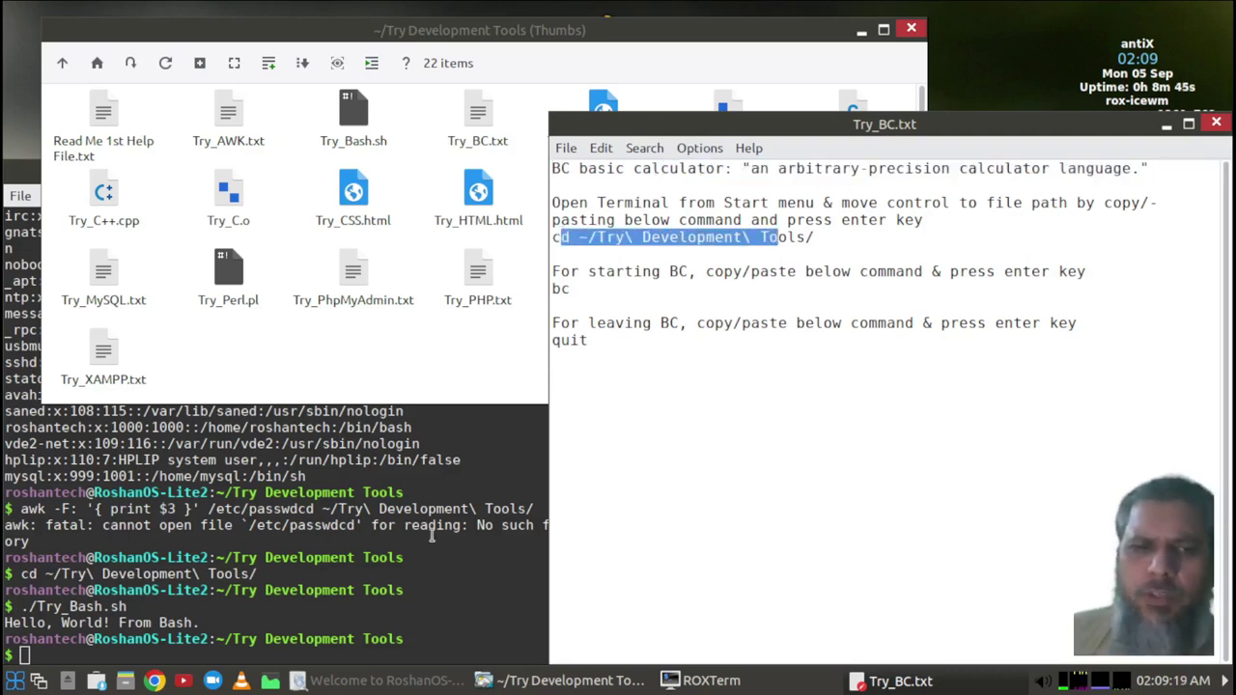
pyautogui.click(441, 567)
pyautogui.click(801, 428)
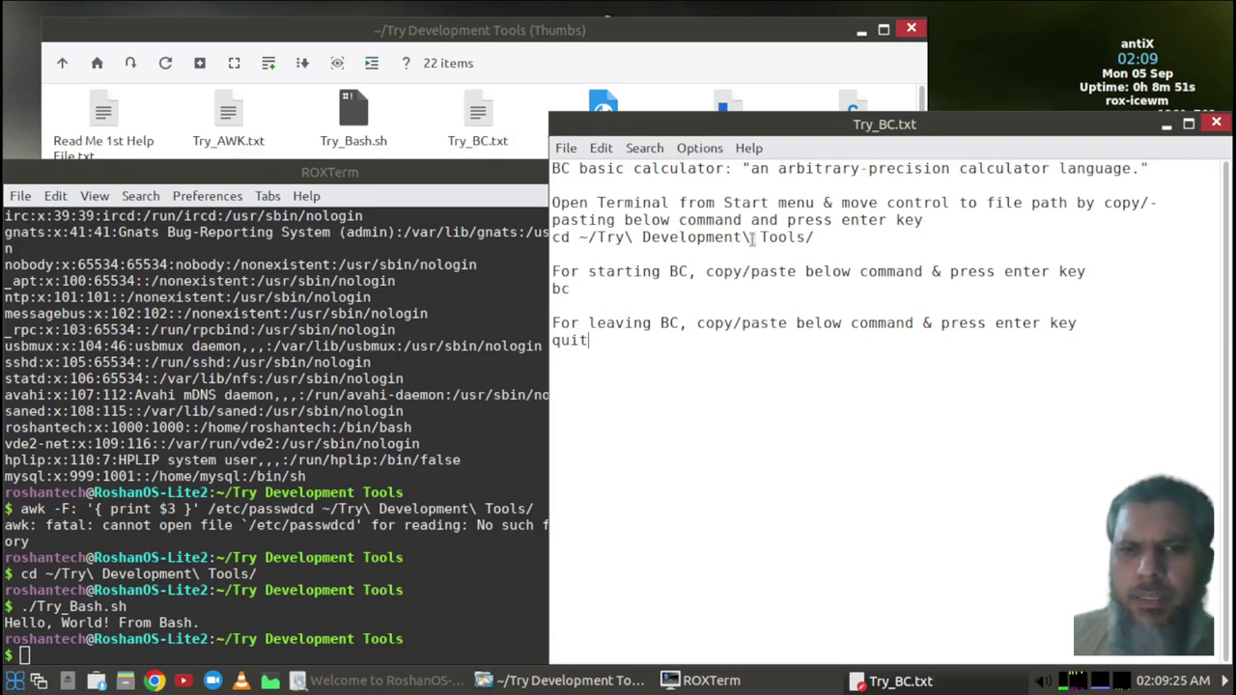
pyautogui.moveTo(827, 238); pyautogui.dragTo(549, 242)
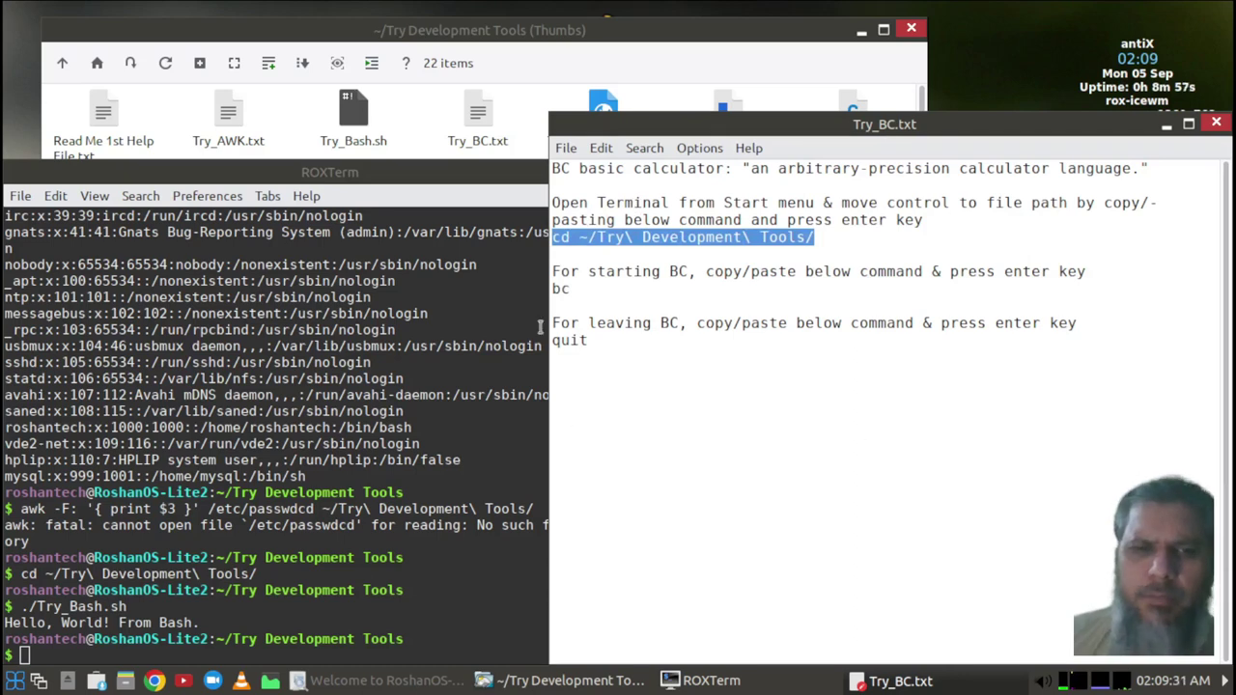
# Close the current terminal window and open a fresh terminal.
pyautogui.click(502, 282)
pyautogui.click(663, 173)
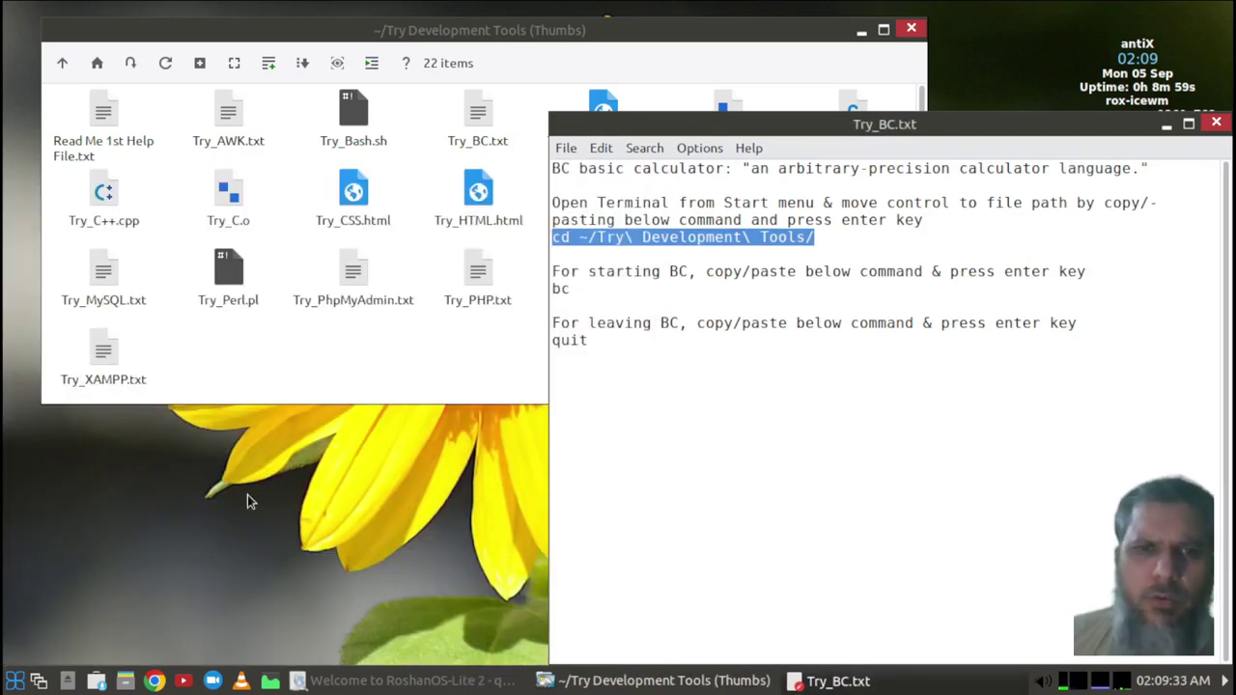
pyautogui.click(15, 681)
pyautogui.click(41, 245)
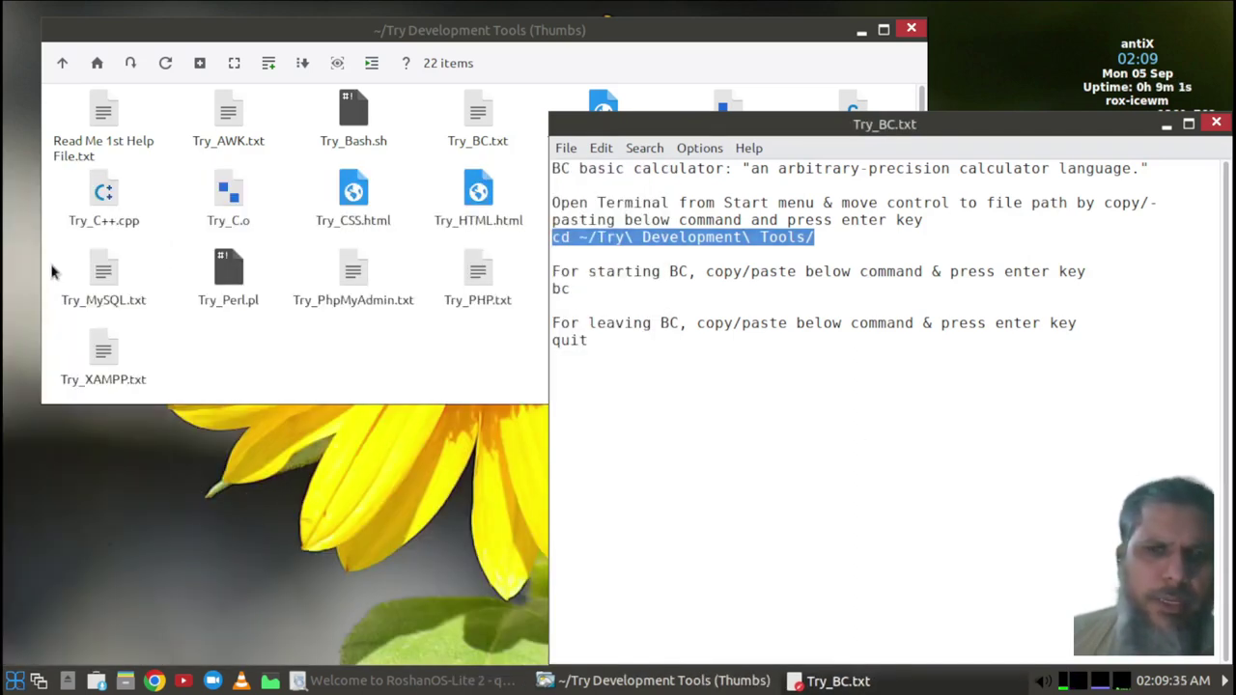
# Start the BC calculator in the new terminal with the command bc from Try_BC.txt.
pyautogui.click(897, 464)
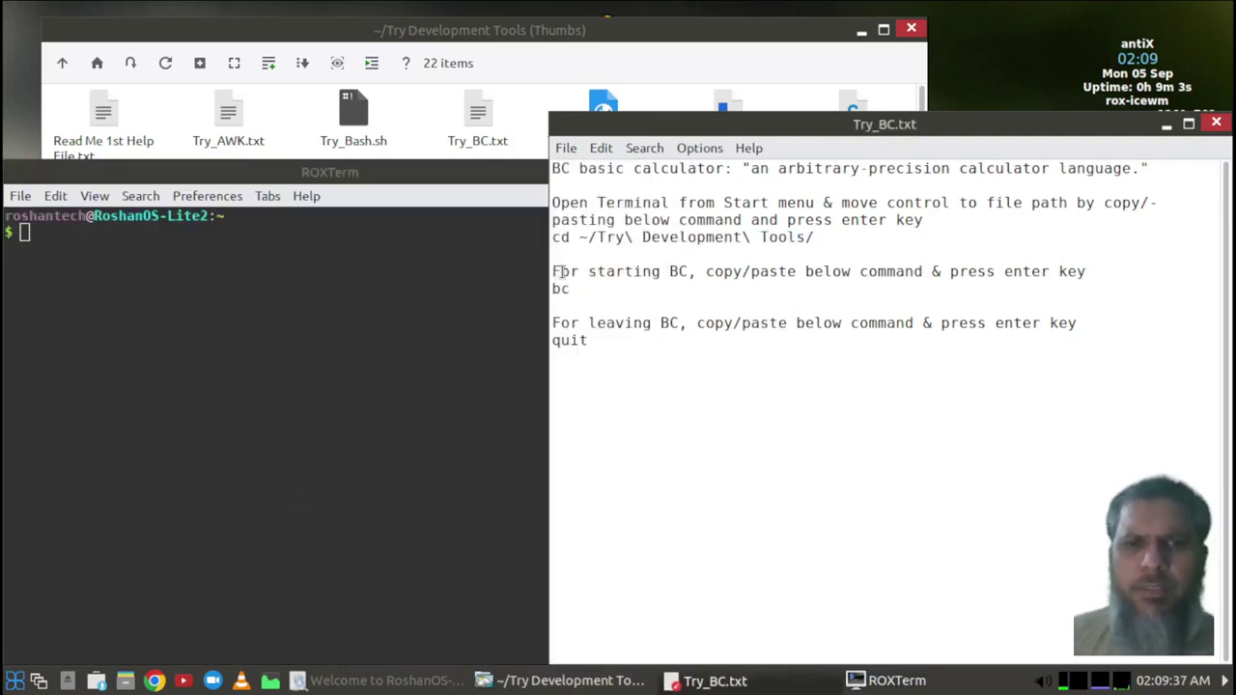
pyautogui.click(264, 329)
pyautogui.write('bc')
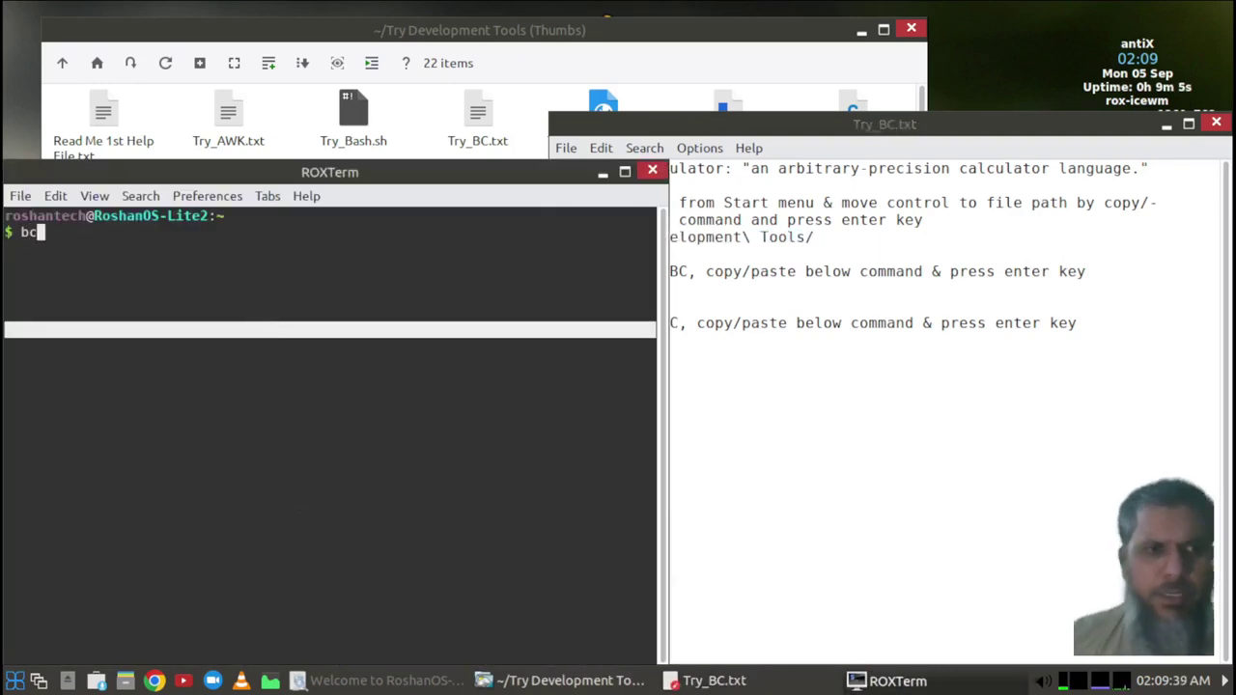
pyautogui.press('Return')
pyautogui.click(235, 393)
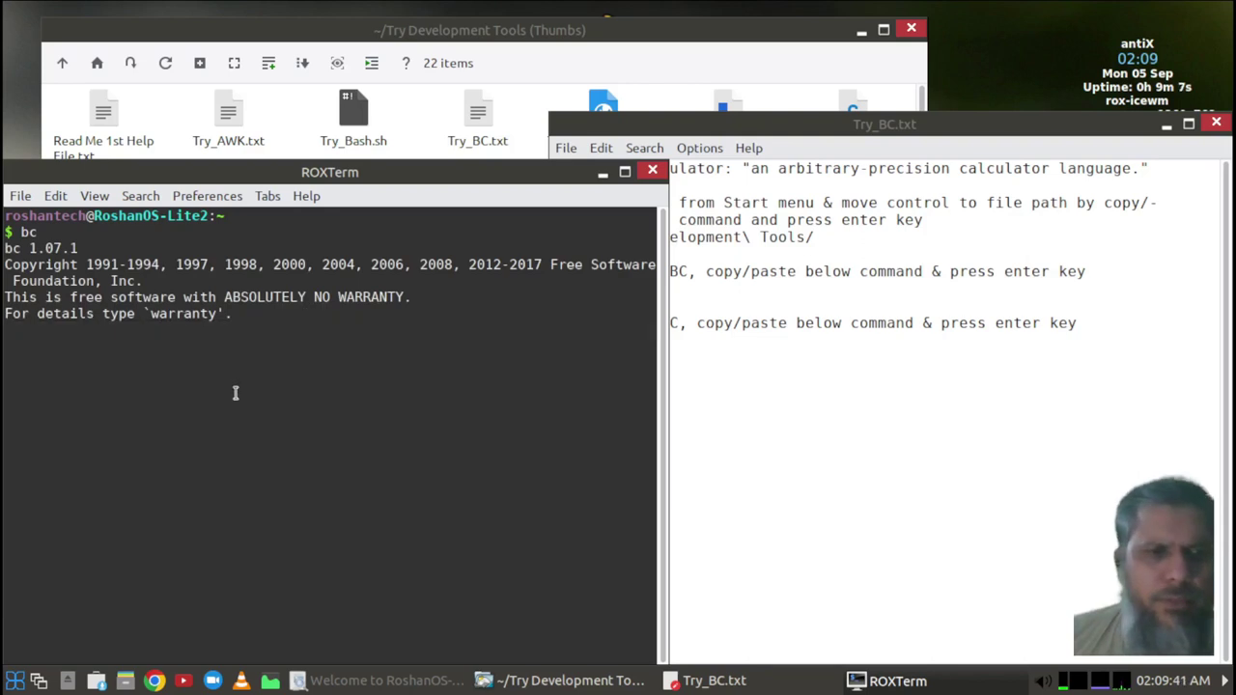
# Check the instructions in Try_BC.txt and enter help in the running BC session.
pyautogui.click(875, 418)
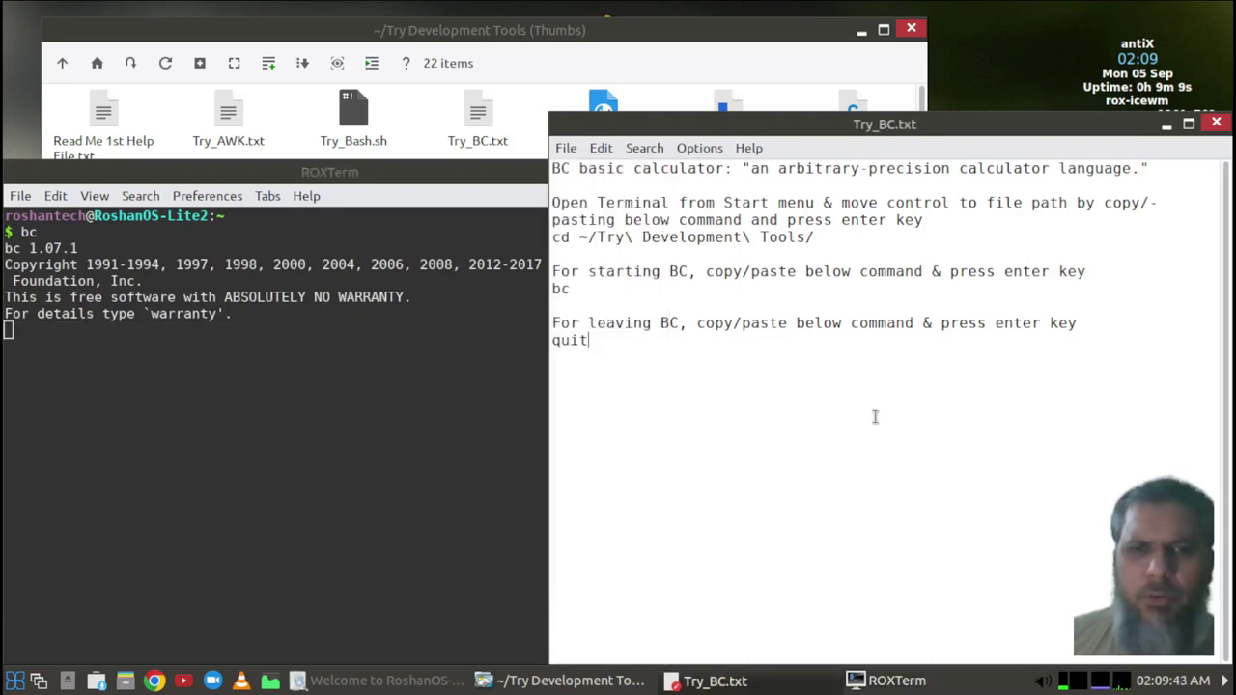
pyautogui.click(164, 362)
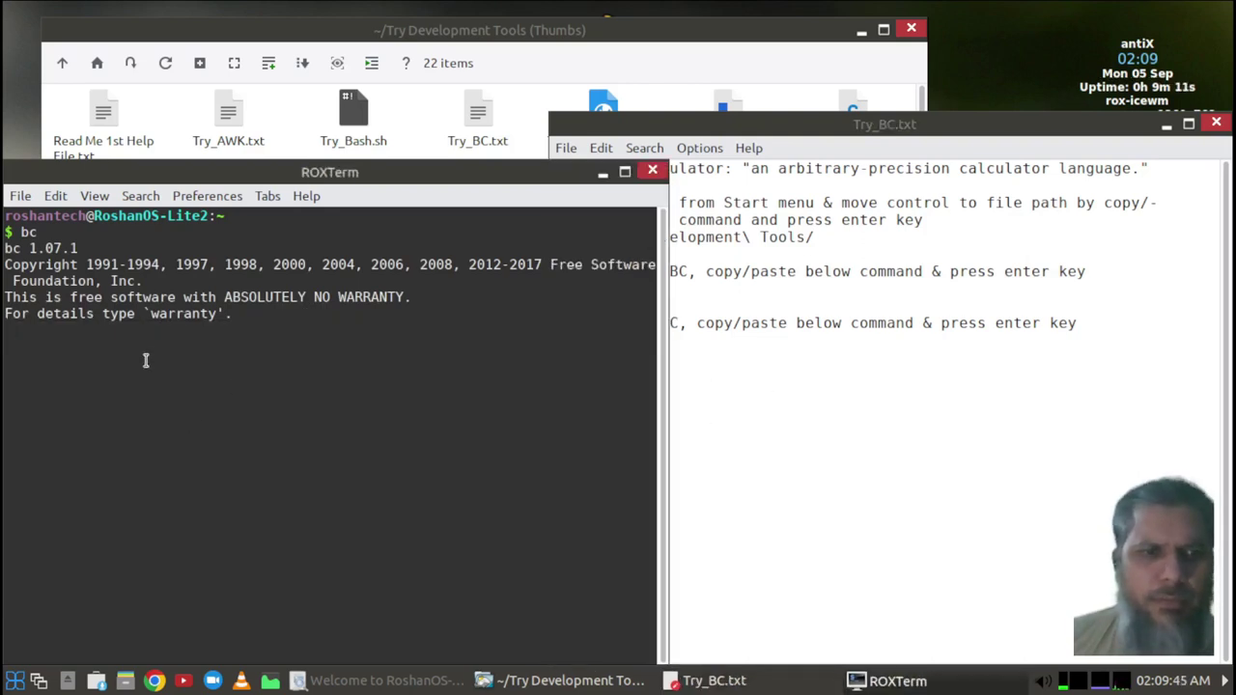
pyautogui.doubleClick(150, 362)
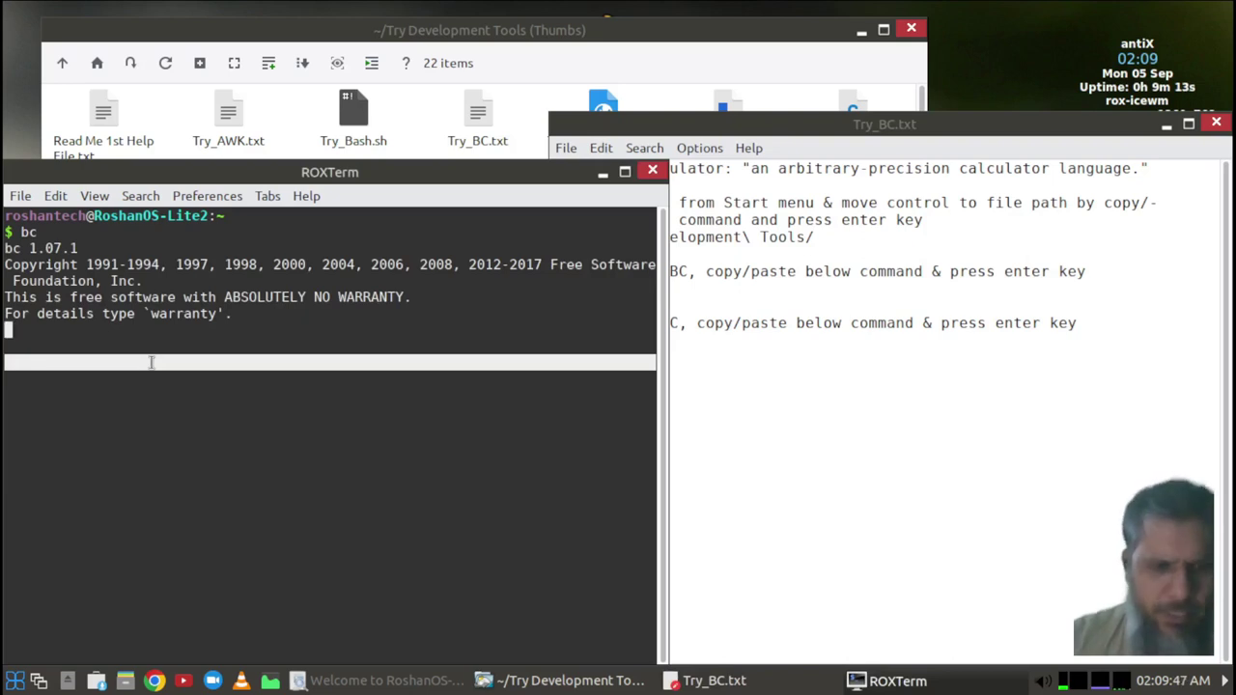
pyautogui.write('help')
pyautogui.press('Return')
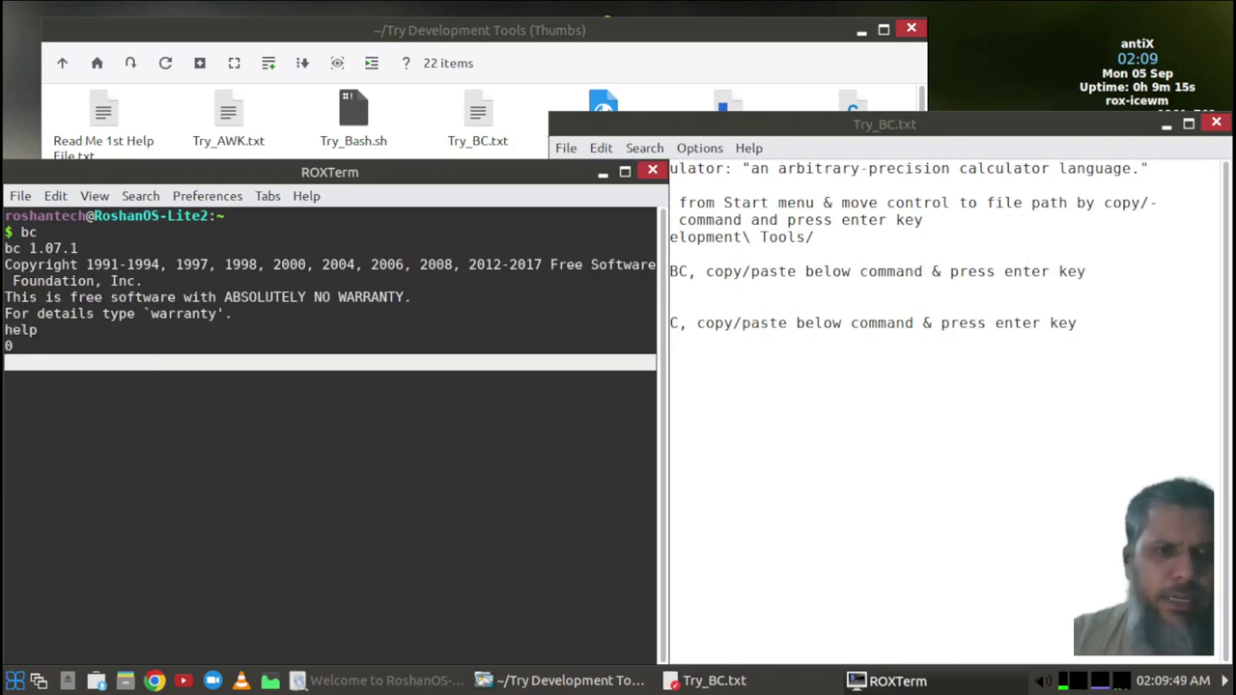
# Calculate 2+3 in the BC session.
pyautogui.click(140, 445)
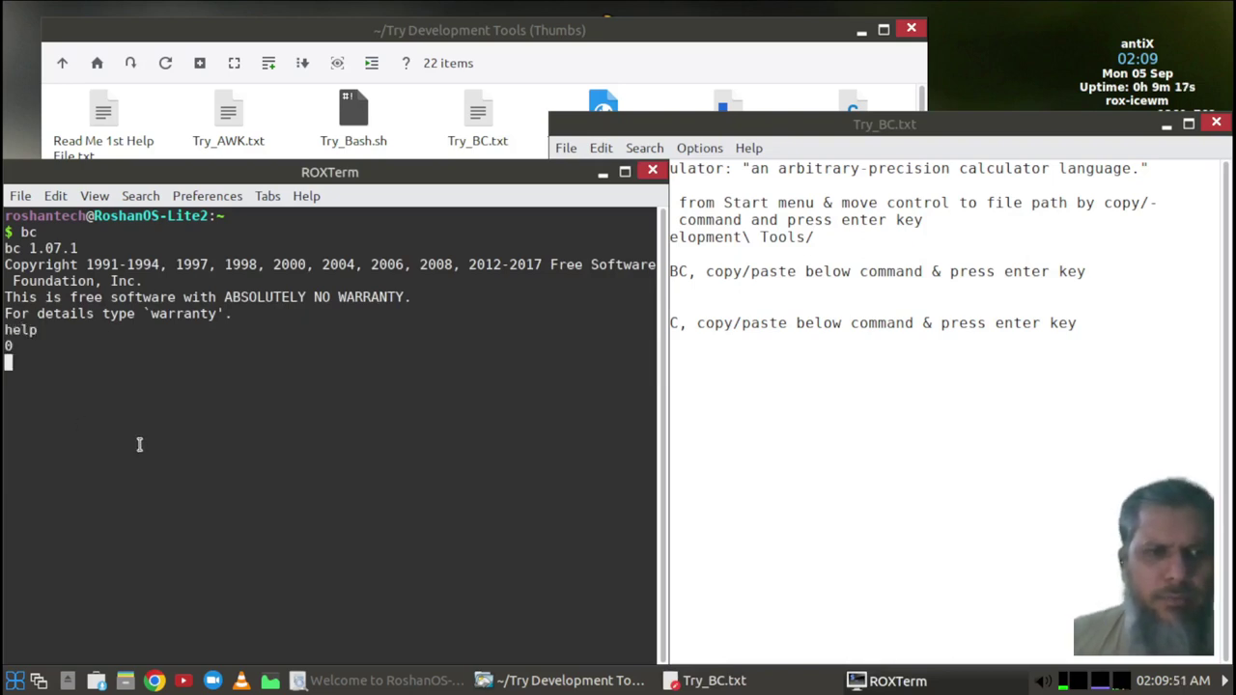
pyautogui.write('2')
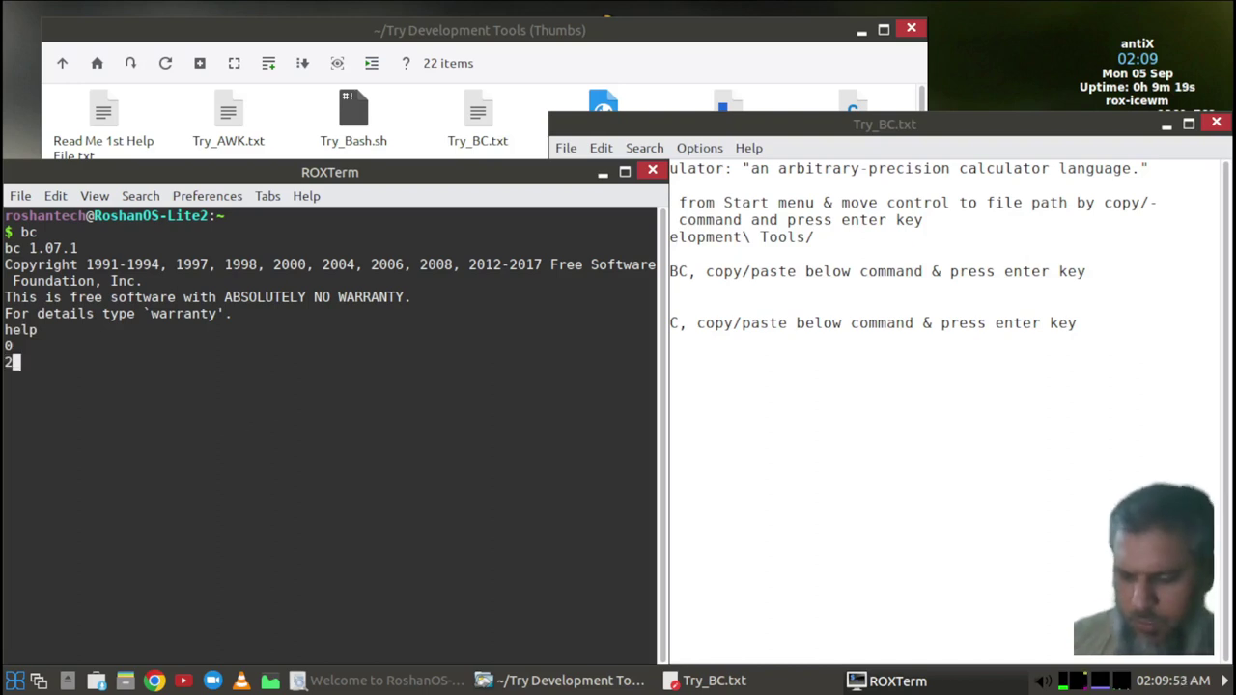
pyautogui.write('+3')
pyautogui.press('Return')
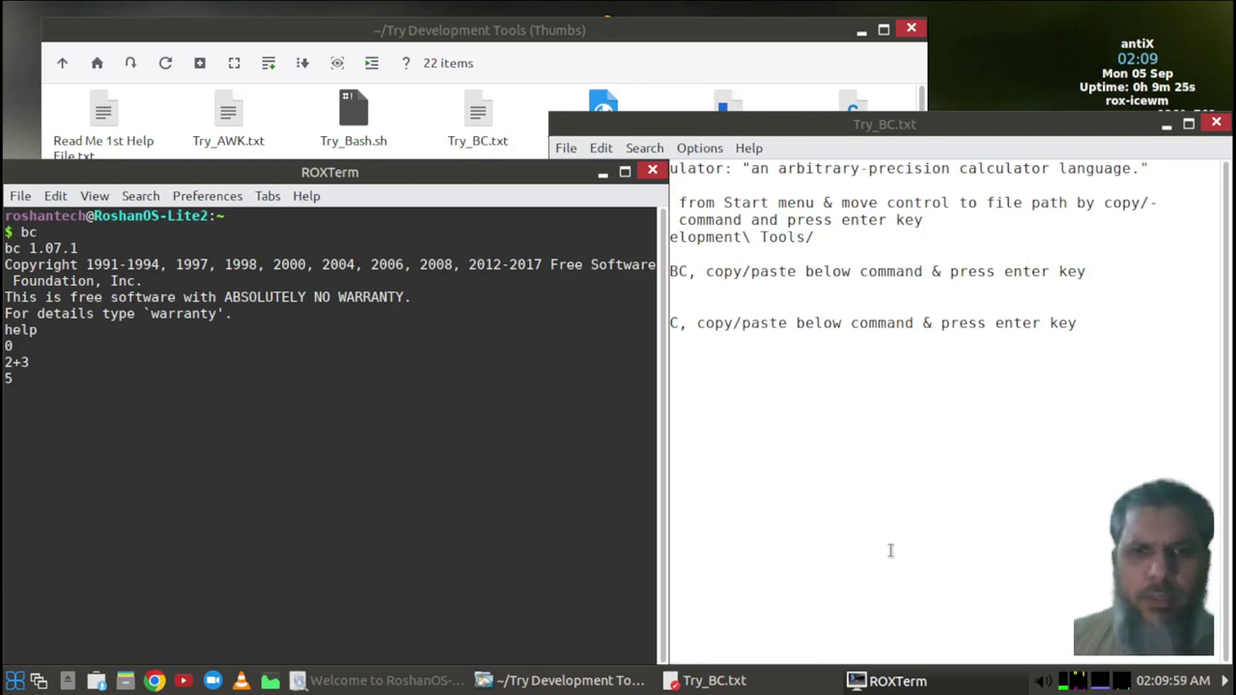
# Quit the bc calculator with the quit command, and close both the terminal and Try_BC.txt.
pyautogui.click(999, 472)
pyautogui.click(259, 469)
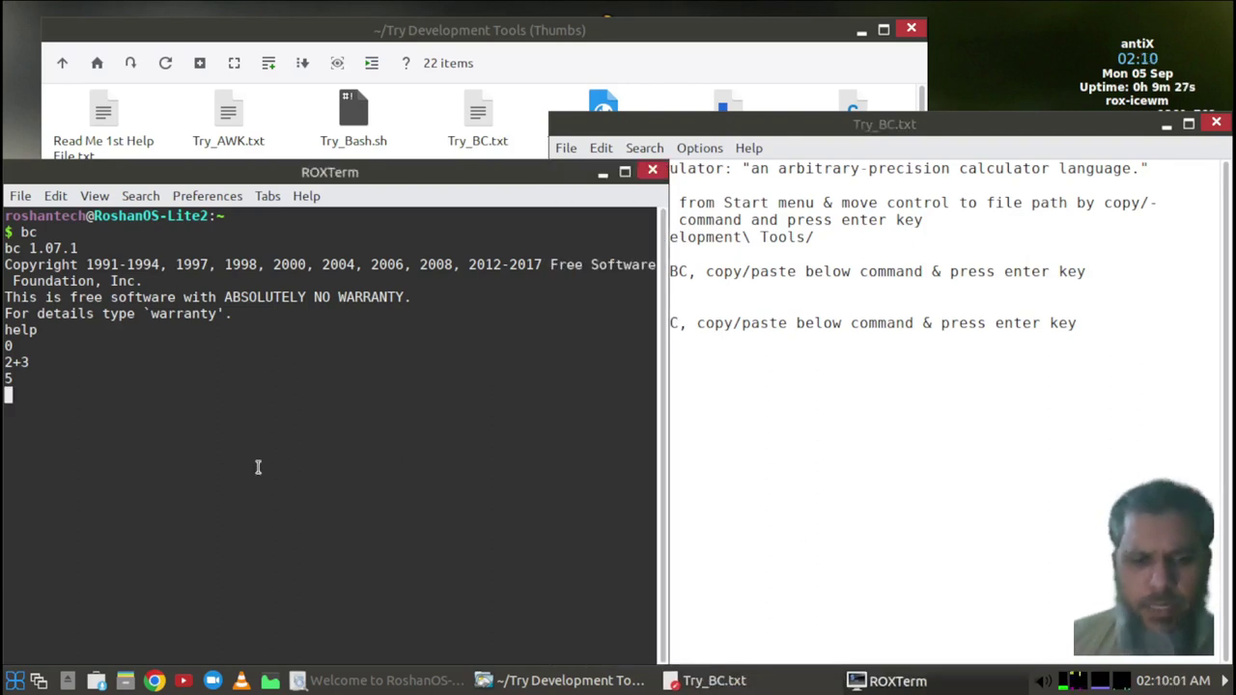
pyautogui.write('quit')
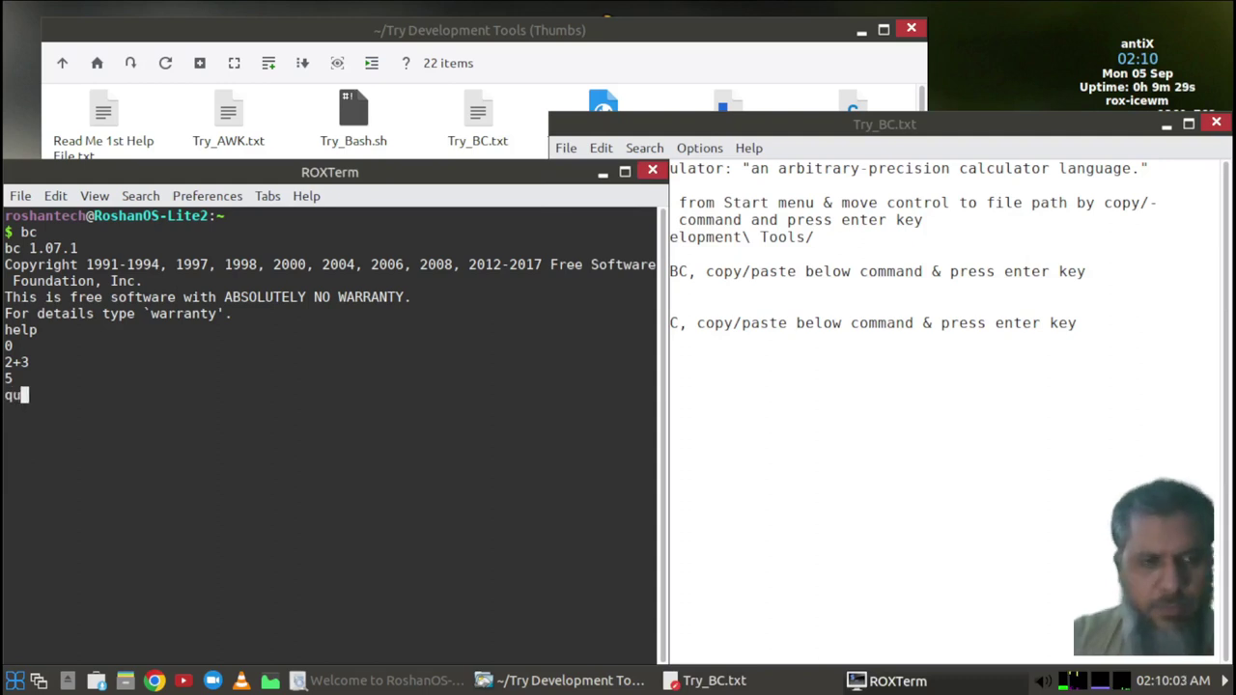
pyautogui.press('Return')
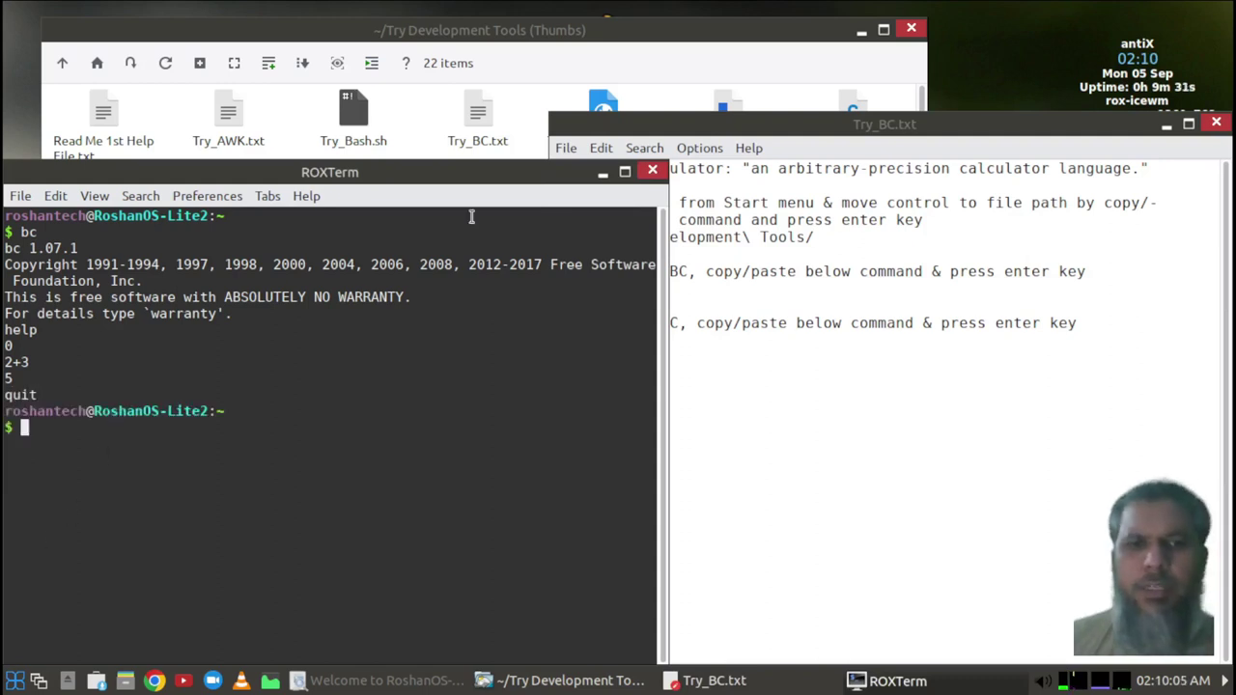
pyautogui.click(652, 171)
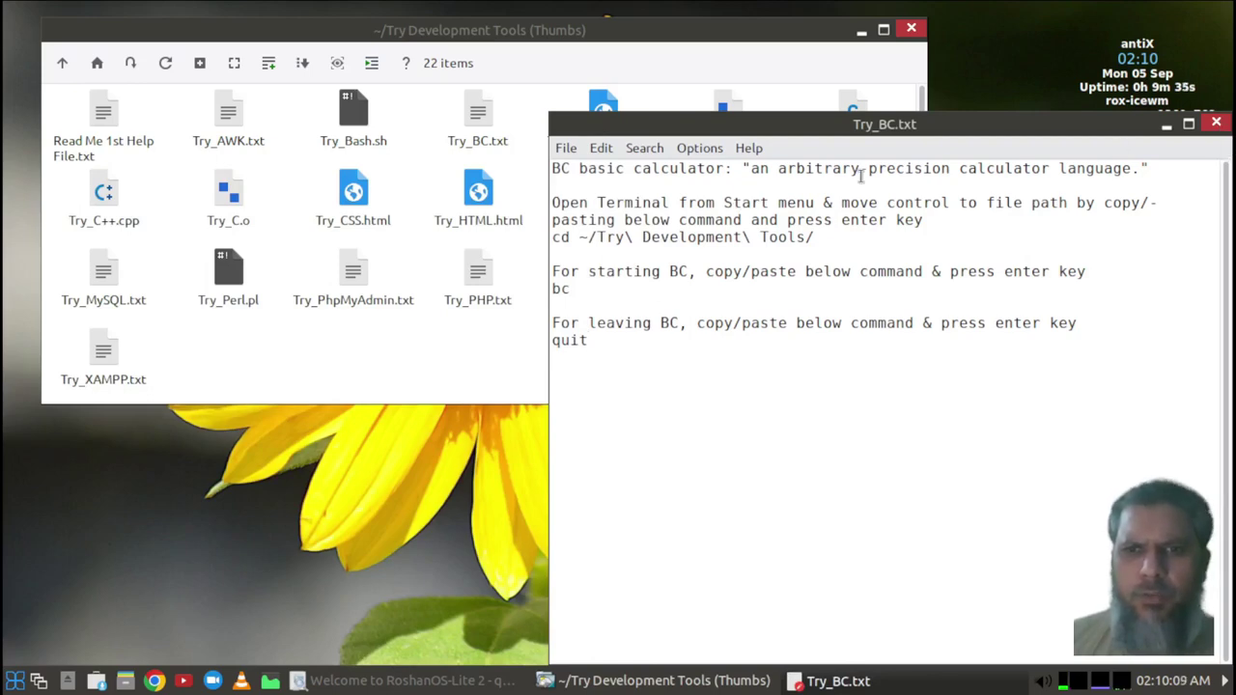
pyautogui.moveTo(860, 172); pyautogui.dragTo(1051, 172)
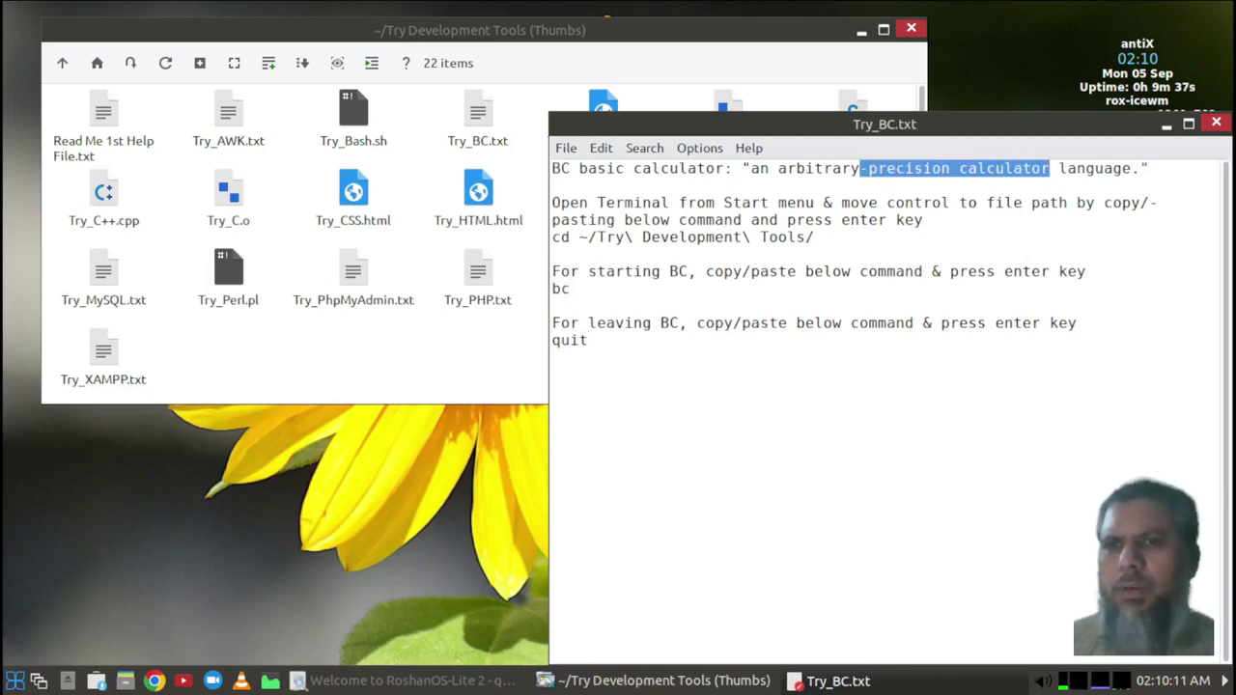
pyautogui.click(1216, 125)
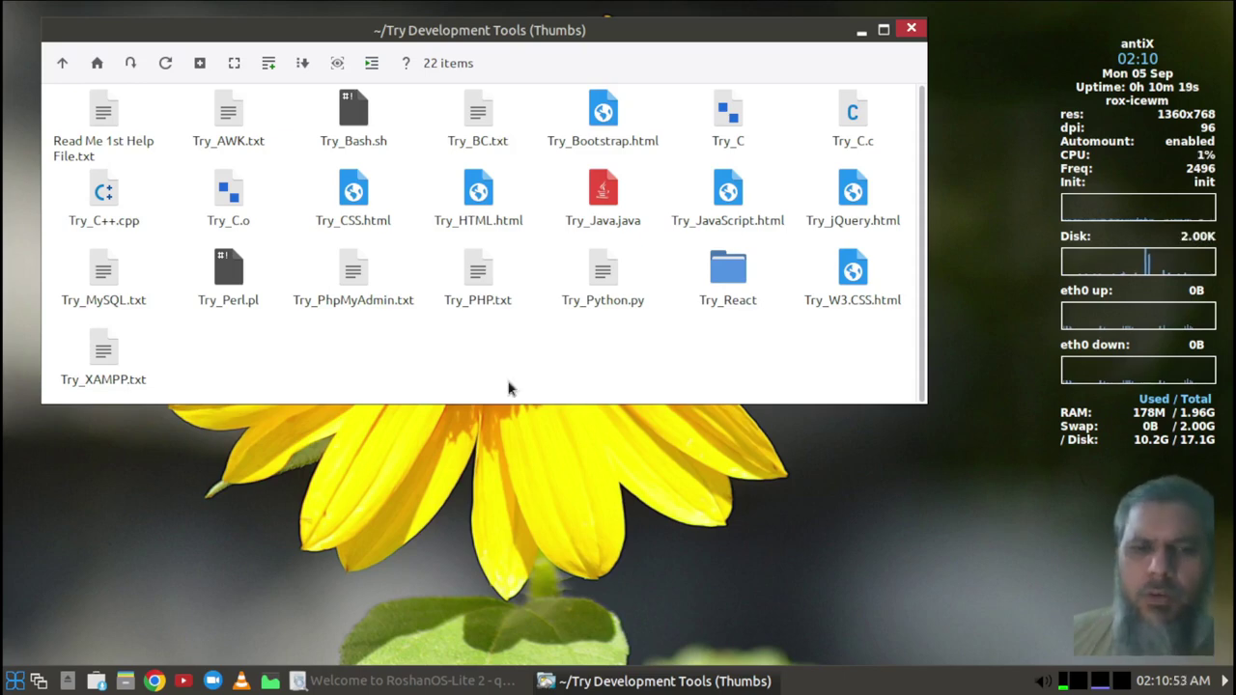
# Open Try_Perl.pl as text from the Try Development Tools folder and highlight its description of the Perl language.
pyautogui.rightClick(221, 290)
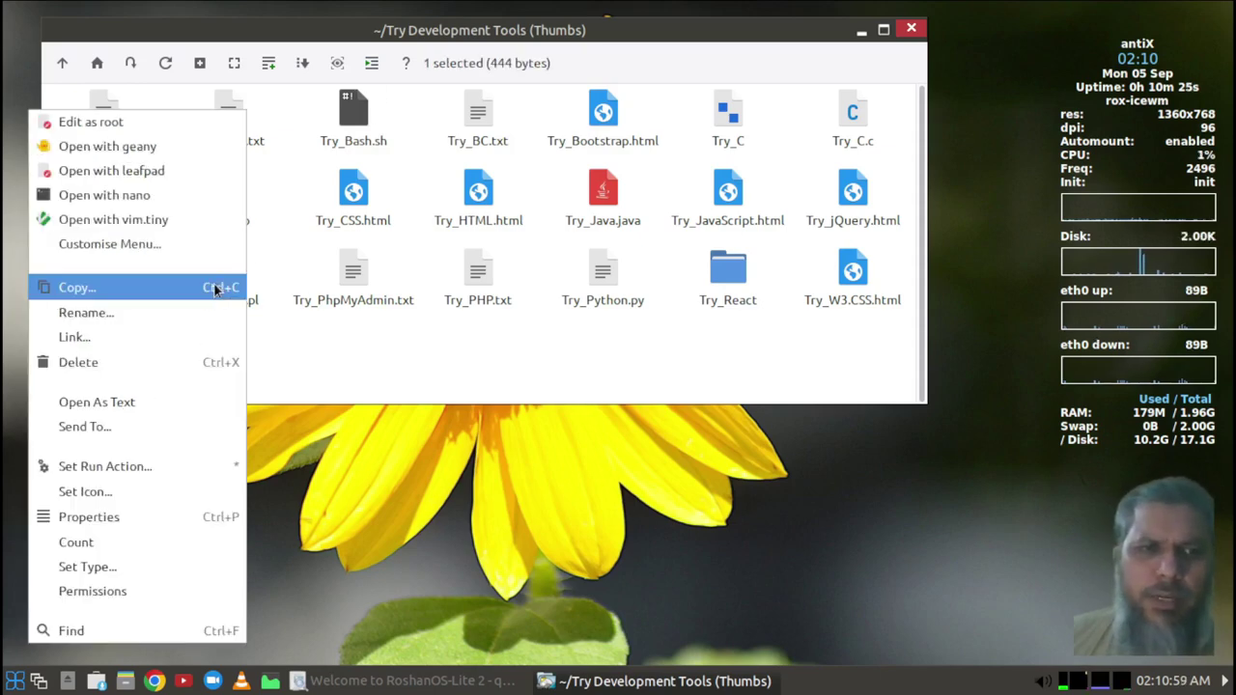
pyautogui.click(134, 398)
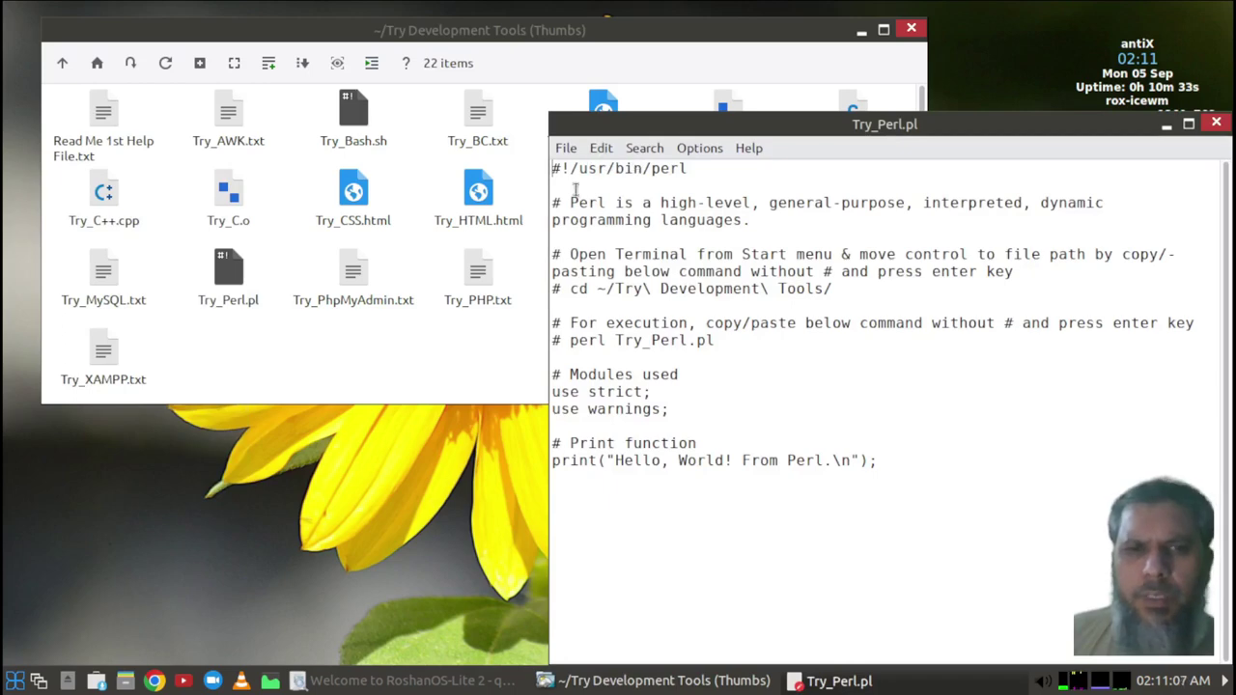
pyautogui.moveTo(586, 203); pyautogui.dragTo(799, 220)
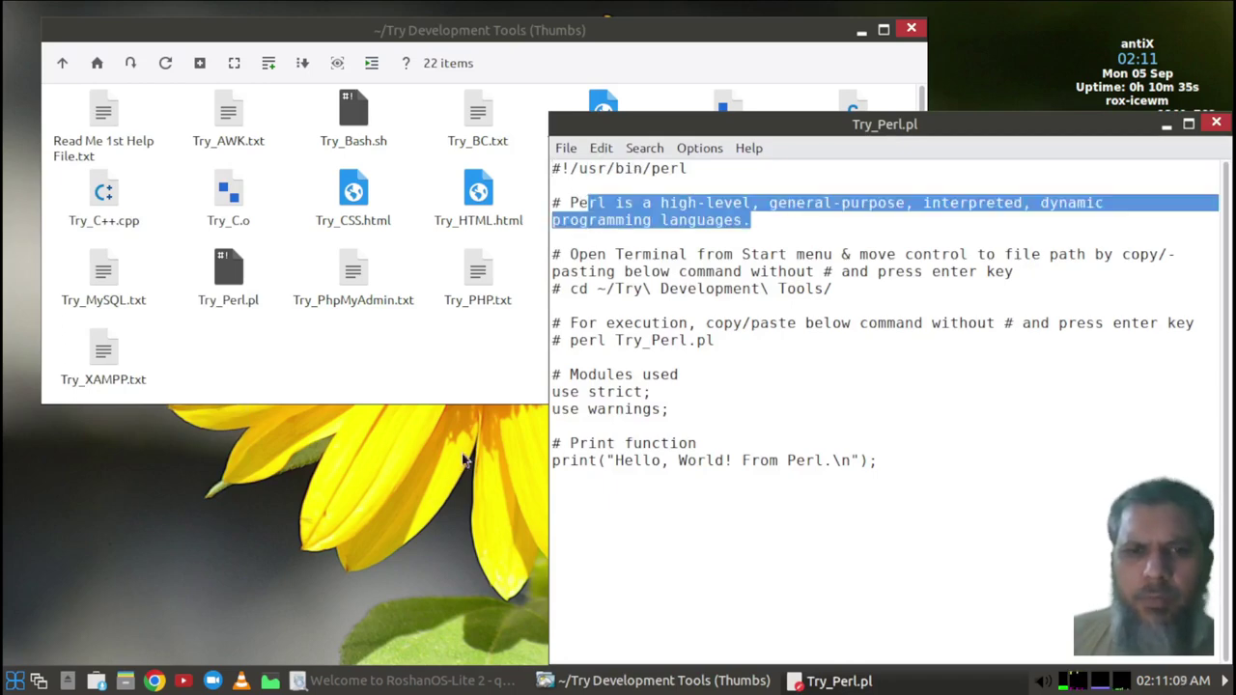
# Open a terminal and copy the command "cd ~/Try\ Development\ Tools/" without the # from Try_Perl.pl.
pyautogui.click(22, 685)
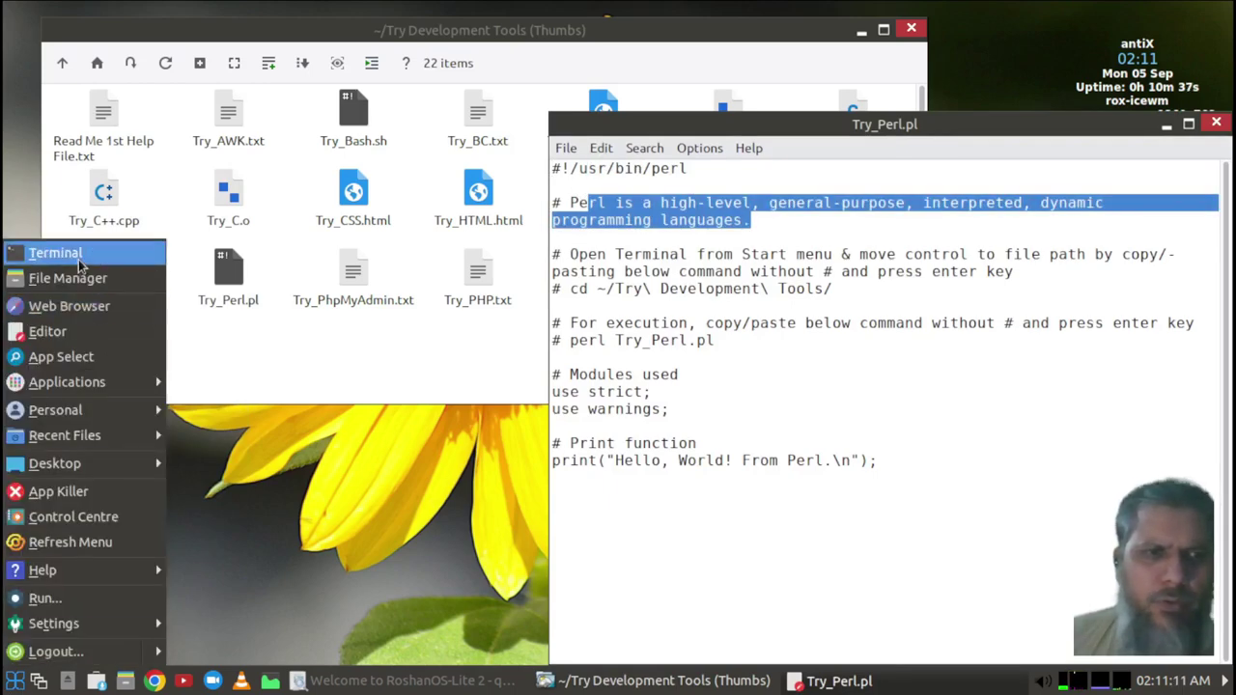
pyautogui.click(87, 252)
pyautogui.click(799, 337)
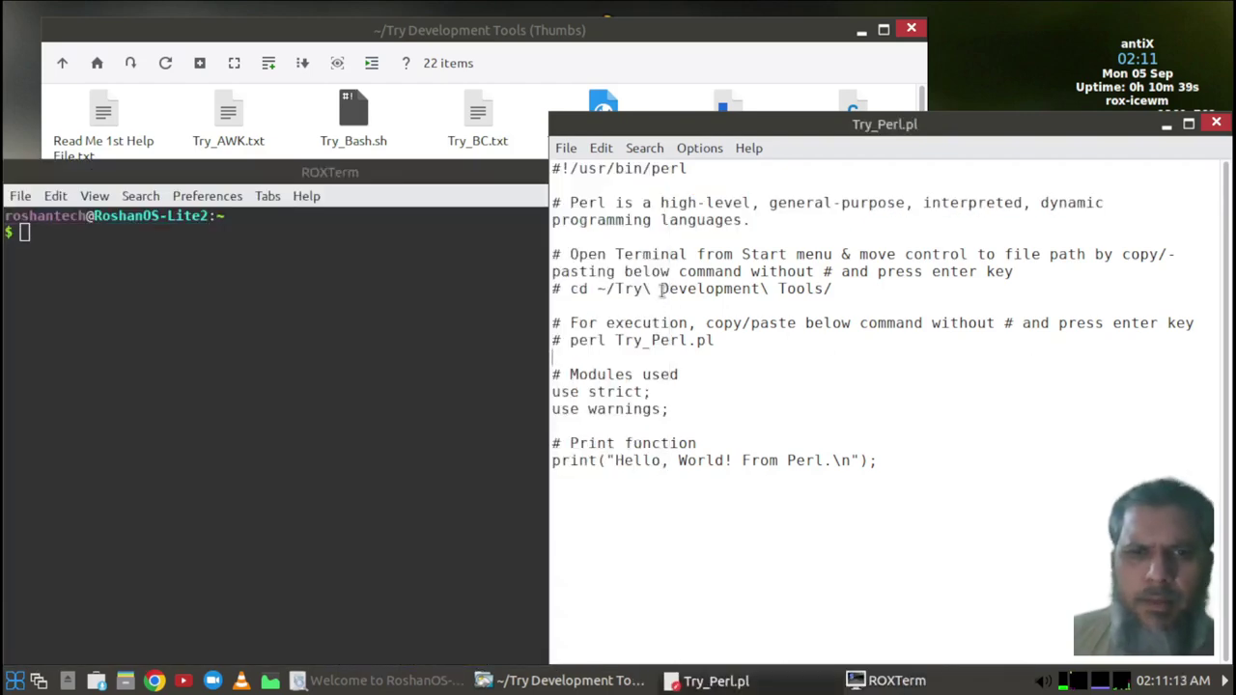
pyautogui.tripleClick(662, 289)
pyautogui.click(568, 288)
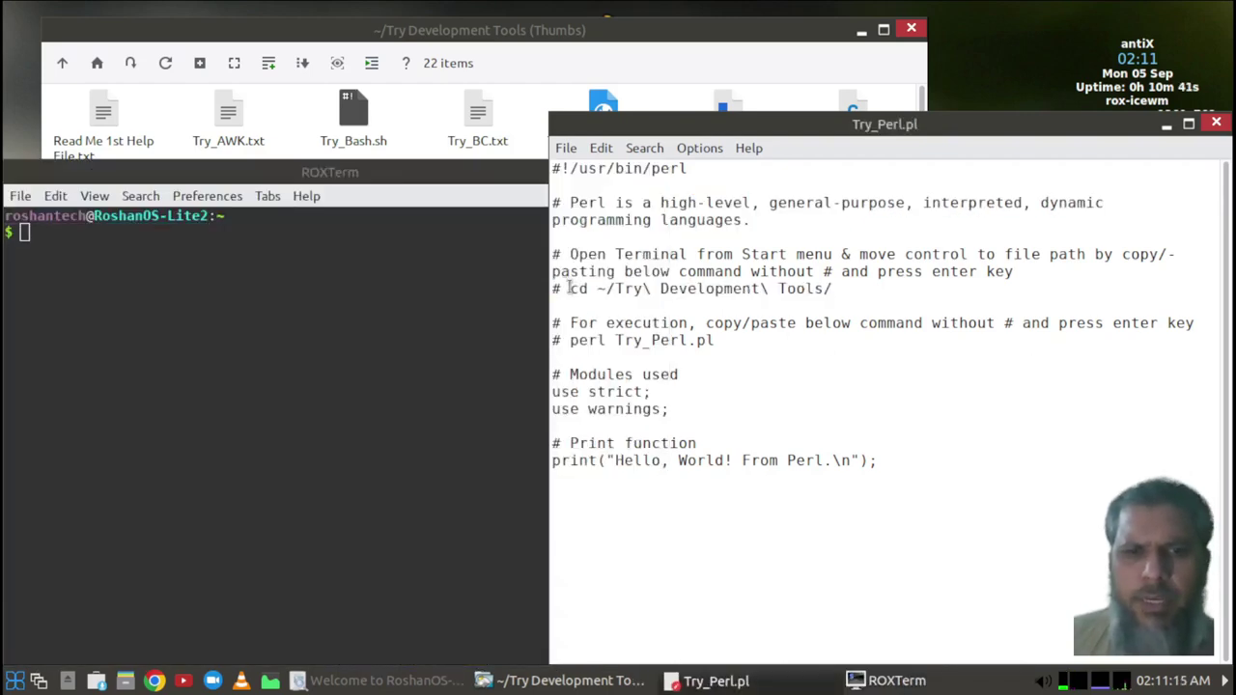
pyautogui.moveTo(568, 289); pyautogui.dragTo(933, 291)
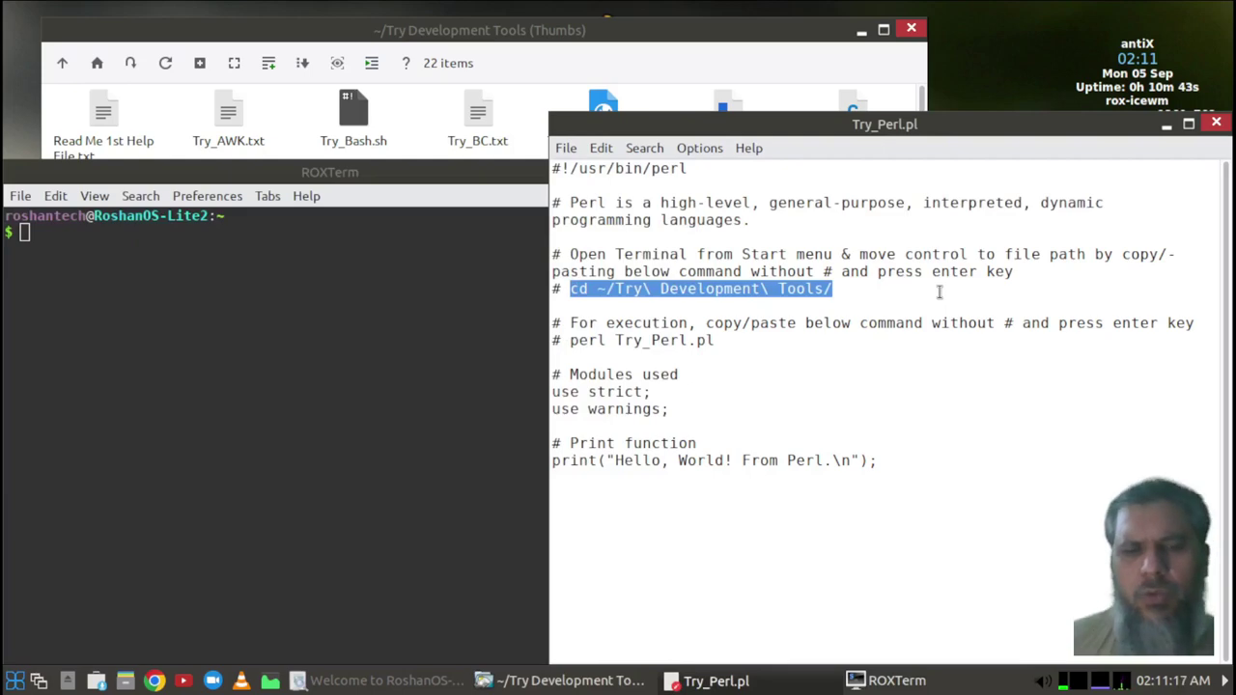
pyautogui.hotkey('ctrl', 'c')
pyautogui.click(664, 438)
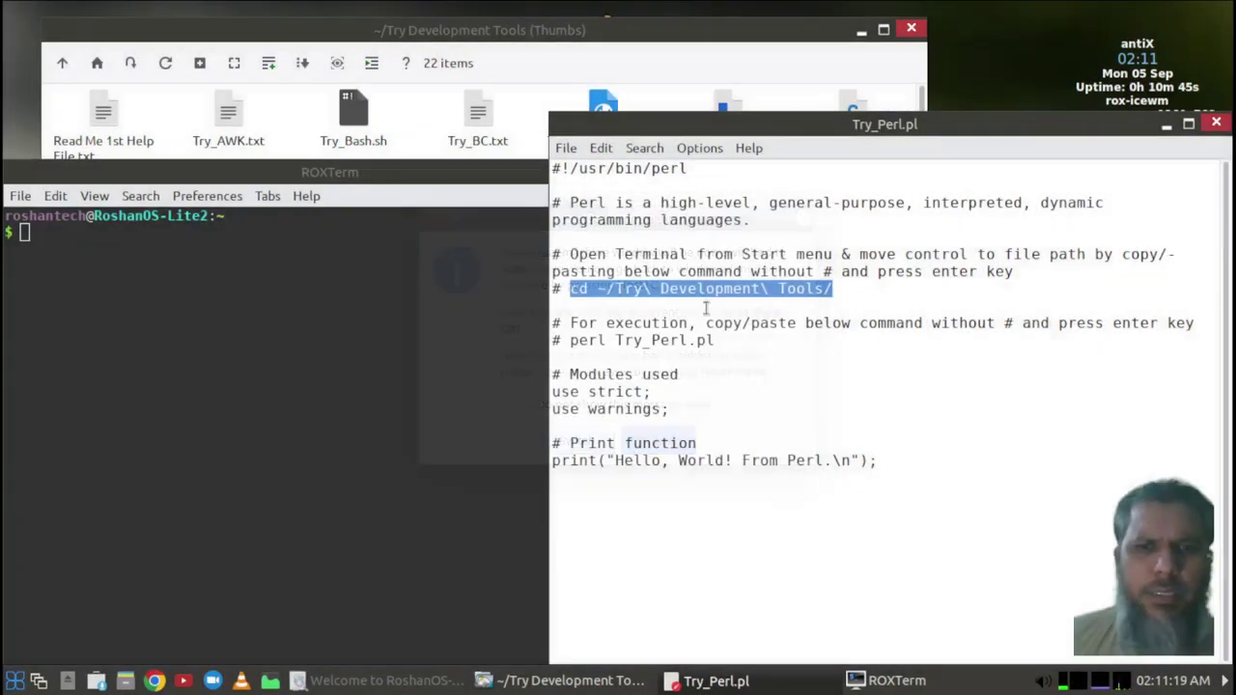
pyautogui.rightClick(706, 286)
pyautogui.click(745, 319)
# Paste and run the copied cd command in the terminal to move into the Try Development Tools folder.
pyautogui.click(352, 335)
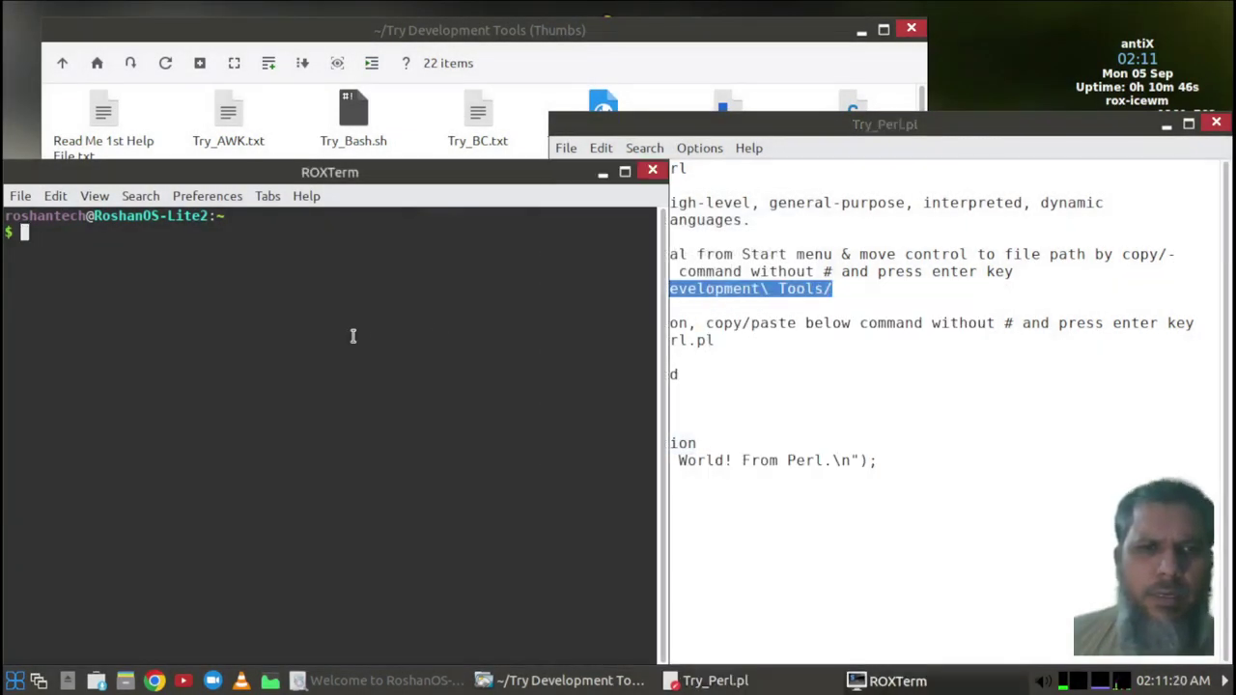
pyautogui.rightClick(218, 301)
pyautogui.click(279, 342)
pyautogui.press('Return')
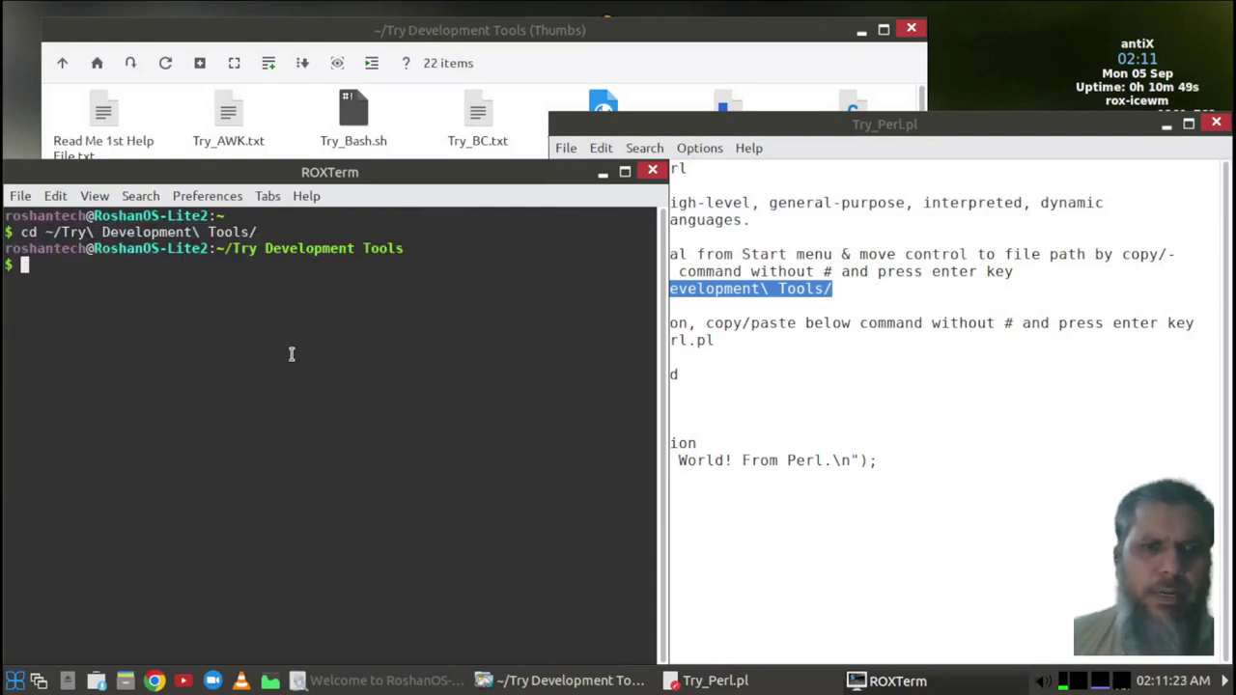
# Copy the command "perl Try_Perl.pl" from the script's comments and run it in the terminal.
pyautogui.click(1008, 399)
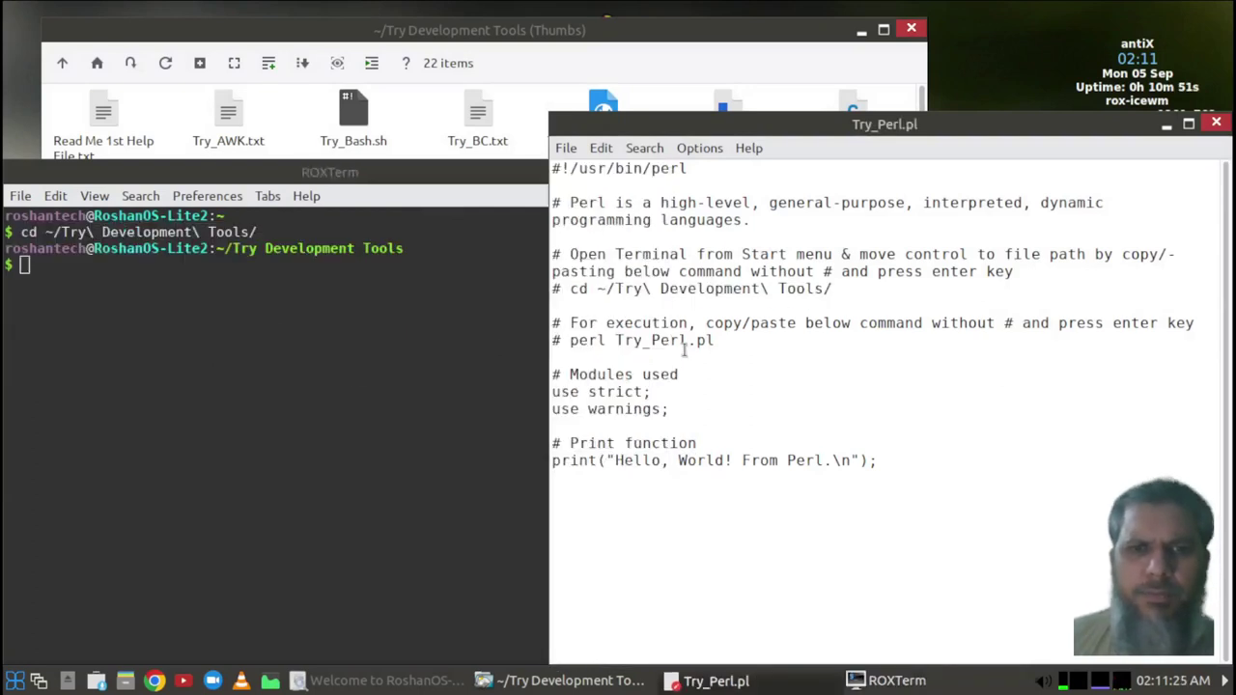
pyautogui.moveTo(569, 338); pyautogui.dragTo(729, 347)
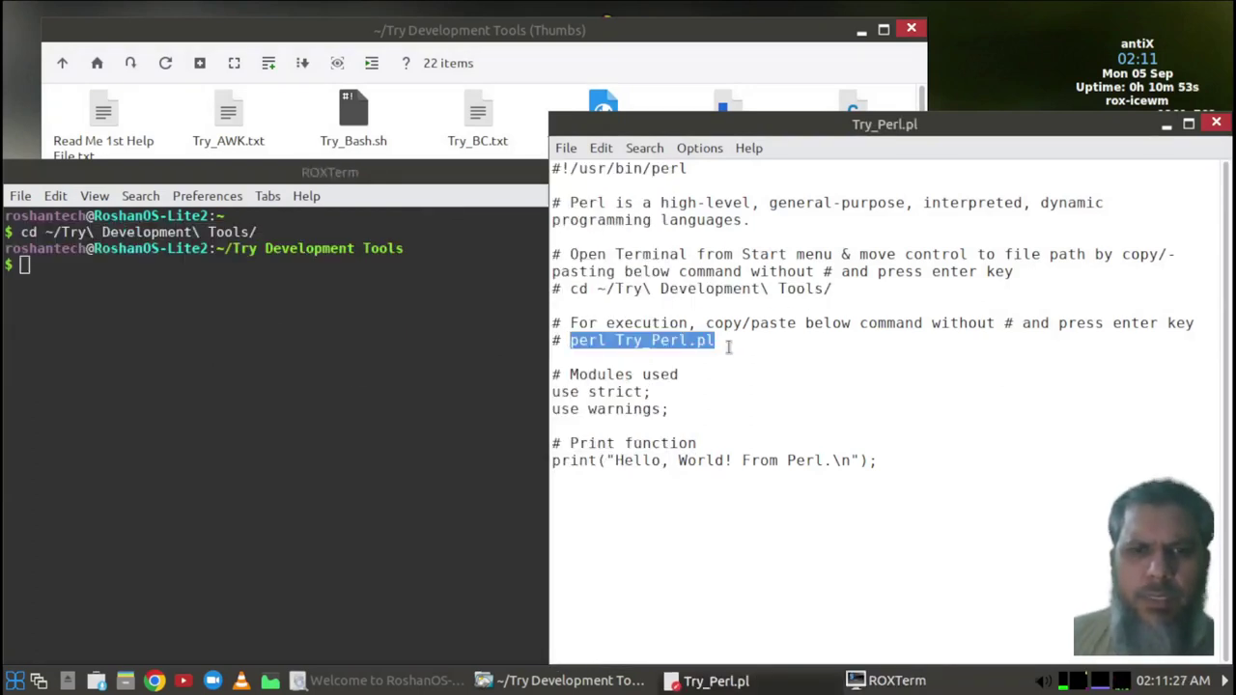
pyautogui.rightClick(712, 340)
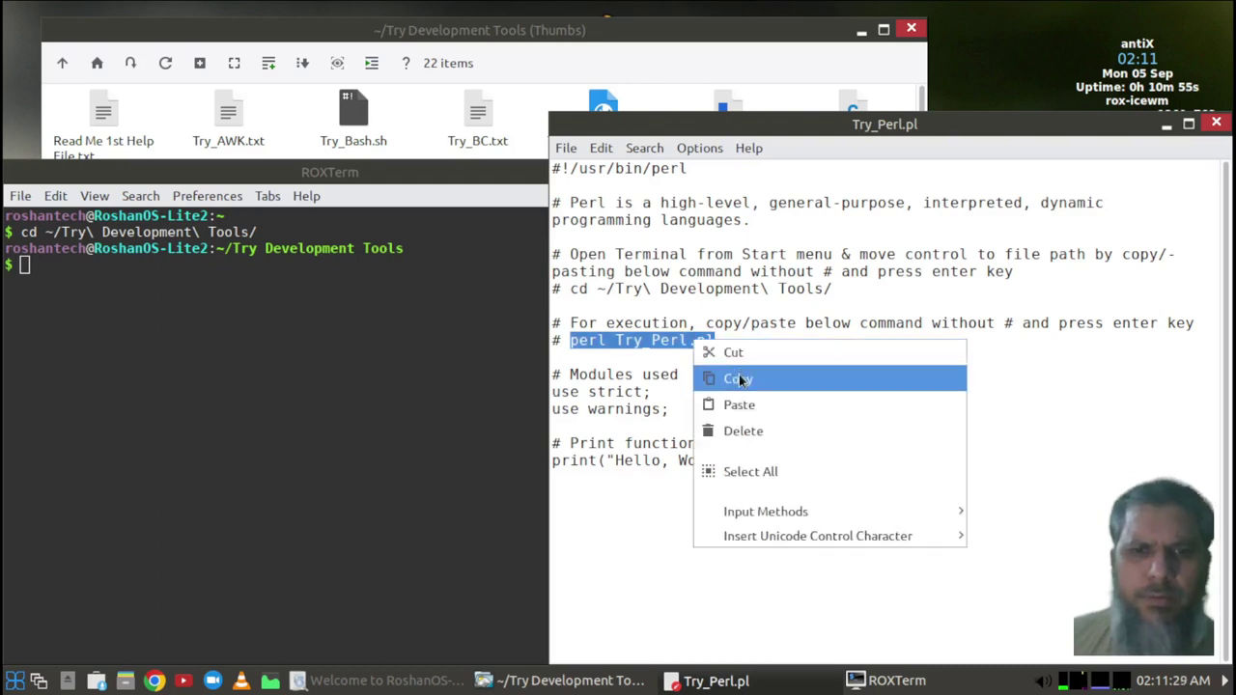
pyautogui.click(800, 377)
pyautogui.click(223, 363)
pyautogui.rightClick(223, 363)
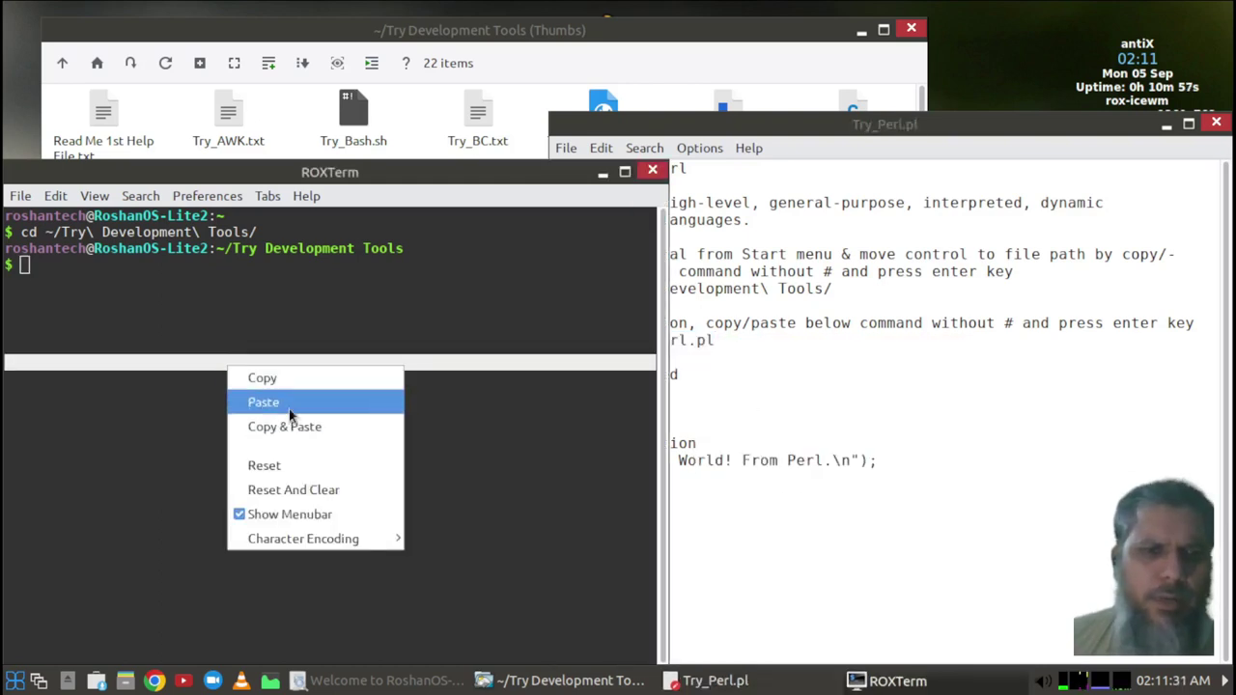
pyautogui.click(326, 401)
pyautogui.press('Return')
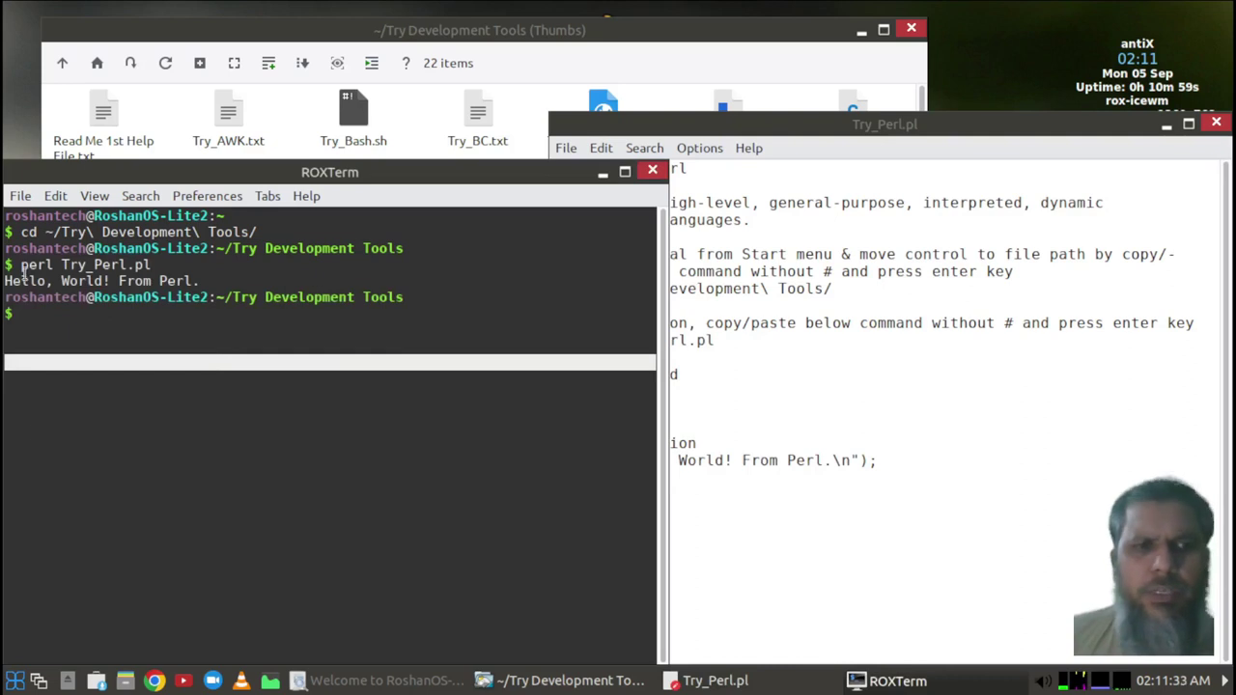
# Highlight the code in Try_Perl.pl from the modules comment through the print function to review it.
pyautogui.click(913, 399)
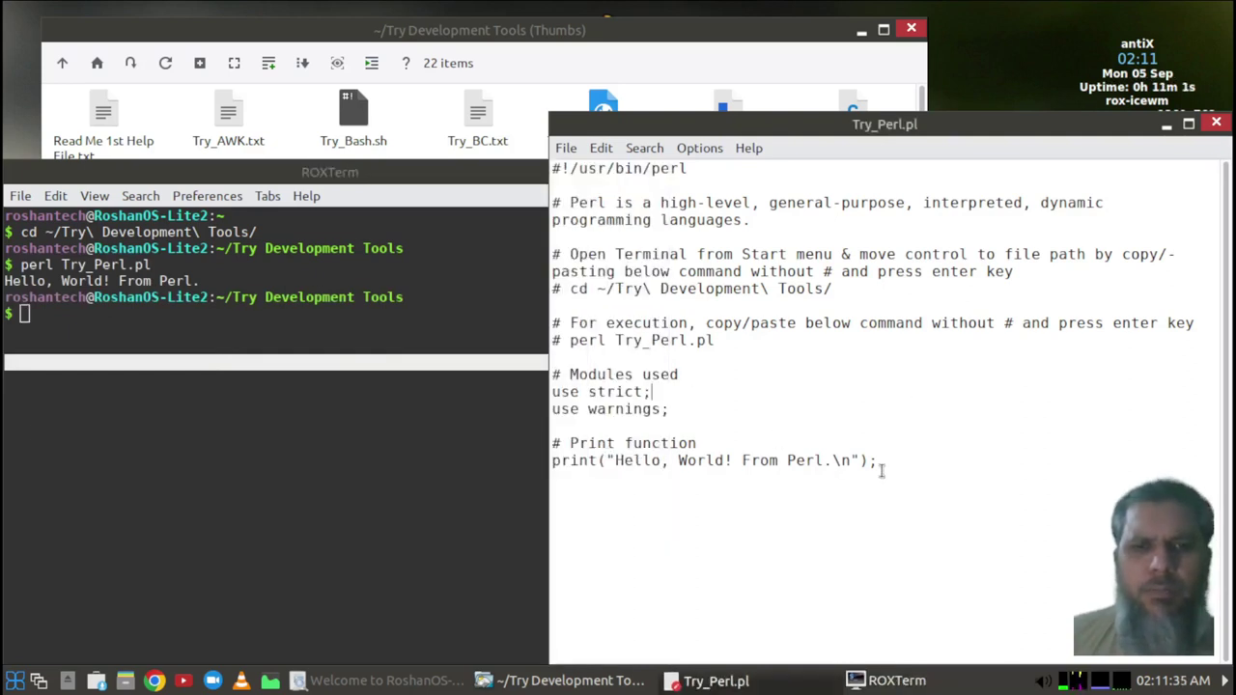
pyautogui.moveTo(876, 461); pyautogui.dragTo(563, 381)
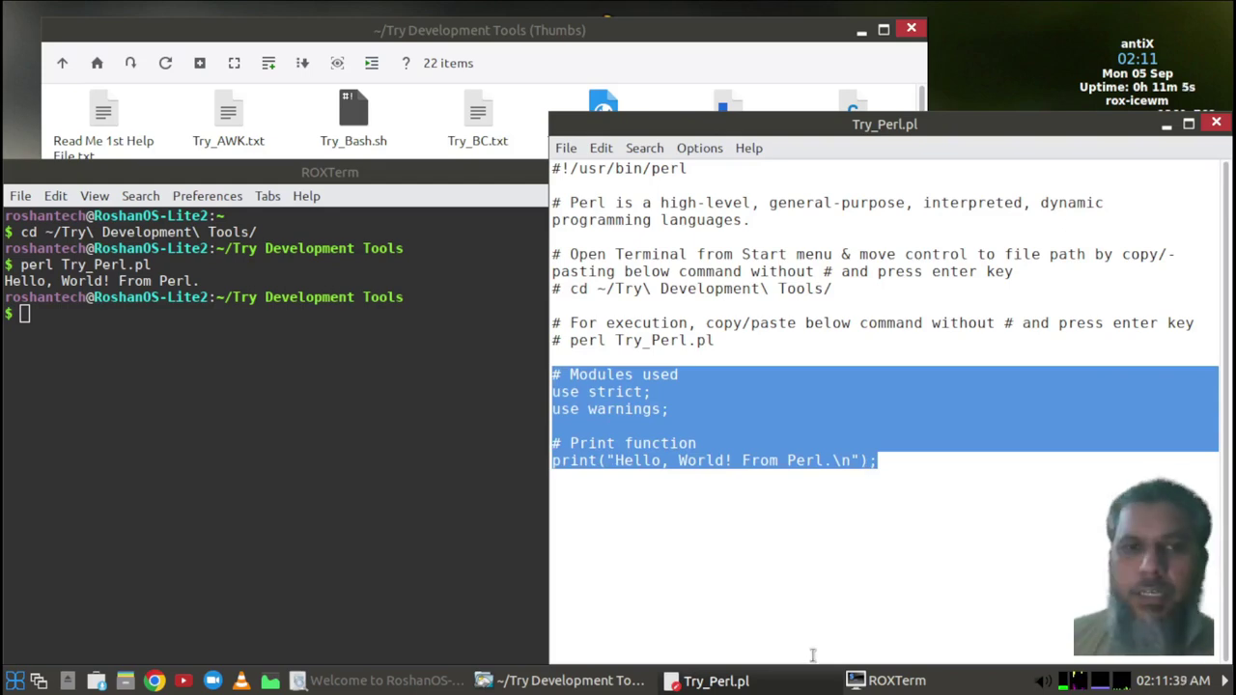
pyautogui.click(769, 580)
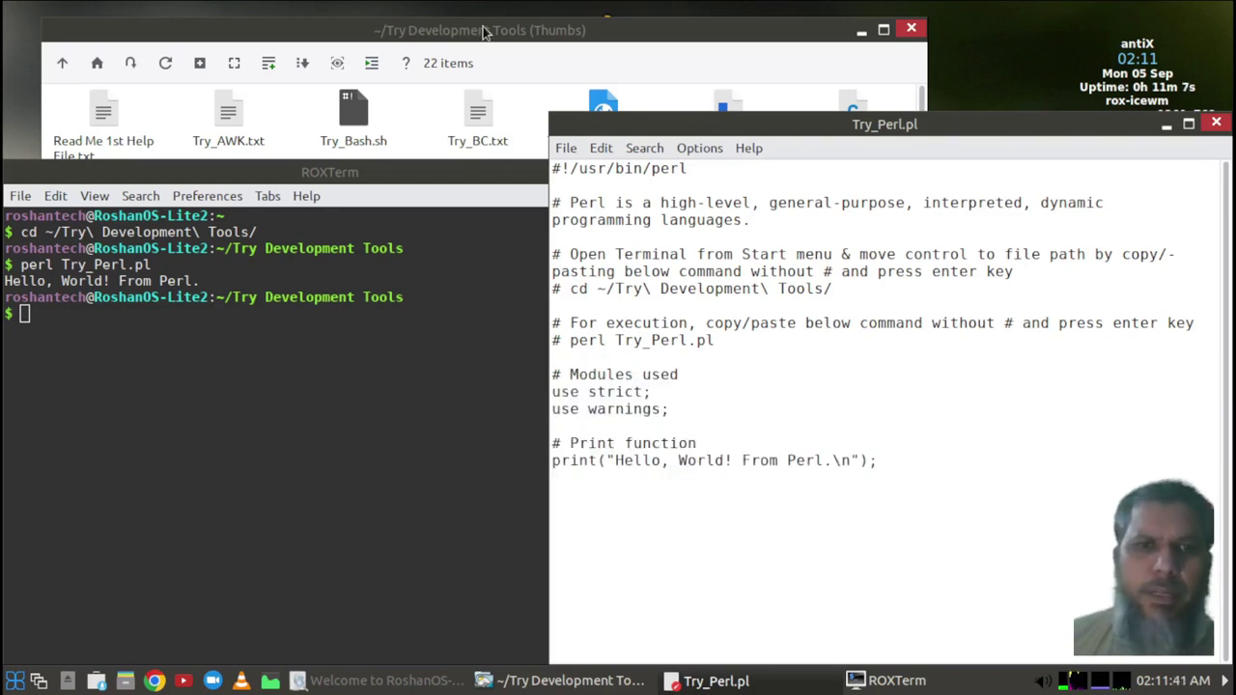
# Close Try_Perl.pl and open Try_Bootstrap.html in the browser from the Try Development Tools folder.
pyautogui.click(1215, 122)
pyautogui.click(610, 29)
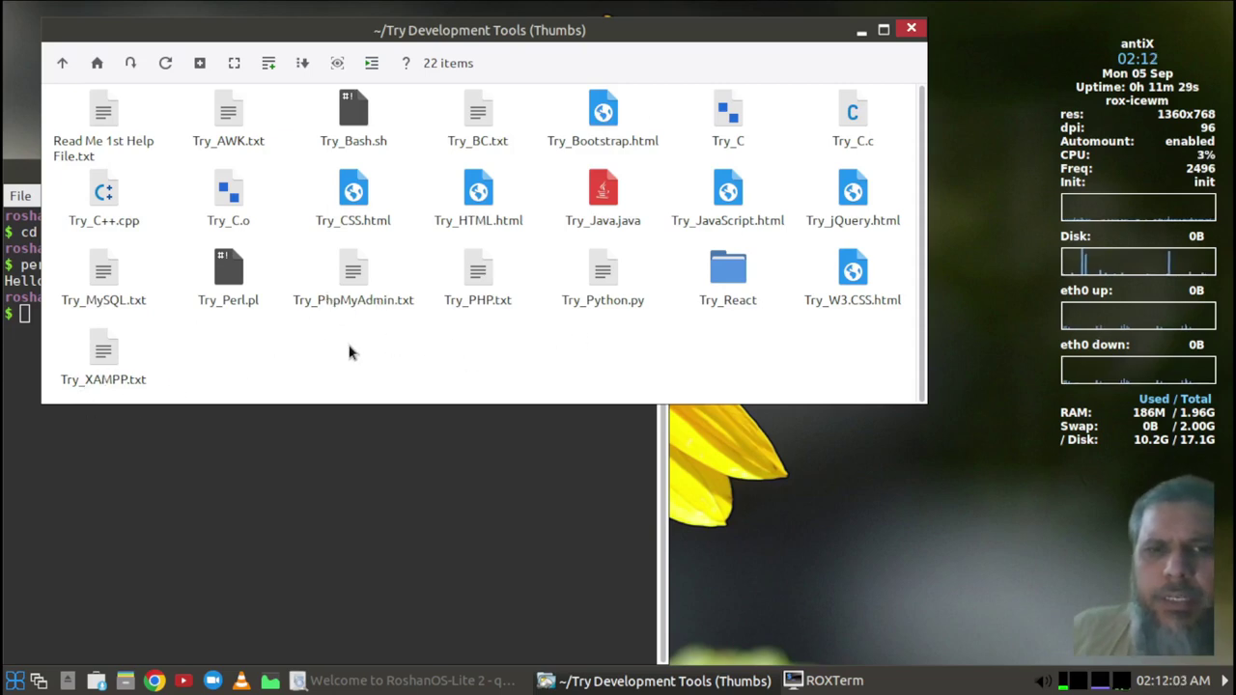
pyautogui.click(603, 126)
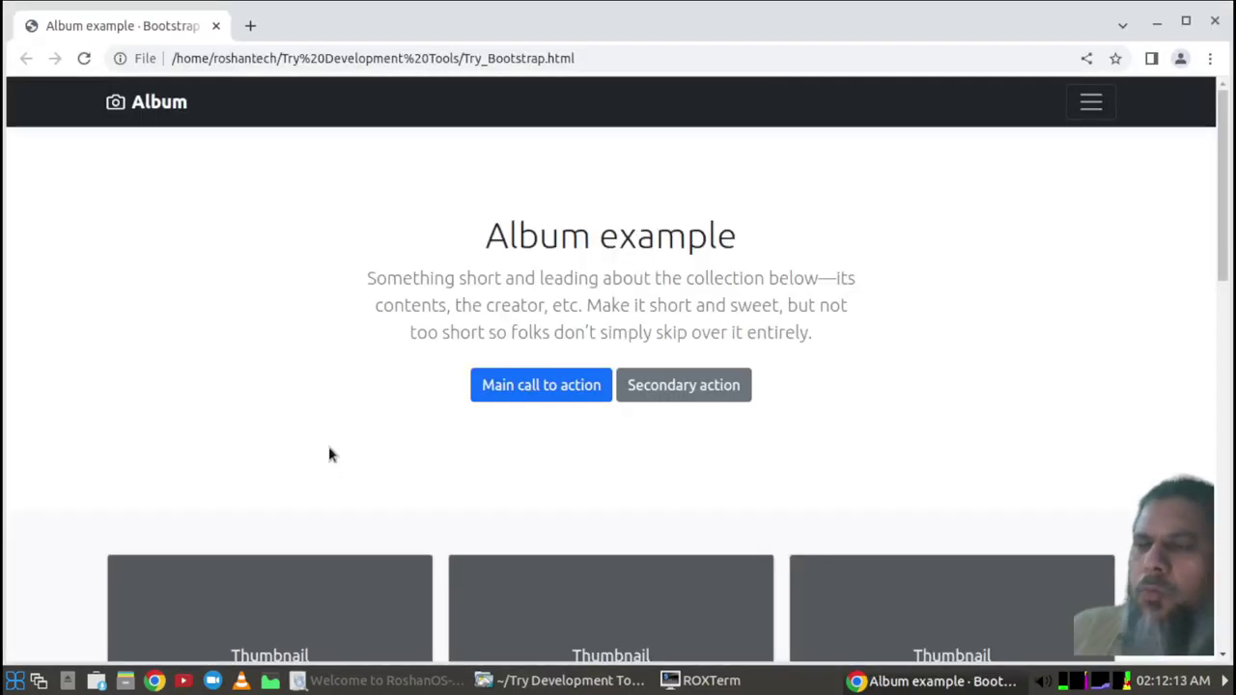
# Show the desktop and bring up the Bootstrap page, terminal, Try Development Tools folder and Welcome to RoshanOS-Lite PDF in turn.
pyautogui.click(39, 681)
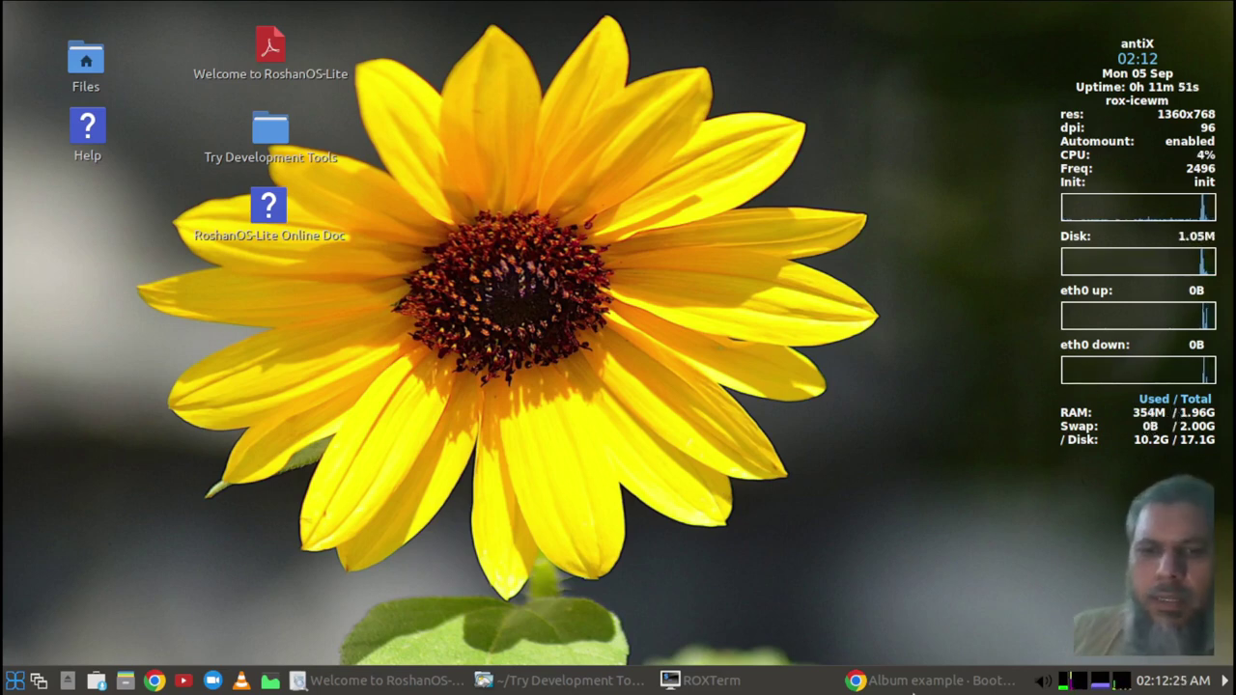
pyautogui.click(915, 682)
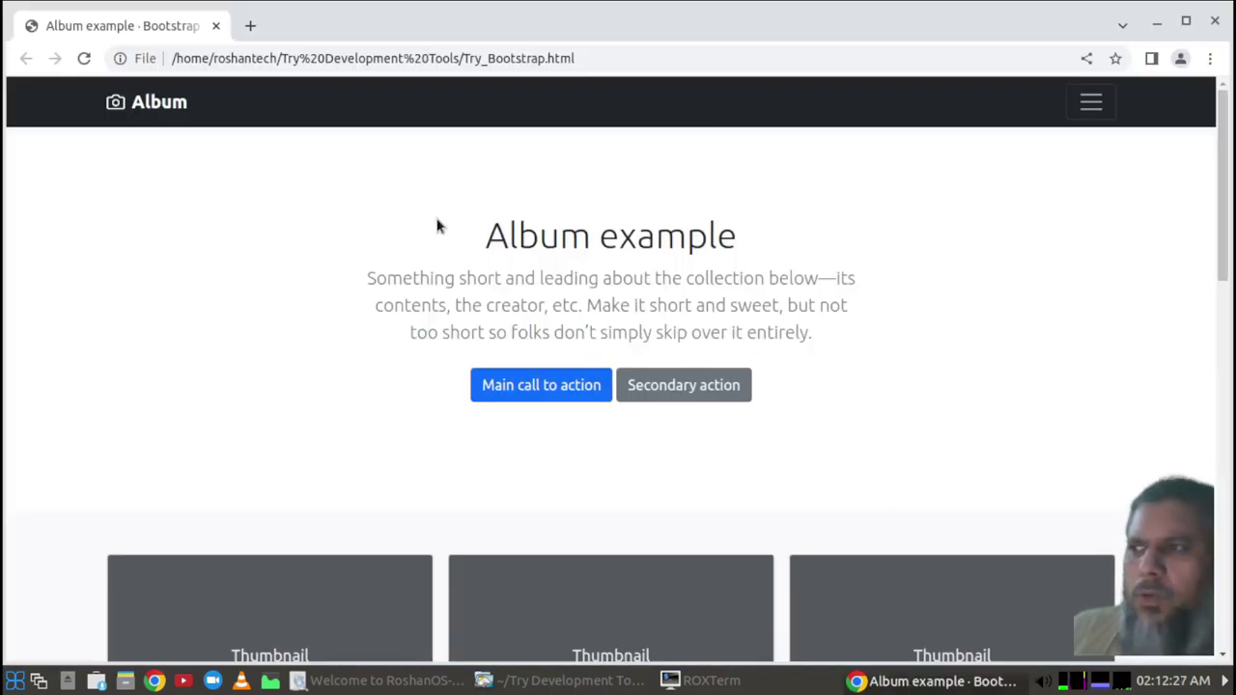
pyautogui.click(703, 682)
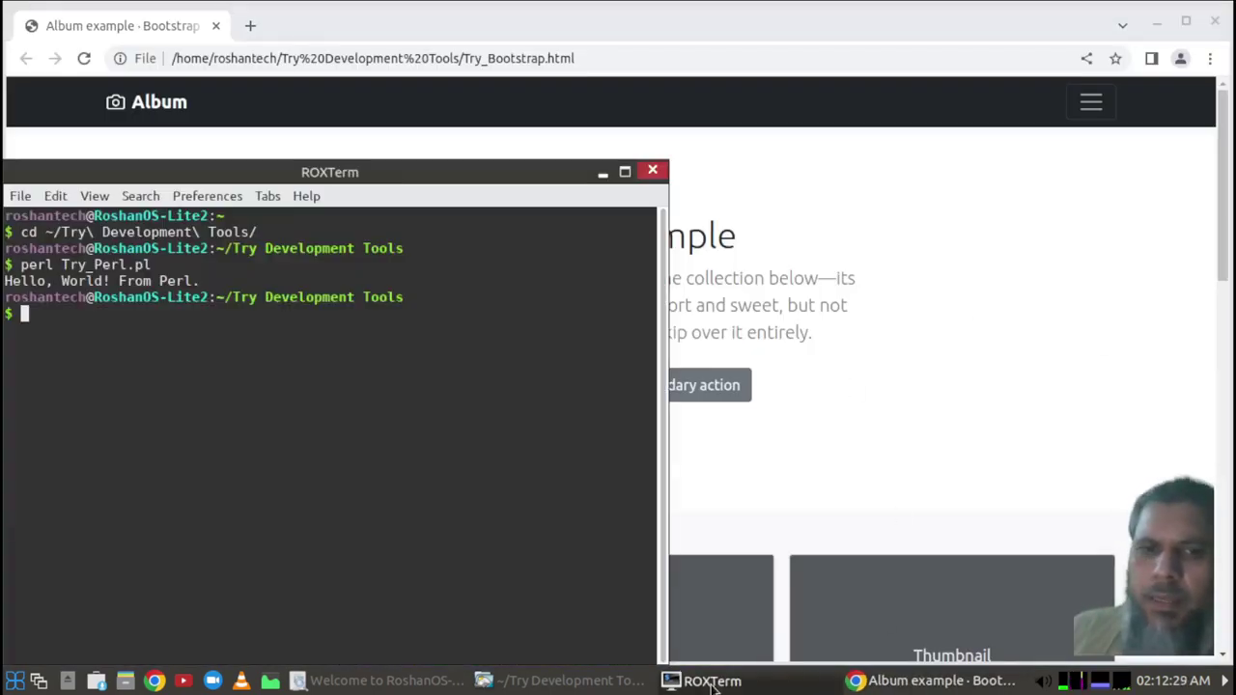
pyautogui.click(502, 688)
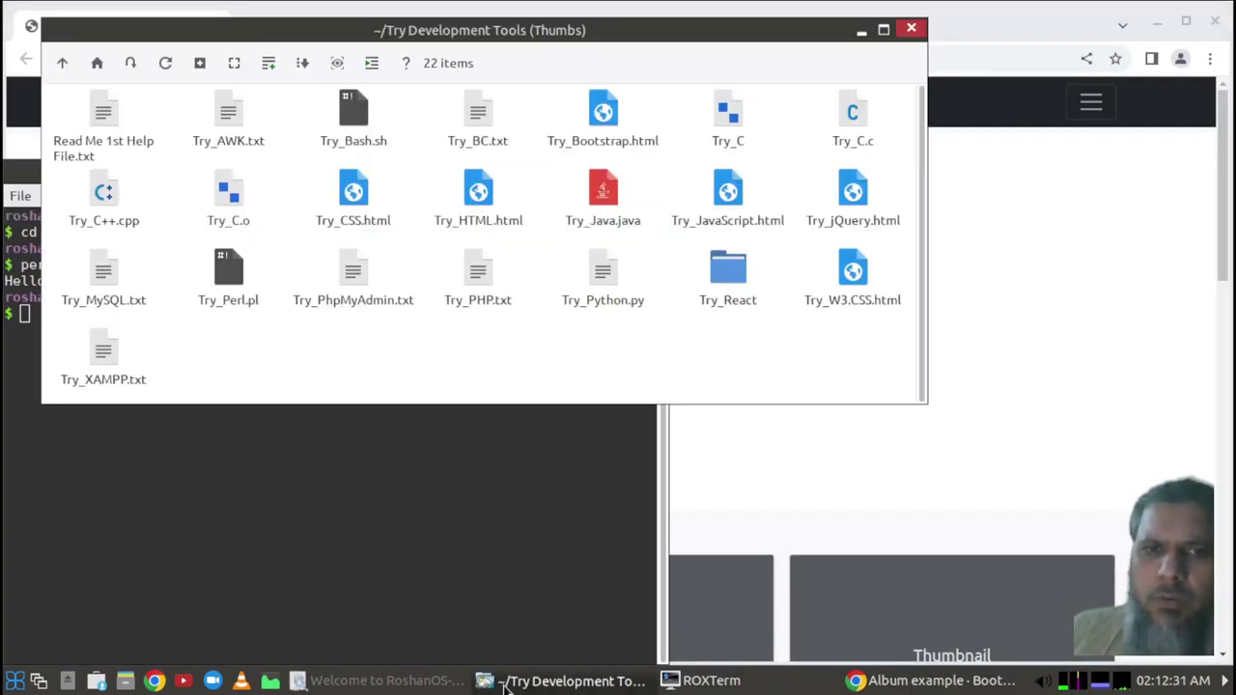
pyautogui.click(442, 681)
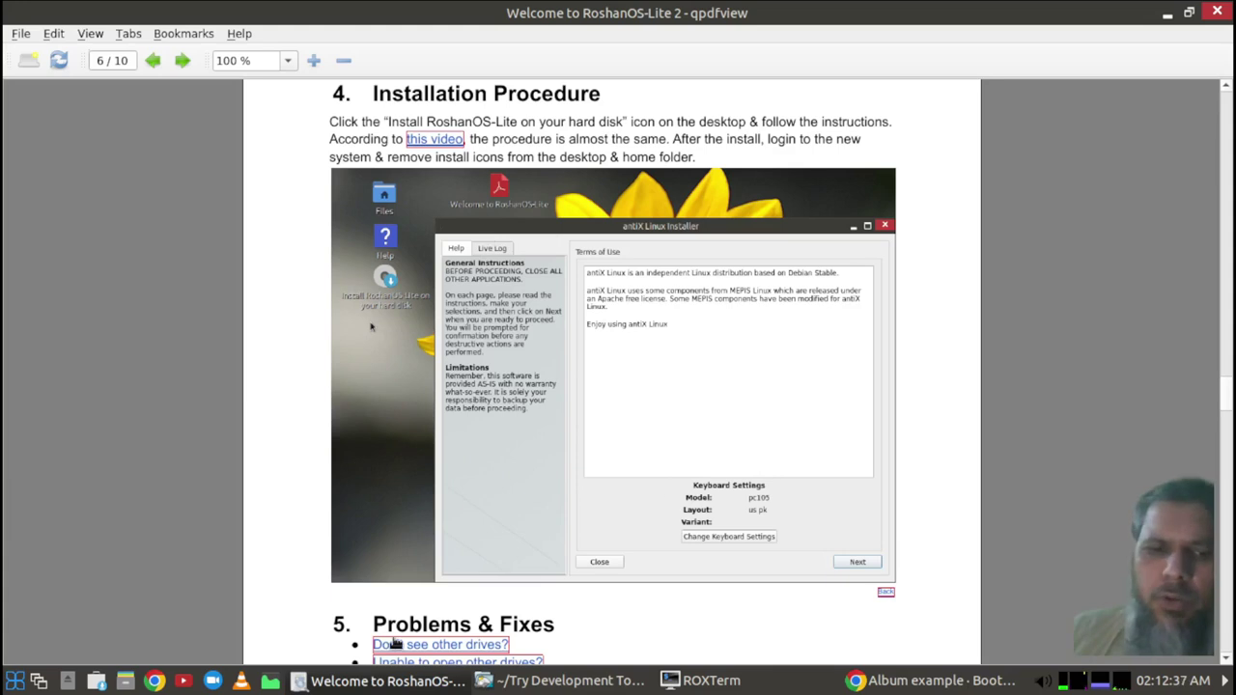
# Show the desktop again, return to the Bootstrap album example and look through its thumbnail cards.
pyautogui.click(40, 681)
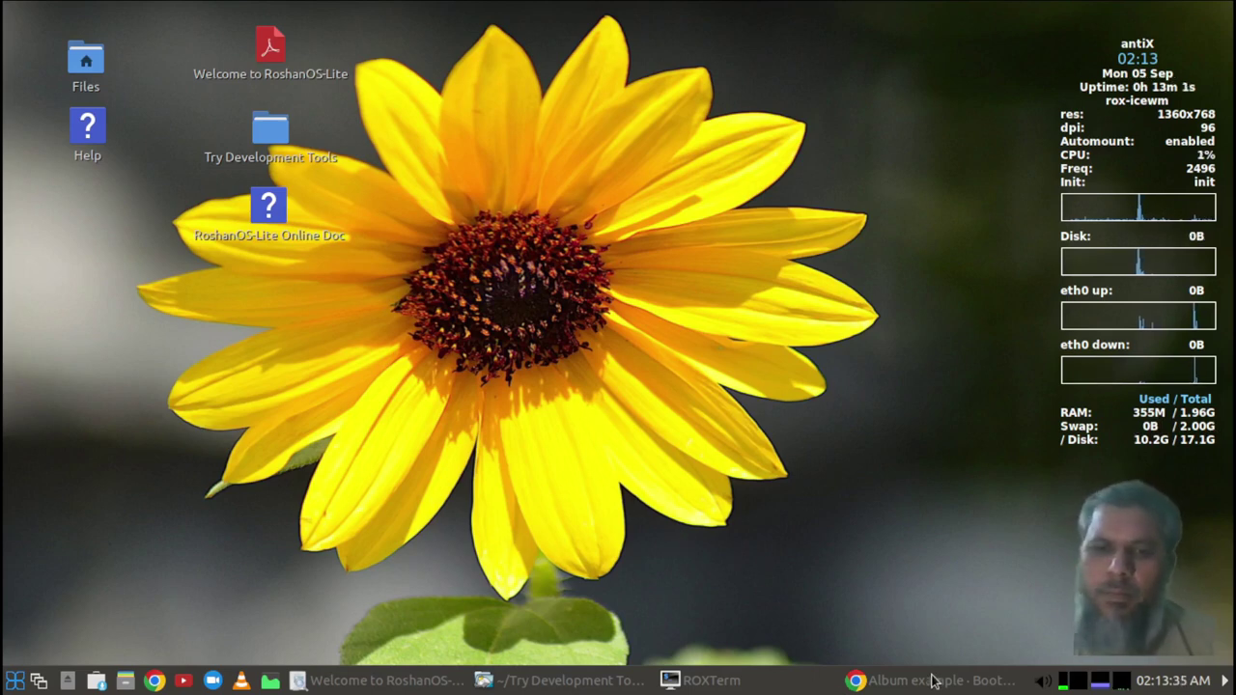
pyautogui.click(877, 684)
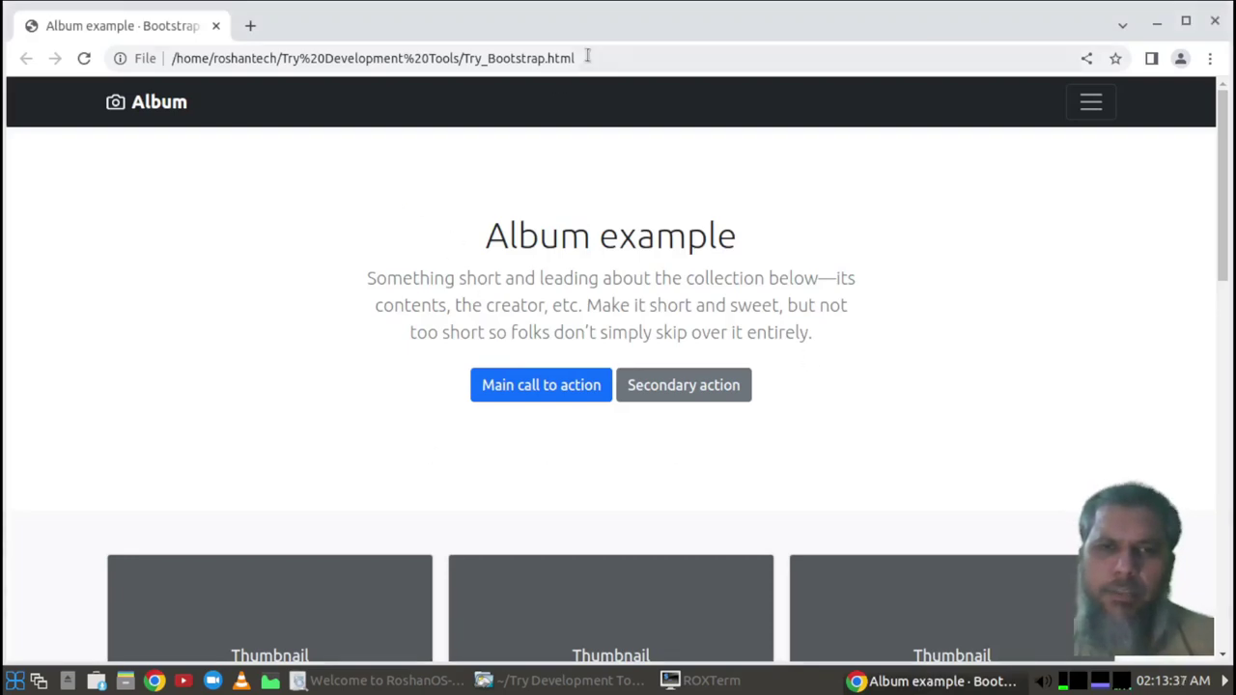
pyautogui.scroll(-13, 419, 337)
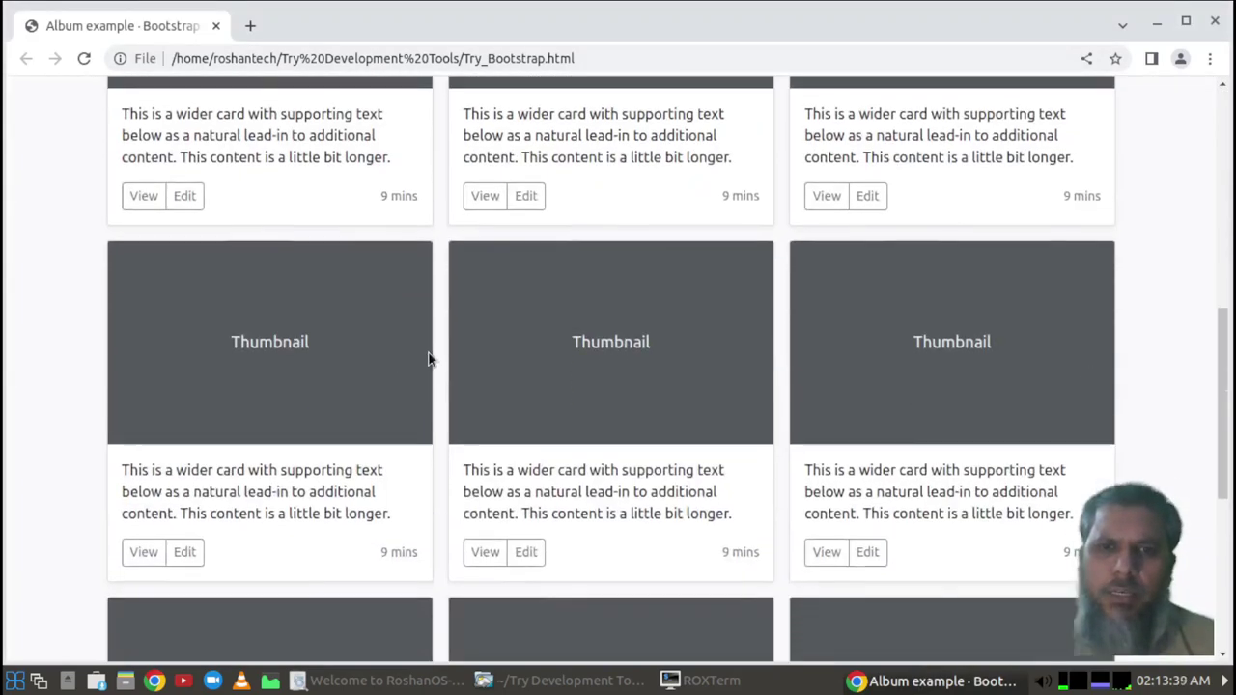
pyautogui.scroll(13, 430, 360)
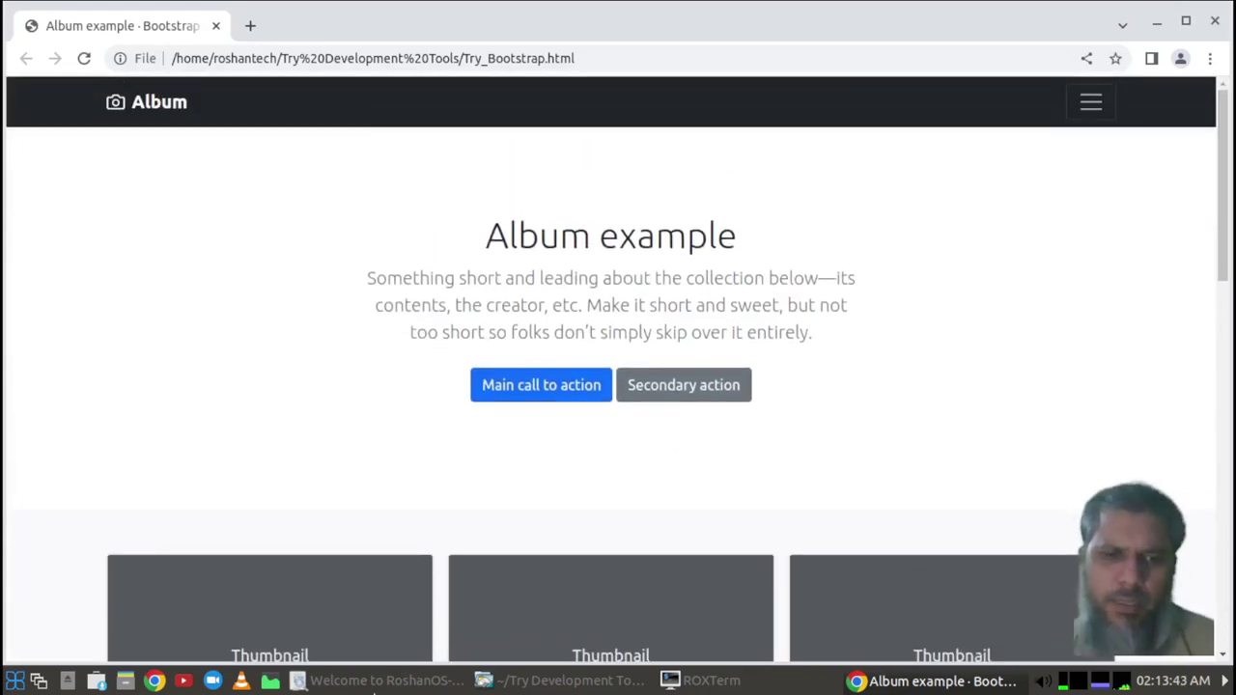
# Open Try_Bootstrap.html as text from the Try Development Tools folder and look through its source code.
pyautogui.click(543, 683)
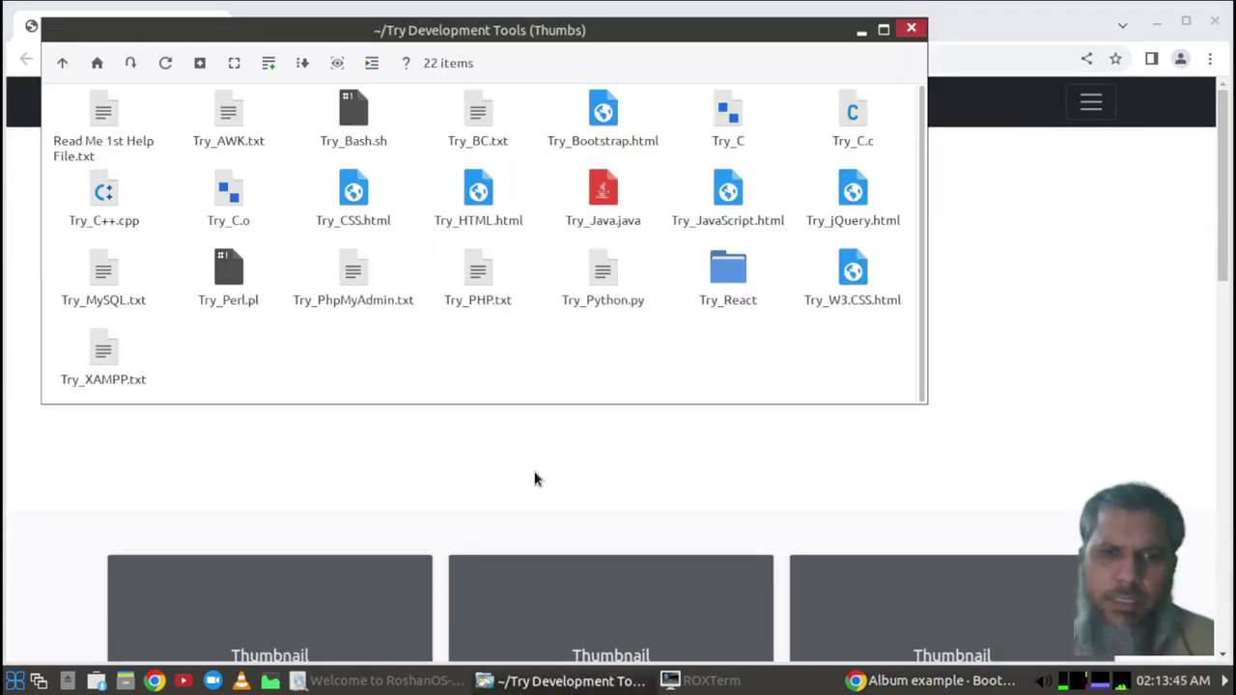
pyautogui.rightClick(601, 128)
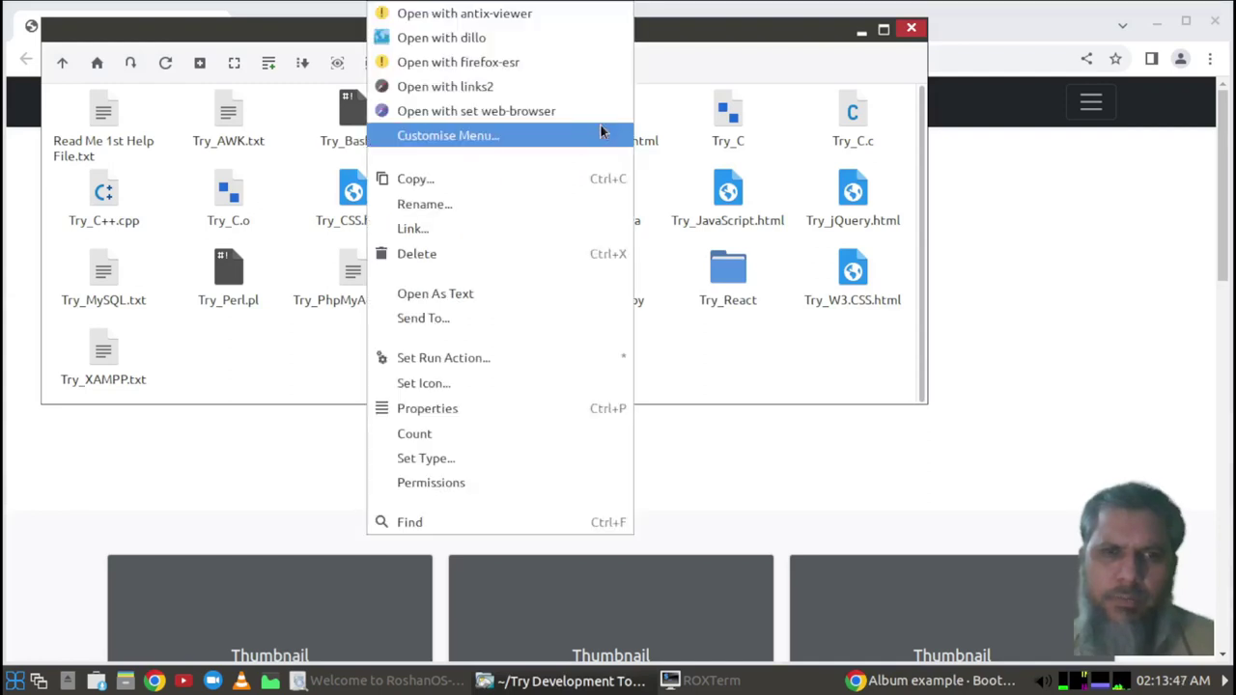
pyautogui.click(477, 305)
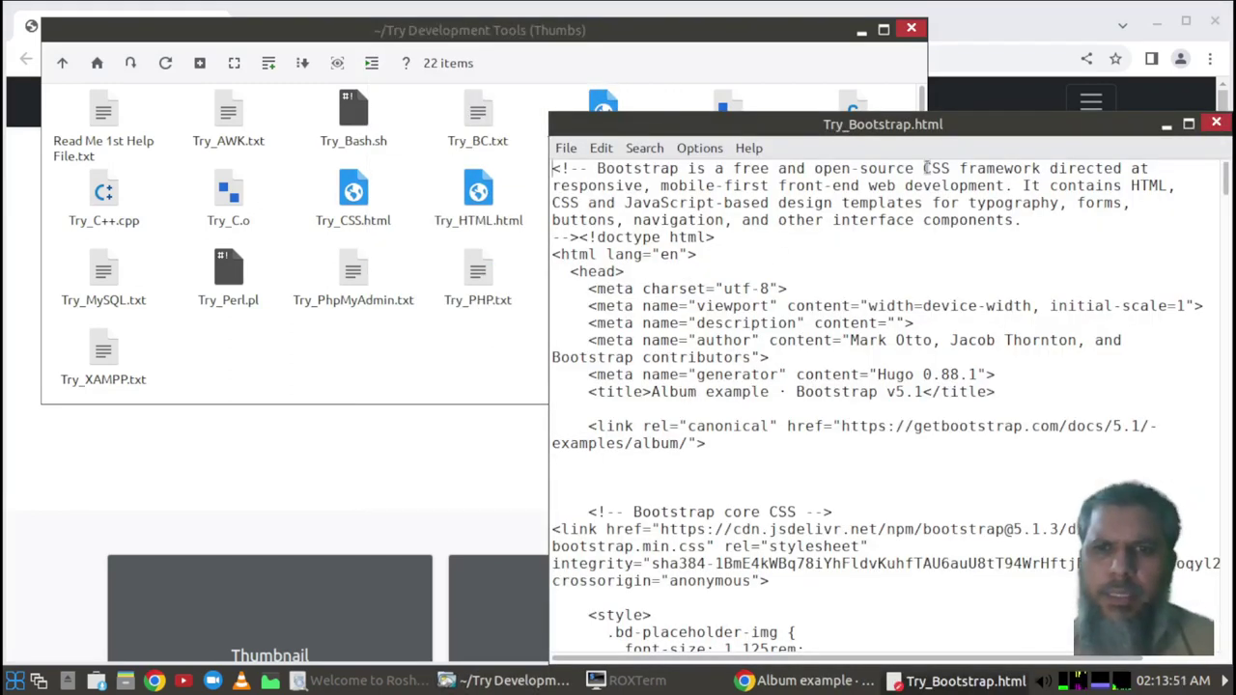
pyautogui.scroll(-9, 653, 229)
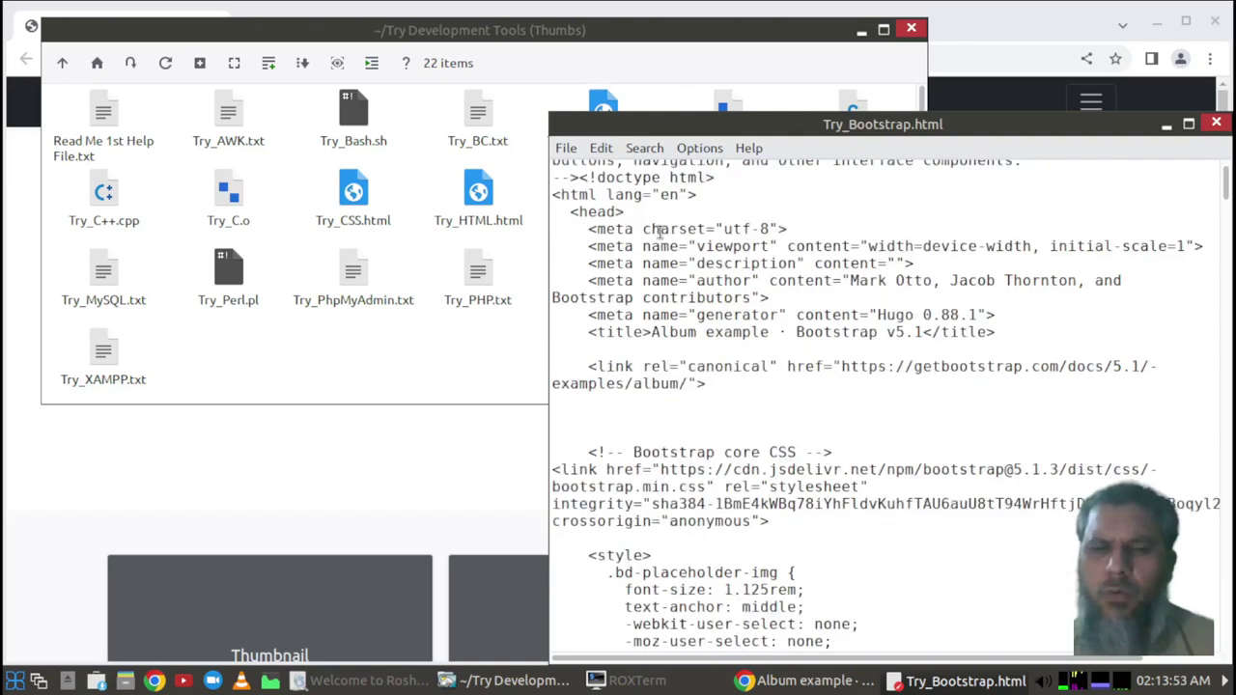
pyautogui.scroll(-15, 761, 260)
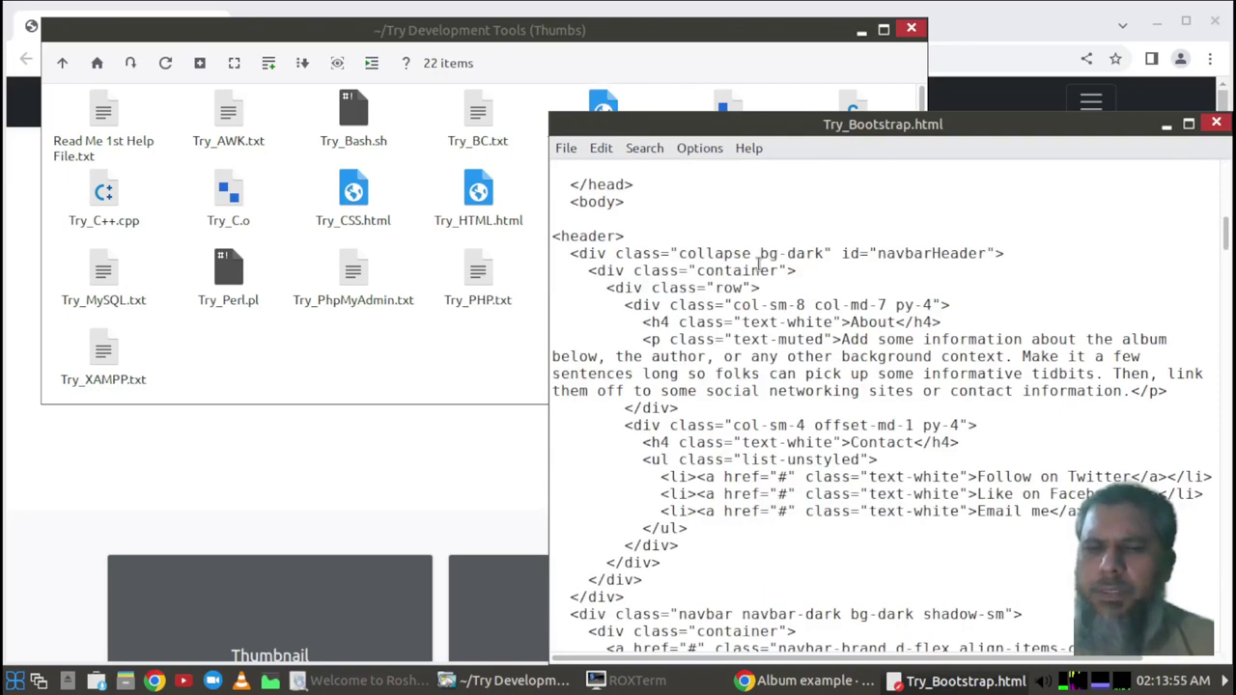
pyautogui.scroll(-5, 757, 273)
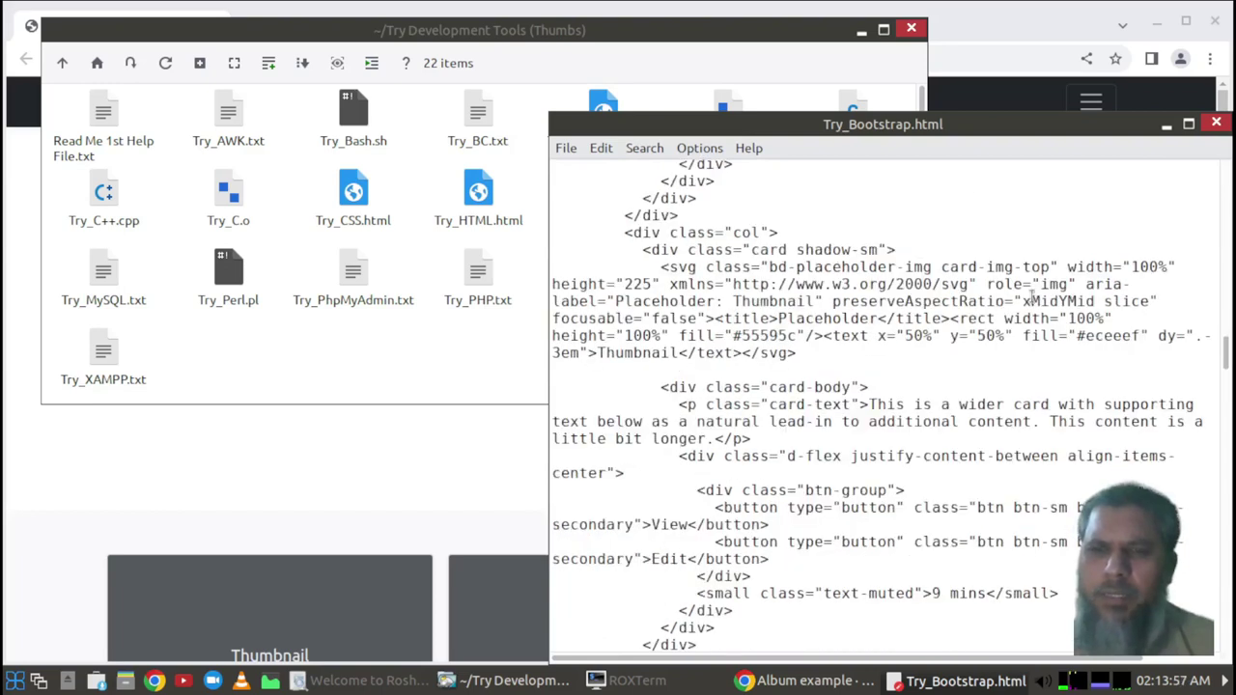
# Compare the rendered album page with the Try_Bootstrap.html source, and close both the text editor and the browser.
pyautogui.click(787, 682)
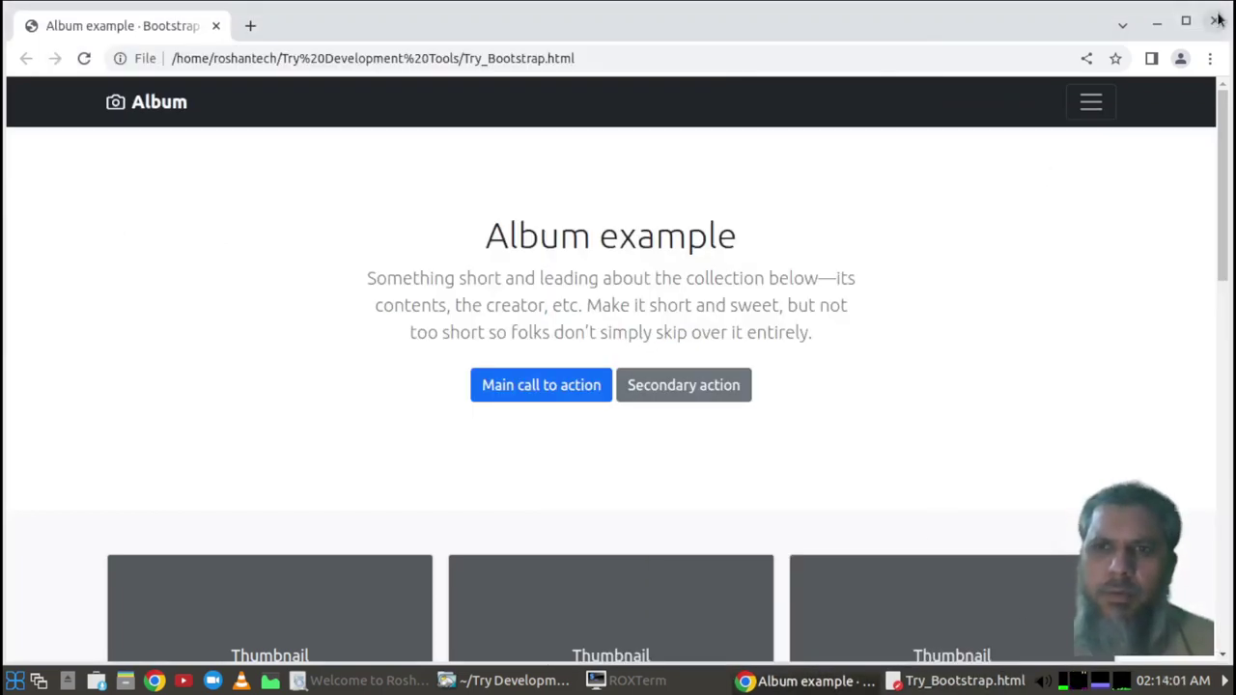
pyautogui.click(964, 681)
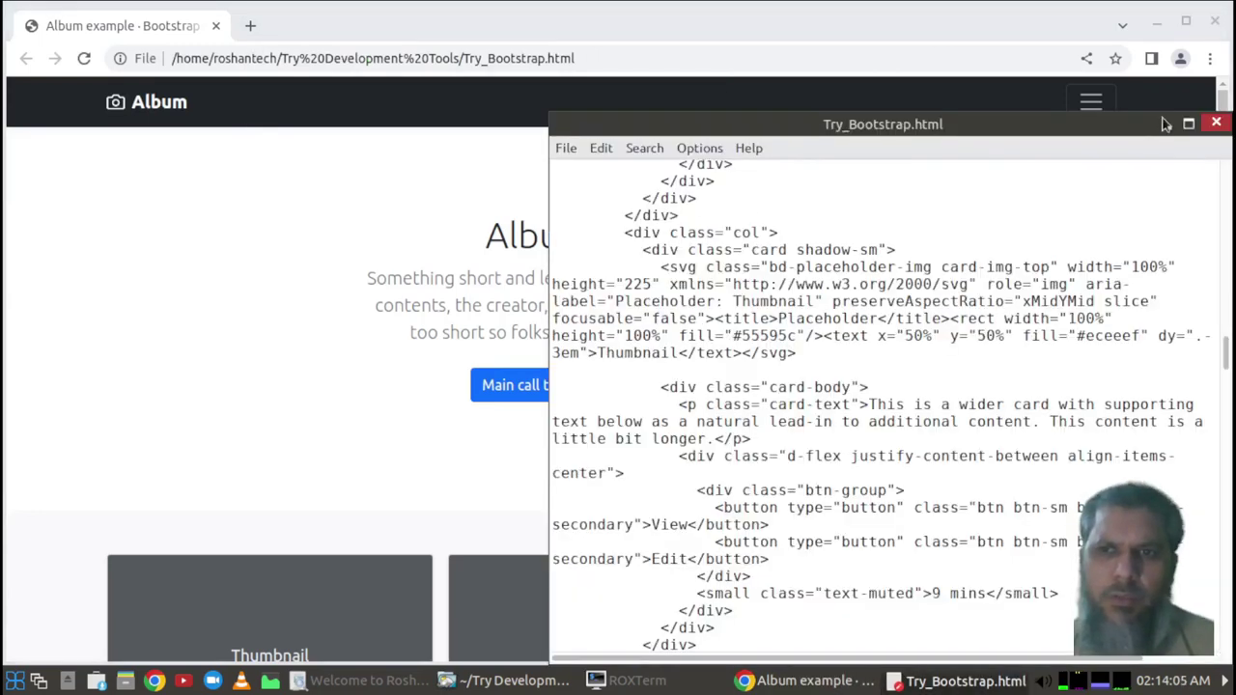
pyautogui.click(1217, 124)
pyautogui.click(1215, 20)
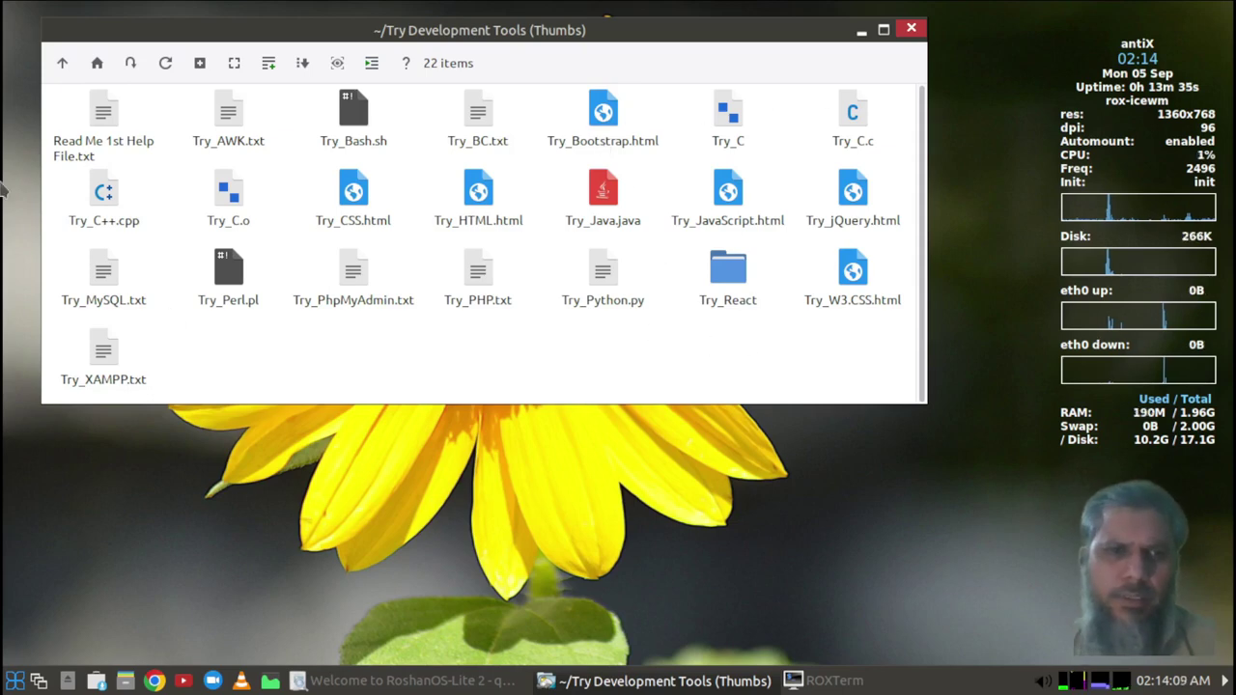
# Open Try_HTML.html in the browser, and open the same file as text to read through its source.
pyautogui.click(480, 214)
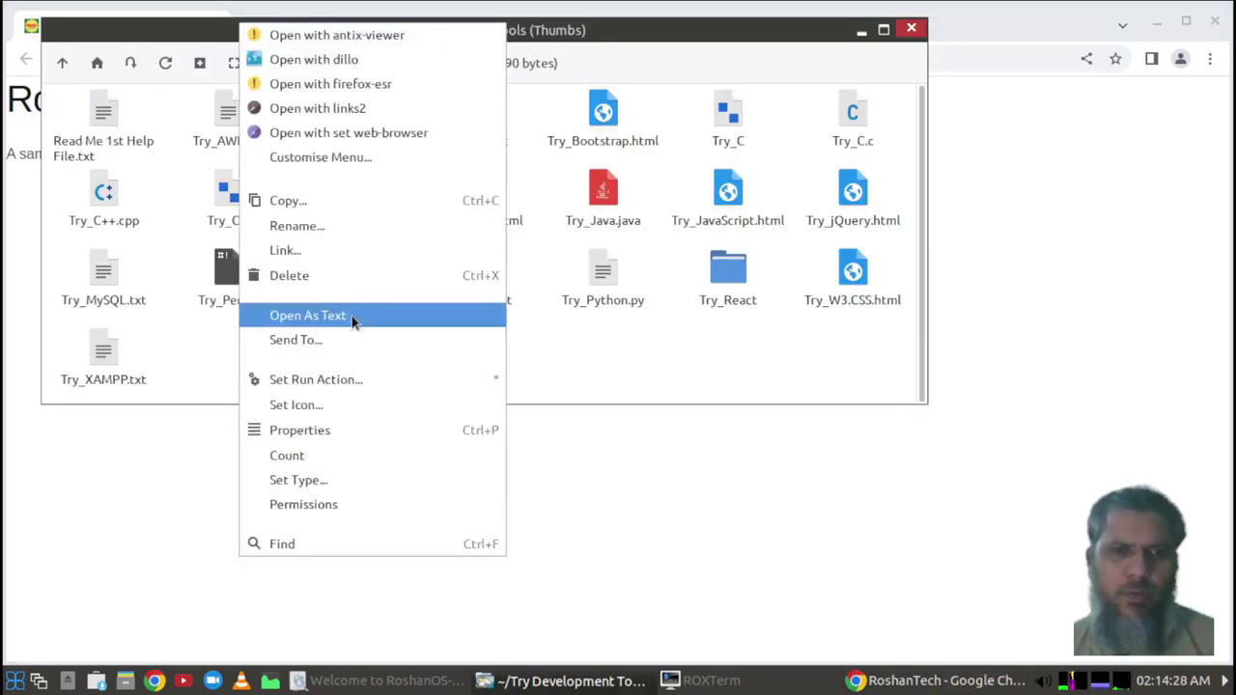
pyautogui.click(315, 316)
pyautogui.scroll(-3, 888, 272)
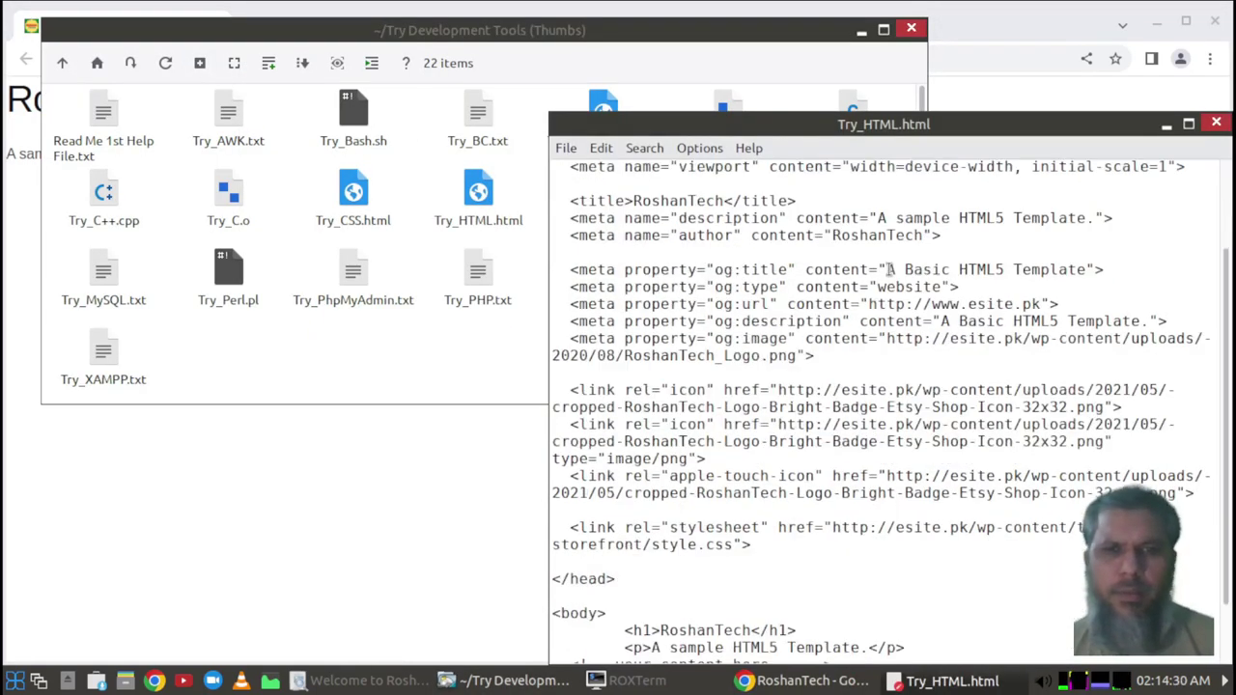
pyautogui.scroll(-2, 629, 336)
pyautogui.scroll(4, 853, 368)
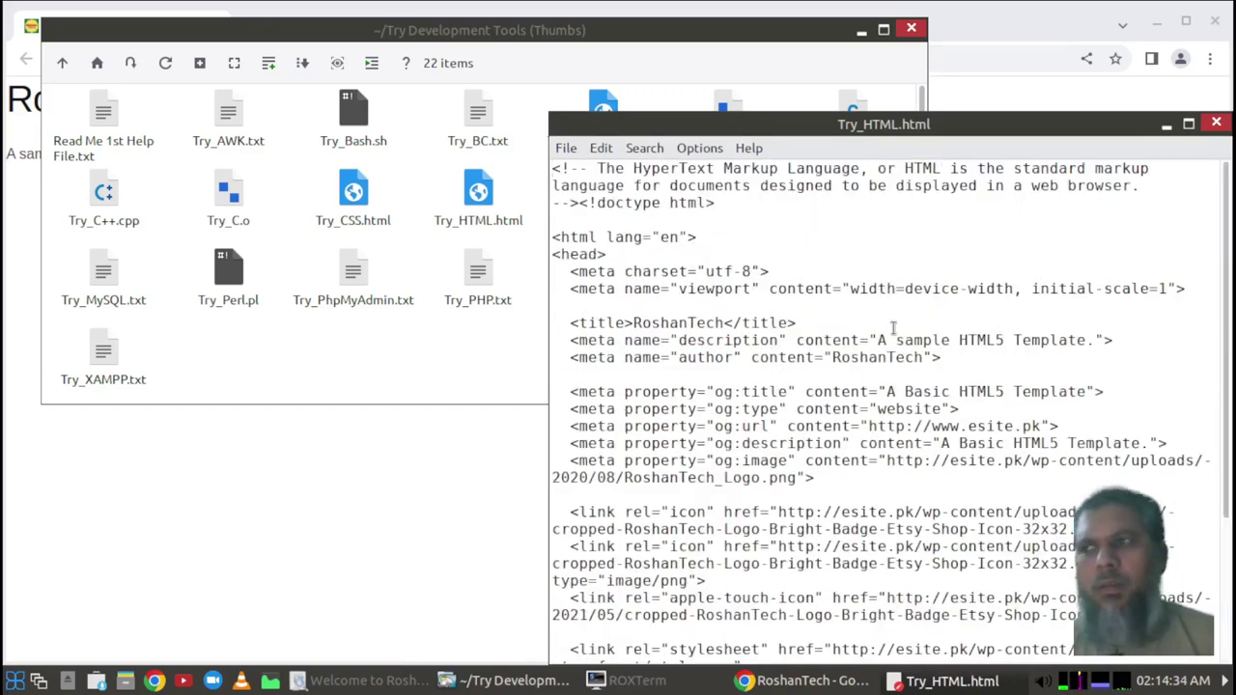
pyautogui.scroll(-4, 819, 345)
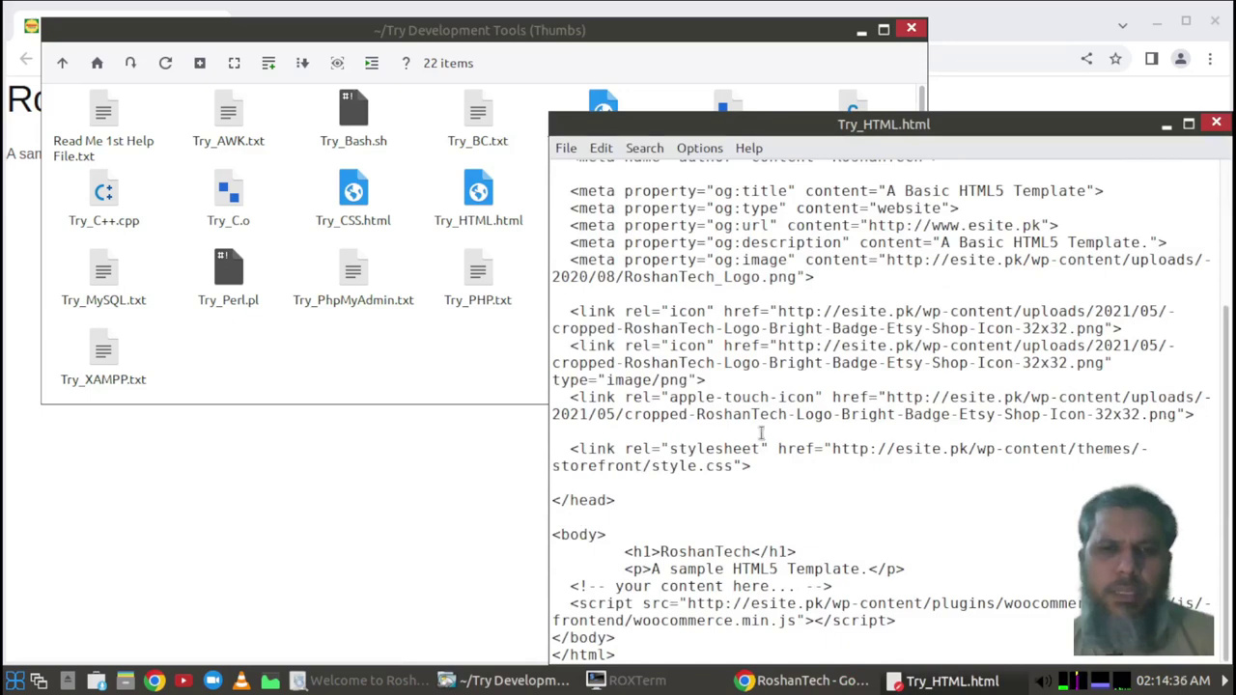
# Close the Try_HTML.html source and its rendered page in the browser.
pyautogui.click(1215, 125)
pyautogui.click(889, 679)
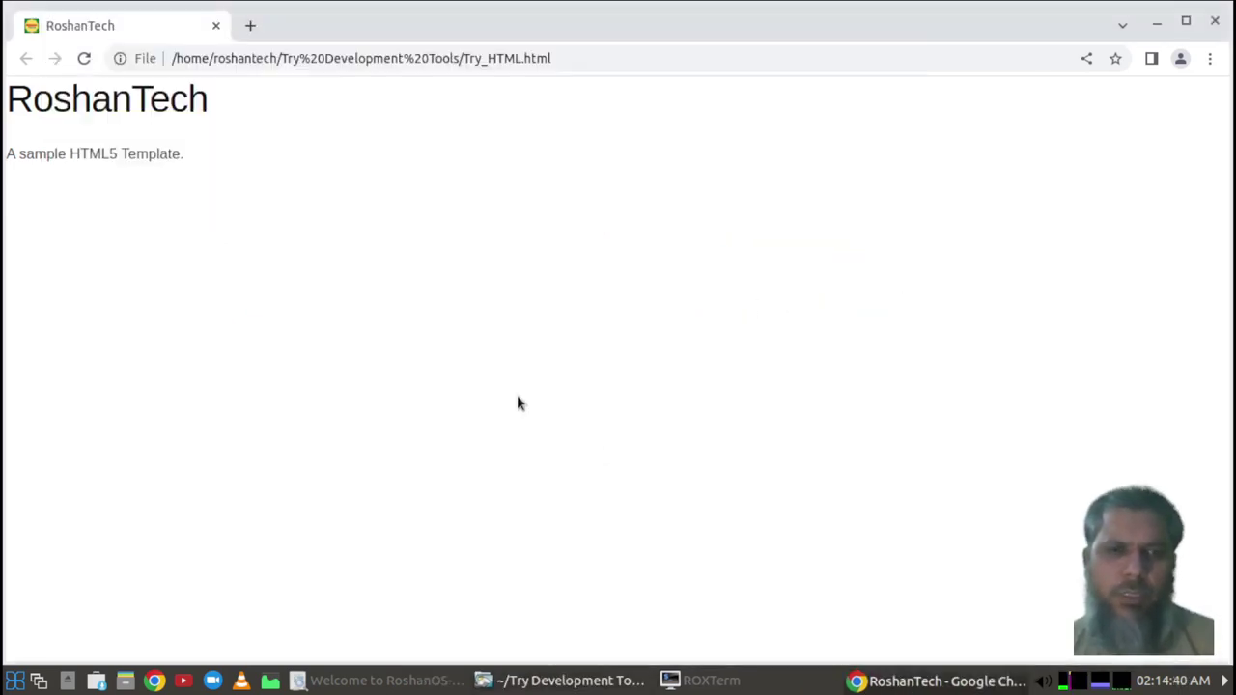
pyautogui.click(215, 26)
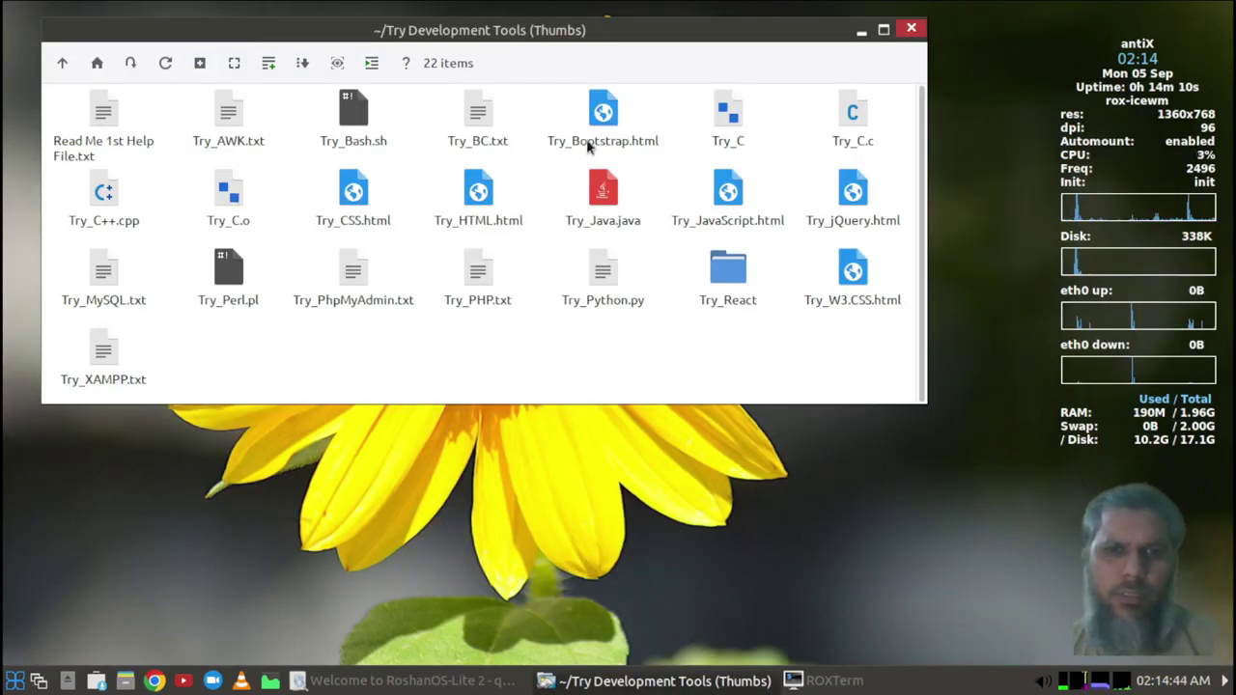
# Open Try_CSS.html in the browser, and open the same file as text to skim its source.
pyautogui.click(346, 203)
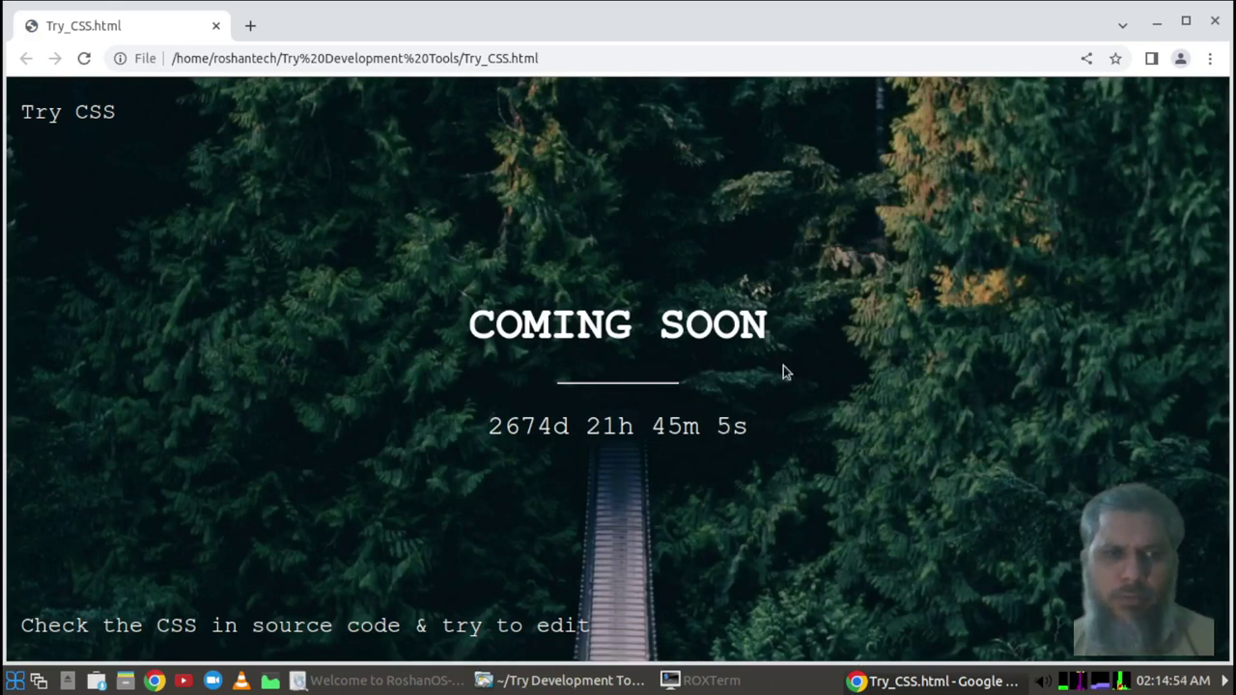
pyautogui.click(568, 682)
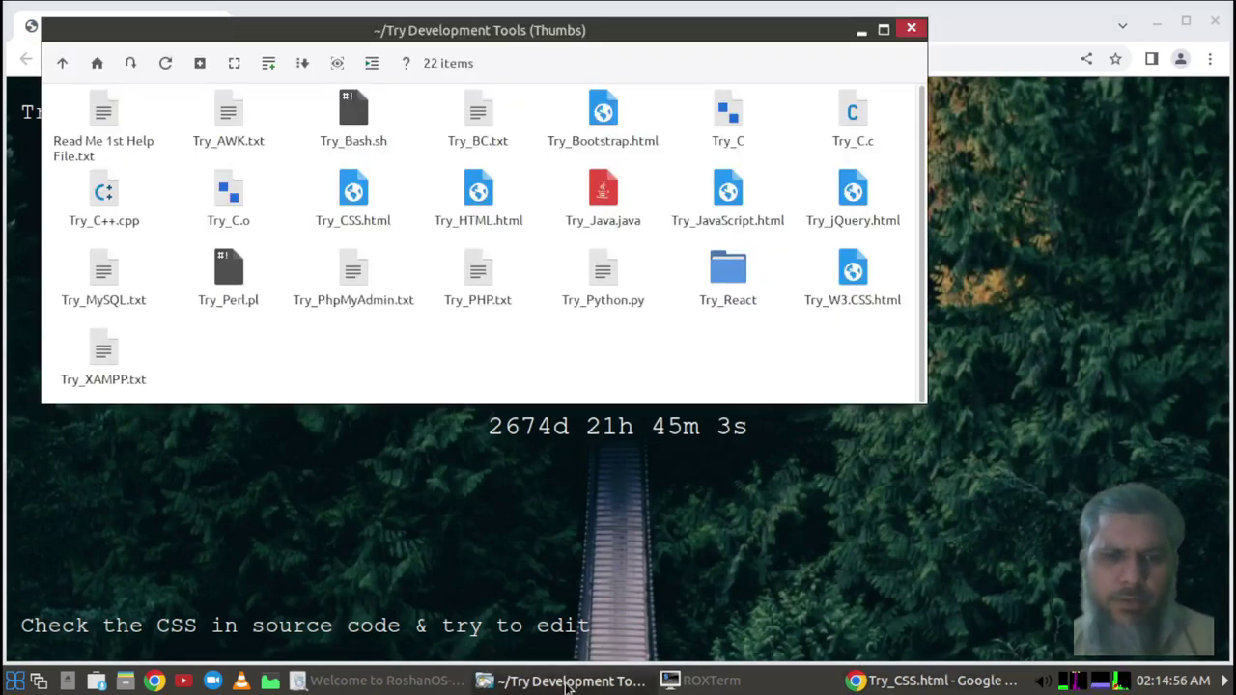
pyautogui.rightClick(340, 214)
pyautogui.click(164, 331)
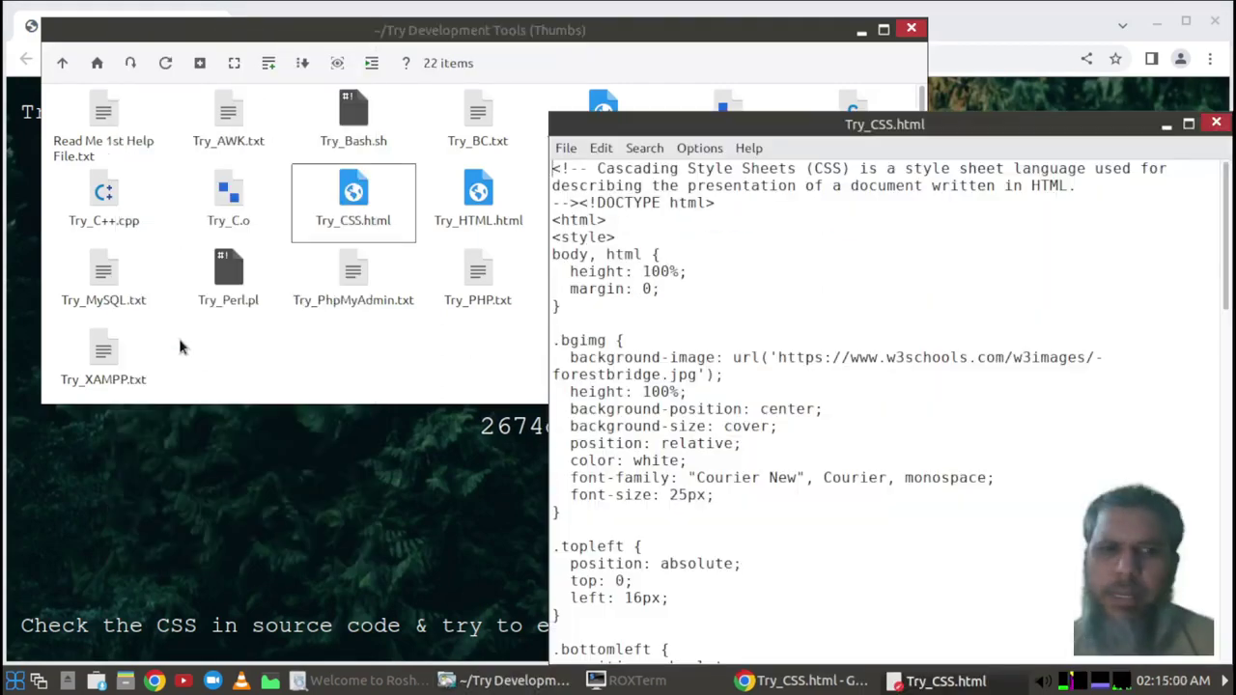
pyautogui.scroll(-10, 744, 358)
pyautogui.scroll(-9, 747, 355)
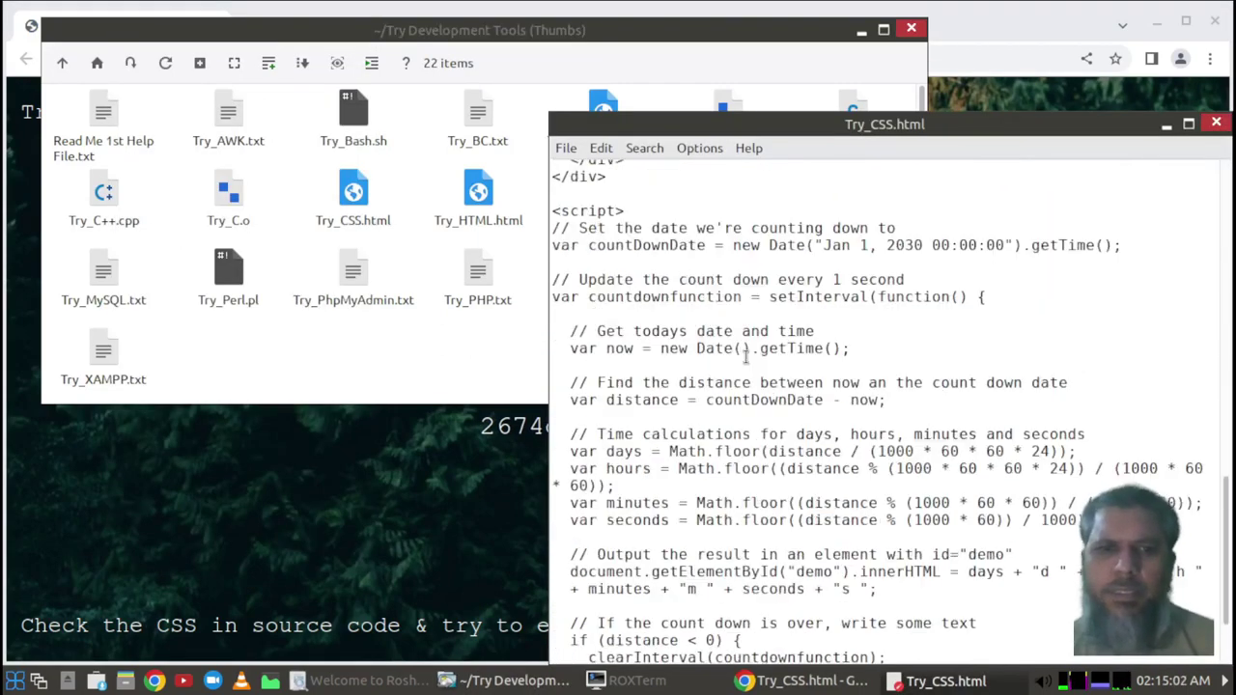
pyautogui.scroll(20, 756, 355)
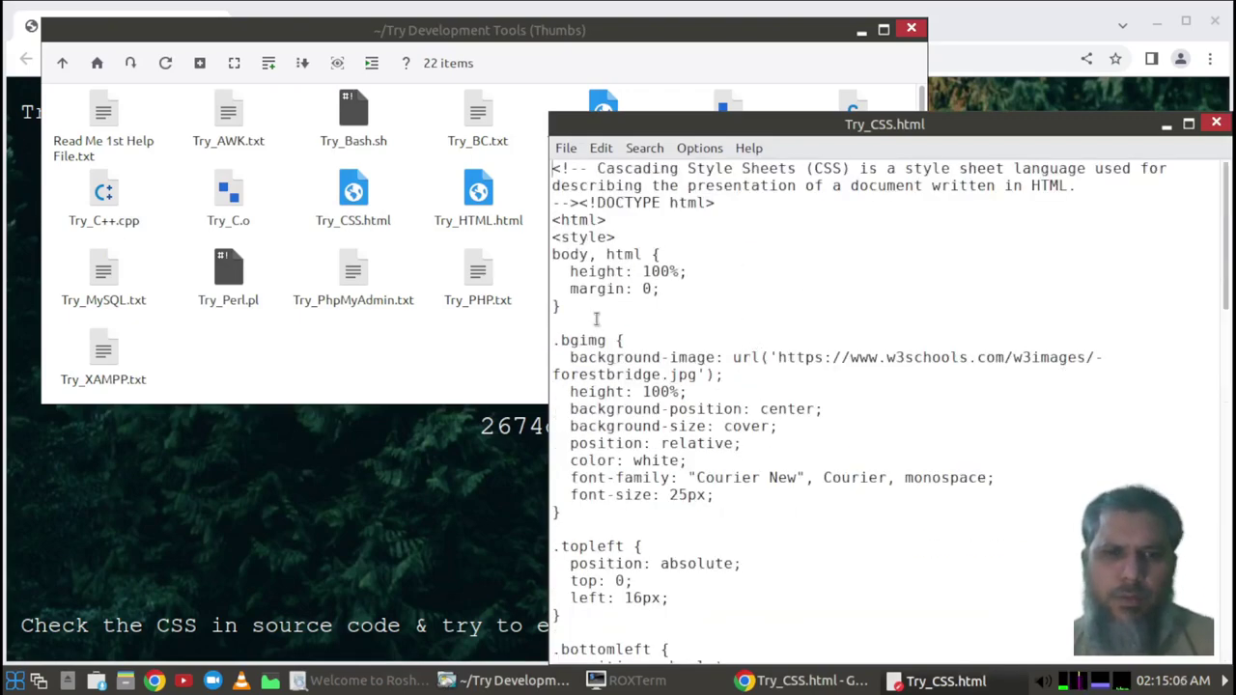
# Highlight the body and .bgimg style rules in Try_CSS.html, review the countdown script and close the source.
pyautogui.moveTo(580, 255); pyautogui.dragTo(703, 443)
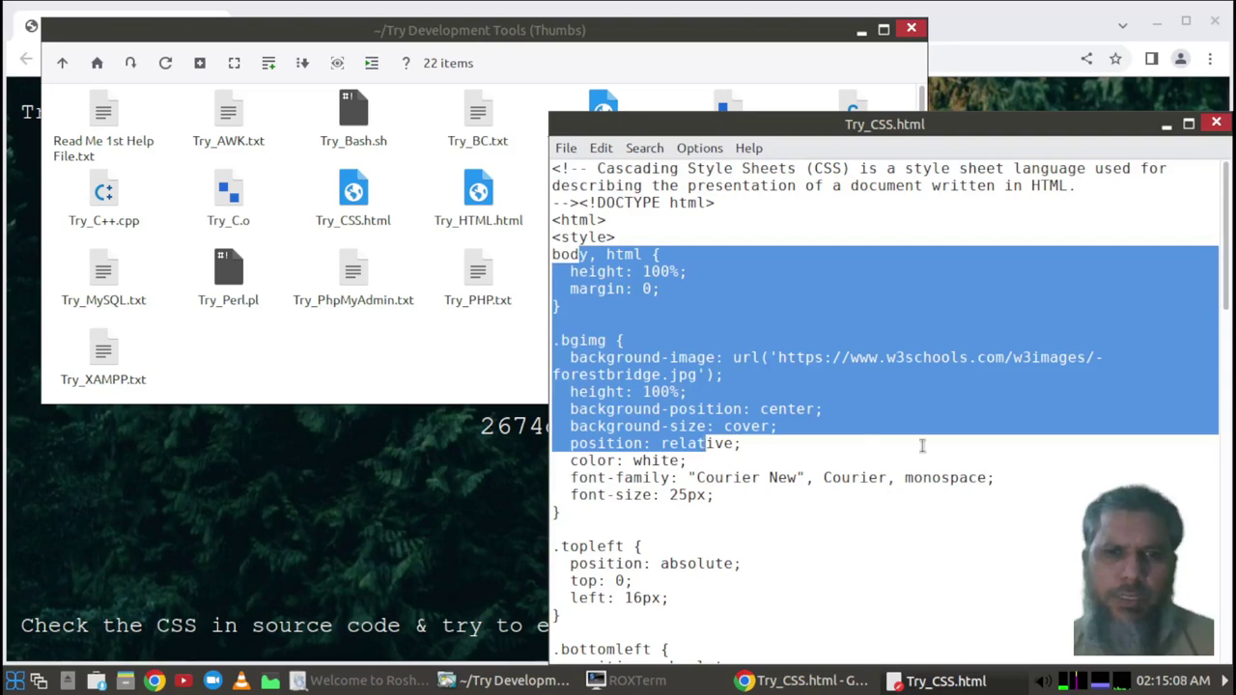
pyautogui.scroll(-20, 922, 444)
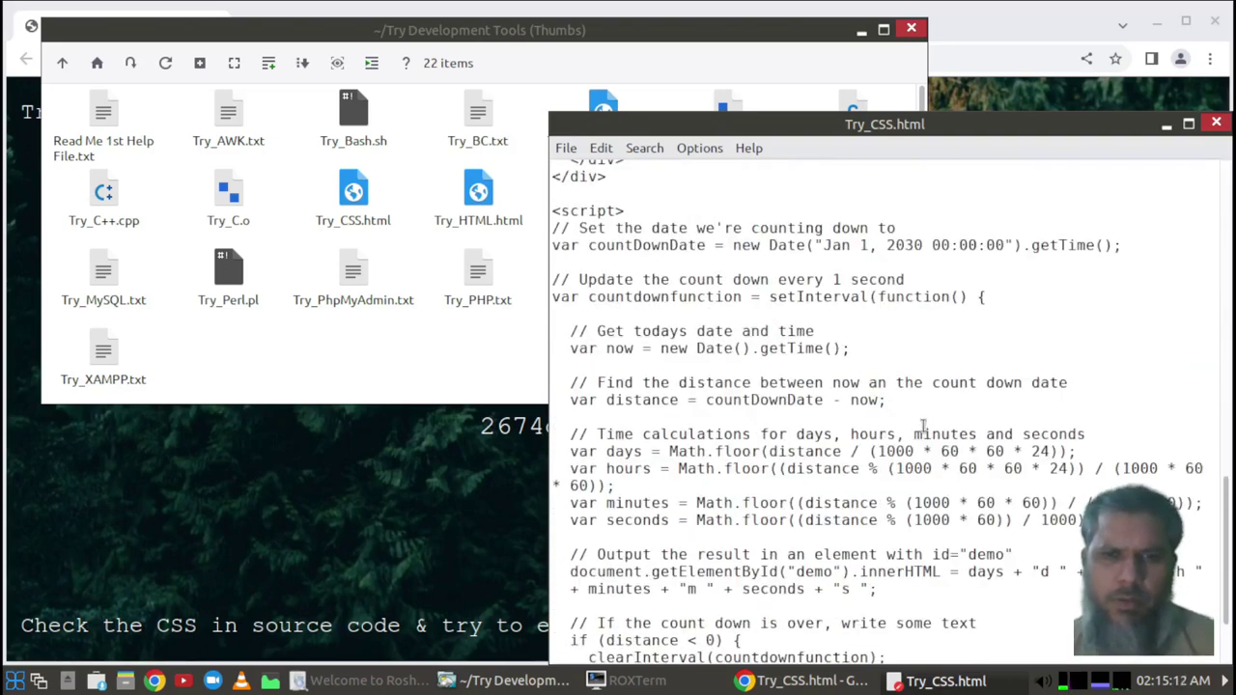
pyautogui.scroll(-2, 923, 426)
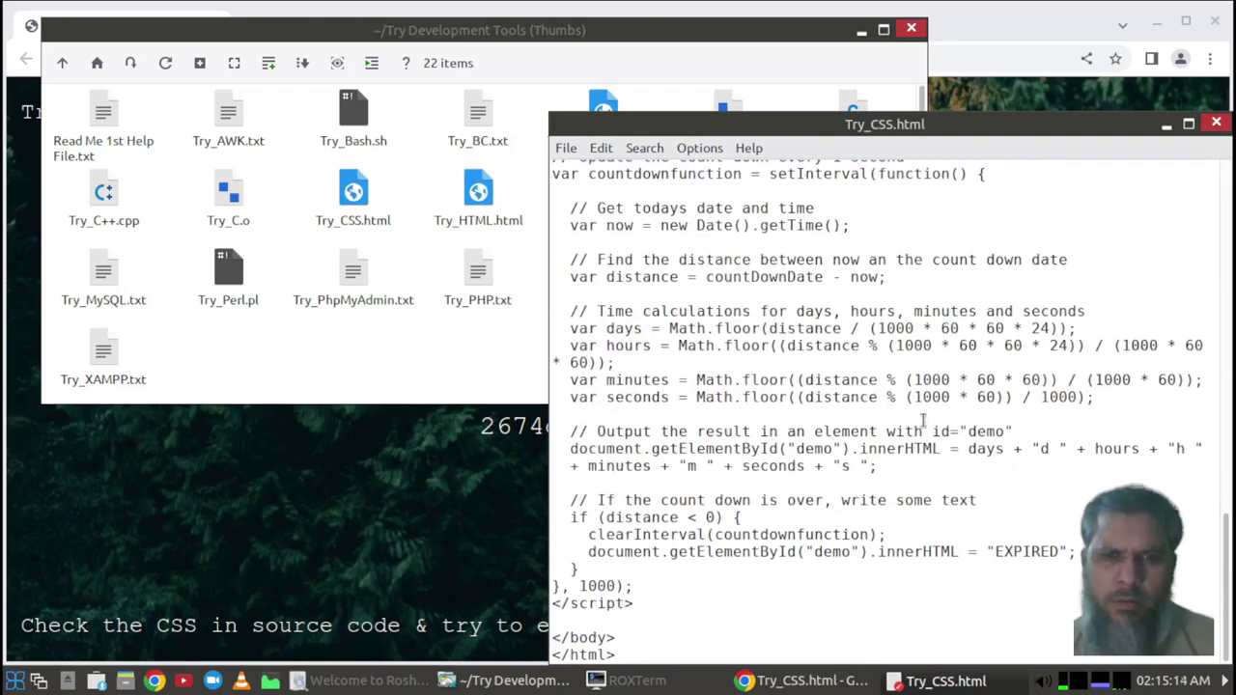
pyautogui.scroll(20, 927, 448)
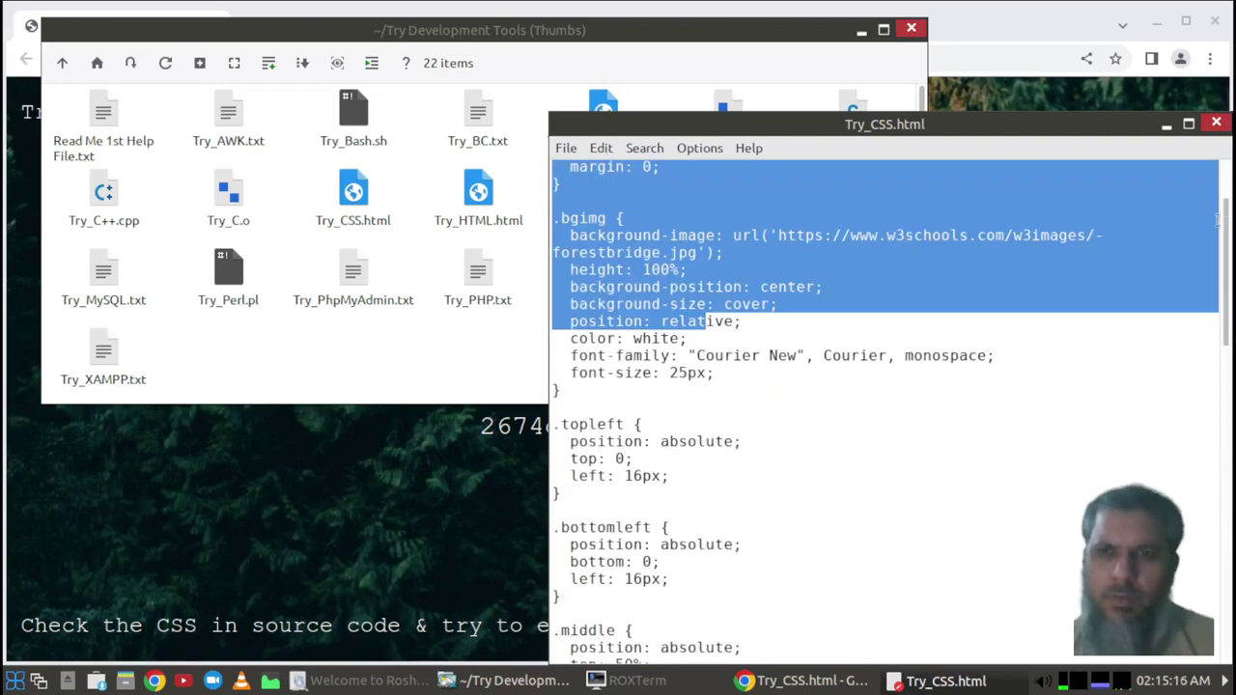
pyautogui.click(1216, 123)
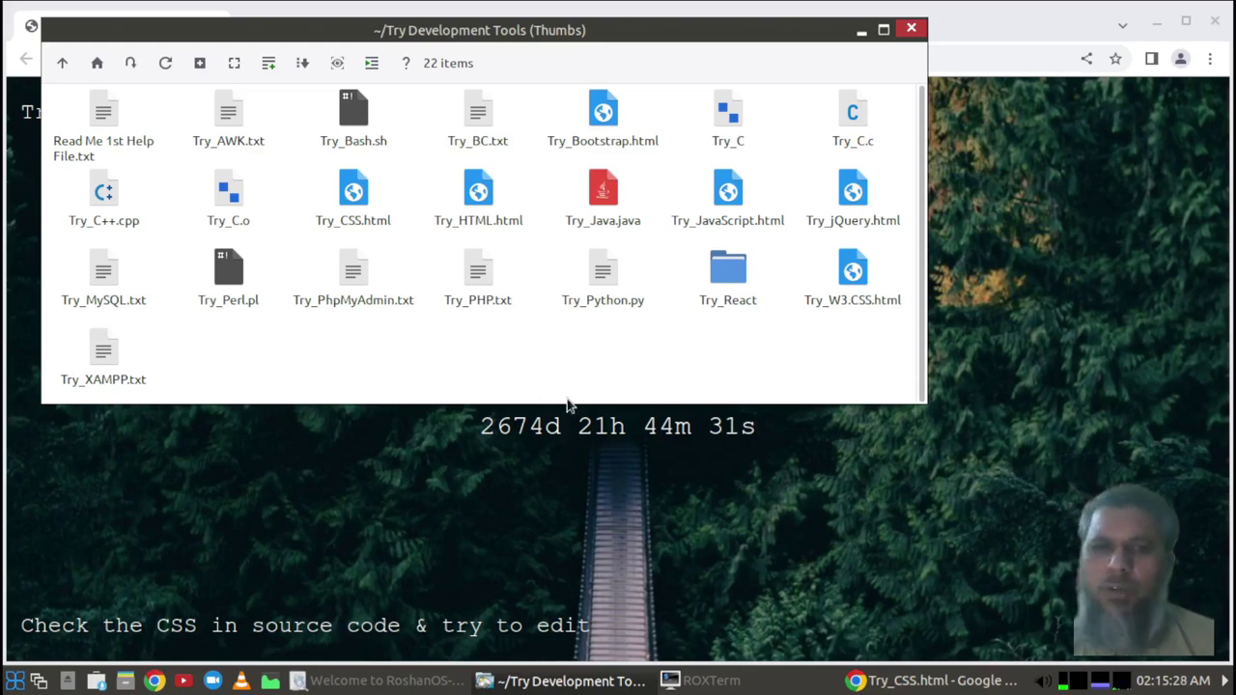
# Open Try_JavaScript.html in the browser from the Try Development Tools folder and close the Try_CSS.html page.
pyautogui.doubleClick(726, 198)
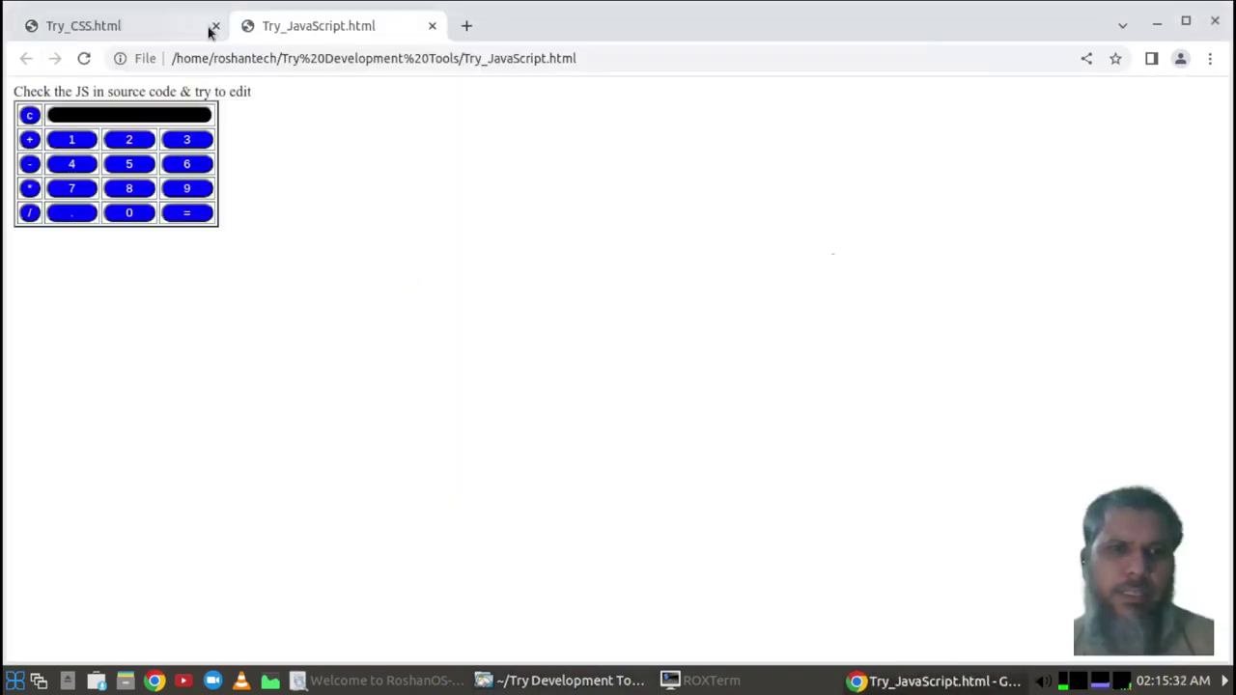
pyautogui.click(215, 27)
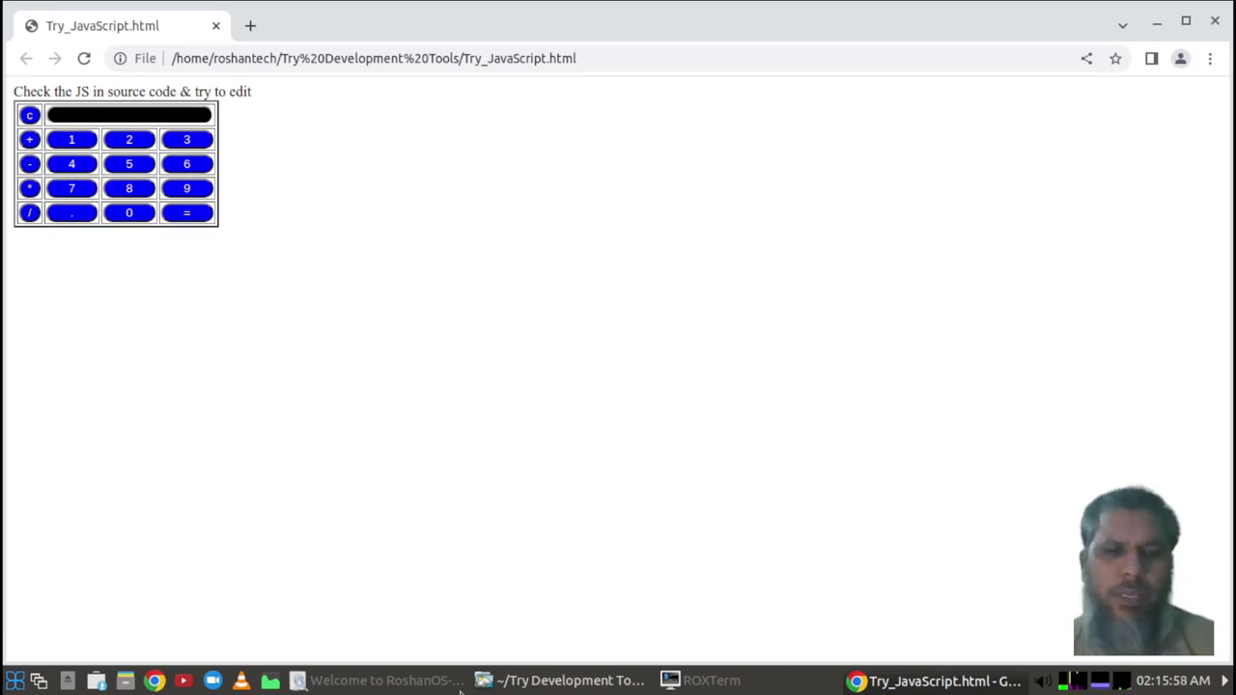
pyautogui.click(529, 686)
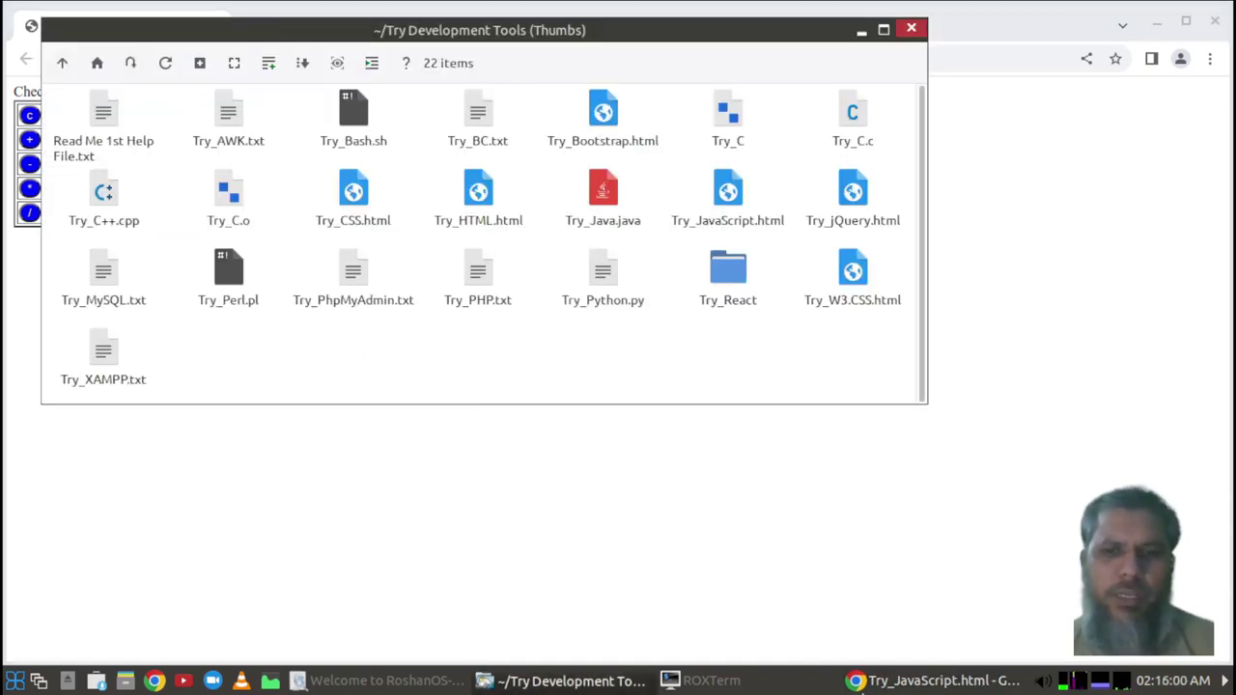
pyautogui.click(890, 687)
# Try out the JavaScript calculator by entering the number 53655.
pyautogui.click(108, 169)
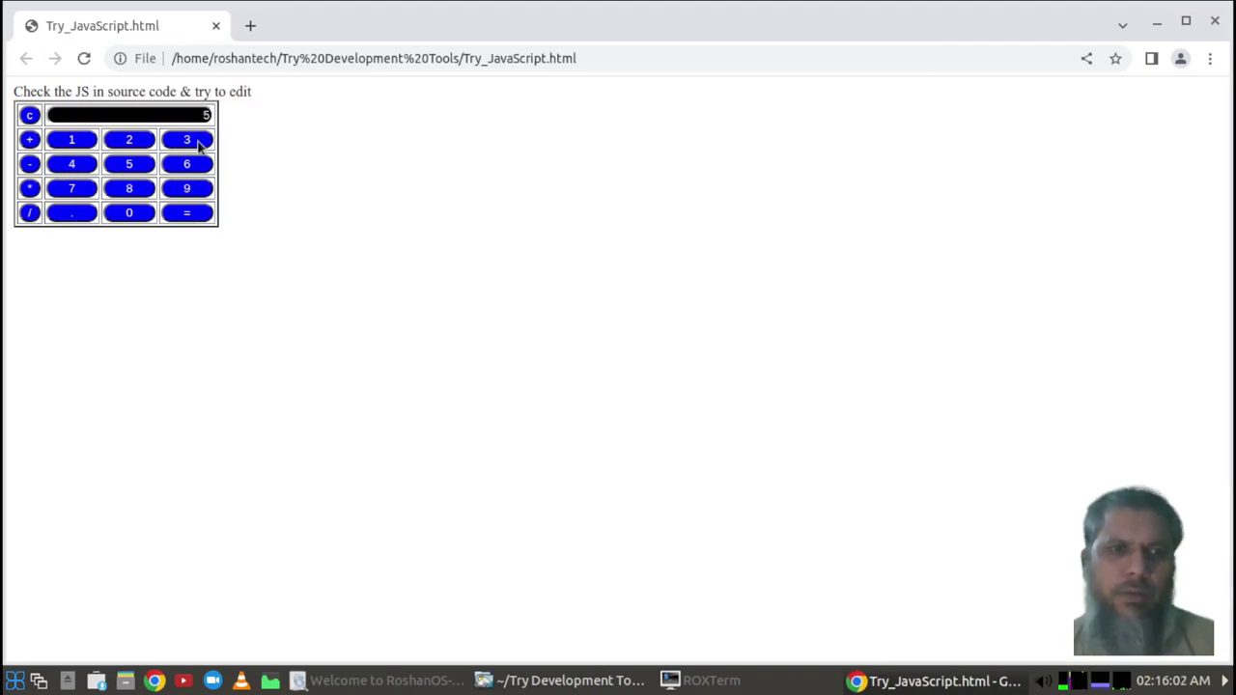
pyautogui.click(190, 145)
pyautogui.click(136, 164)
pyautogui.click(135, 164)
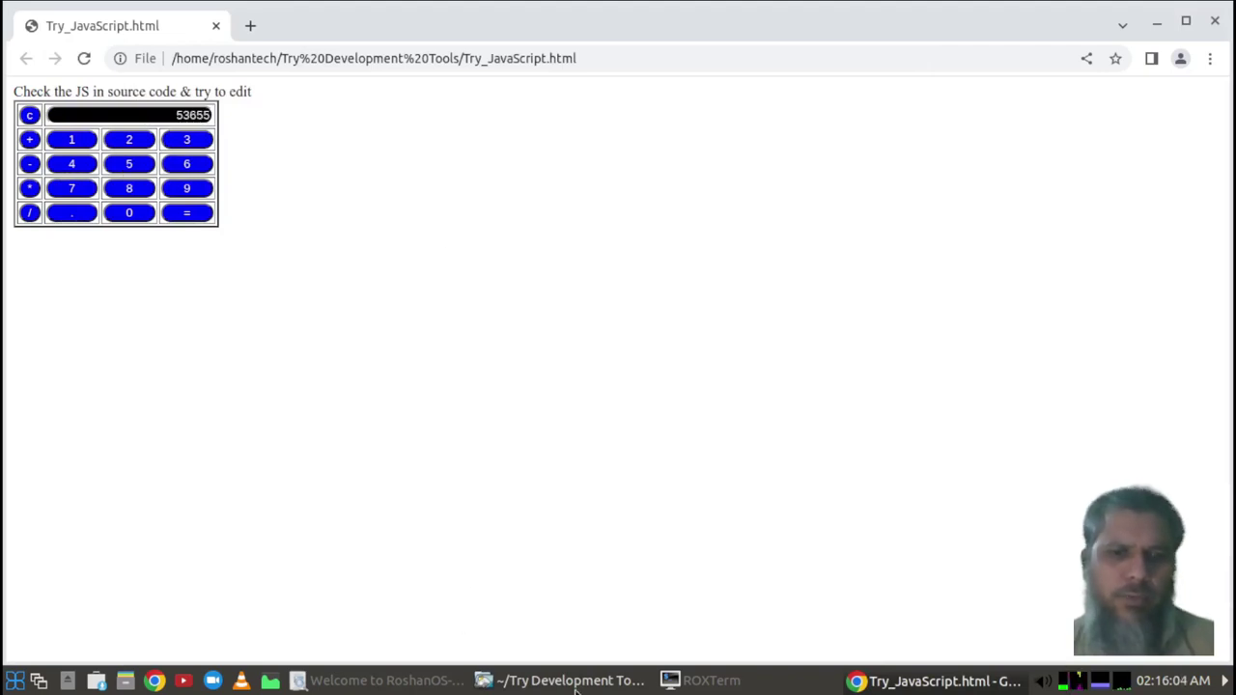
# Open Try_JavaScript.html as text, look through its code, close it and return to the calculator page.
pyautogui.click(540, 681)
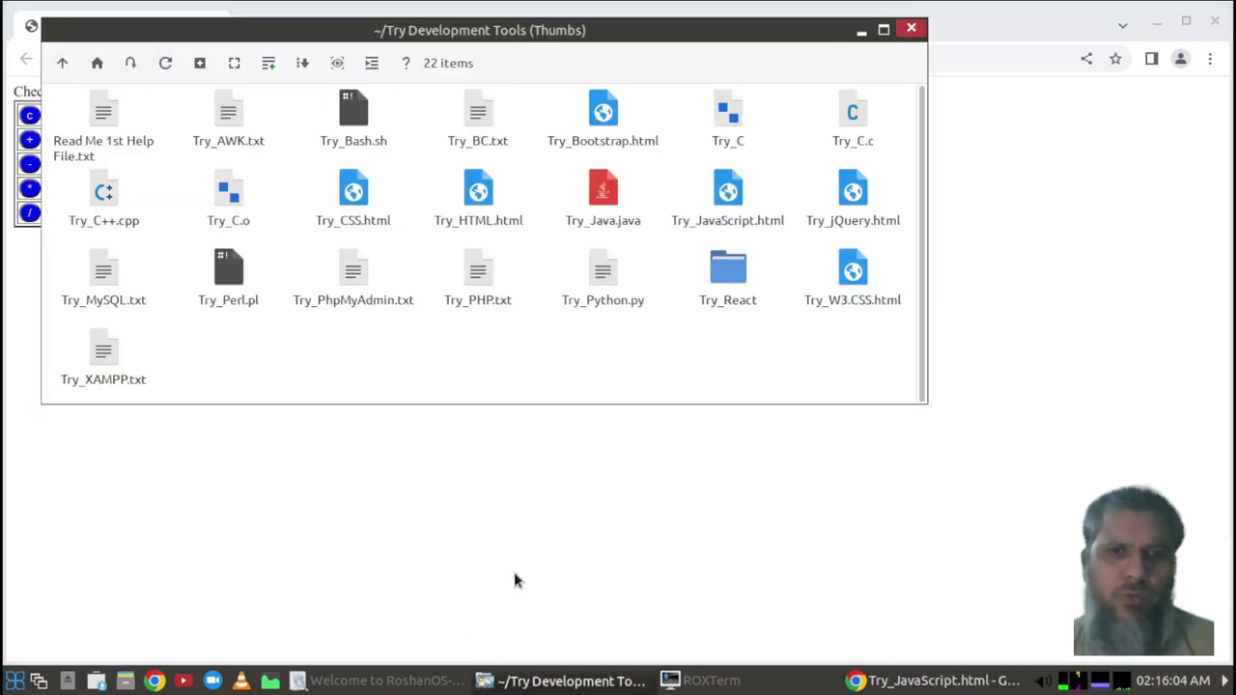
pyautogui.rightClick(730, 206)
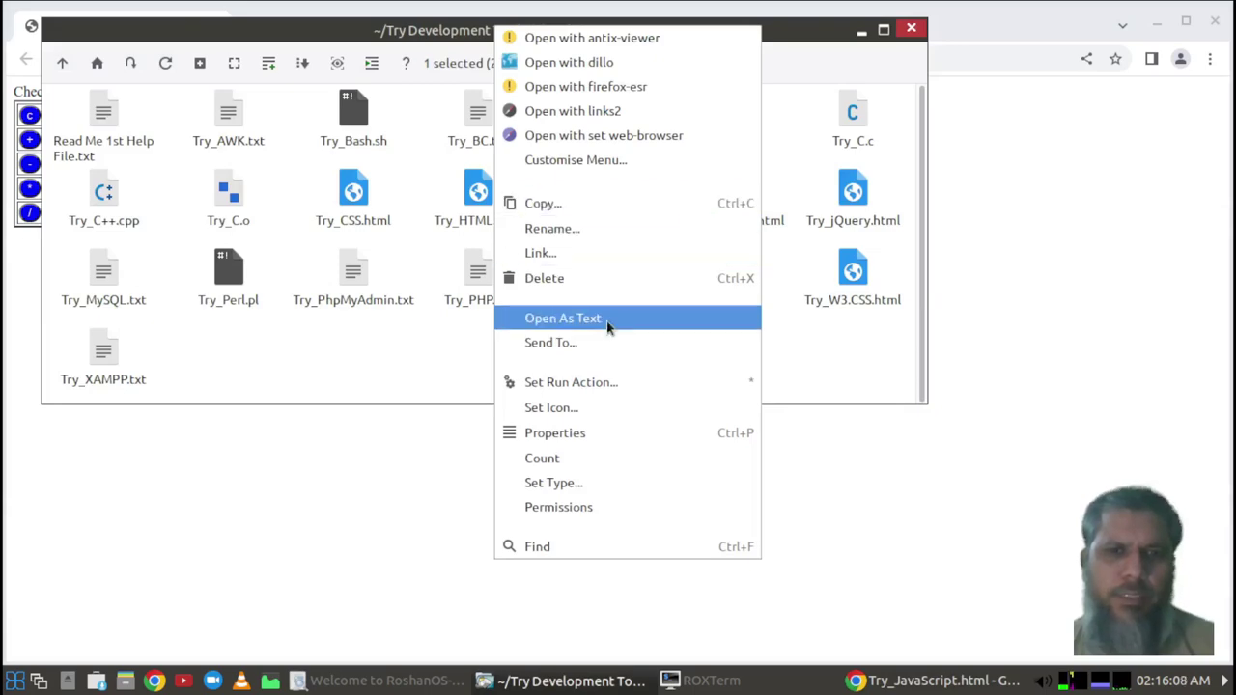
pyautogui.click(632, 318)
pyautogui.moveTo(814, 131); pyautogui.dragTo(729, 104)
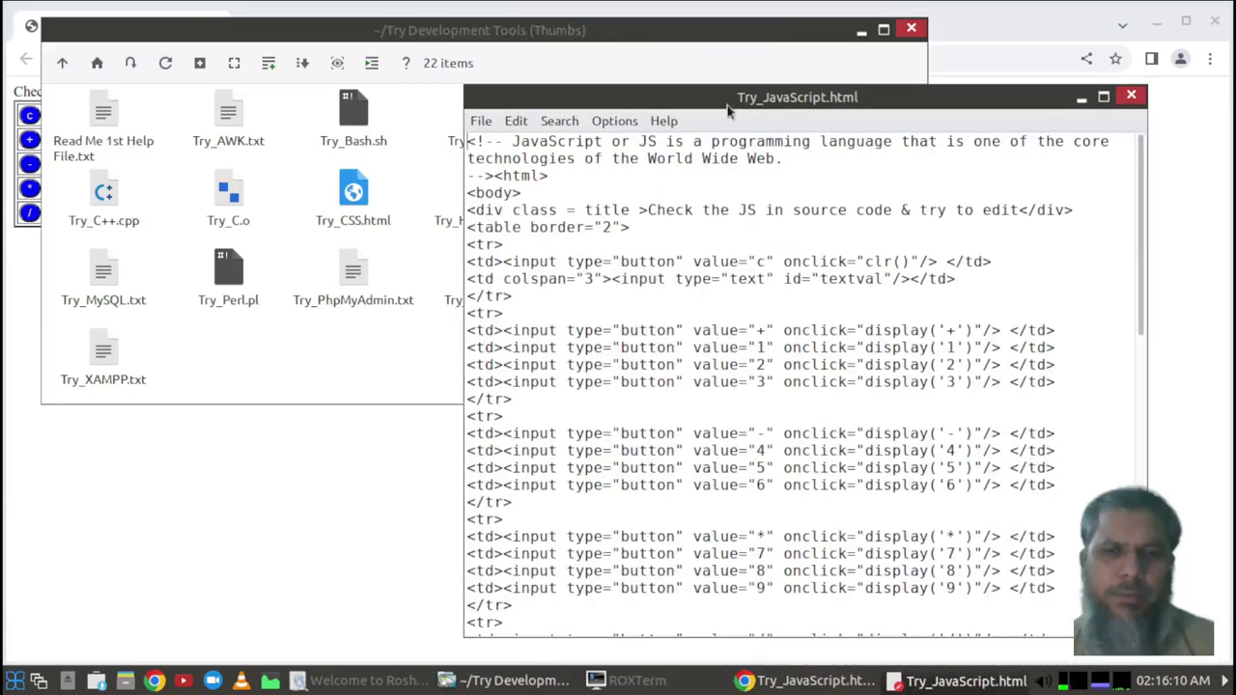
pyautogui.scroll(-13, 859, 356)
pyautogui.click(1131, 95)
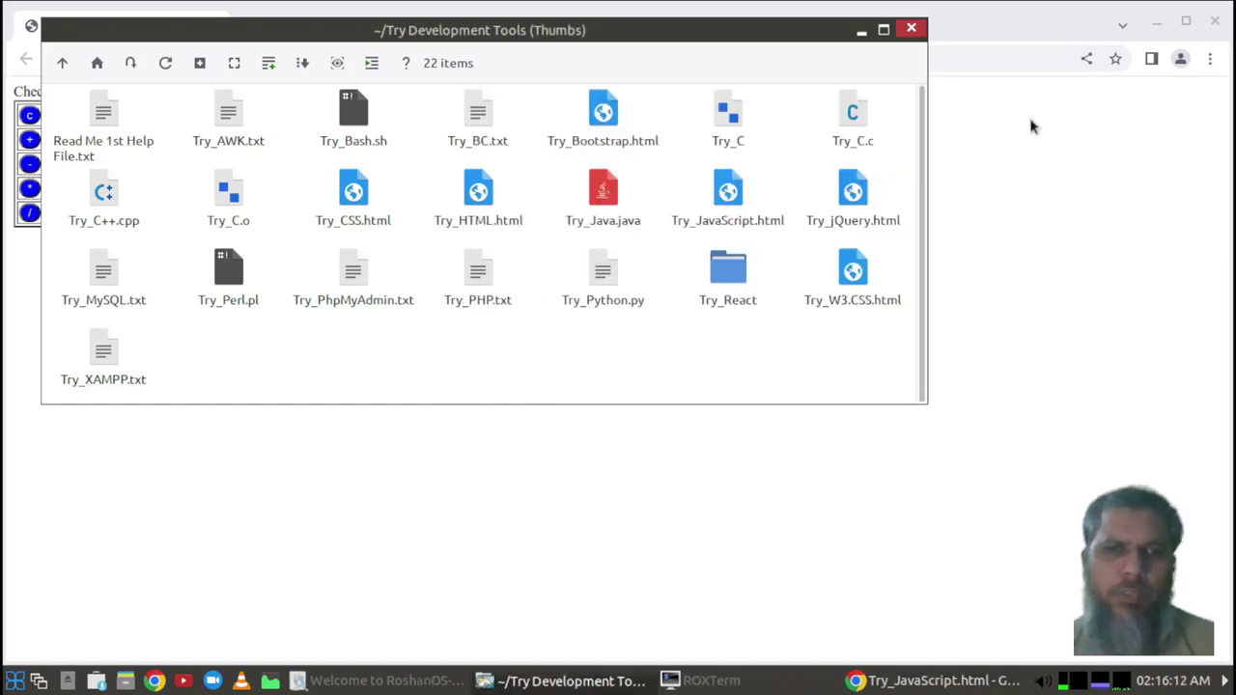
pyautogui.click(677, 483)
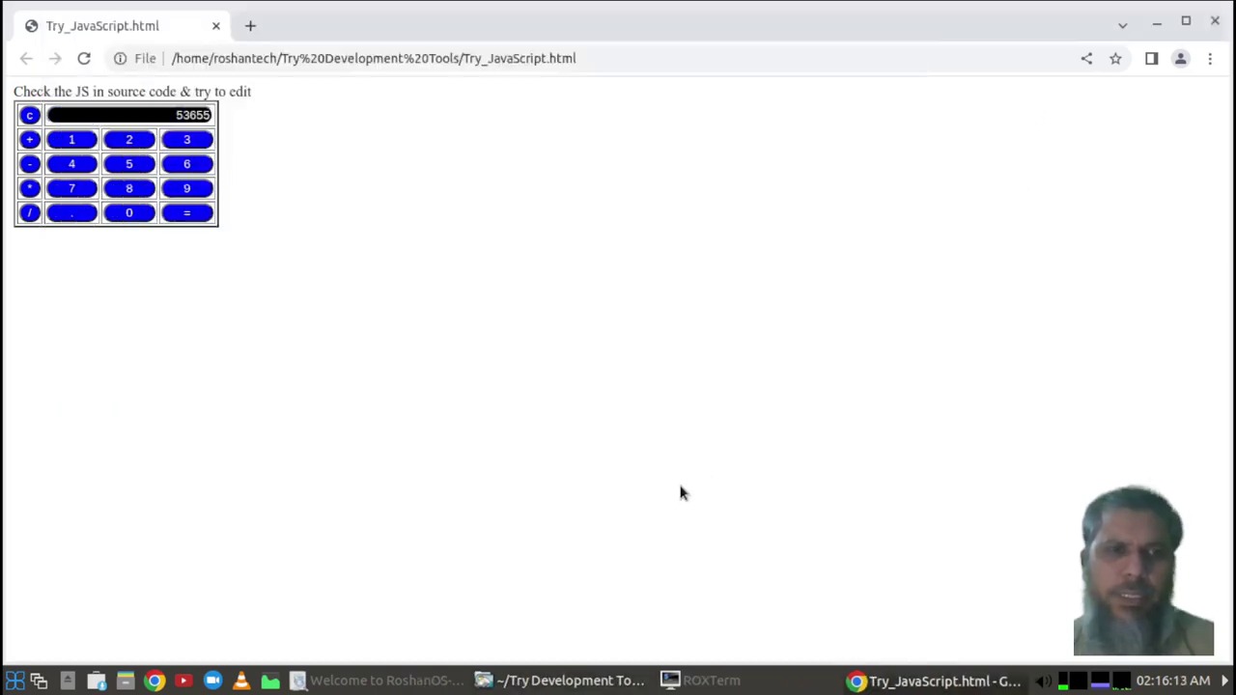
# Close the Try_JavaScript.html page and launch Visual Studio Code from the Programming applications.
pyautogui.click(215, 25)
pyautogui.click(6, 686)
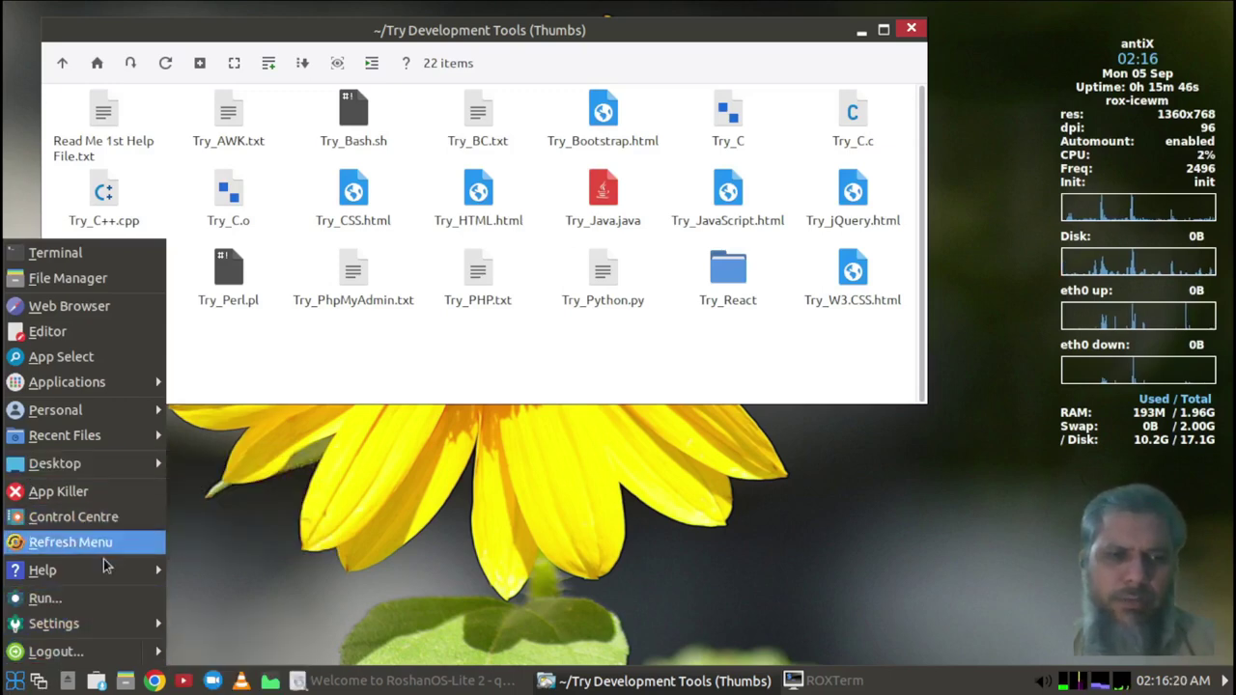
pyautogui.moveTo(49, 389)
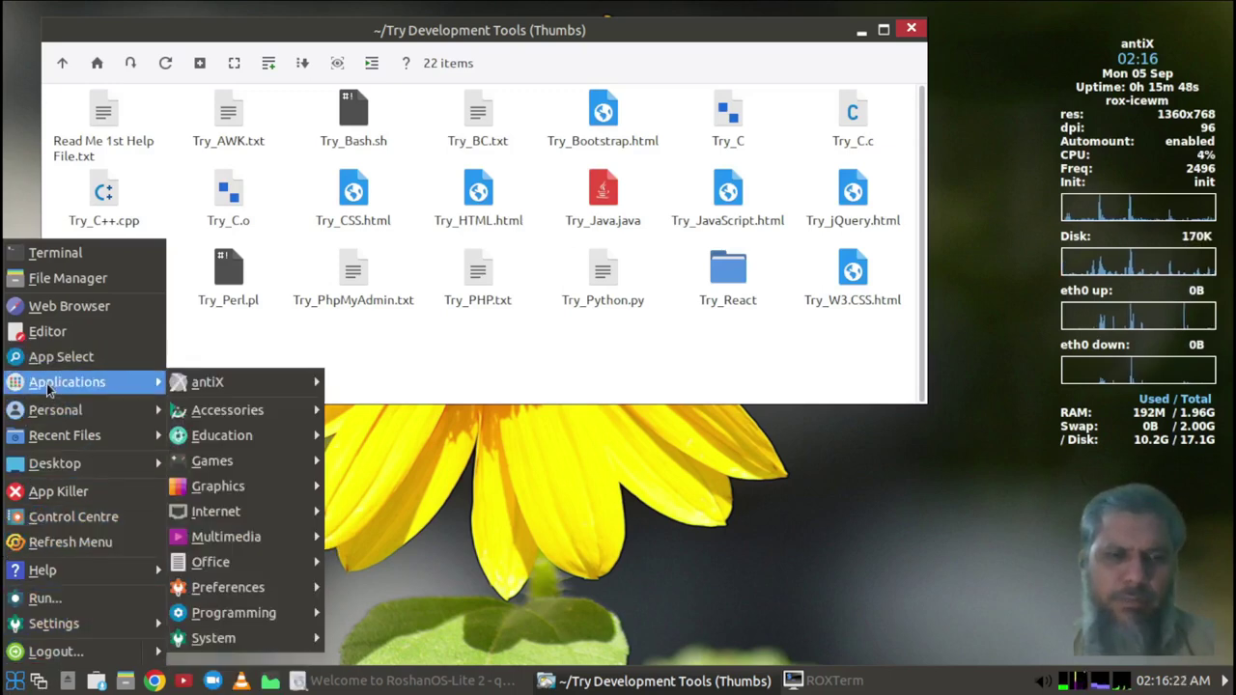
pyautogui.moveTo(224, 415)
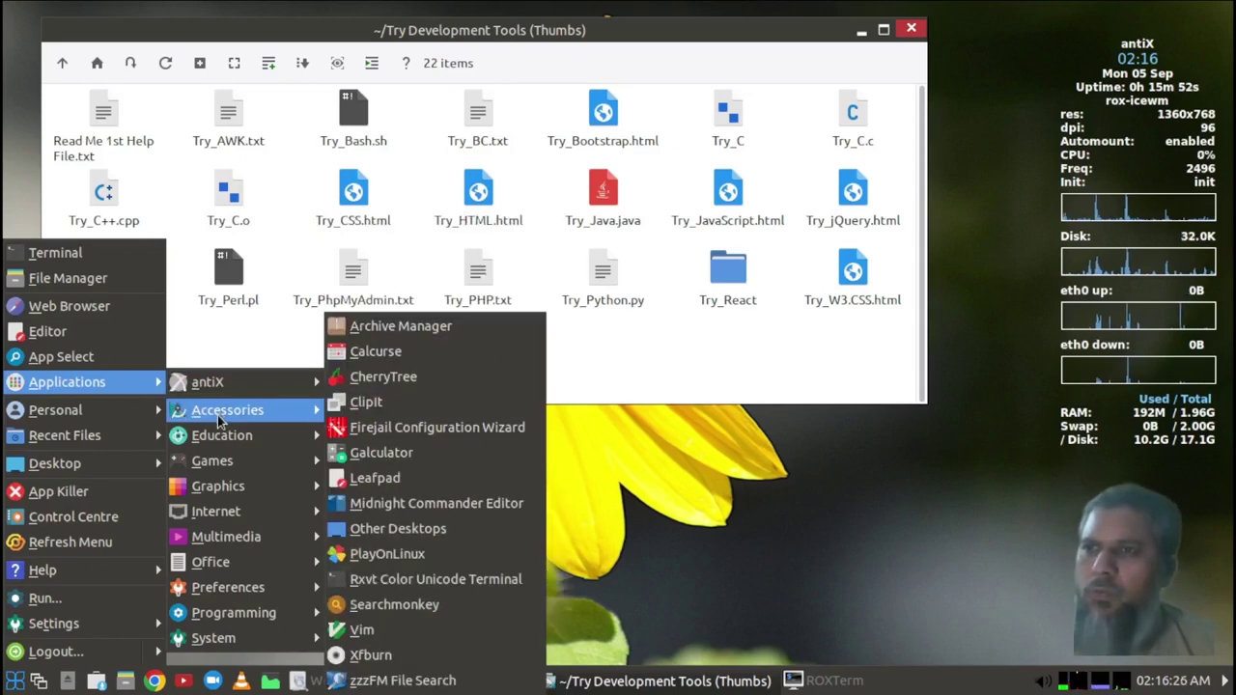
pyautogui.moveTo(217, 437)
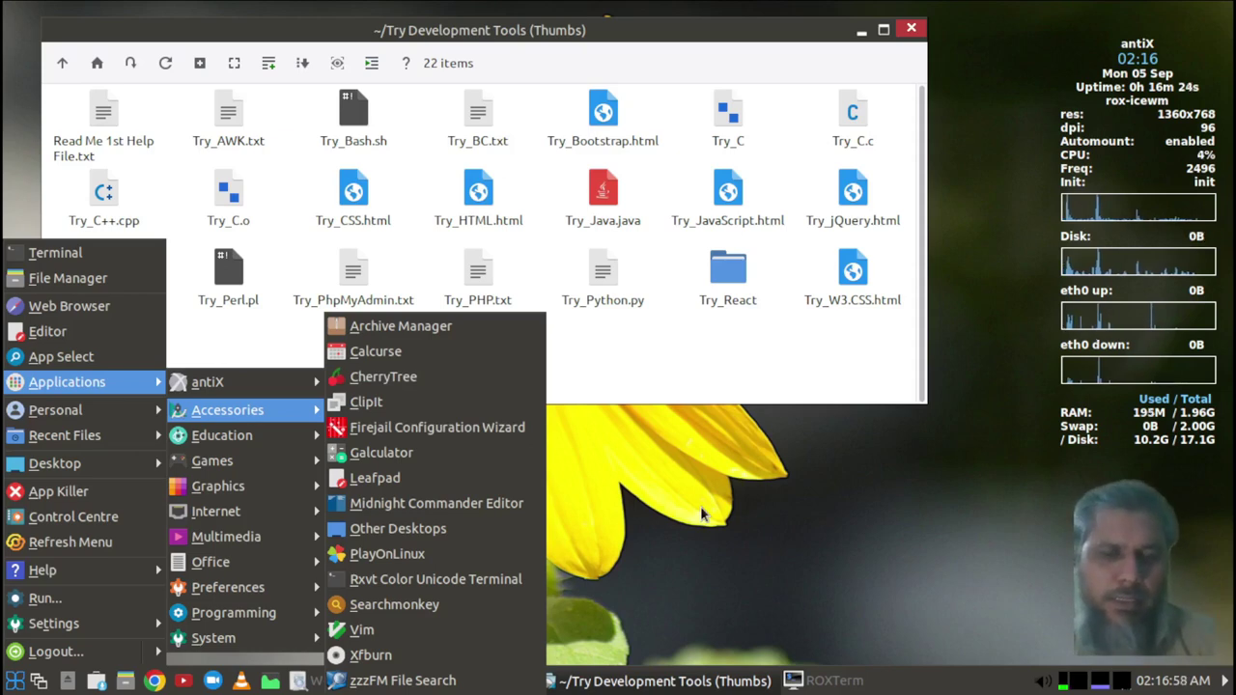
pyautogui.moveTo(259, 490)
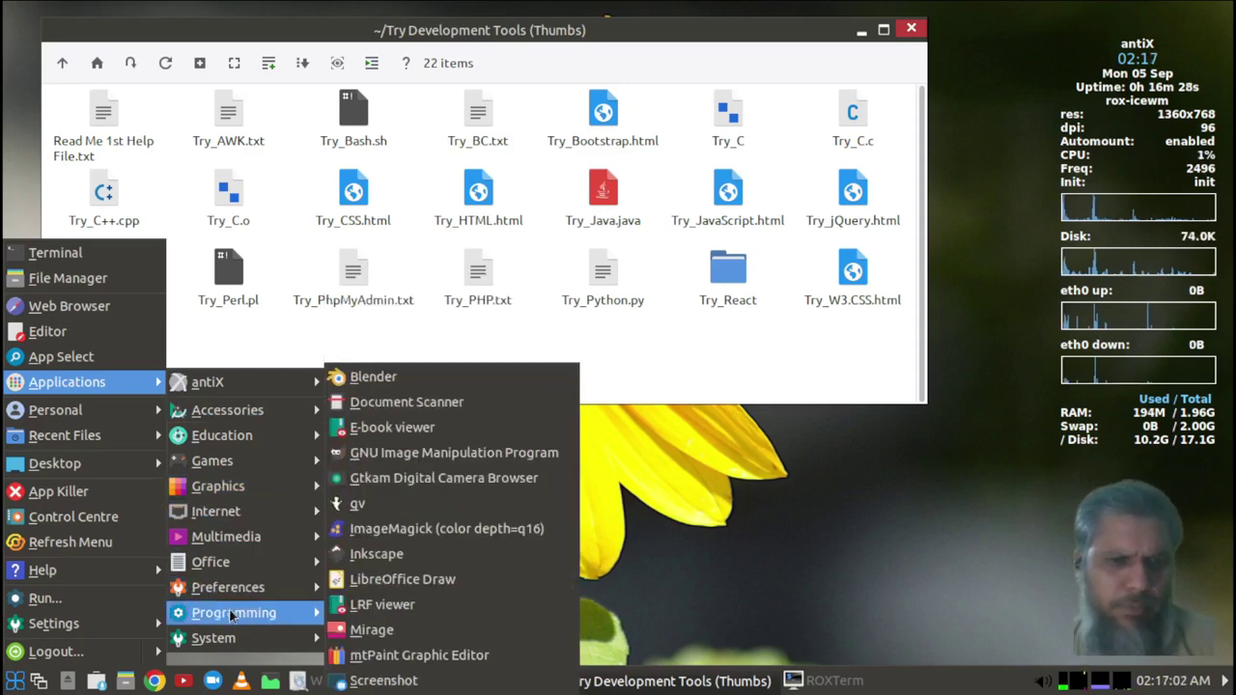
pyautogui.moveTo(232, 618)
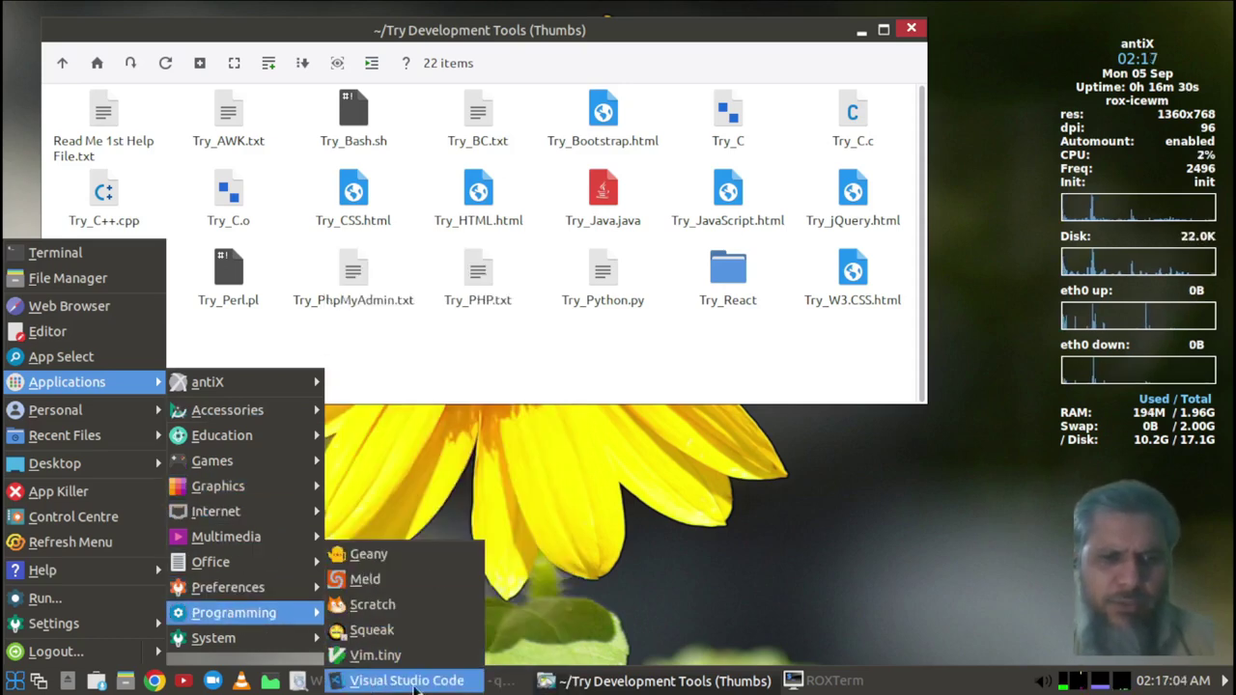
pyautogui.click(447, 688)
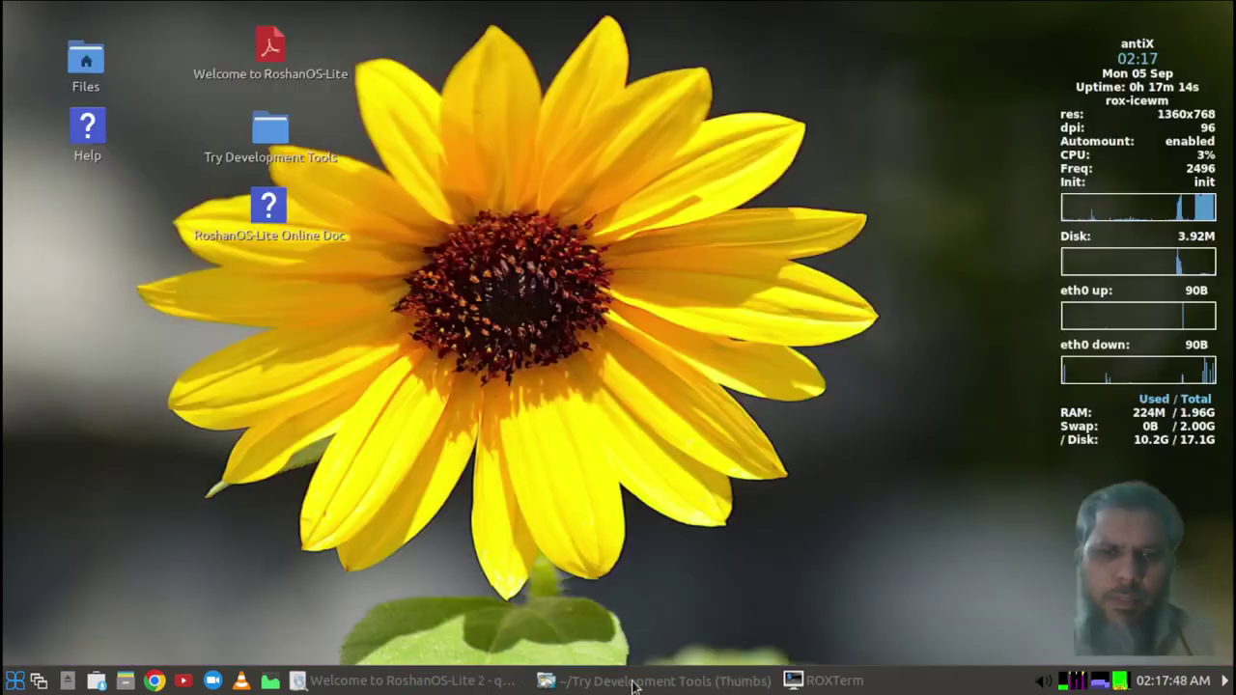
# Open index.html from the Try_React folder in the browser, highlight its text lines and close the page.
pyautogui.click(634, 680)
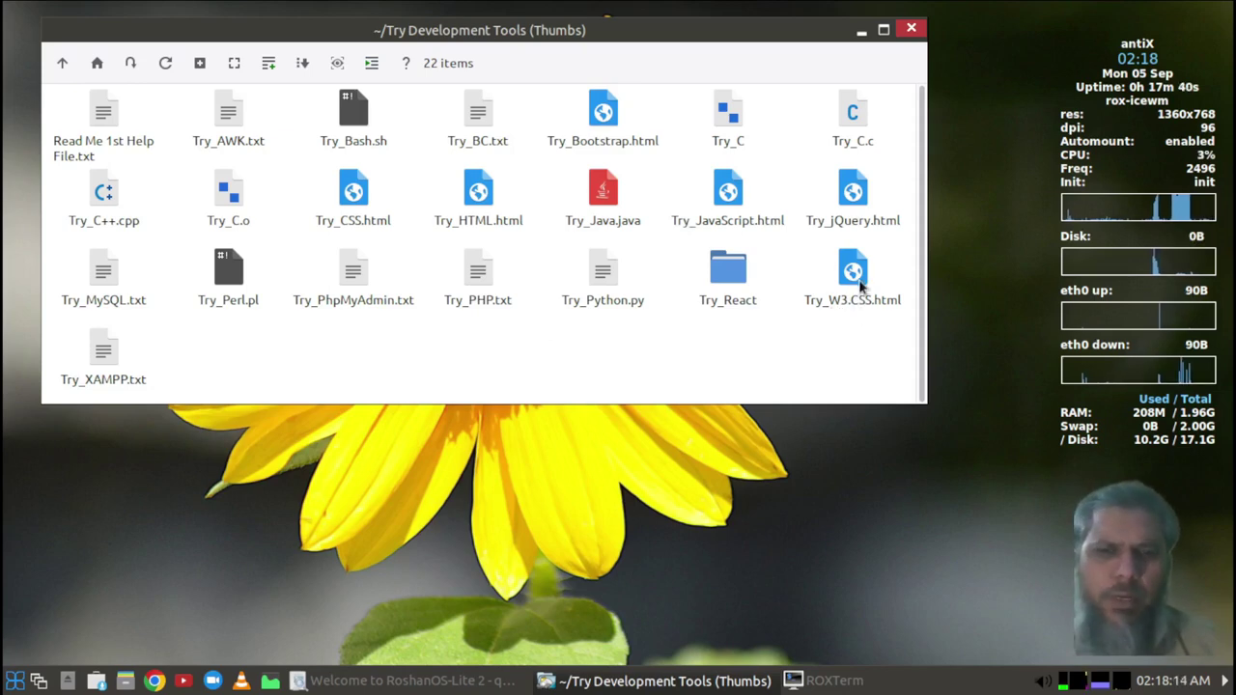
pyautogui.click(729, 275)
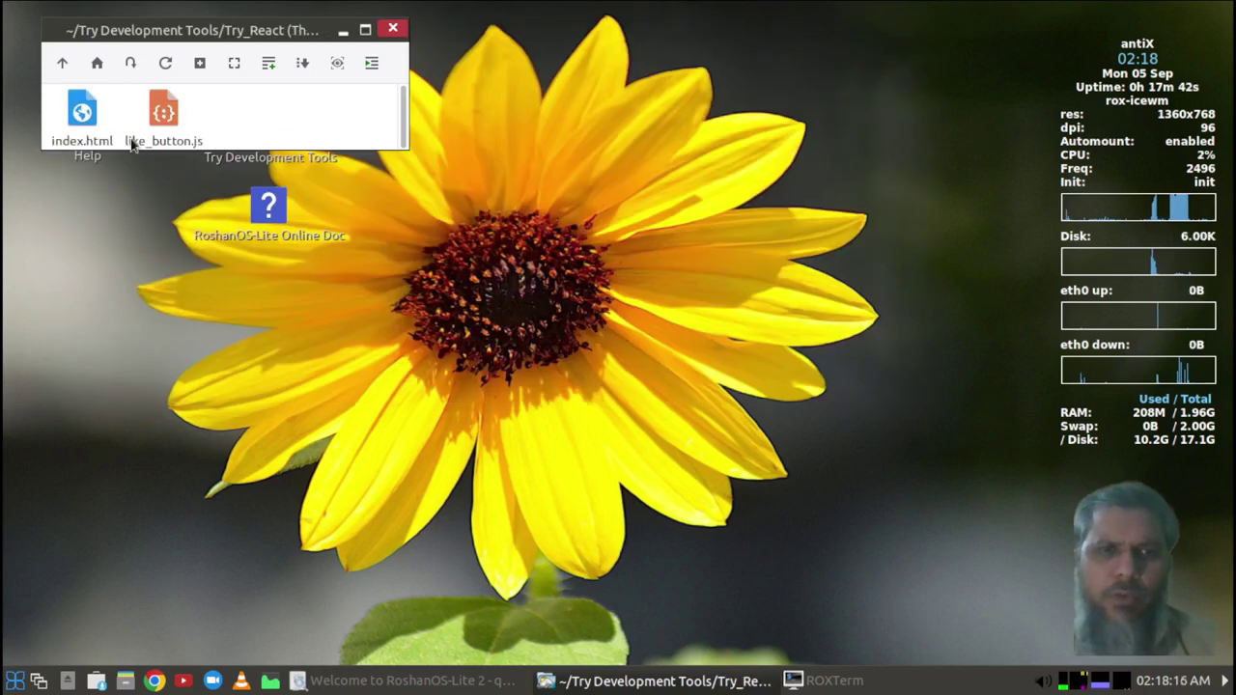
pyautogui.doubleClick(85, 121)
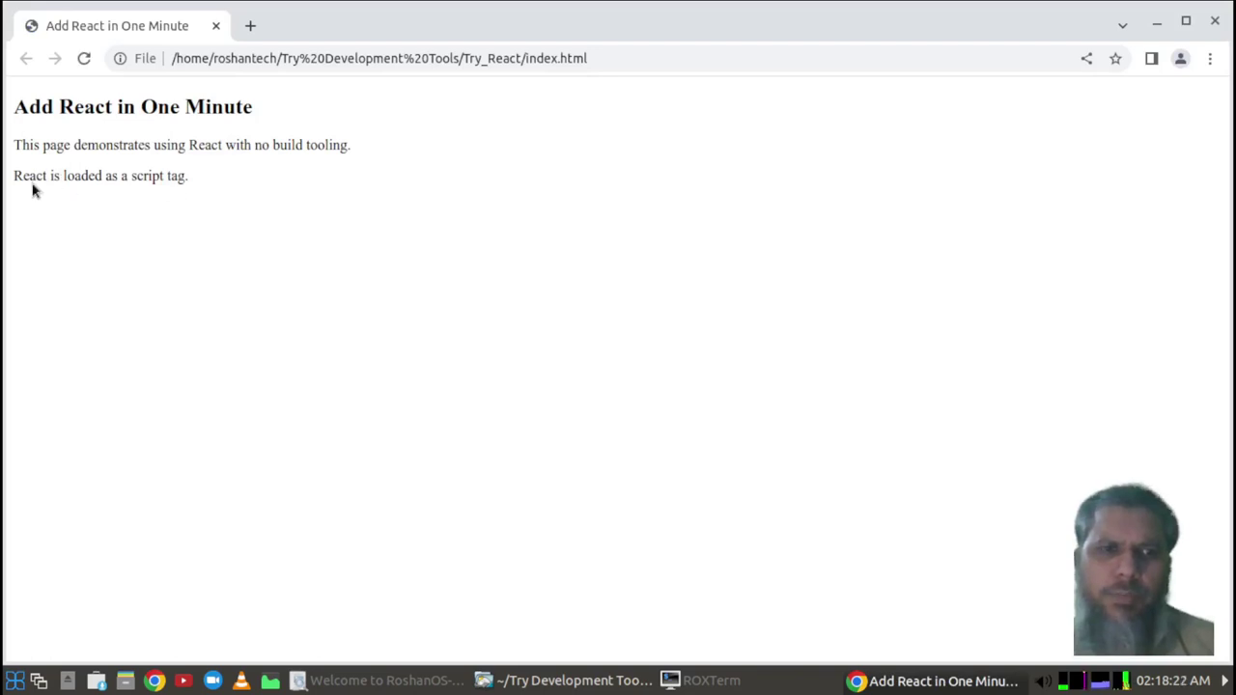
pyautogui.moveTo(119, 190); pyautogui.dragTo(138, 149)
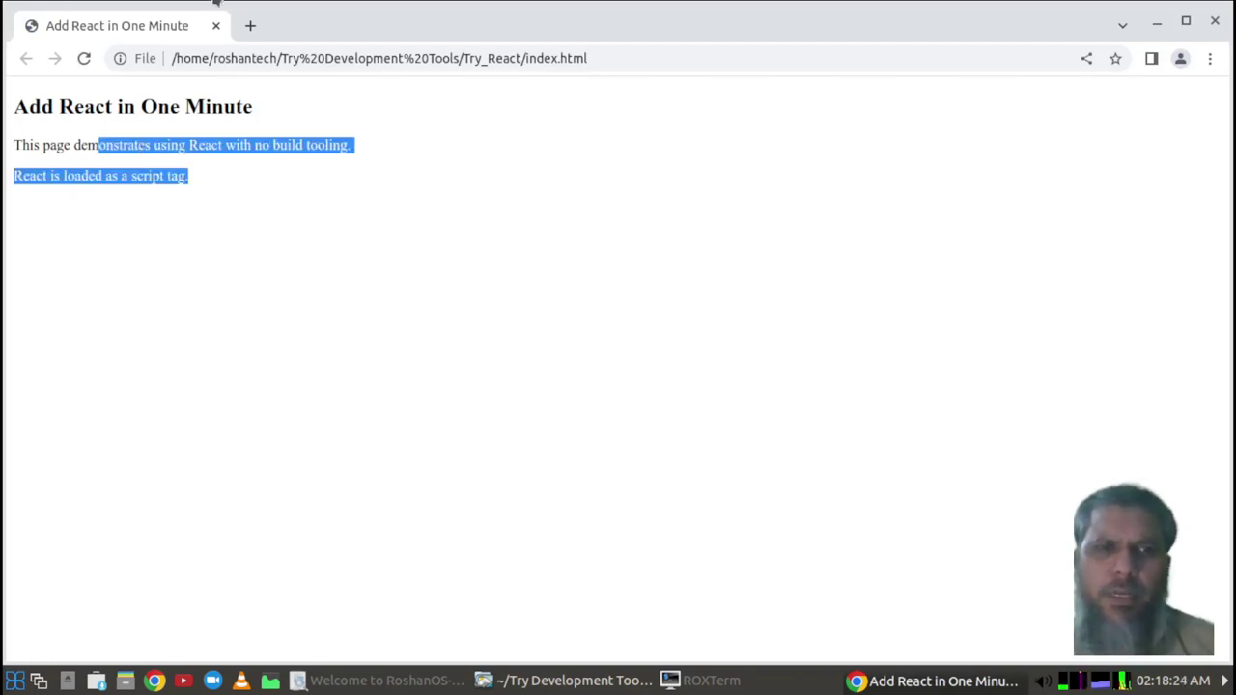
pyautogui.click(215, 25)
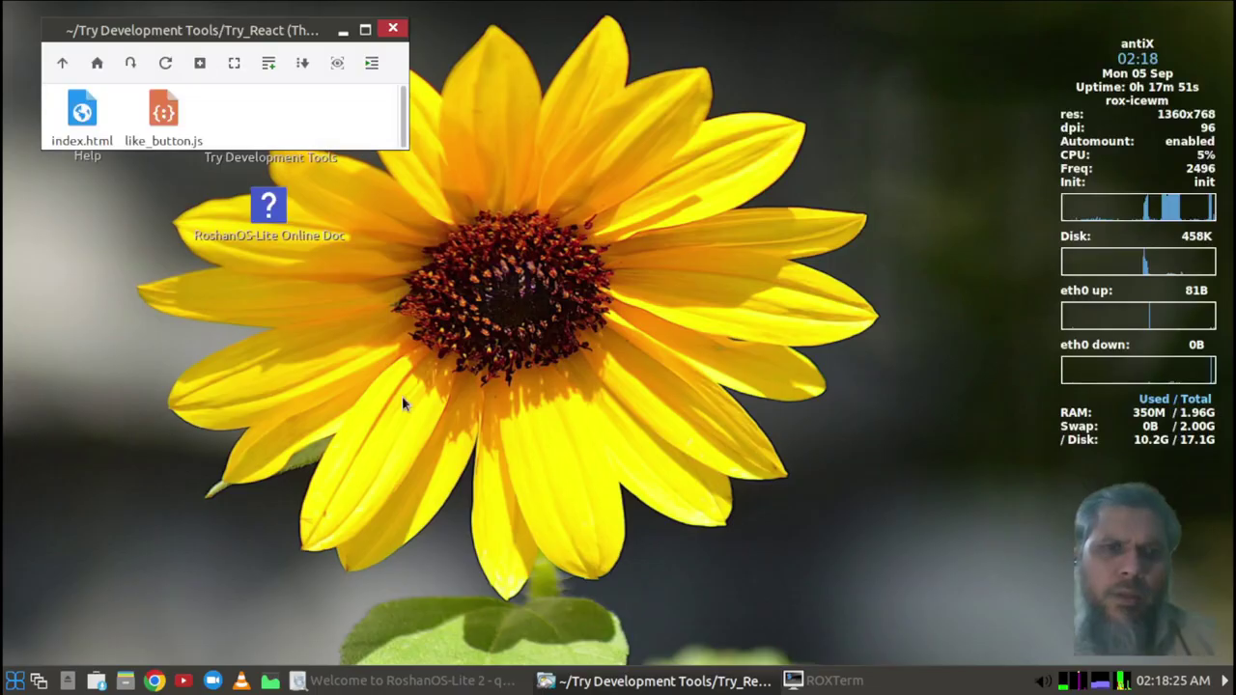
# Return to the parent Try Development Tools folder and reposition its window on the desktop.
pyautogui.click(64, 62)
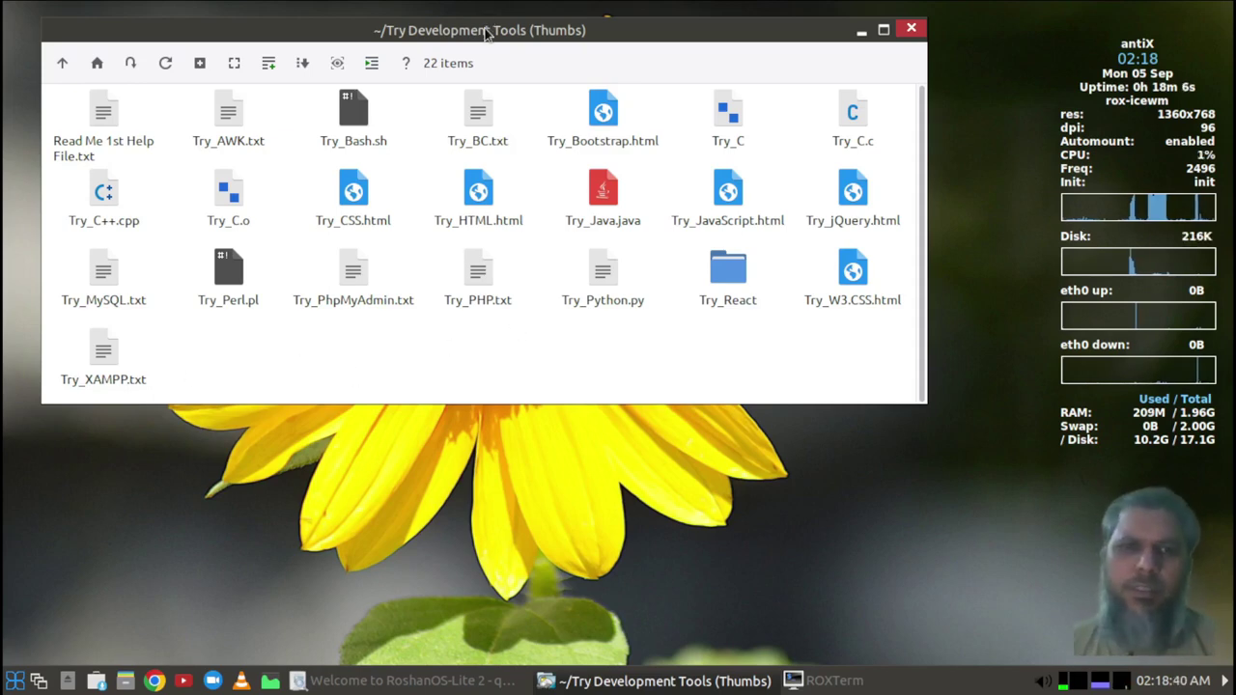
pyautogui.moveTo(486, 34); pyautogui.dragTo(614, 196)
pyautogui.moveTo(770, 212); pyautogui.dragTo(447, 37)
# Look over the installed Programming applications and dismiss the list.
pyautogui.click(14, 681)
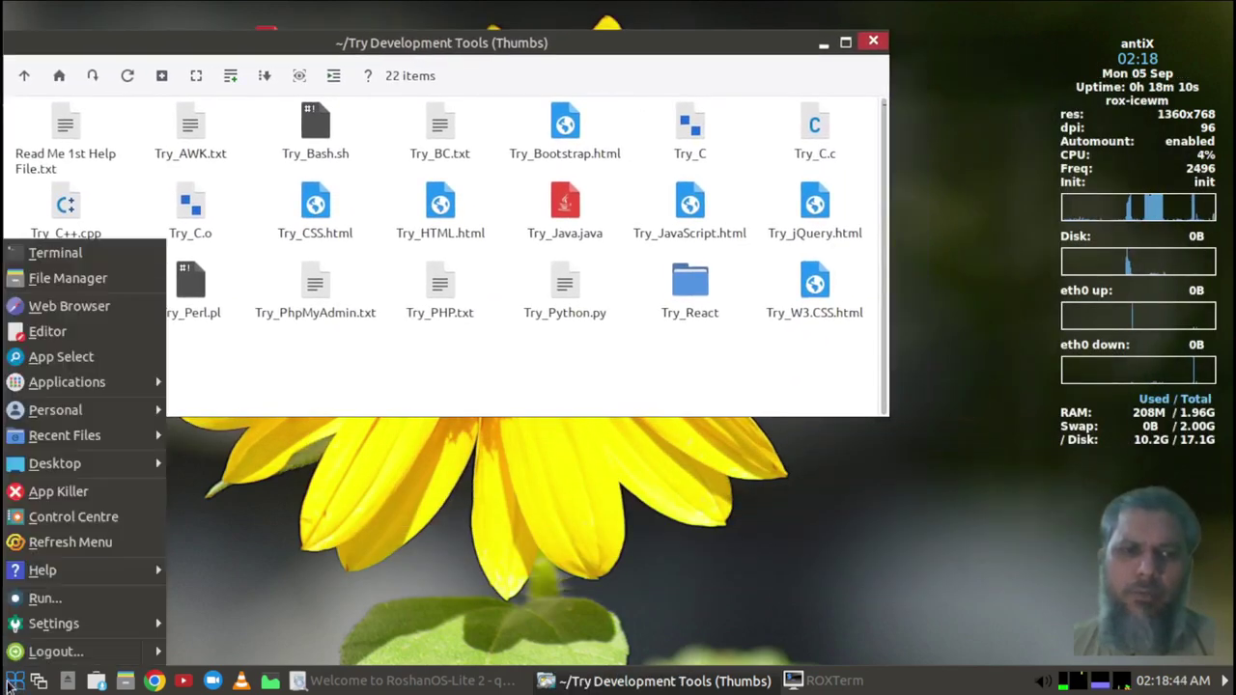
pyautogui.moveTo(87, 389)
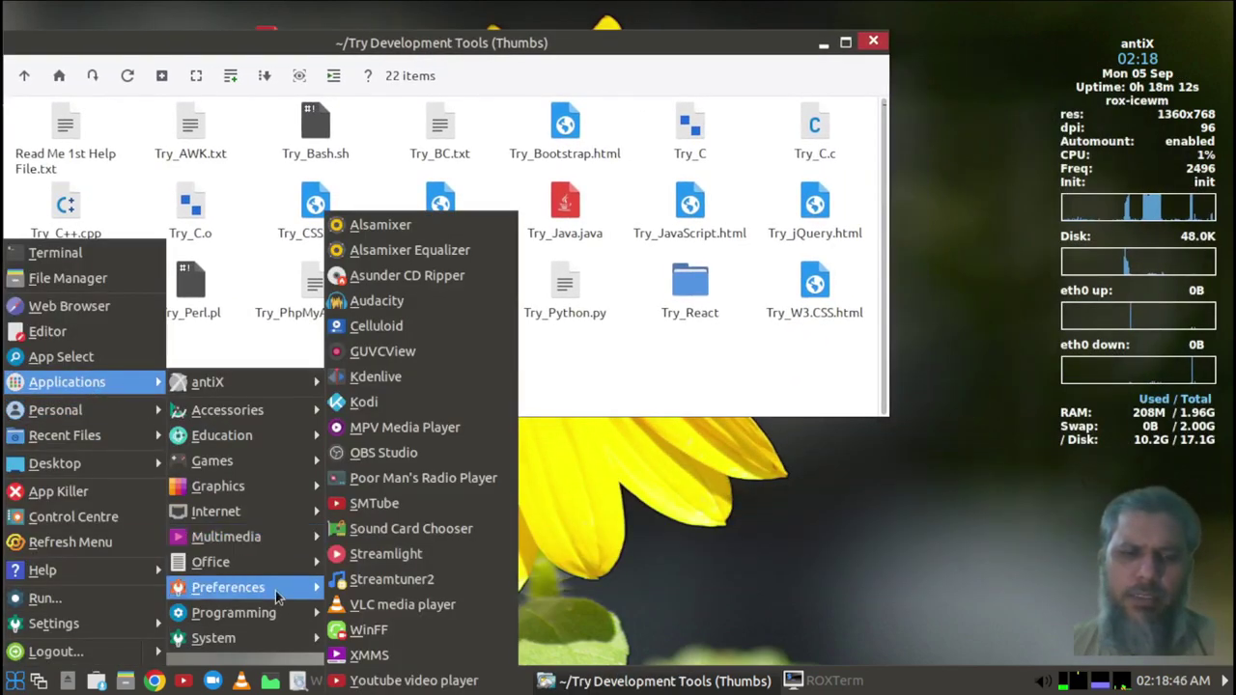
pyautogui.moveTo(276, 614)
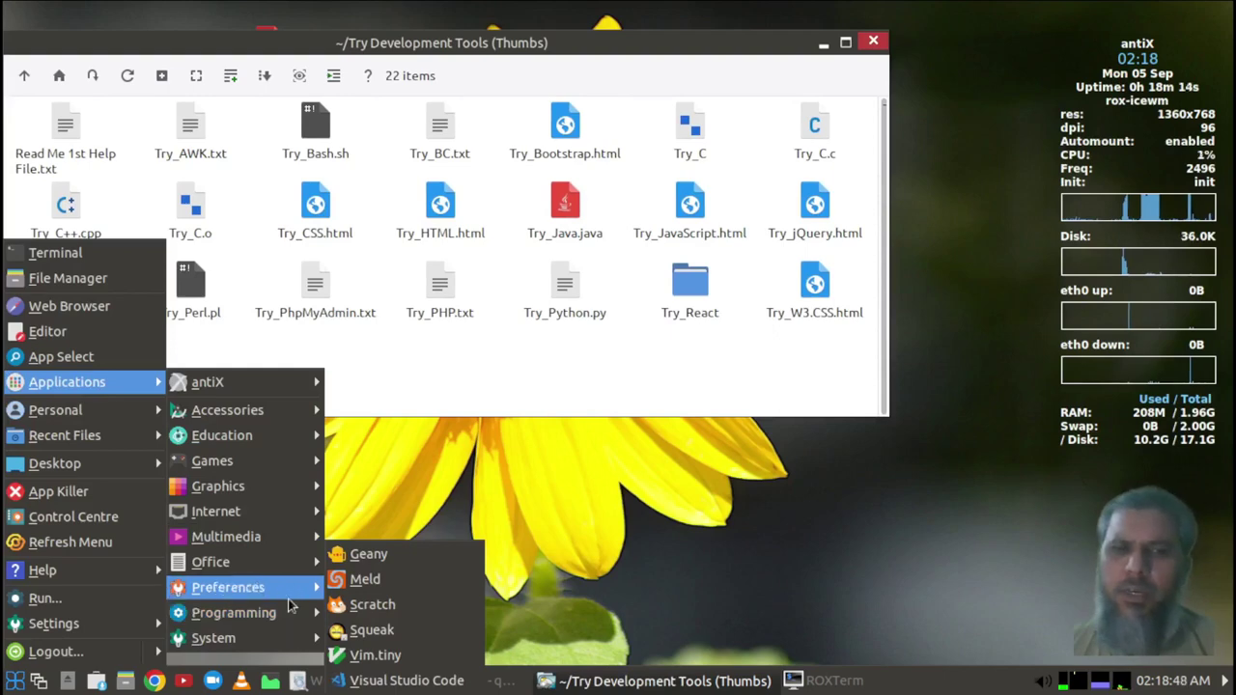
pyautogui.click(657, 506)
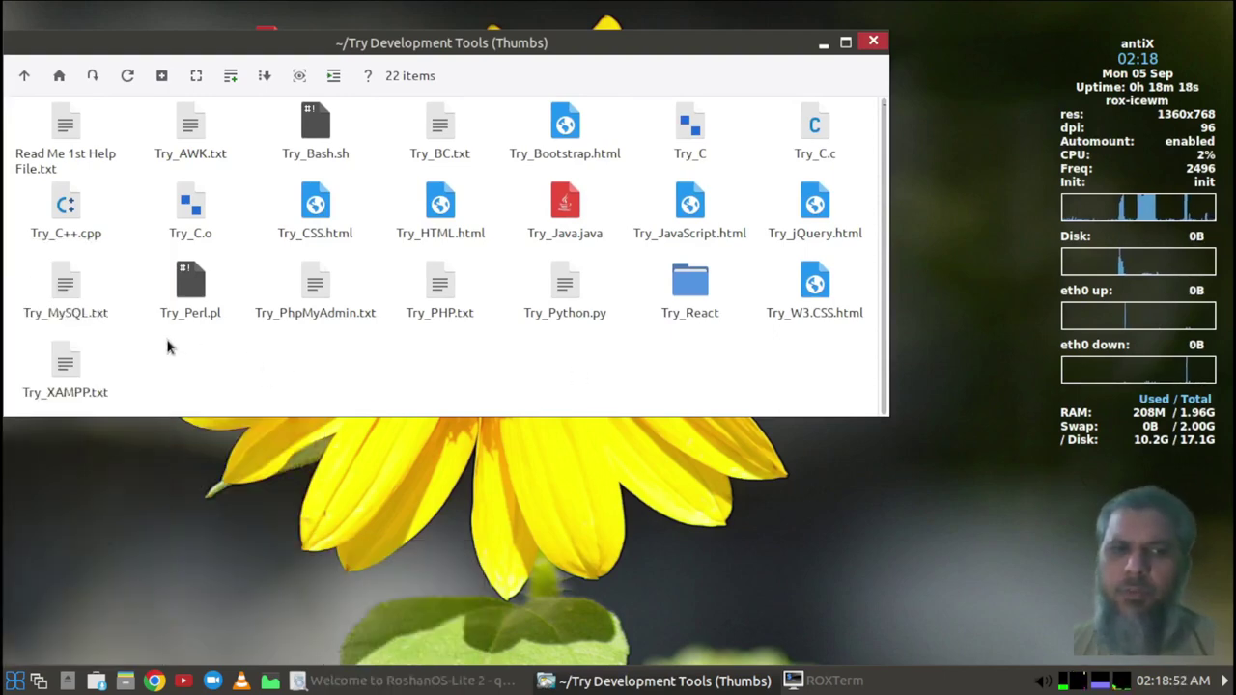
# Open Try_XAMPP.txt, highlight its introductory paragraph and open a new terminal alongside it.
pyautogui.click(60, 387)
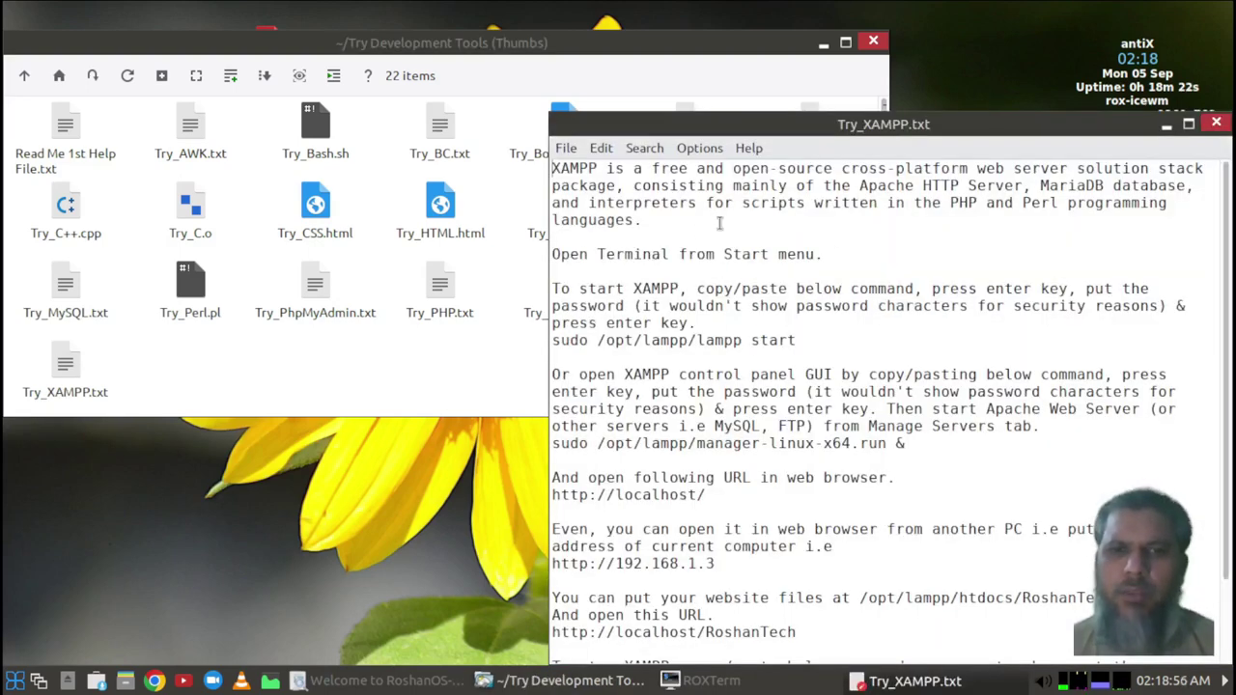
pyautogui.moveTo(643, 220); pyautogui.dragTo(538, 144)
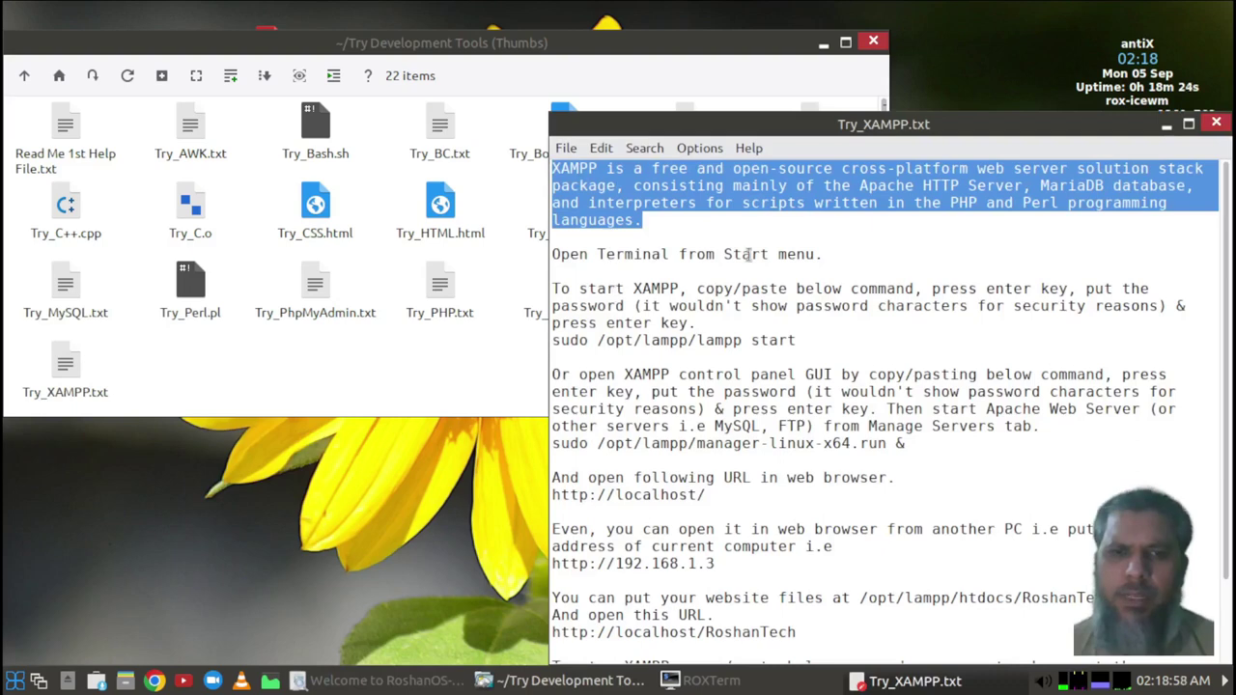
pyautogui.click(15, 681)
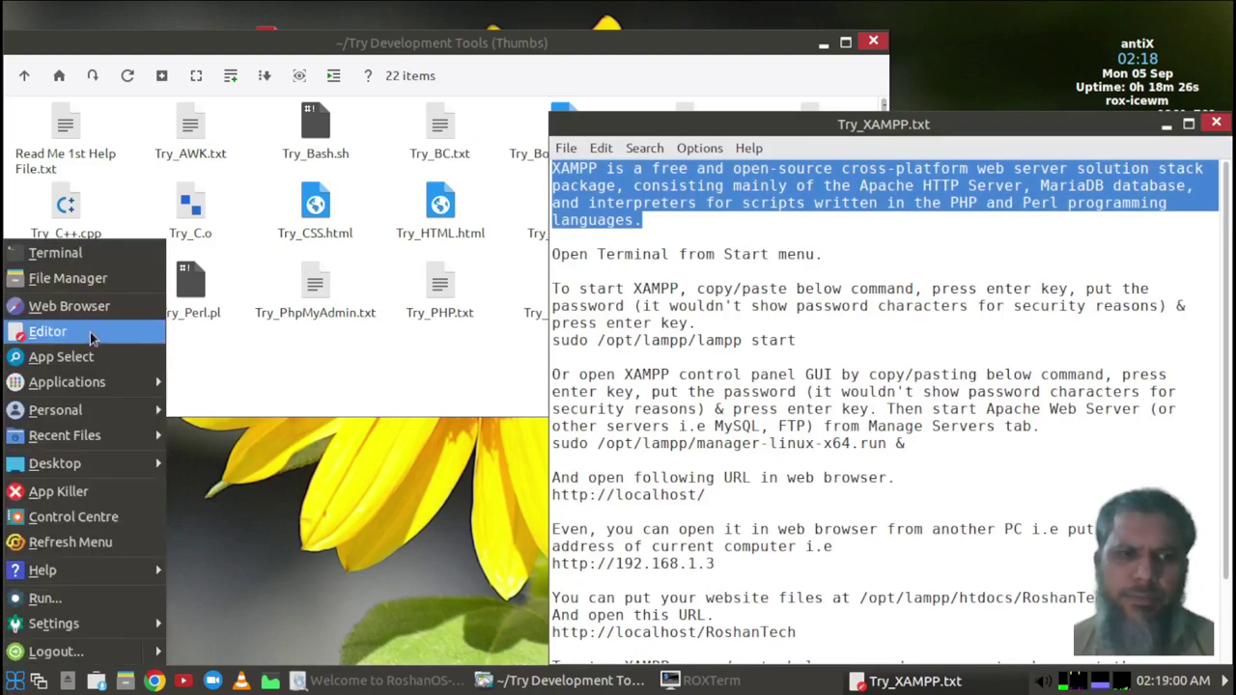
pyautogui.click(97, 253)
pyautogui.click(868, 324)
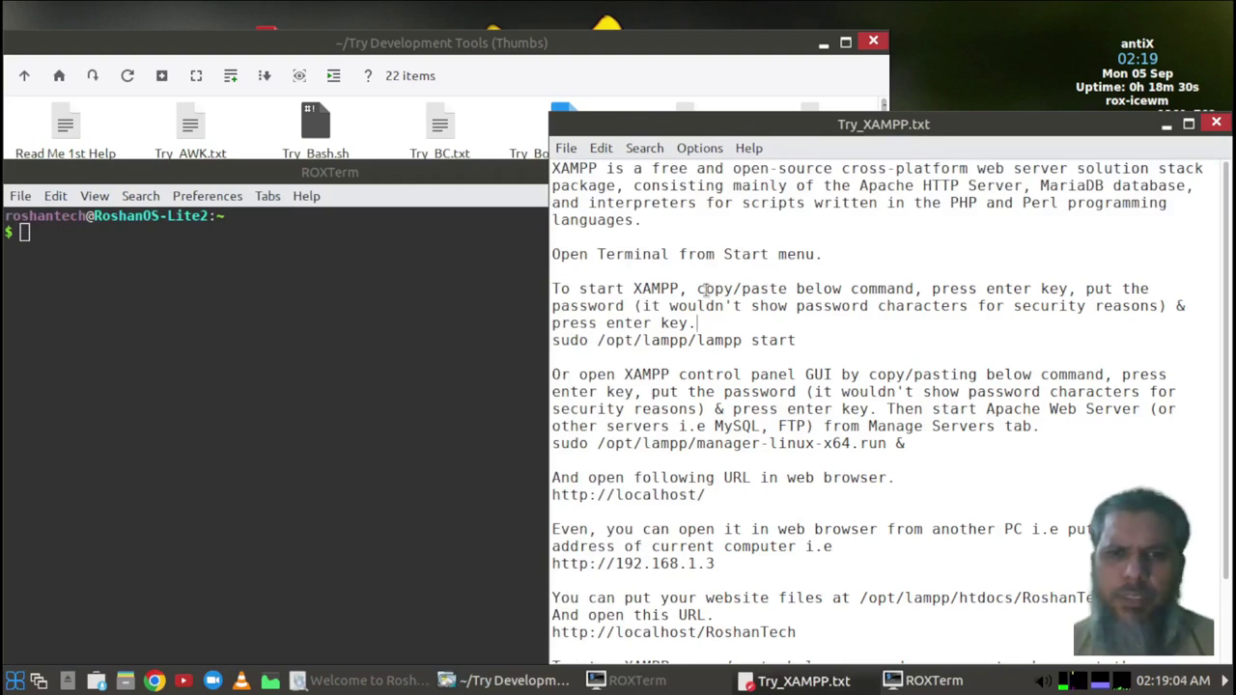
# Review the XAMPP start, stop and control panel commands in Try_XAMPP.txt.
pyautogui.tripleClick(645, 340)
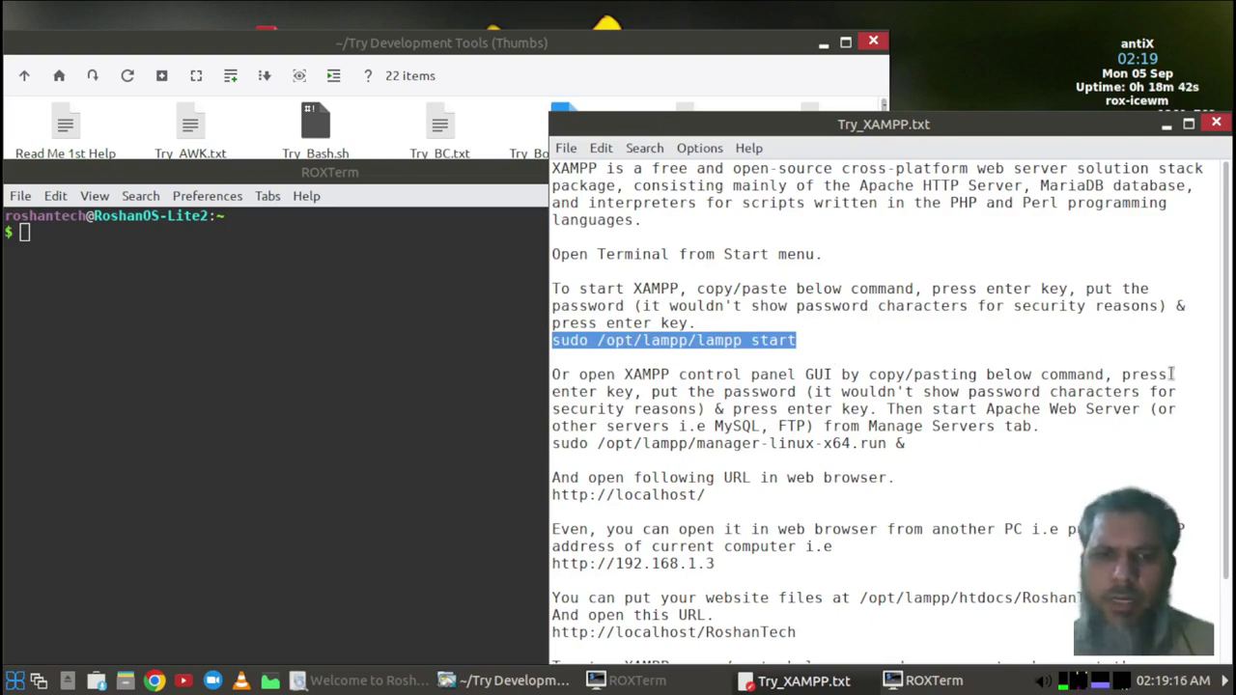
pyautogui.doubleClick(722, 340)
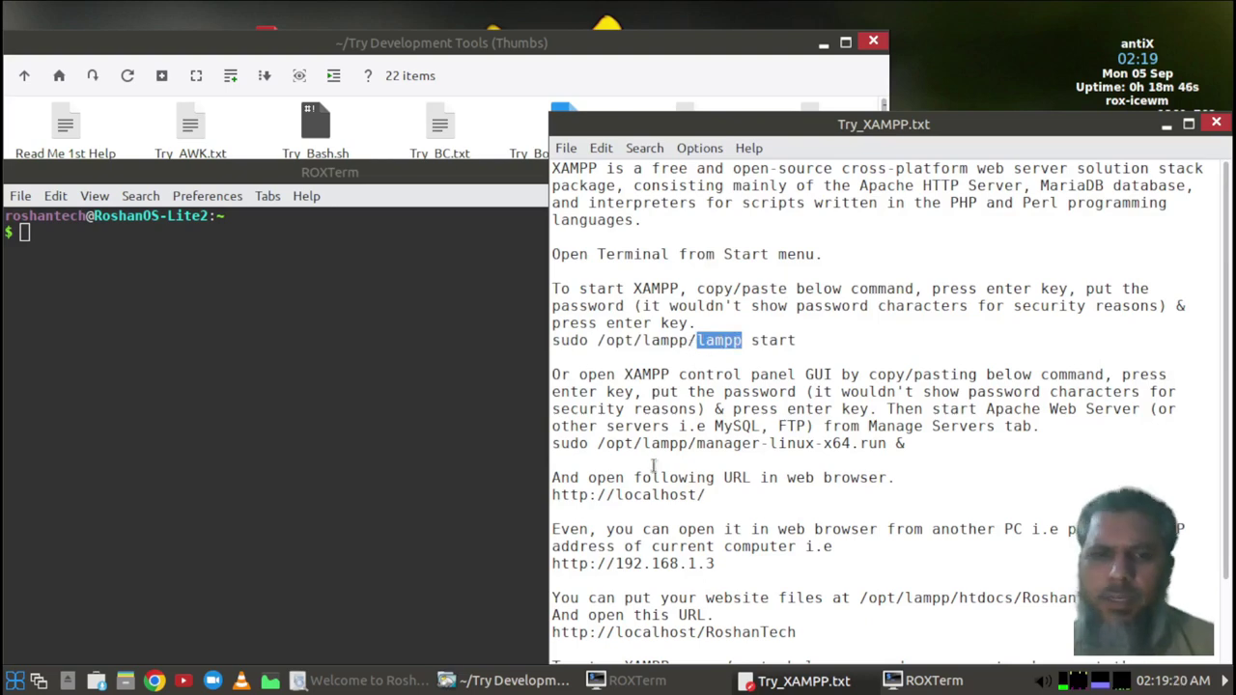
pyautogui.scroll(-1, 791, 467)
pyautogui.scroll(-1, 791, 467)
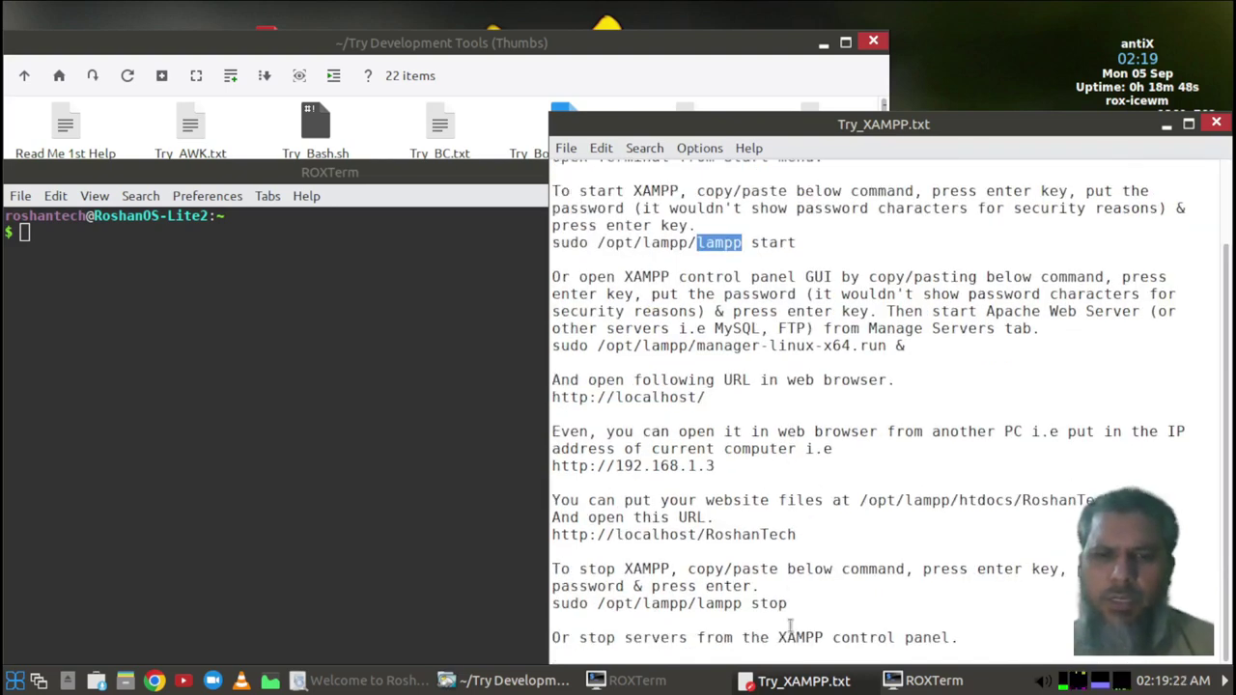
pyautogui.doubleClick(682, 603)
pyautogui.scroll(2, 816, 529)
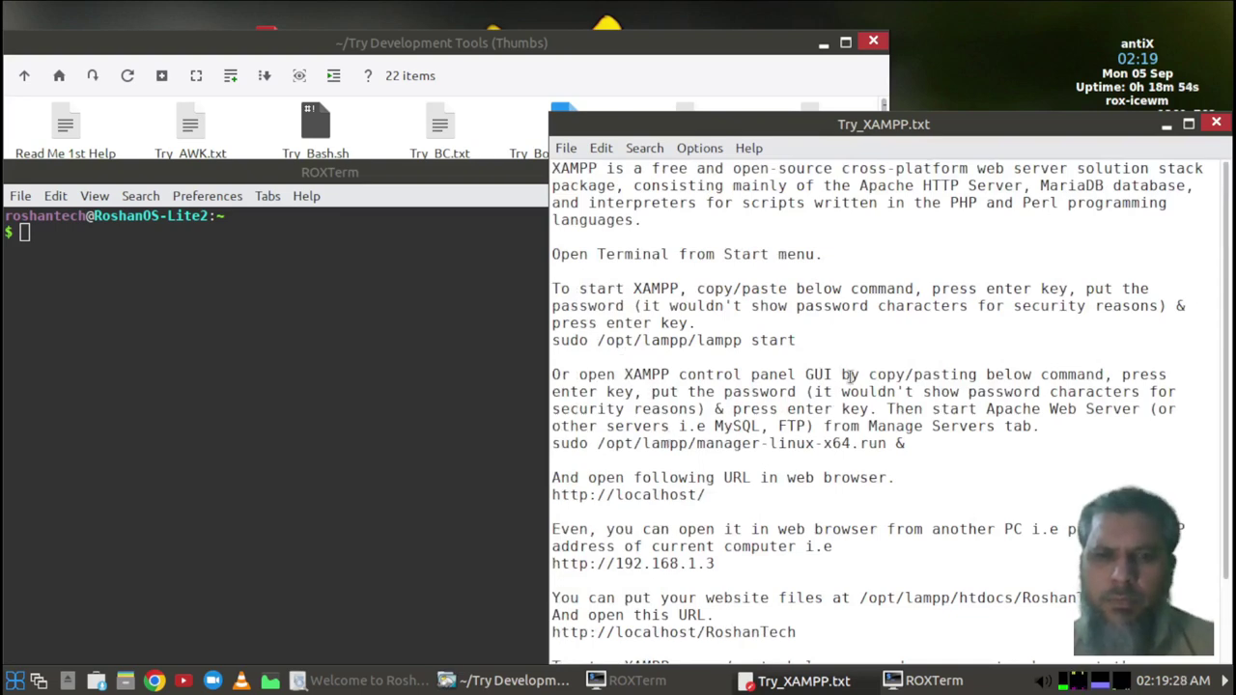
pyautogui.moveTo(869, 374); pyautogui.dragTo(918, 408)
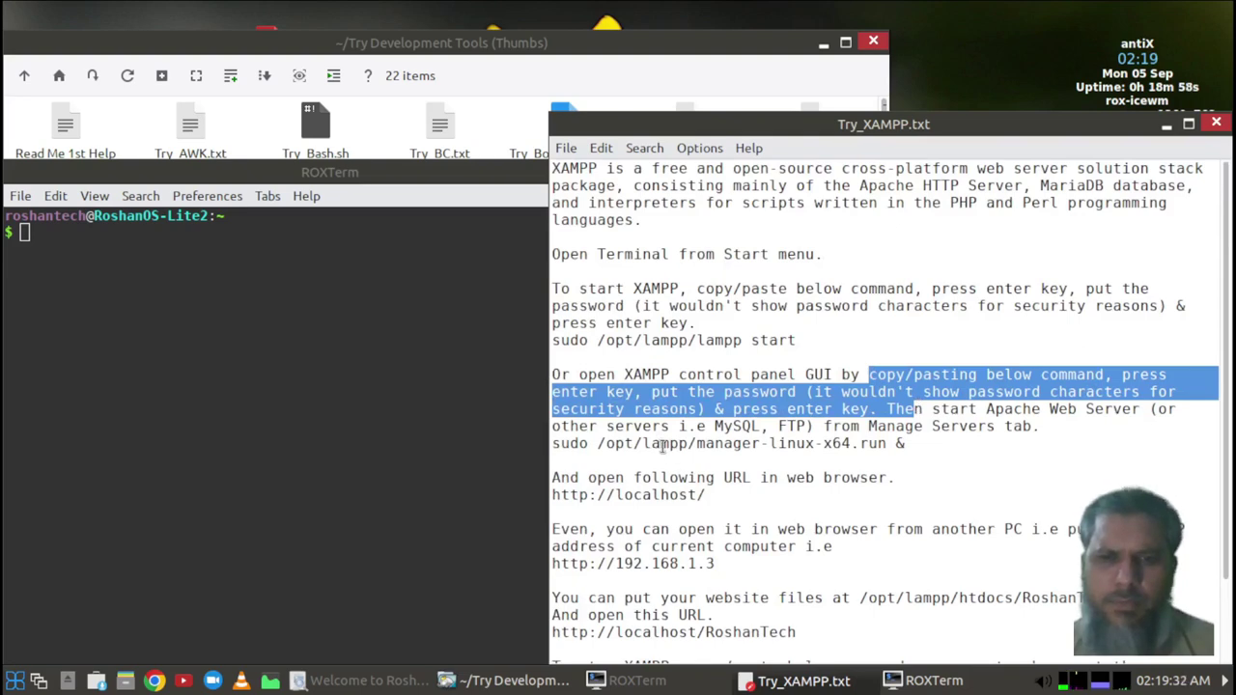
pyautogui.click(666, 443)
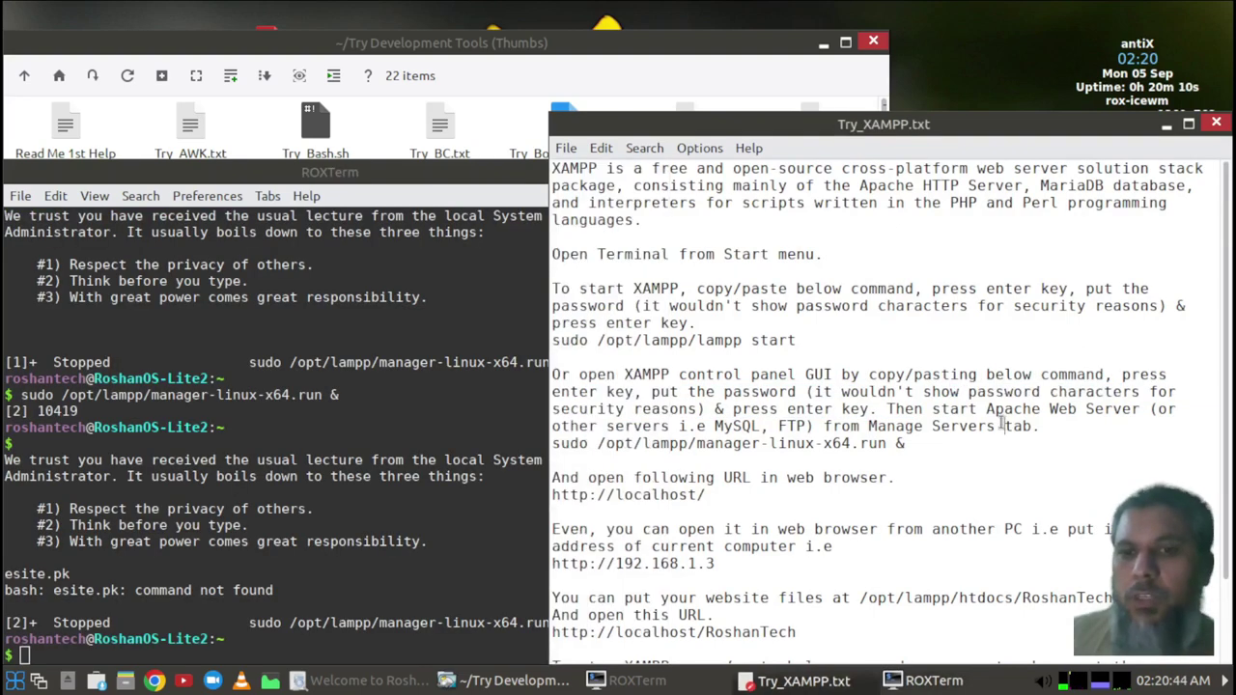
# Copy the command sudo /opt/lampp/lampp start from Try_XAMPP.txt and run it in the terminal, entering the account password.
pyautogui.tripleClick(689, 340)
pyautogui.rightClick(689, 335)
pyautogui.click(744, 381)
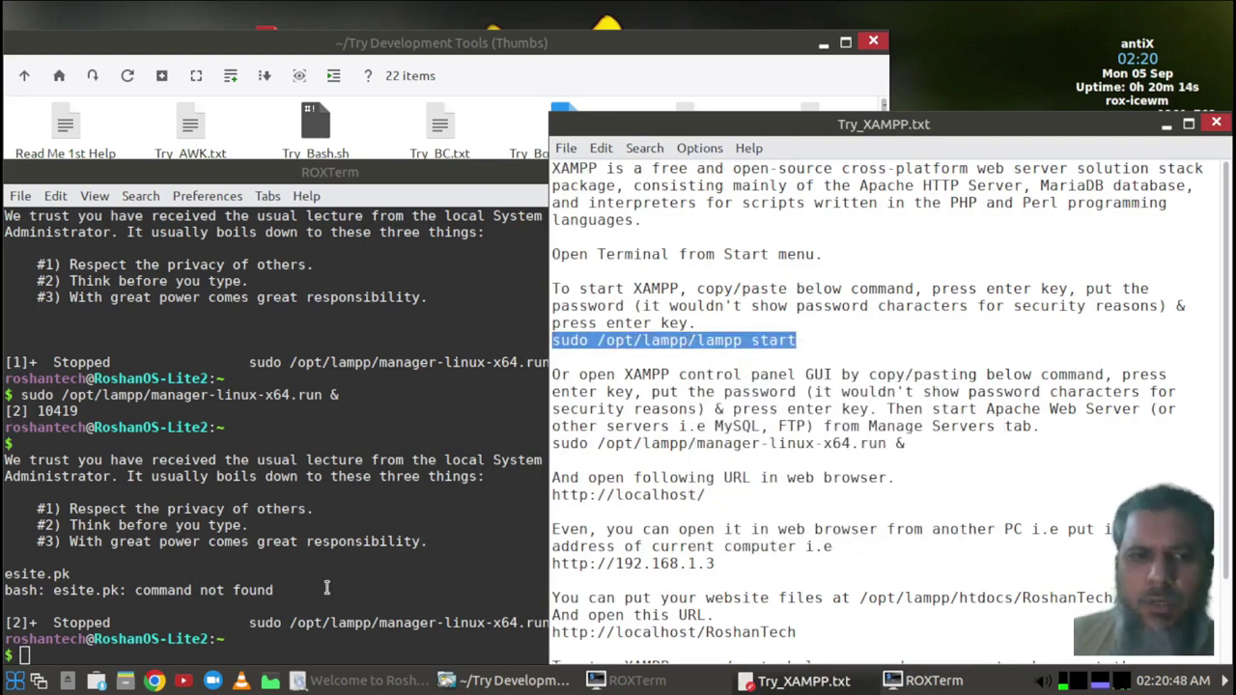
pyautogui.click(249, 649)
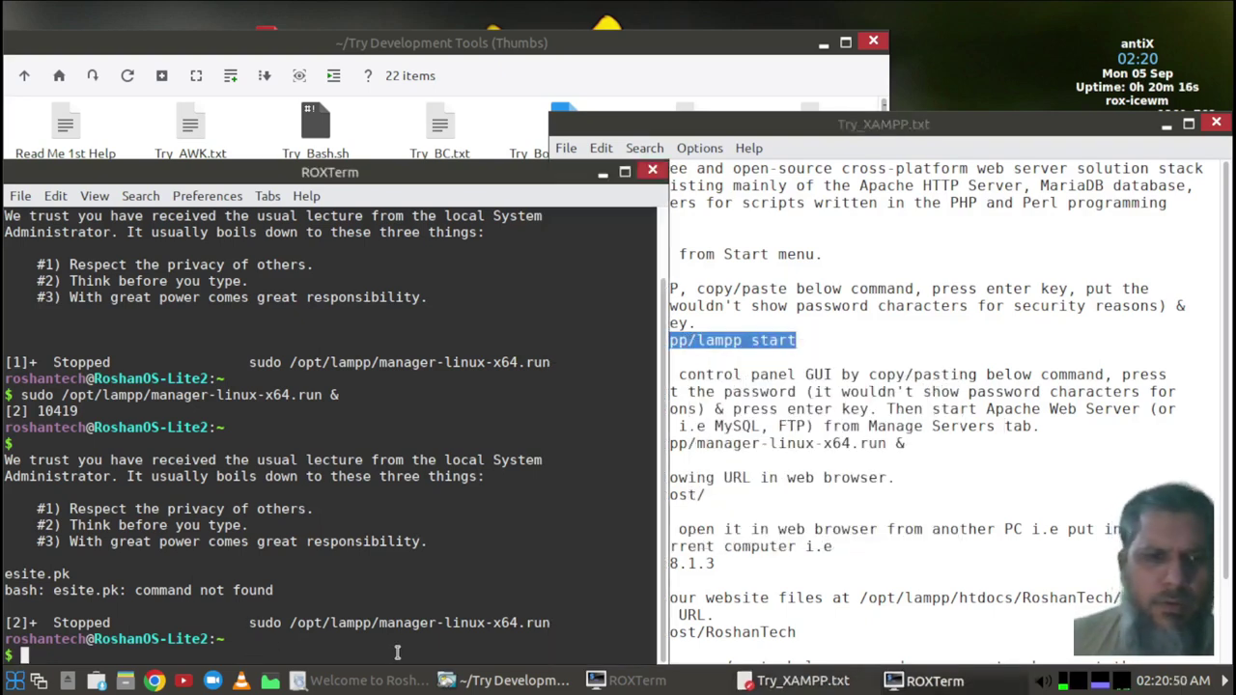
pyautogui.rightClick(399, 610)
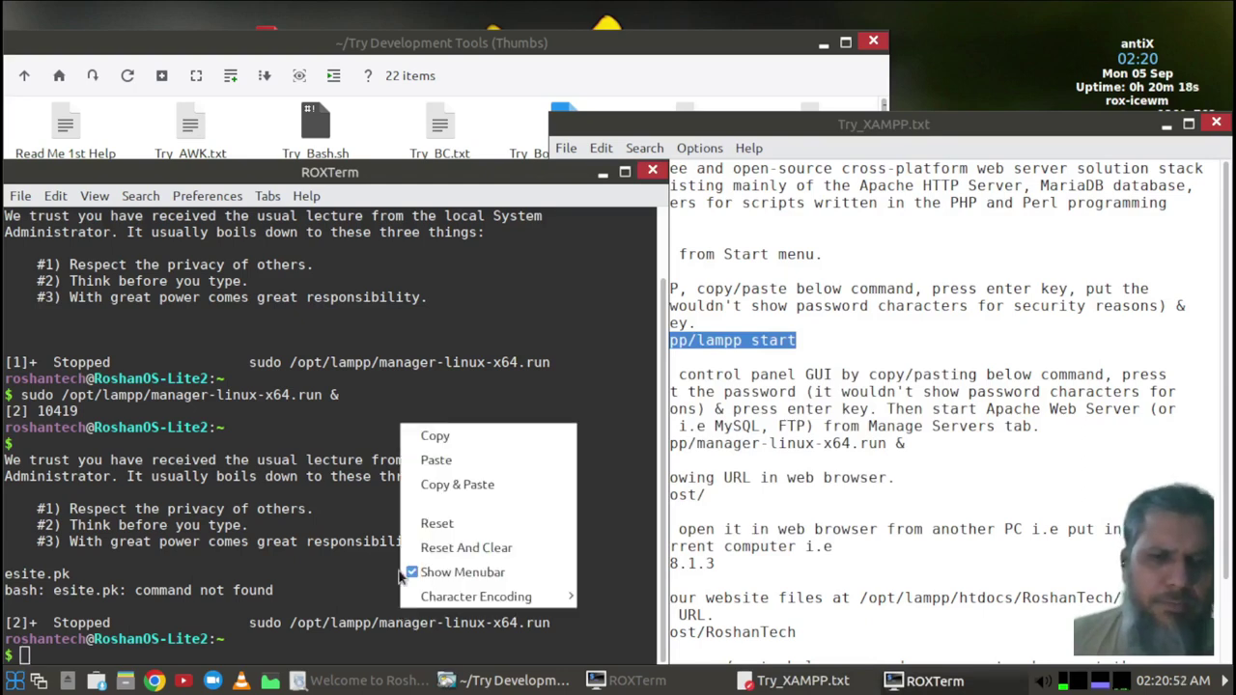
pyautogui.click(431, 457)
pyautogui.press('Return')
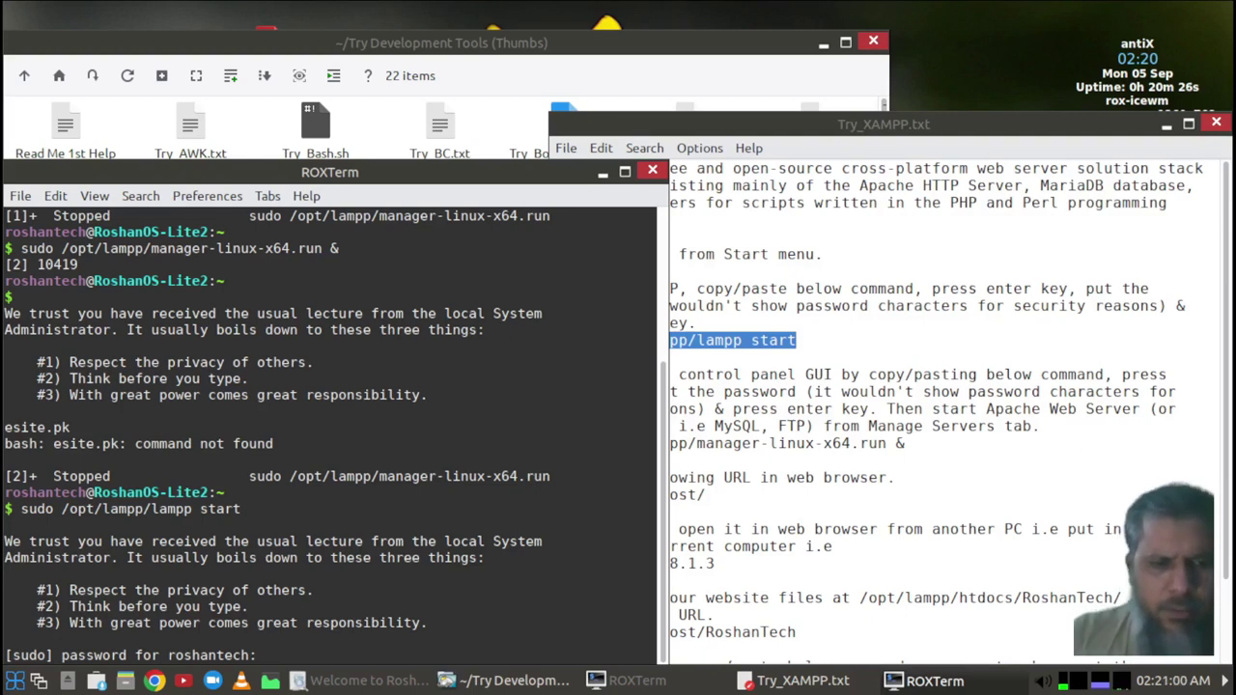
pyautogui.press('Return')
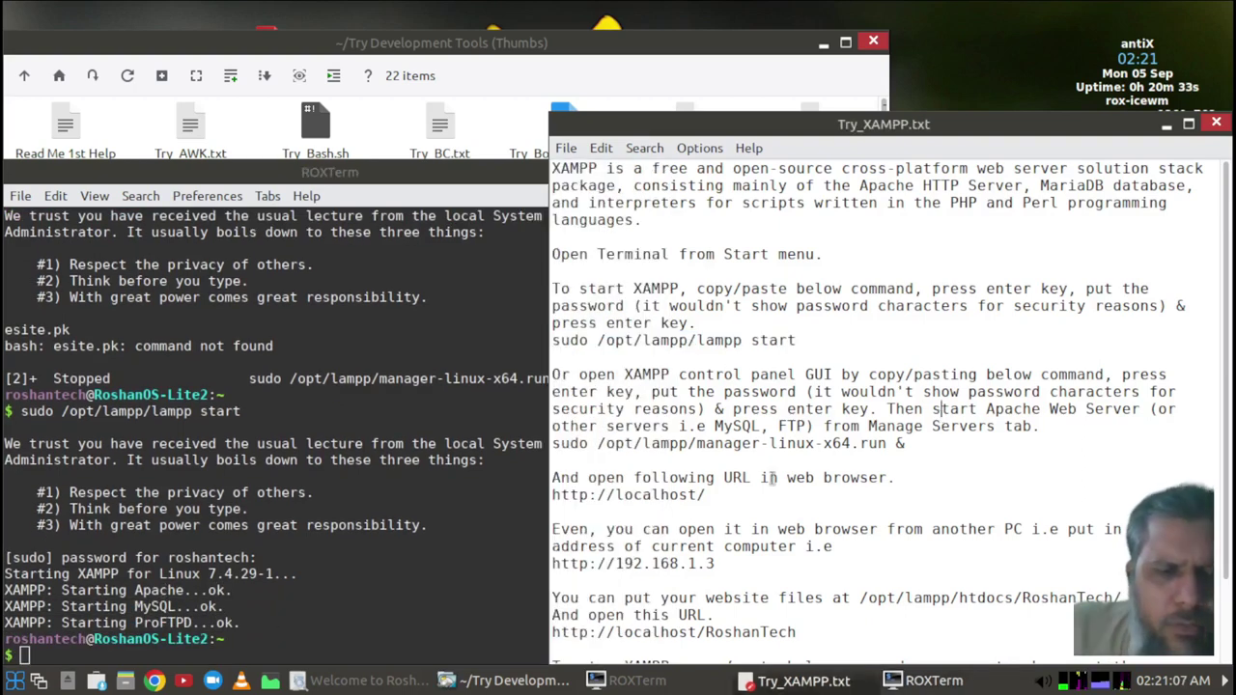
# Highlight the Apache and MySQL startup lines in the terminal and return to the localhost URL instructions in Try_XAMPP.txt.
pyautogui.hotkey('alt', 'Tab')
pyautogui.moveTo(20, 590); pyautogui.dragTo(218, 593)
pyautogui.moveTo(86, 606); pyautogui.dragTo(201, 606)
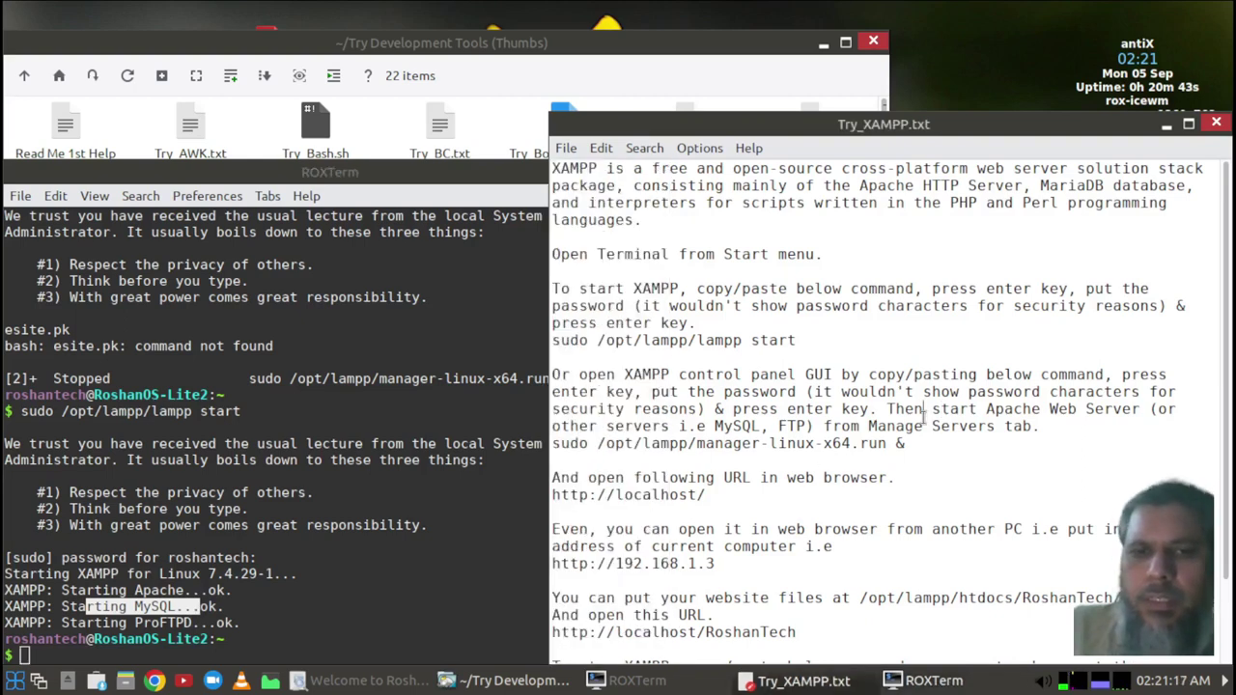
pyautogui.click(925, 409)
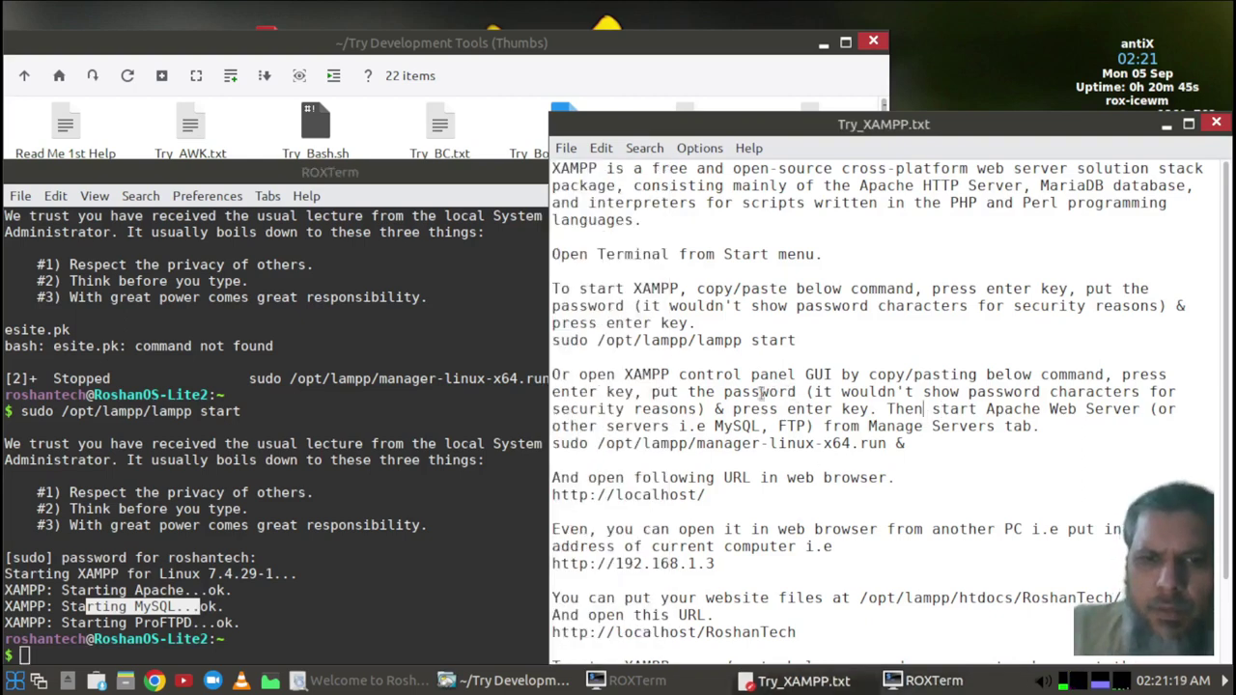
pyautogui.scroll(-1, 762, 393)
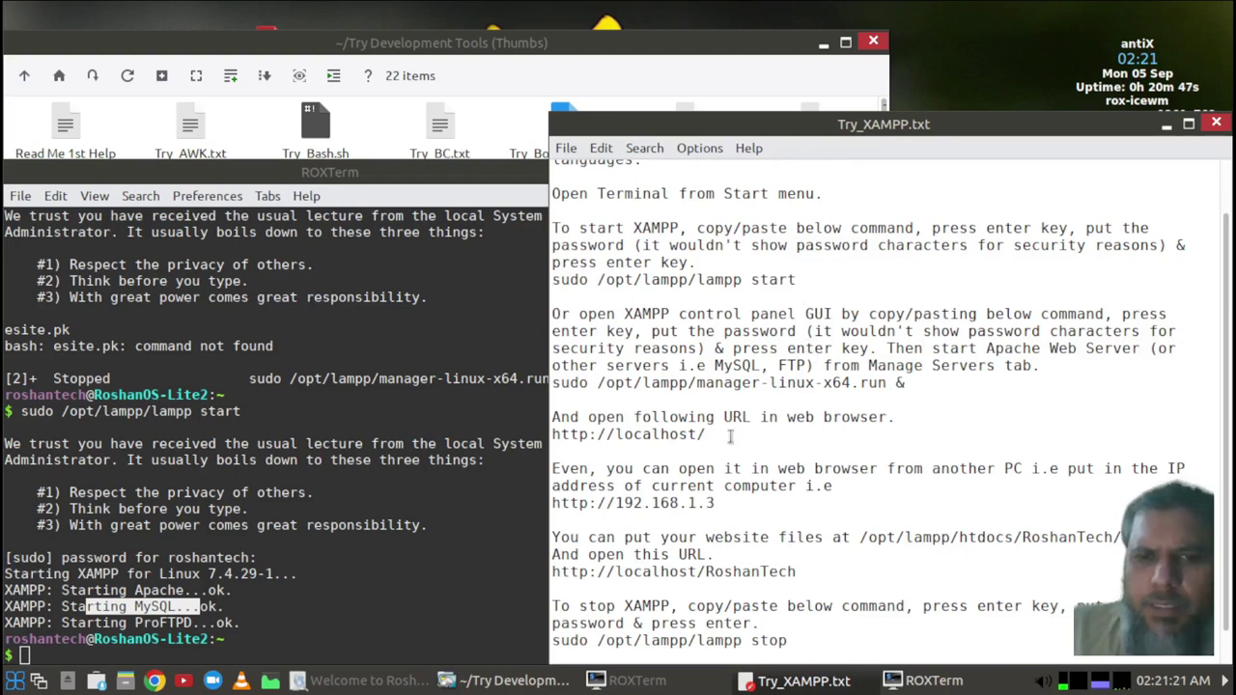
pyautogui.tripleClick(647, 437)
pyautogui.rightClick(647, 439)
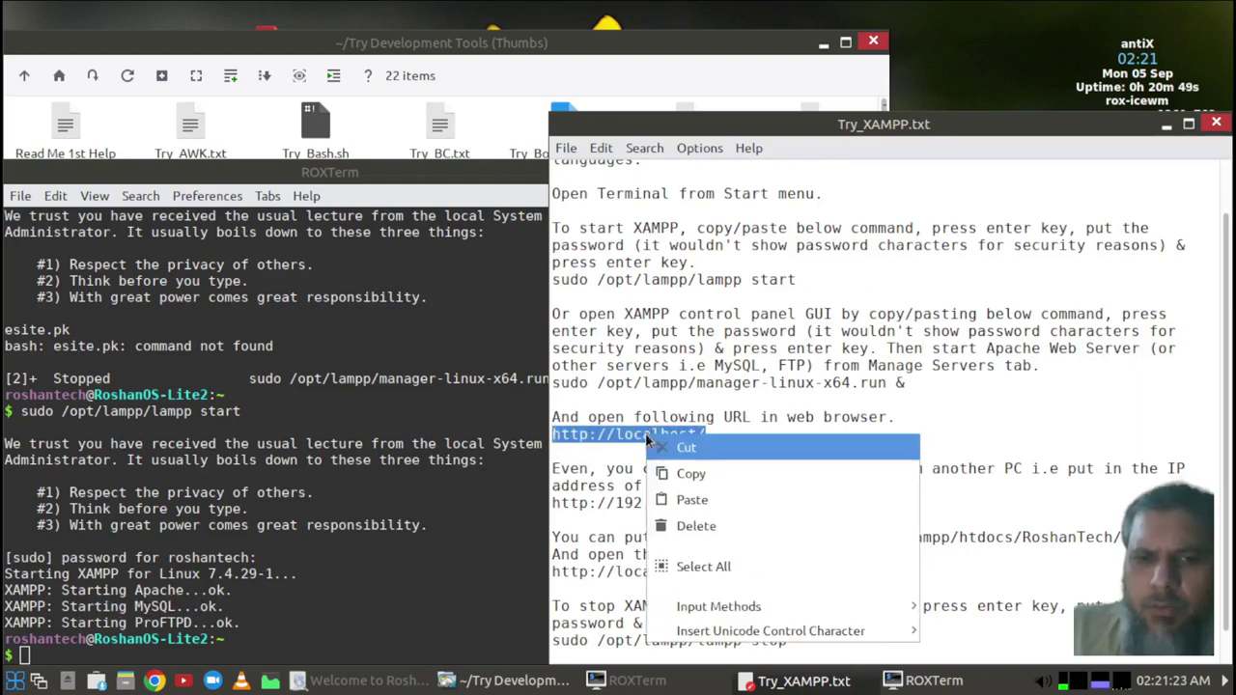
pyautogui.click(690, 473)
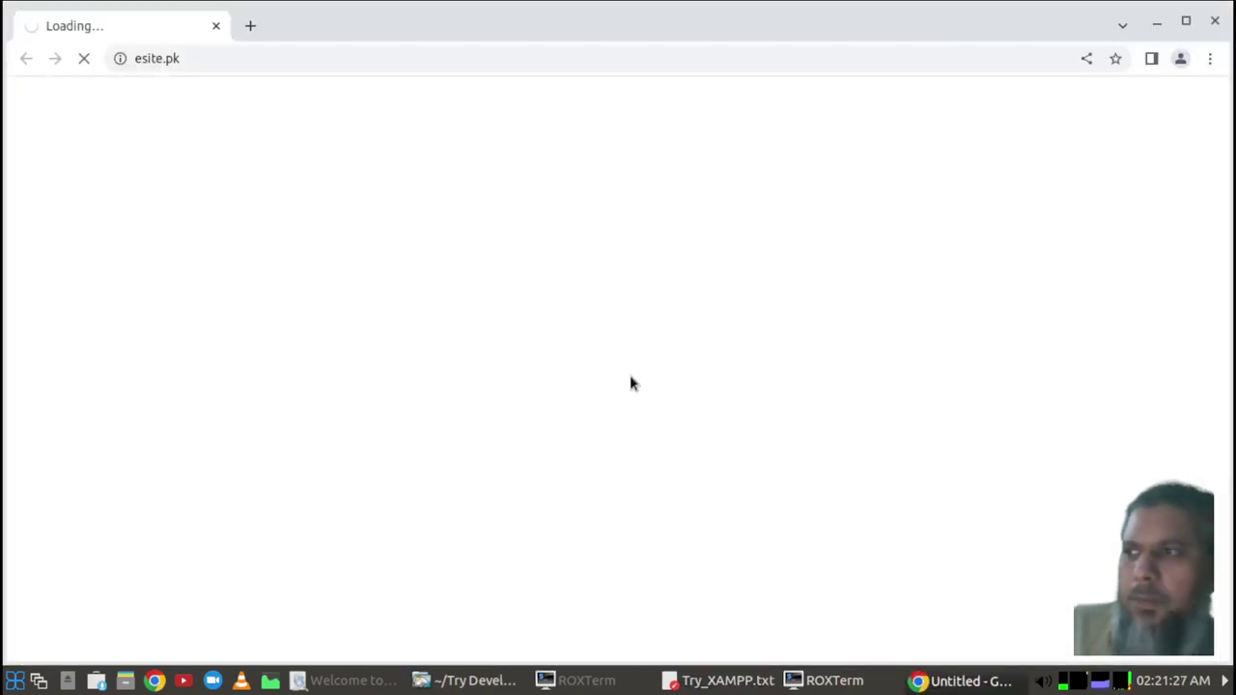
pyautogui.click(211, 59)
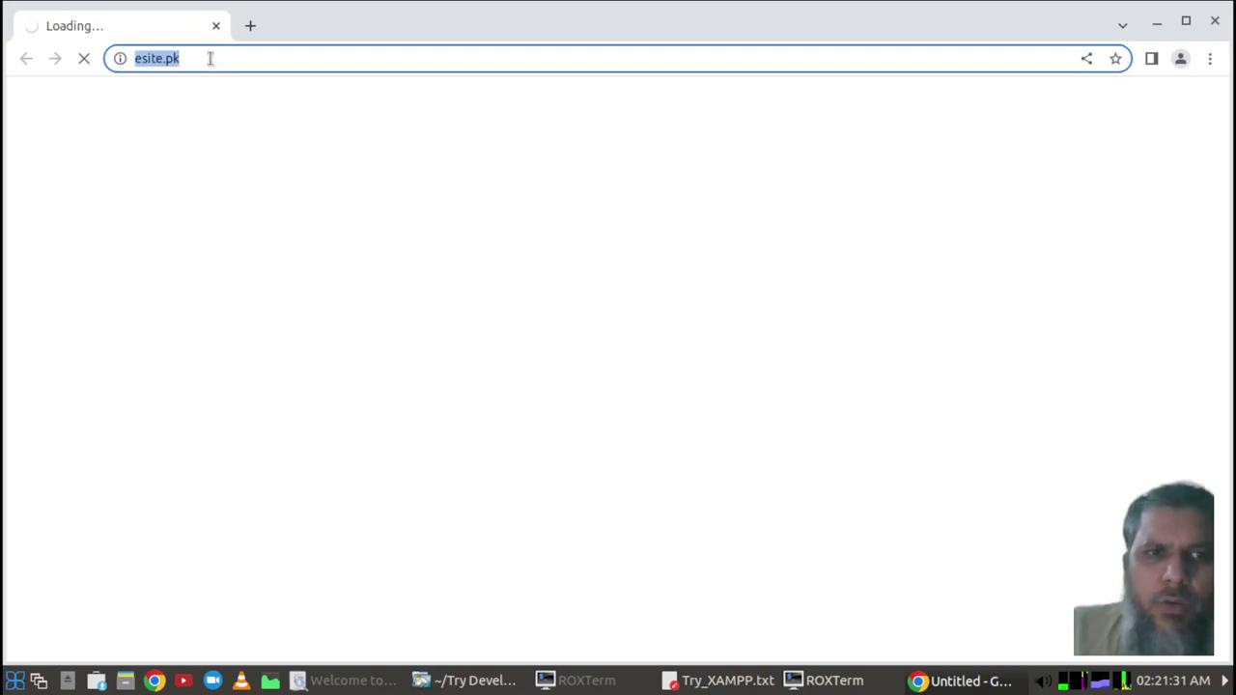
pyautogui.rightClick(200, 54)
pyautogui.click(254, 145)
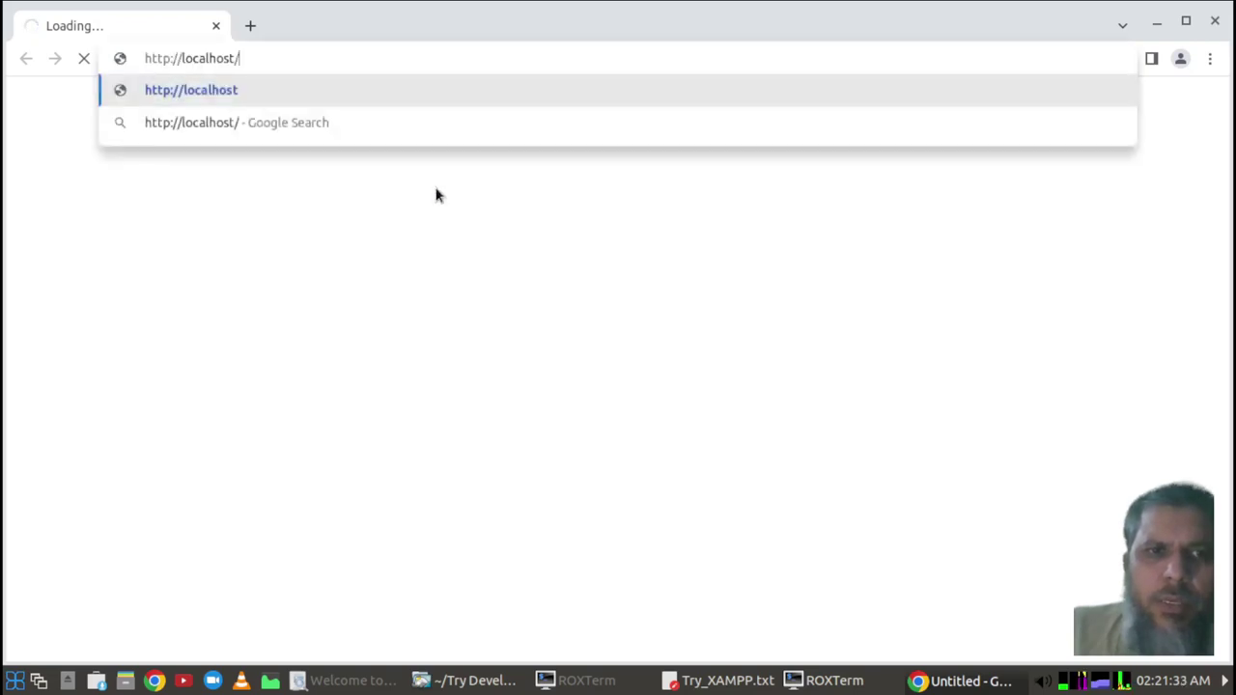
pyautogui.press('Return')
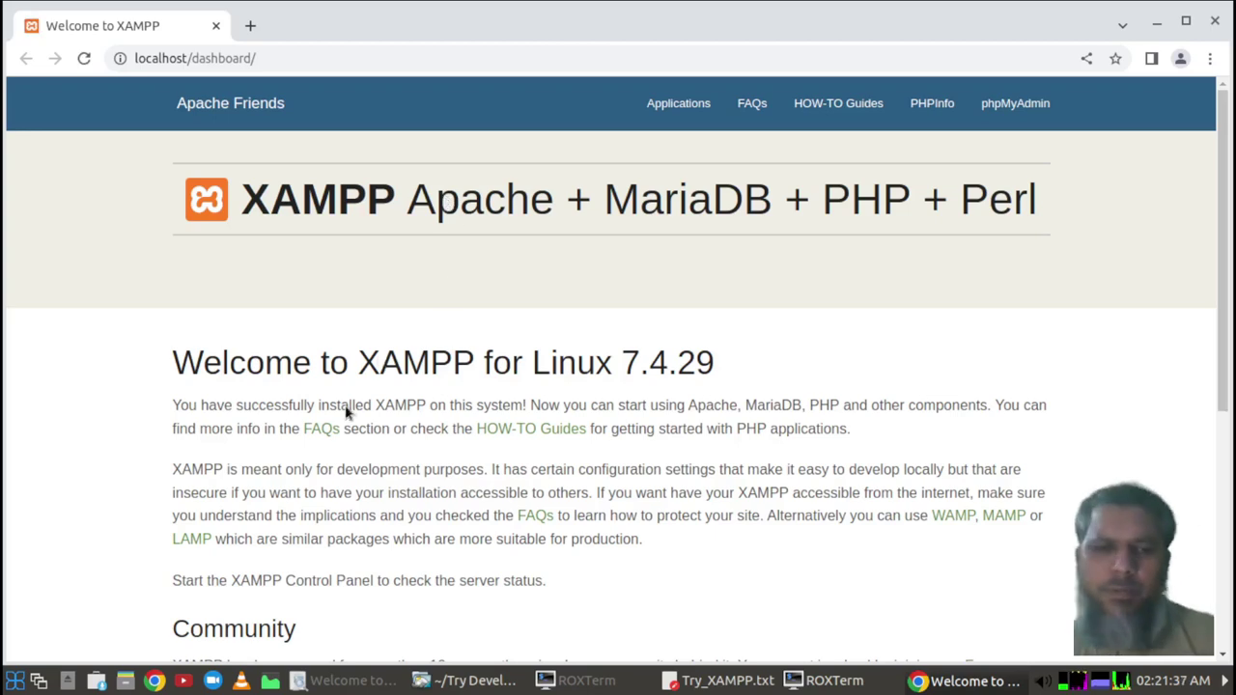
# Return to Try_XAMPP.txt, review the browser access instructions and highlight the website files path under /opt/lampp/htdocs.
pyautogui.click(719, 680)
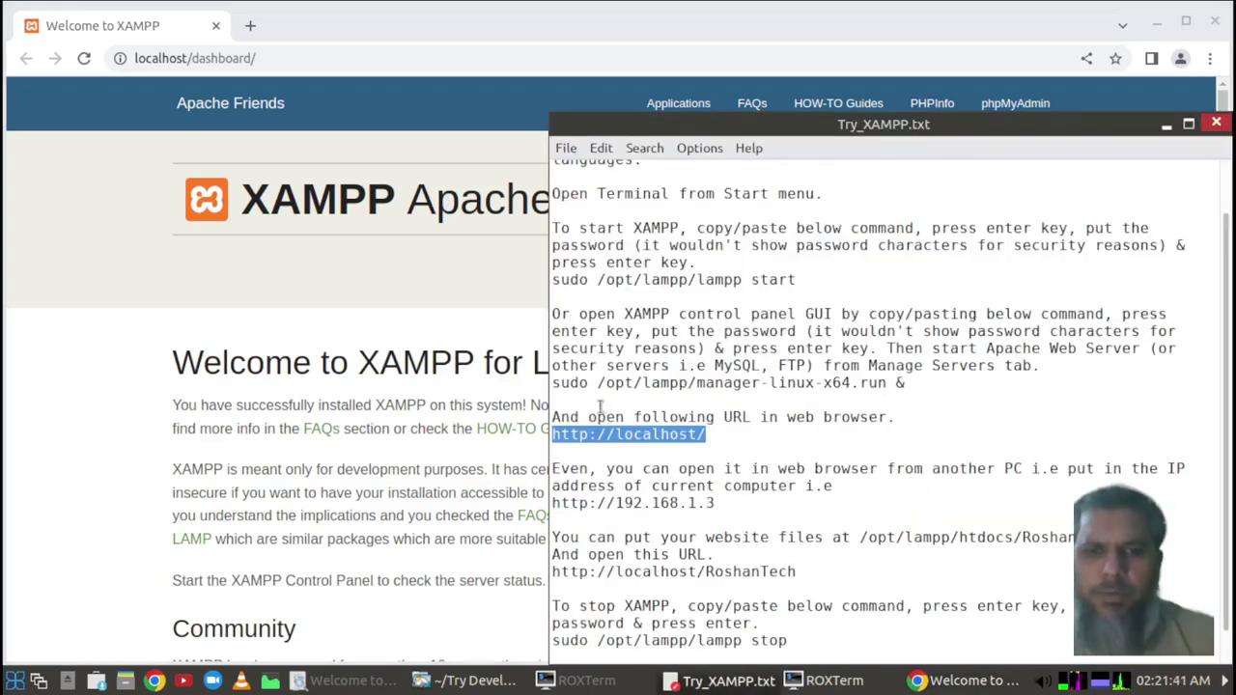
pyautogui.scroll(-1, 596, 407)
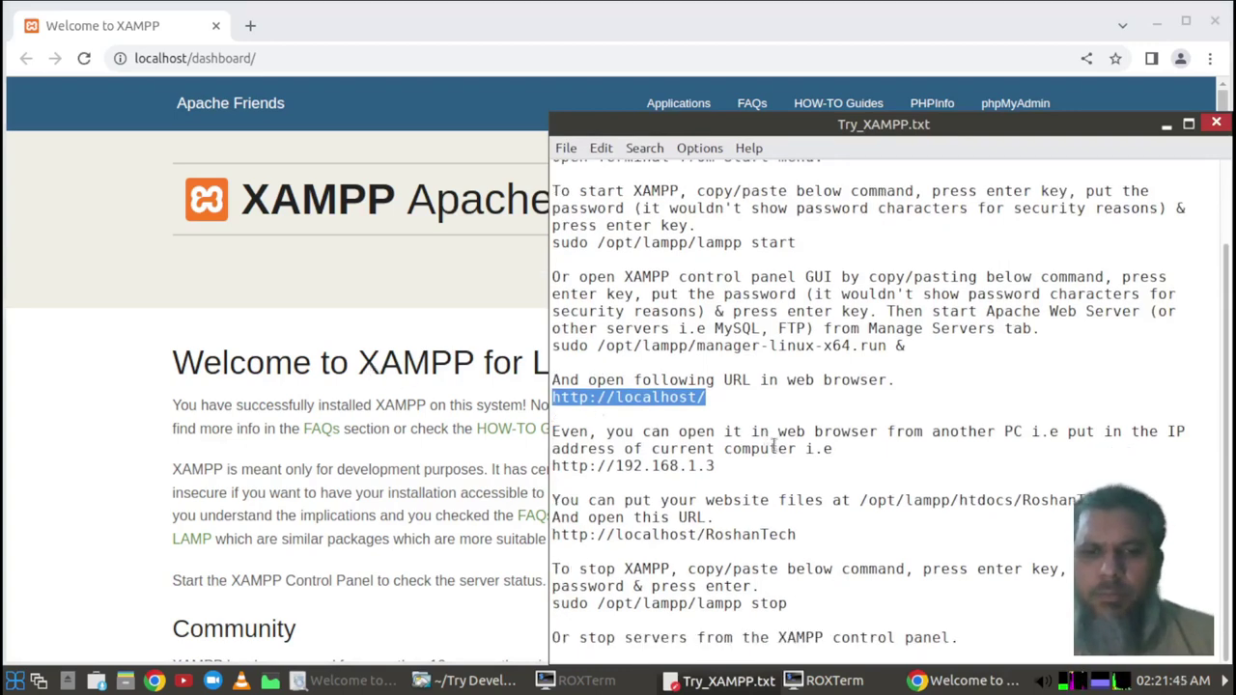
pyautogui.click(38, 683)
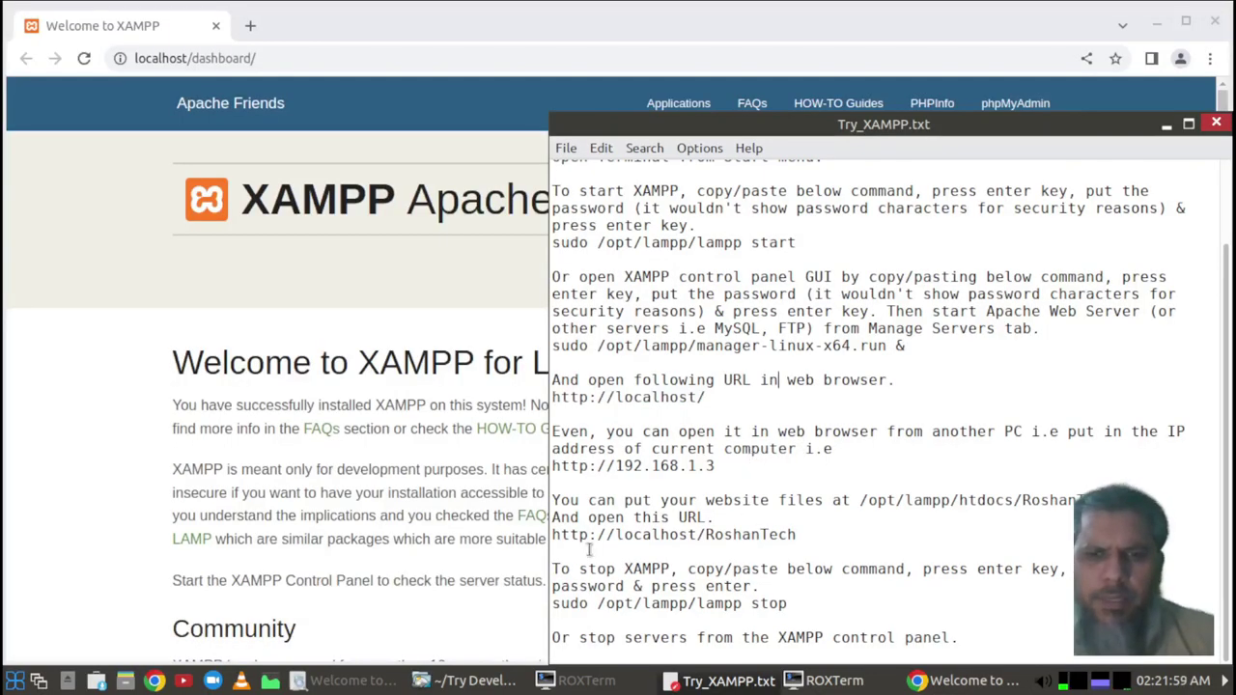
pyautogui.moveTo(860, 500); pyautogui.dragTo(1068, 500)
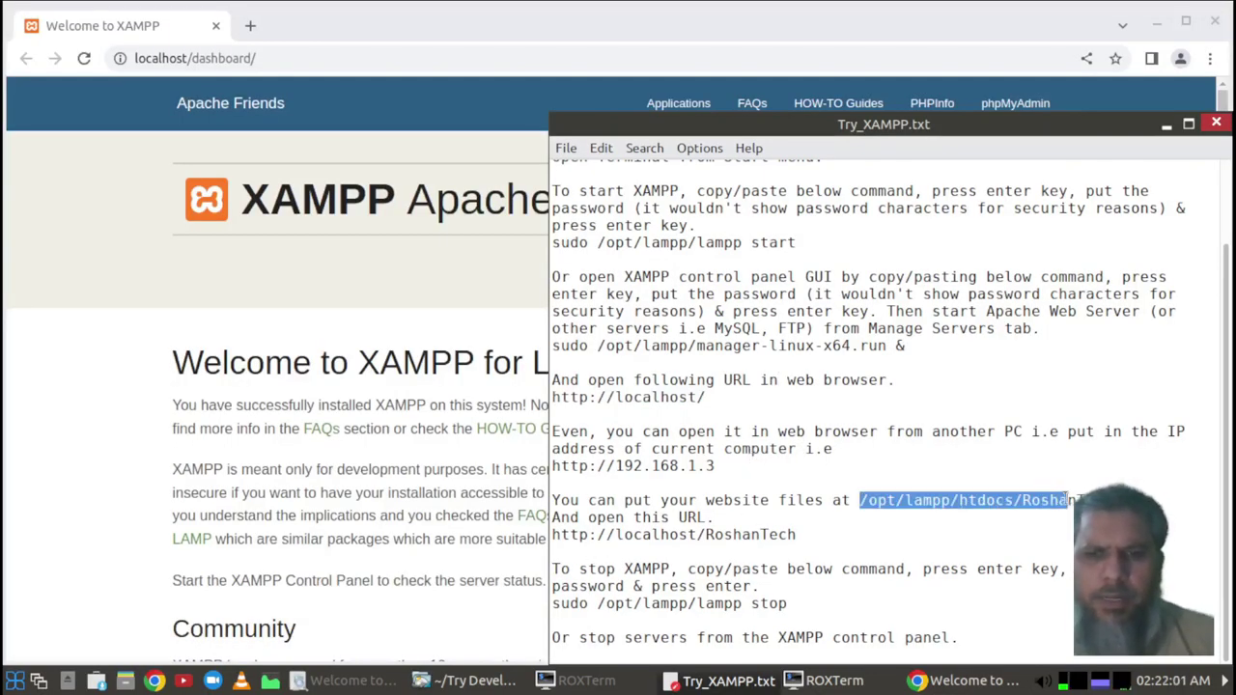
pyautogui.tripleClick(619, 537)
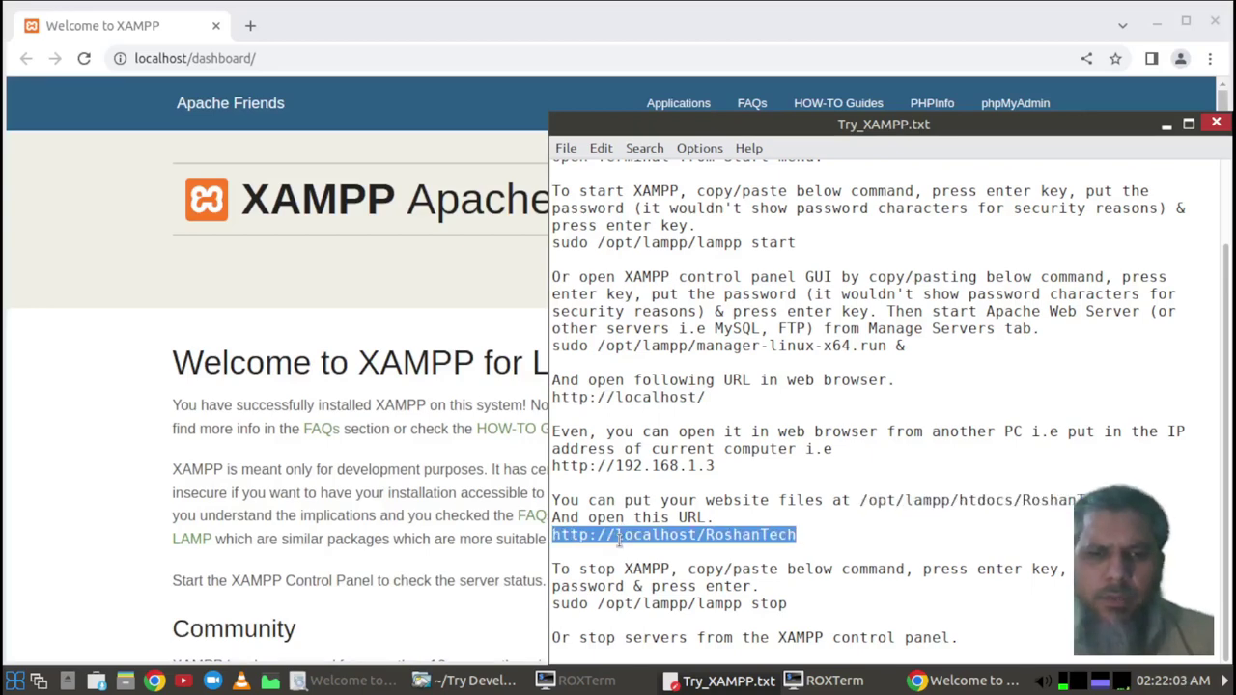
pyautogui.rightClick(619, 537)
pyautogui.click(662, 383)
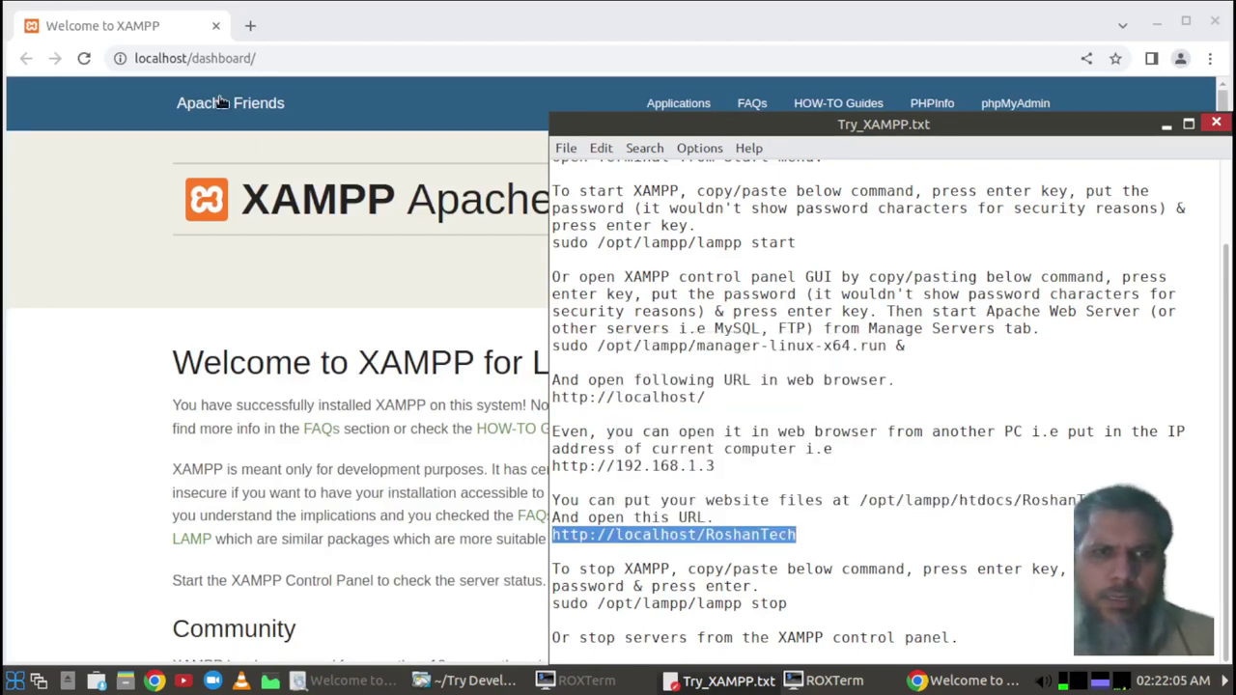
pyautogui.click(236, 58)
pyautogui.rightClick(212, 60)
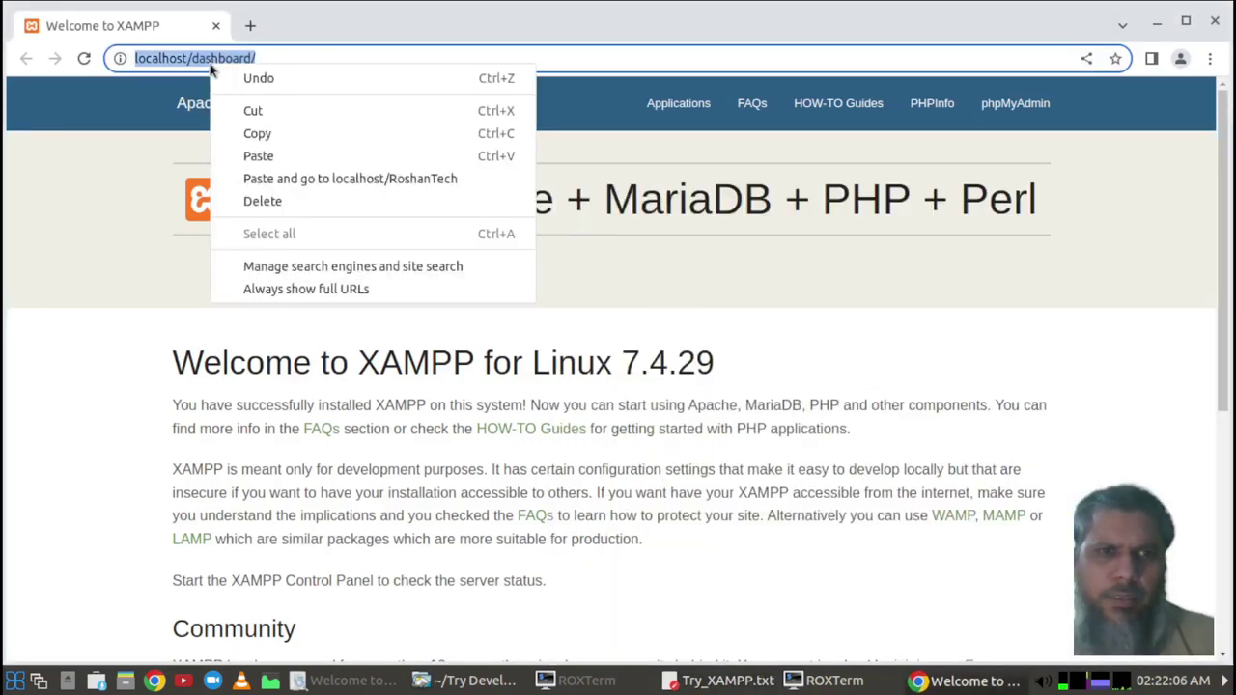
pyautogui.click(286, 156)
pyautogui.press('Return')
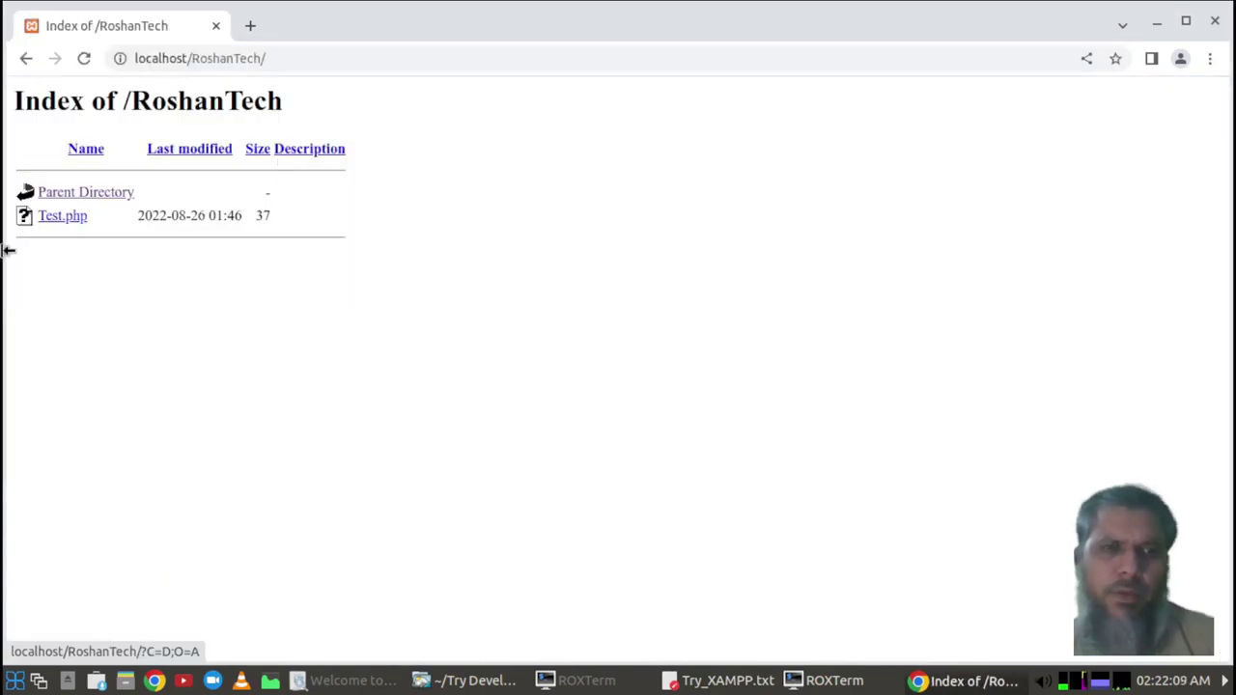
pyautogui.click(50, 218)
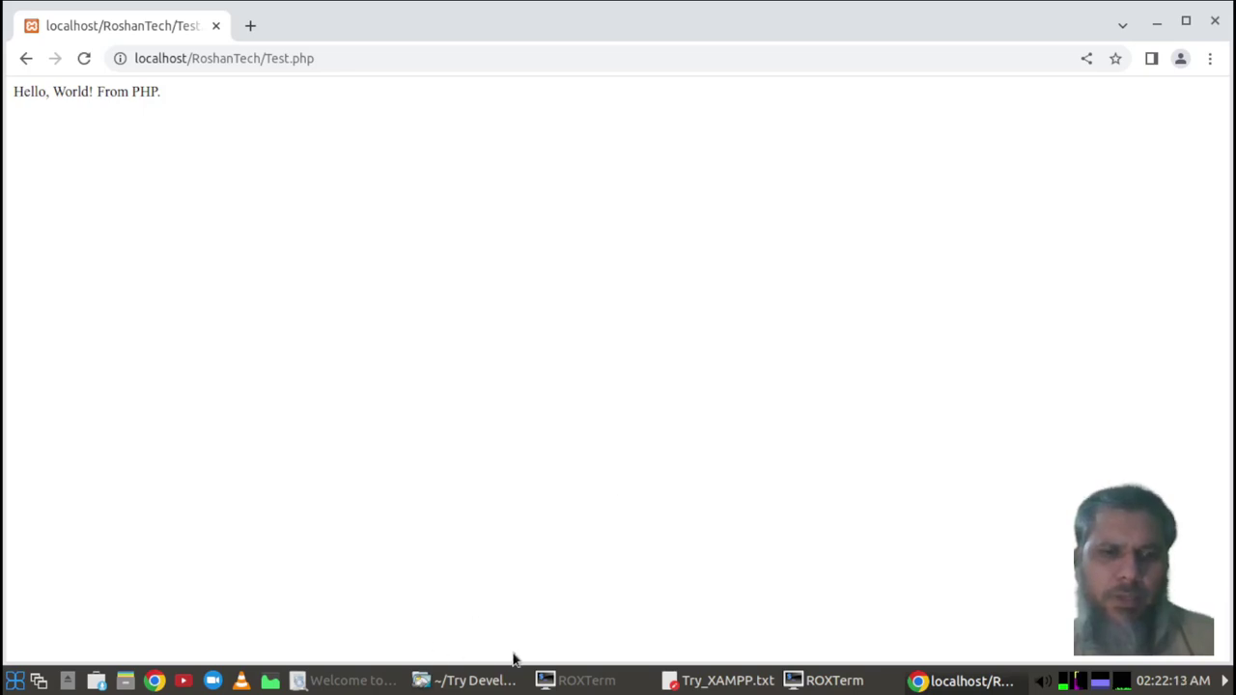
# Bring up Try_XAMPP.txt and browse to /opt/lampp/htdocs/RoshanTech in a new file manager window.
pyautogui.click(724, 681)
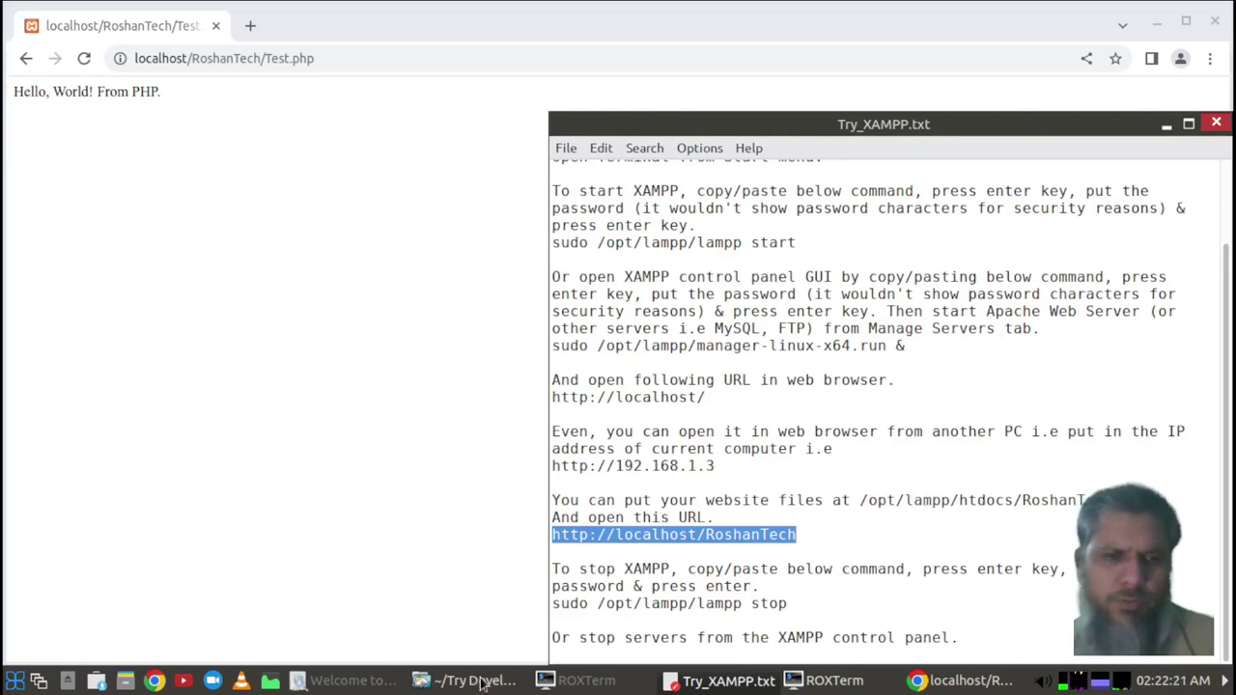
pyautogui.click(125, 682)
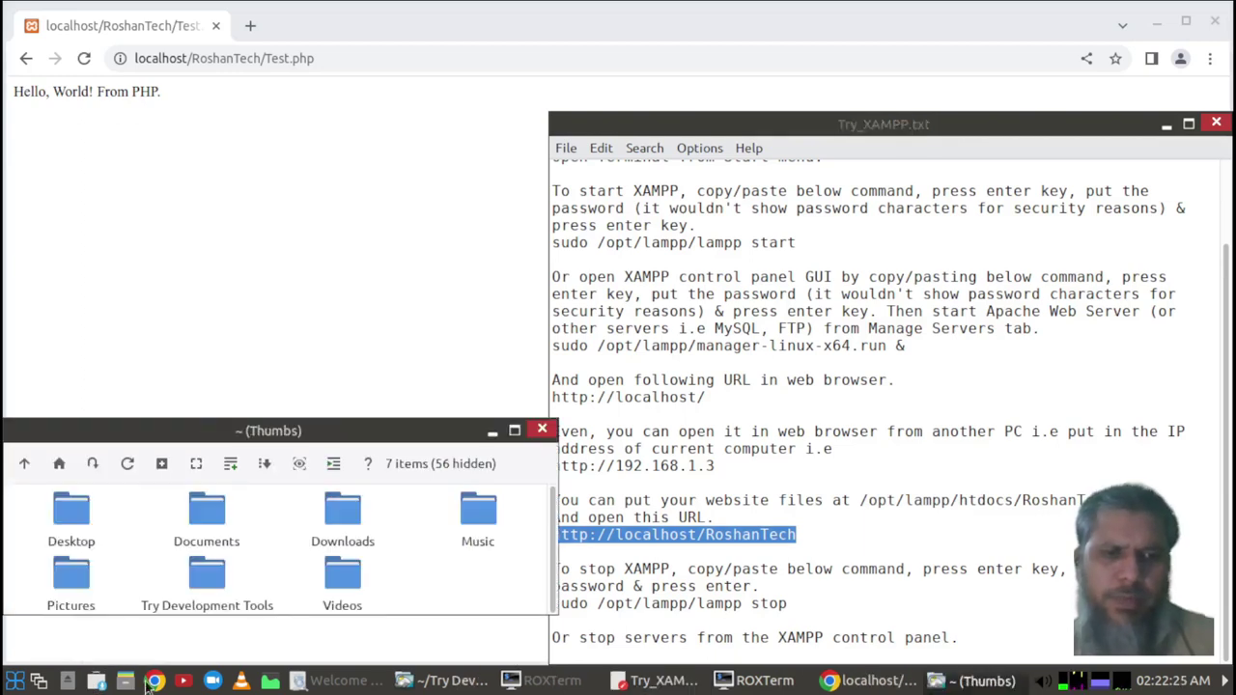
pyautogui.click(24, 468)
pyautogui.click(24, 467)
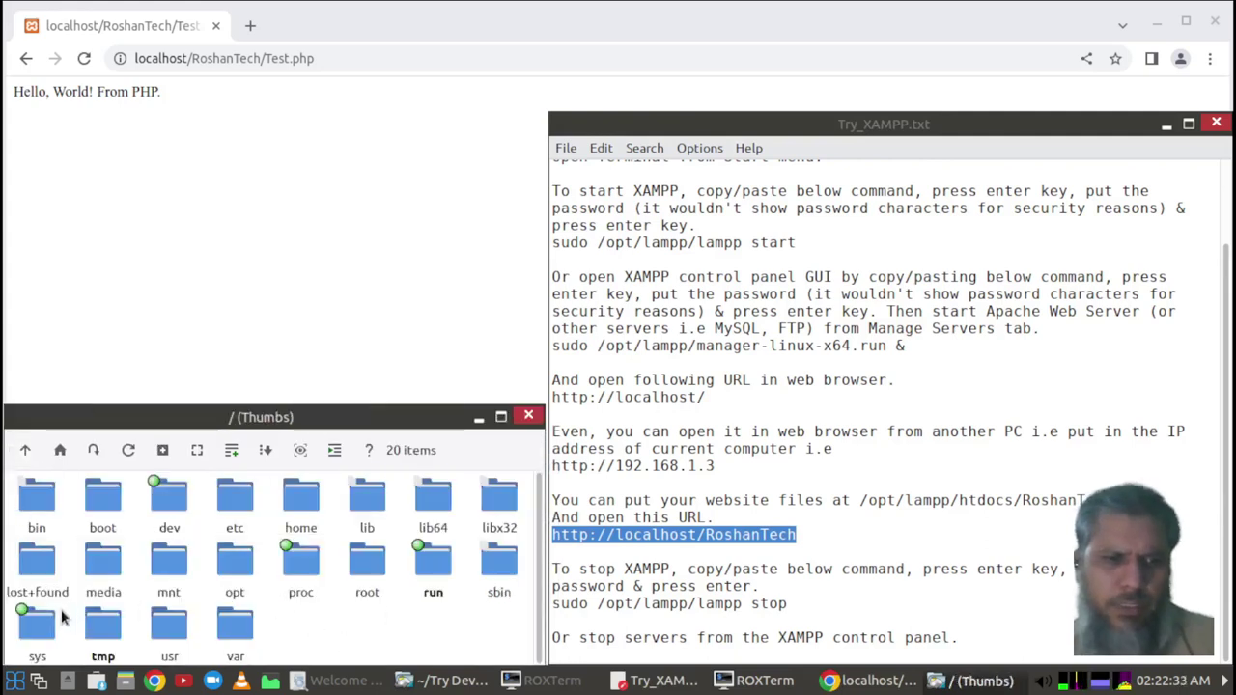
pyautogui.click(232, 571)
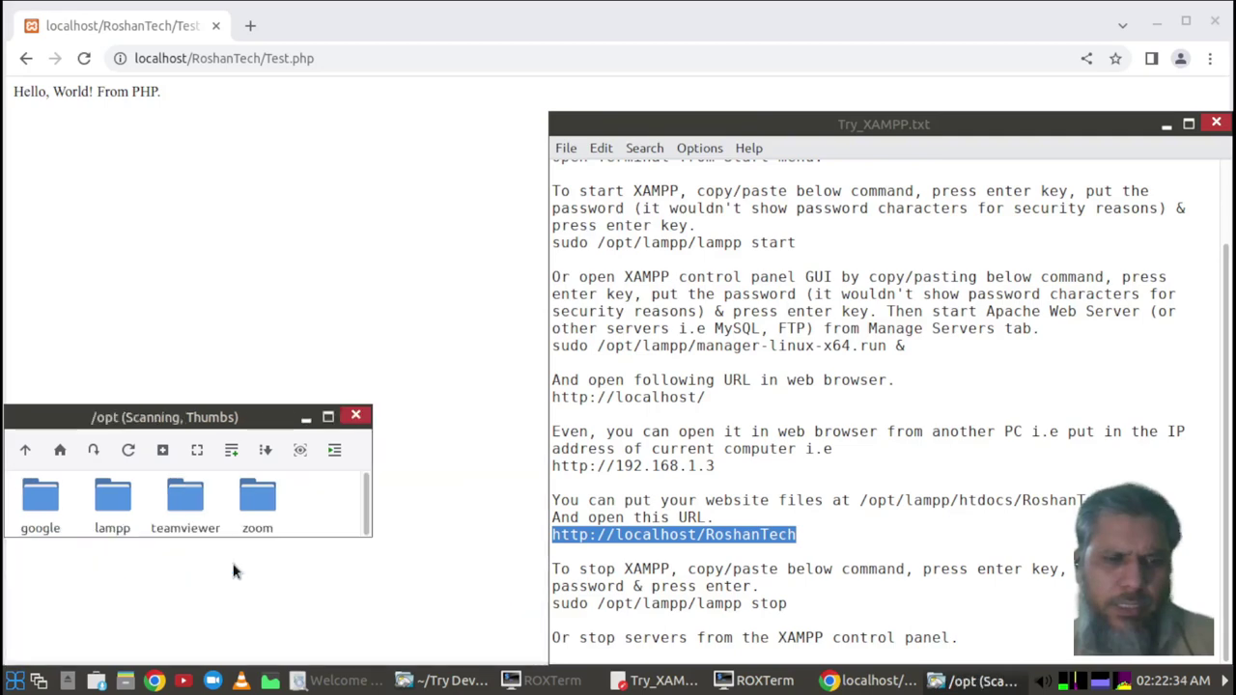
pyautogui.click(109, 504)
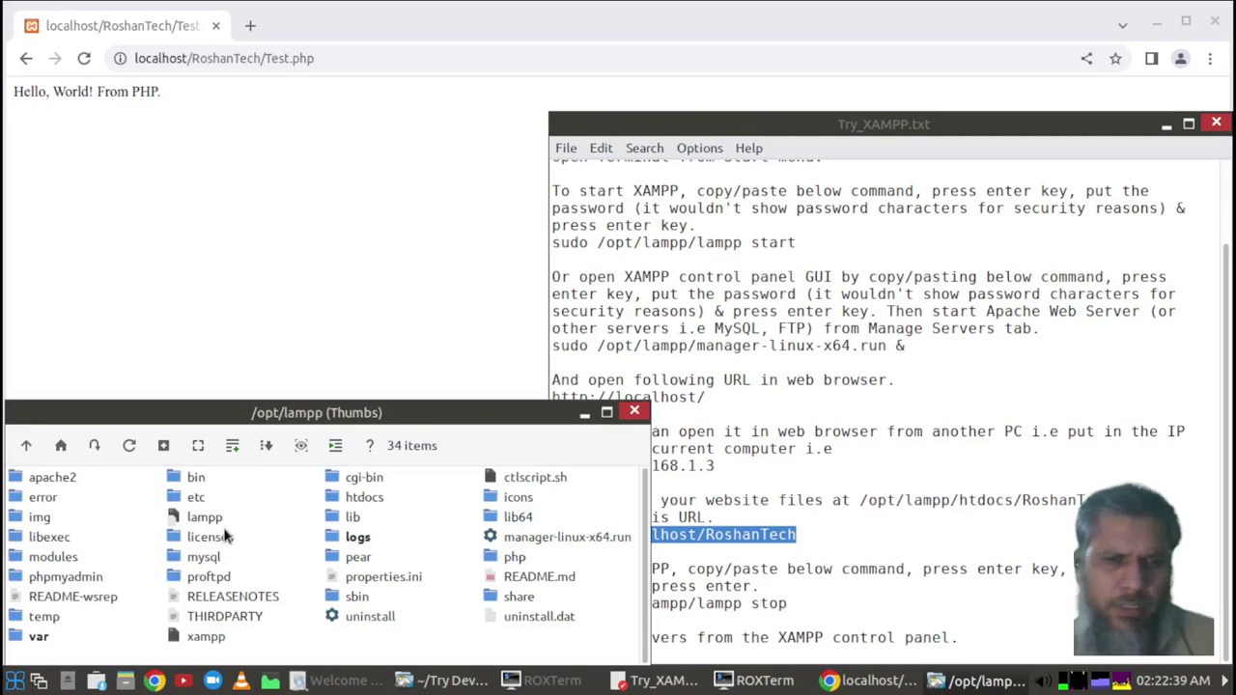
pyautogui.click(349, 502)
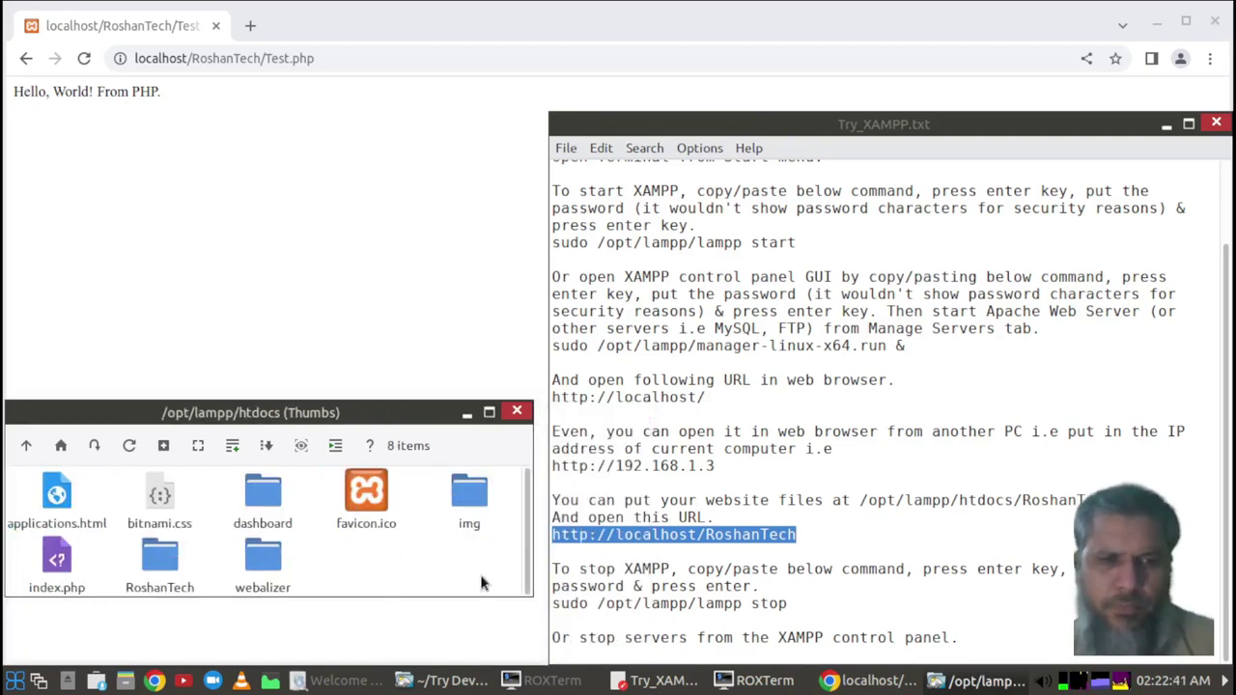
pyautogui.click(155, 554)
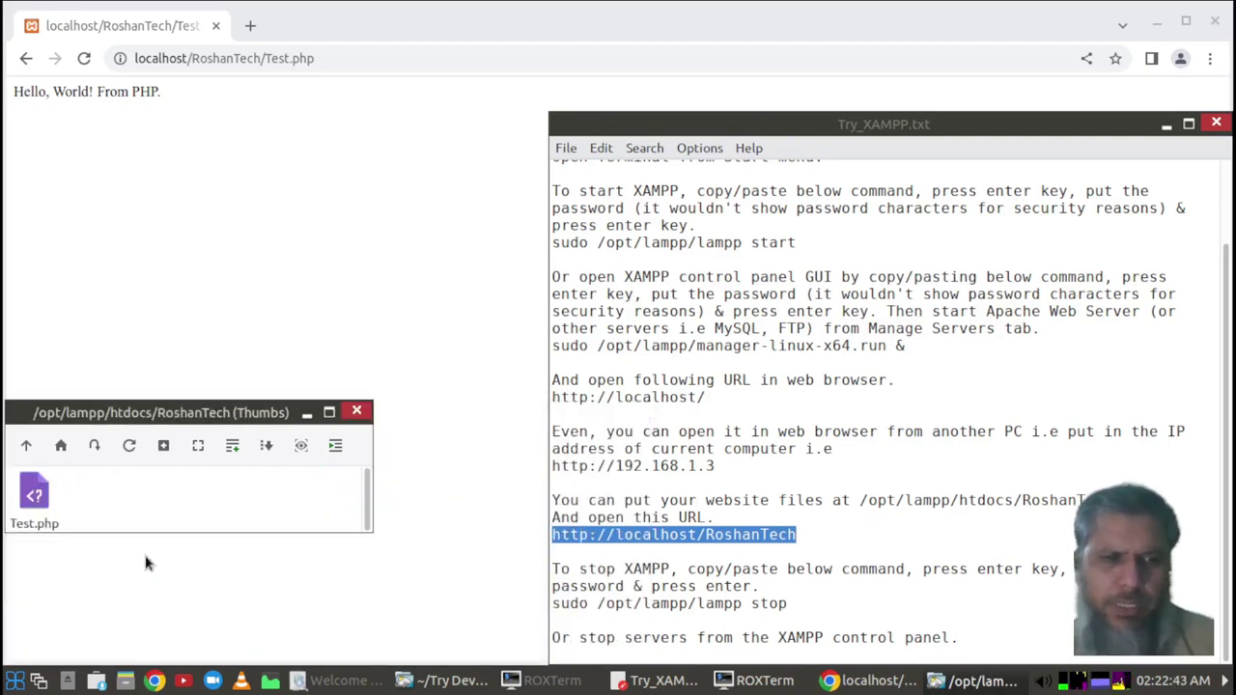
# Open Test.php as text to examine its PHP code, and close the editor.
pyautogui.rightClick(31, 496)
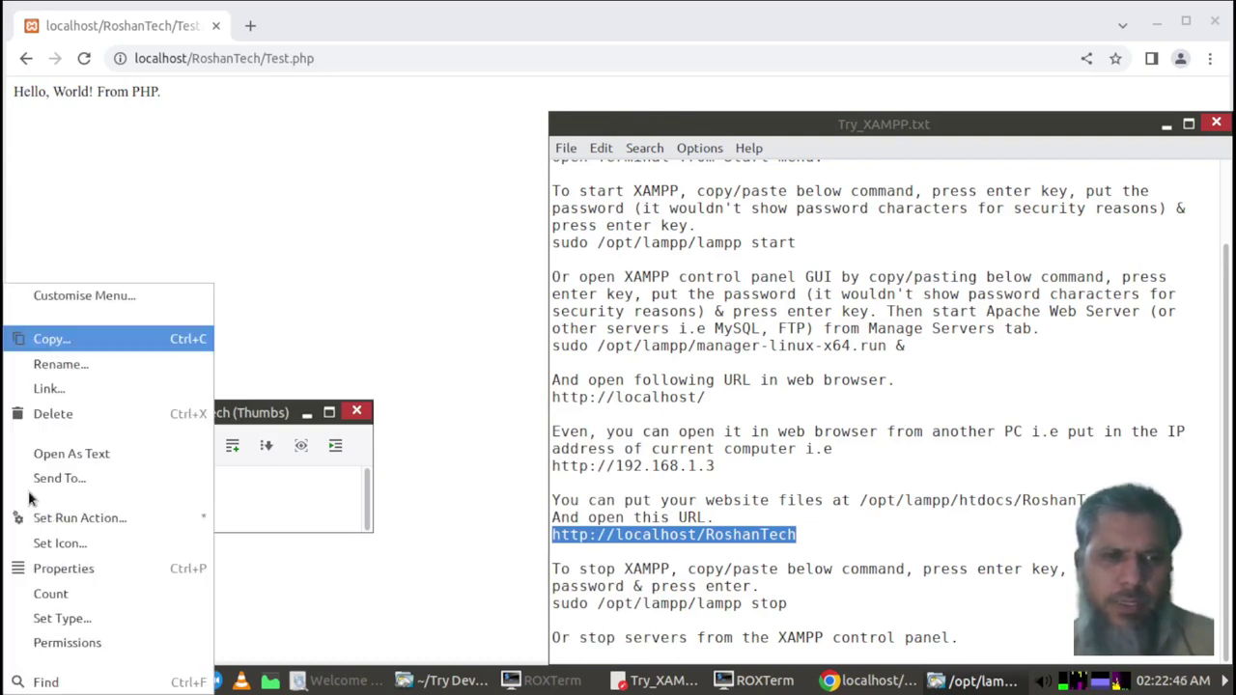
pyautogui.click(58, 454)
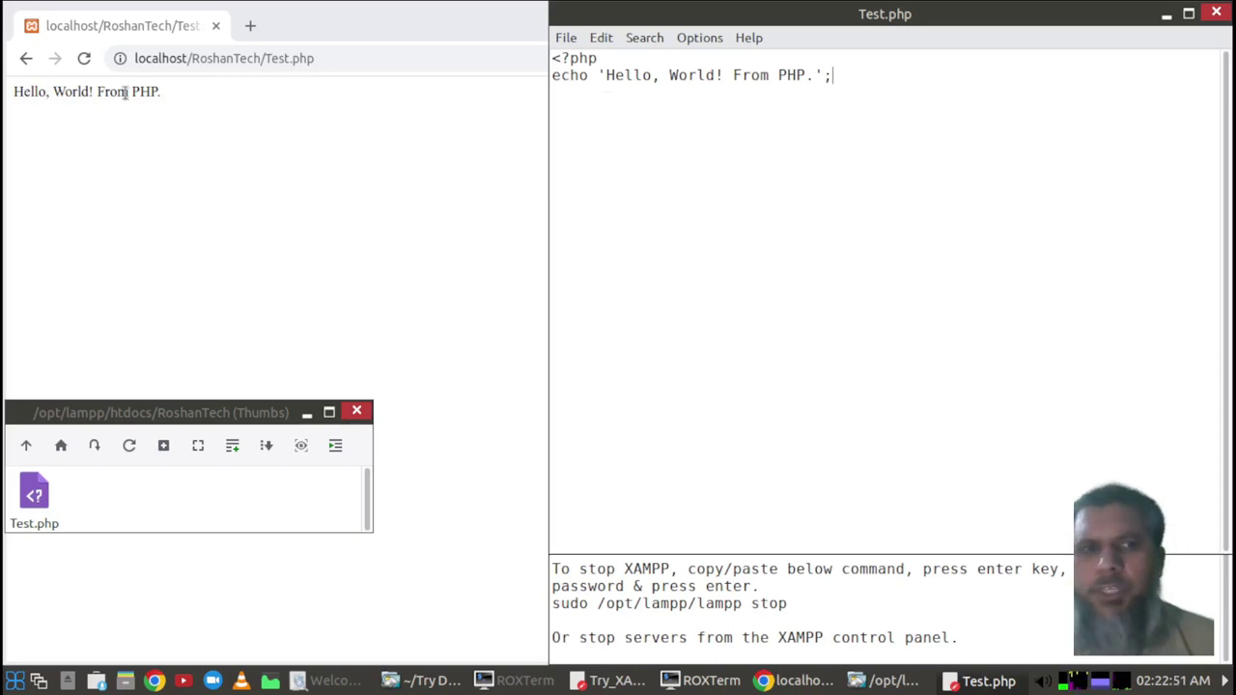
pyautogui.click(1217, 14)
# Go back to the XAMPP dashboard in the browser and highlight the sudo /opt/lampp/lampp stop command in Try_XAMPP.txt.
pyautogui.click(297, 166)
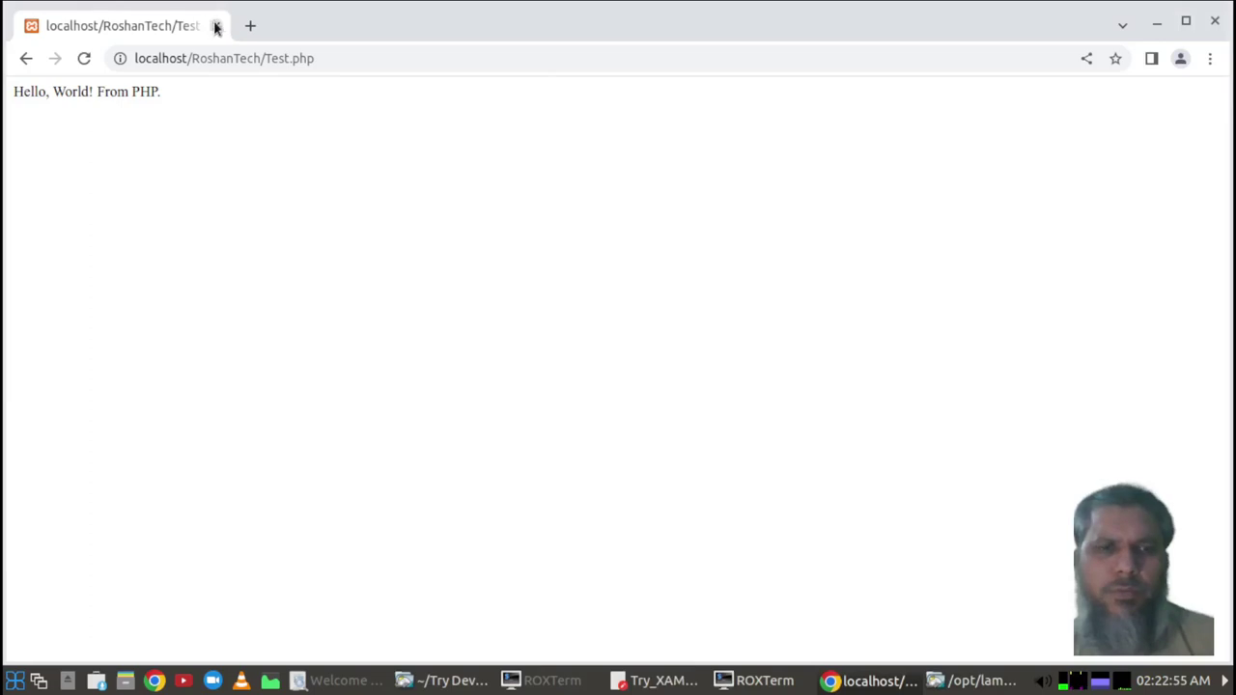
pyautogui.click(22, 61)
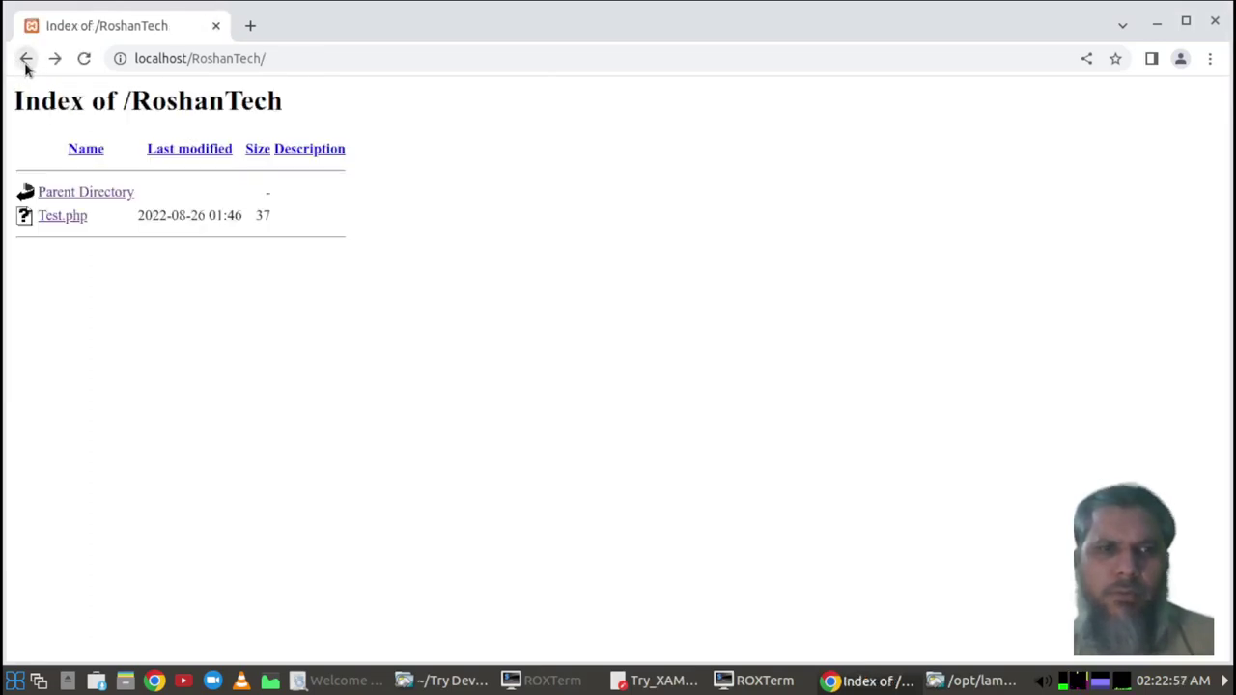
pyautogui.click(25, 63)
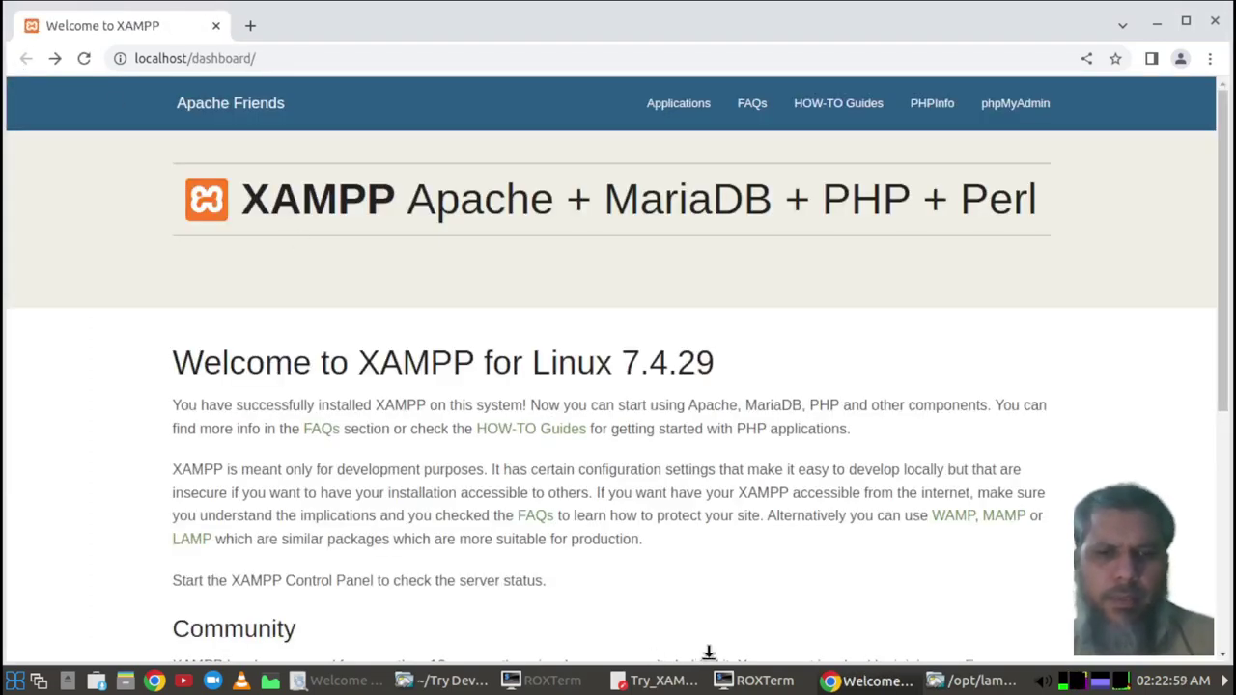
pyautogui.click(675, 683)
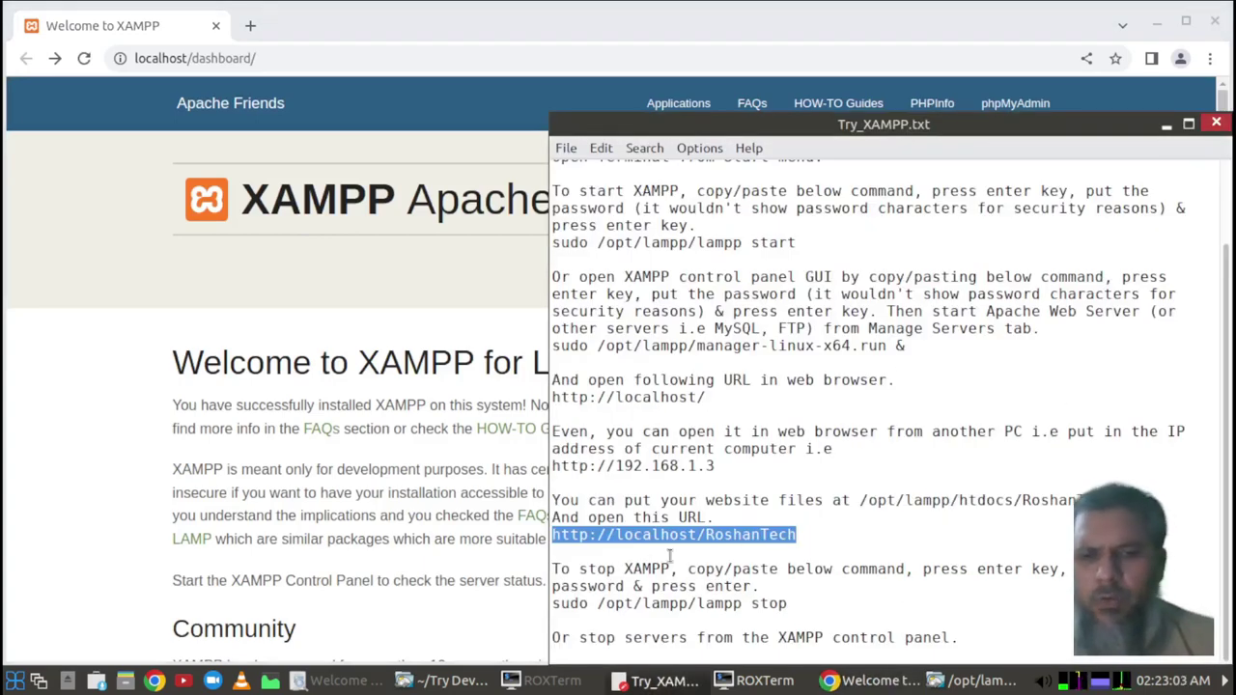
pyautogui.tripleClick(615, 603)
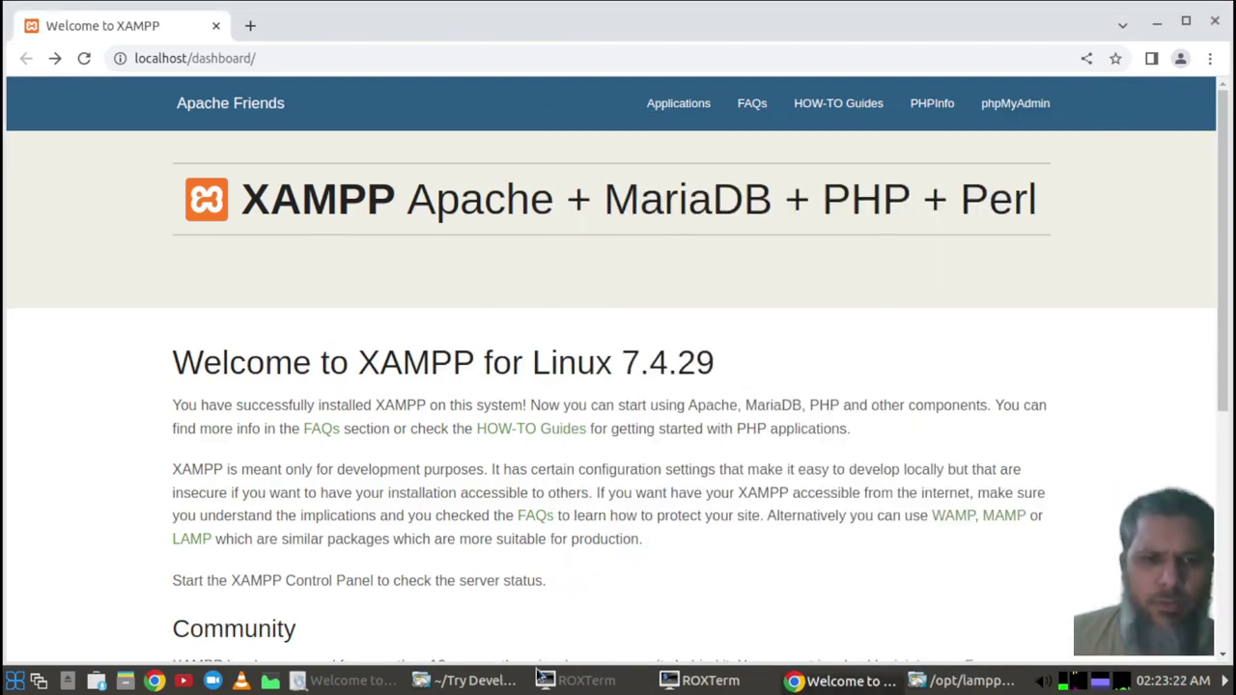
# Open Try_PhpMyAdmin.txt from the Try Development Tools folder and highlight parts of its introduction and XAMPP start command.
pyautogui.click(473, 681)
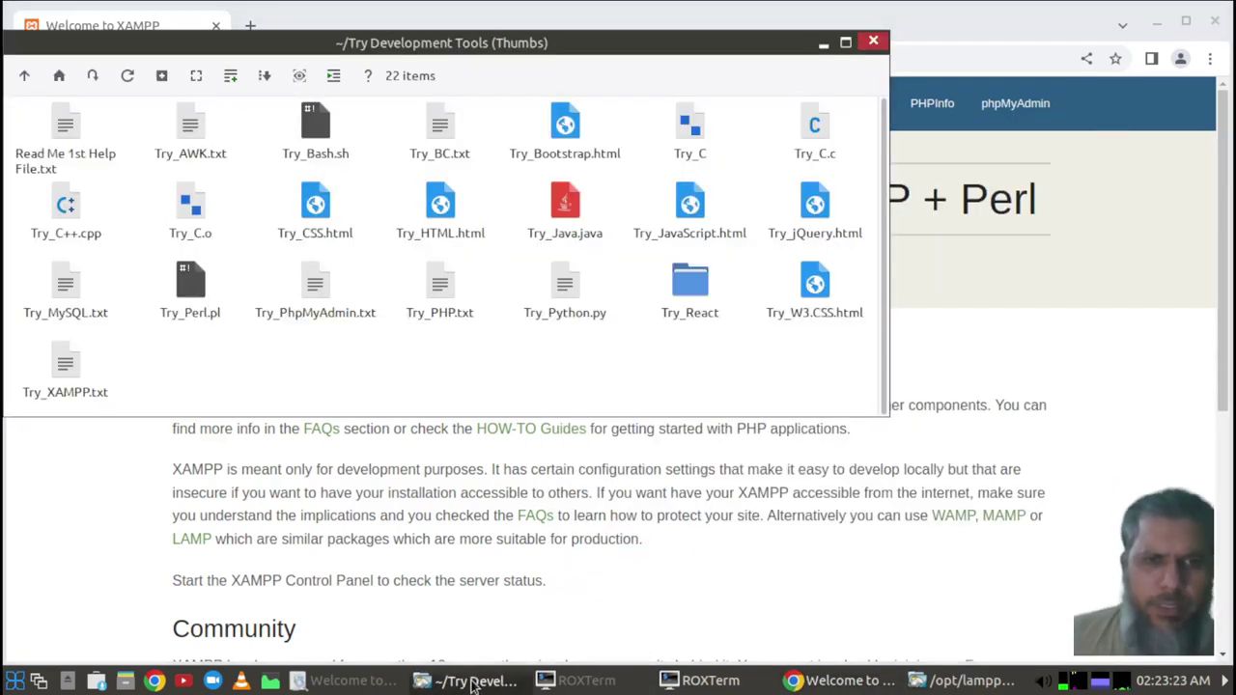
pyautogui.click(305, 309)
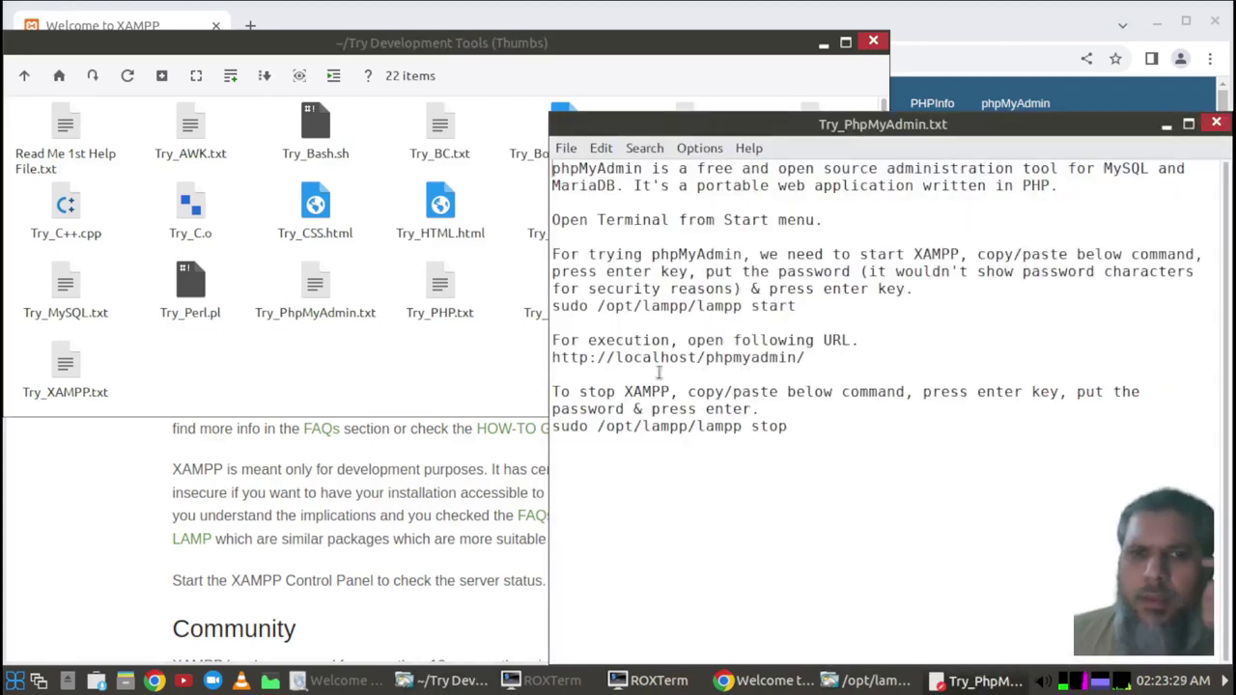
pyautogui.moveTo(765, 169); pyautogui.dragTo(624, 169)
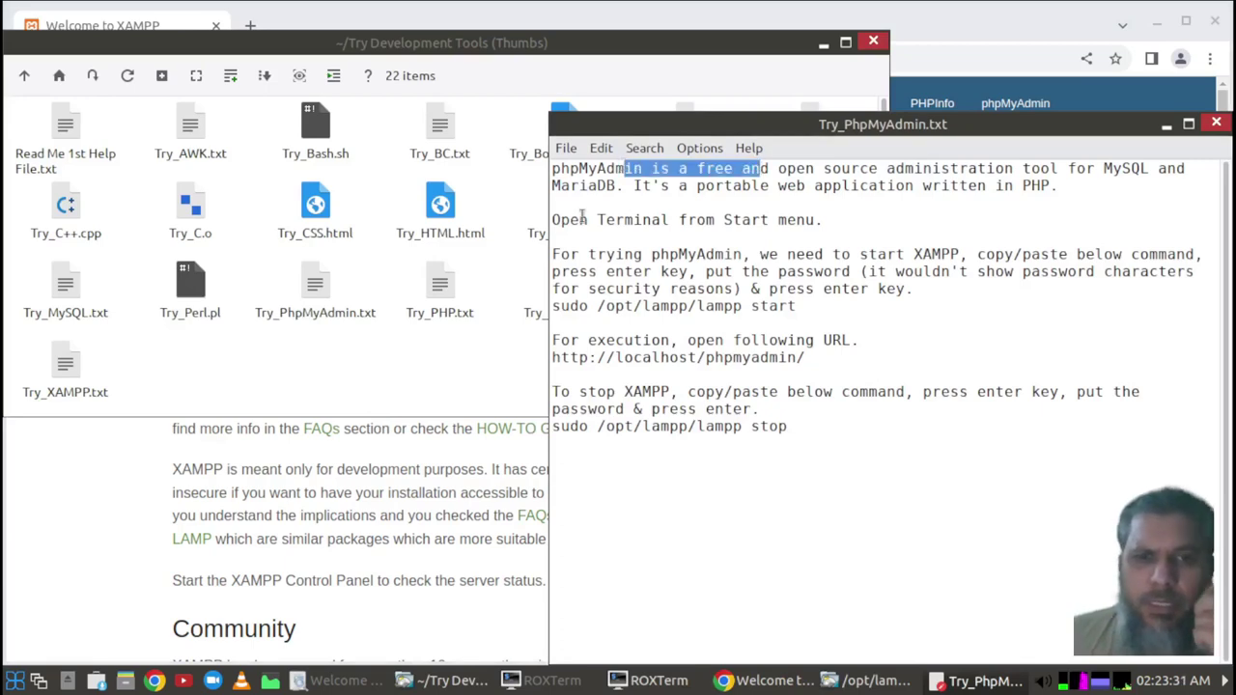
pyautogui.moveTo(706, 305); pyautogui.dragTo(579, 305)
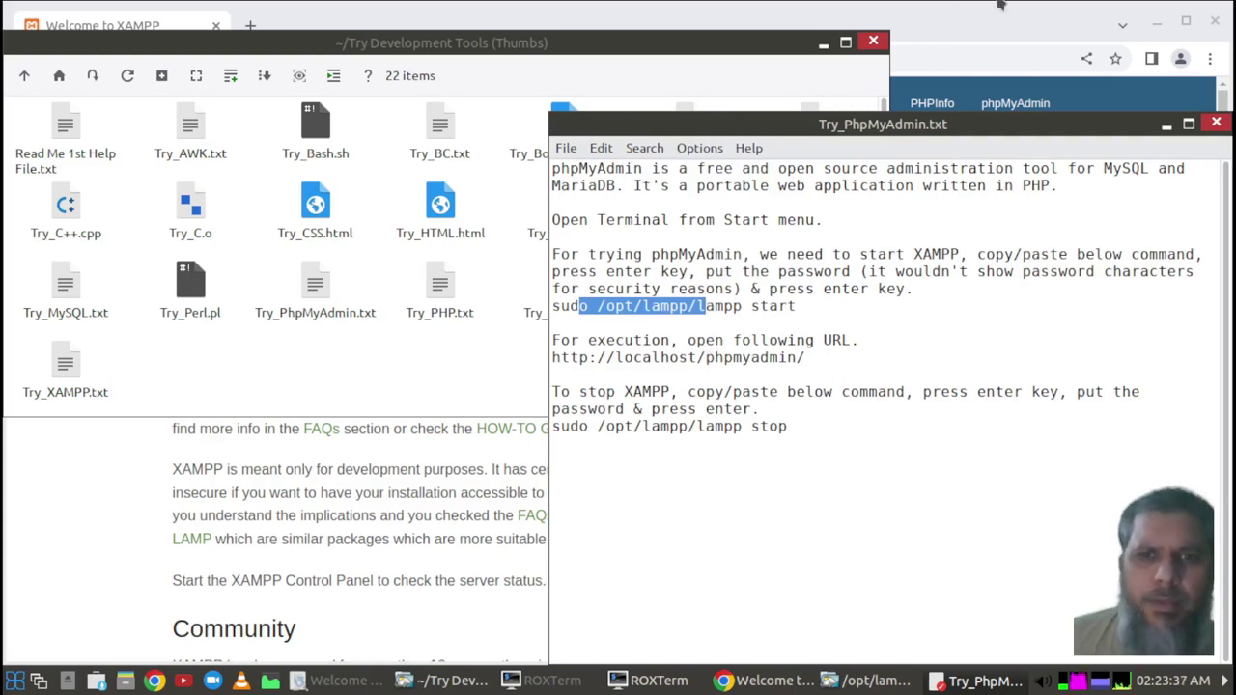
# Open phpMyAdmin from the XAMPP dashboard in Chrome and minimize the browser window.
pyautogui.click(722, 683)
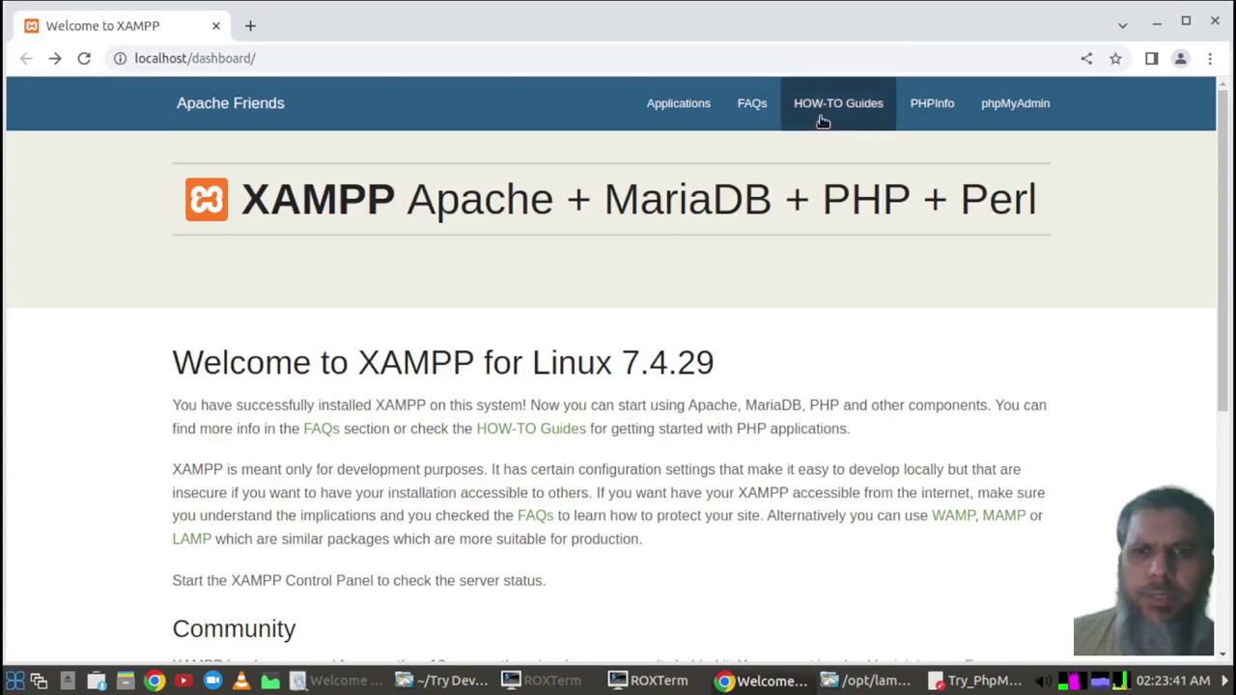
pyautogui.click(1004, 109)
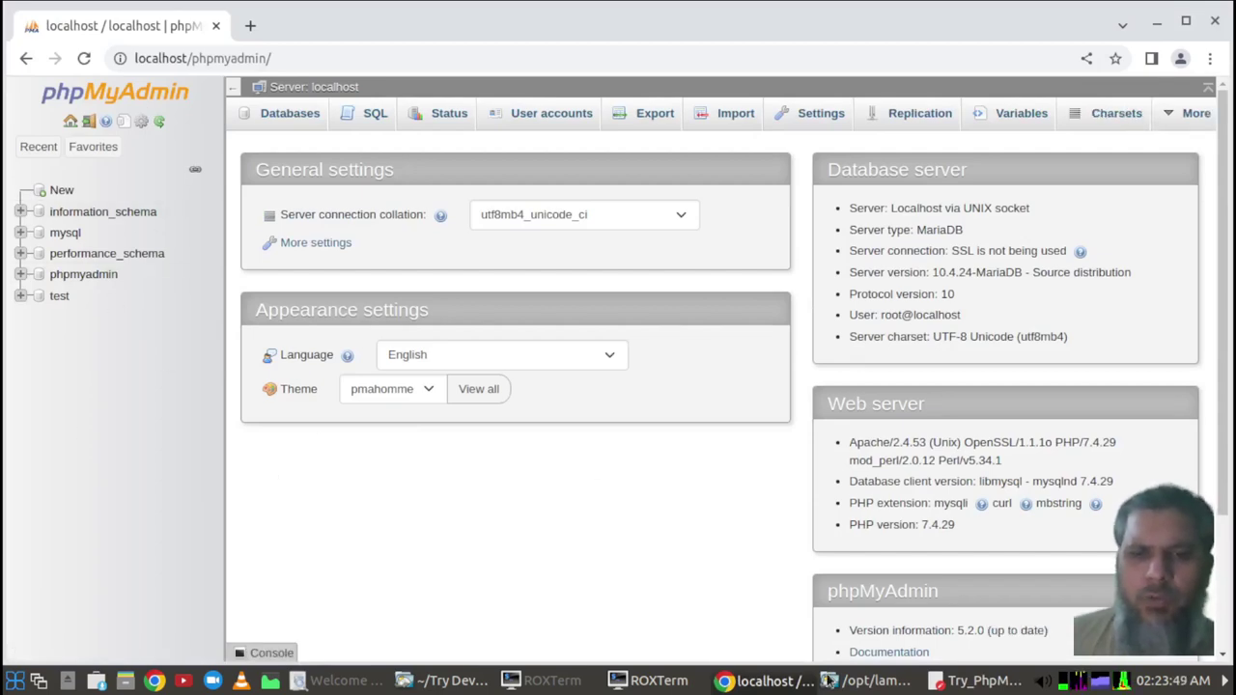
pyautogui.click(758, 682)
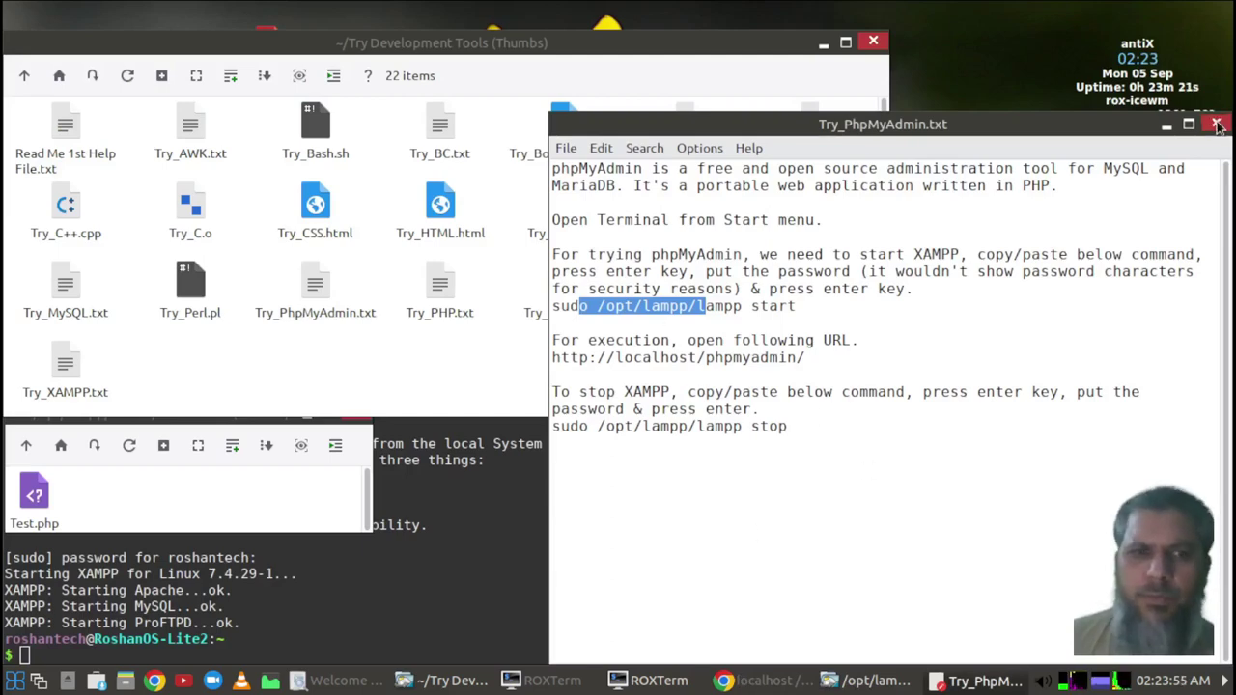
# Close Try_PhpMyAdmin.txt, open Try_MySQL.txt from the Try Development Tools folder, and highlight its XAMPP start command.
pyautogui.click(1215, 123)
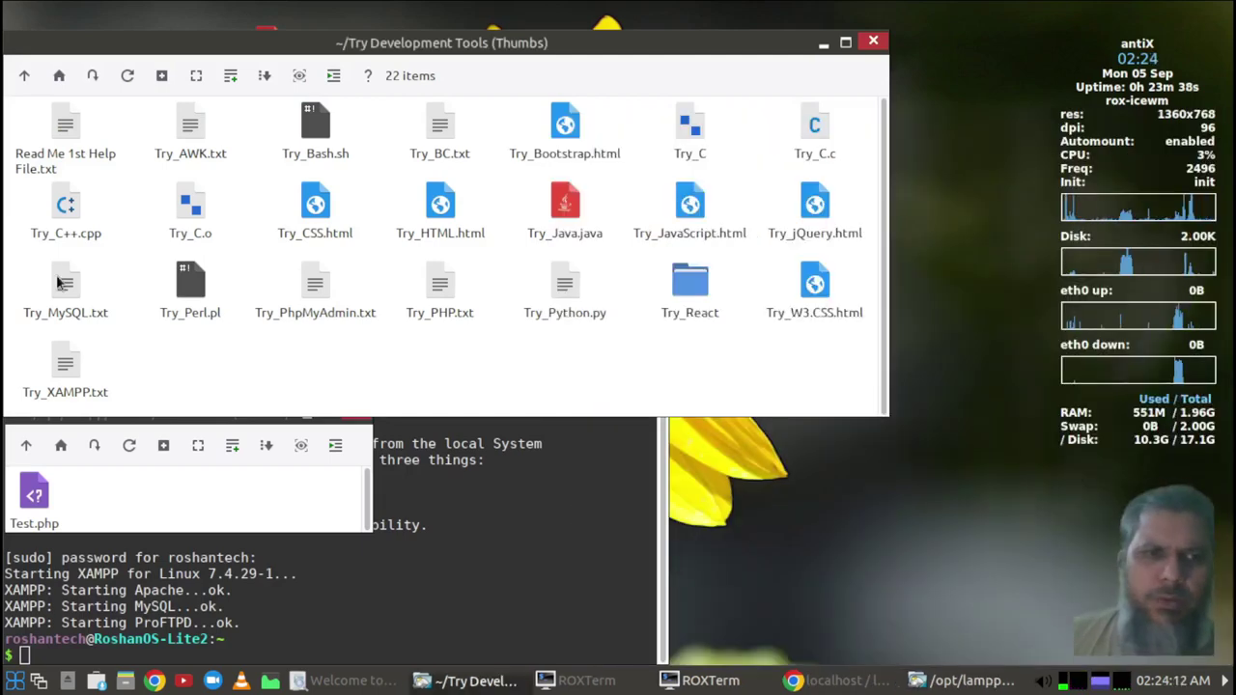
pyautogui.click(64, 305)
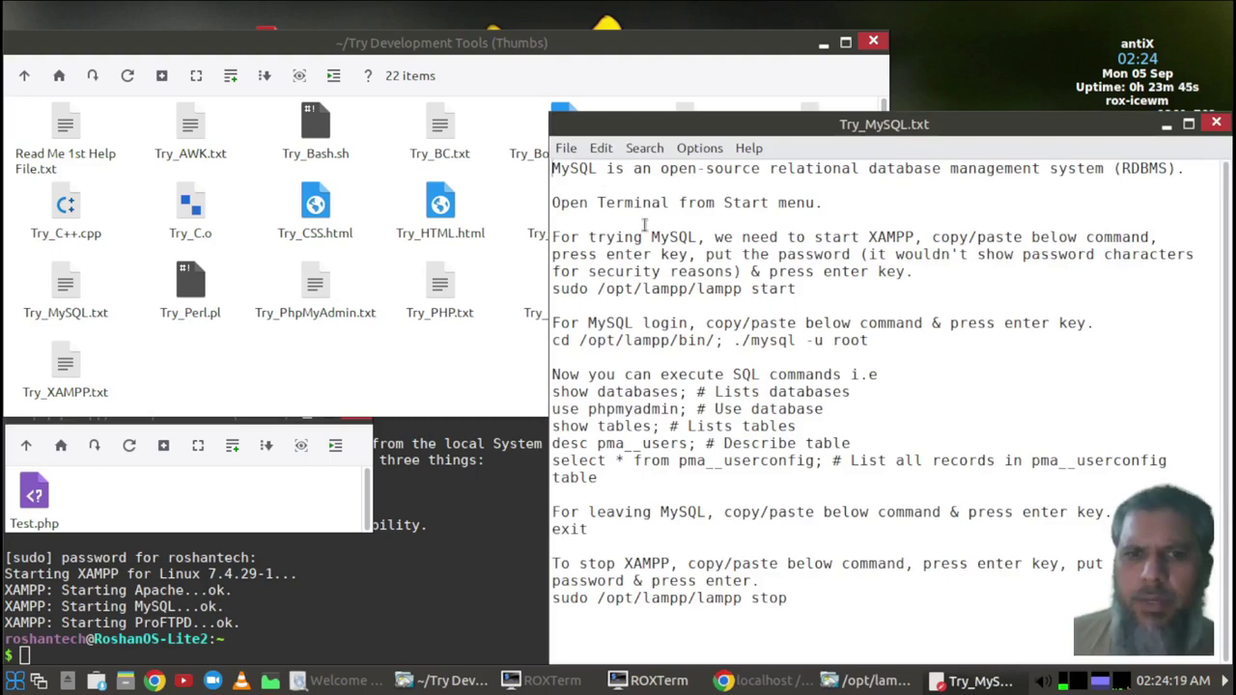
pyautogui.moveTo(620, 288); pyautogui.dragTo(801, 292)
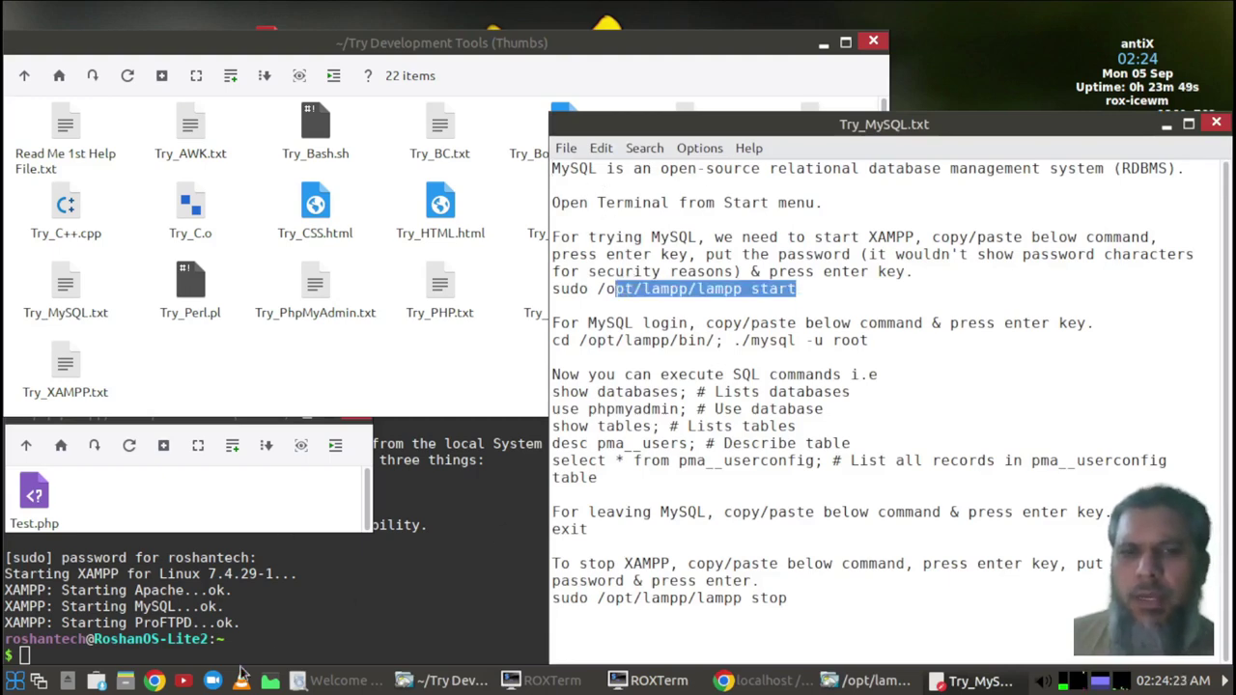
# Copy the MySQL login command cd /opt/lampp/bin/; ./mysql -u root from Try_MySQL.txt and run it in the terminal.
pyautogui.tripleClick(628, 340)
pyautogui.rightClick(629, 340)
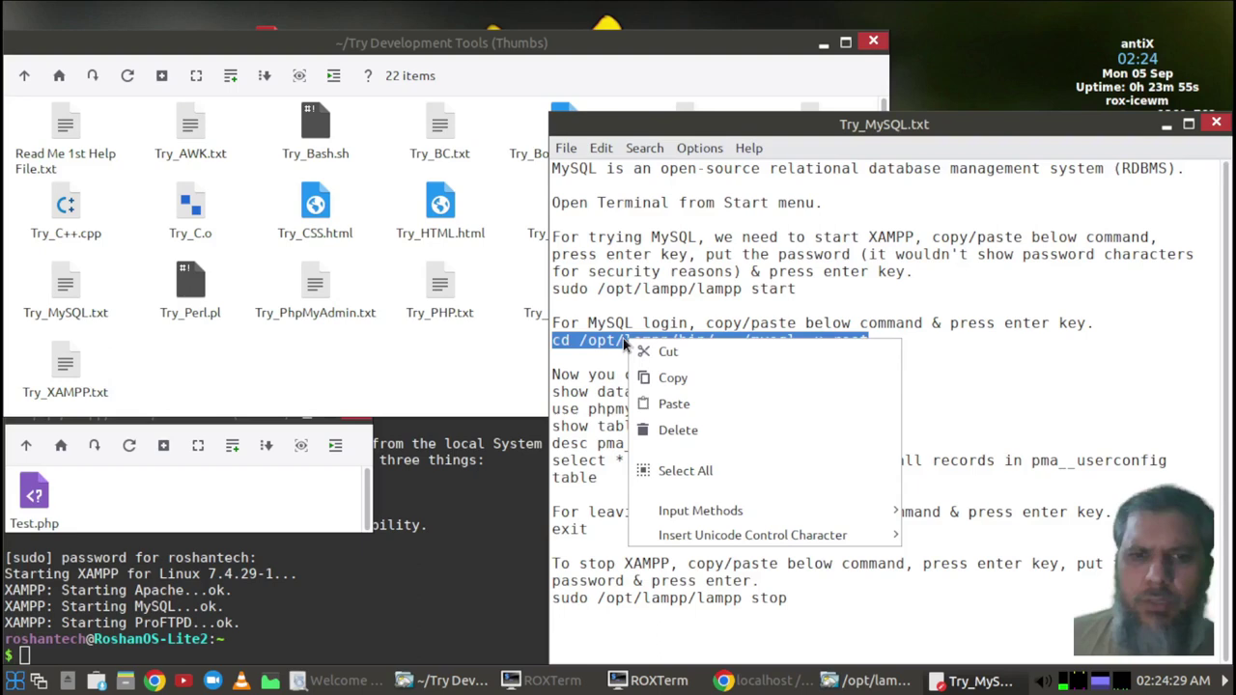
pyautogui.click(669, 379)
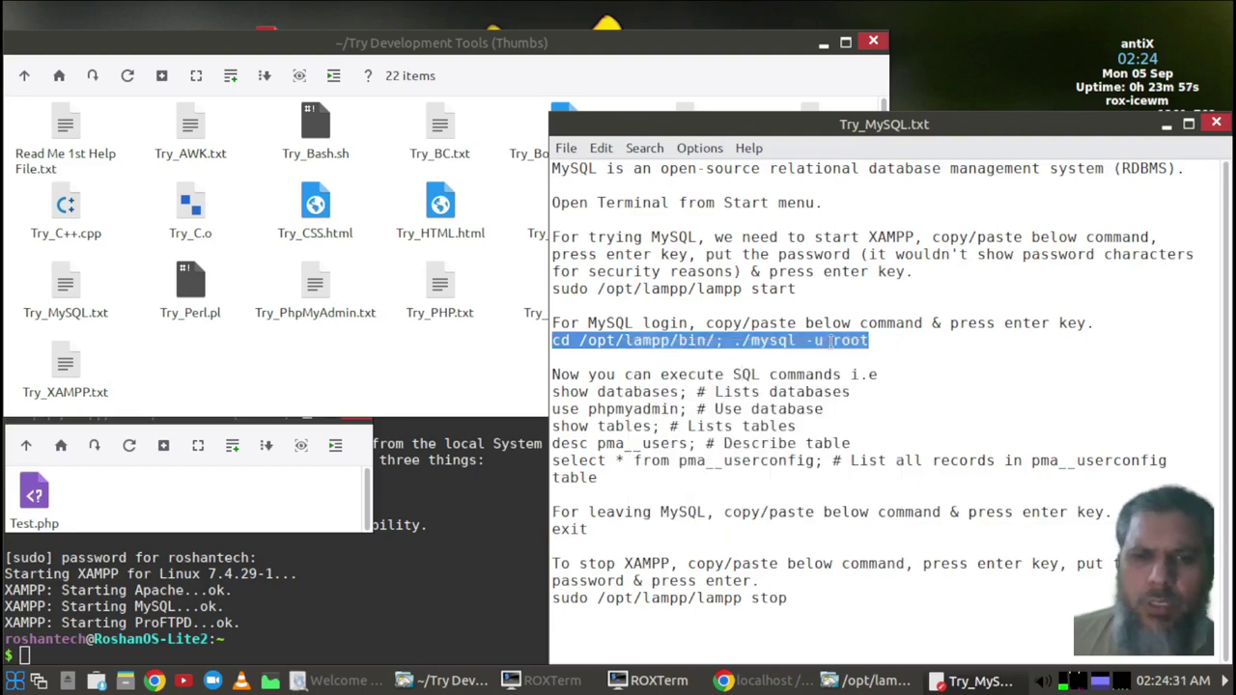
pyautogui.click(361, 560)
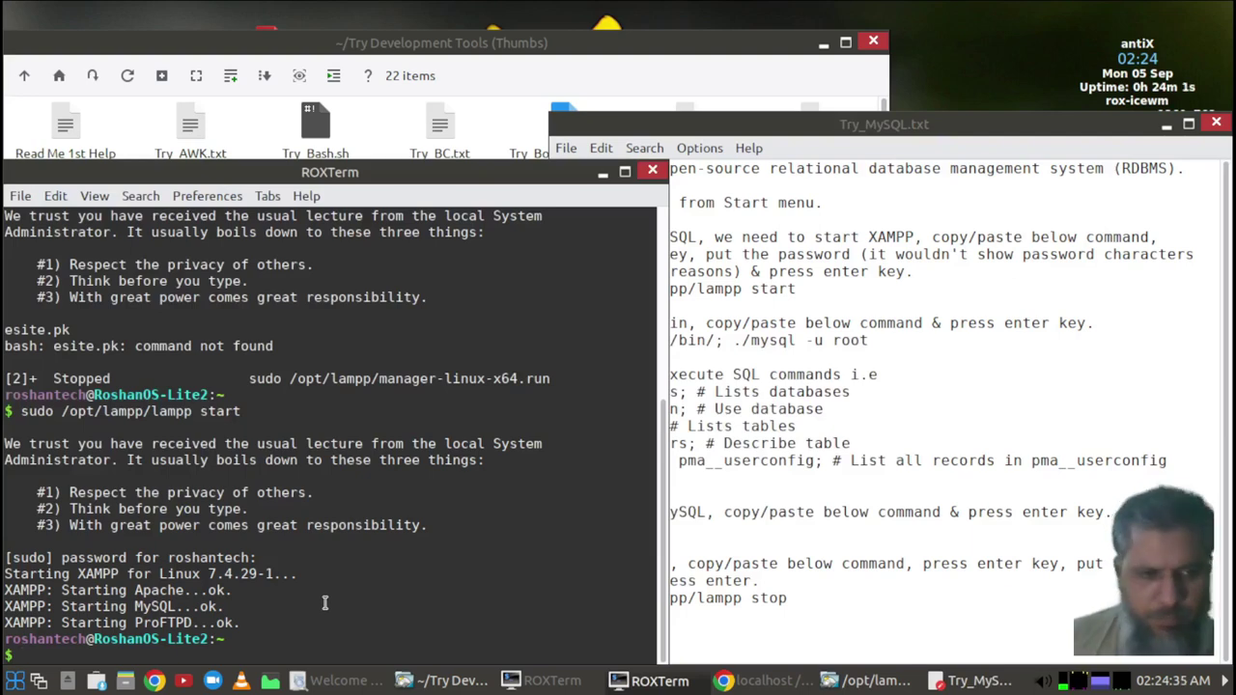
pyautogui.rightClick(328, 604)
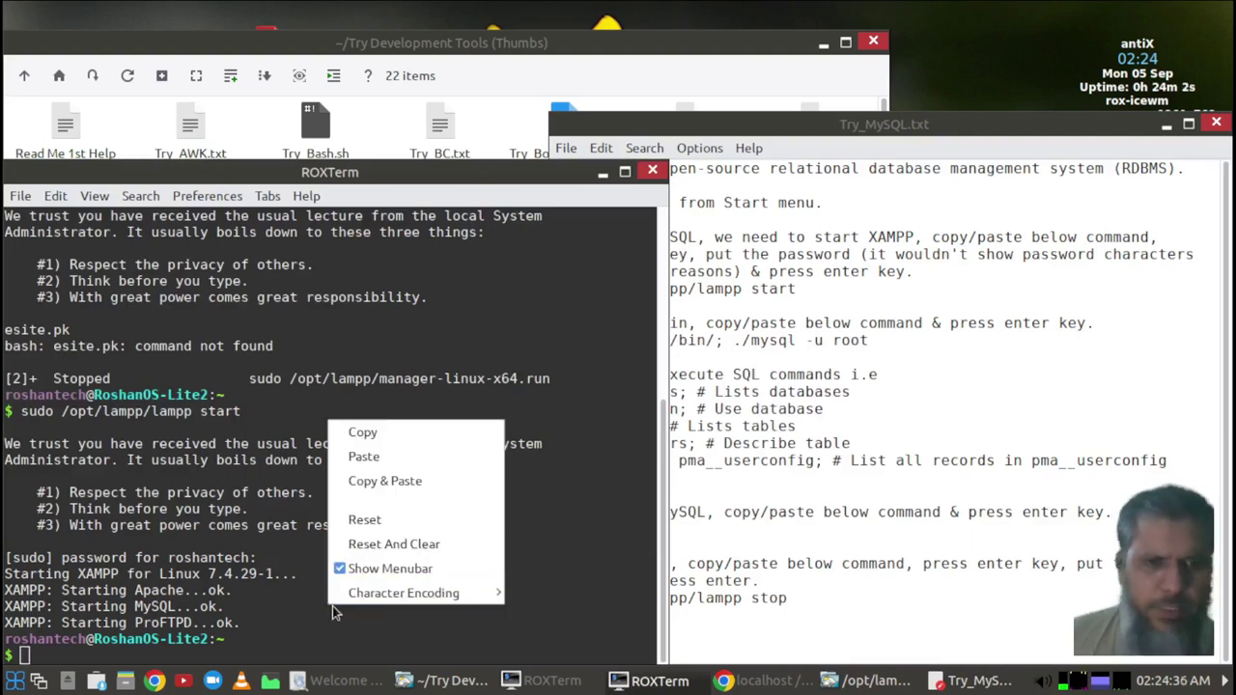
pyautogui.click(379, 452)
pyautogui.press('Return')
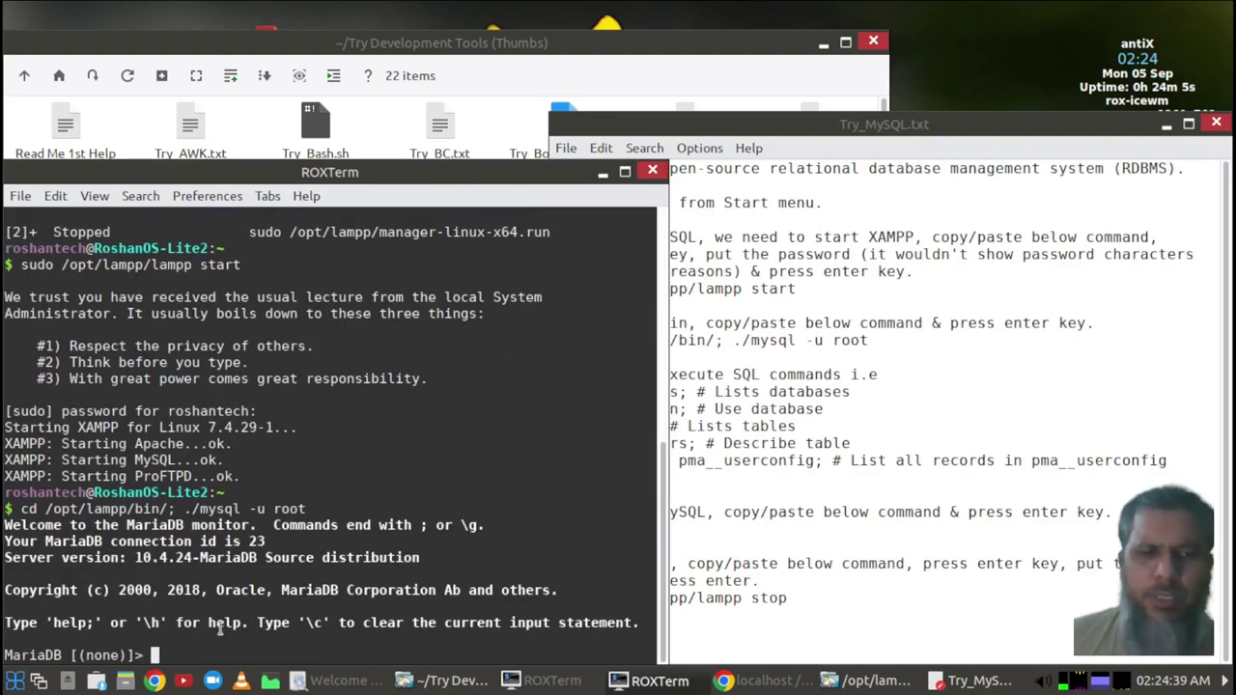
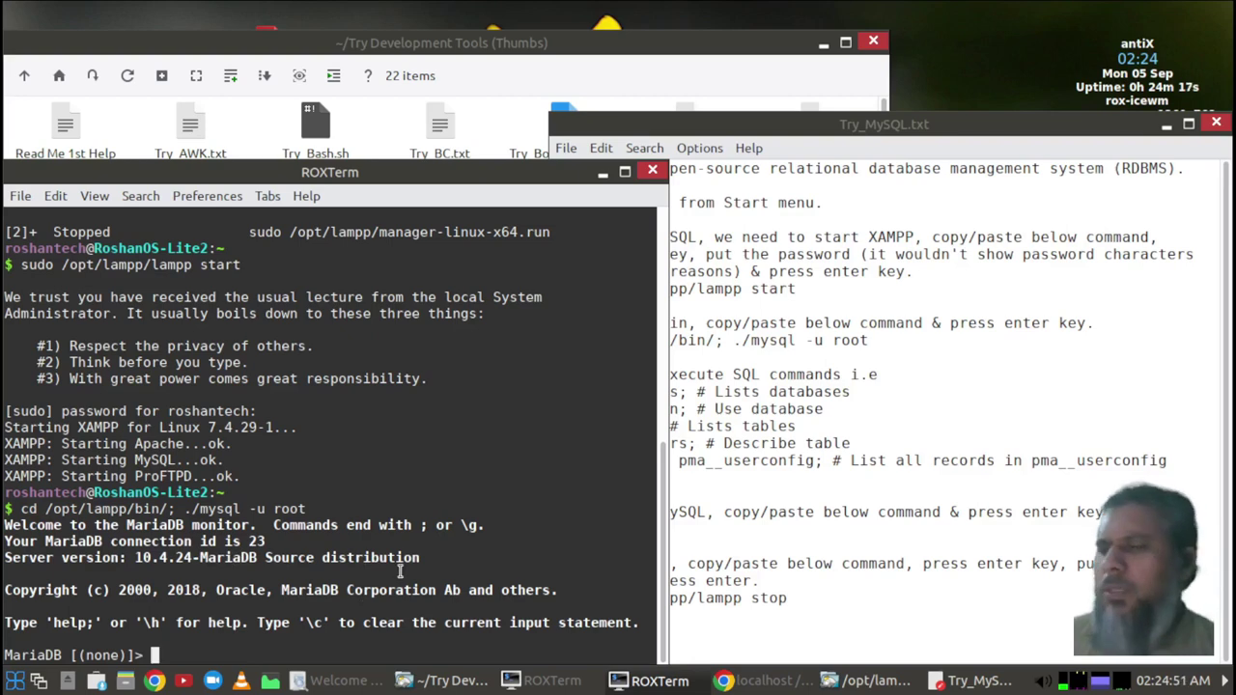
# Copy the "show databases; # Lists databases" line from Try_MySQL.txt and run it at the MariaDB prompt.
pyautogui.click(904, 433)
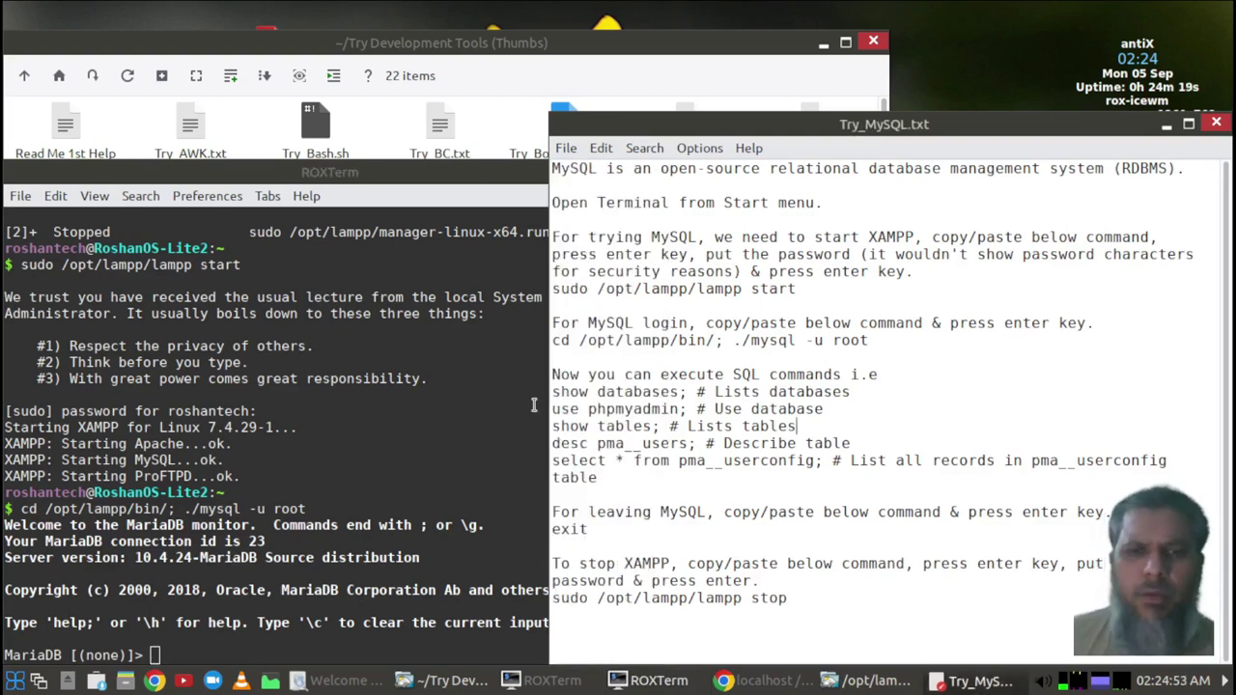
pyautogui.tripleClick(618, 391)
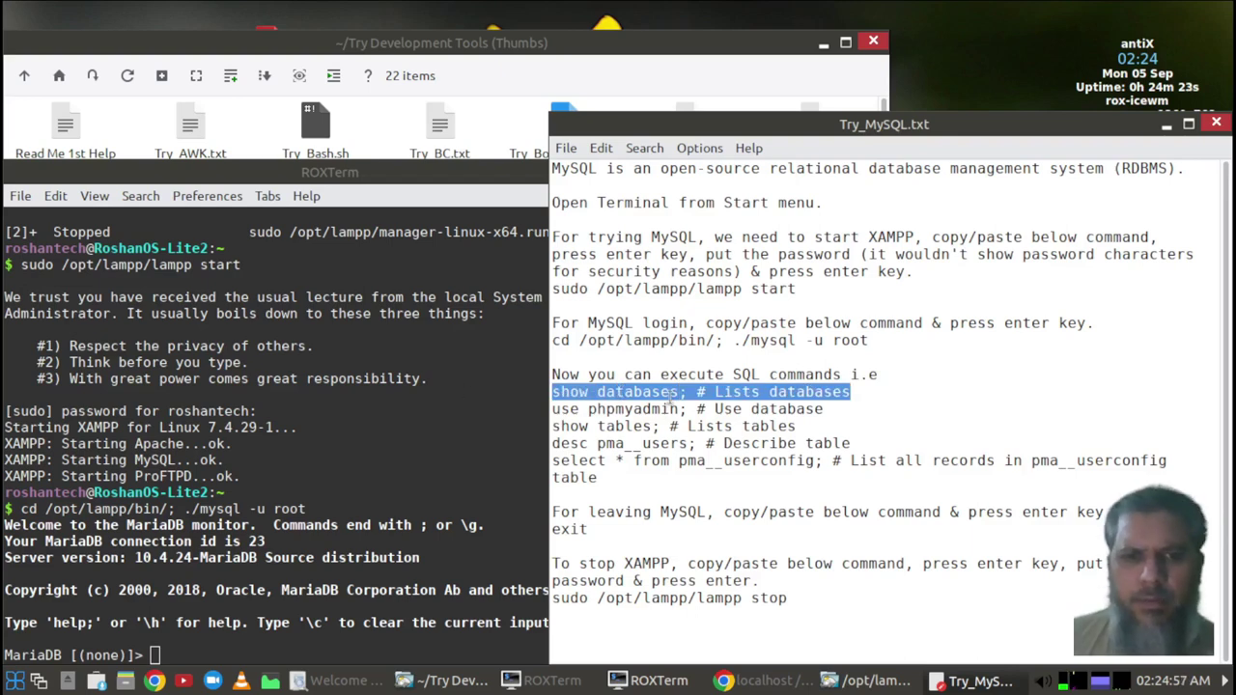
pyautogui.rightClick(734, 391)
pyautogui.click(787, 430)
pyautogui.click(201, 655)
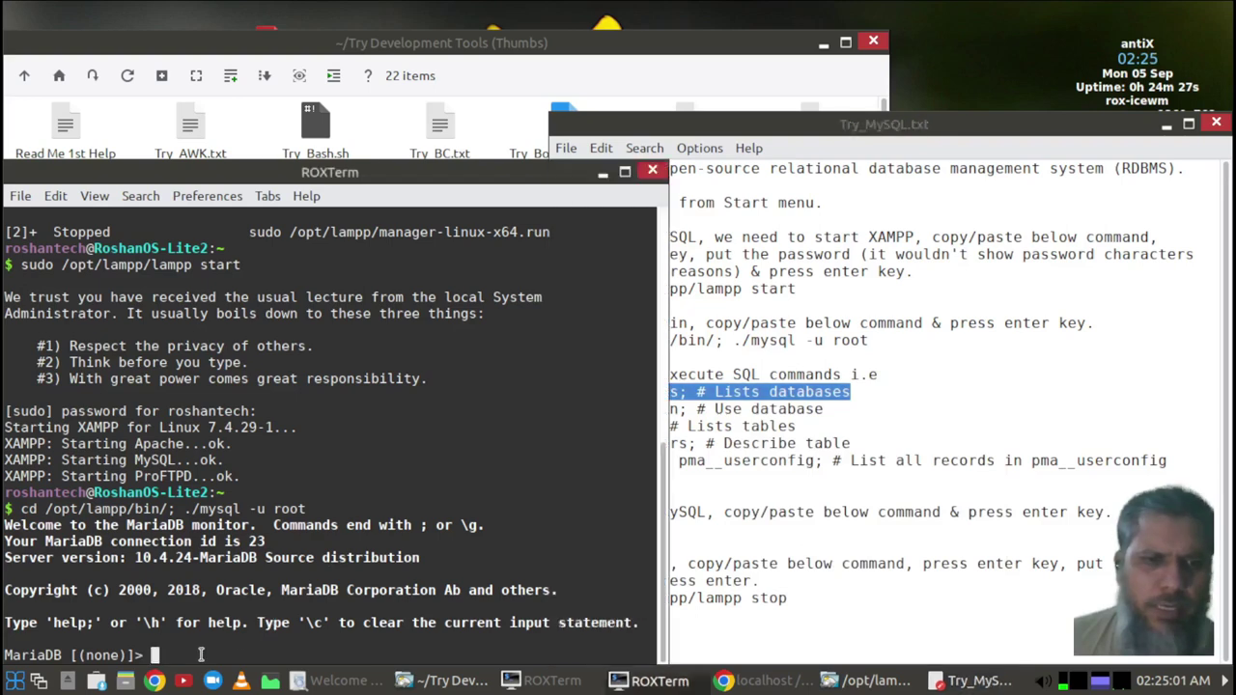
pyautogui.rightClick(202, 655)
pyautogui.click(231, 499)
pyautogui.press('Return')
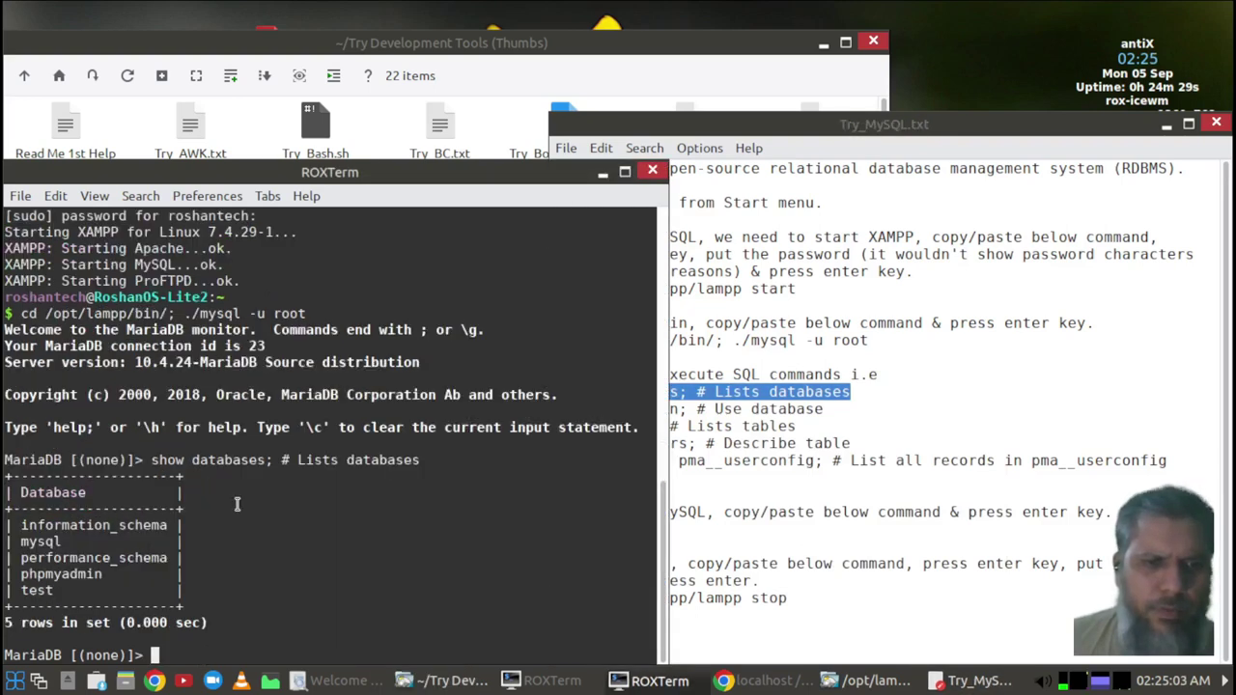
# Highlight the use phpmyadmin, show tables and desc pma__users commands in Try_MySQL.txt to review the sample SQL.
pyautogui.click(819, 501)
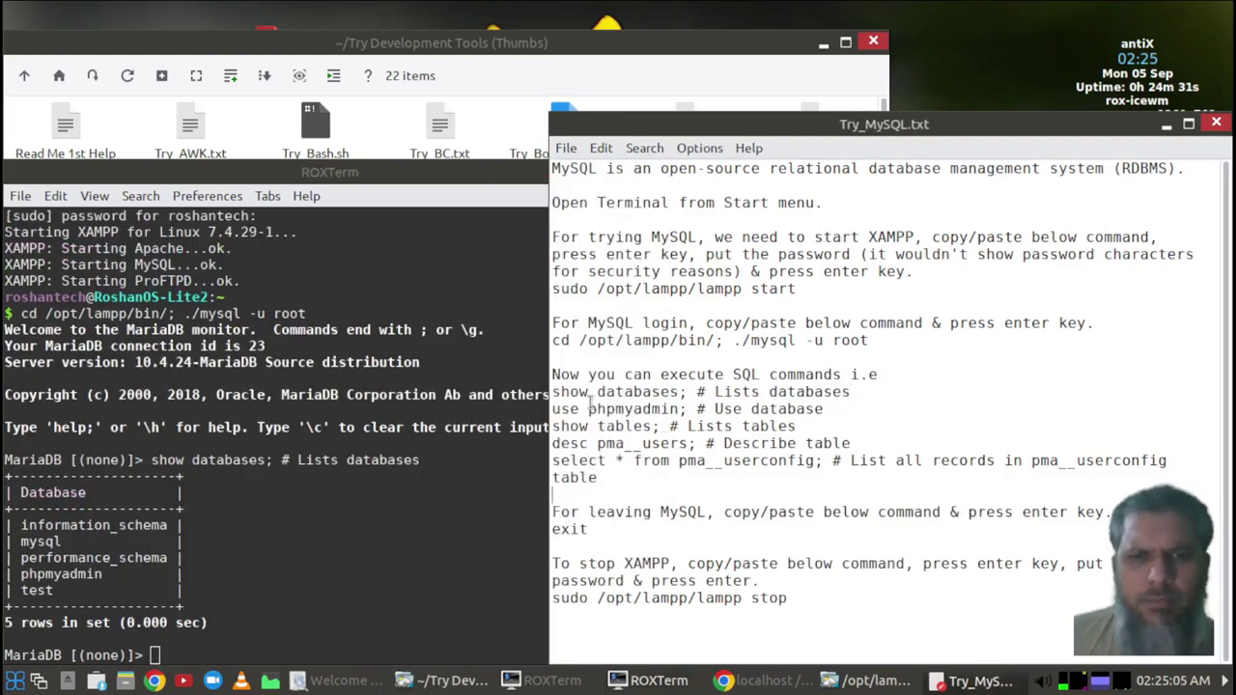
pyautogui.moveTo(570, 408); pyautogui.dragTo(657, 410)
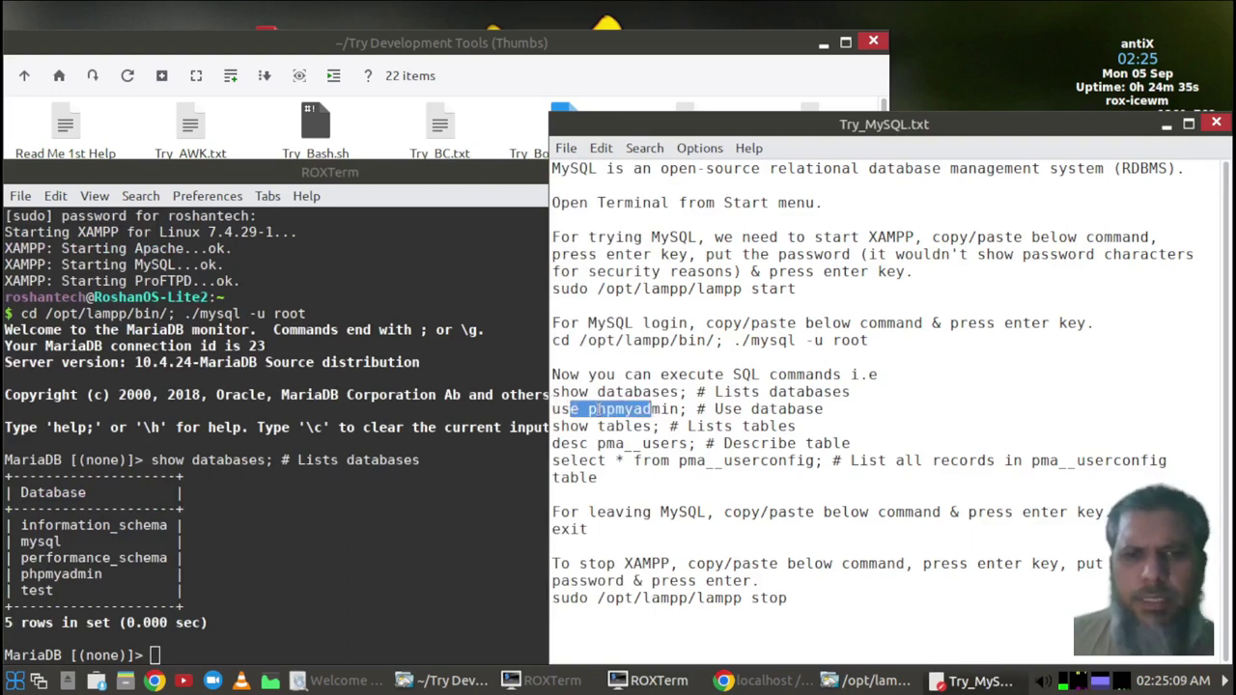
pyautogui.moveTo(569, 426); pyautogui.dragTo(688, 426)
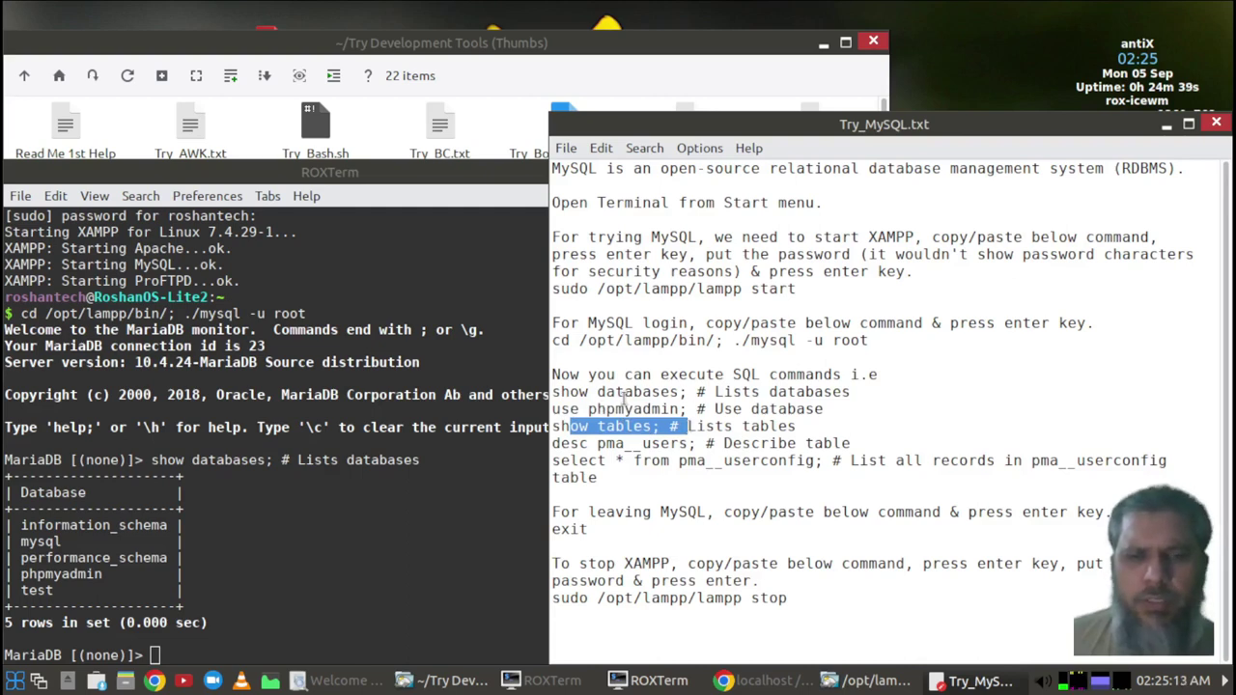
pyautogui.moveTo(569, 443); pyautogui.dragTo(664, 443)
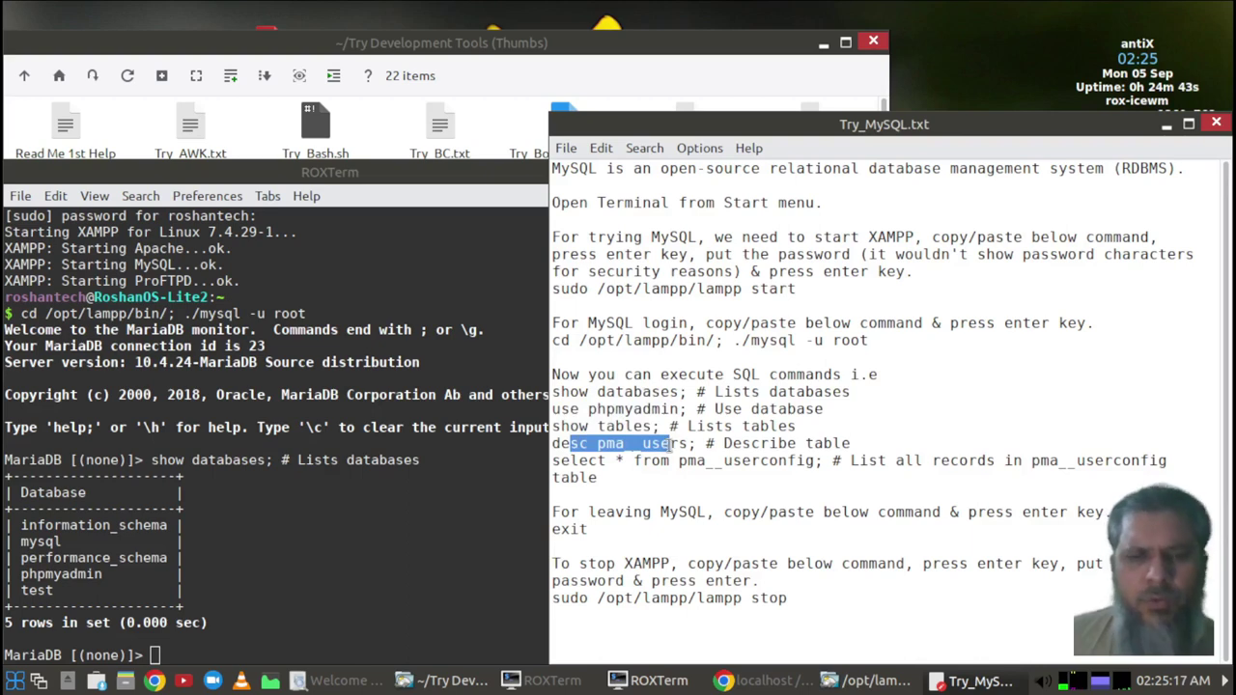
pyautogui.click(605, 459)
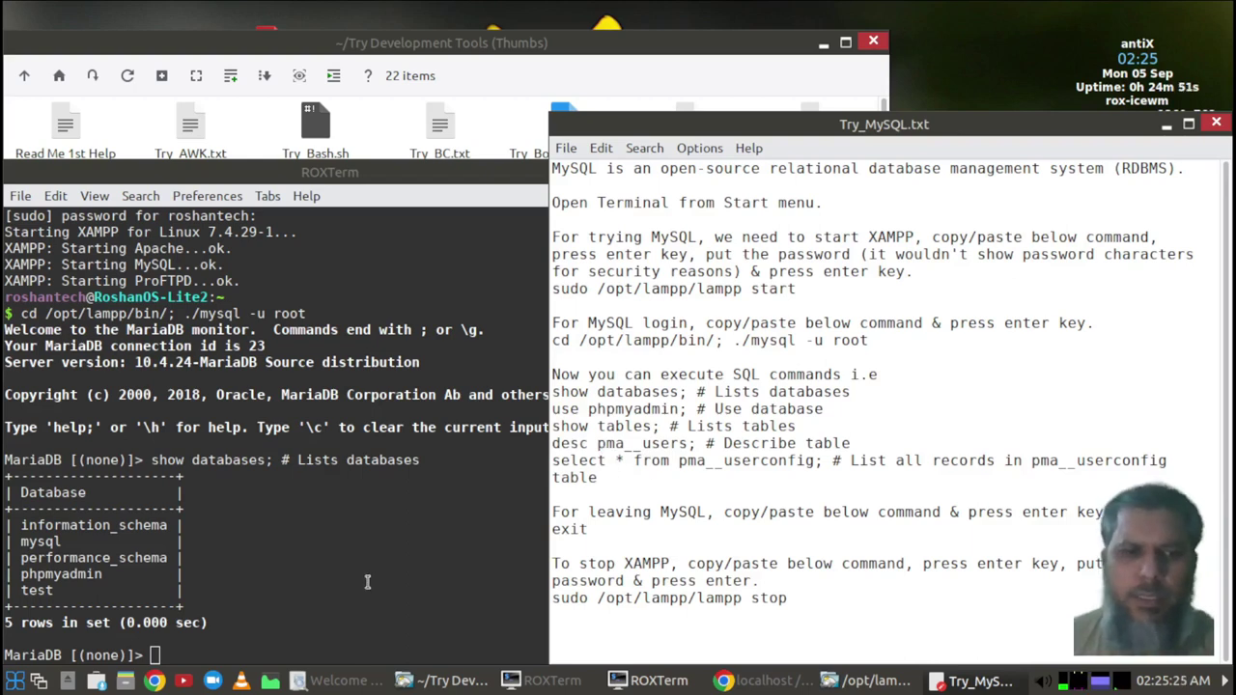
# Leave the MariaDB session in the terminal with the exit command.
pyautogui.click(269, 611)
pyautogui.write('exit')
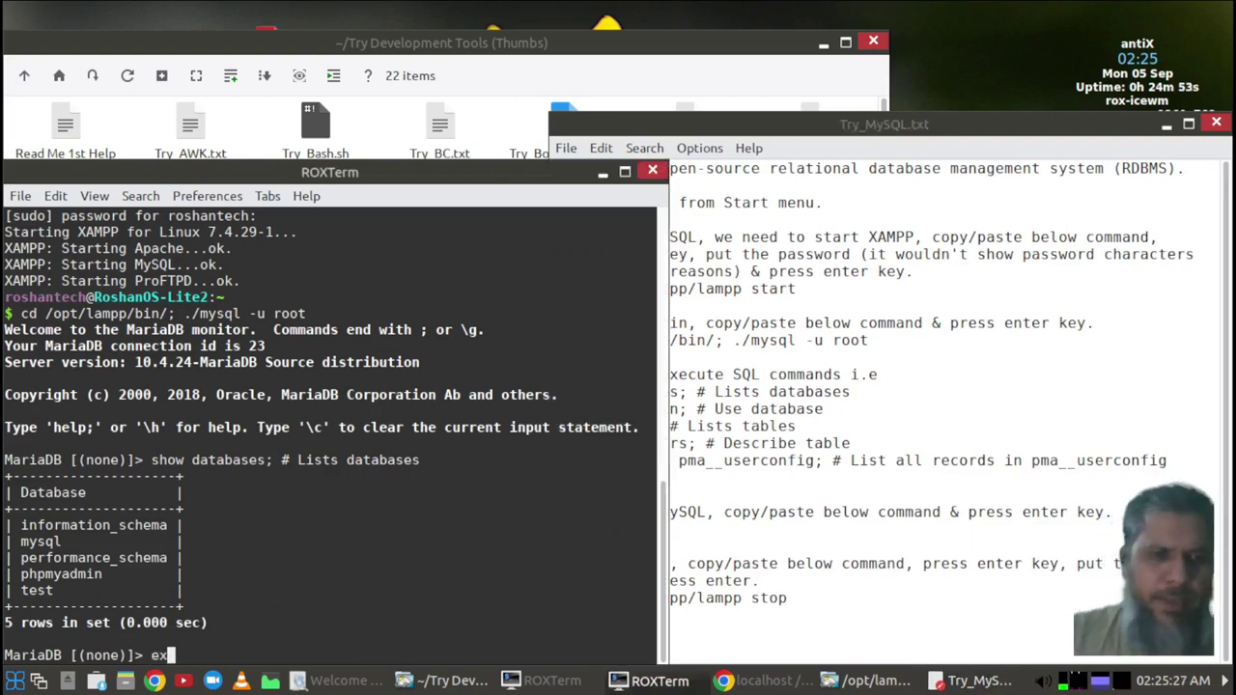
pyautogui.press('Return')
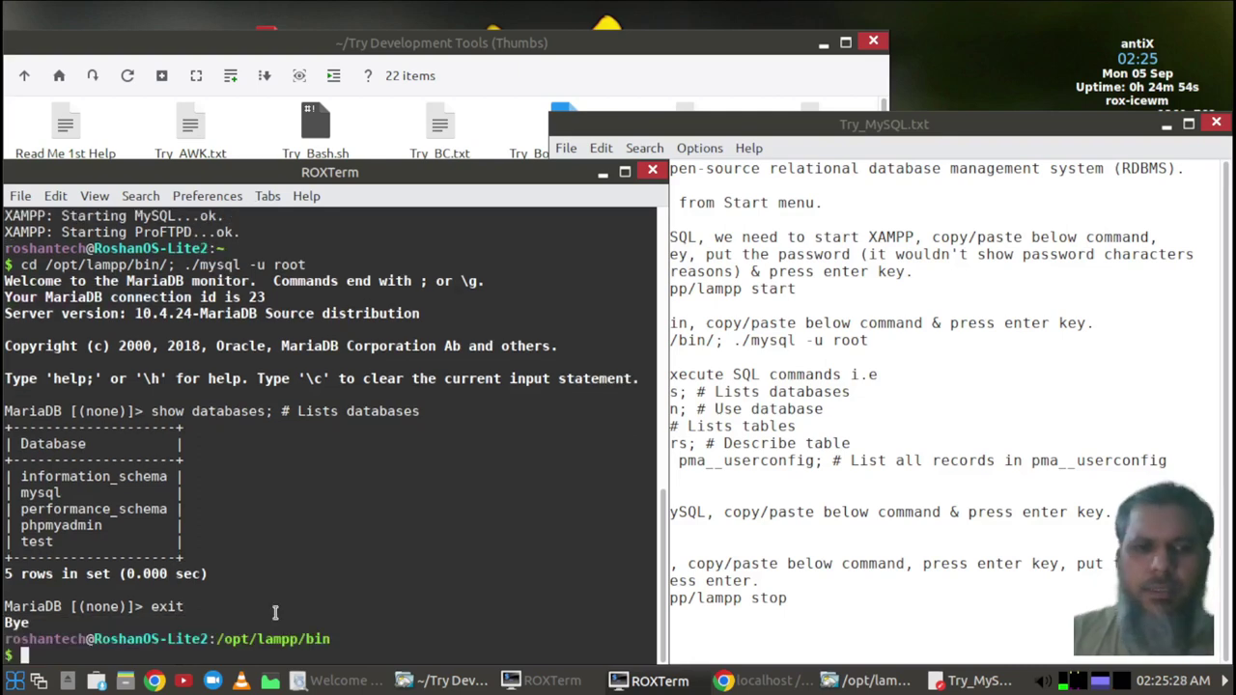
# Close Try_MySQL.txt, the MySQL terminal, the folder containing Test.php, and the Try Development Tools folder.
pyautogui.click(931, 360)
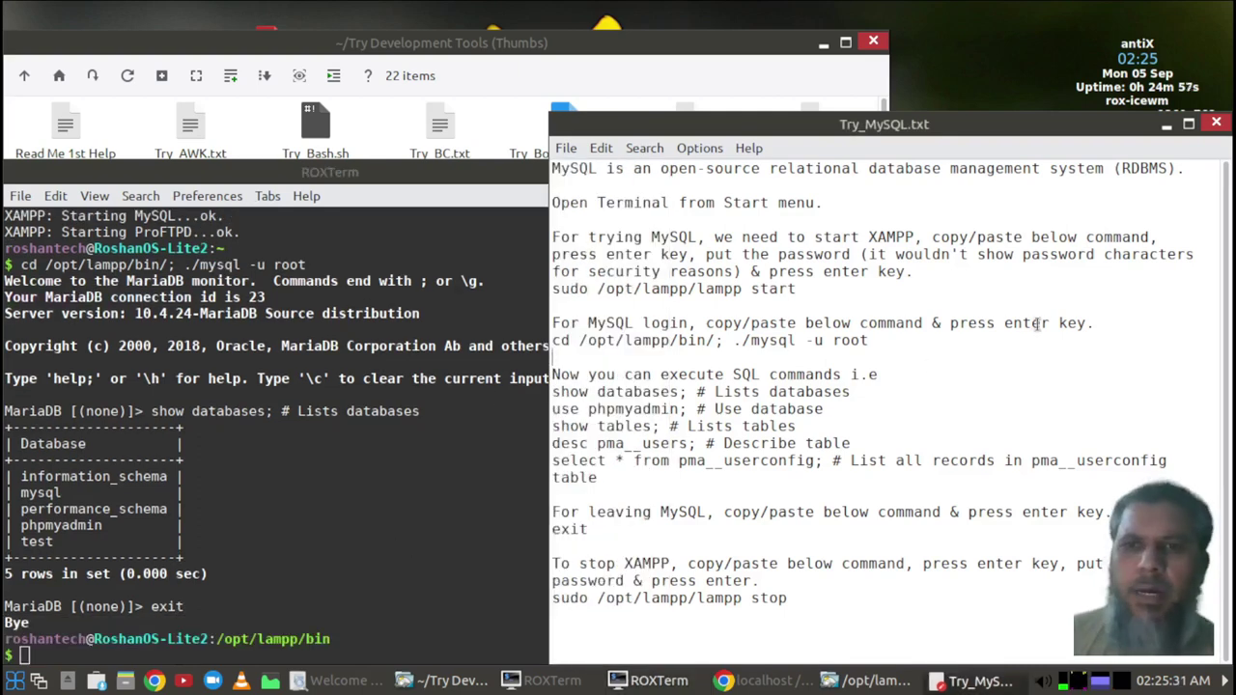
pyautogui.click(1215, 122)
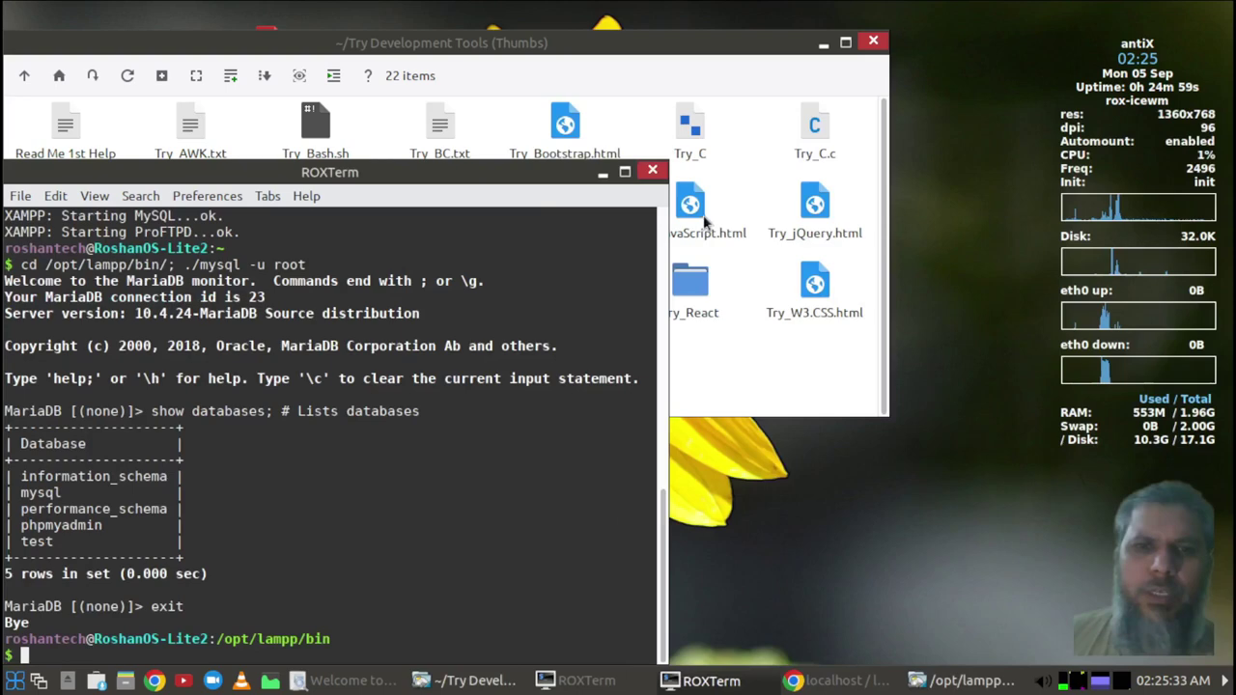
pyautogui.click(652, 172)
pyautogui.click(363, 426)
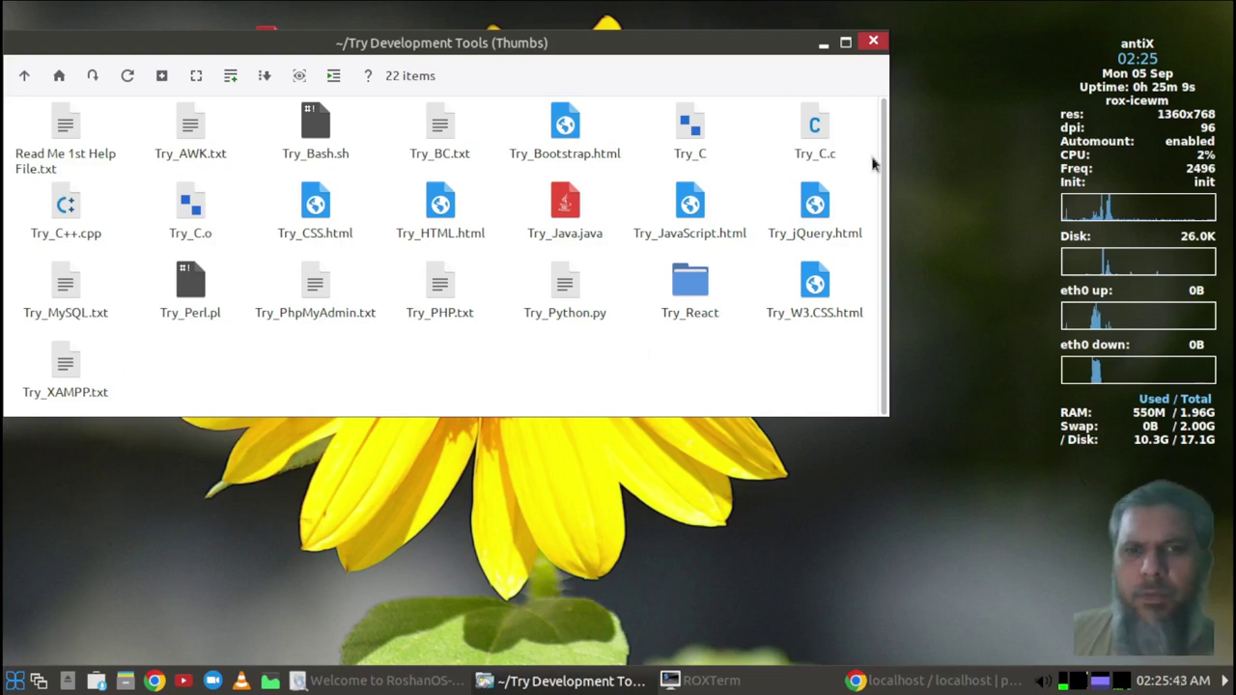
pyautogui.click(873, 42)
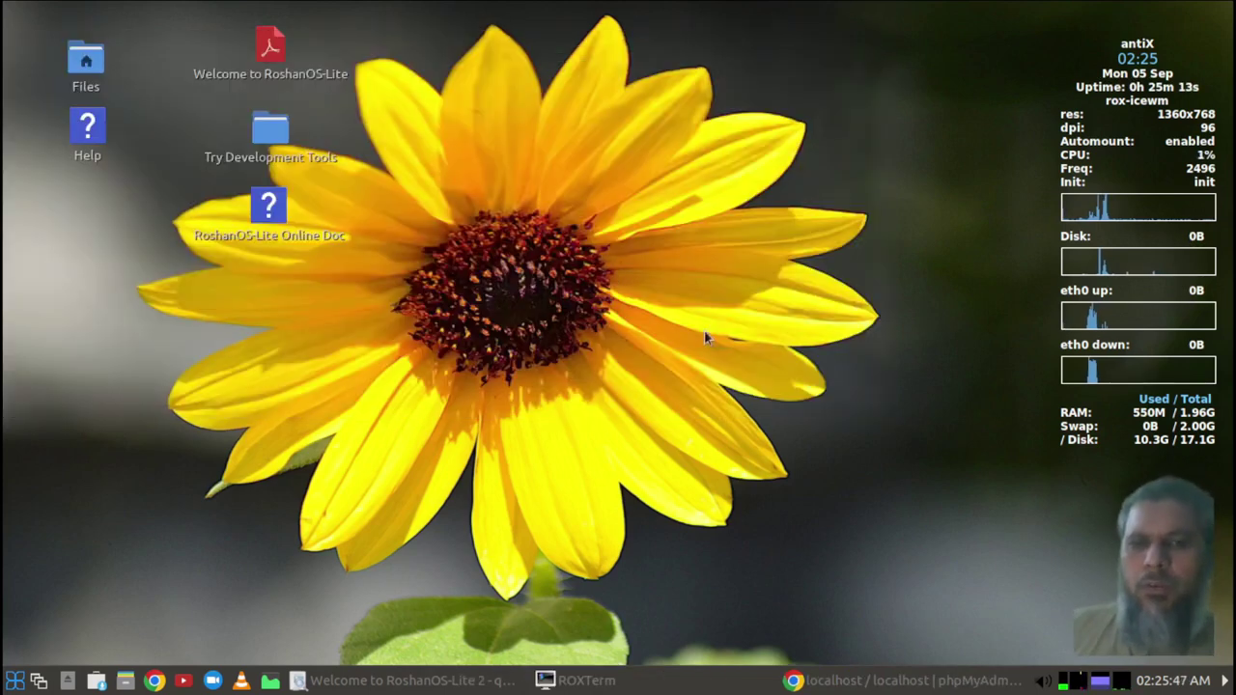
# Reopen the Try Development Tools folder from the desktop for a final look, then close it and the remaining terminal.
pyautogui.doubleClick(265, 133)
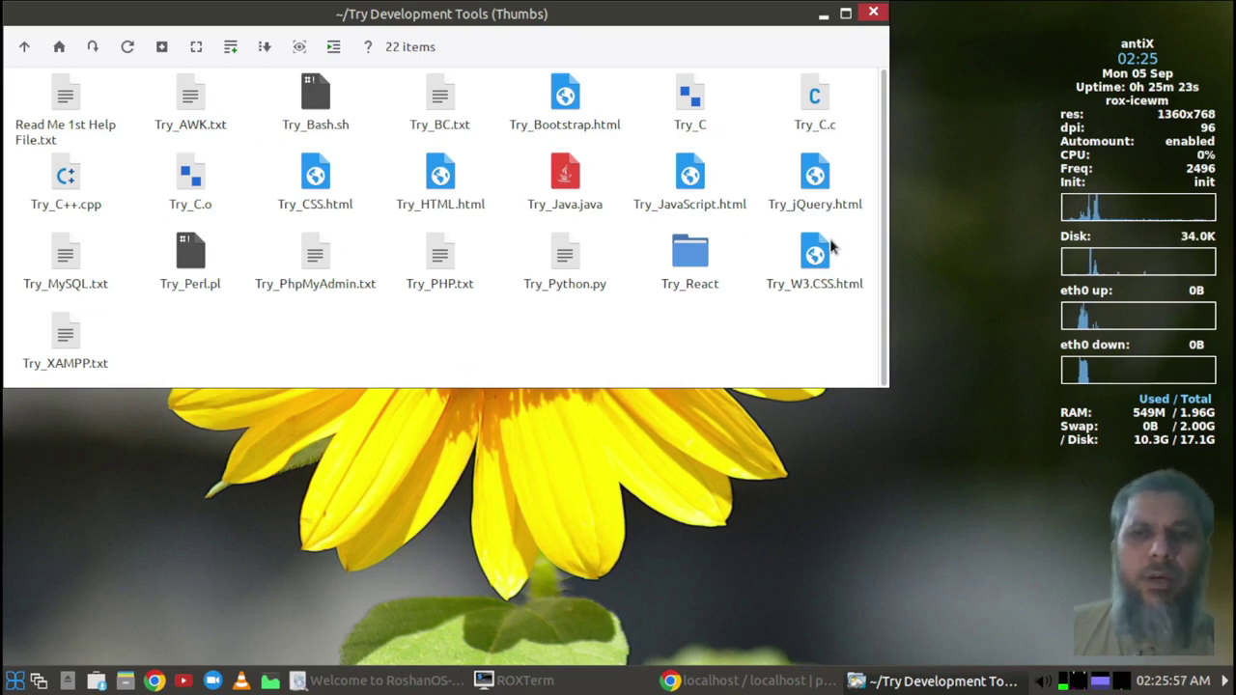
pyautogui.click(873, 13)
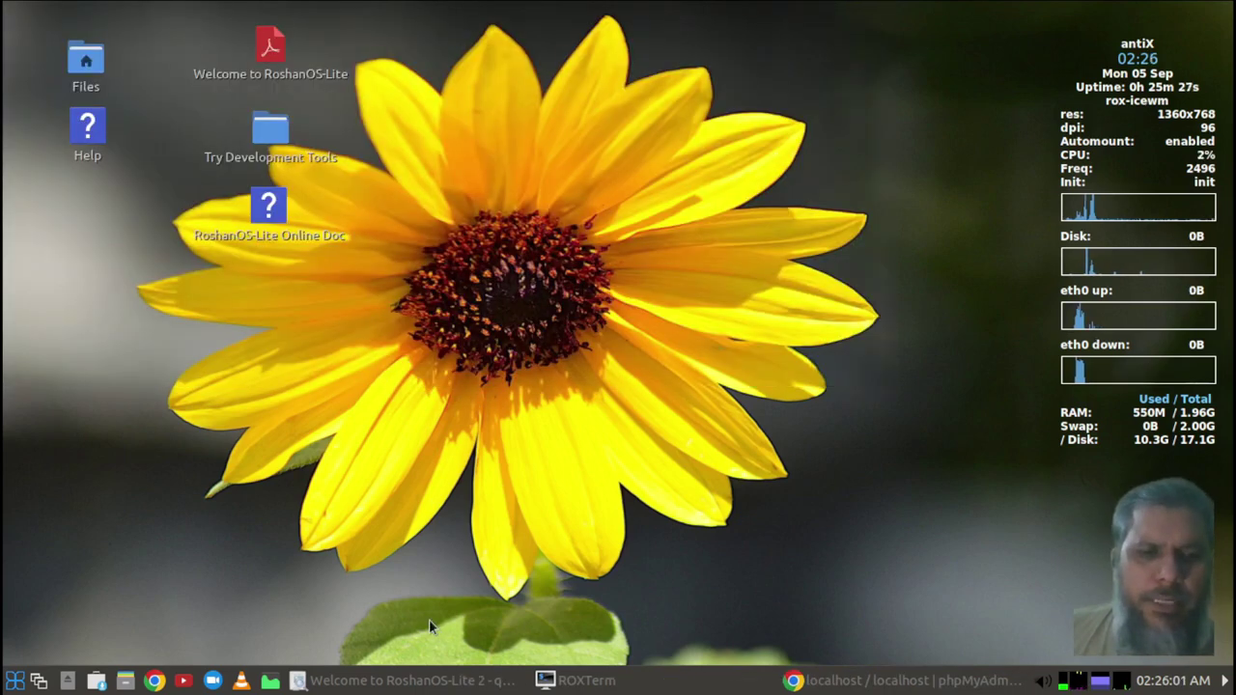
pyautogui.click(606, 681)
pyautogui.click(653, 170)
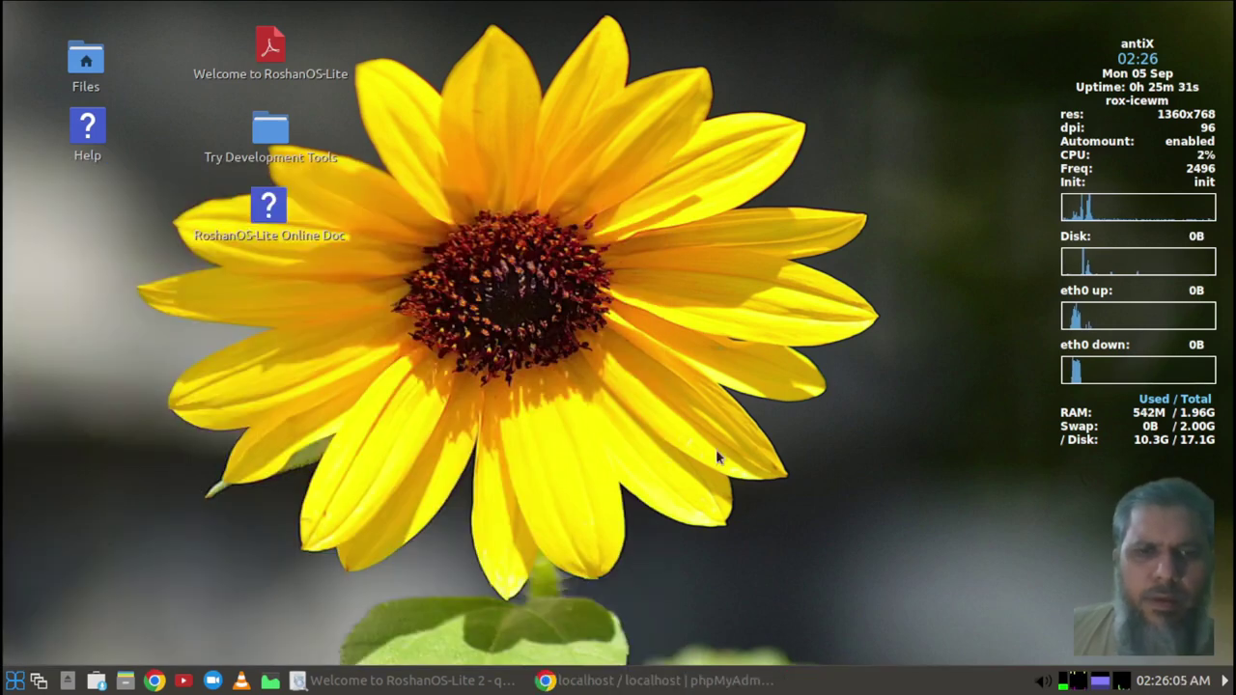
# Collapse the taskbar, restore it, and inspect the system tray's resource monitors and volume indicator.
pyautogui.click(1224, 684)
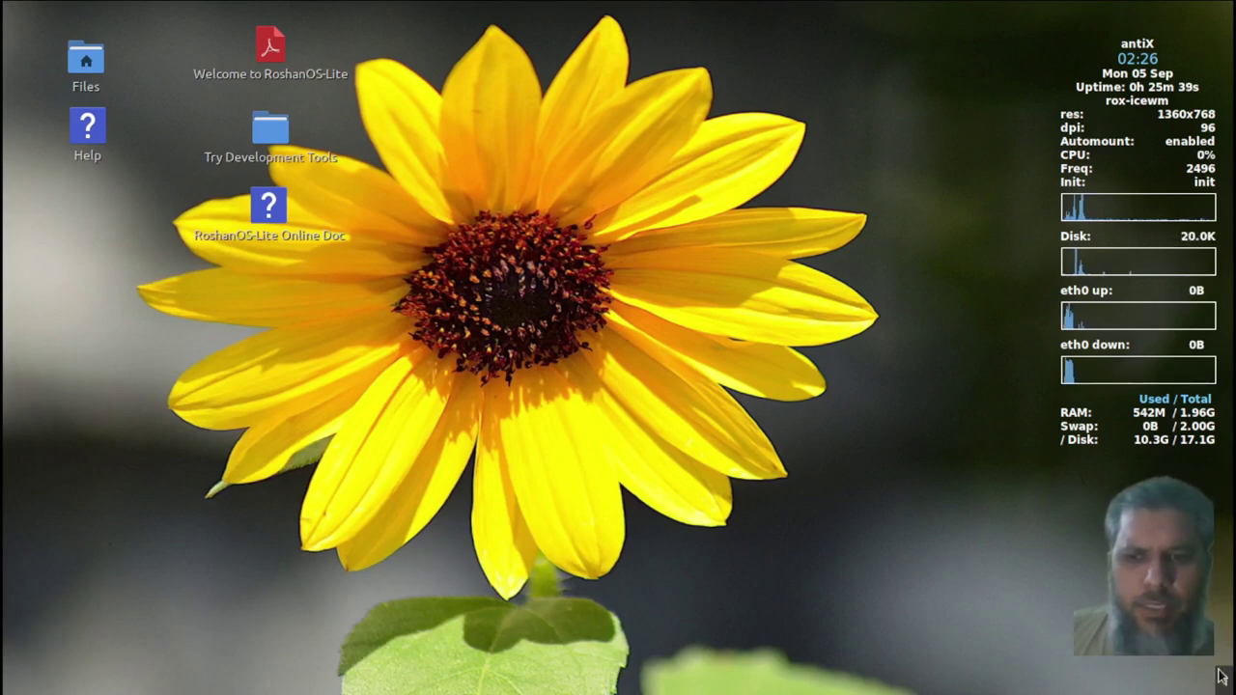
pyautogui.moveTo(1219, 680)
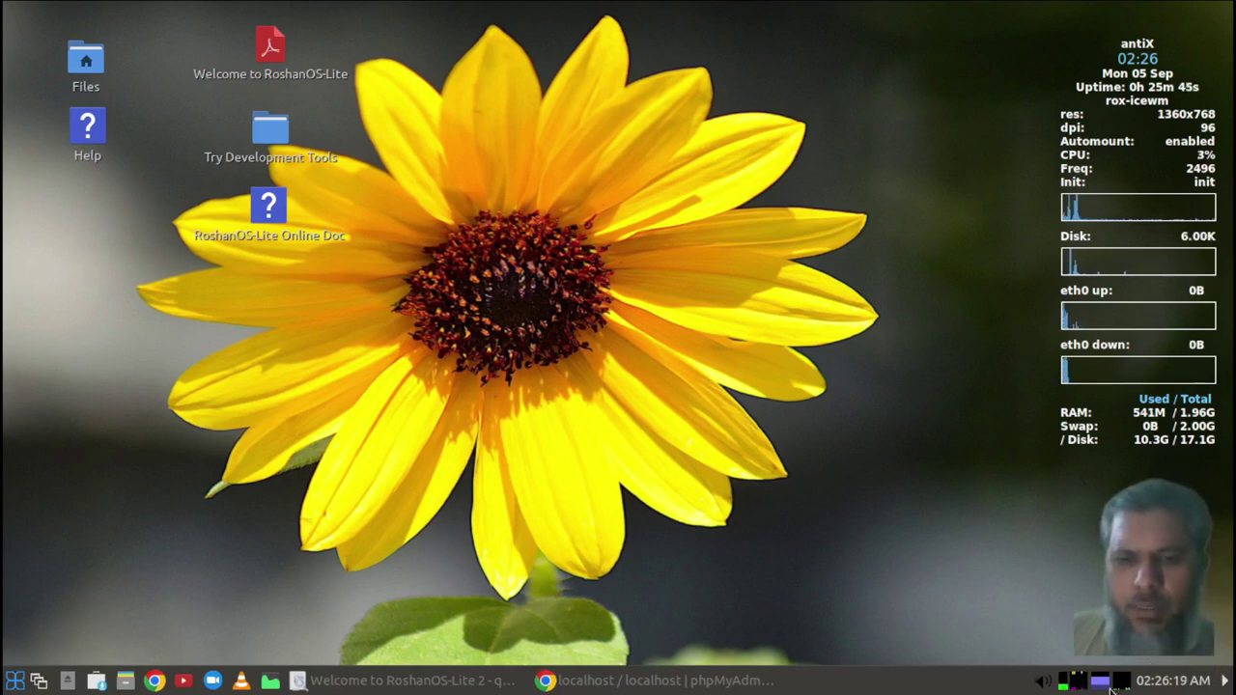
pyautogui.moveTo(1122, 684)
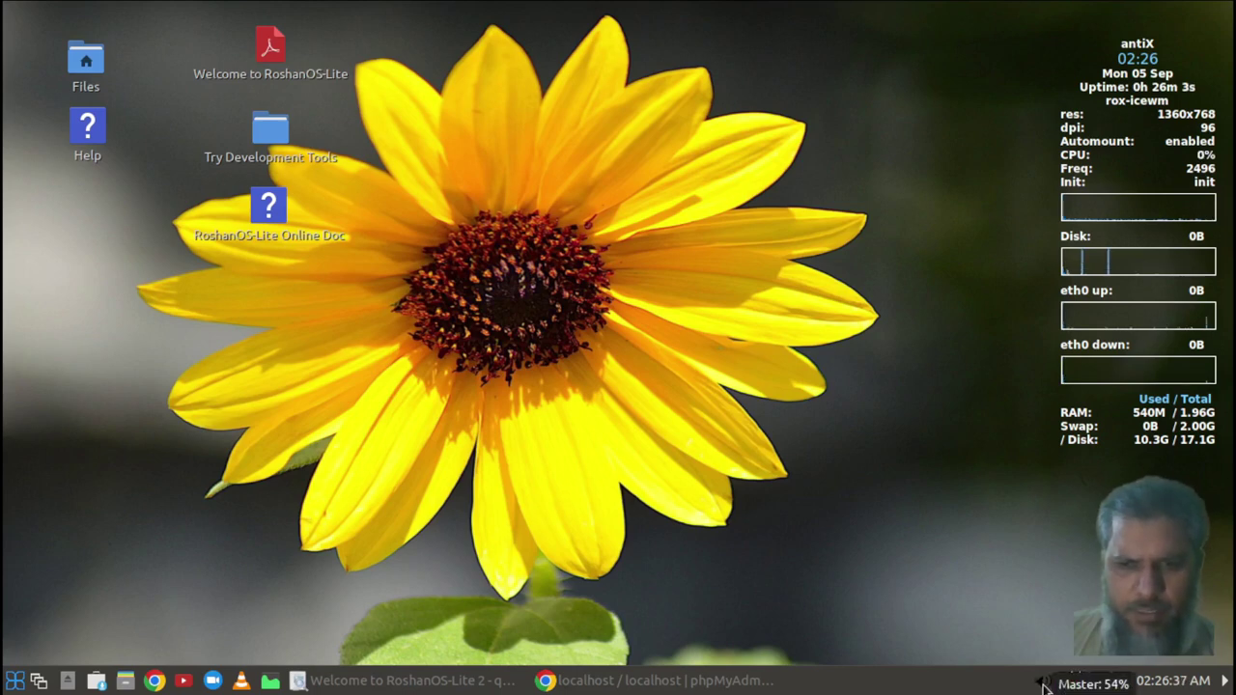
# Open Task Manager, move its window to the middle of the desktop to view CPU and memory usage, and close it.
pyautogui.click(271, 683)
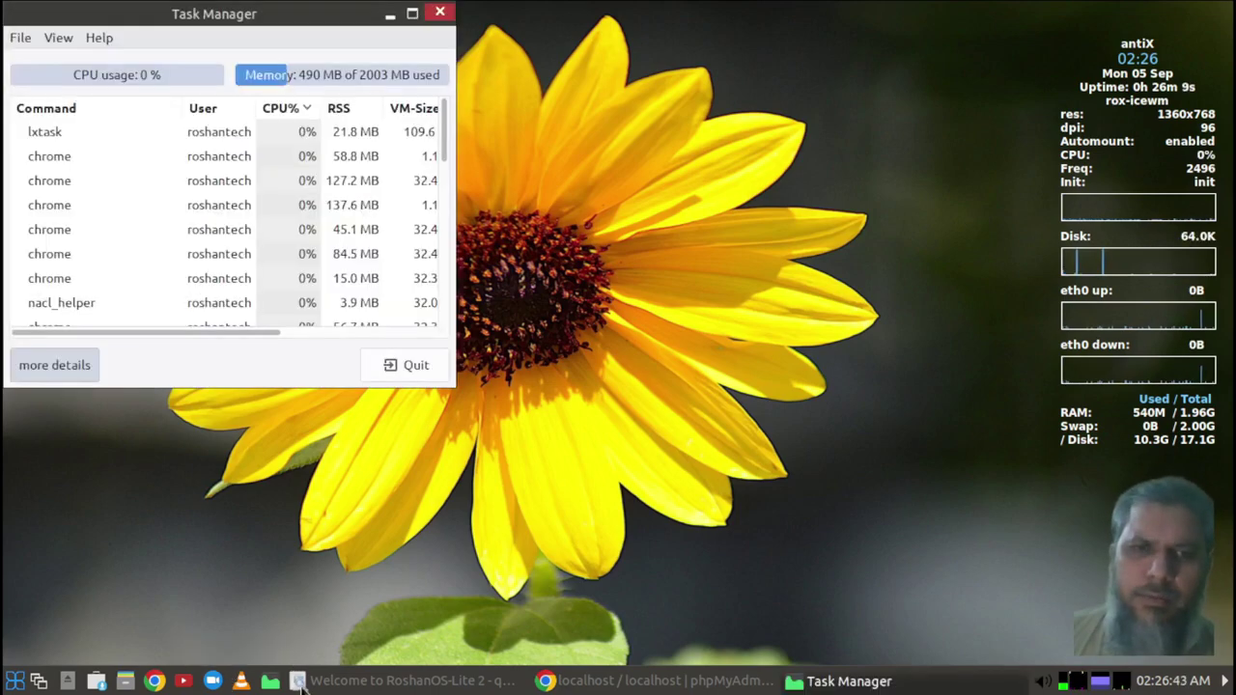
pyautogui.moveTo(227, 11); pyautogui.dragTo(615, 131)
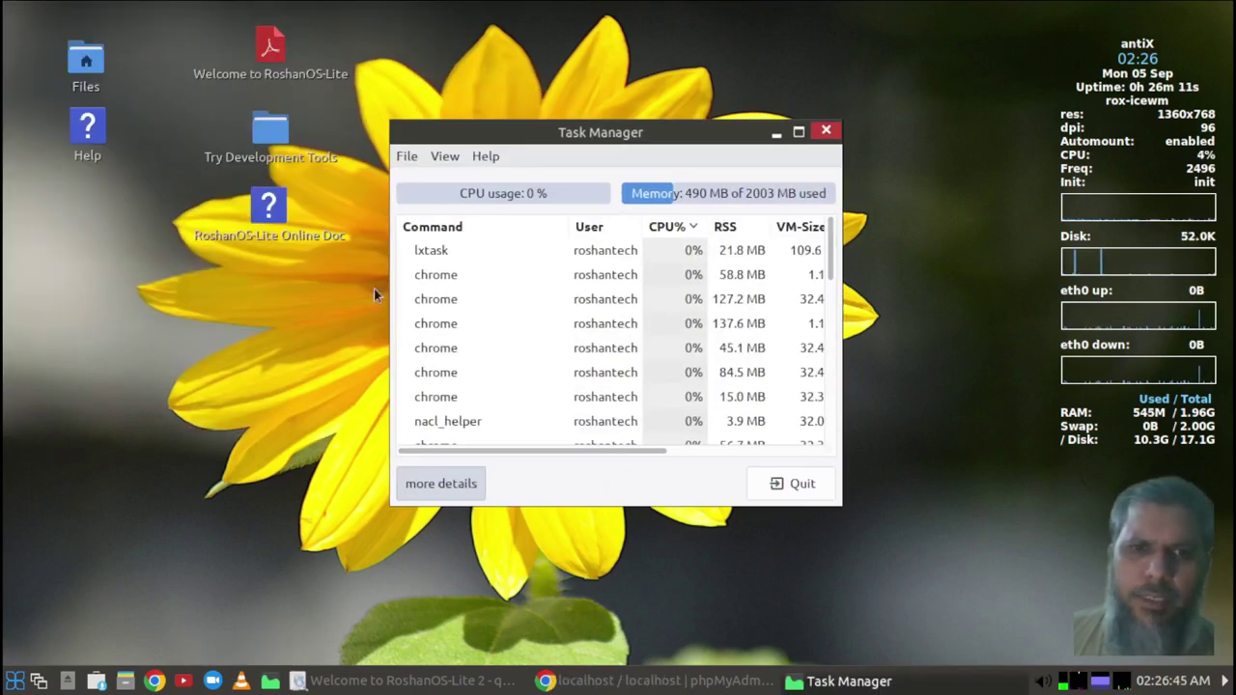
pyautogui.click(827, 132)
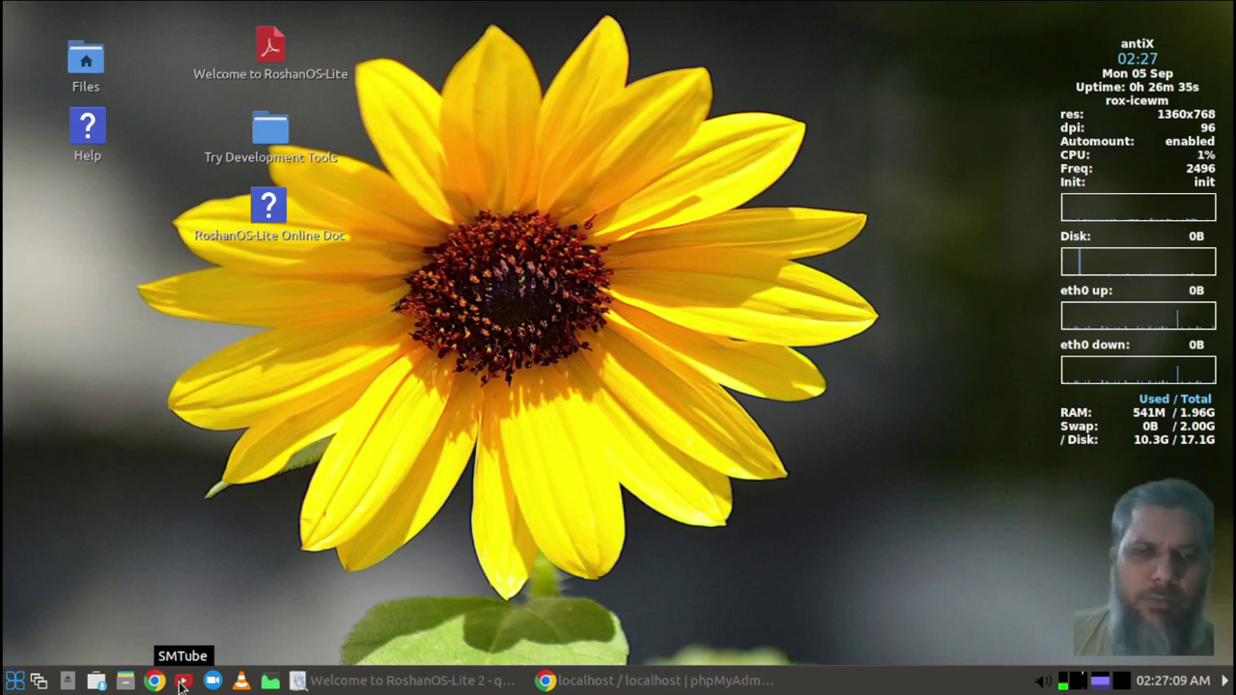
# Open the Package Installer and expand the Browser category to view the available web browsers.
pyautogui.click(94, 682)
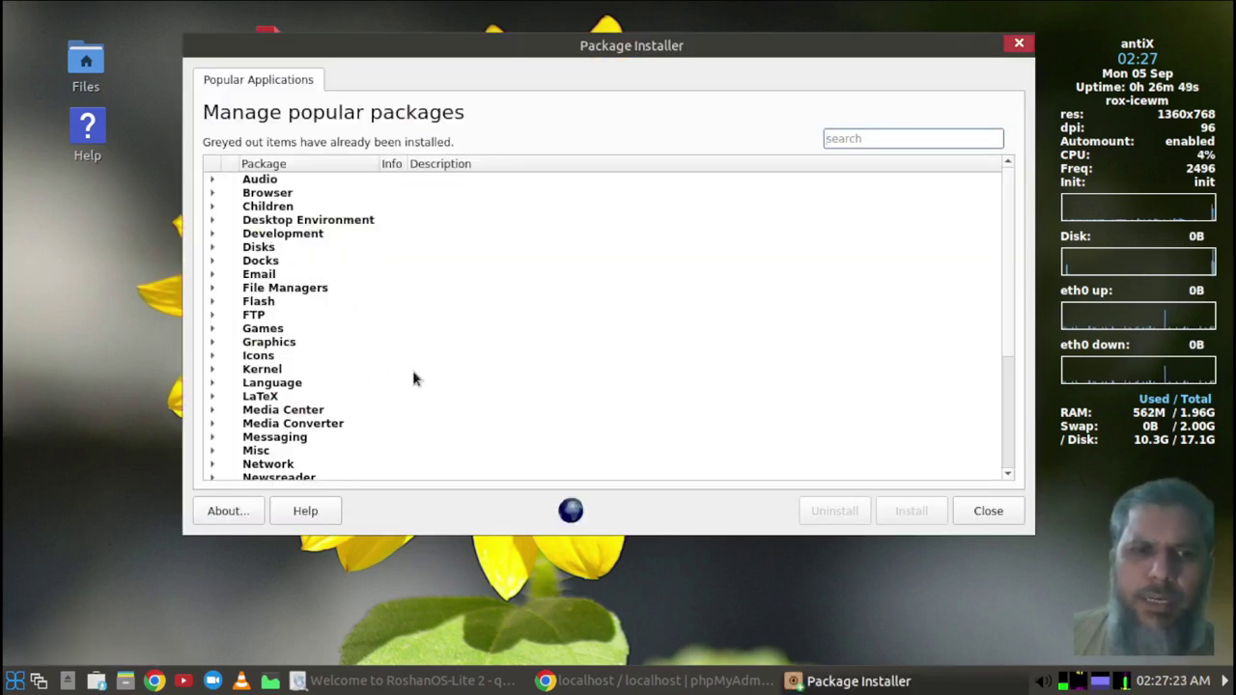
pyautogui.click(212, 195)
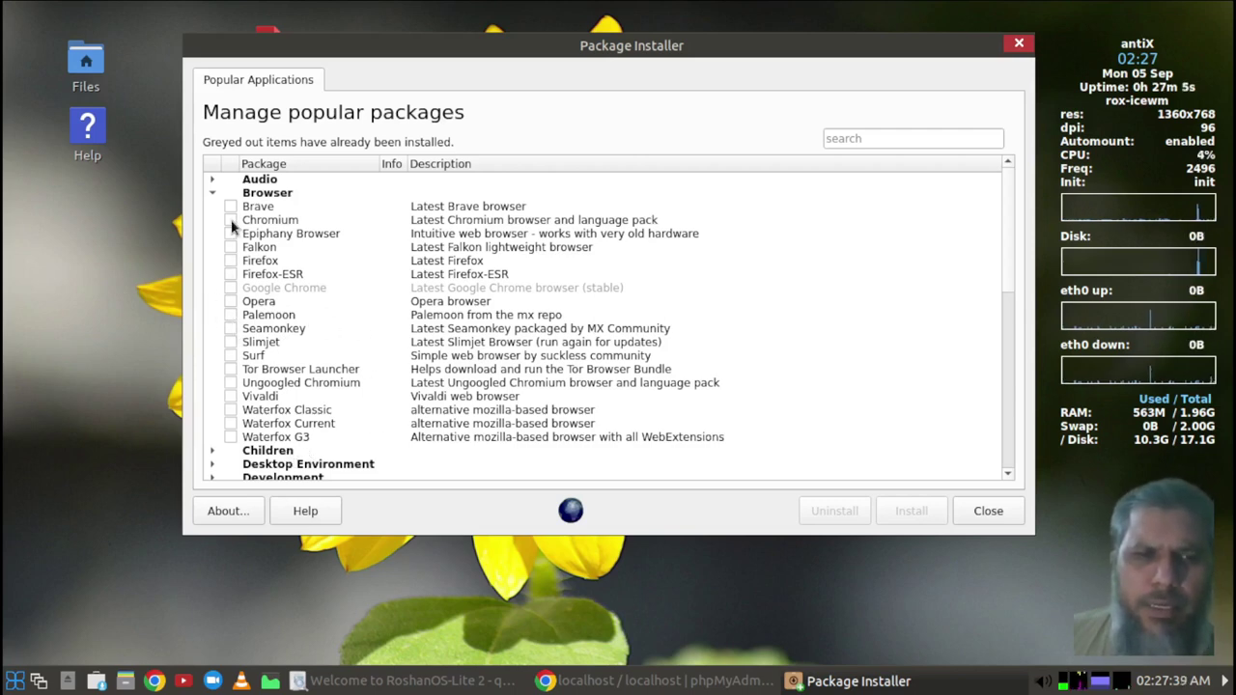
# Expand the Children, Disks and Desktop Environment categories to view their packages, marking the Primary package under Children.
pyautogui.scroll(-5, 449, 346)
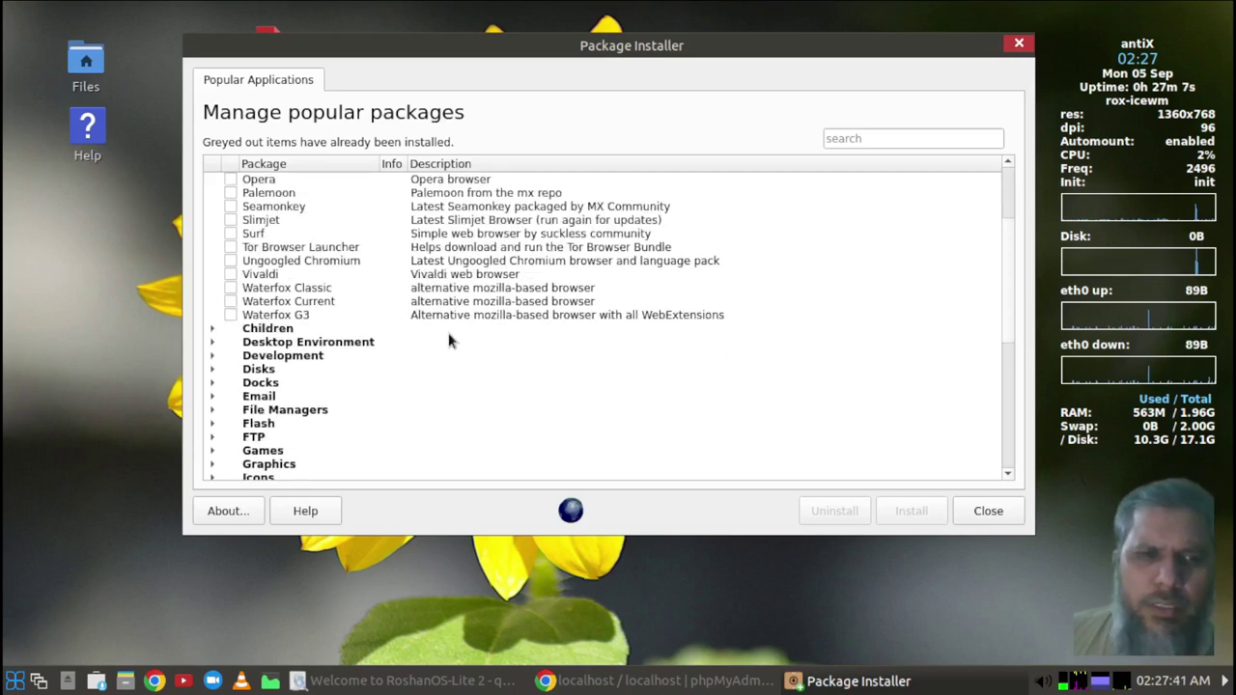
pyautogui.click(212, 249)
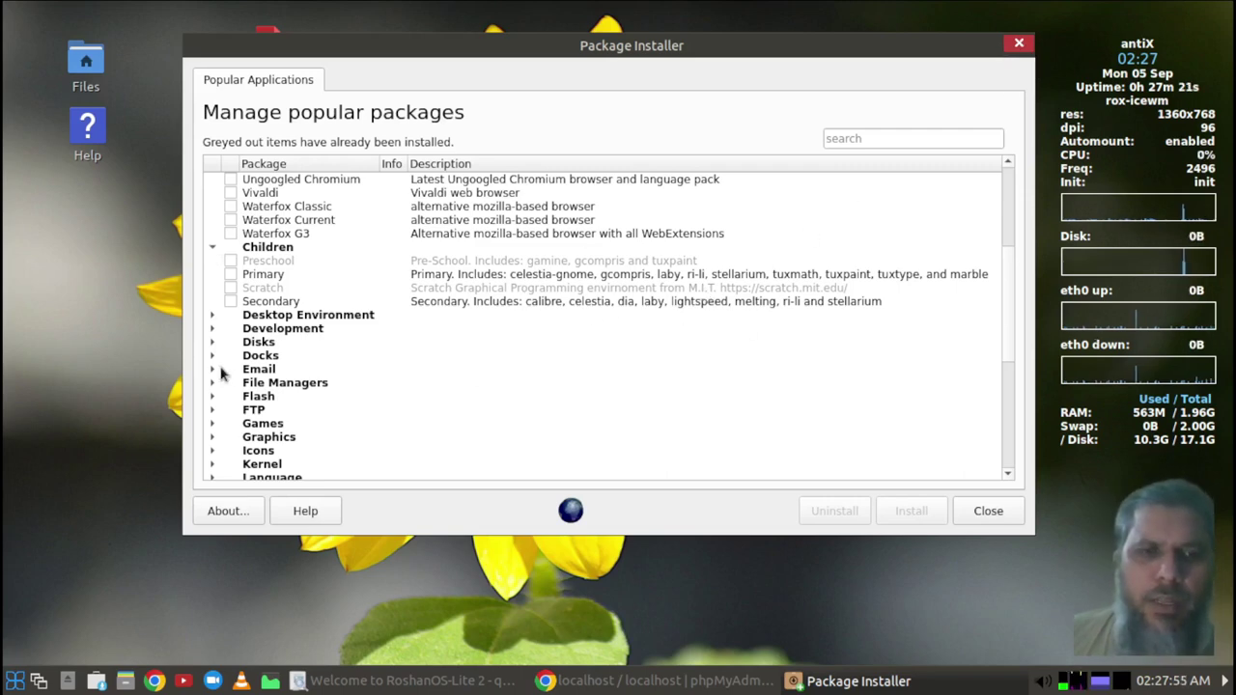
pyautogui.click(231, 276)
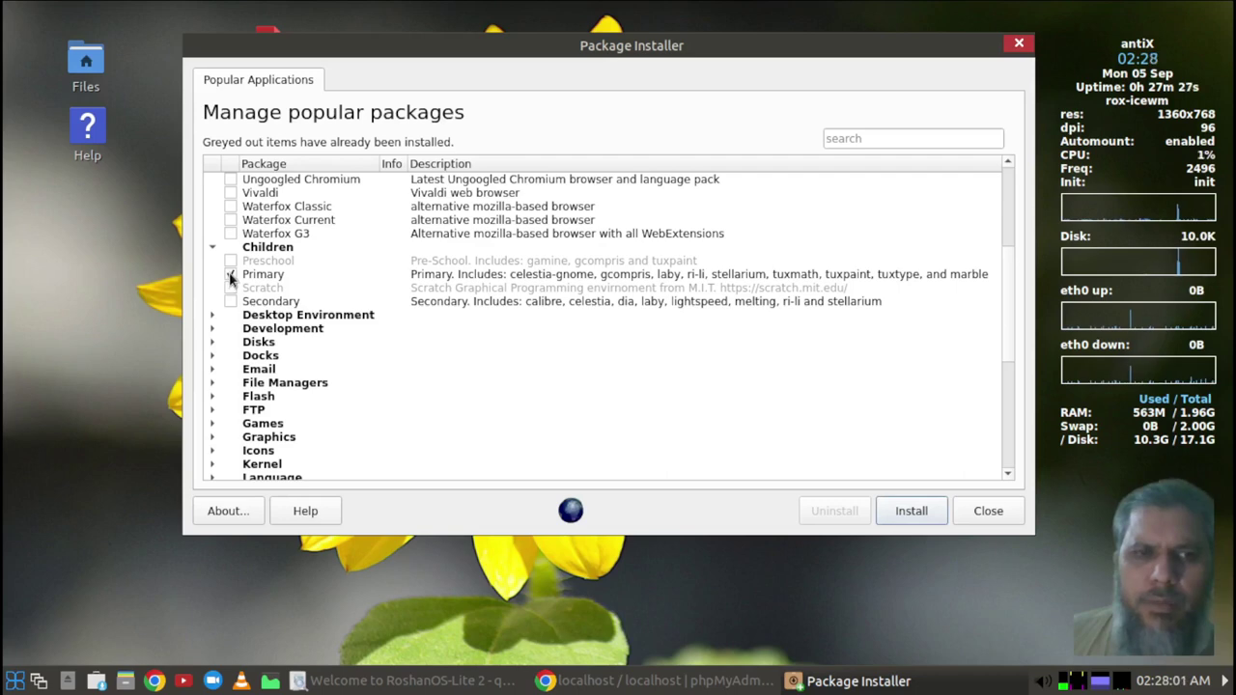
pyautogui.click(213, 344)
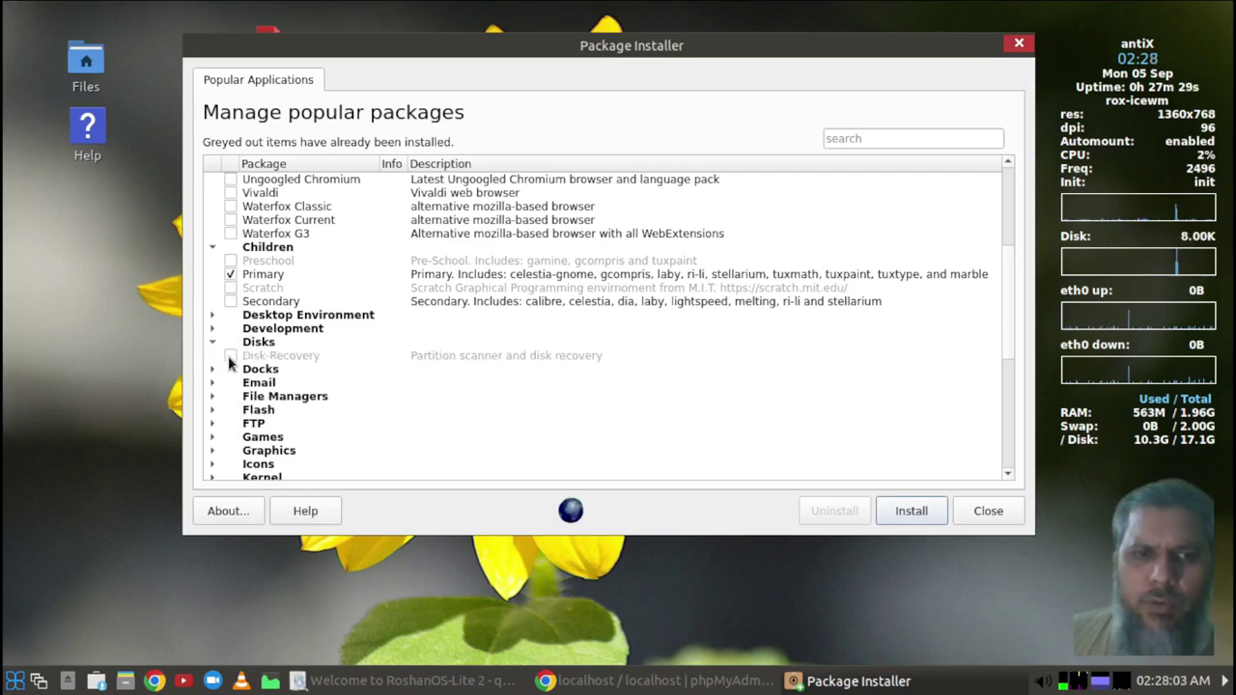
pyautogui.click(211, 316)
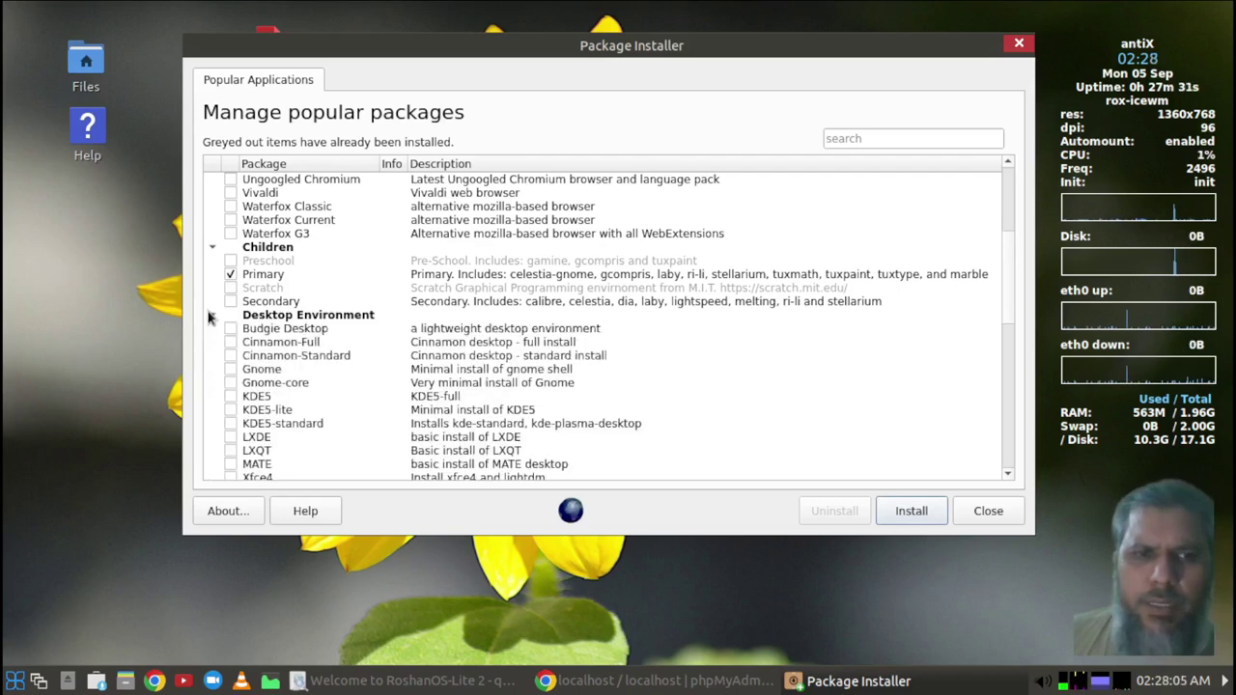
# Try marking Vivaldi for installation and the installed Preschool package for removal, and close the Package Installer without applying anything.
pyautogui.click(230, 193)
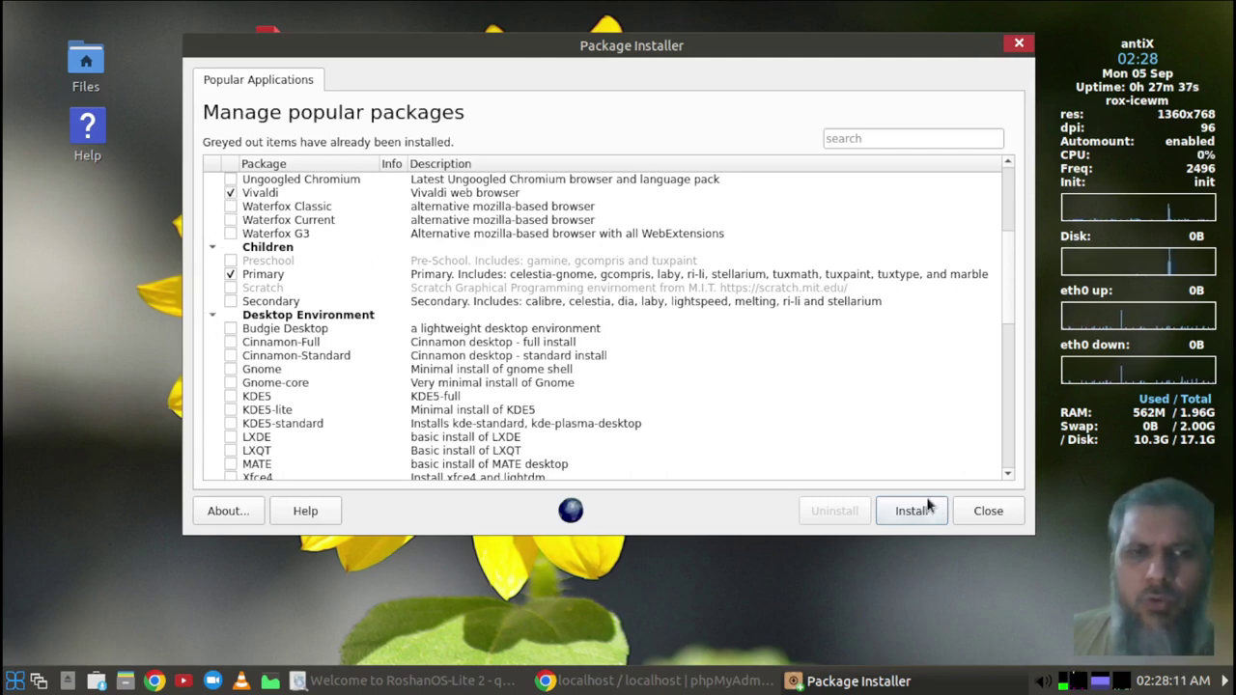
pyautogui.click(231, 193)
pyautogui.click(229, 261)
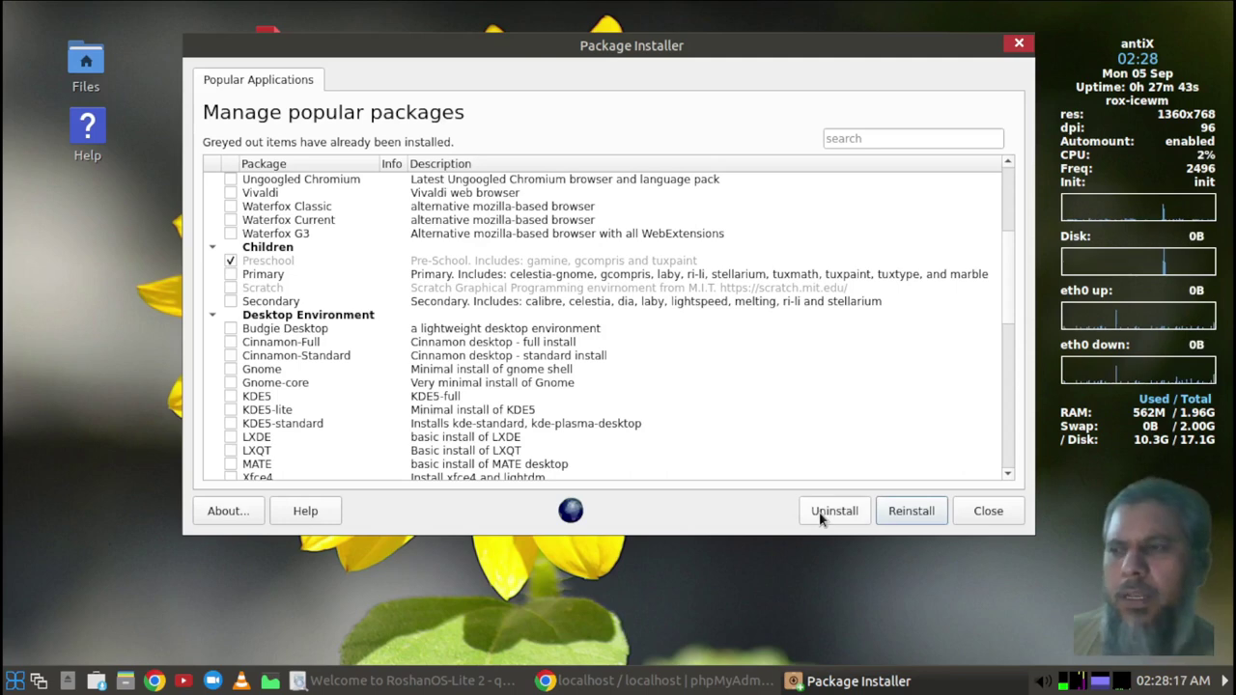
pyautogui.click(999, 509)
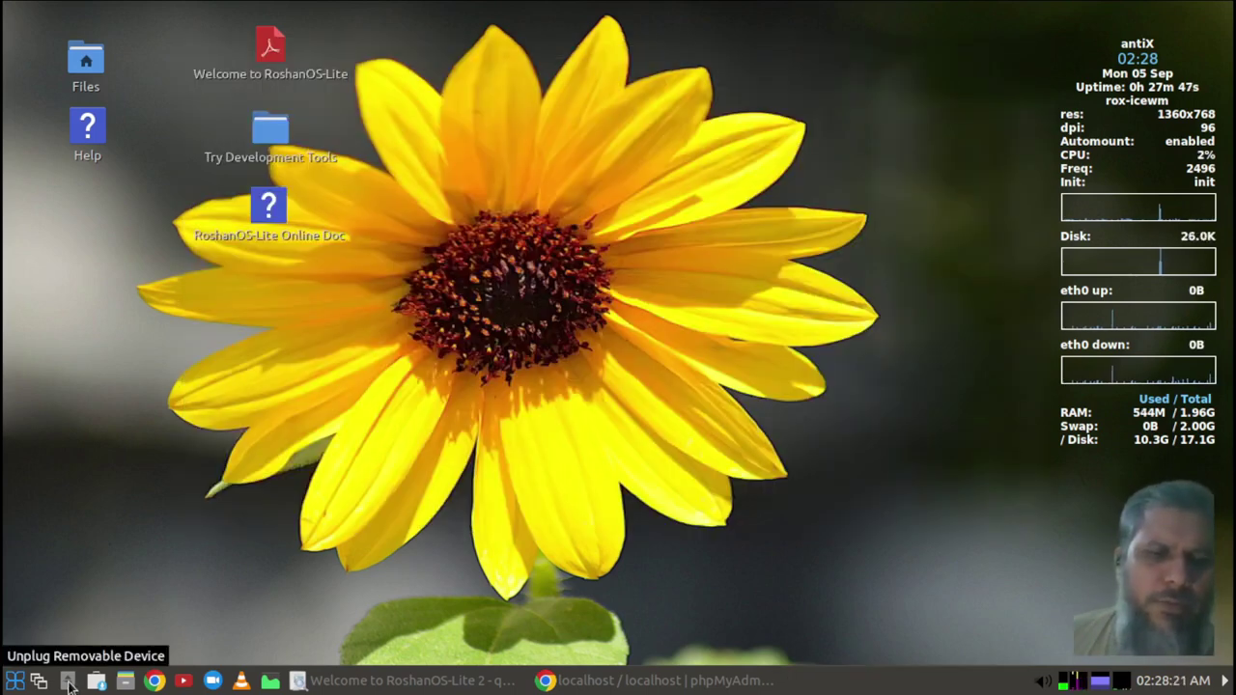
# Switch the desktop theme to windows7.
pyautogui.click(14, 682)
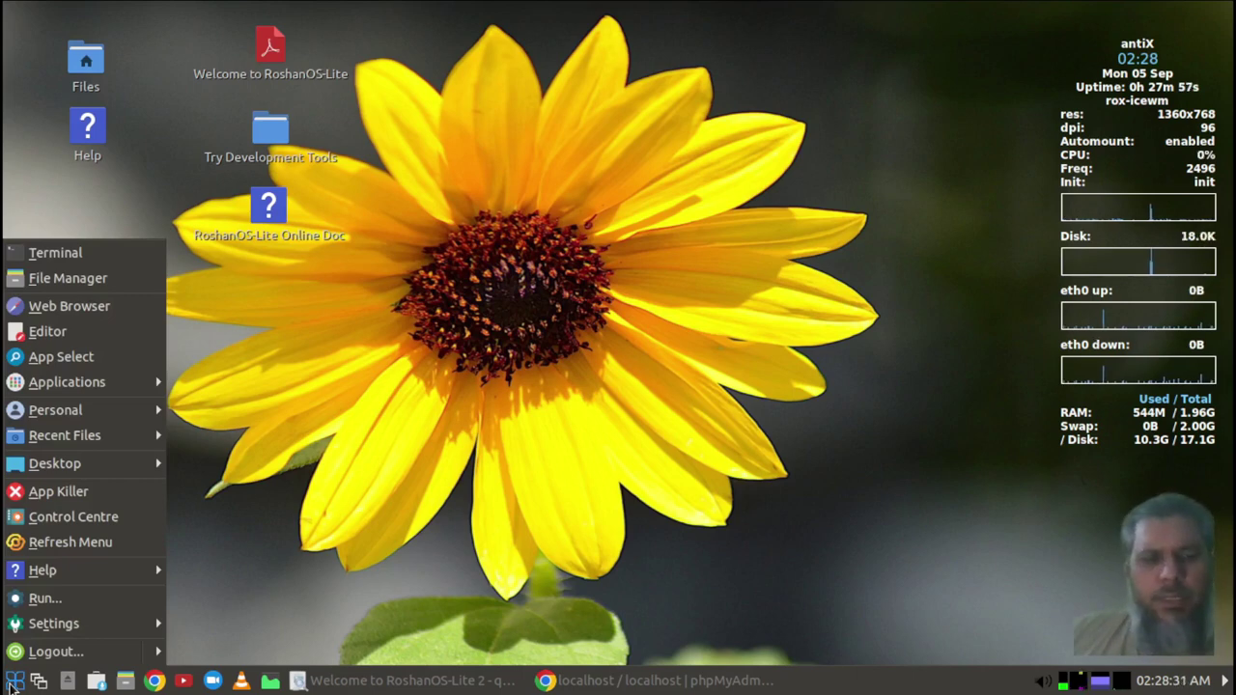
pyautogui.moveTo(52, 628)
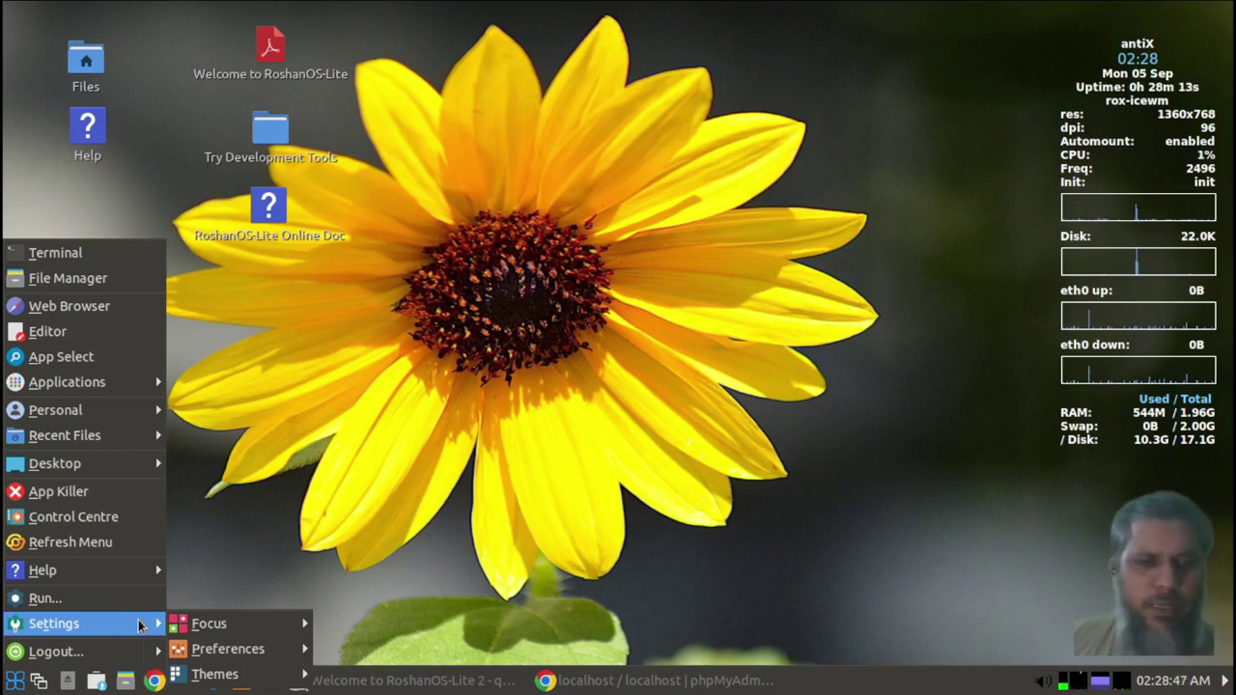
pyautogui.moveTo(223, 665)
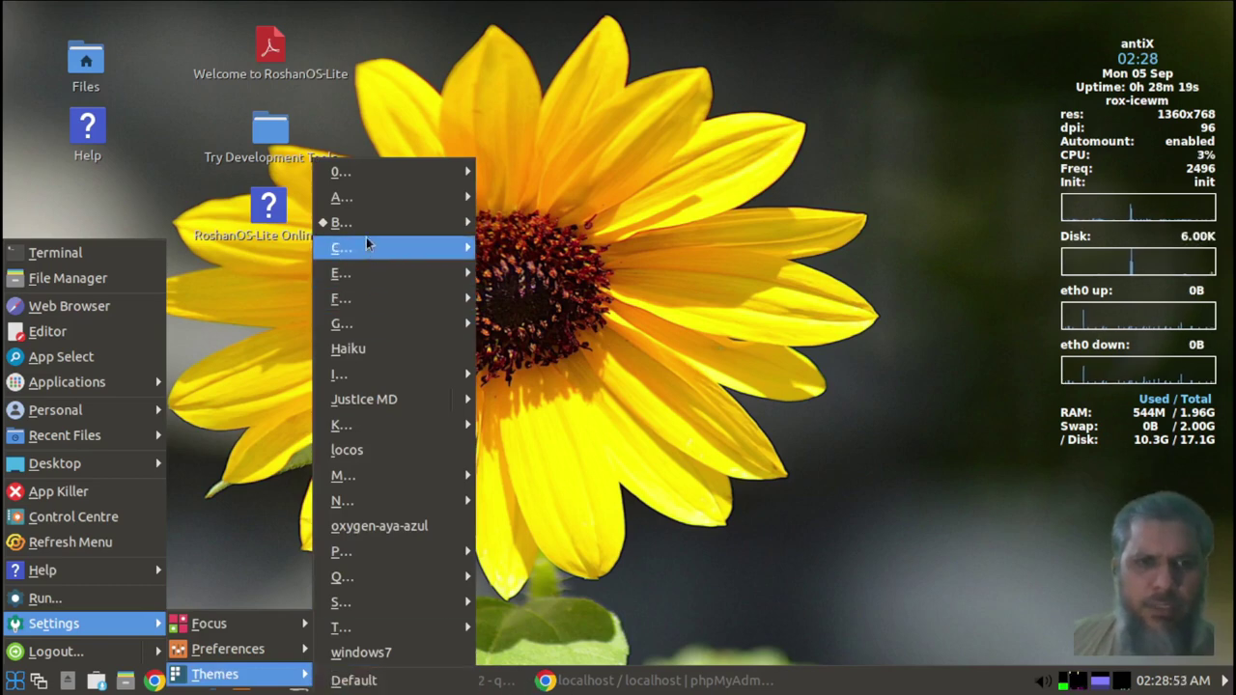
pyautogui.moveTo(362, 227)
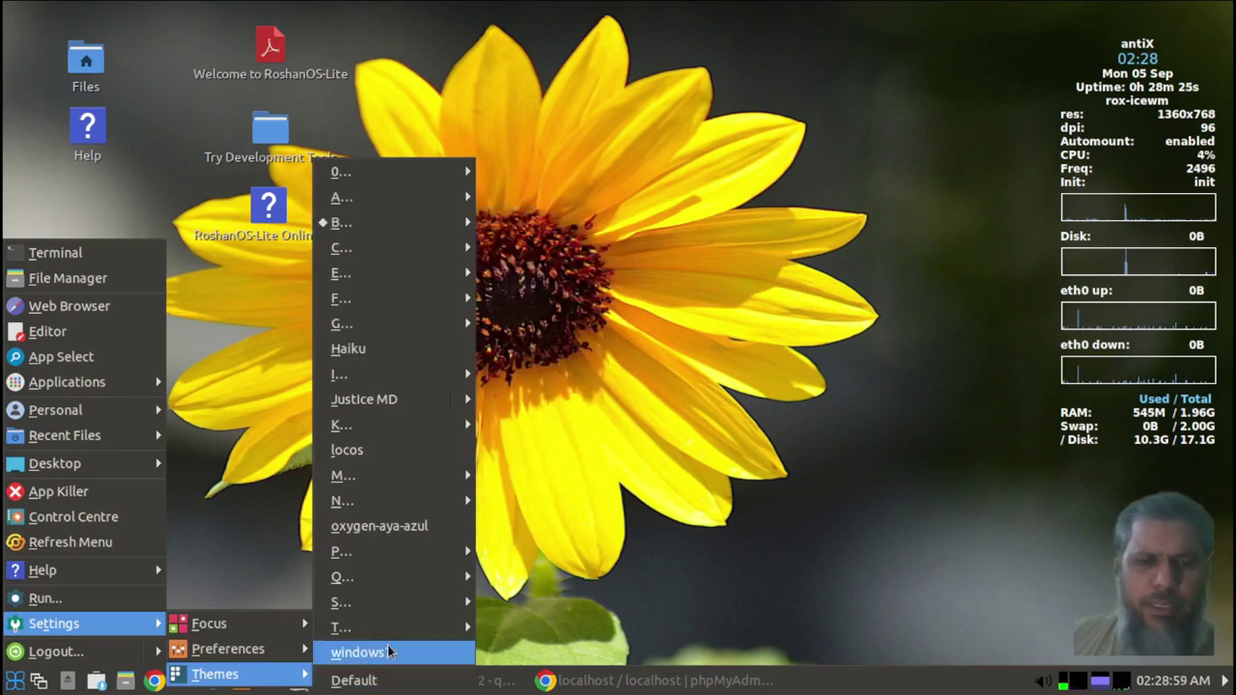
pyautogui.click(384, 652)
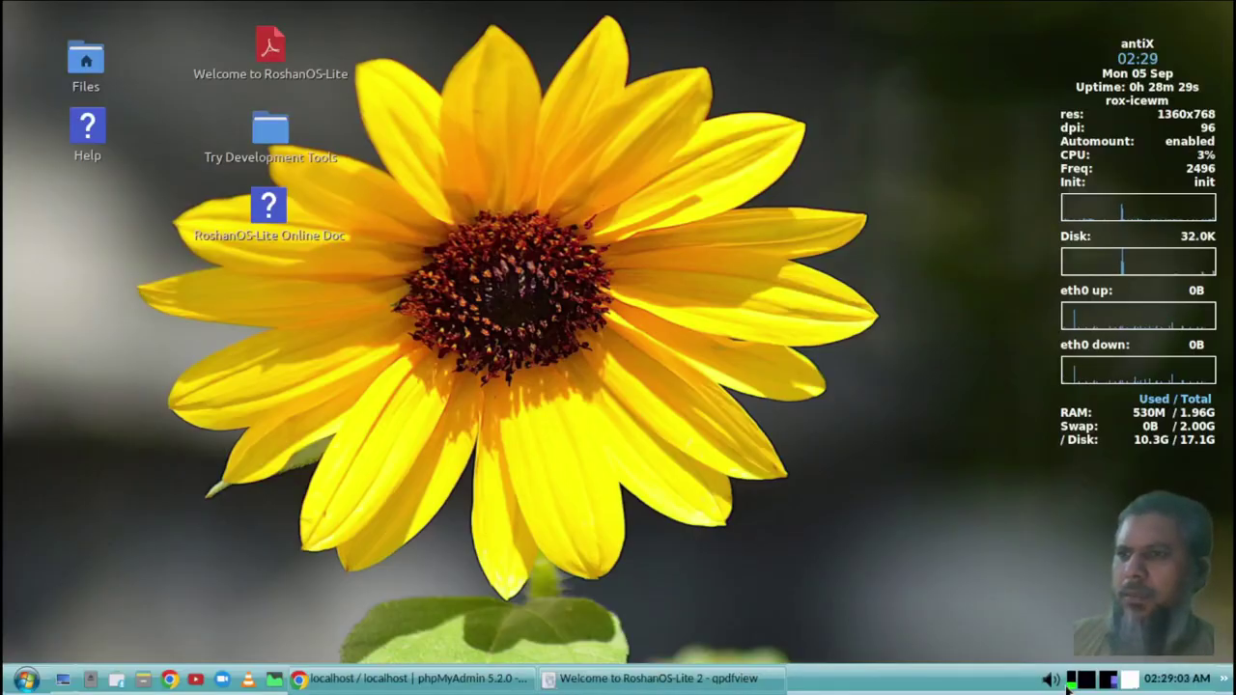
# Check the new theme's look by opening a file manager window, moving it away from the screen corner, and closing it.
pyautogui.click(23, 680)
pyautogui.click(203, 582)
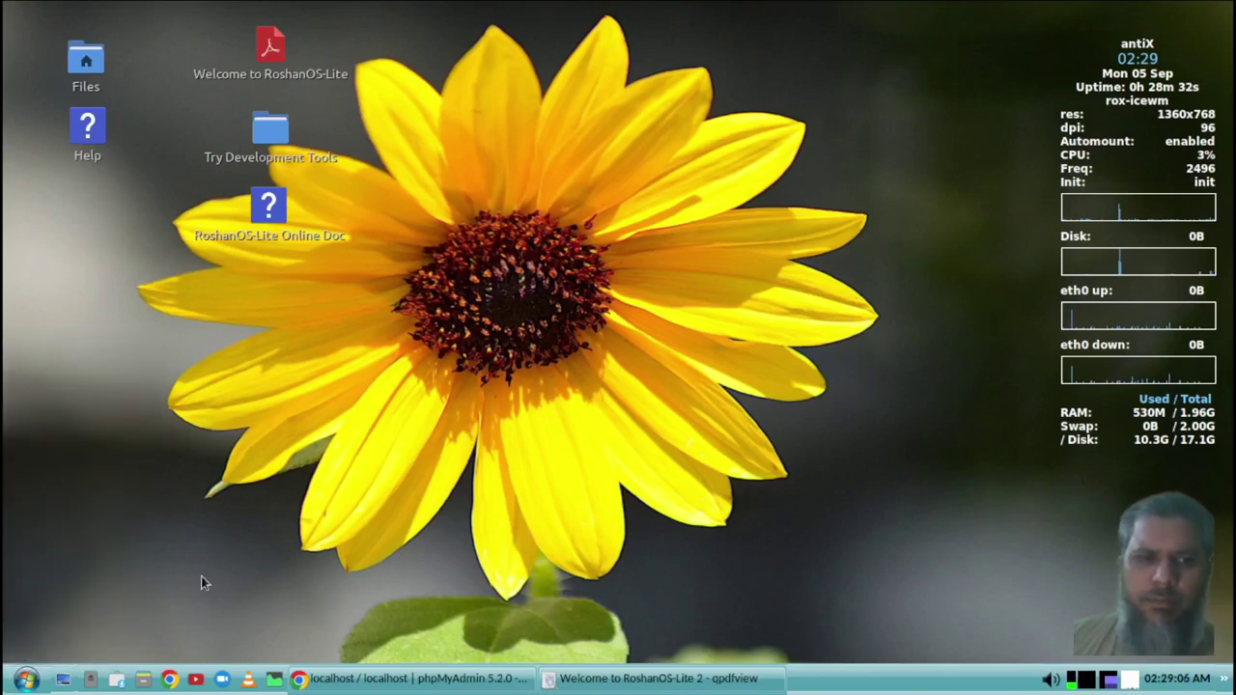
pyautogui.click(143, 681)
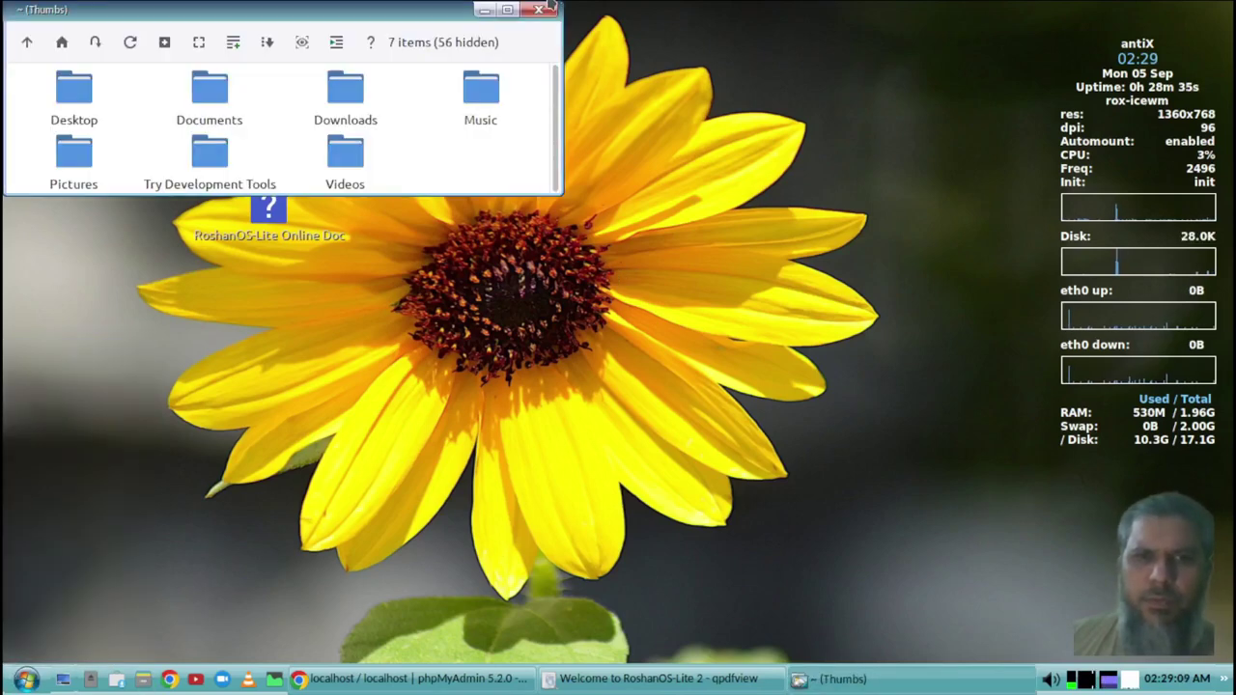
pyautogui.moveTo(380, 16); pyautogui.dragTo(502, 90)
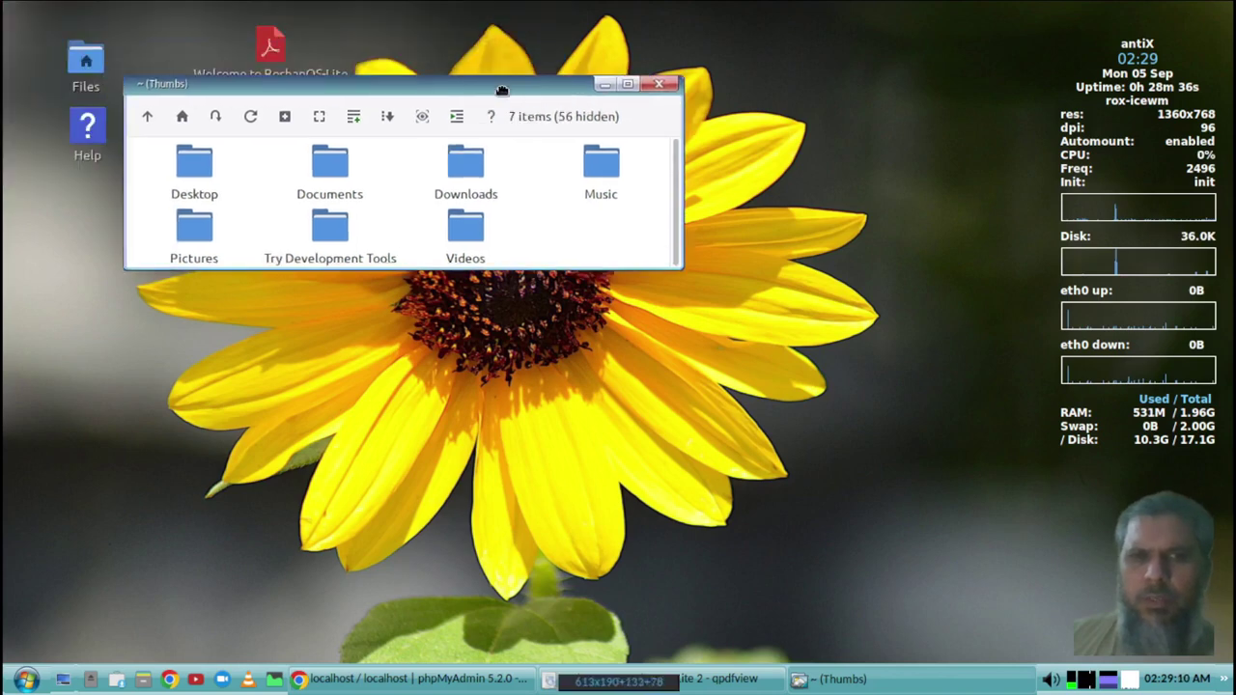
pyautogui.click(659, 84)
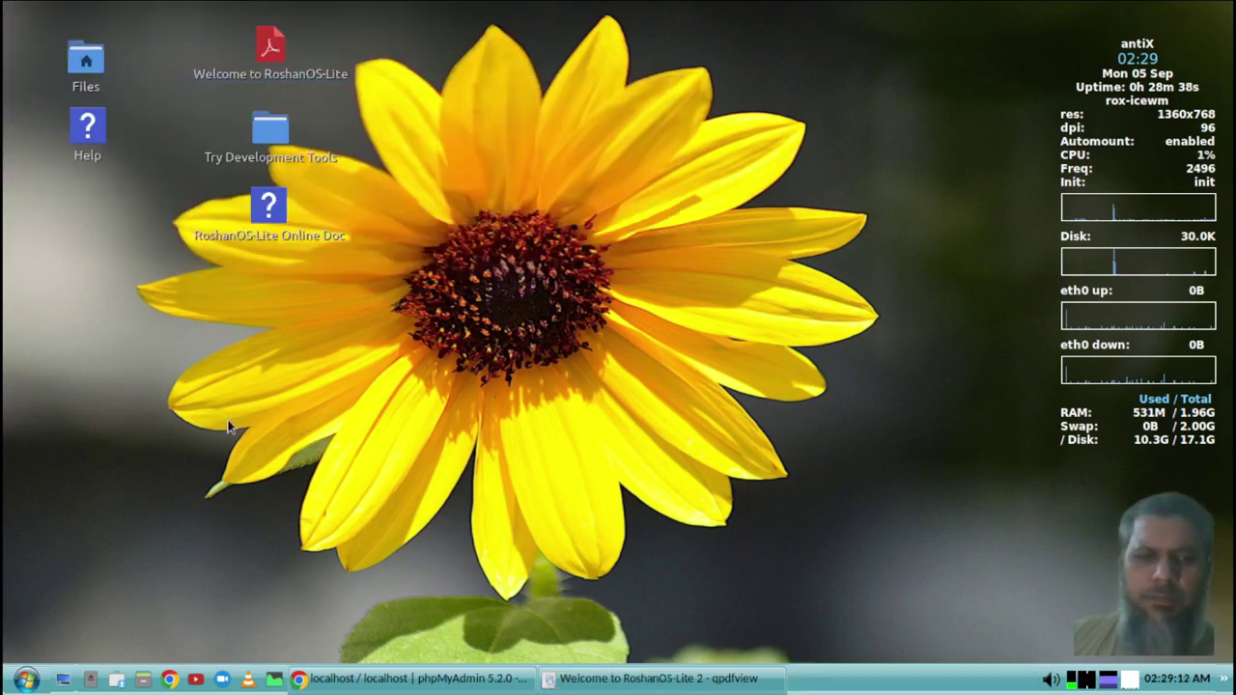
# Change the desktop theme to BlueDay-Medium.
pyautogui.click(26, 680)
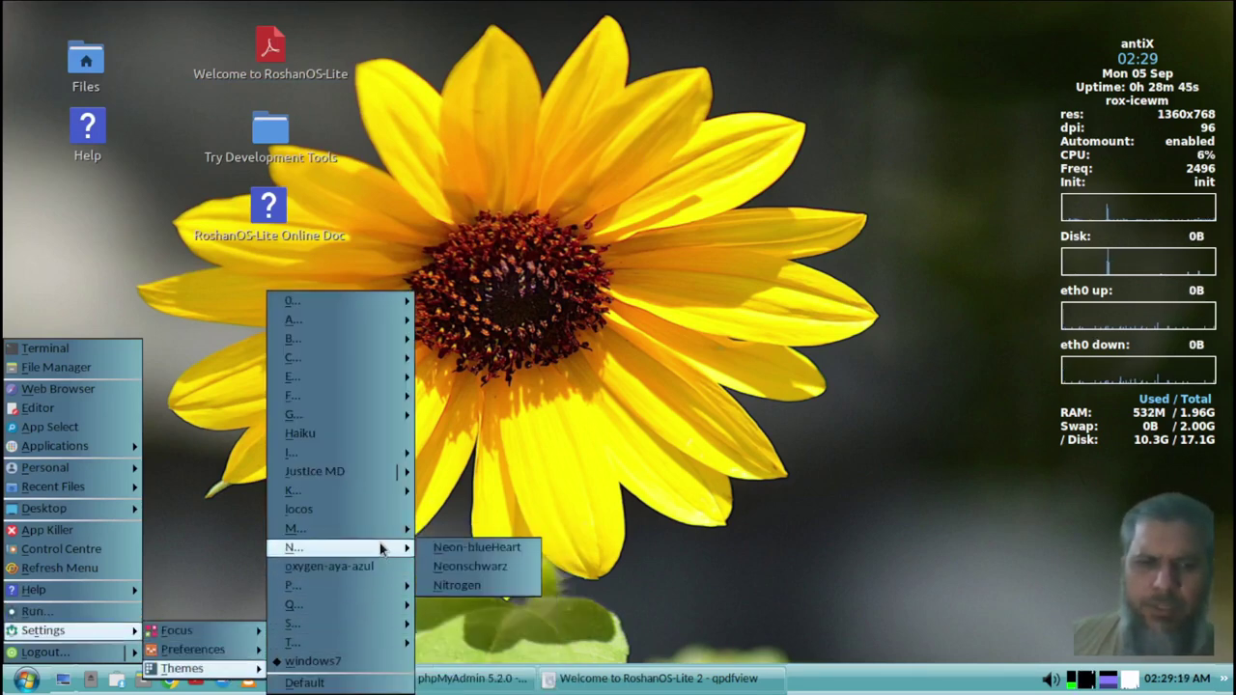
pyautogui.moveTo(366, 312)
pyautogui.moveTo(357, 344)
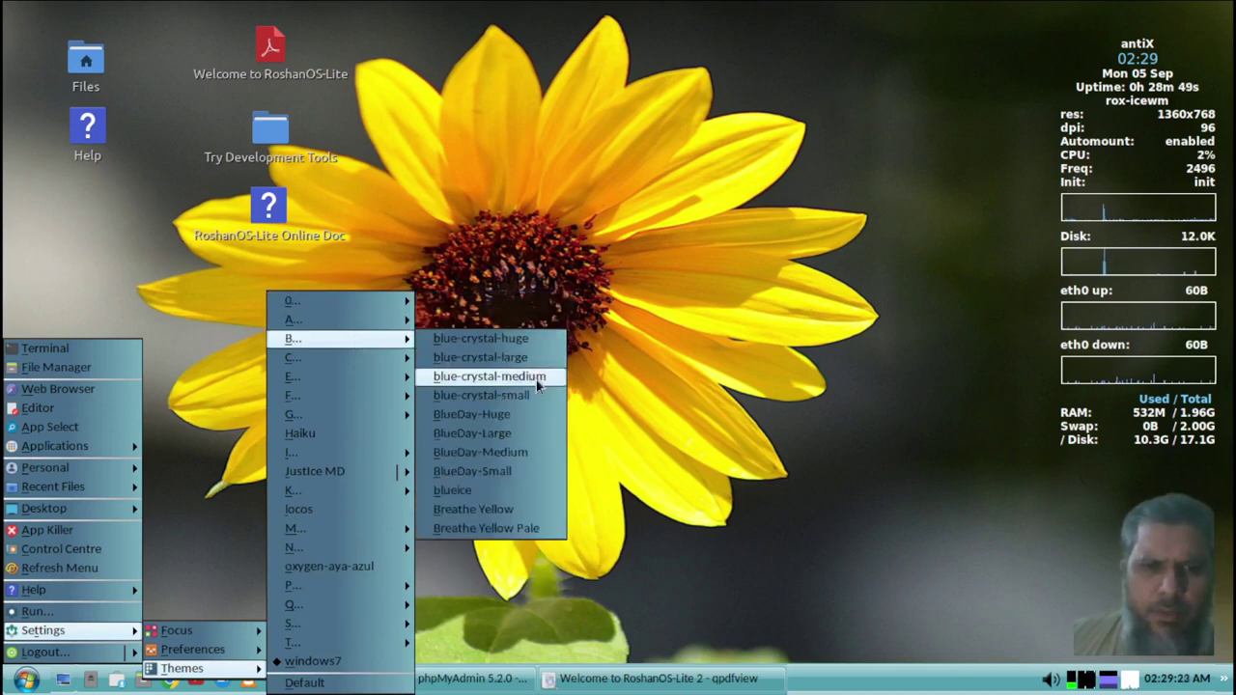
pyautogui.click(529, 452)
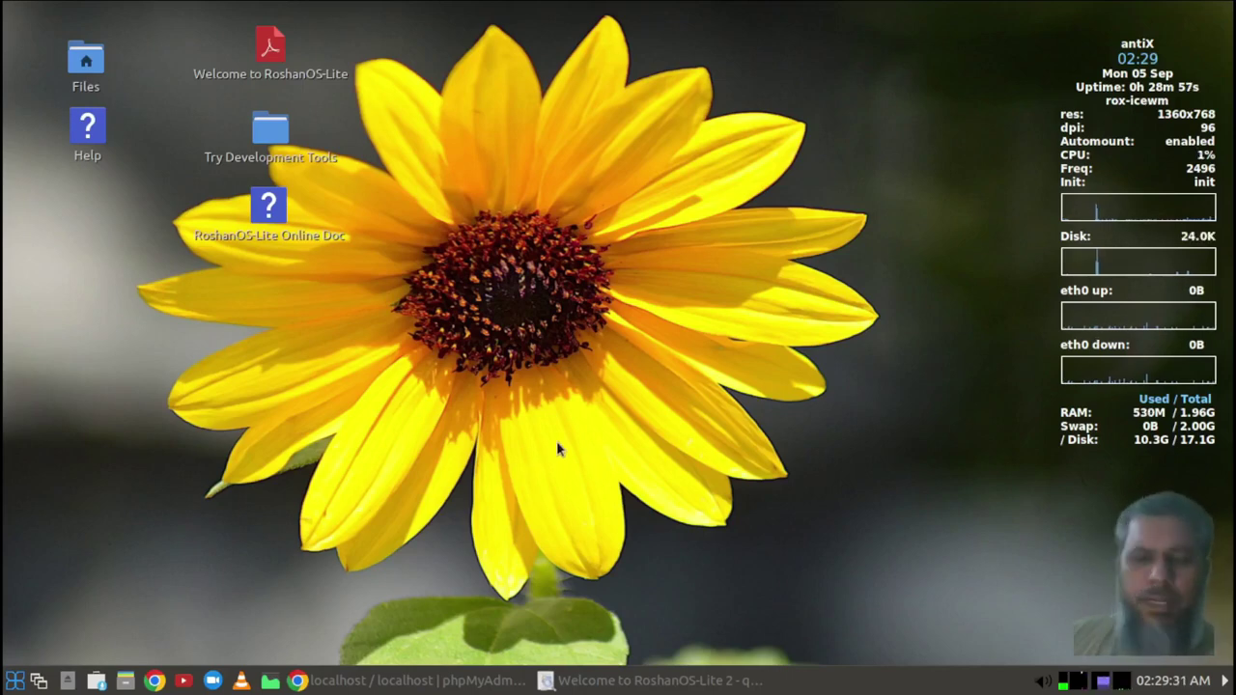
# Examine the programs in the Accessories category of the installed applications.
pyautogui.click(17, 680)
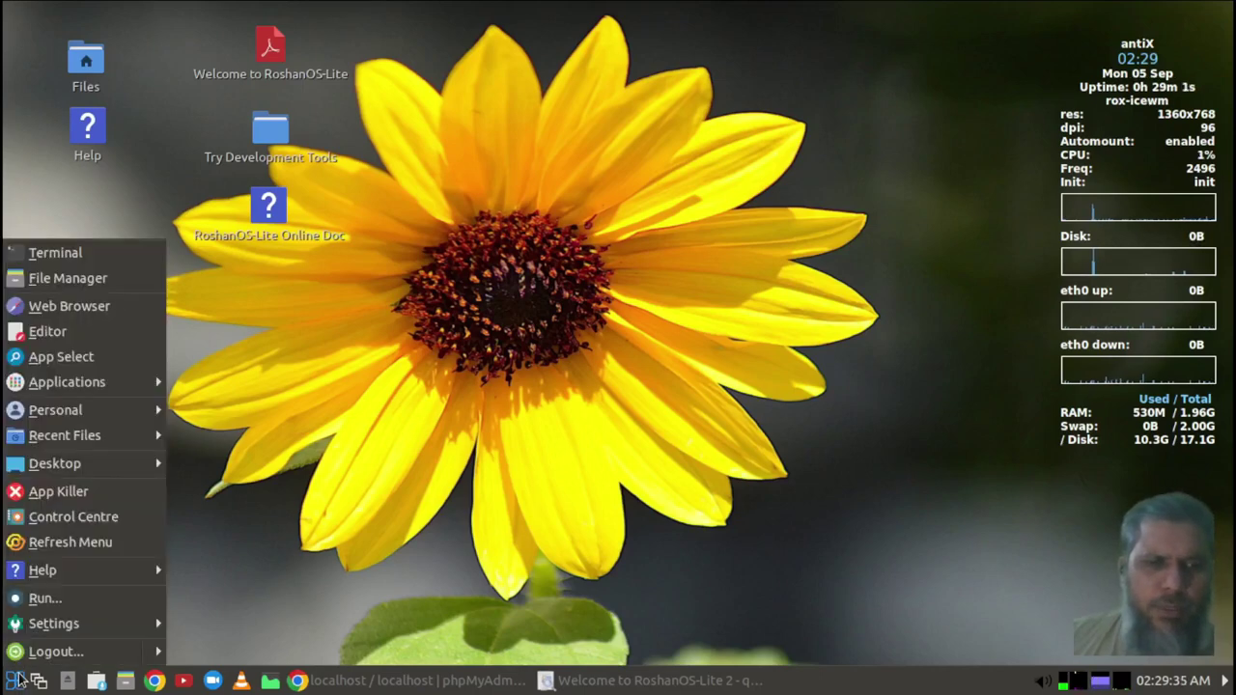
pyautogui.moveTo(72, 384)
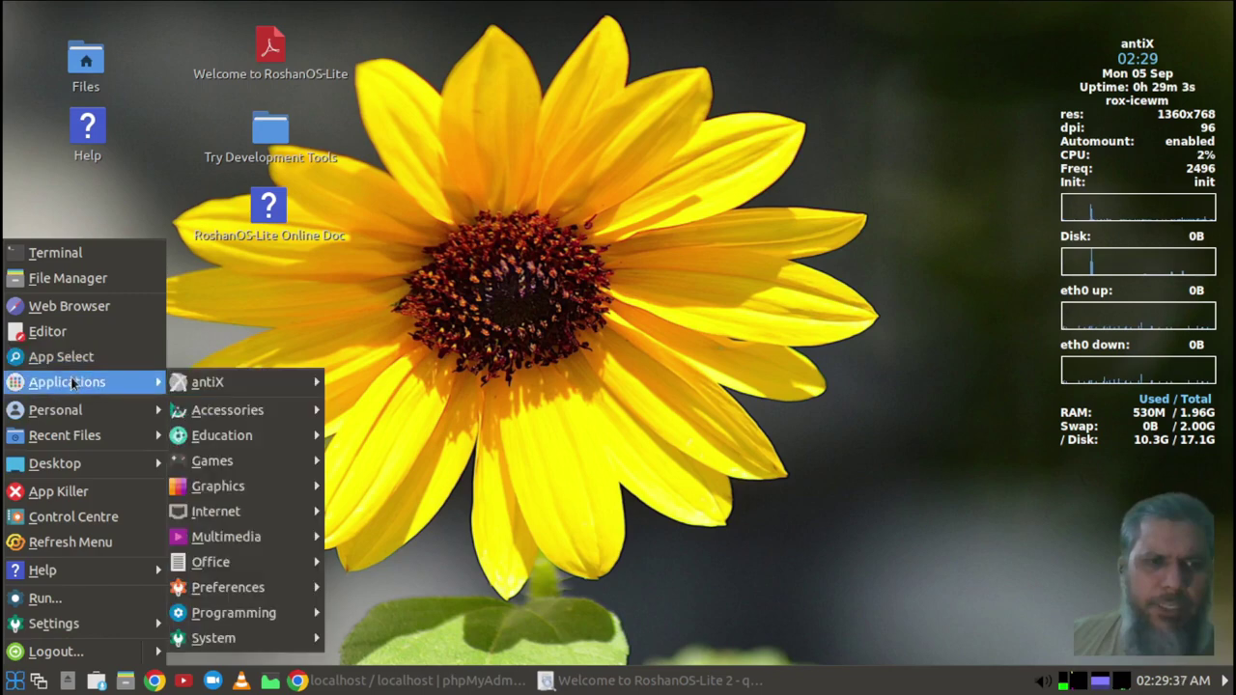
pyautogui.moveTo(218, 413)
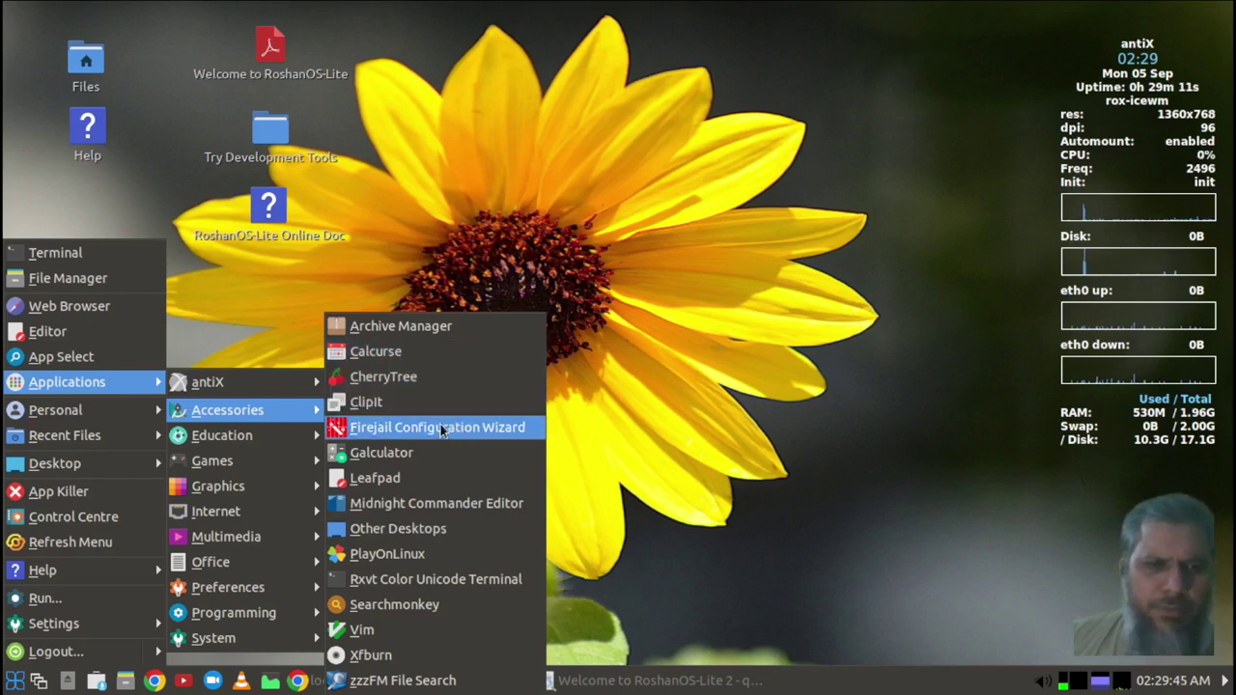
pyautogui.moveTo(203, 440)
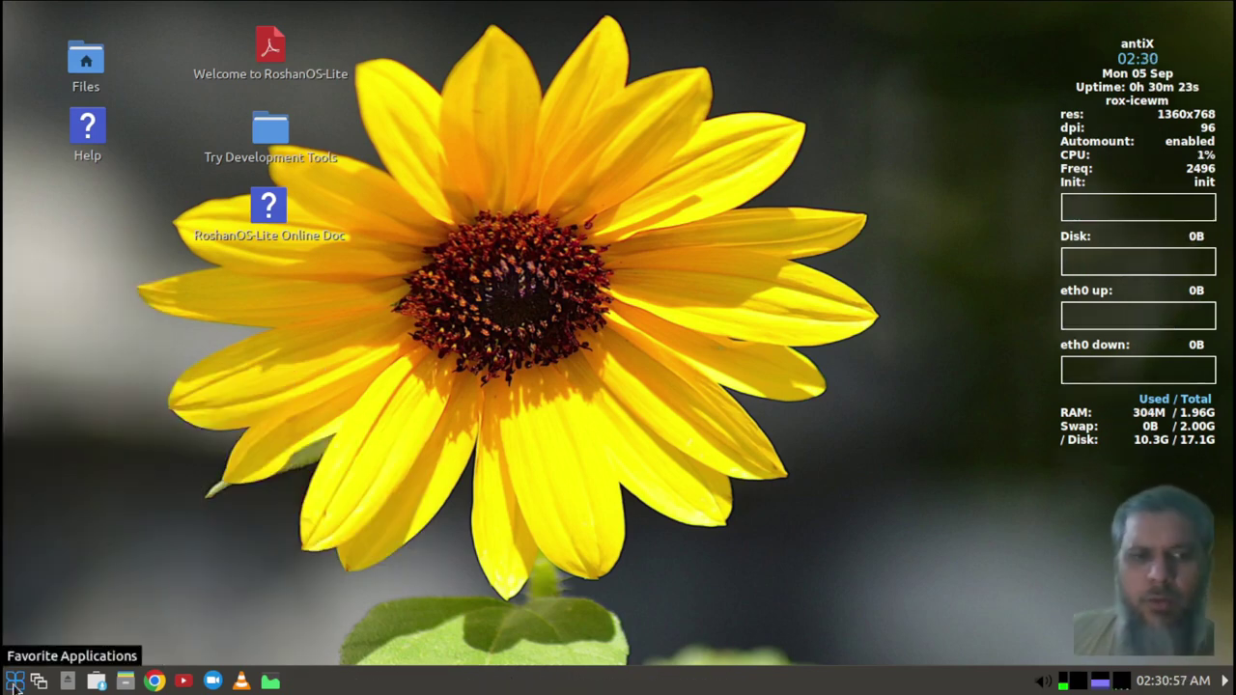
# Look through the Accessories, Education, Games, Graphics and Internet application categories, and close the list.
pyautogui.click(13, 681)
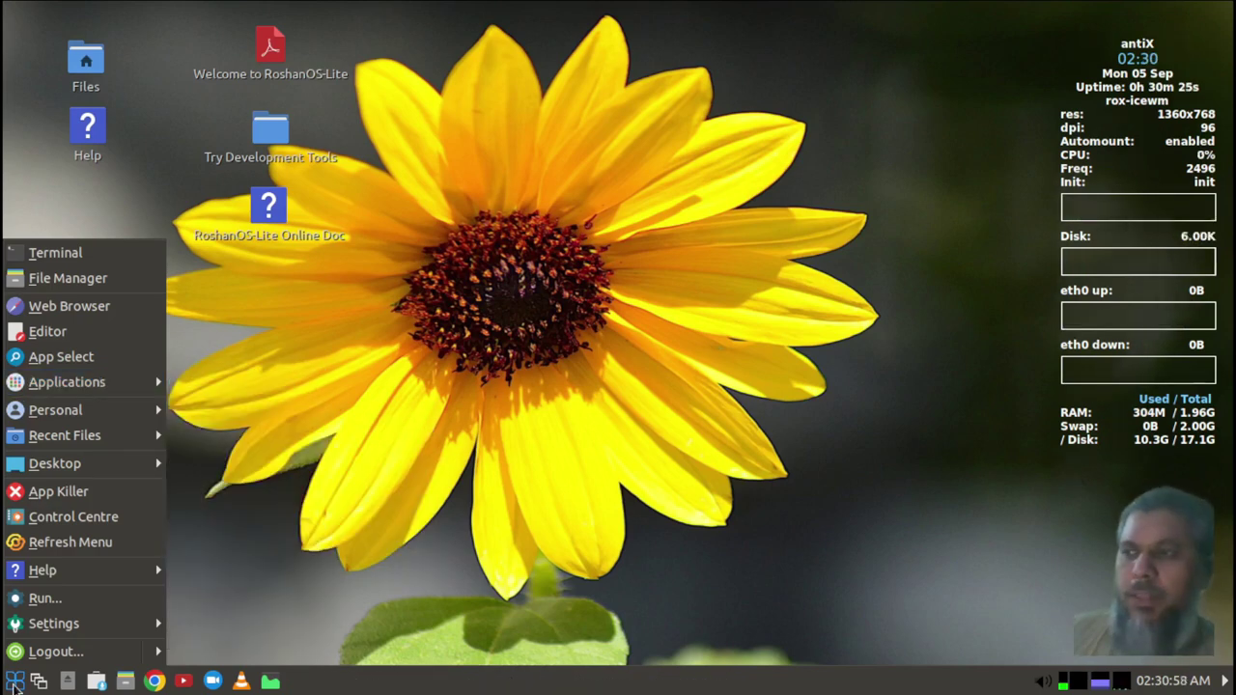
pyautogui.moveTo(96, 383)
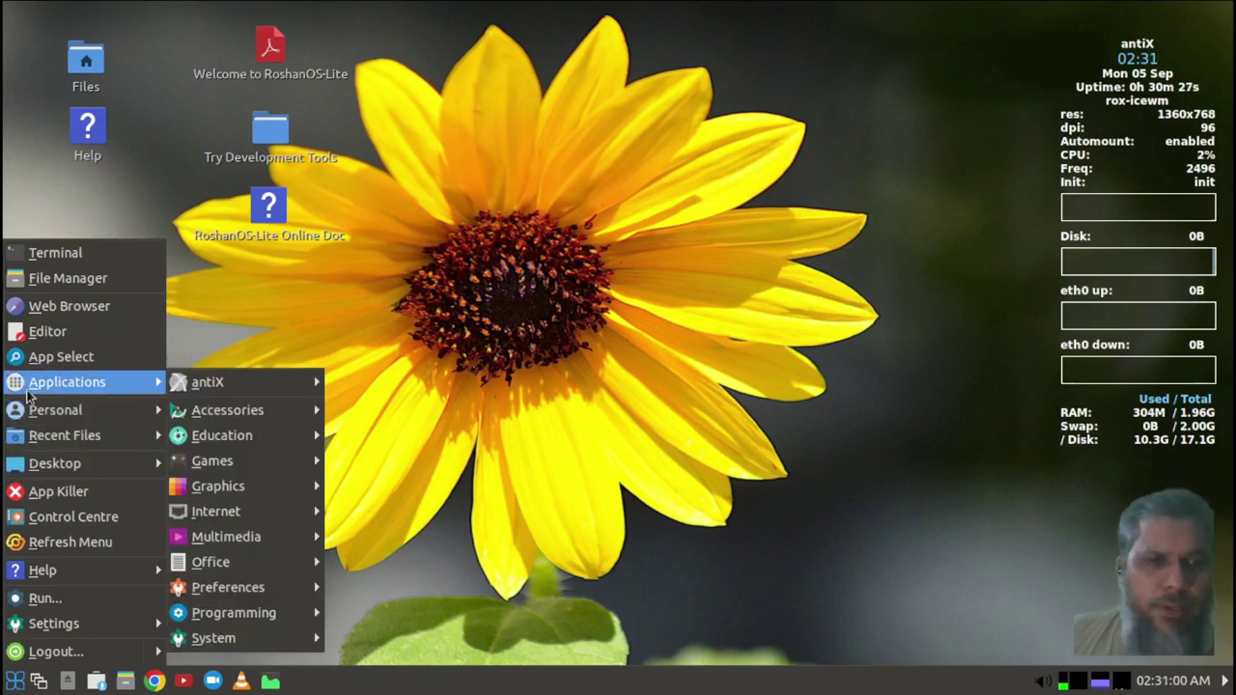
pyautogui.moveTo(256, 410)
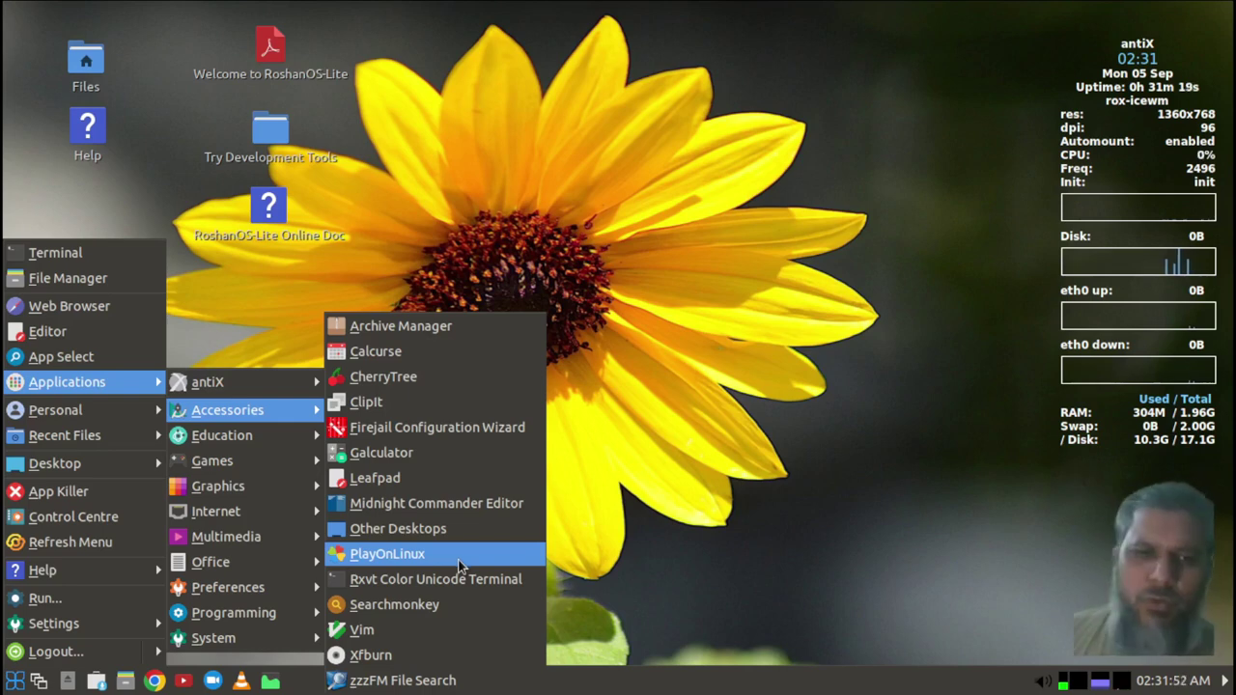
pyautogui.moveTo(246, 445)
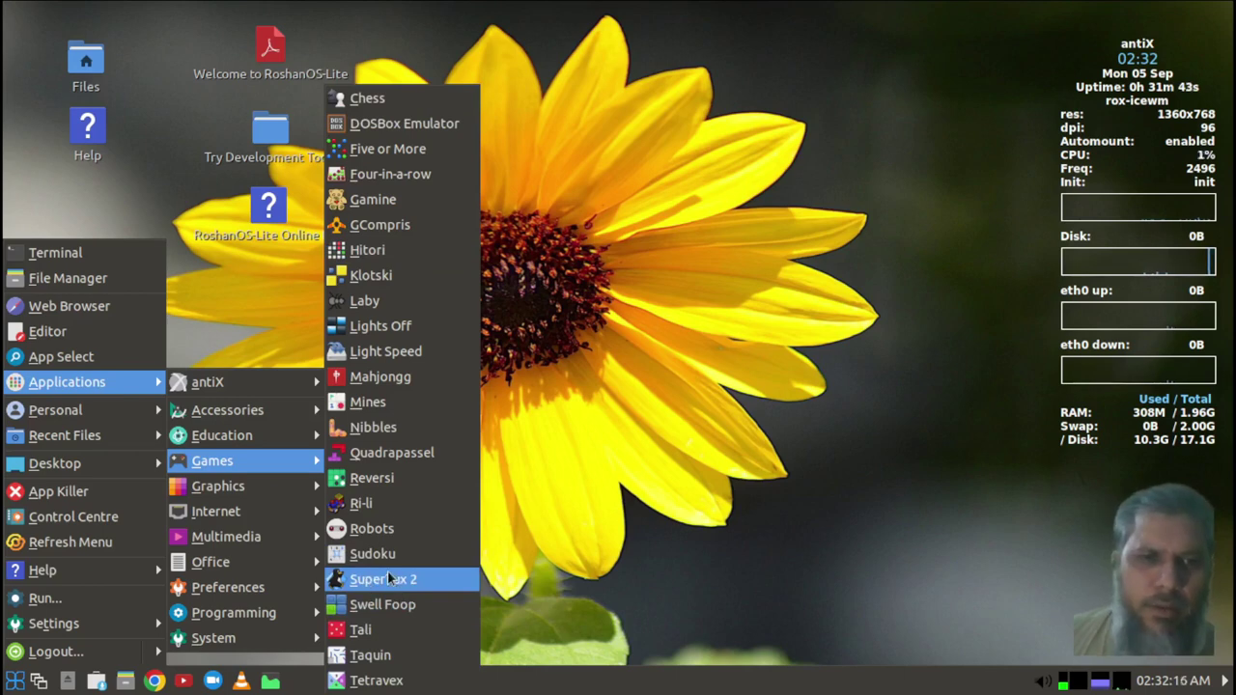
pyautogui.moveTo(238, 486)
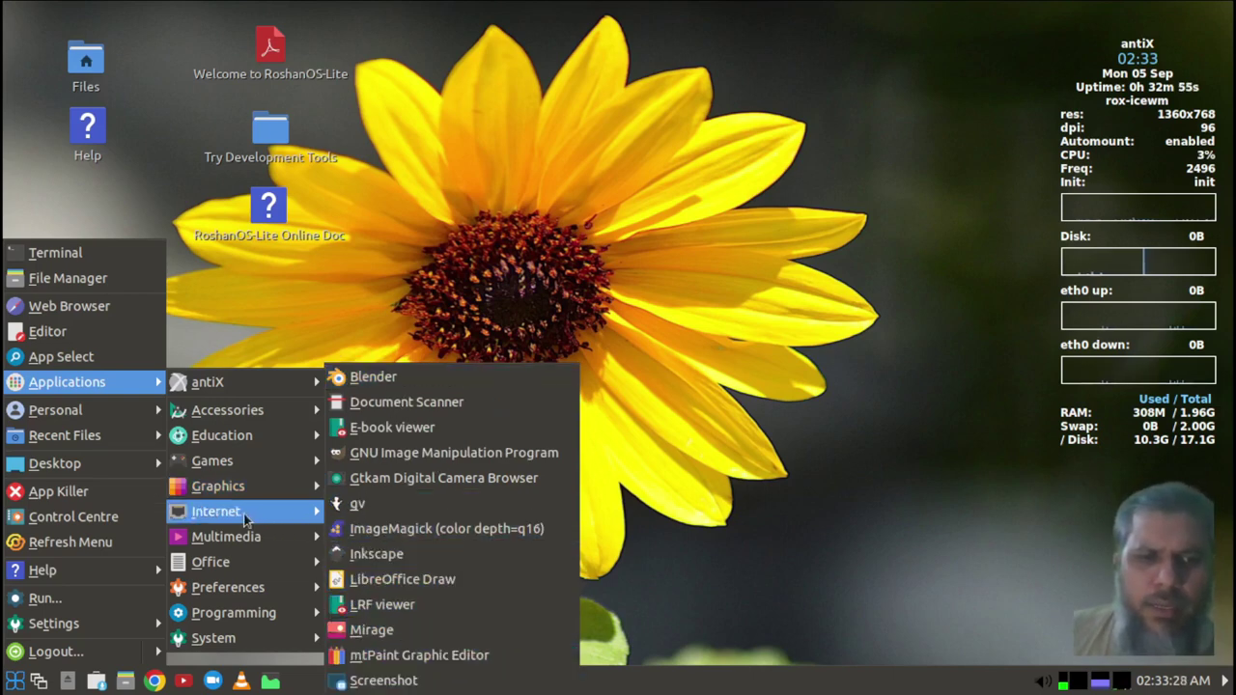
pyautogui.moveTo(237, 513)
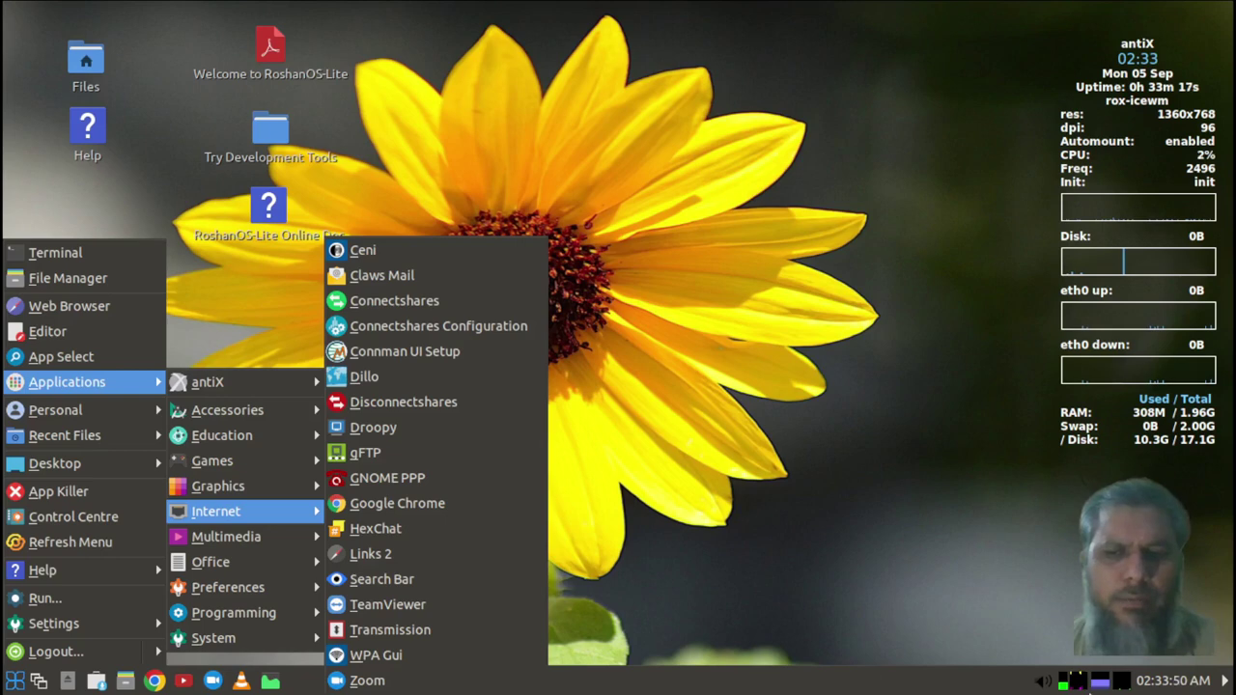
pyautogui.click(1080, 683)
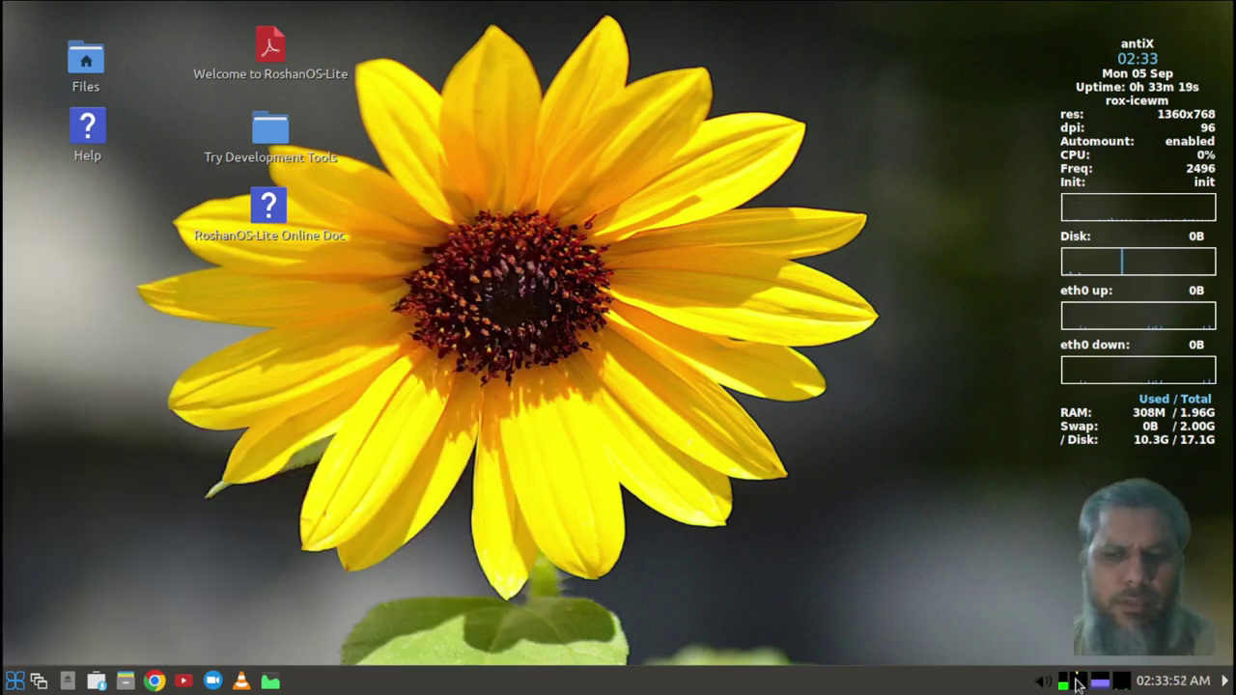
# Open the Connman System Tray network manager, view its preferences and wireless services, and exit it.
pyautogui.click(1079, 682)
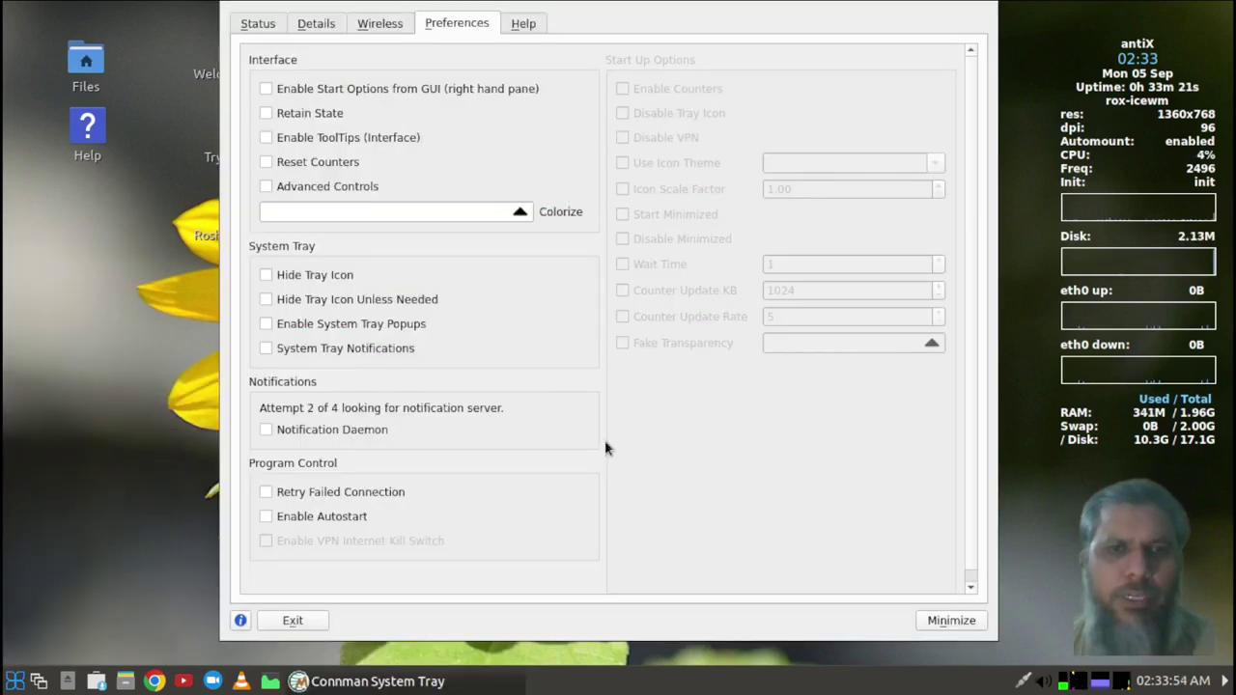
pyautogui.click(369, 27)
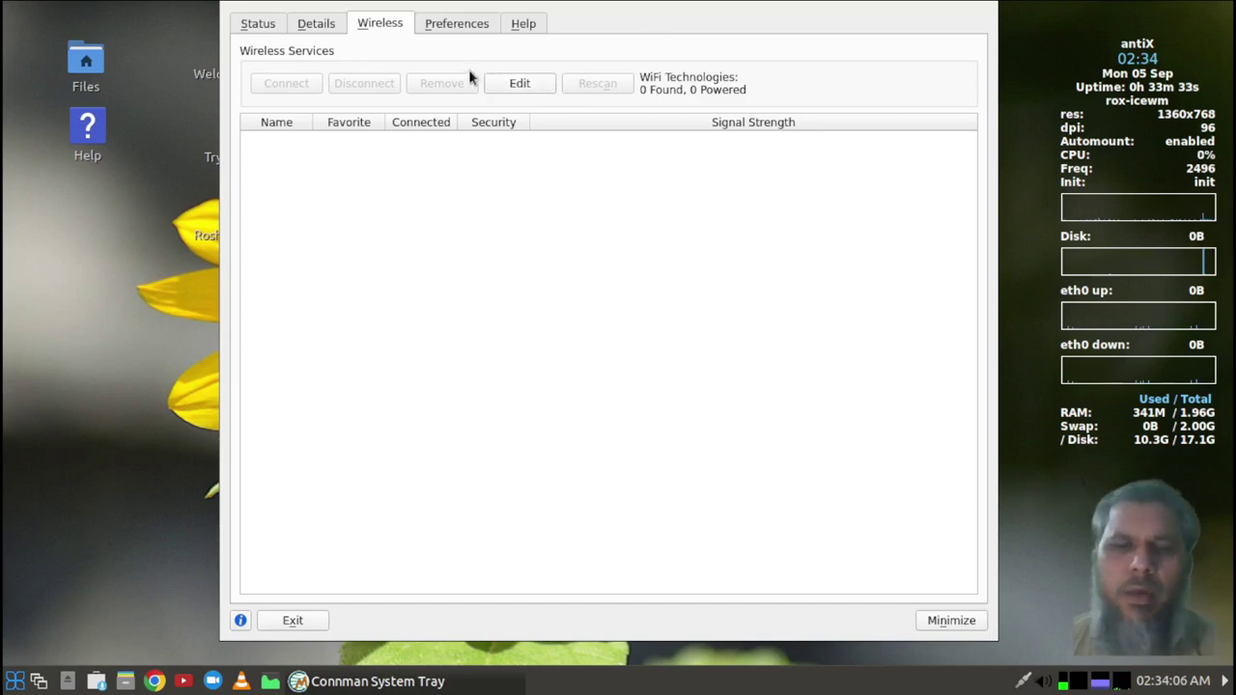
pyautogui.click(303, 621)
# Look through the Internet, Multimedia, Office, Preferences, System and Programming categories of the installed applications.
pyautogui.click(11, 681)
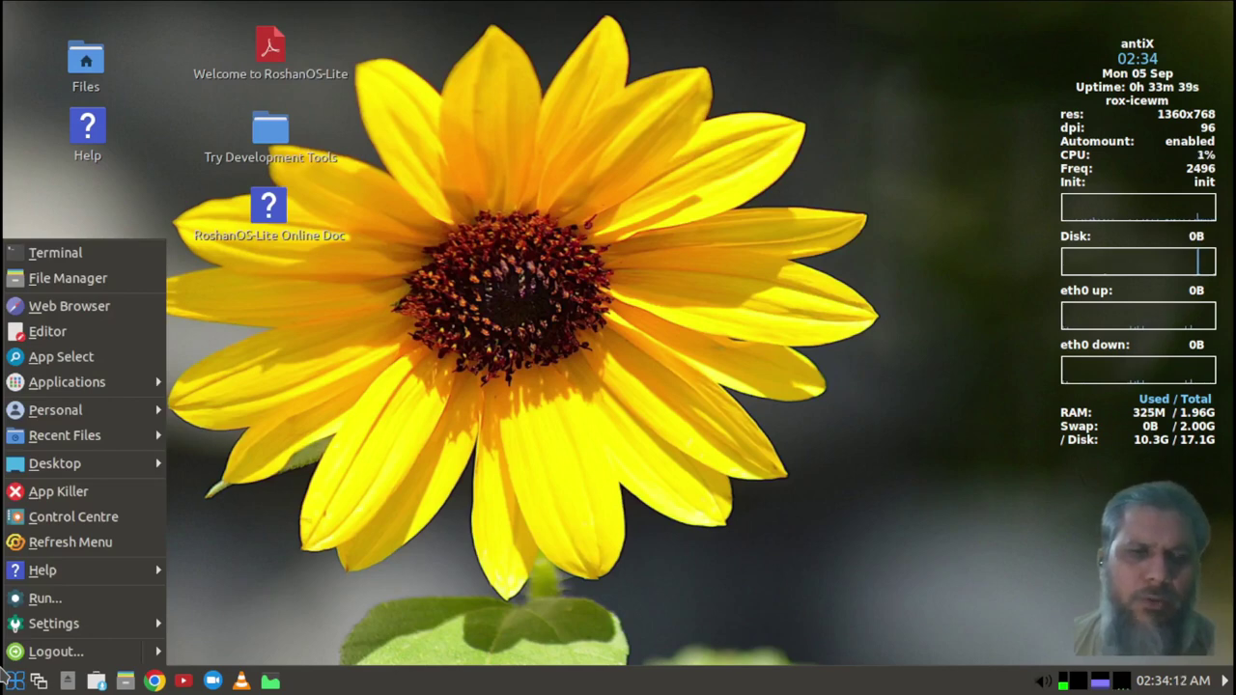
pyautogui.moveTo(87, 383)
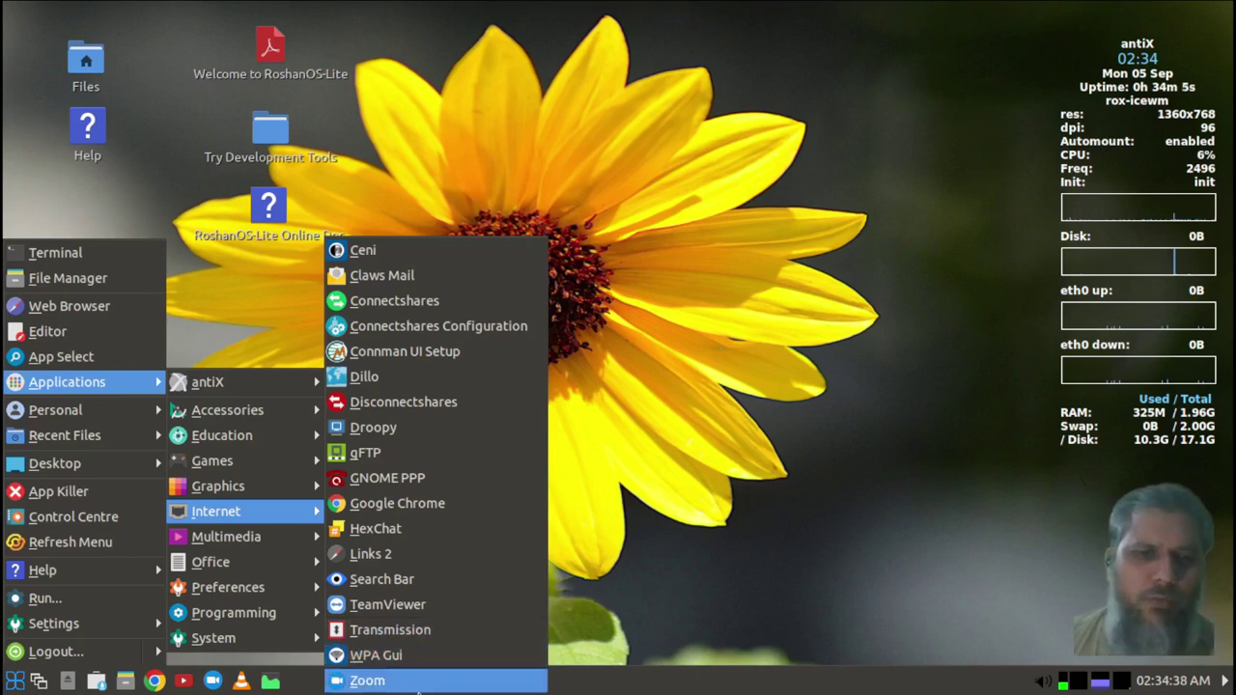
pyautogui.moveTo(239, 540)
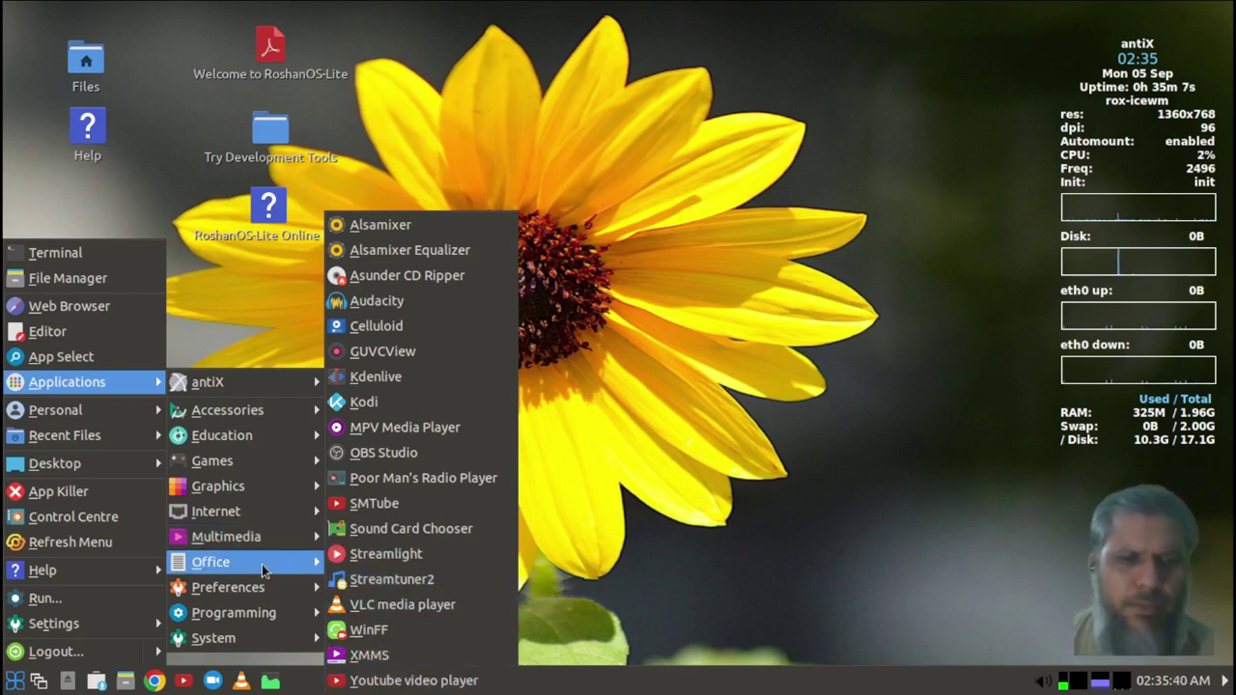
pyautogui.moveTo(257, 570)
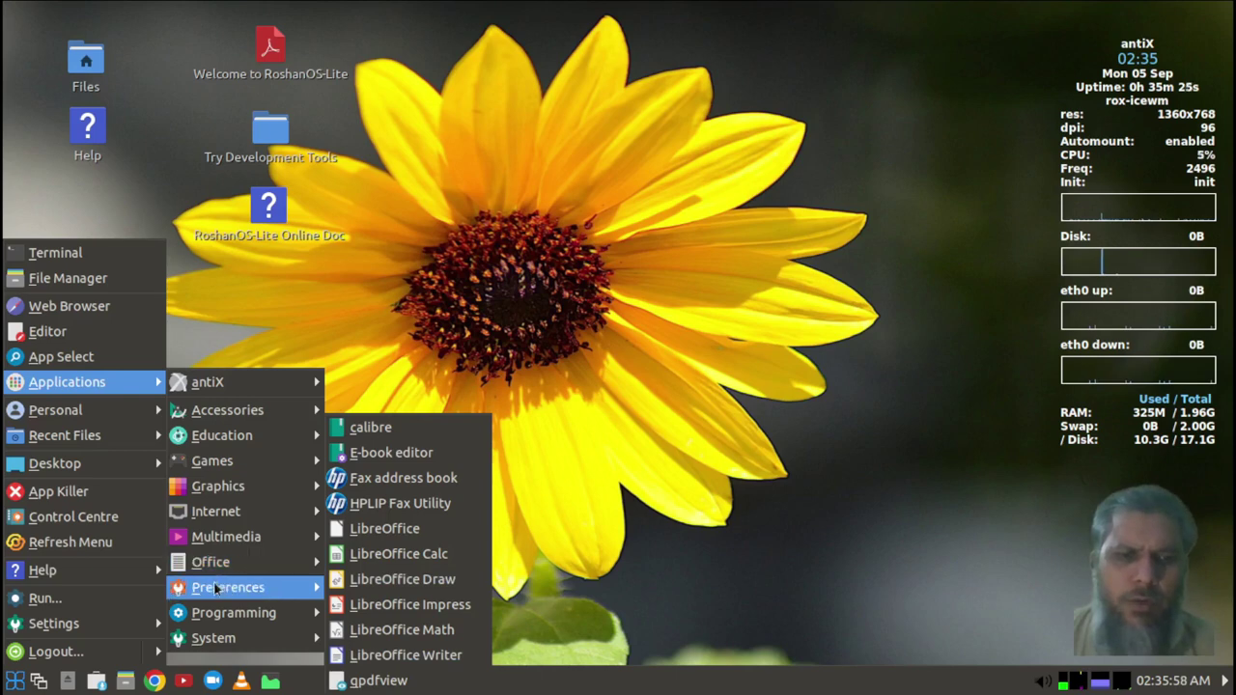
pyautogui.moveTo(215, 588)
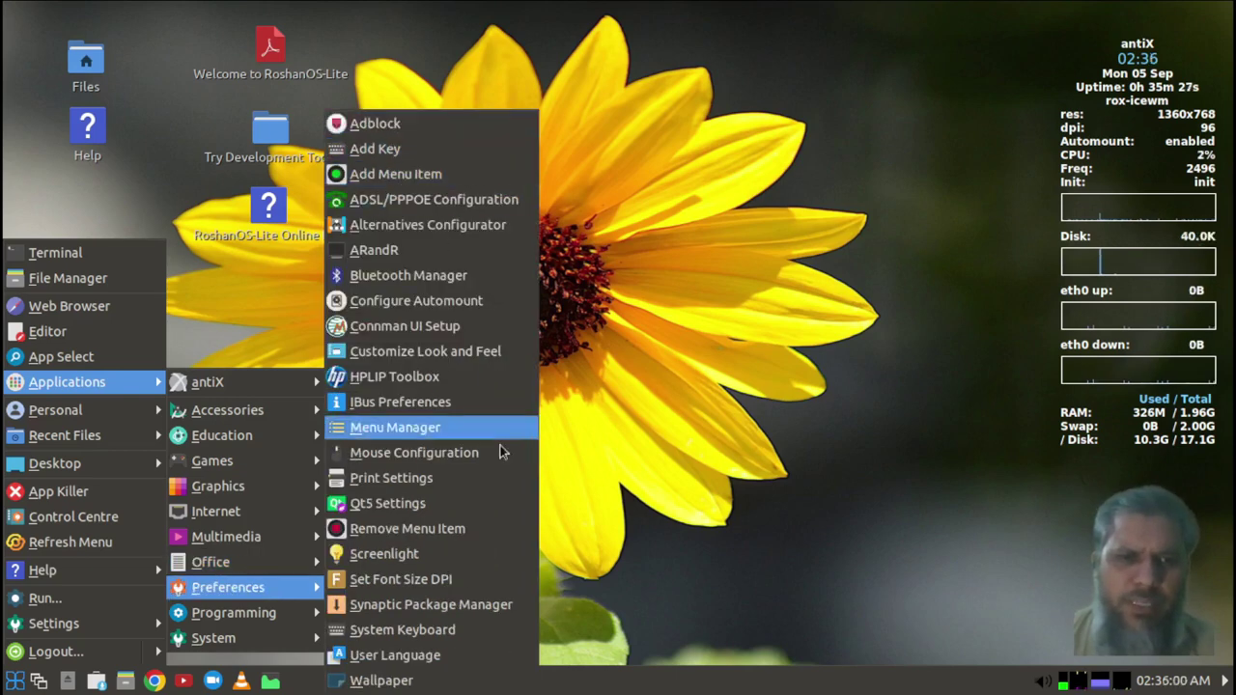
pyautogui.moveTo(232, 641)
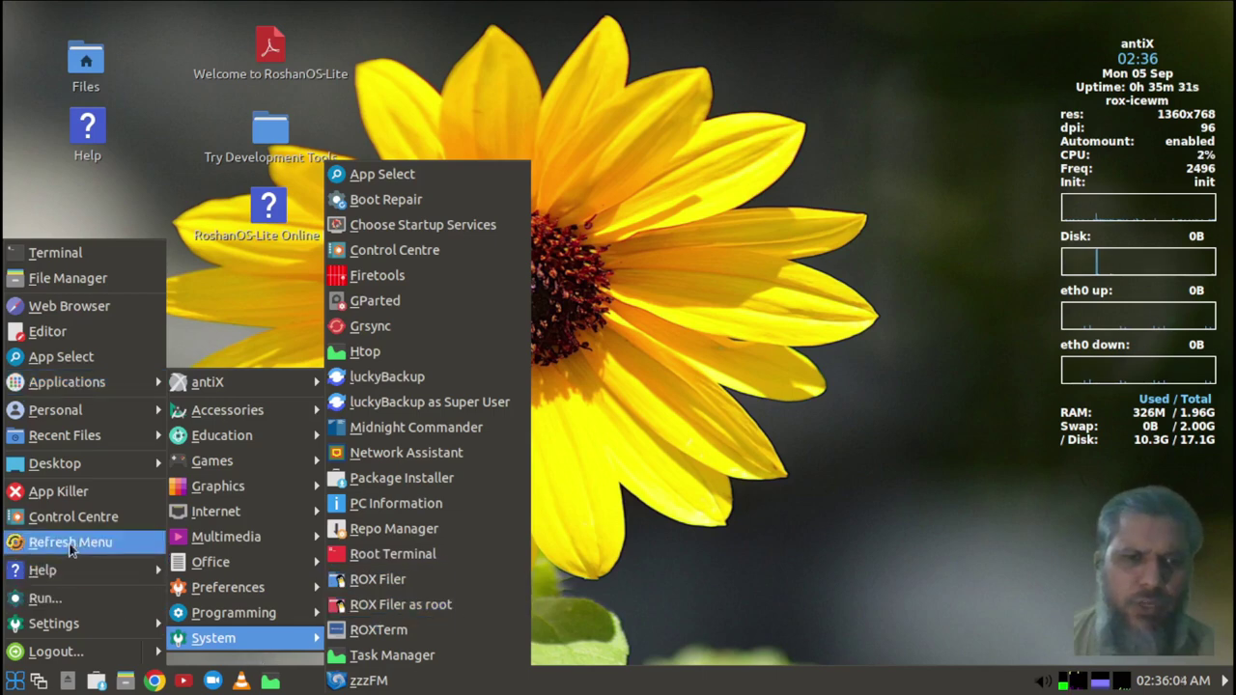
pyautogui.moveTo(249, 615)
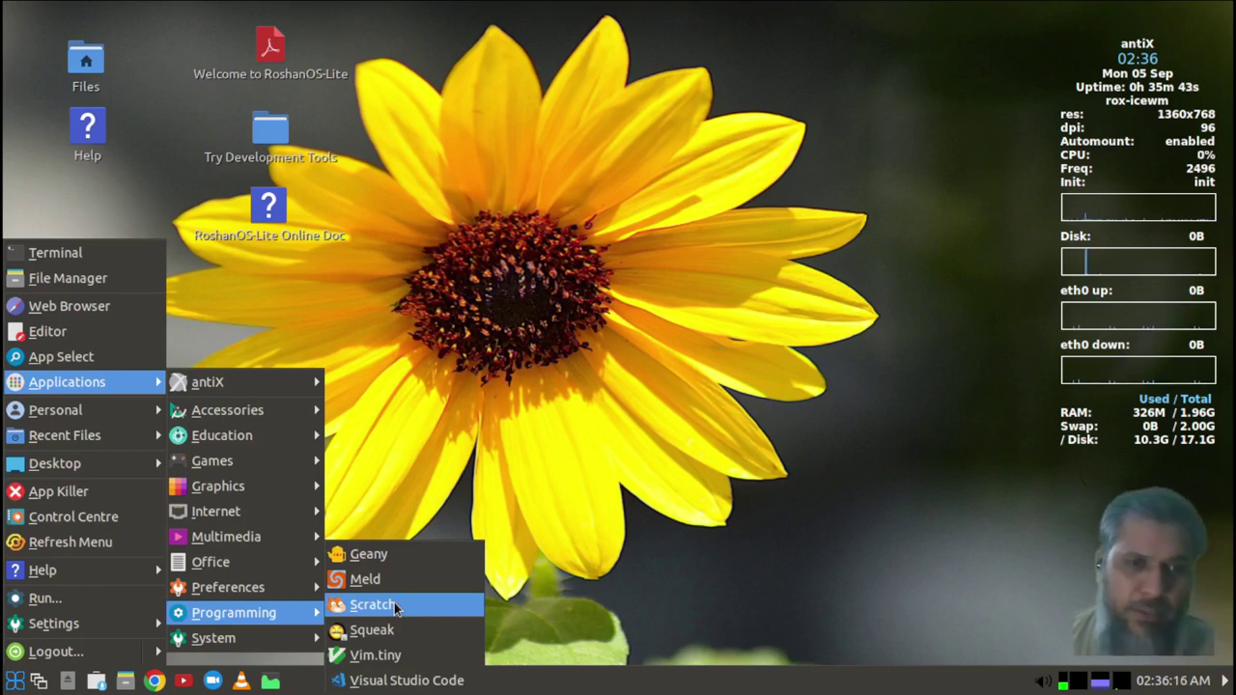
pyautogui.moveTo(250, 442)
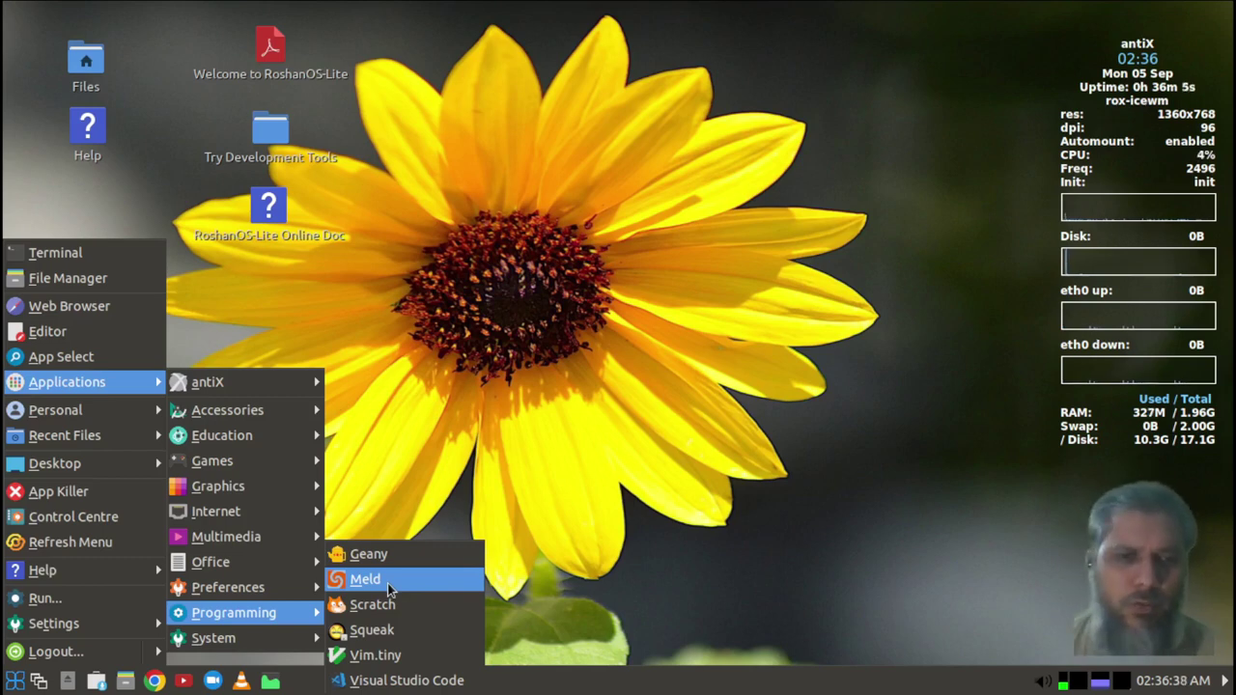
# Launch gFTP from the Internet applications, view its maximized window, and close it.
pyautogui.moveTo(233, 513)
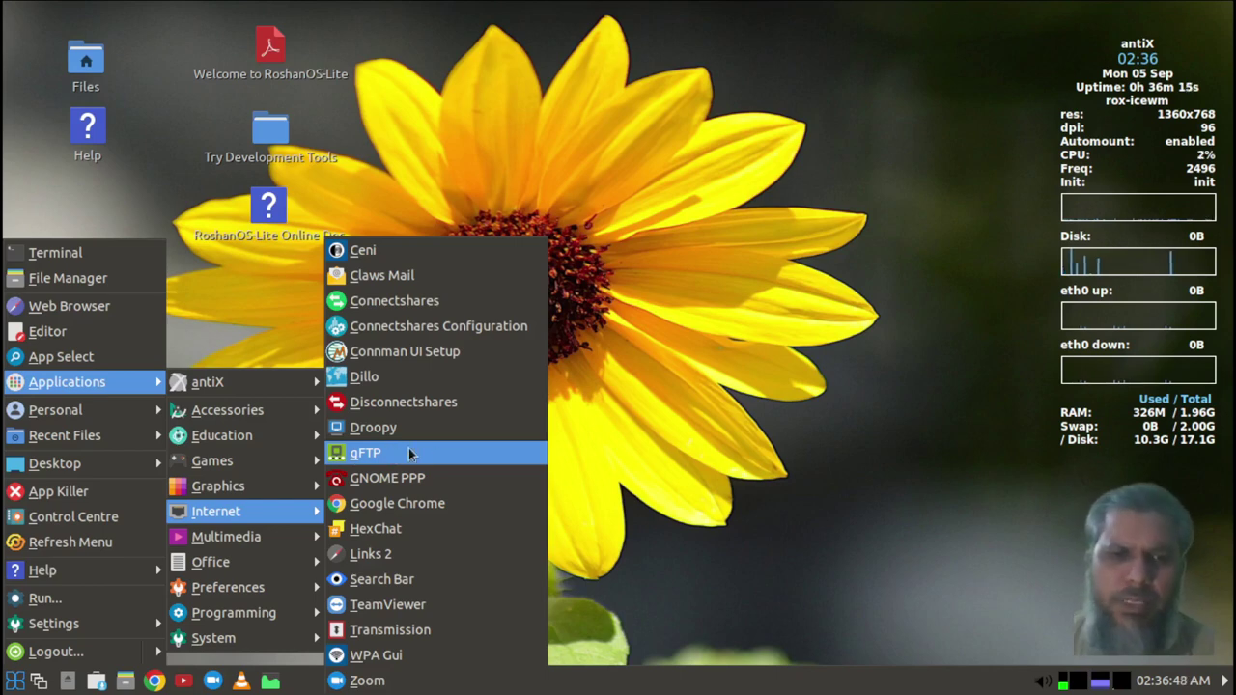
pyautogui.click(379, 454)
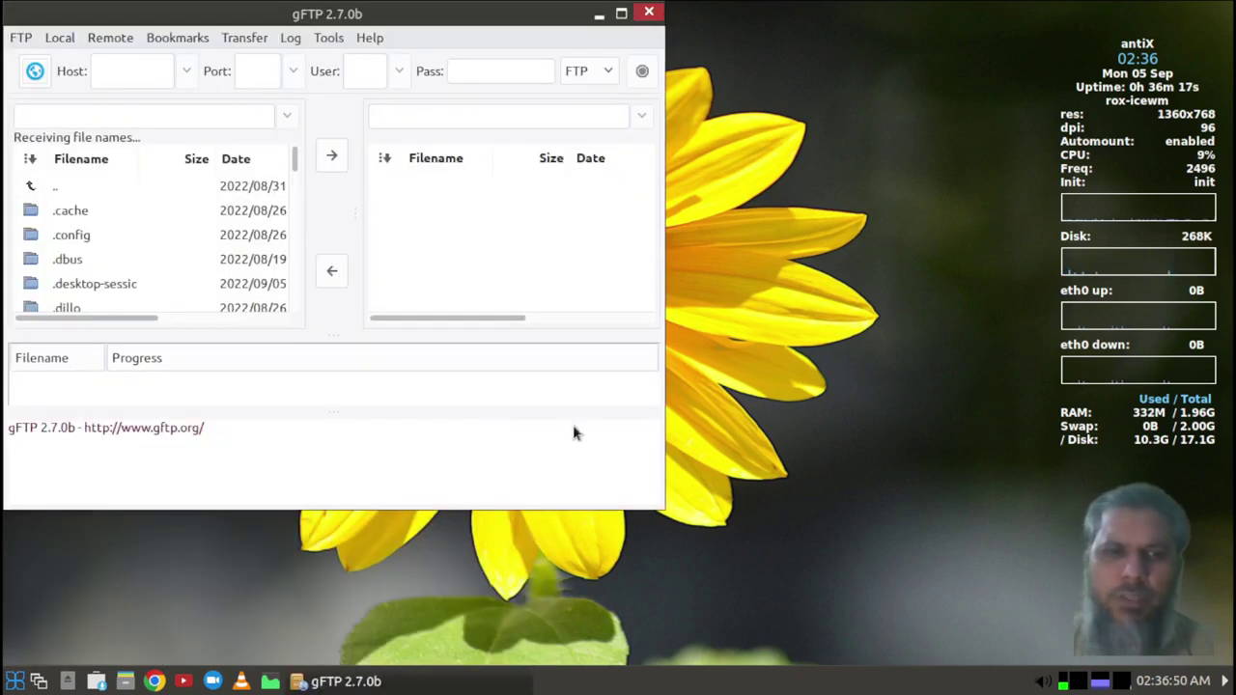
pyautogui.doubleClick(436, 22)
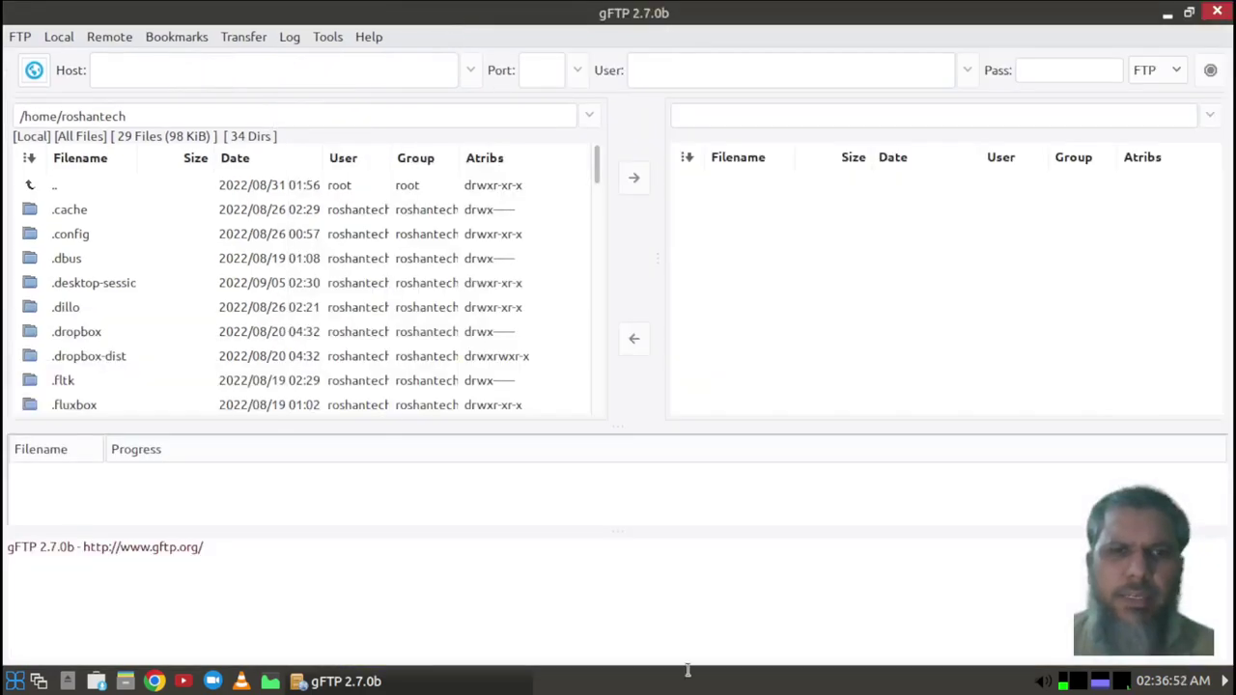
pyautogui.click(1218, 11)
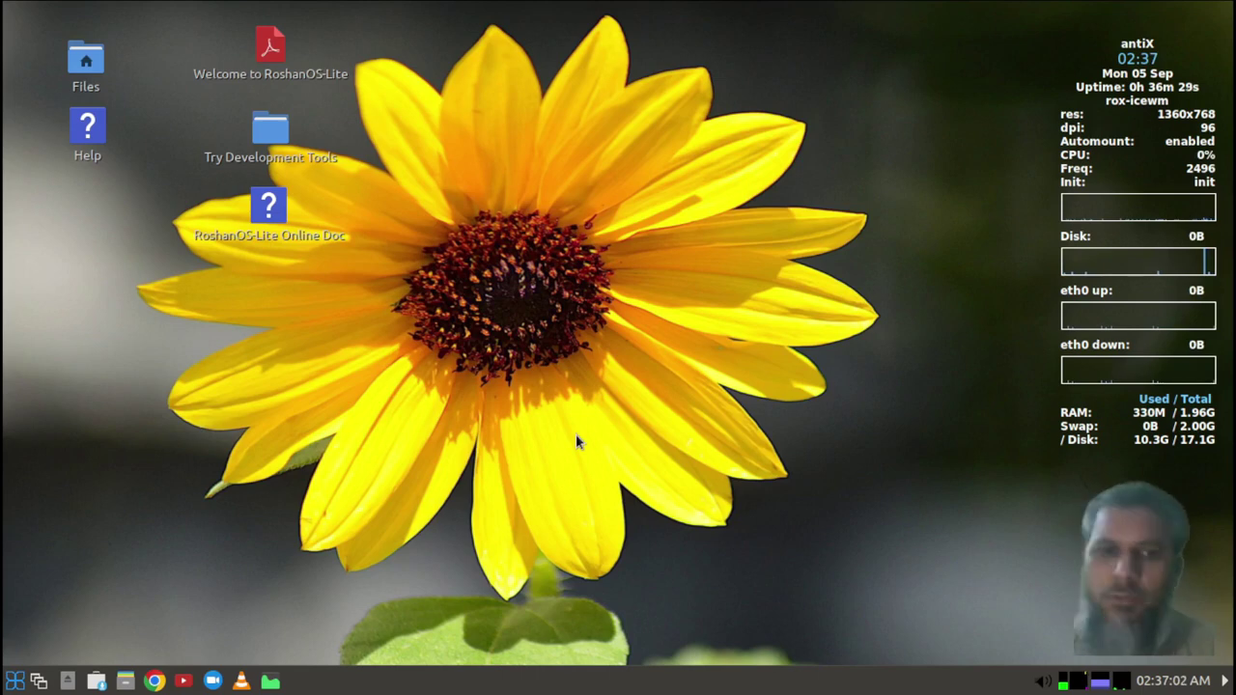
# Open the Welcome to RoshanOS-Lite document maximized and follow its table of contents to the Tryouts section.
pyautogui.click(283, 54)
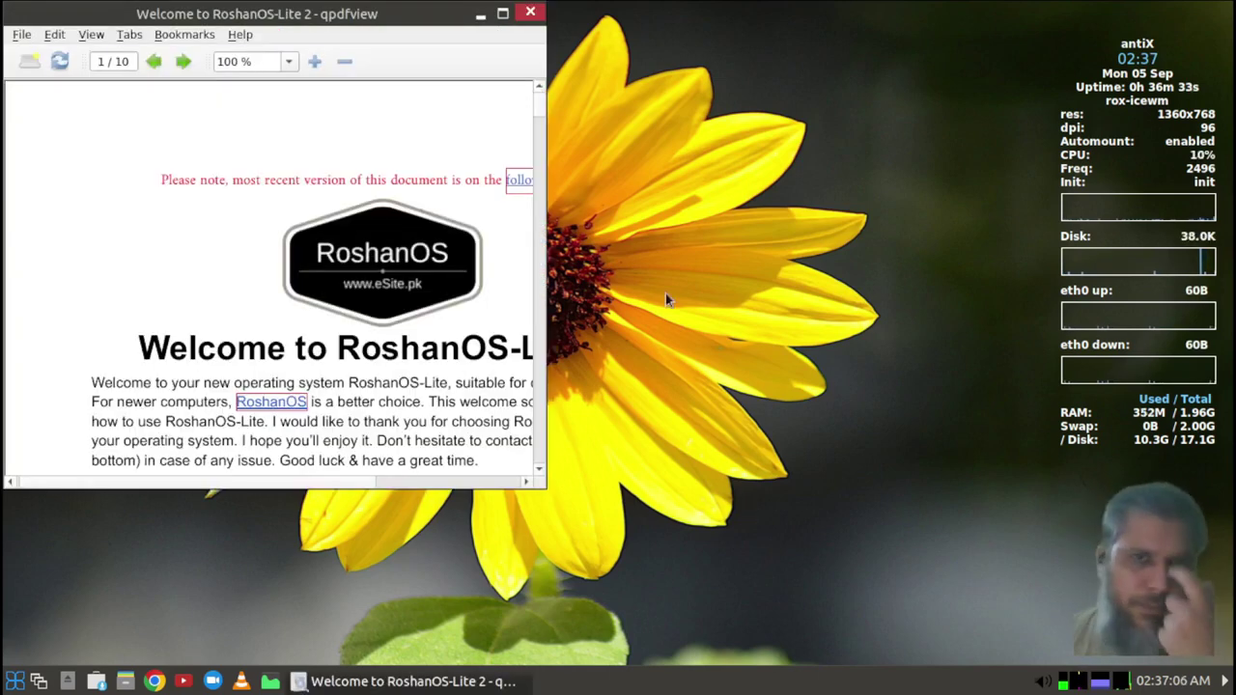
pyautogui.click(503, 14)
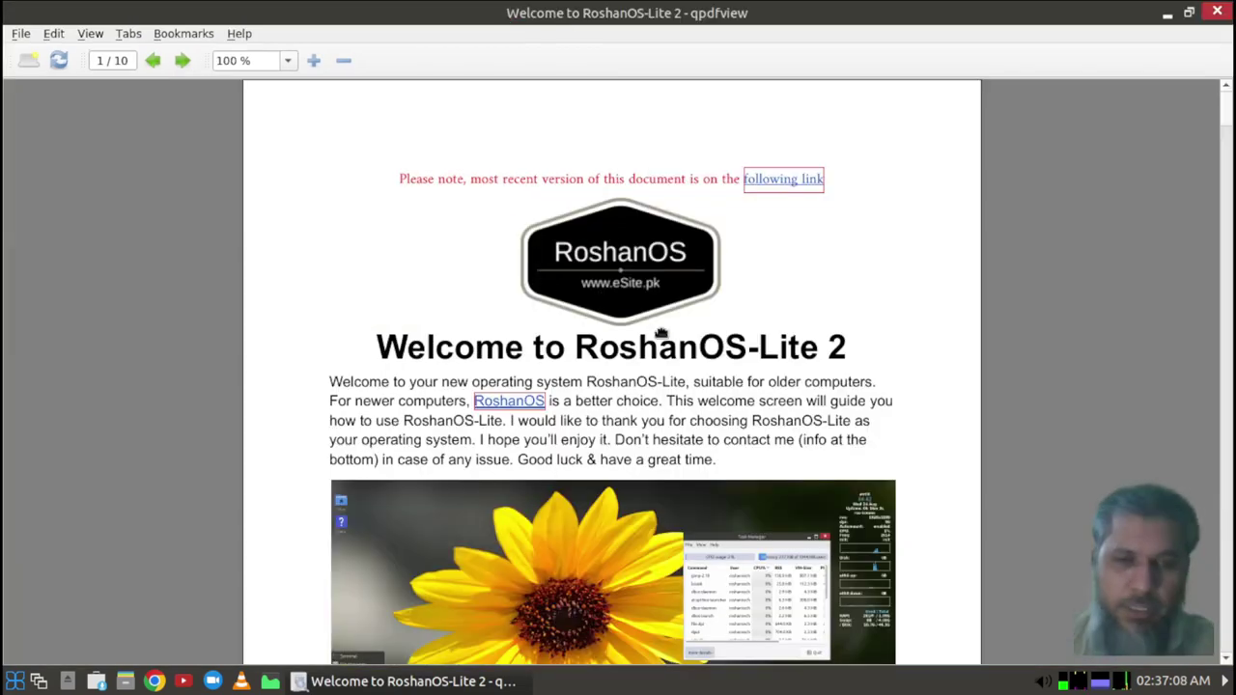
pyautogui.scroll(-10, 643, 297)
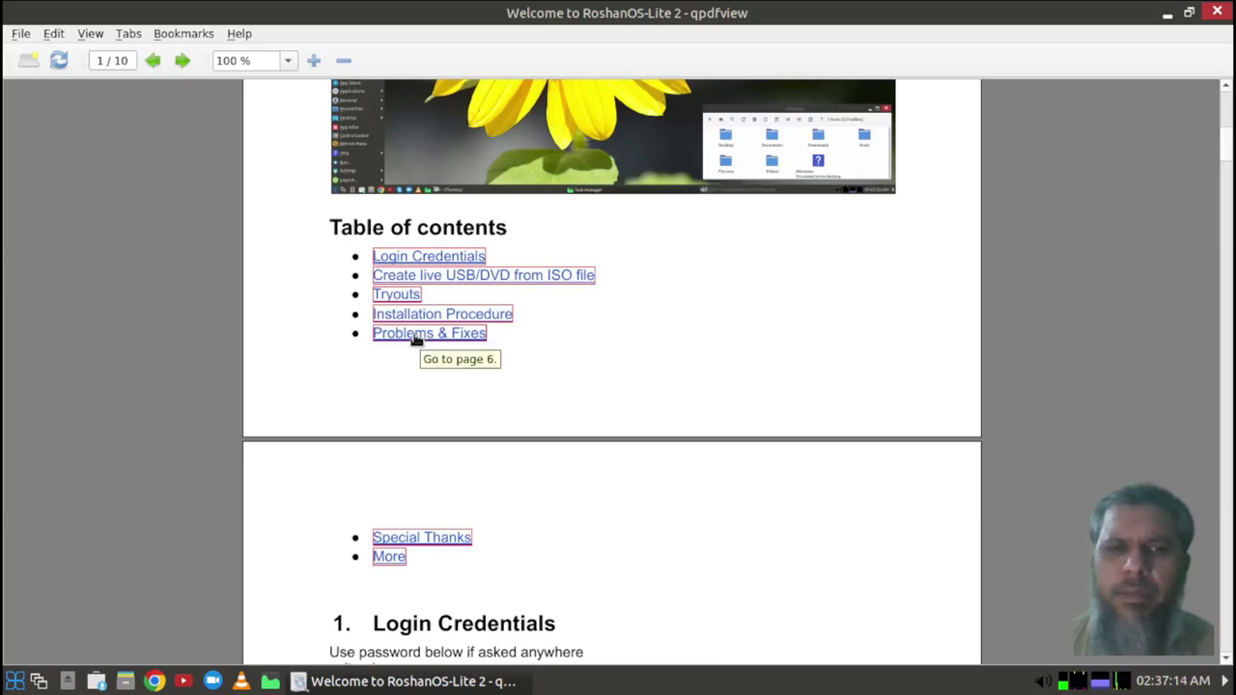
pyautogui.click(394, 296)
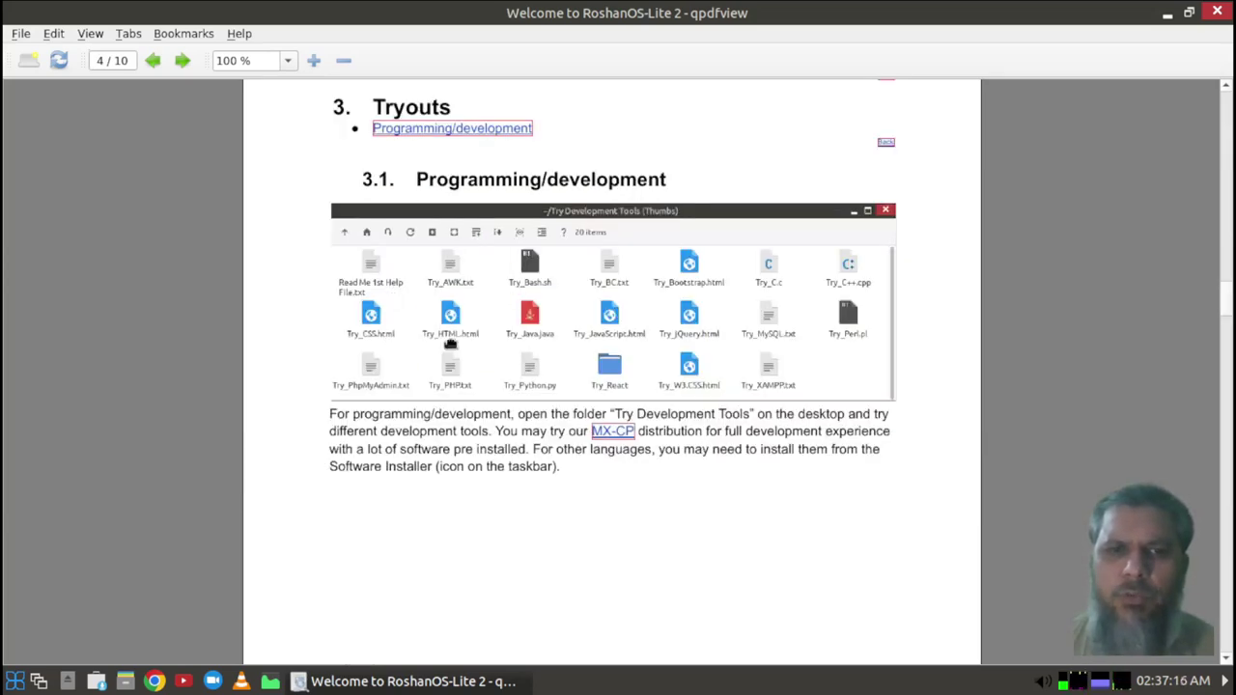
# Read the Tryouts section on programming and development, including the Geany and Package Installer examples.
pyautogui.scroll(-3, 540, 435)
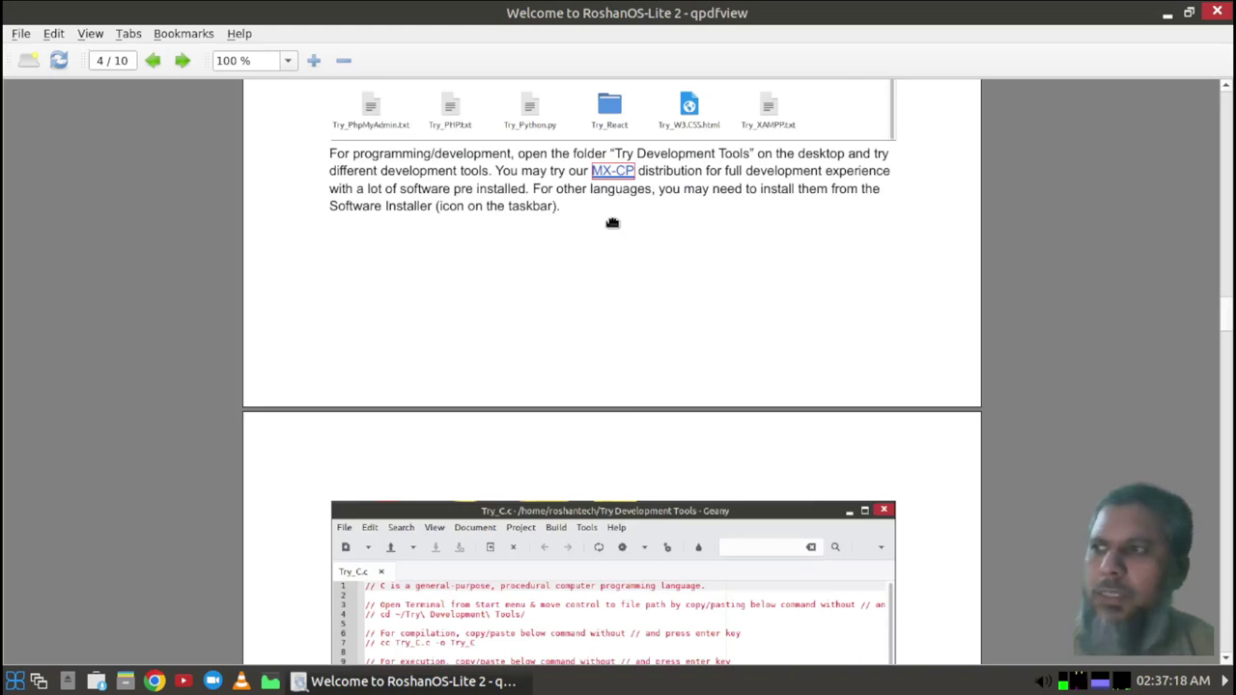
pyautogui.scroll(-2, 608, 227)
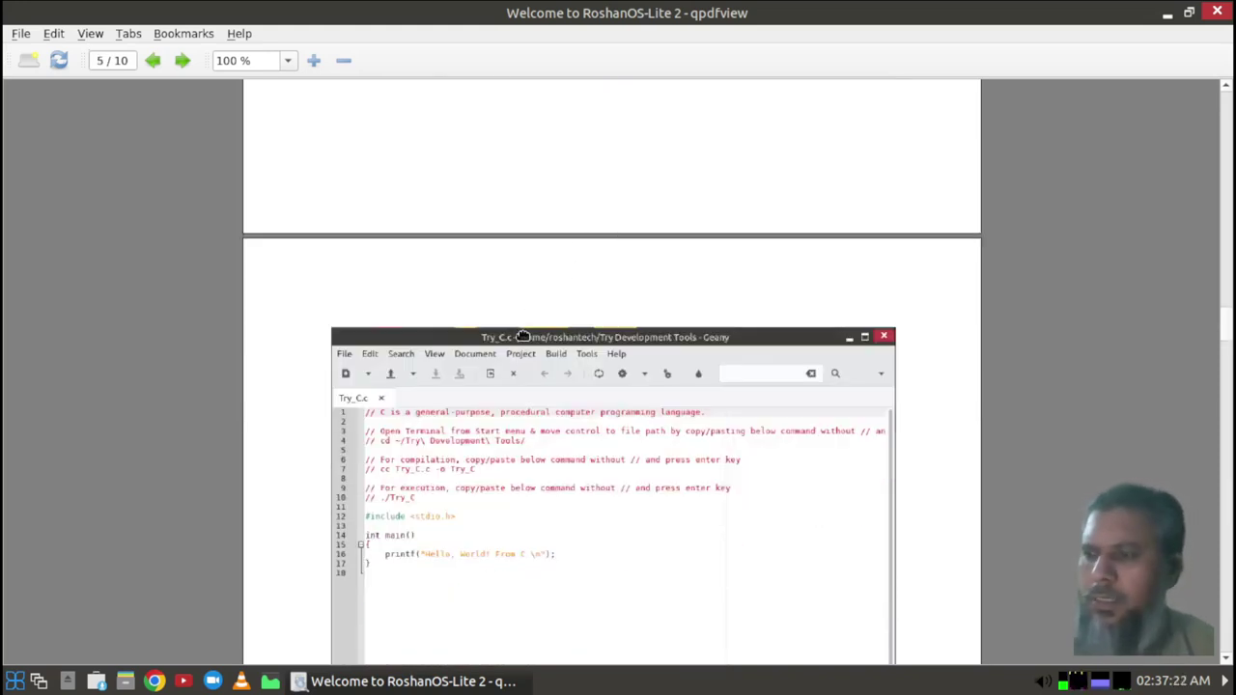
pyautogui.scroll(-3, 528, 335)
pyautogui.scroll(-2, 580, 335)
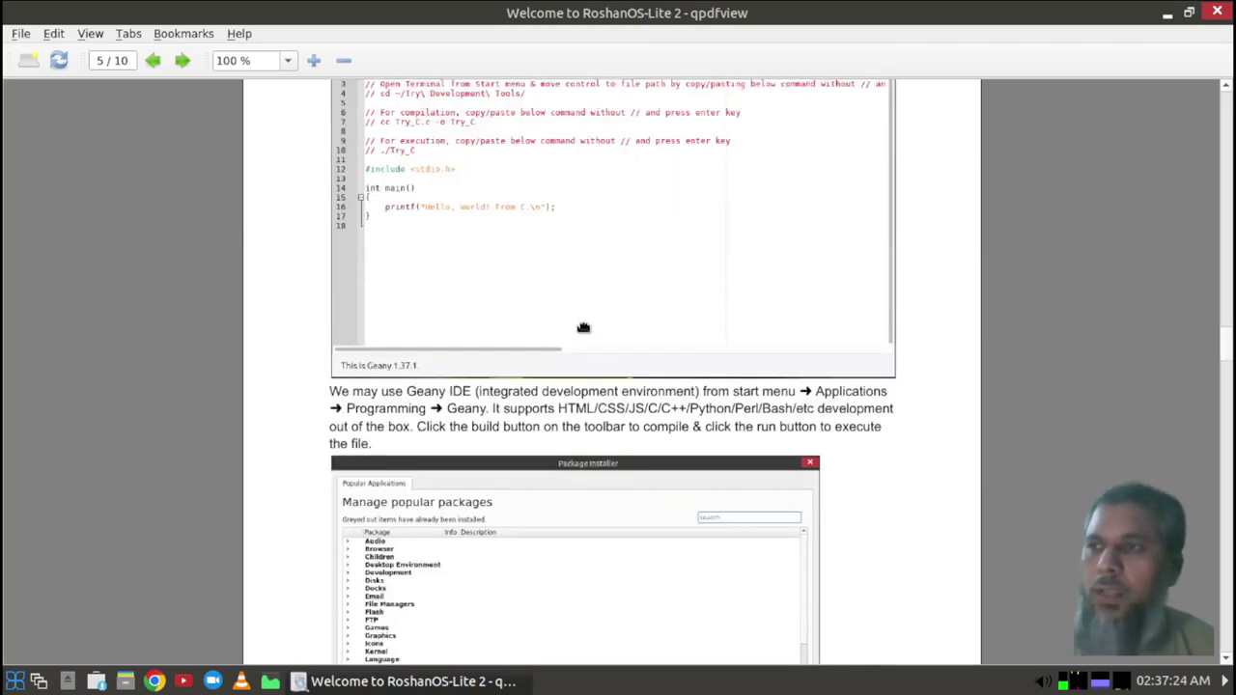
pyautogui.scroll(-2, 579, 303)
pyautogui.scroll(-3, 570, 358)
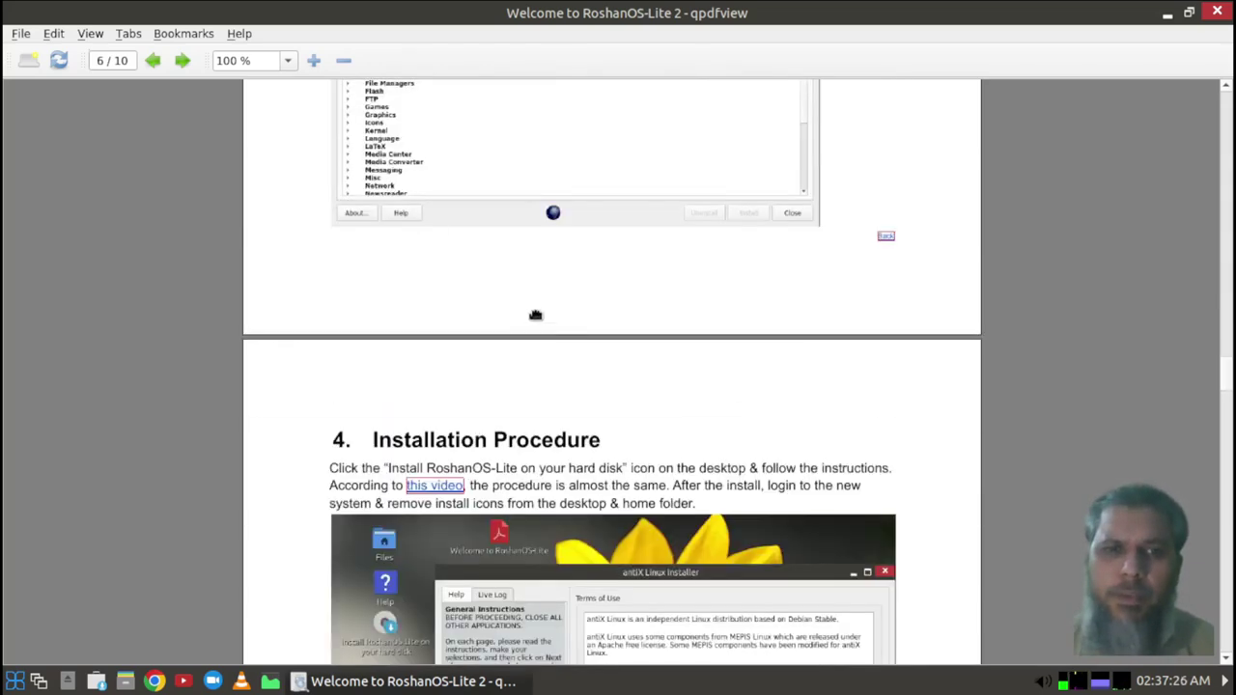
pyautogui.scroll(6, 599, 280)
pyautogui.scroll(-4, 576, 299)
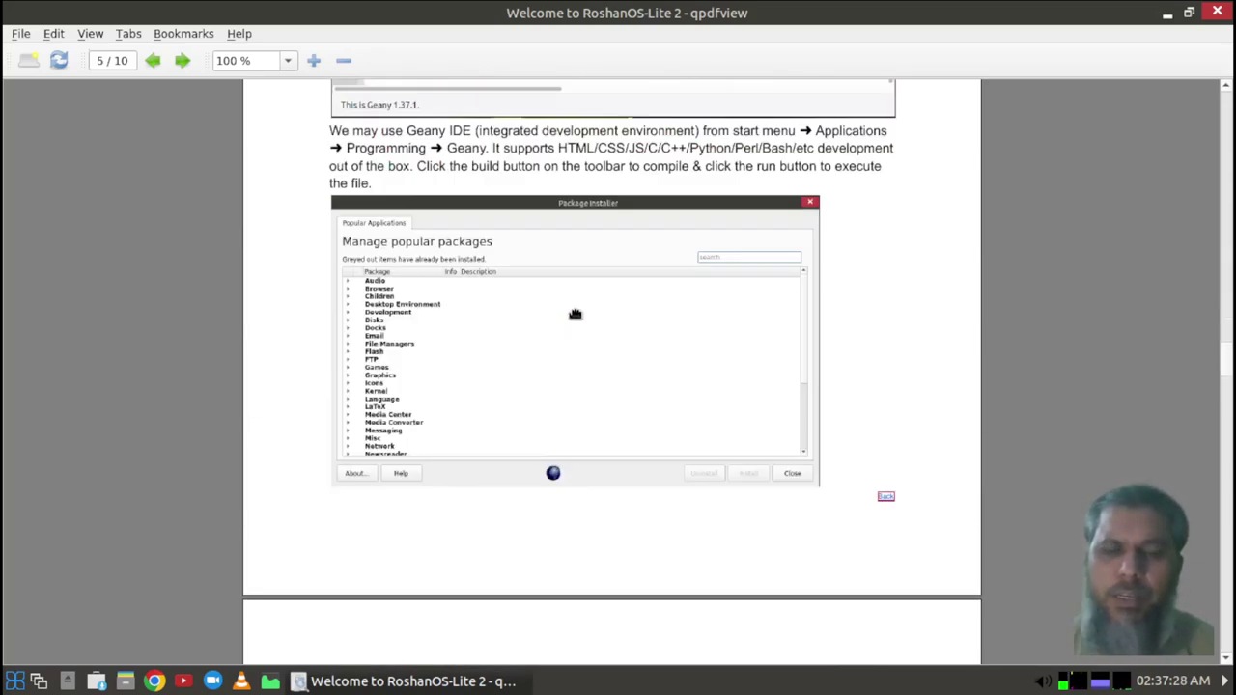
# Review the Installation Procedure section and the Problems & Fixes topic "Don't see other drives?" in the welcome document.
pyautogui.scroll(-3, 570, 232)
pyautogui.scroll(-5, 579, 260)
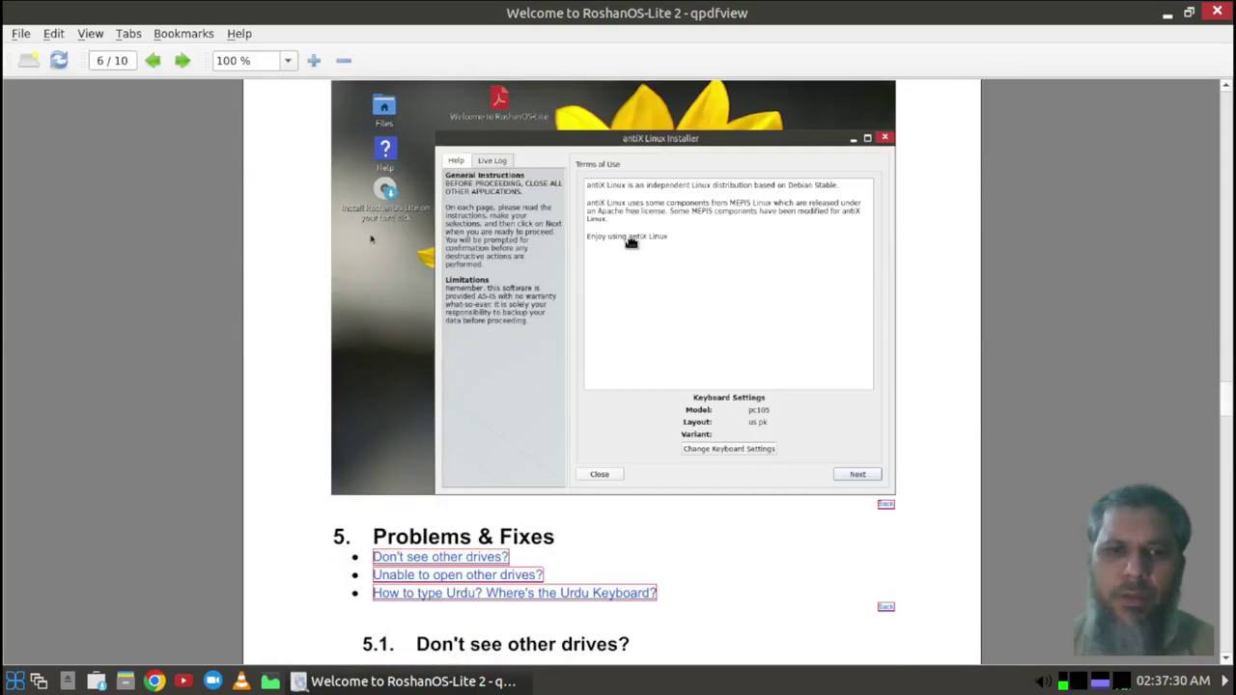
pyautogui.scroll(-3, 562, 242)
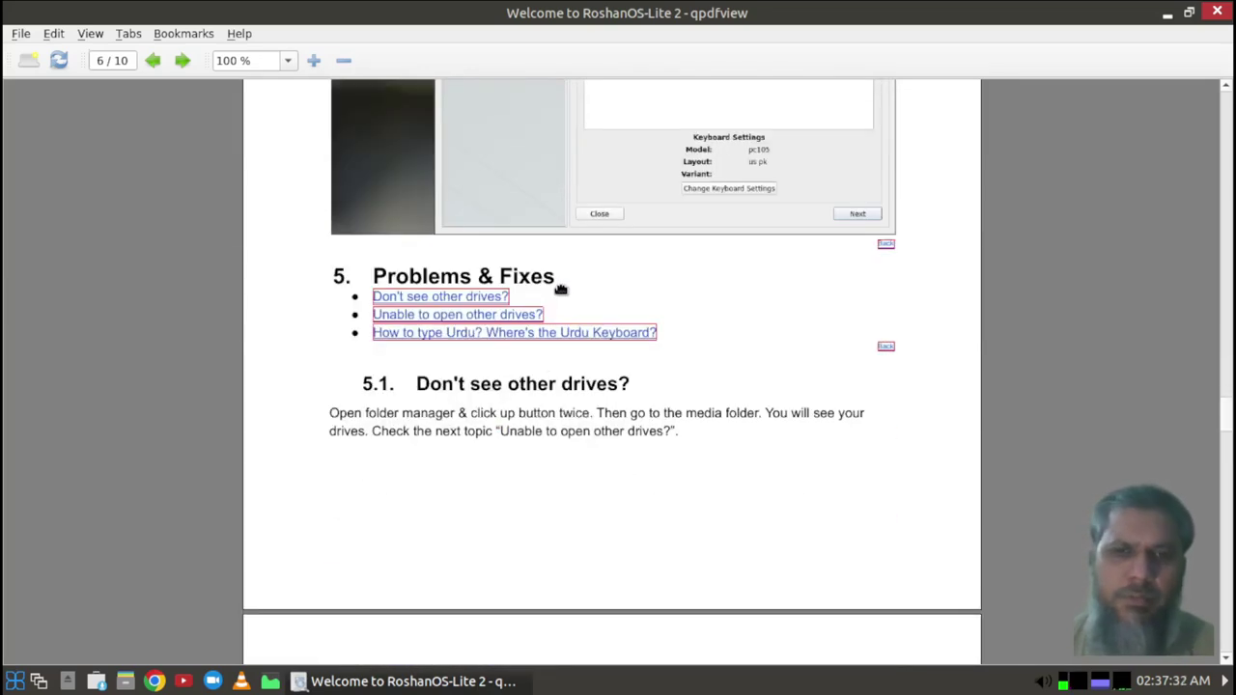
pyautogui.scroll(5, 560, 290)
pyautogui.scroll(-5, 713, 334)
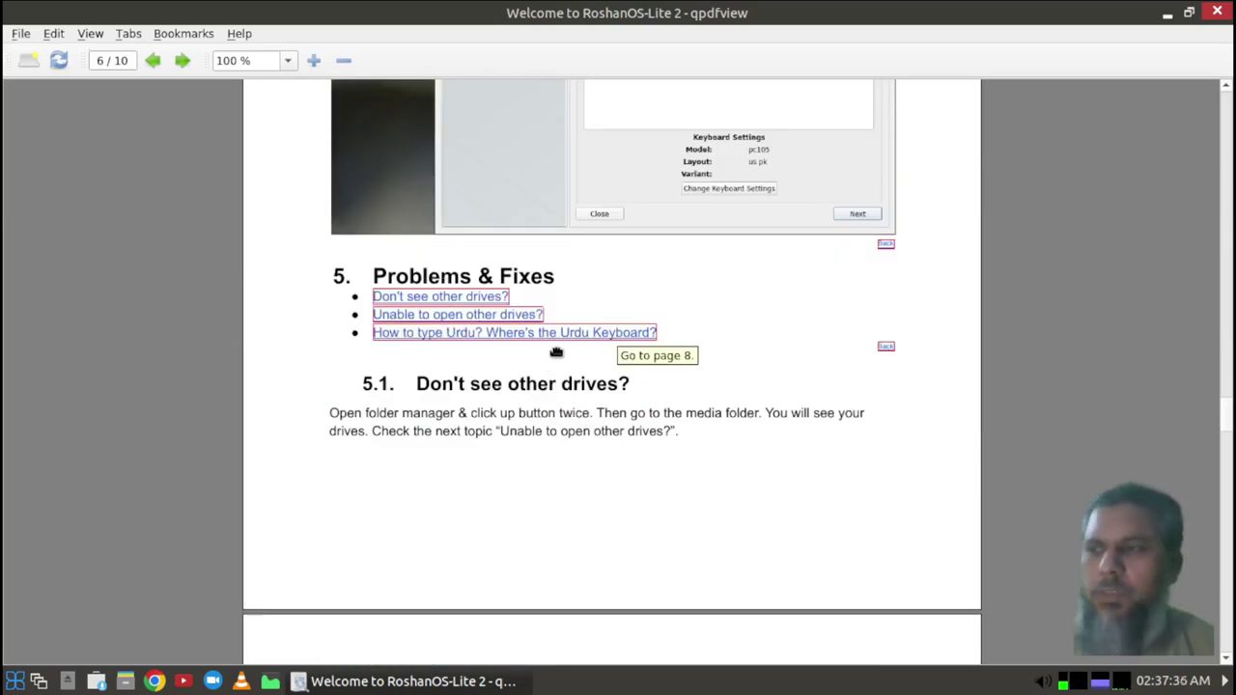
pyautogui.scroll(-3, 637, 482)
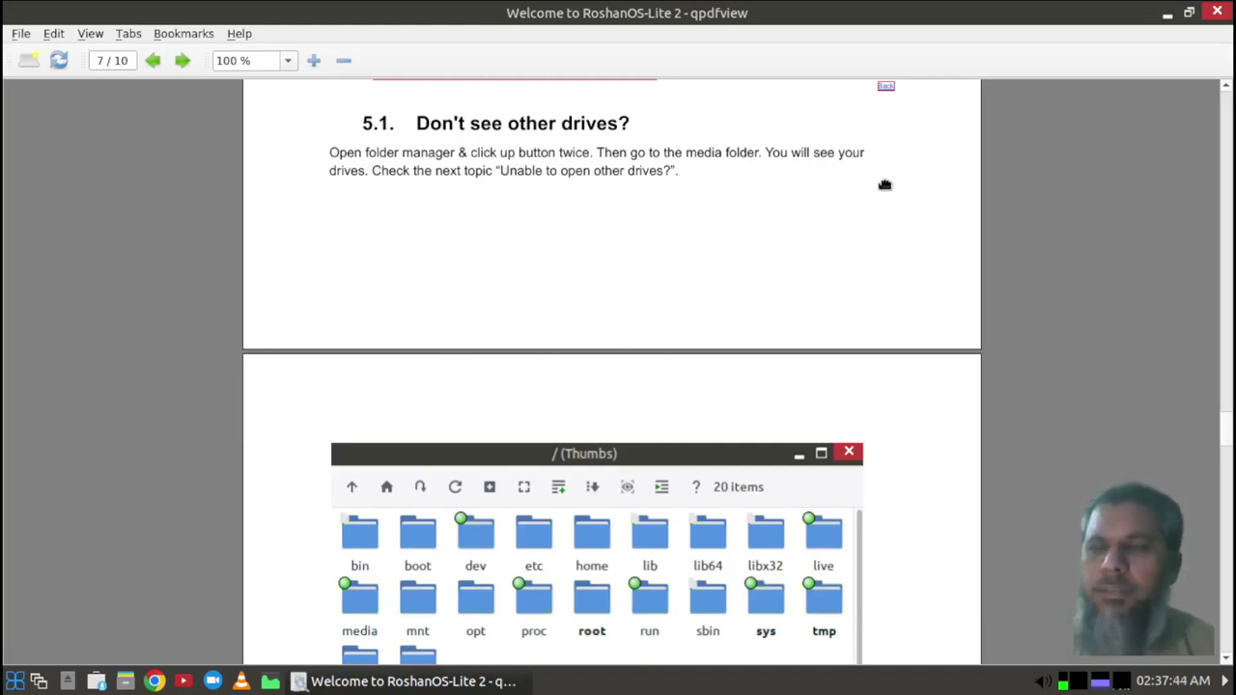
# Read the welcome document's instructions under "Unable to open other drives?" and the folder screenshot preceding them.
pyautogui.scroll(-3, 635, 312)
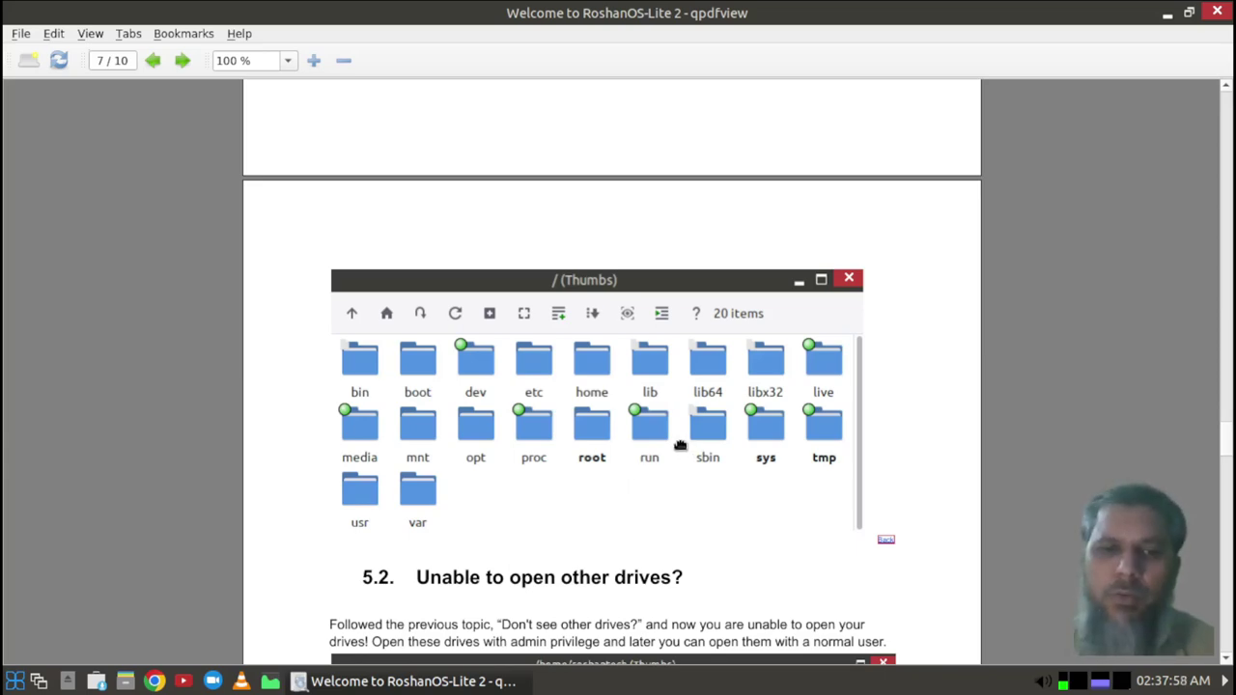
pyautogui.scroll(-4, 679, 445)
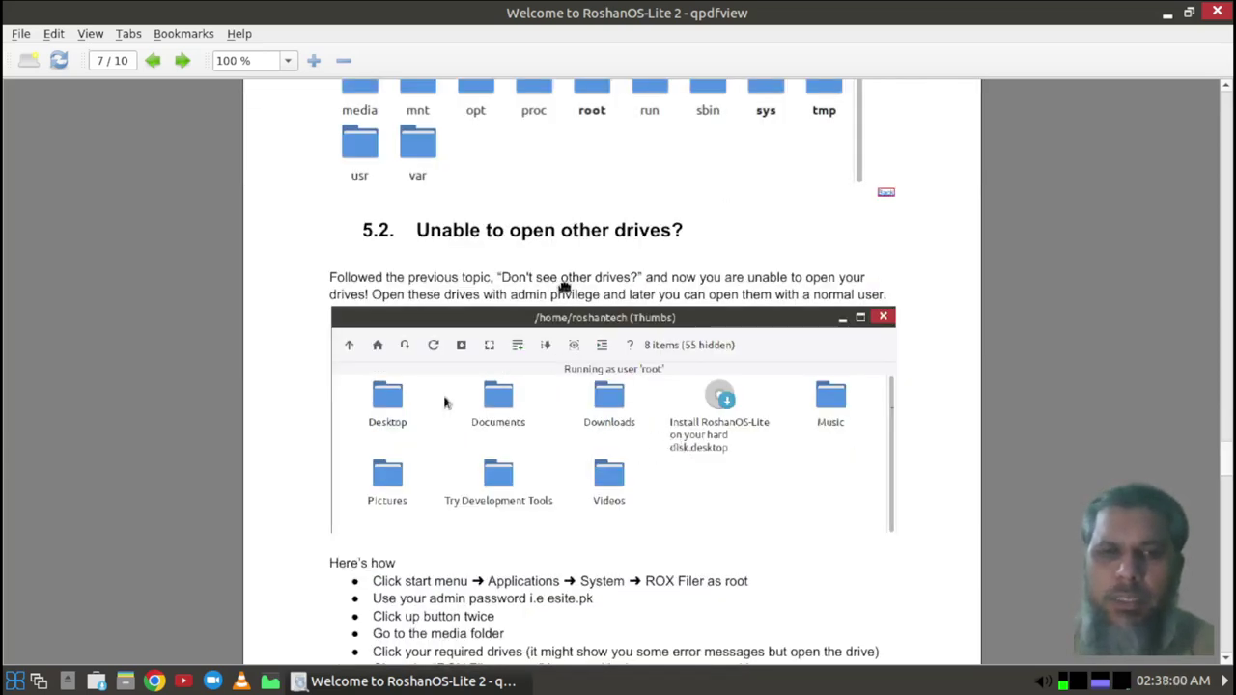
pyautogui.scroll(5, 569, 280)
pyautogui.scroll(-2, 526, 372)
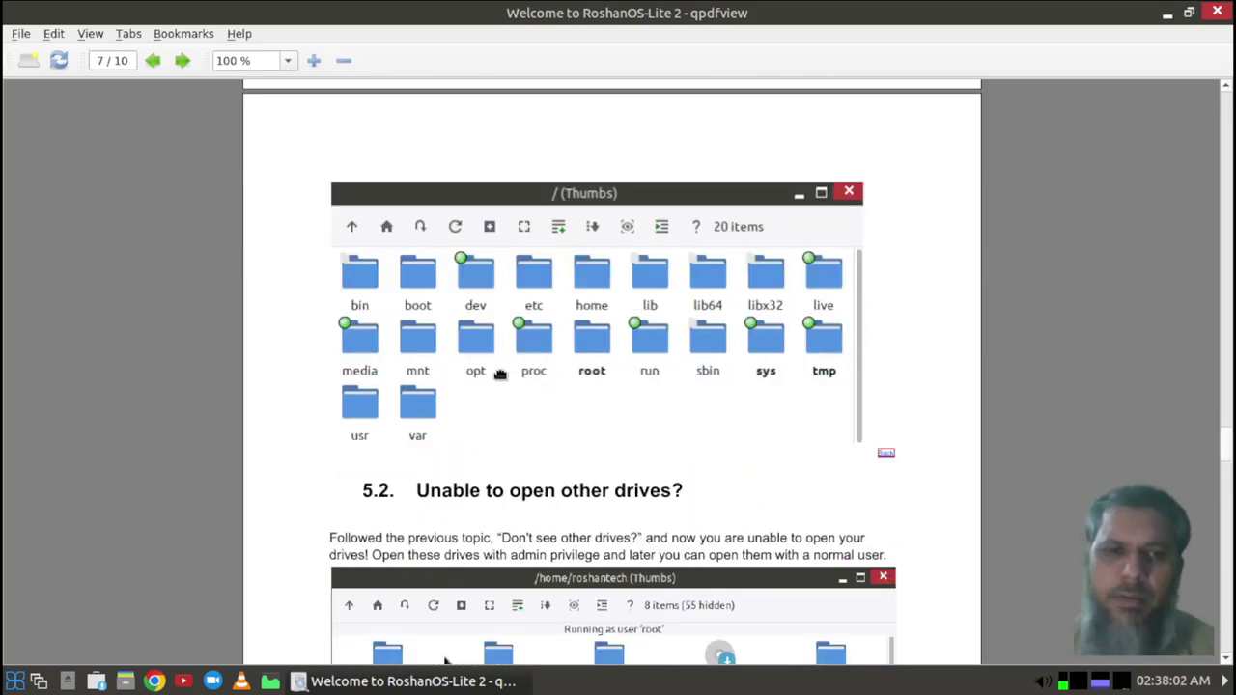
pyautogui.scroll(-2, 495, 381)
pyautogui.scroll(-2, 550, 478)
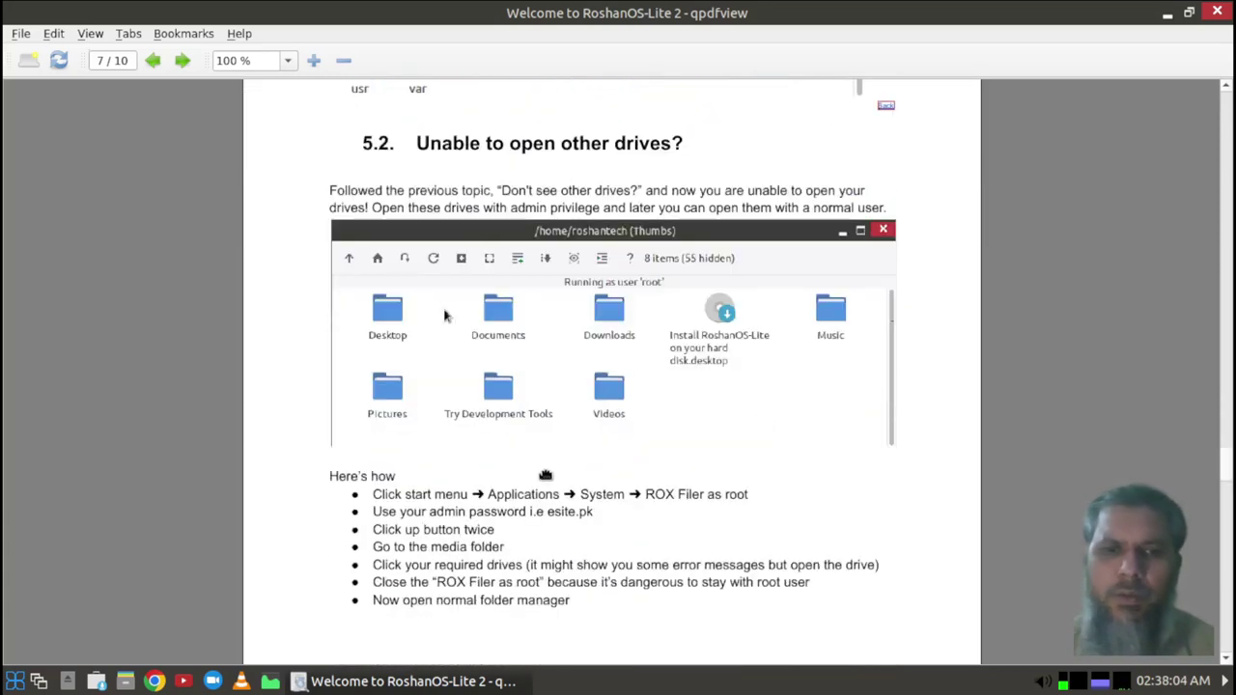
pyautogui.scroll(-4, 630, 473)
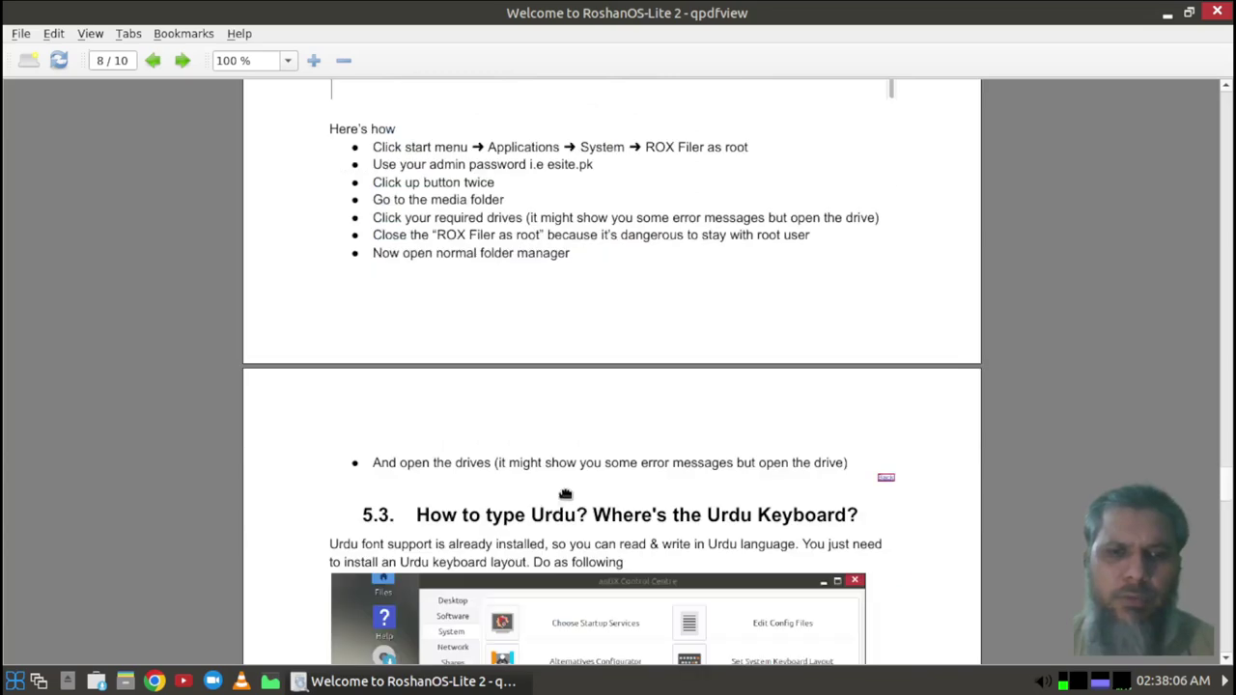
pyautogui.scroll(6, 574, 458)
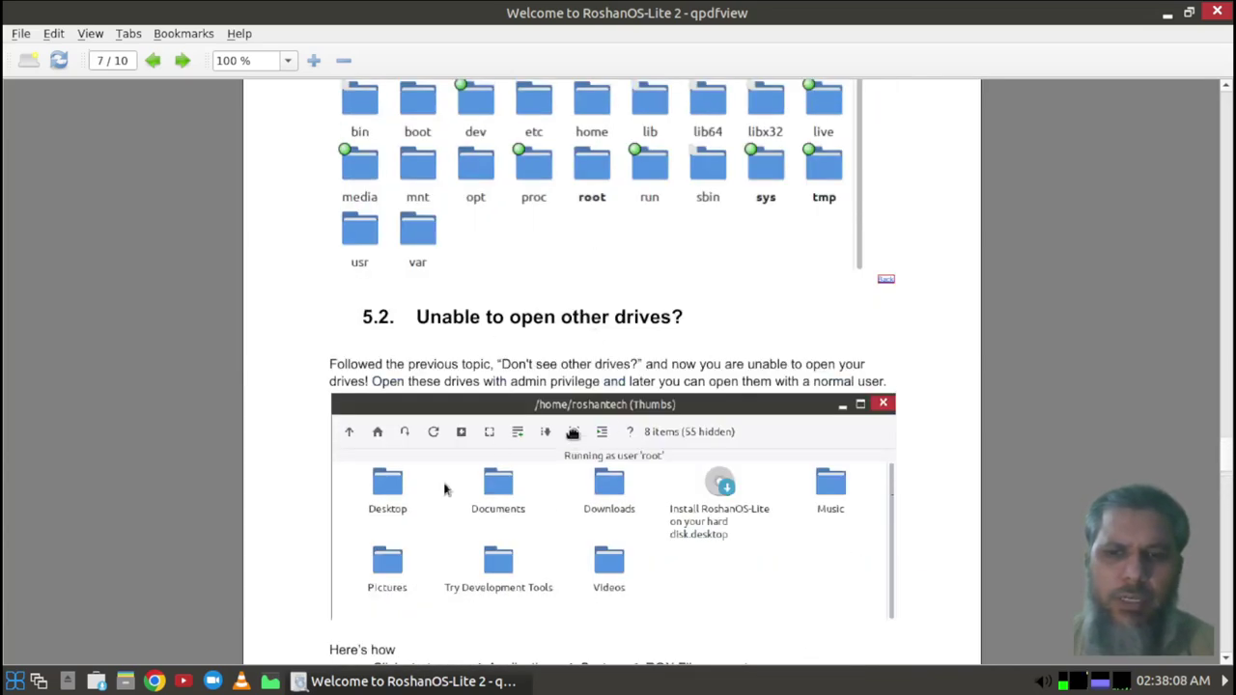
# Minimize the welcome document, open the file manager, and go up from the home folder to root and into the media folder.
pyautogui.click(386, 682)
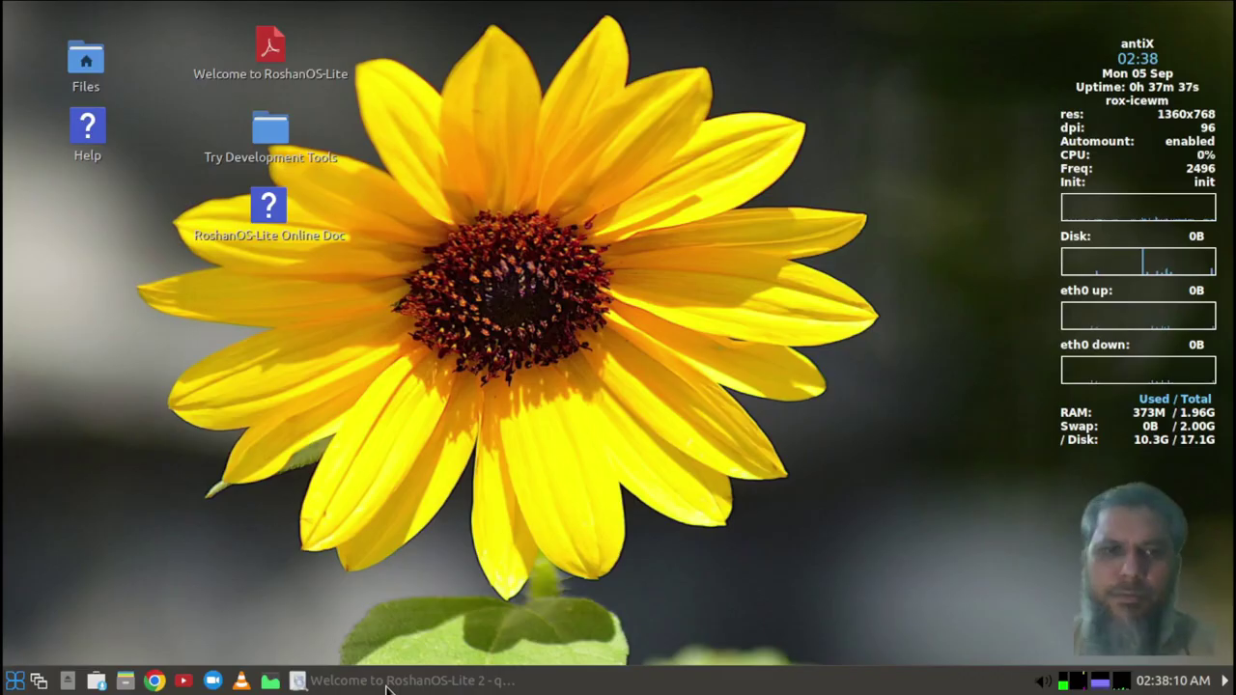
pyautogui.doubleClick(85, 59)
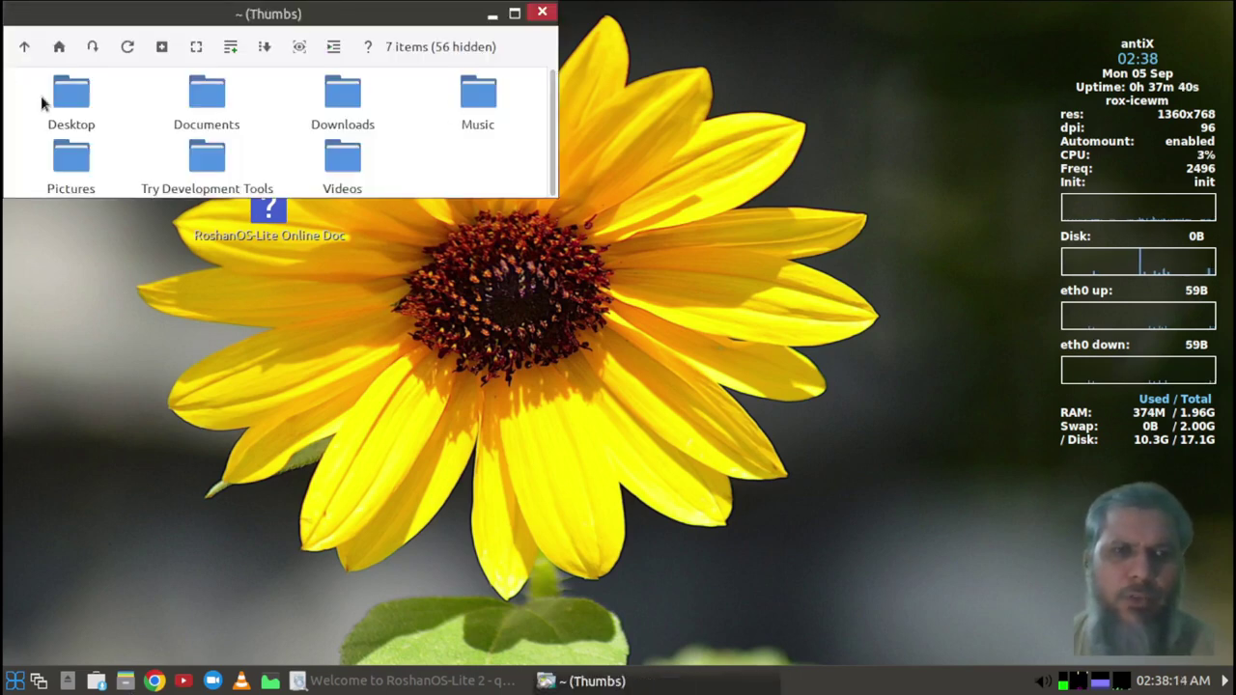
pyautogui.click(22, 48)
pyautogui.click(21, 48)
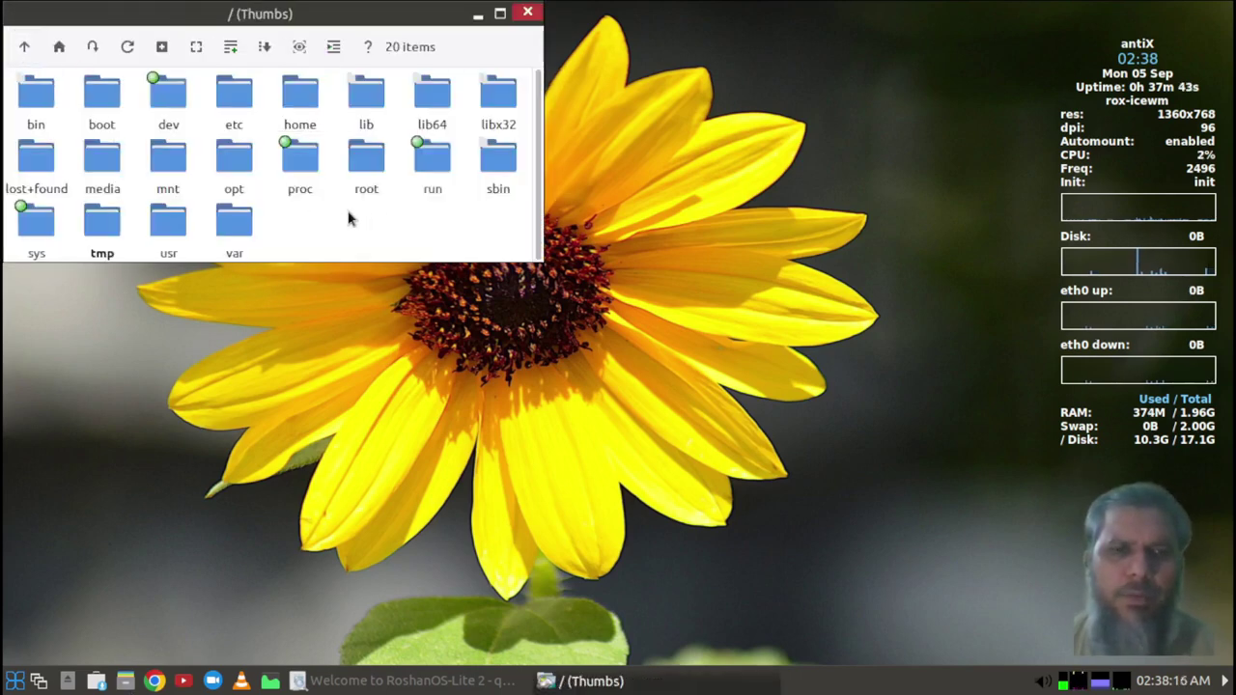
pyautogui.click(100, 157)
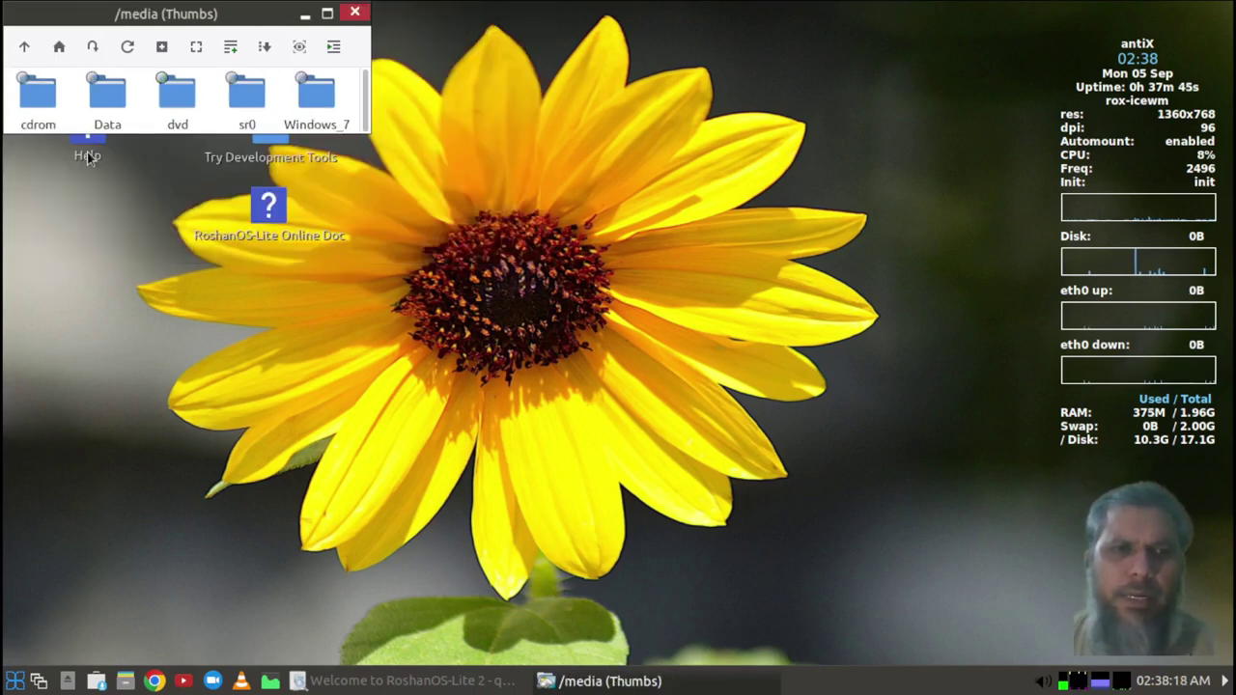
# Try to open the Windows_7 drive as a normal user, dismiss the mount dialog, and close the file manager.
pyautogui.moveTo(219, 8); pyautogui.dragTo(858, 62)
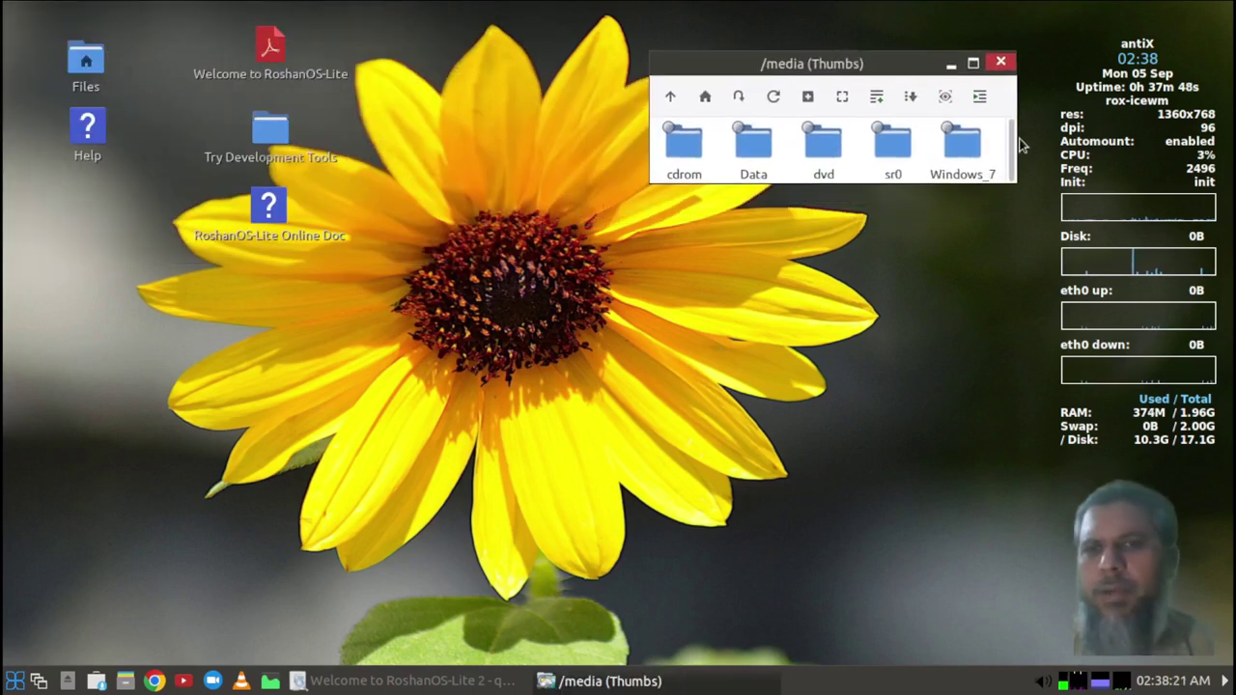
pyautogui.click(970, 145)
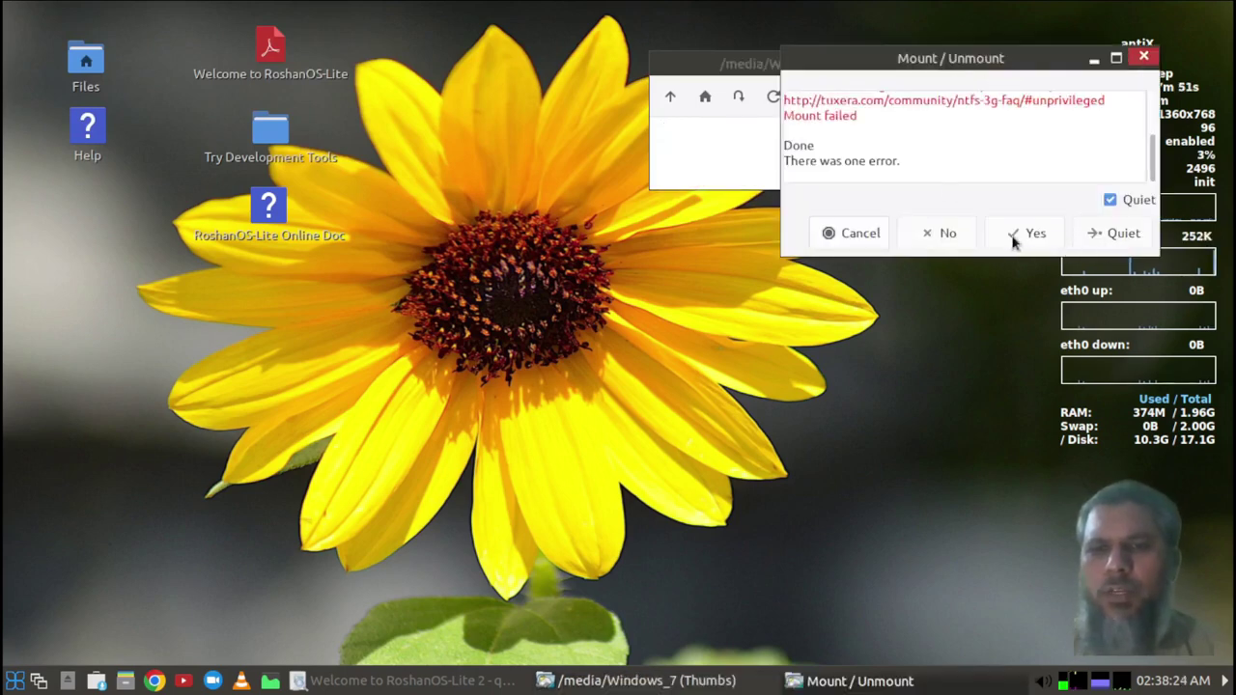
pyautogui.click(861, 239)
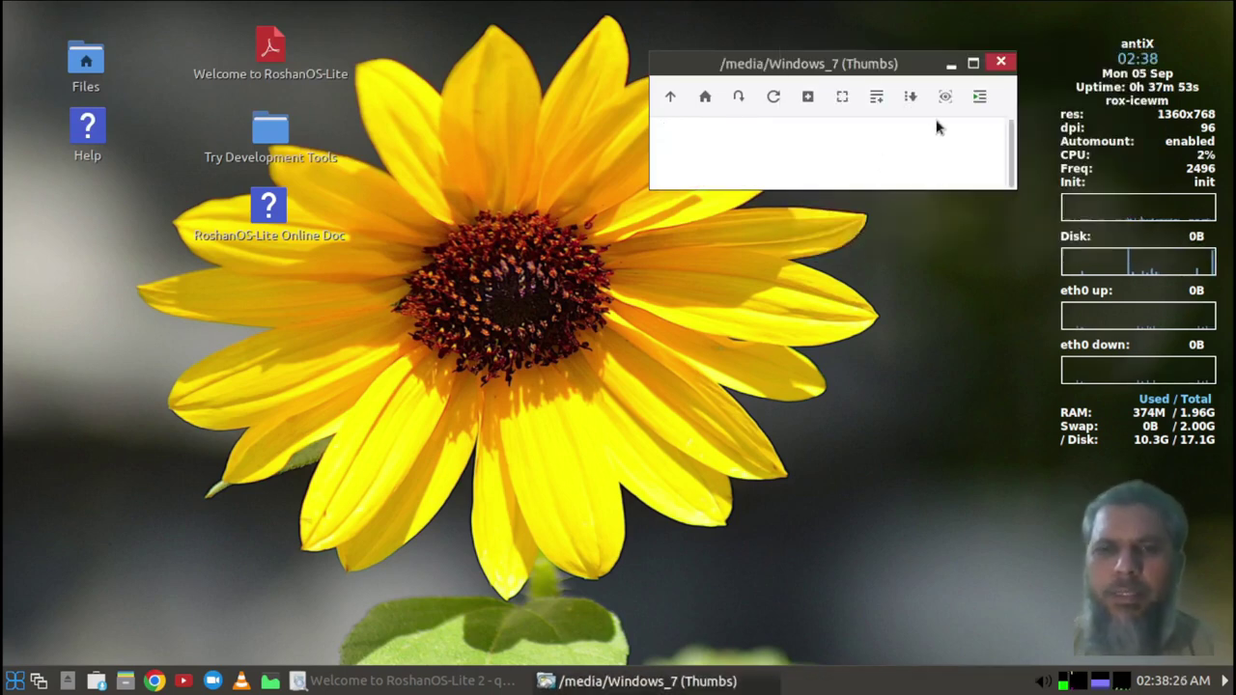
pyautogui.click(668, 96)
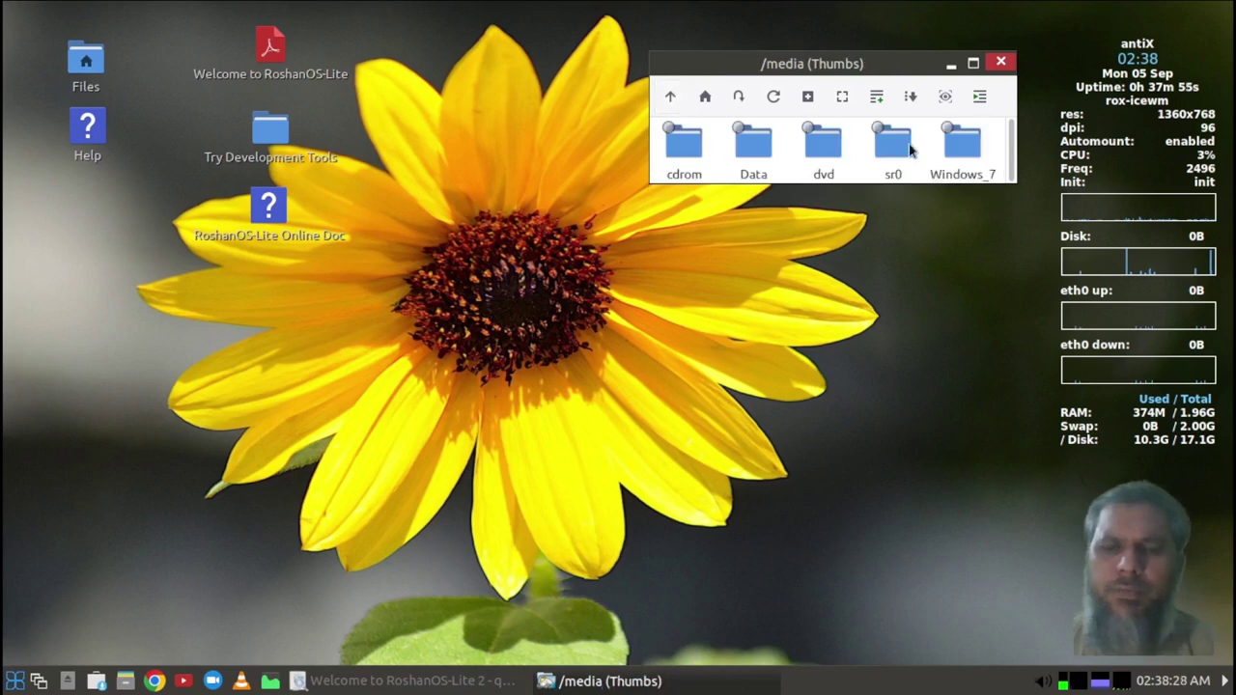
pyautogui.click(1000, 62)
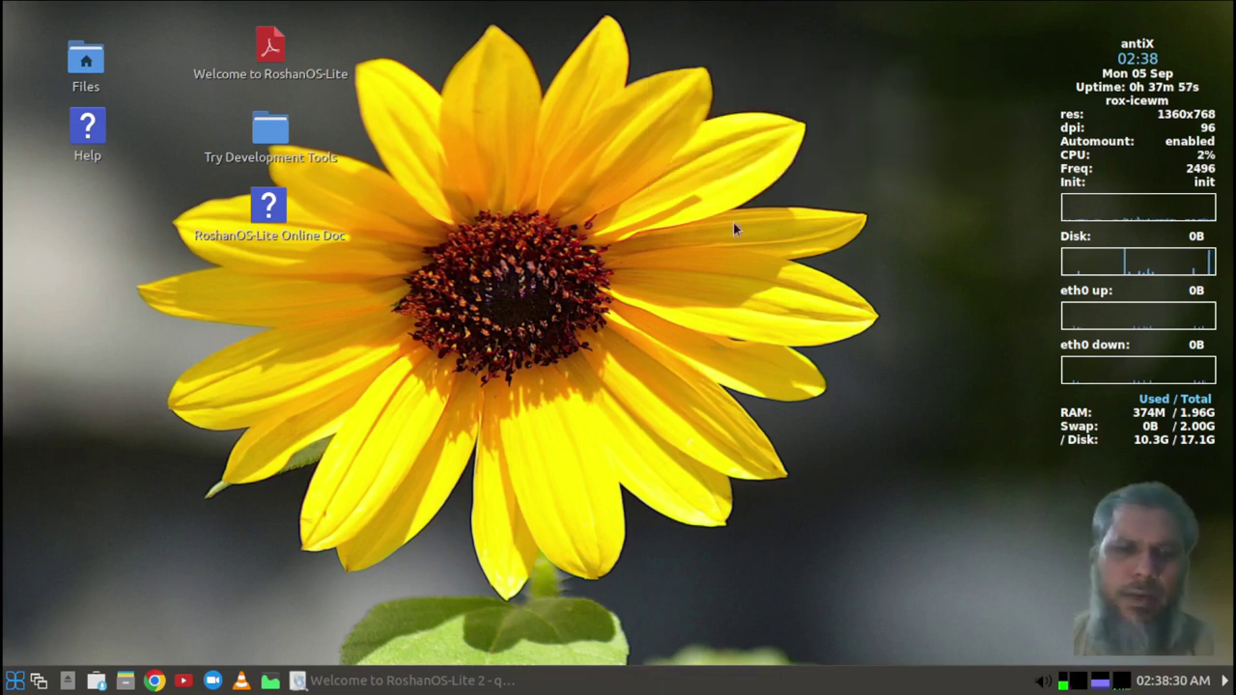
# Restore the welcome document and review the "Don't see other drives?" topic and the steps under "Unable to open other drives?".
pyautogui.click(435, 688)
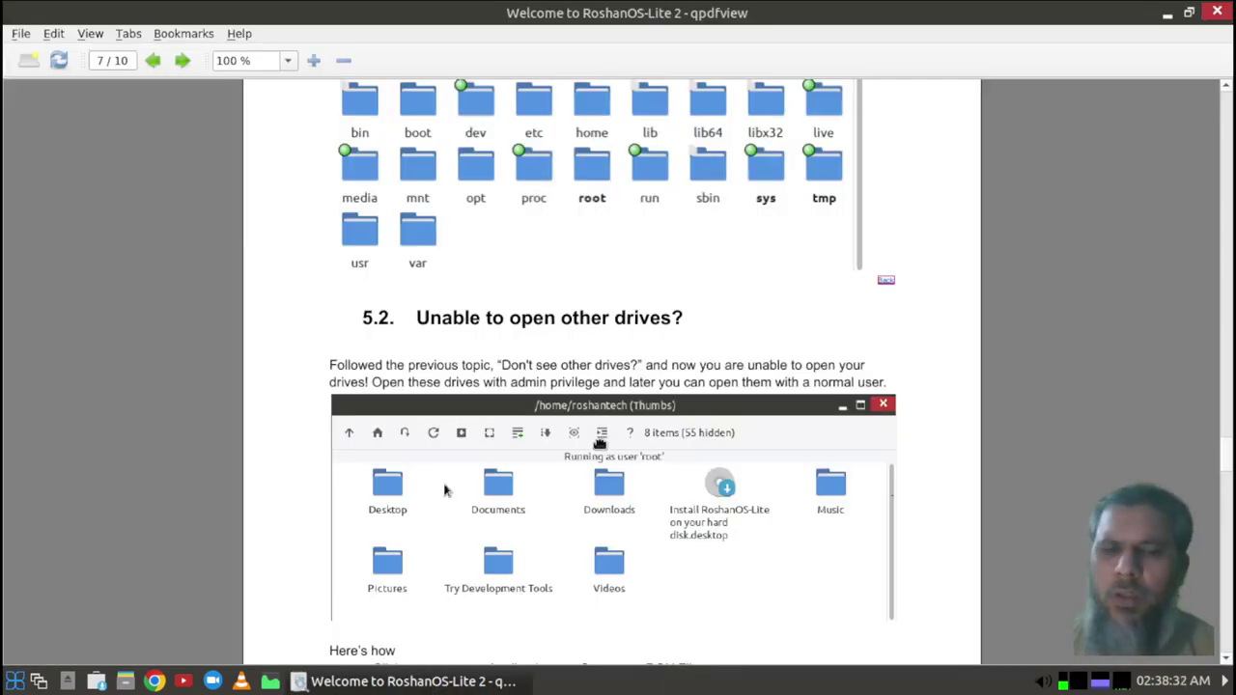
pyautogui.scroll(-1, 606, 449)
pyautogui.scroll(8, 605, 449)
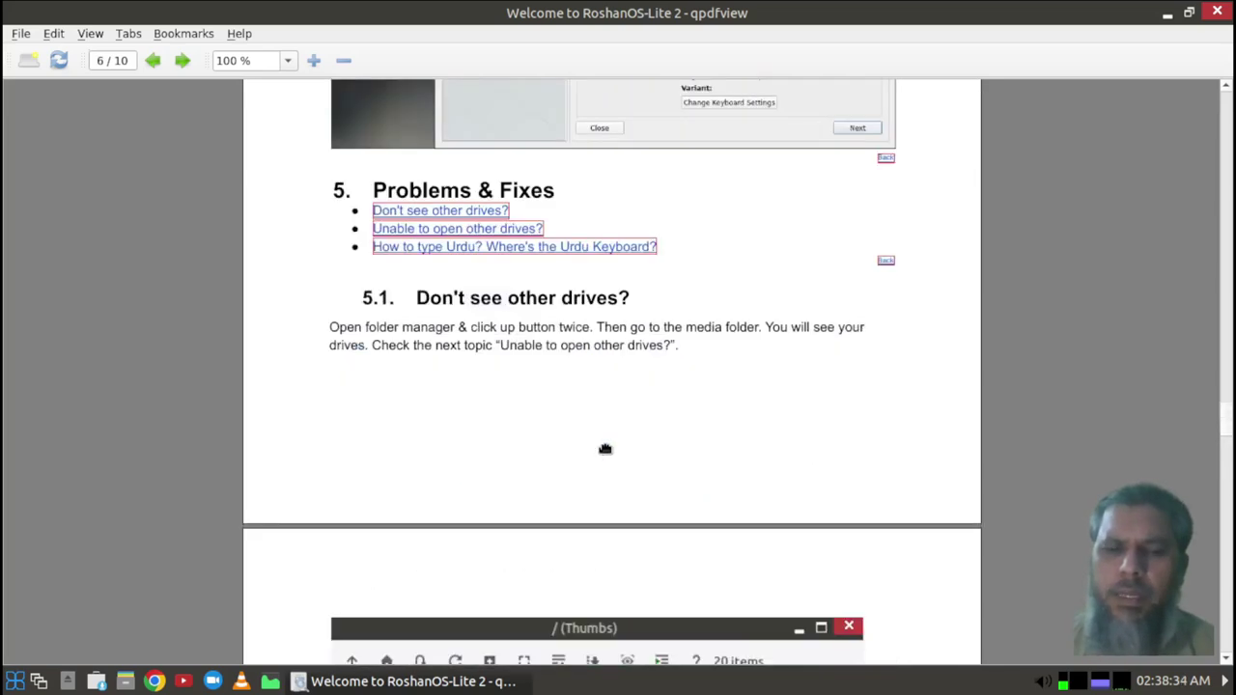
pyautogui.scroll(-6, 605, 449)
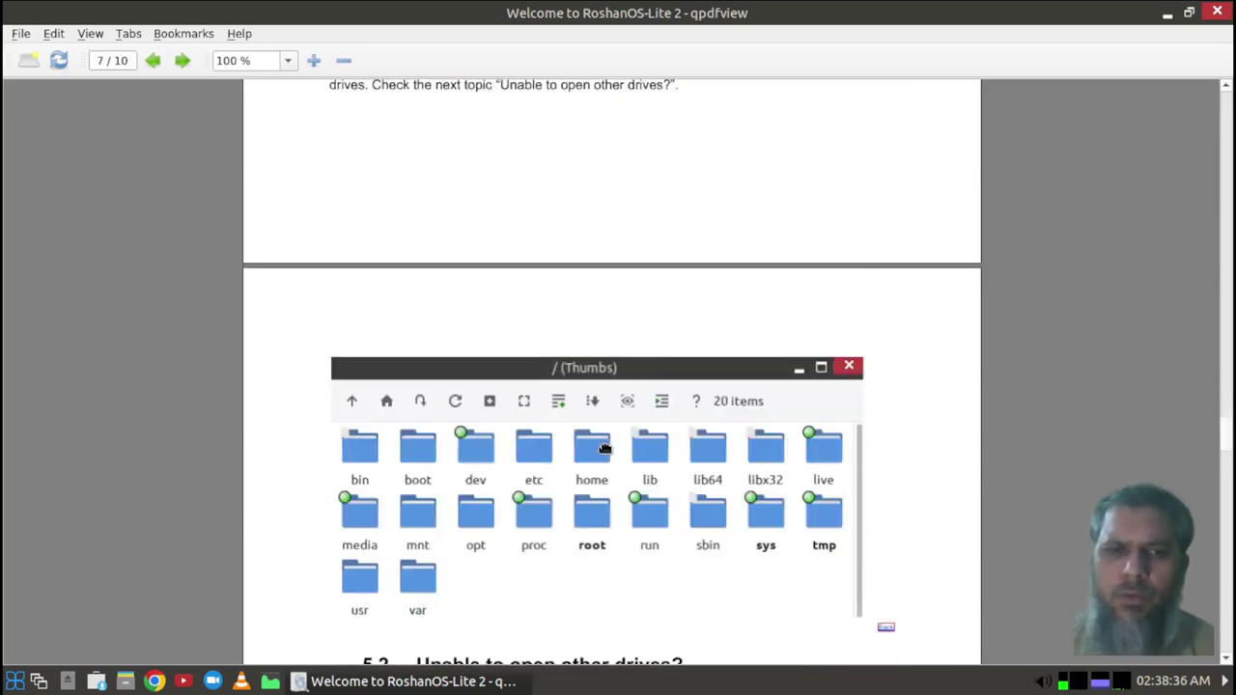
pyautogui.scroll(-3, 605, 450)
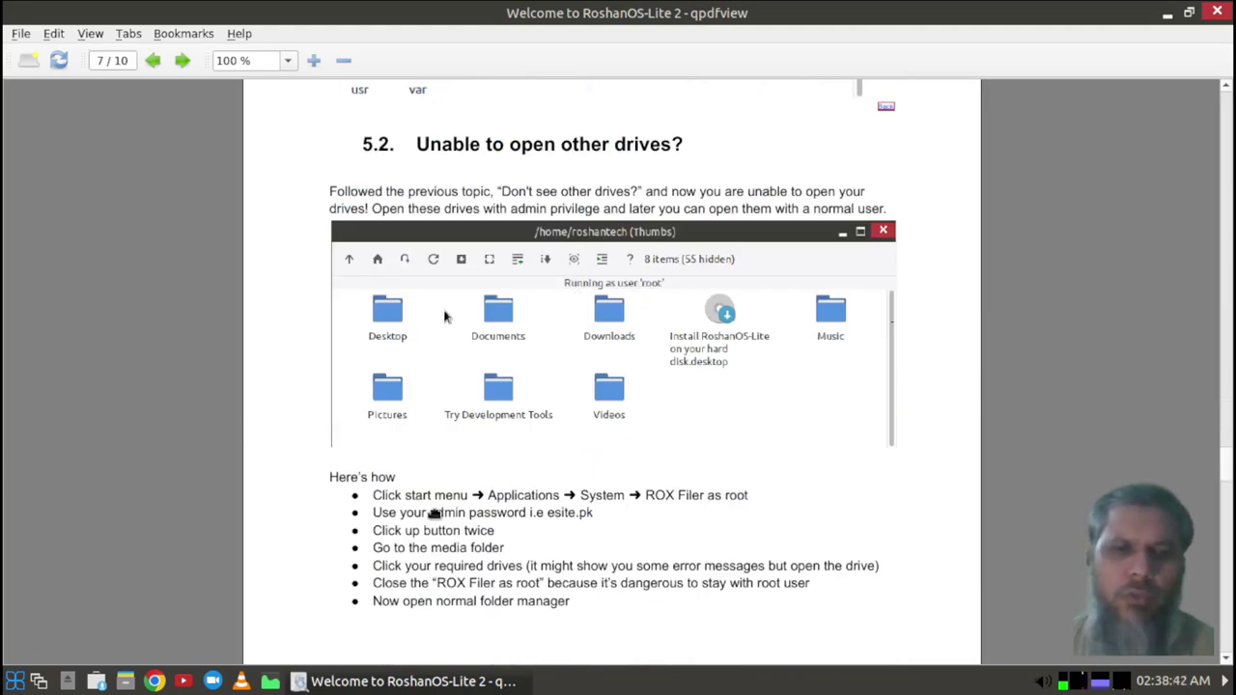
# Launch ROX Filer as root from the System applications.
pyautogui.click(12, 680)
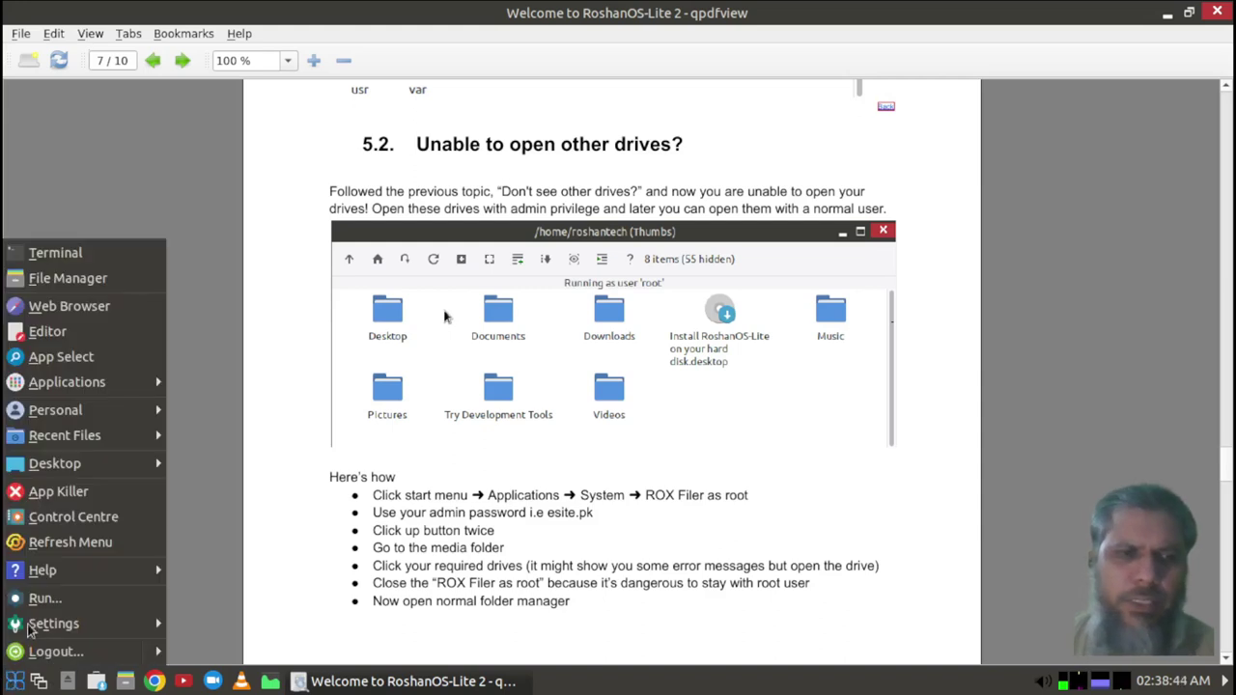
pyautogui.moveTo(59, 386)
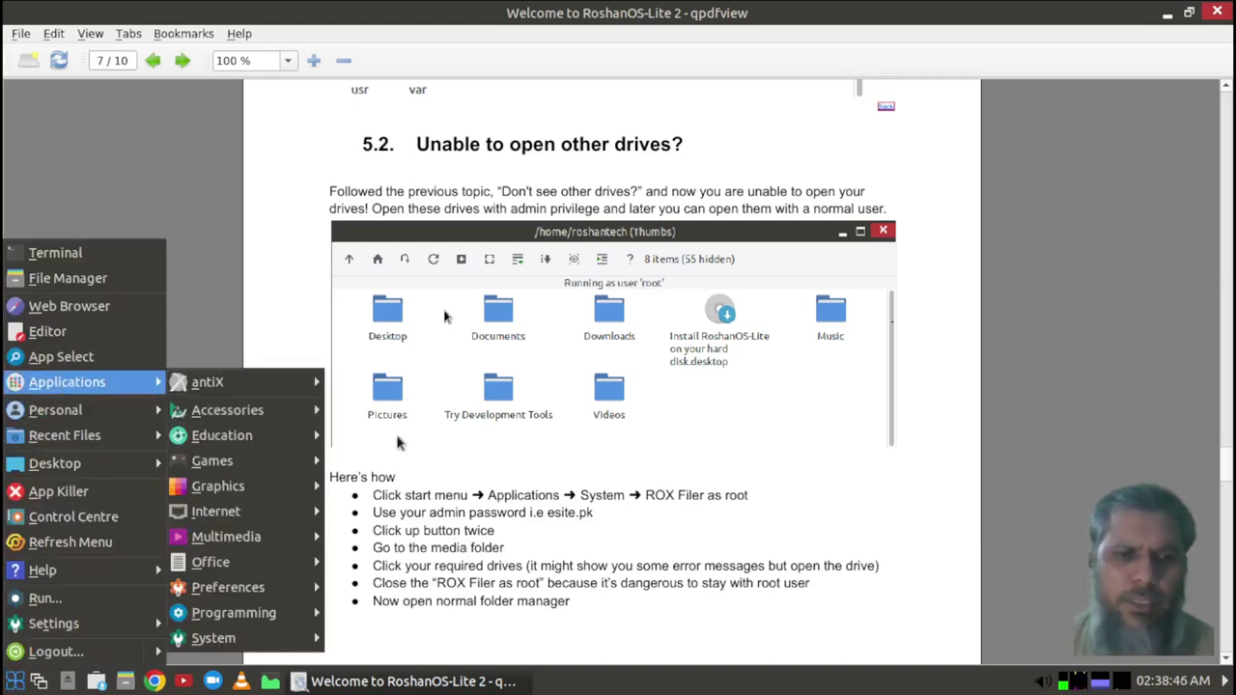
pyautogui.moveTo(245, 644)
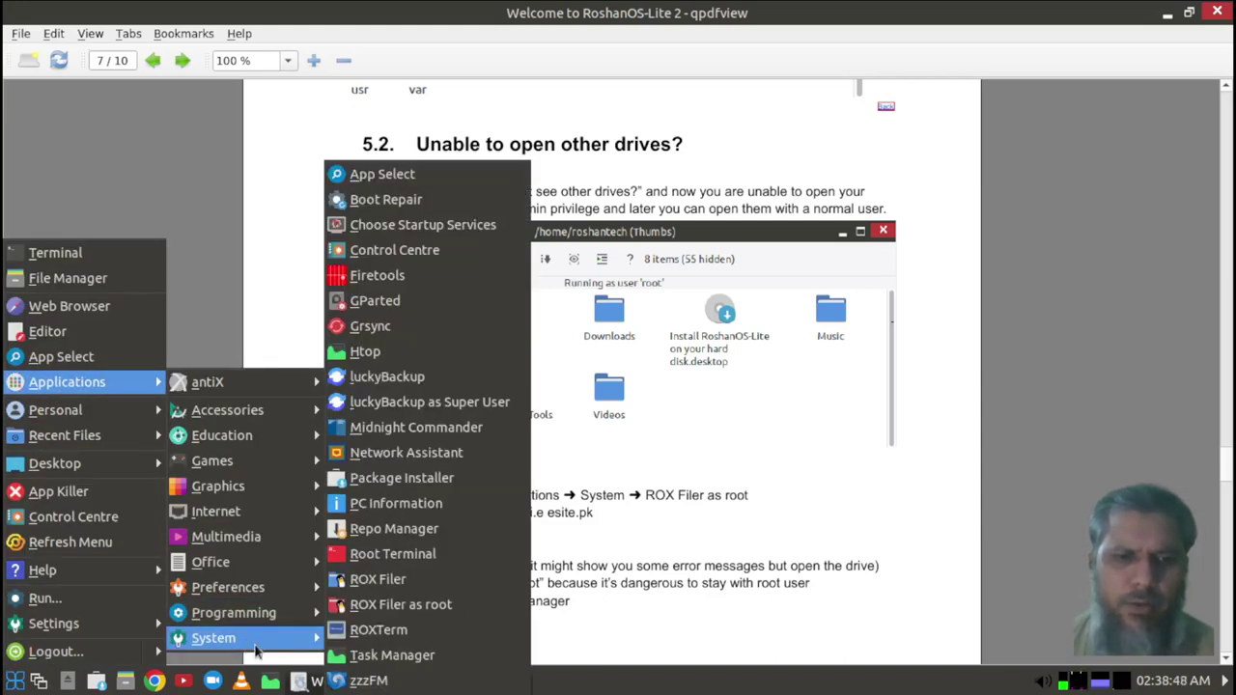
pyautogui.click(392, 606)
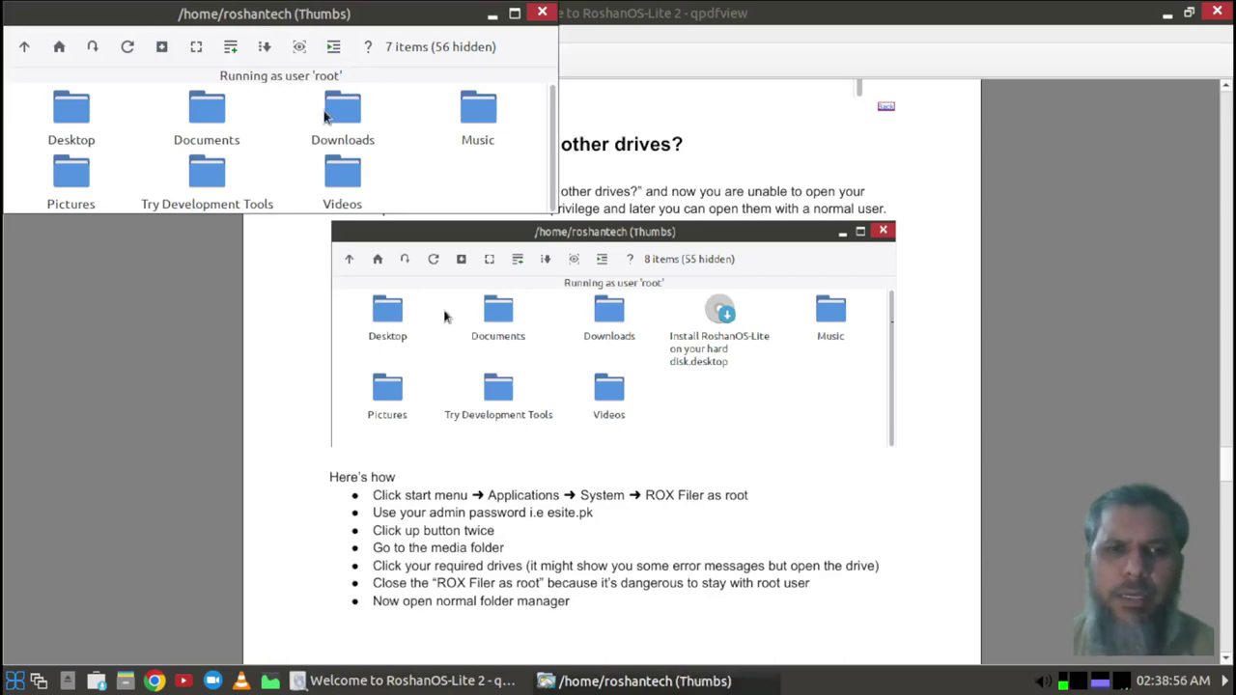
# Minimize the welcome document and take the root file manager from the home folder up to the filesystem root and into media.
pyautogui.moveTo(411, 17); pyautogui.dragTo(639, 136)
pyautogui.click(1166, 13)
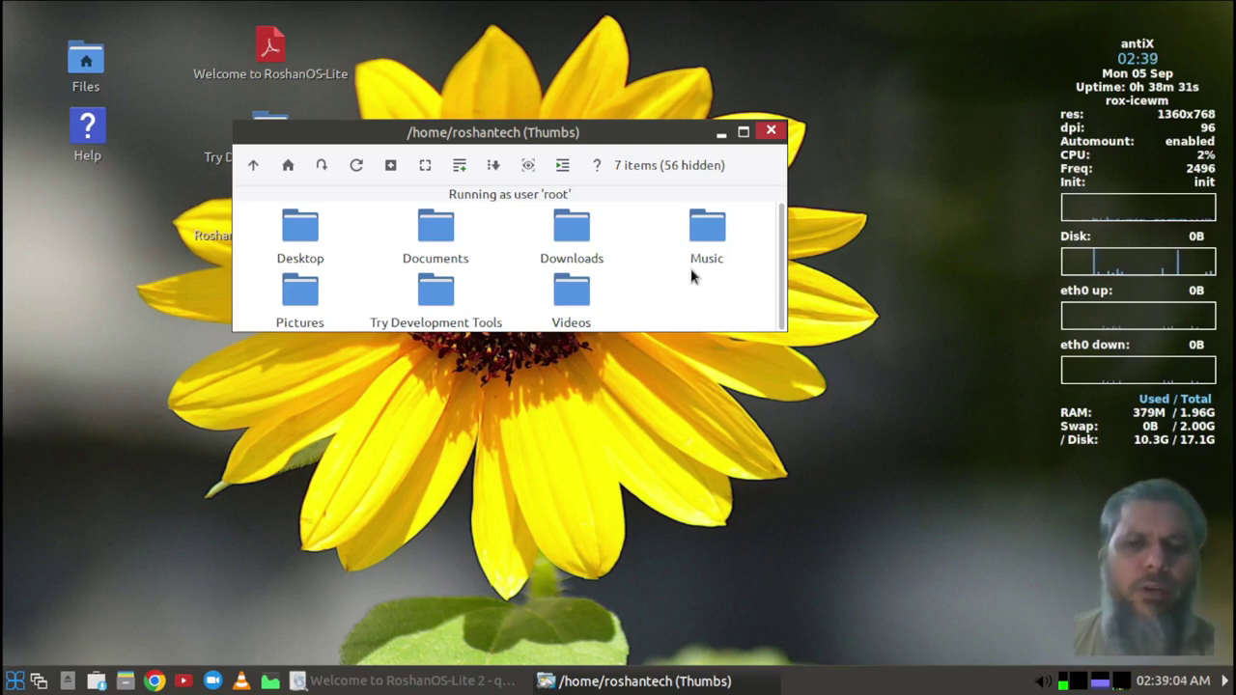
pyautogui.click(253, 166)
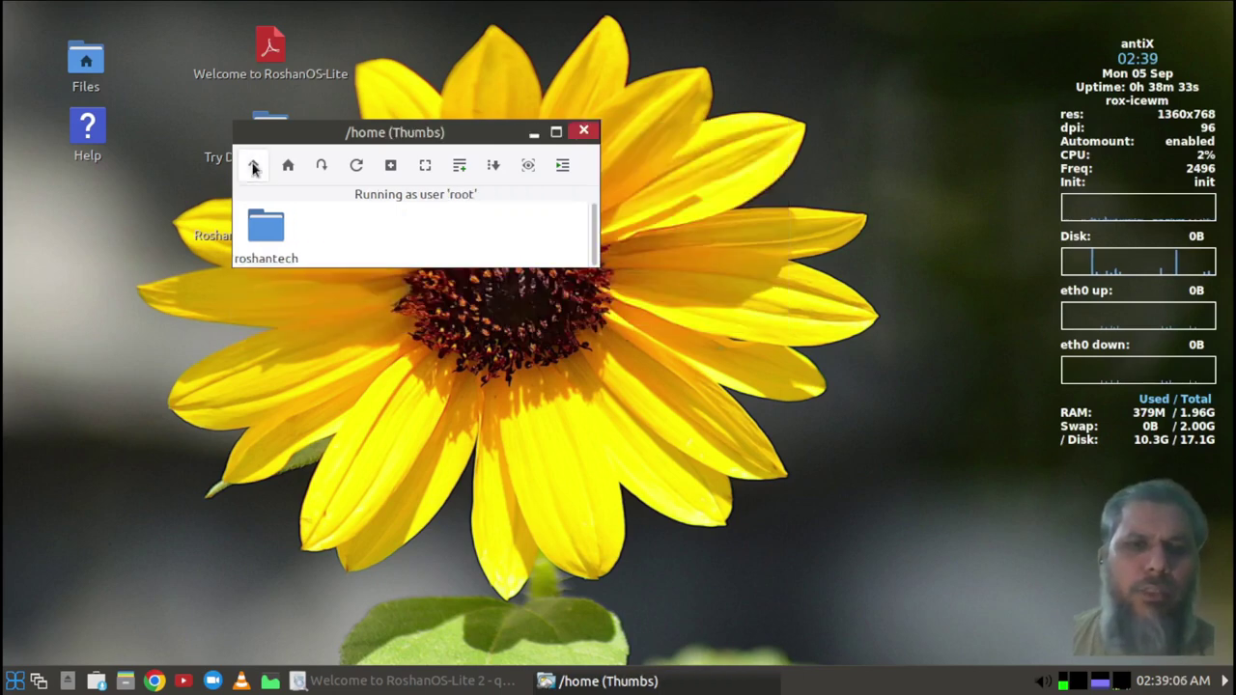
pyautogui.click(253, 166)
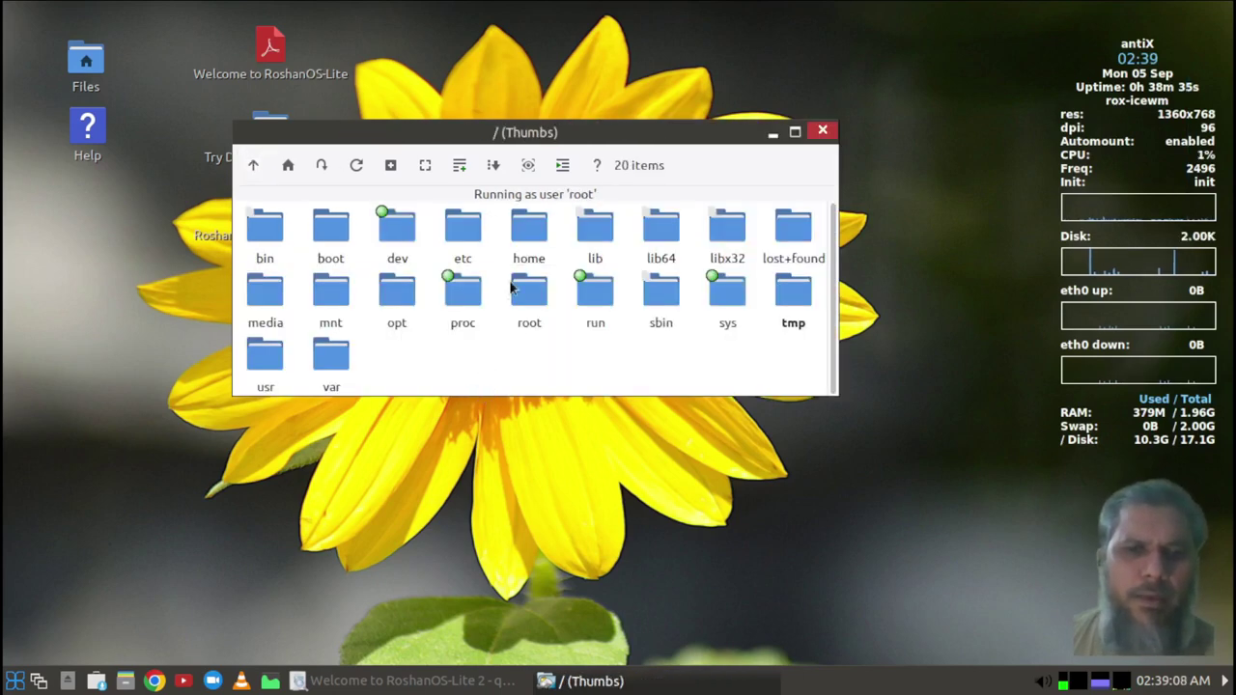
pyautogui.click(268, 302)
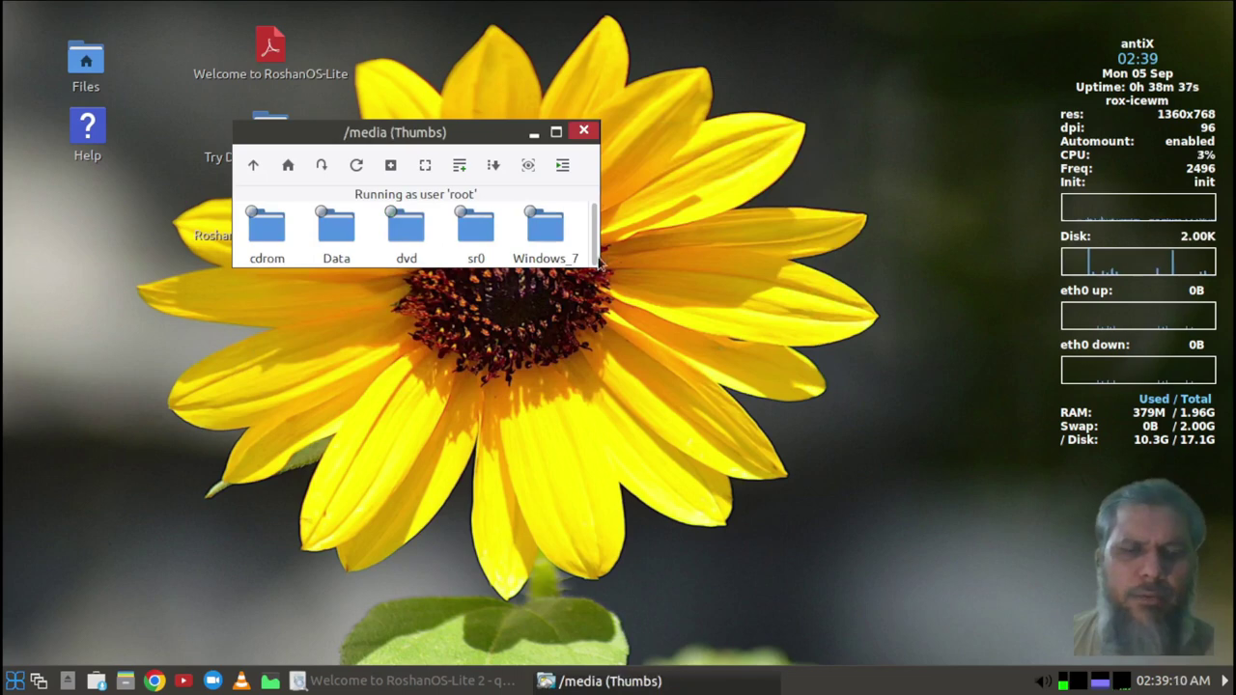
# Open the Data and Windows_7 drives as root from the media folder, and close the root file manager.
pyautogui.doubleClick(330, 232)
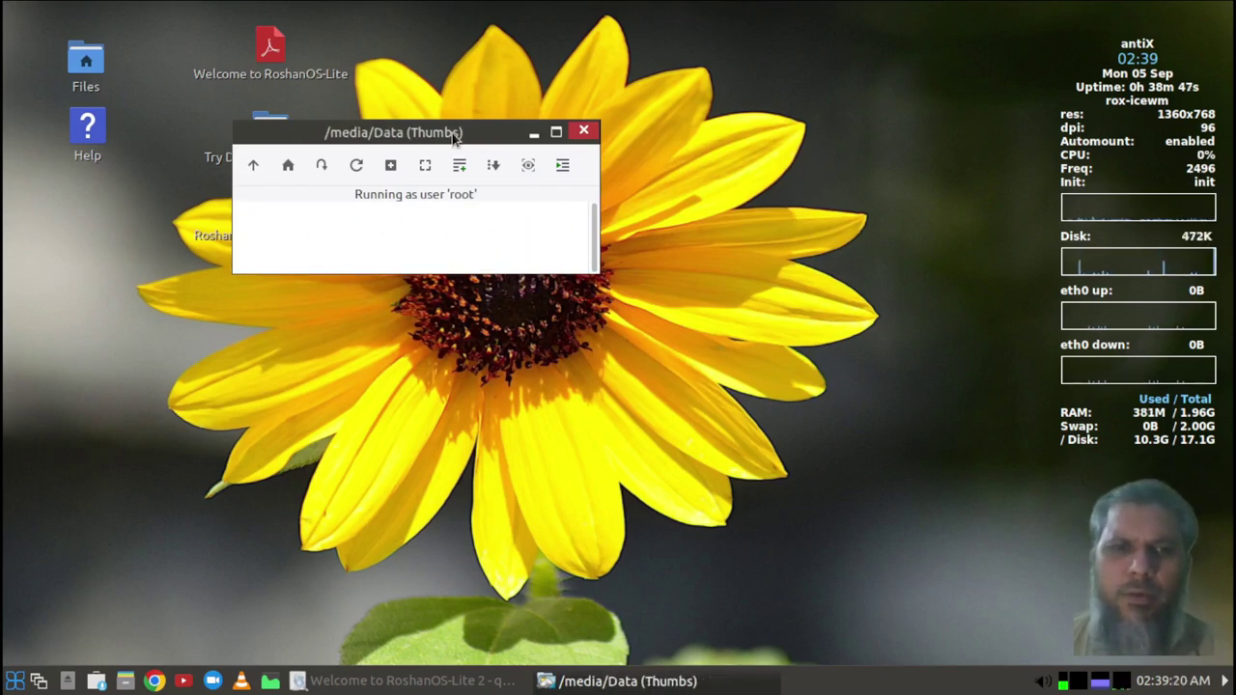
pyautogui.moveTo(449, 131); pyautogui.dragTo(529, 248)
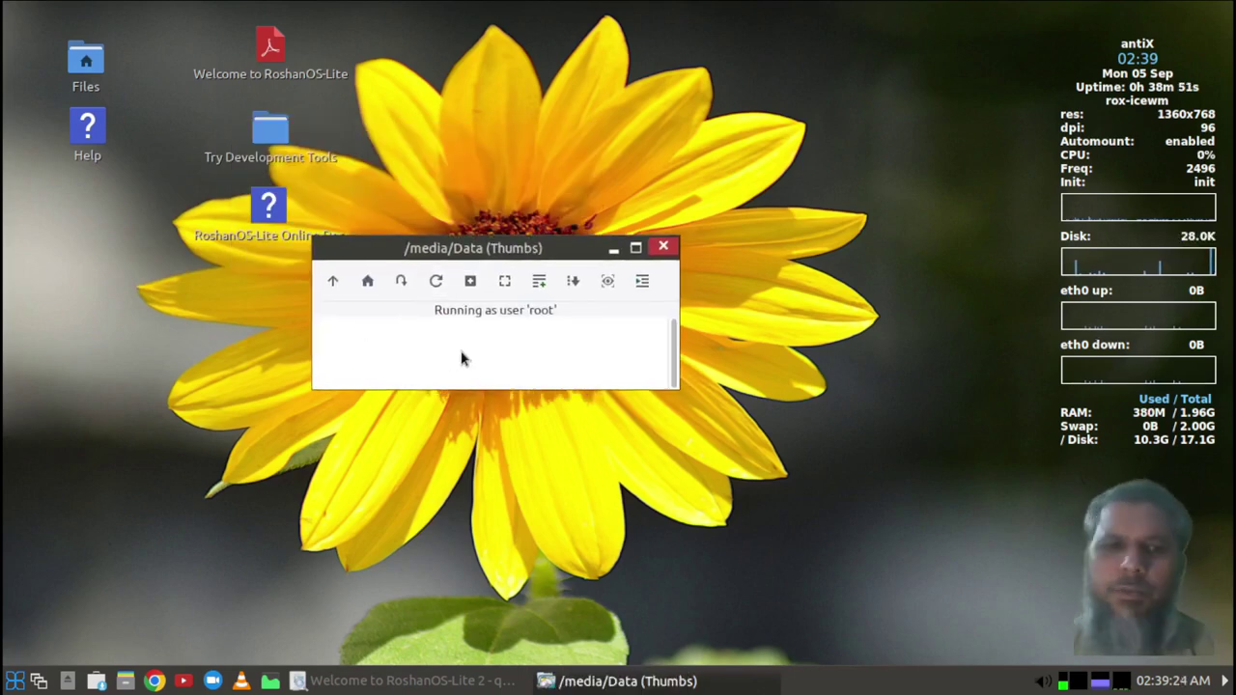
pyautogui.click(332, 280)
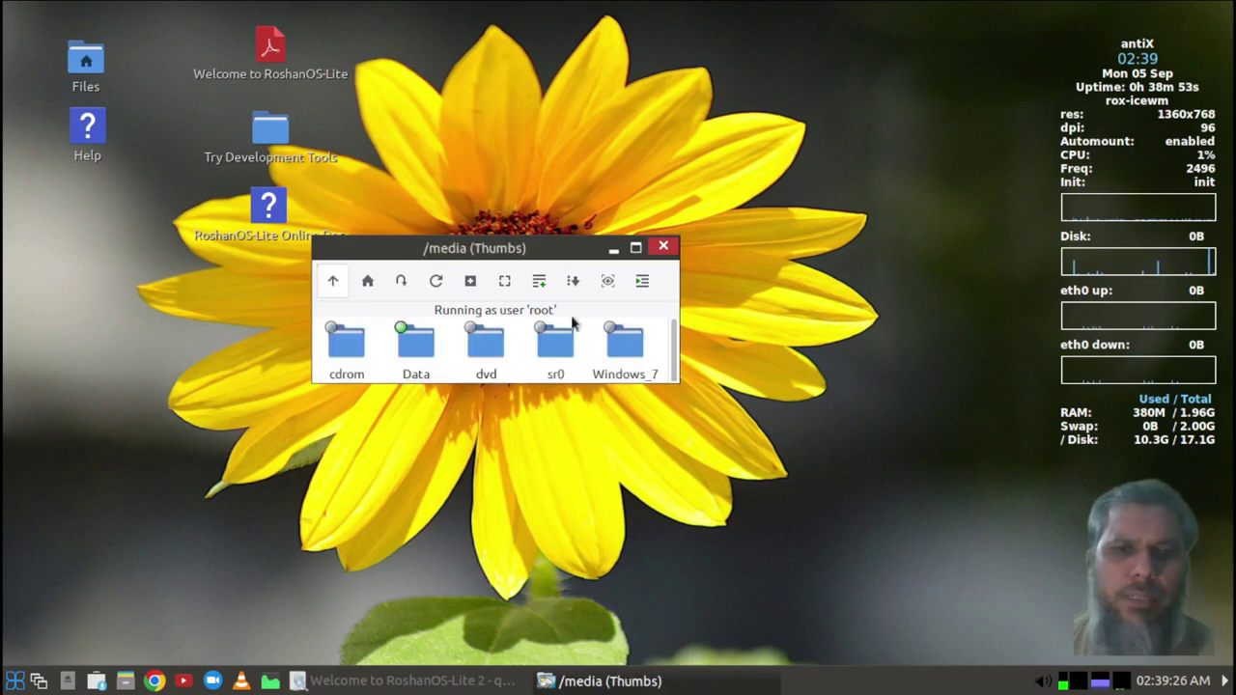
pyautogui.click(623, 342)
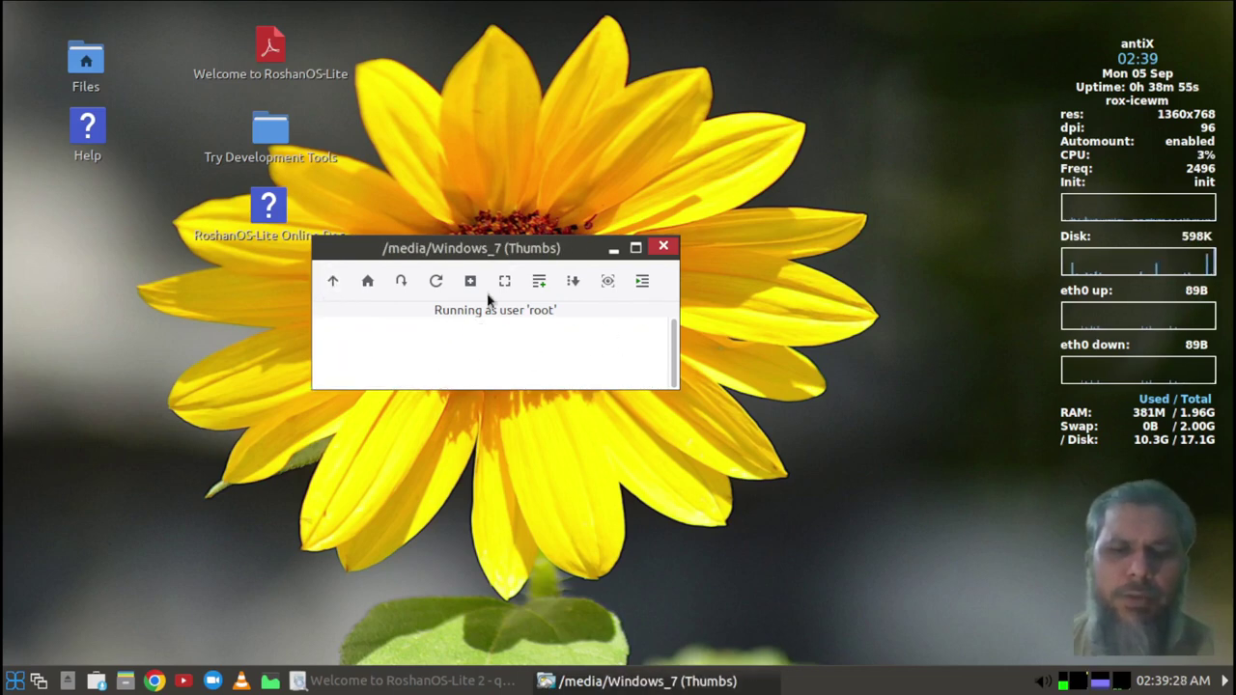
pyautogui.moveTo(498, 248); pyautogui.dragTo(541, 199)
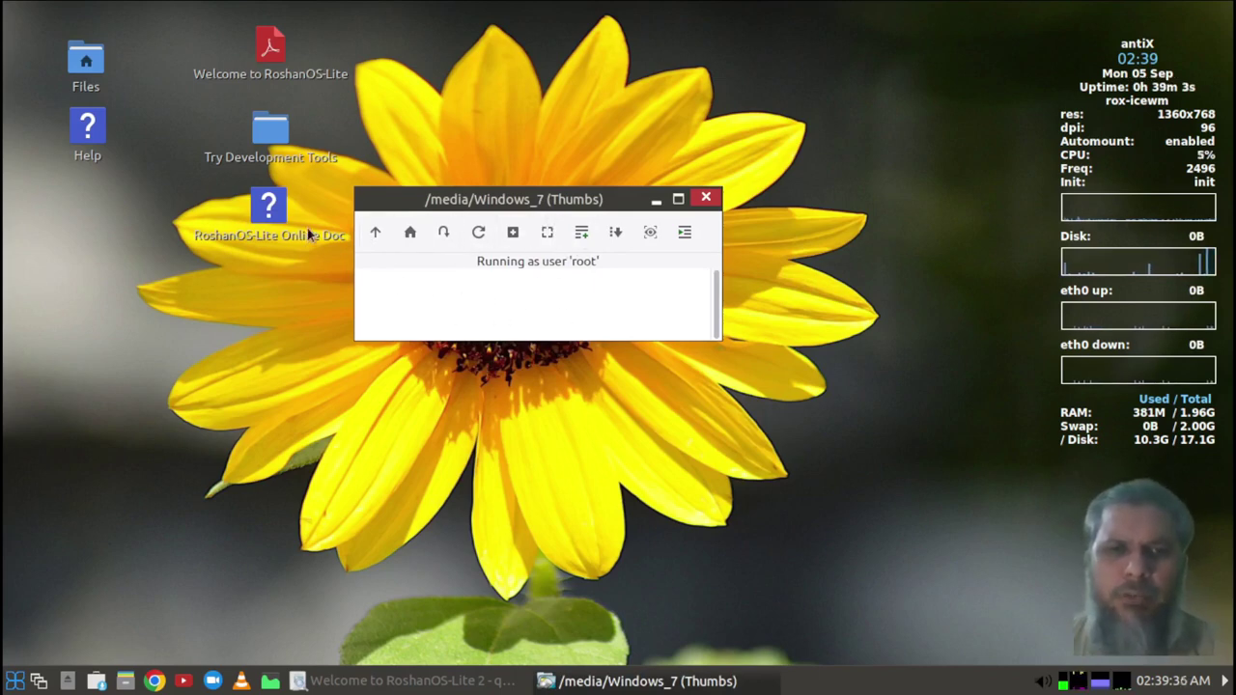
pyautogui.click(376, 235)
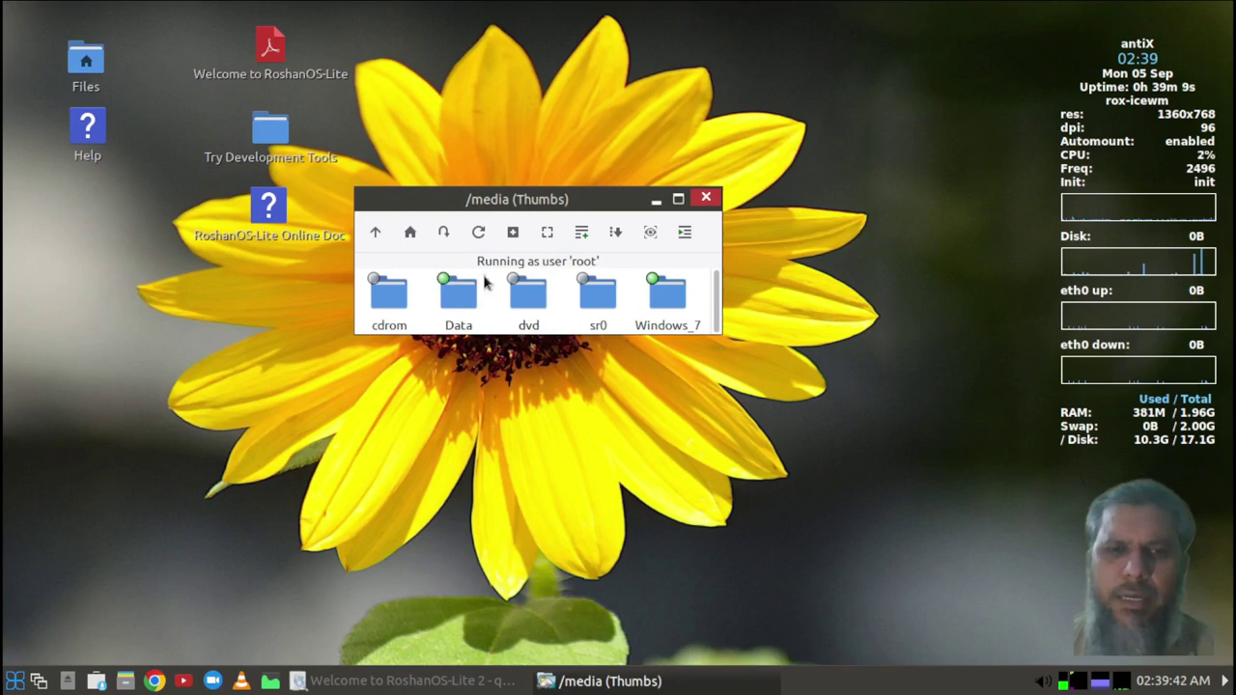
pyautogui.click(705, 198)
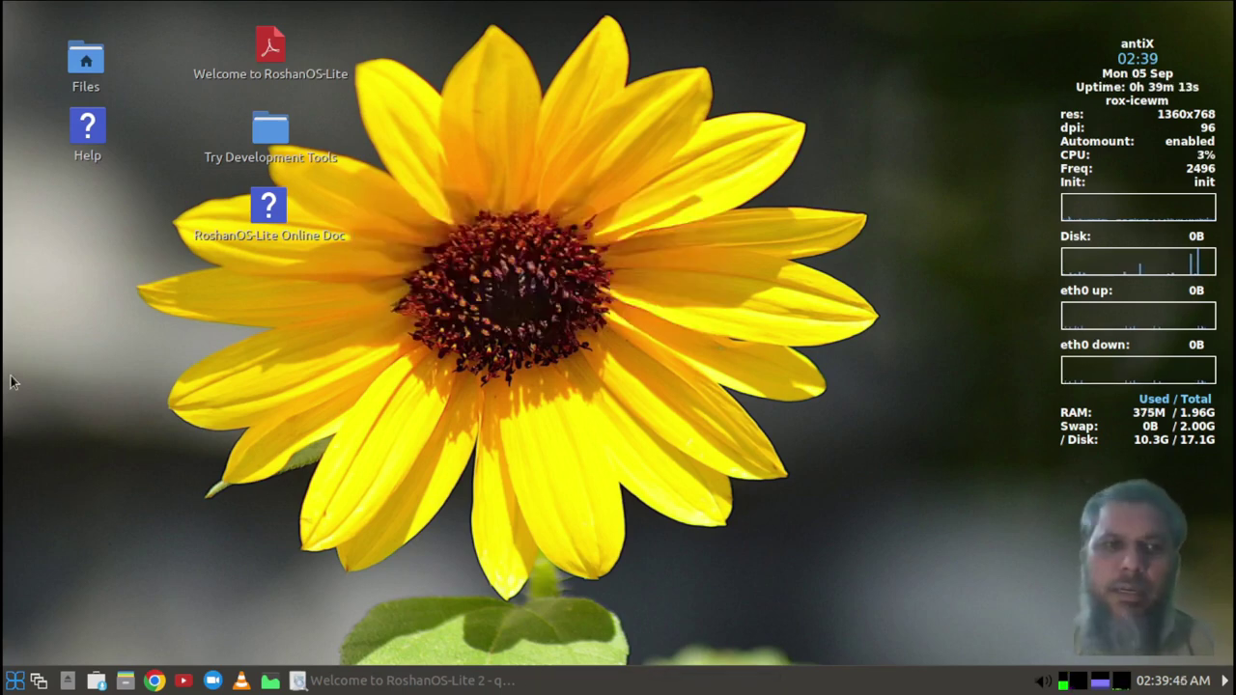
# Open the normal file manager from the desktop and go up to the filesystem root and into the media folder.
pyautogui.doubleClick(85, 61)
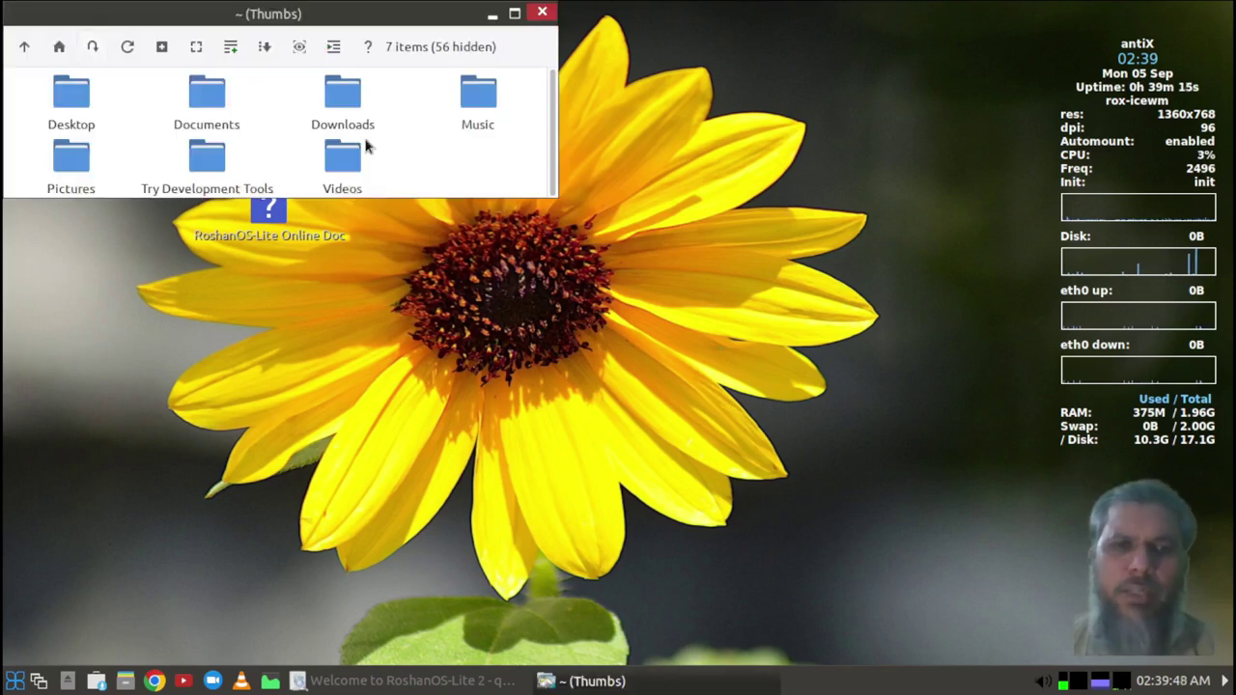
pyautogui.click(18, 51)
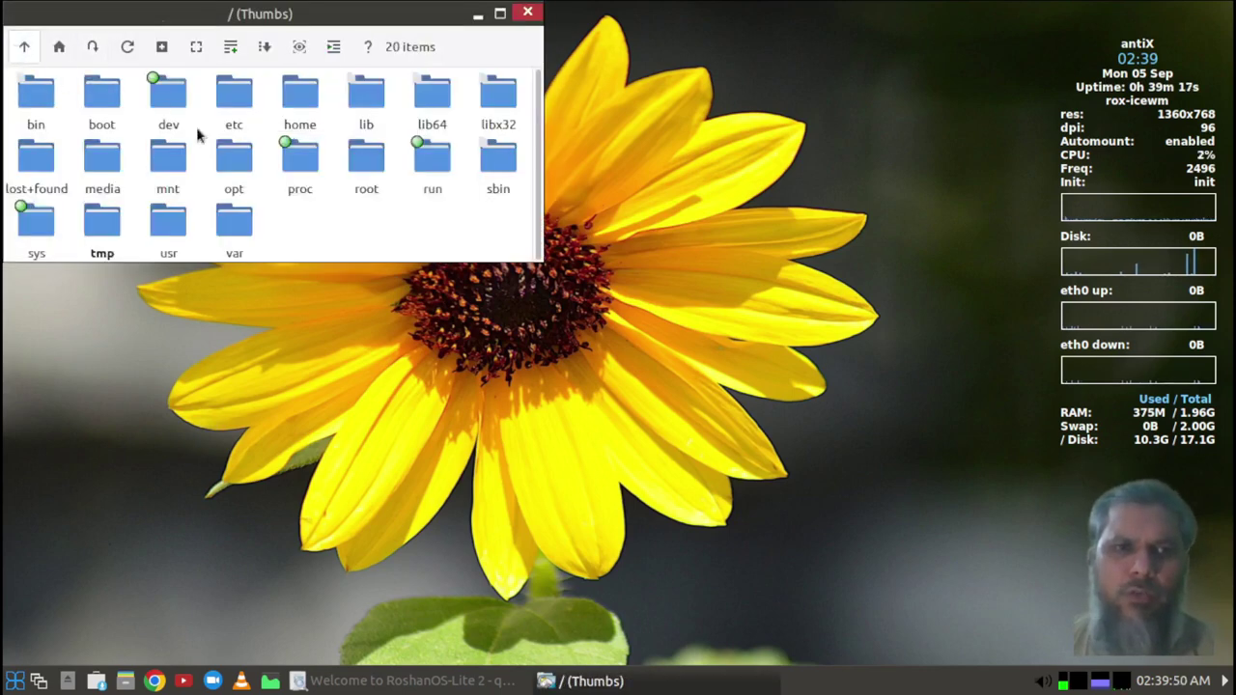
pyautogui.click(95, 162)
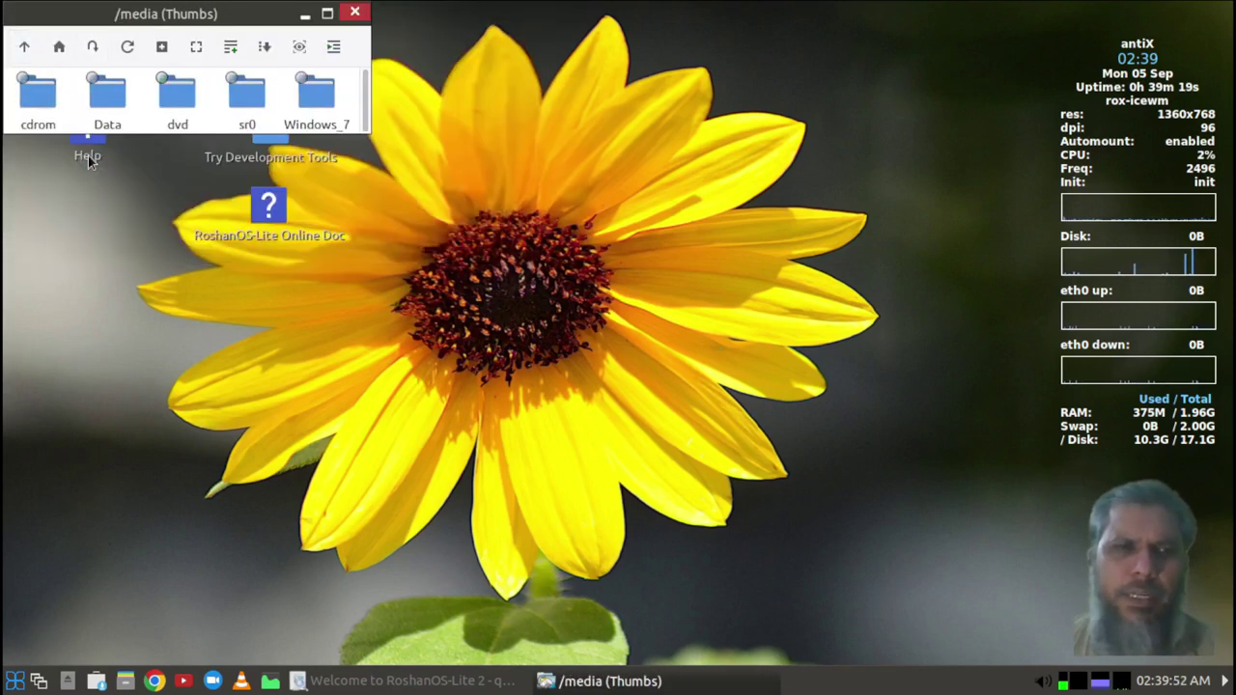
pyautogui.moveTo(199, 22); pyautogui.dragTo(425, 111)
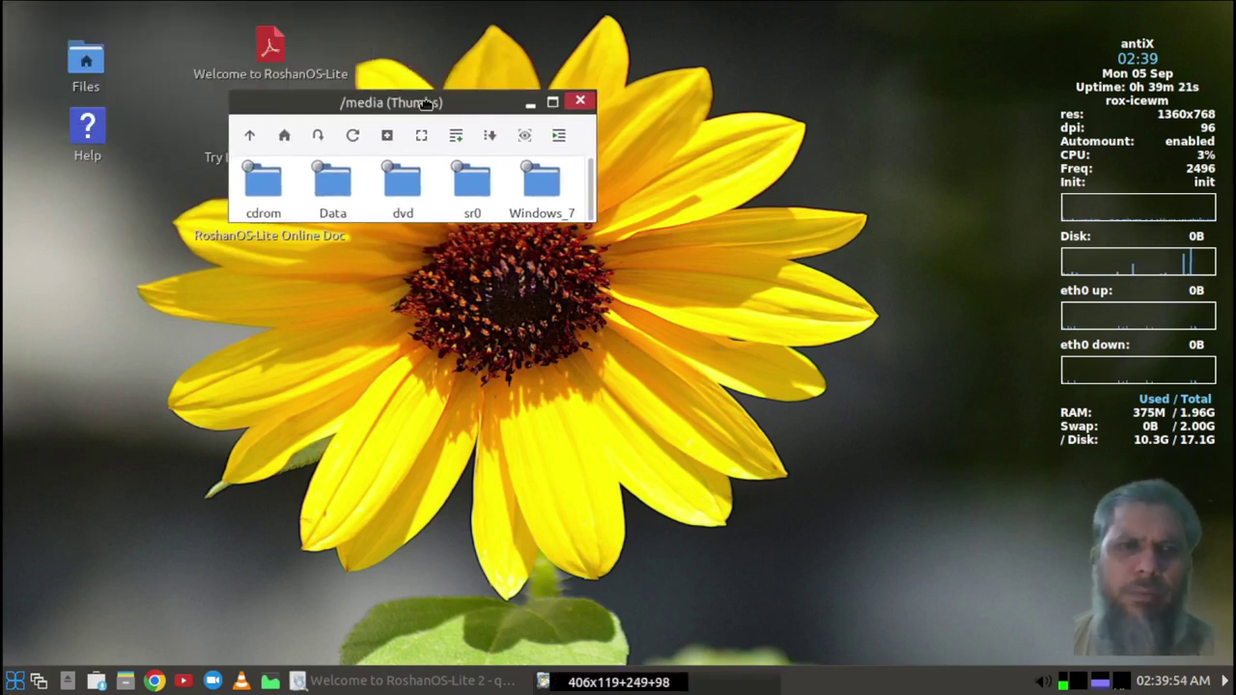
# Open the Data drive as a normal user, dismiss the mount dialog, and close the file manager.
pyautogui.click(335, 190)
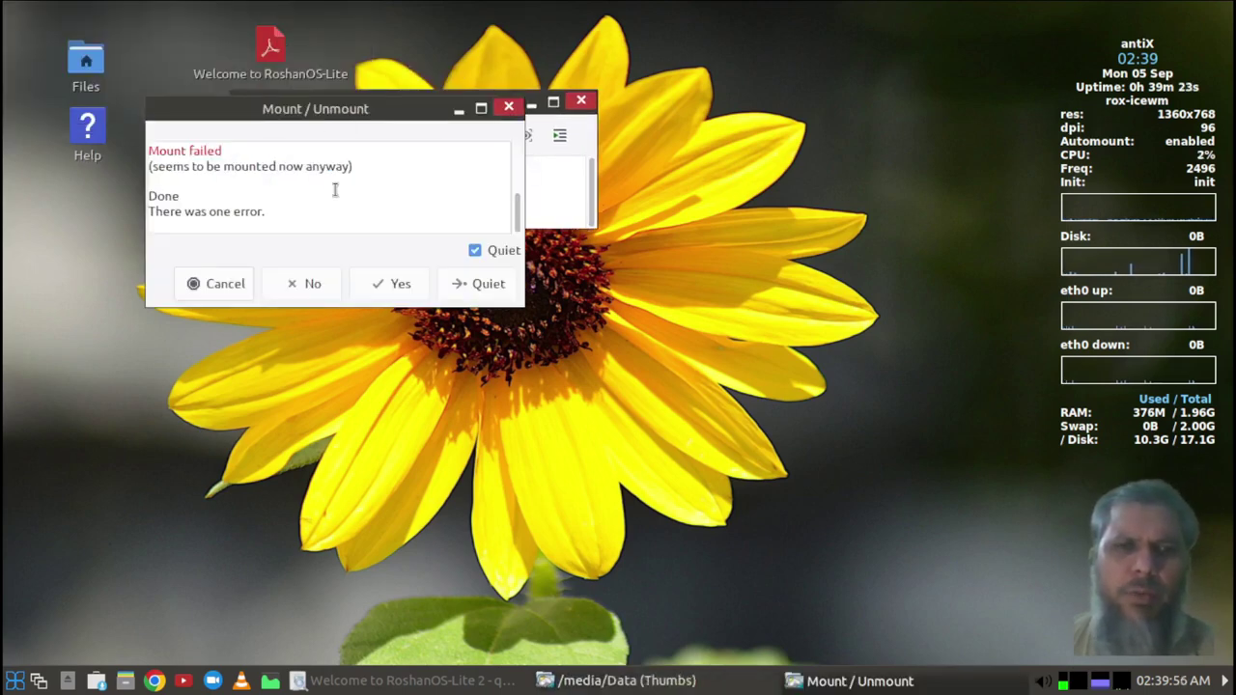
pyautogui.moveTo(357, 123); pyautogui.dragTo(292, 342)
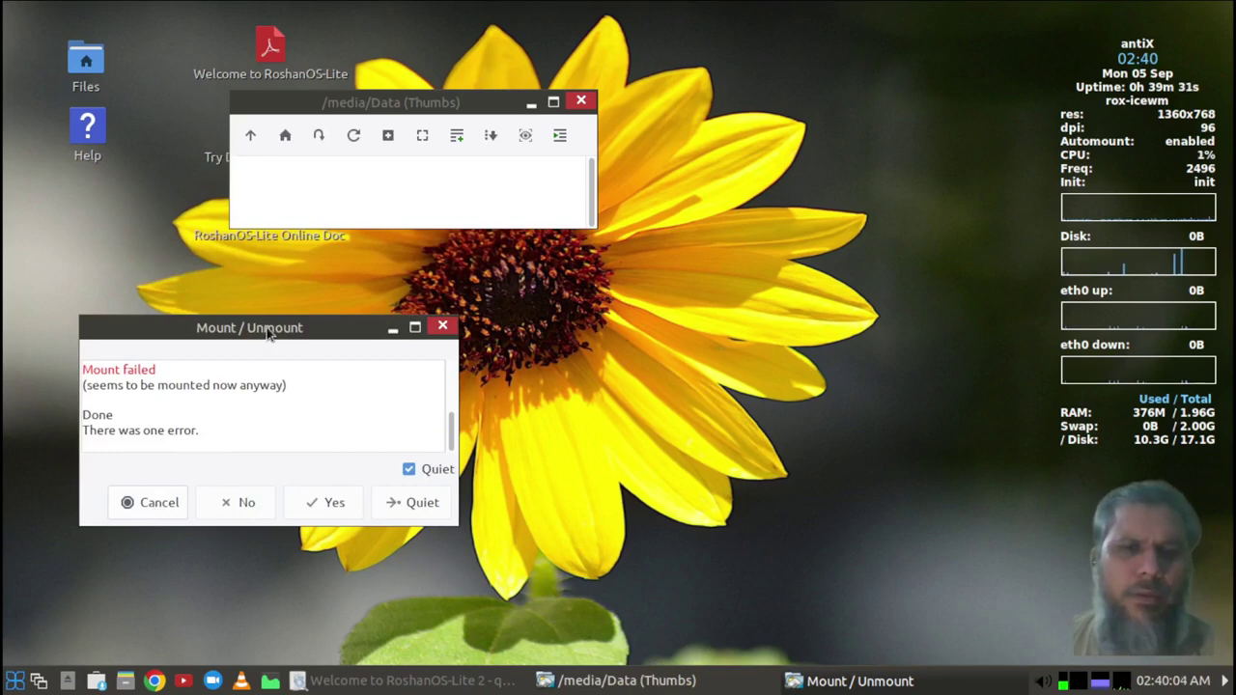
pyautogui.moveTo(271, 329); pyautogui.dragTo(466, 264)
pyautogui.click(379, 439)
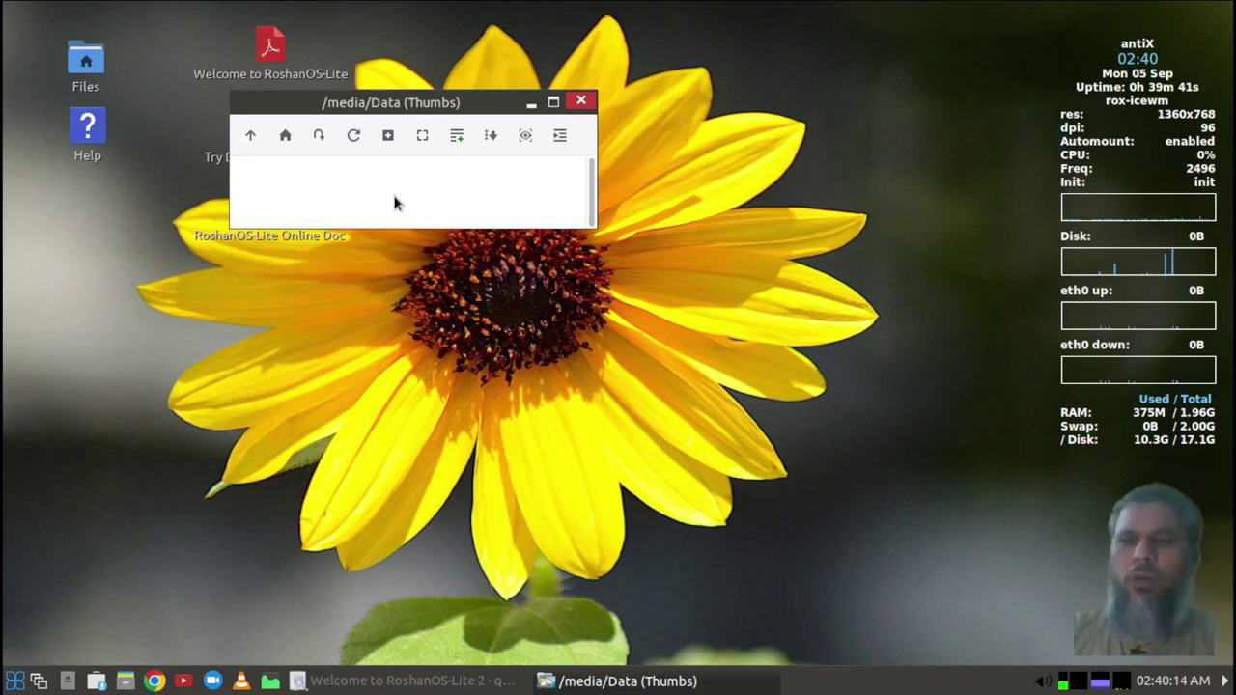
pyautogui.click(582, 102)
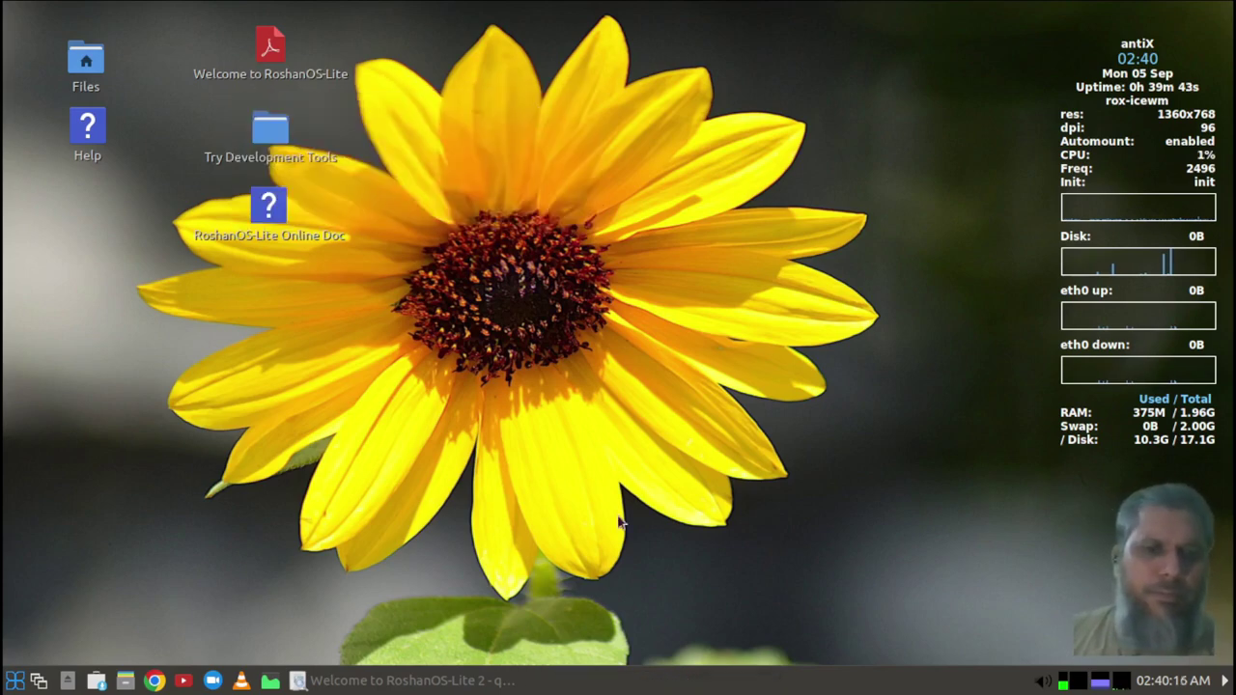
# Restore the welcome document and read on to the topic "How to type Urdu? Where's the Urdu Keyboard?".
pyautogui.click(420, 682)
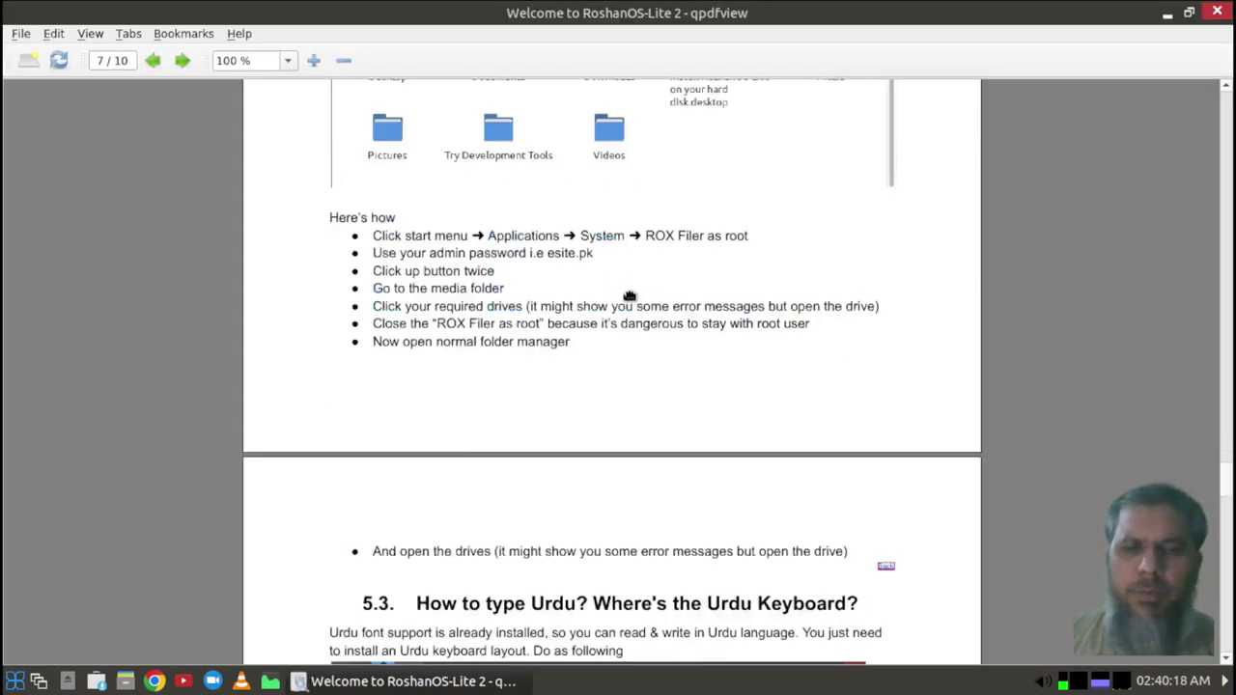
pyautogui.scroll(-4, 627, 297)
pyautogui.scroll(-1, 613, 294)
pyautogui.scroll(-3, 571, 298)
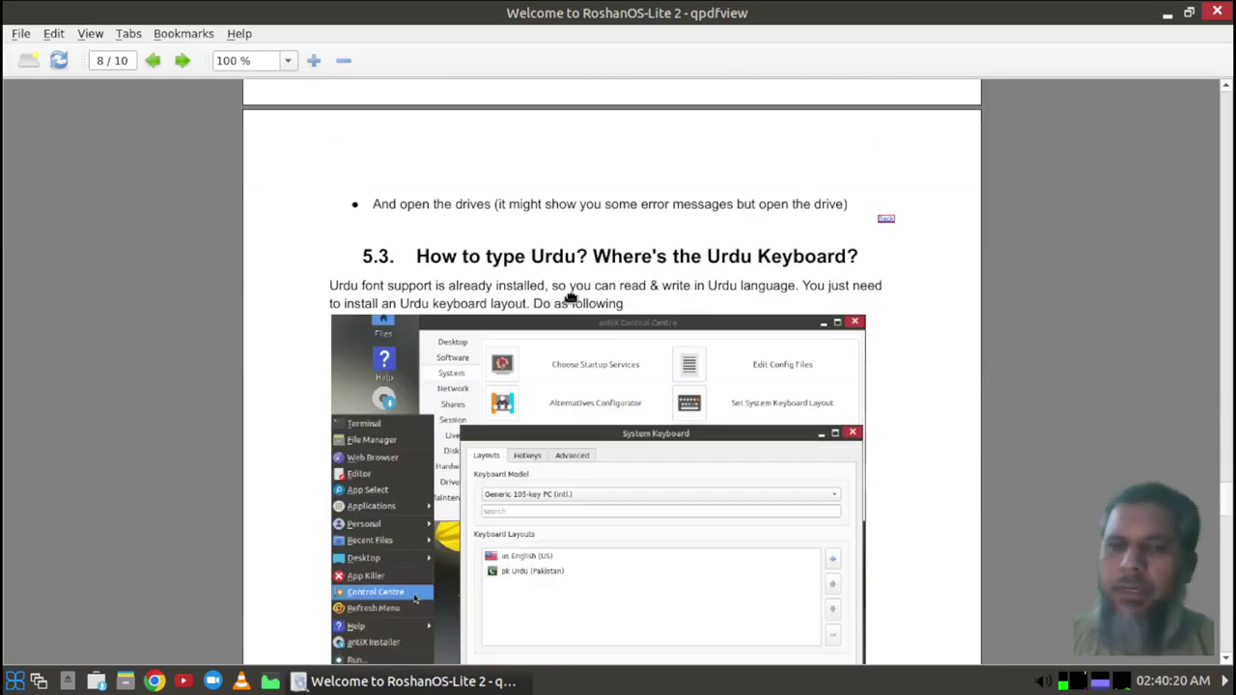
pyautogui.scroll(-2, 566, 290)
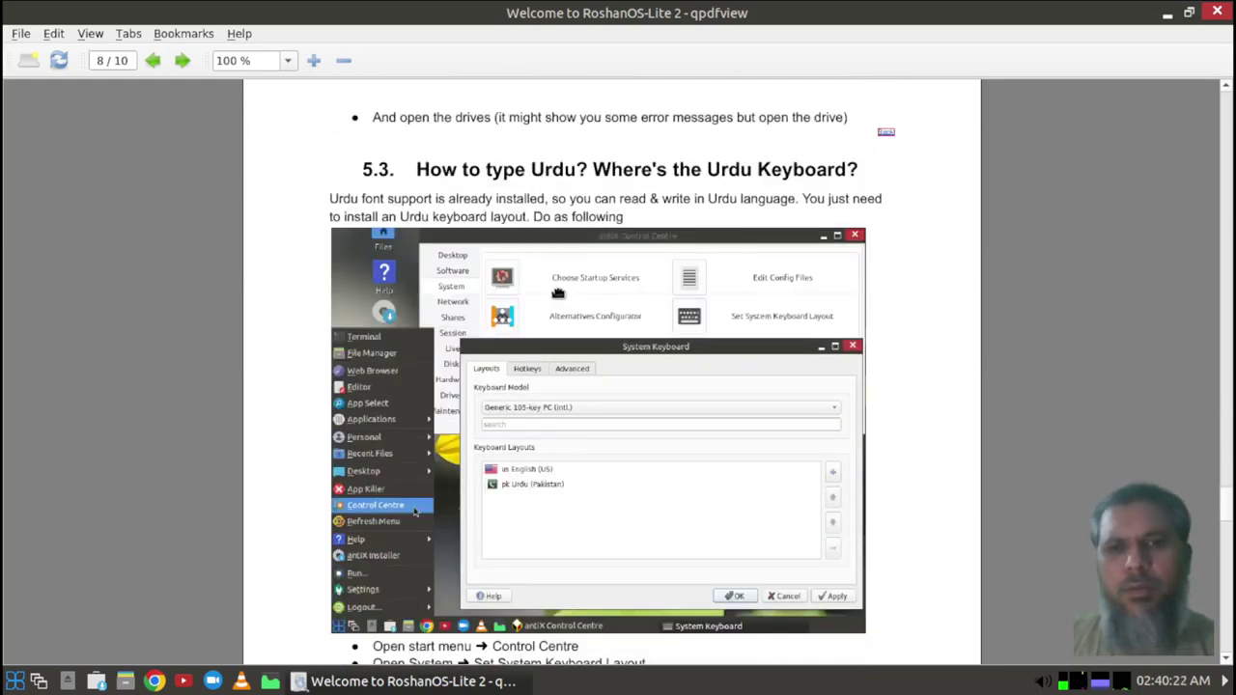
# Read the welcome document's Urdu keyboard instructions and open the antiX Control Centre beside them.
pyautogui.scroll(-2, 558, 294)
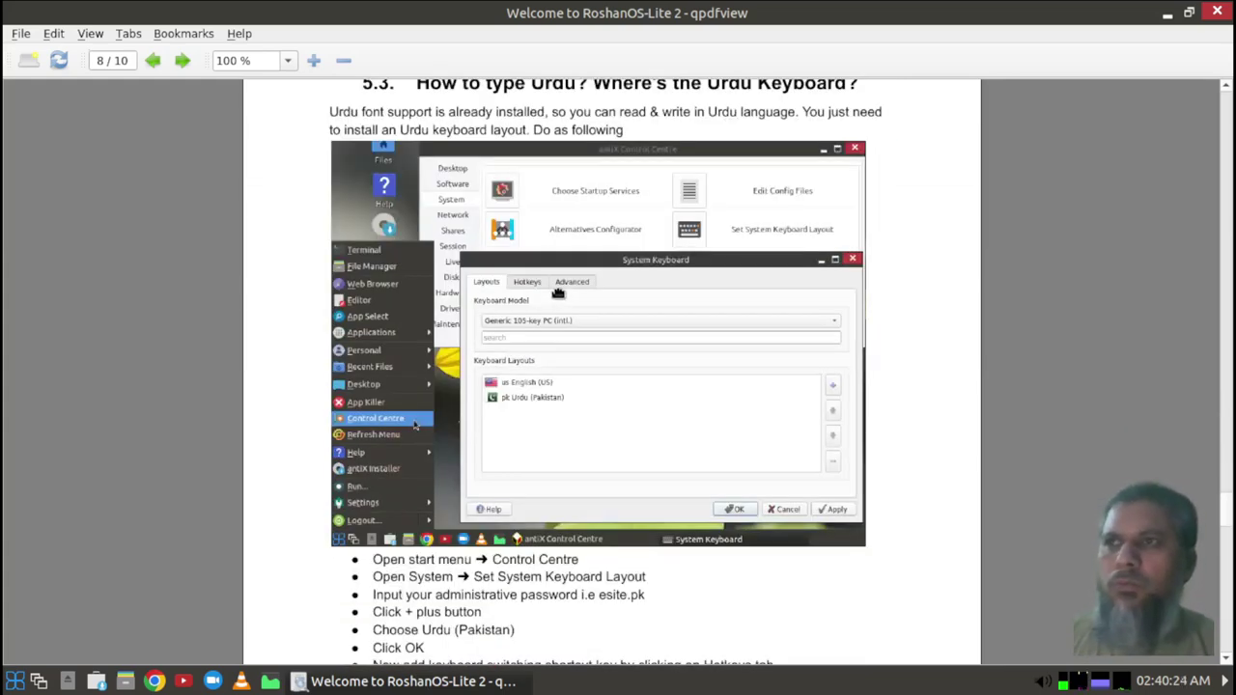
pyautogui.scroll(2, 558, 294)
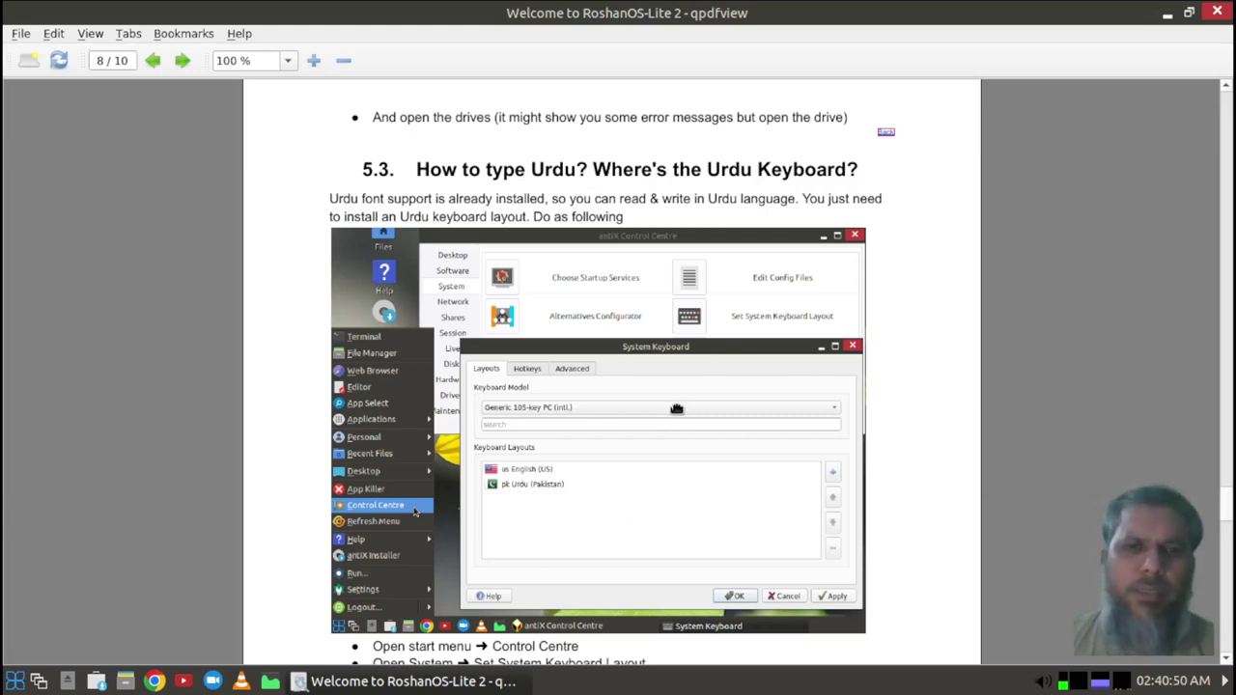
pyautogui.scroll(-3, 303, 447)
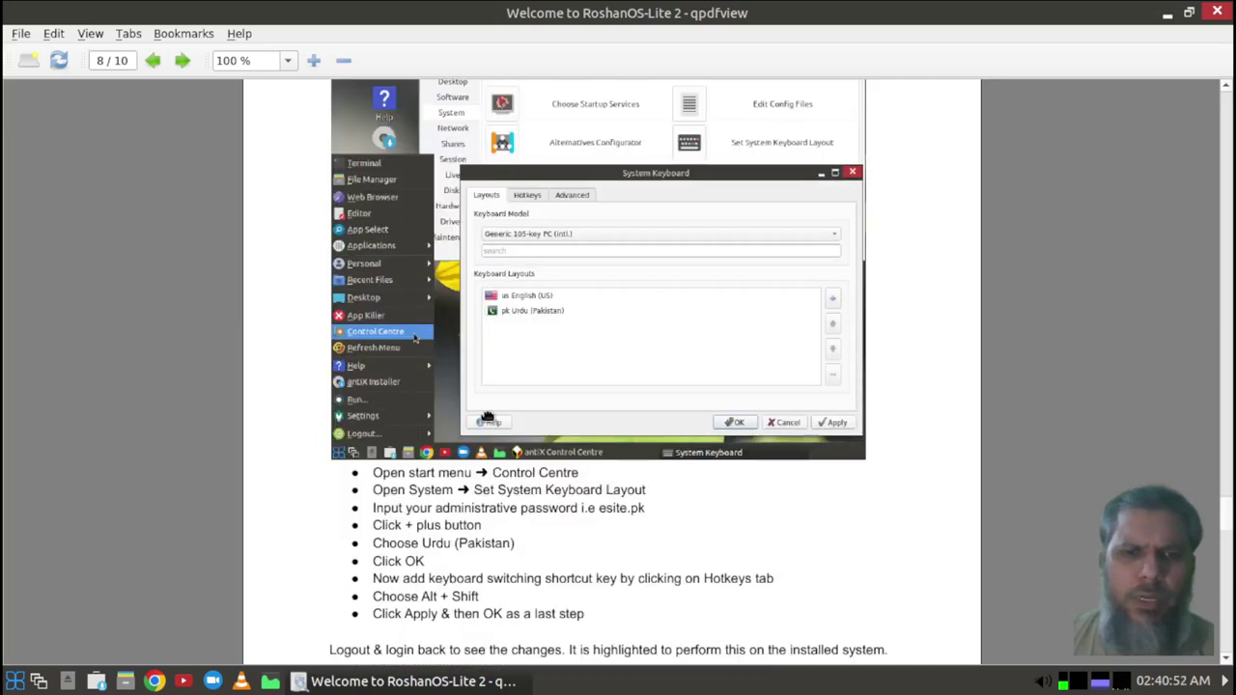
pyautogui.scroll(-3, 455, 548)
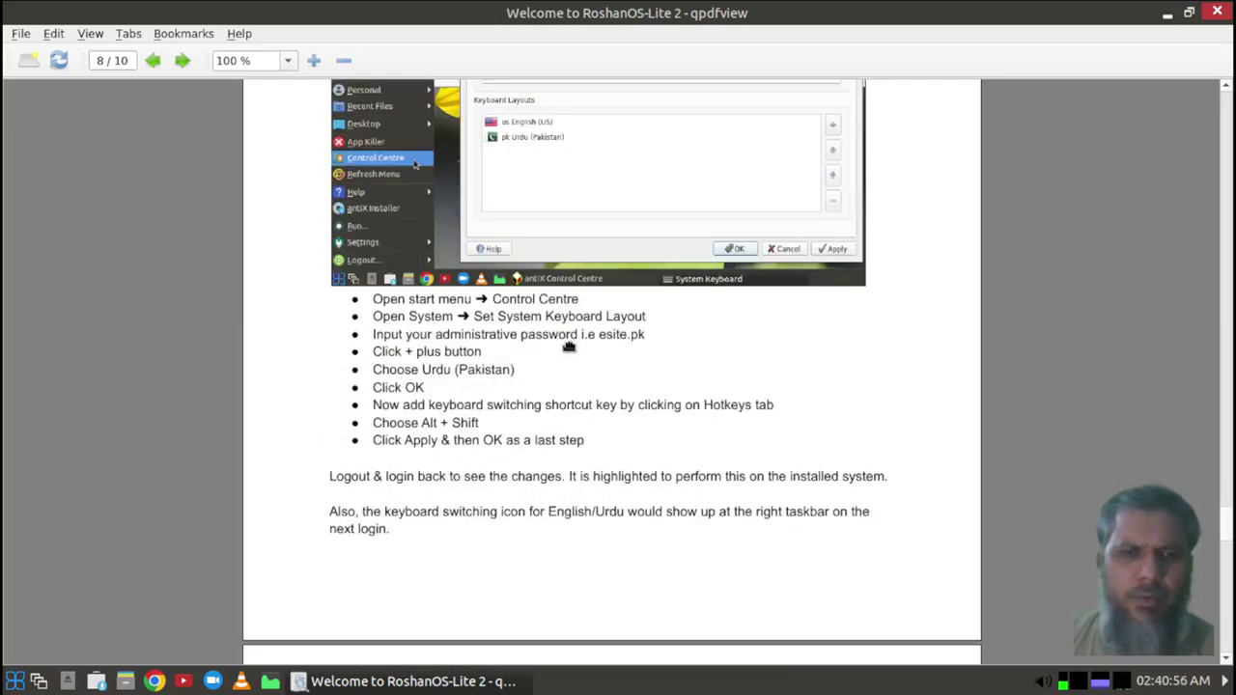
pyautogui.click(16, 682)
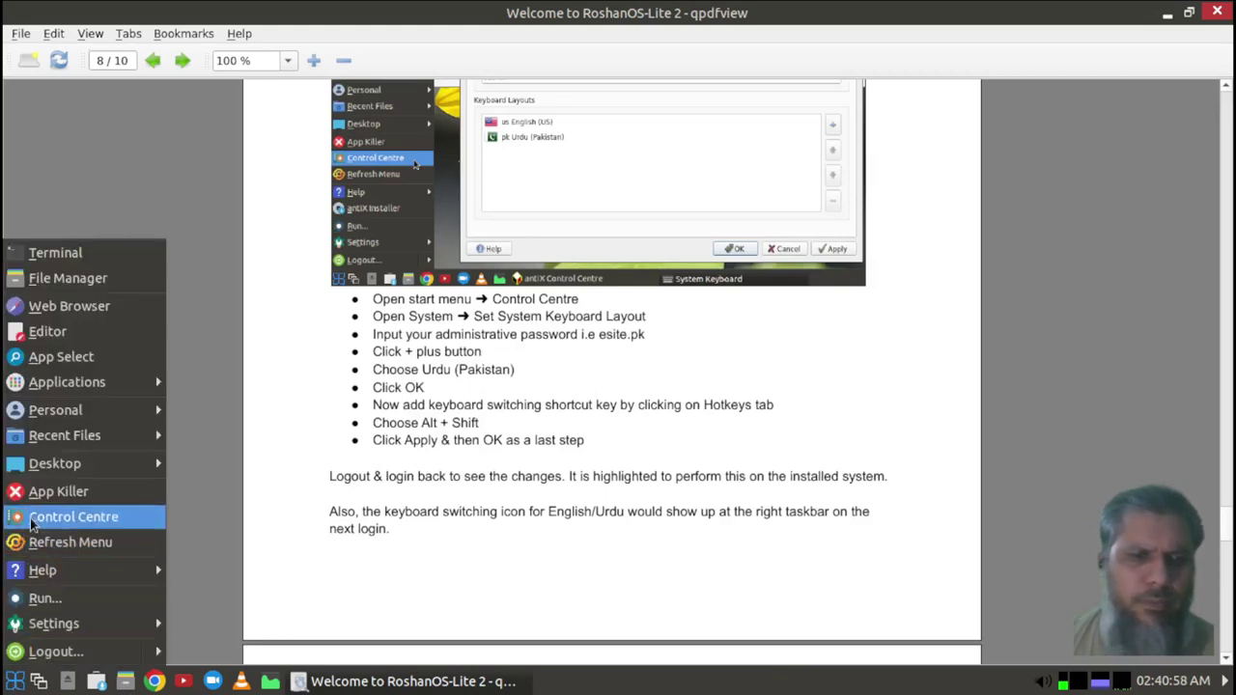
pyautogui.click(73, 517)
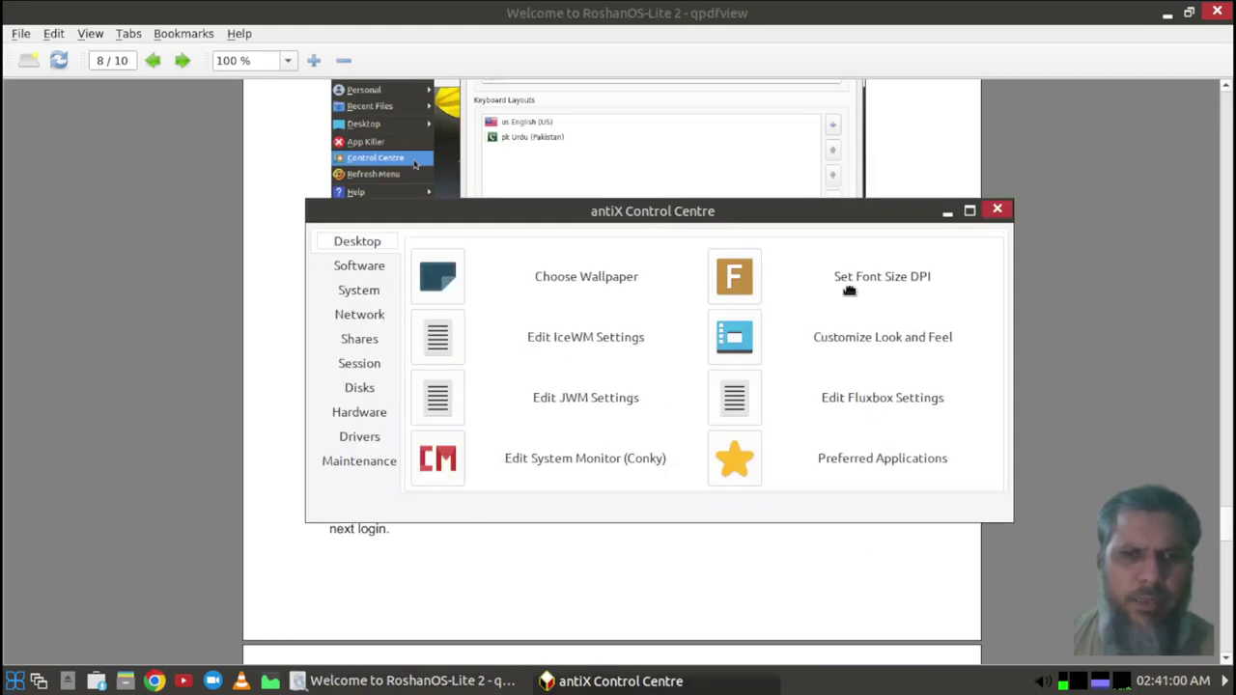
pyautogui.moveTo(645, 212); pyautogui.dragTo(864, 126)
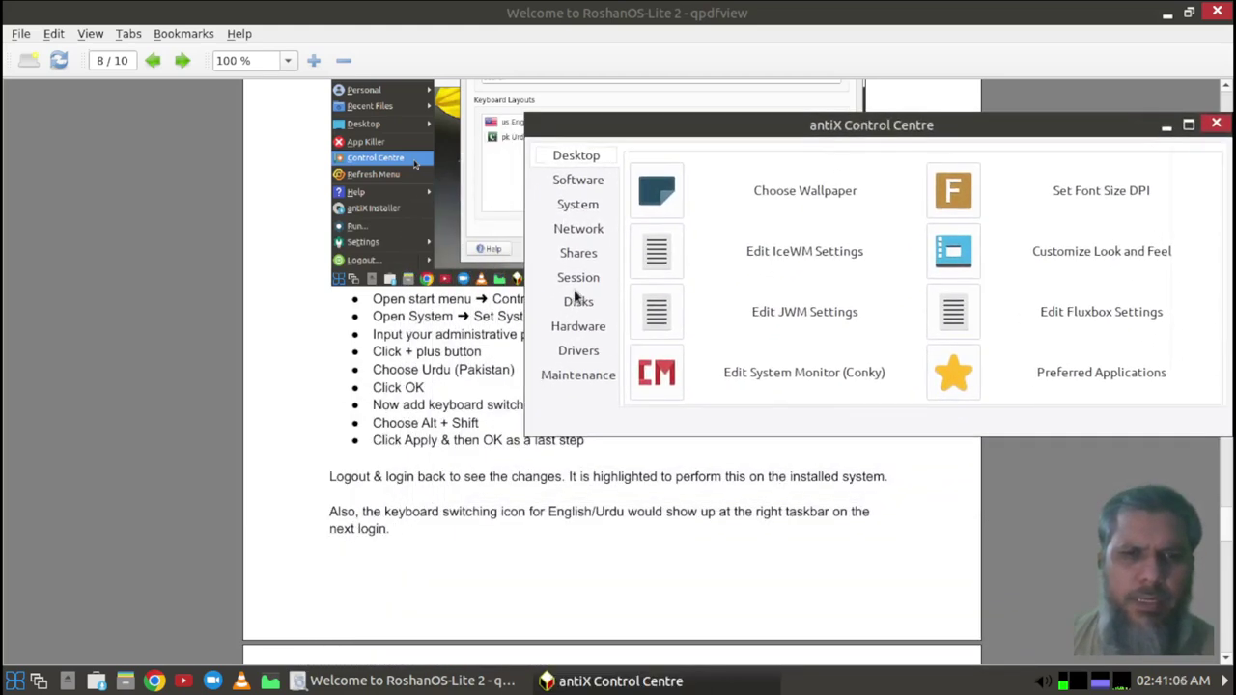
# Open the system keyboard layout settings from the Control Centre's System section and reposition the windows.
pyautogui.click(551, 206)
pyautogui.moveTo(774, 131); pyautogui.dragTo(613, 131)
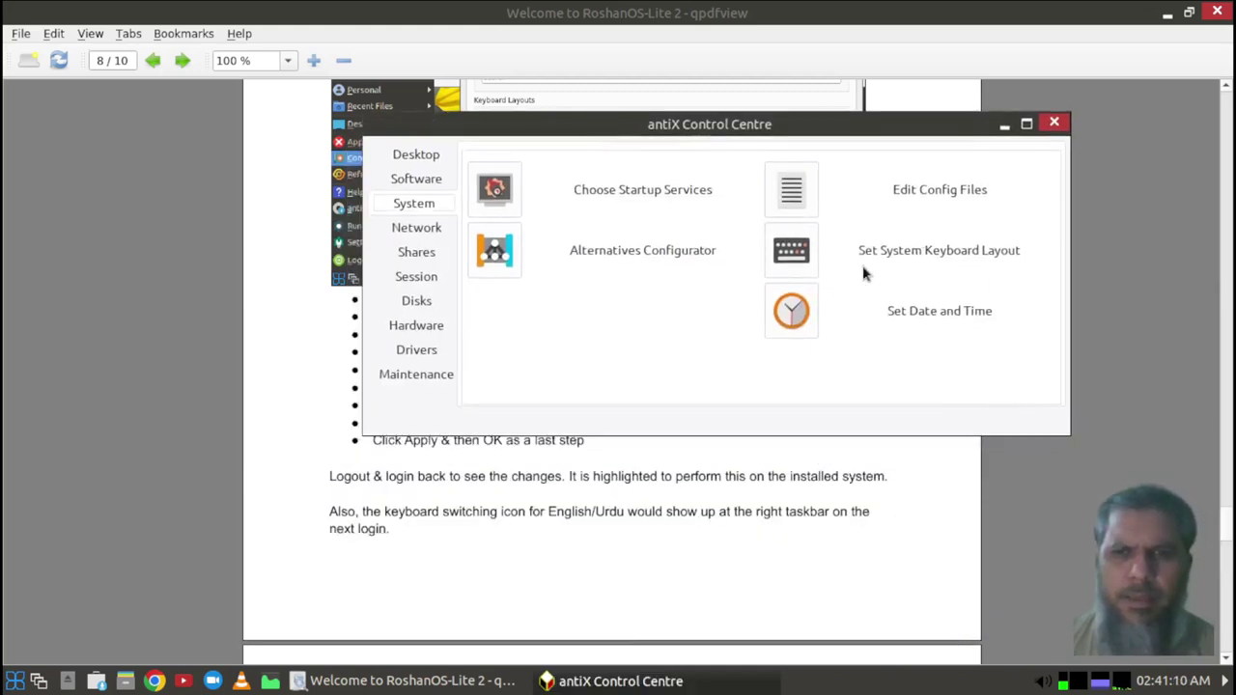
pyautogui.click(792, 262)
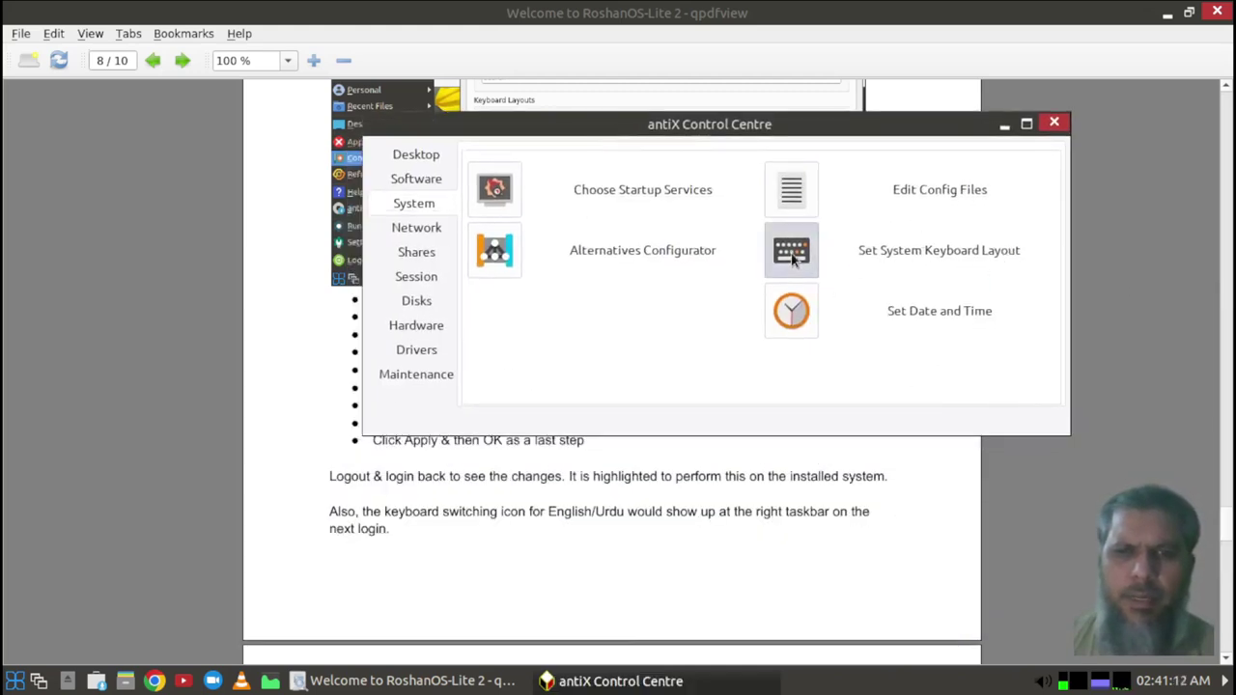
pyautogui.moveTo(379, 255); pyautogui.dragTo(522, 180)
# Add the Urdu (Pakistan) keyboard layout with no variant and apply the change.
pyautogui.click(736, 374)
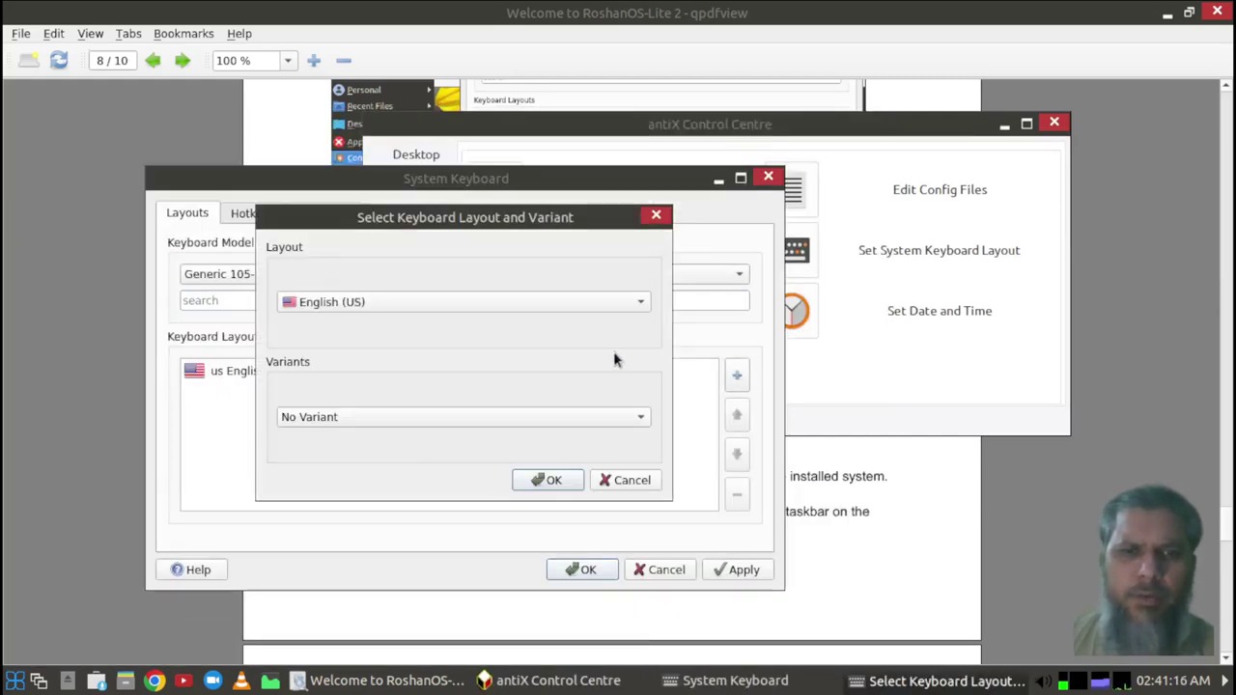
pyautogui.click(520, 309)
pyautogui.scroll(-18, 522, 454)
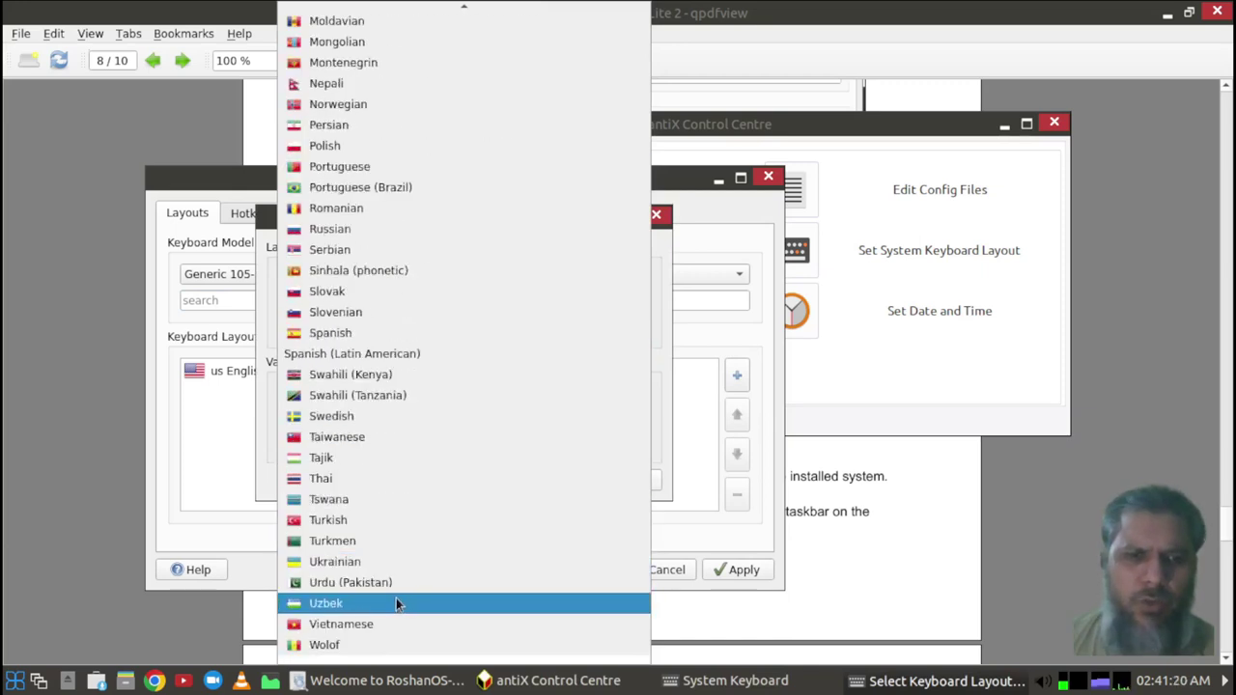
pyautogui.click(393, 583)
pyautogui.click(547, 480)
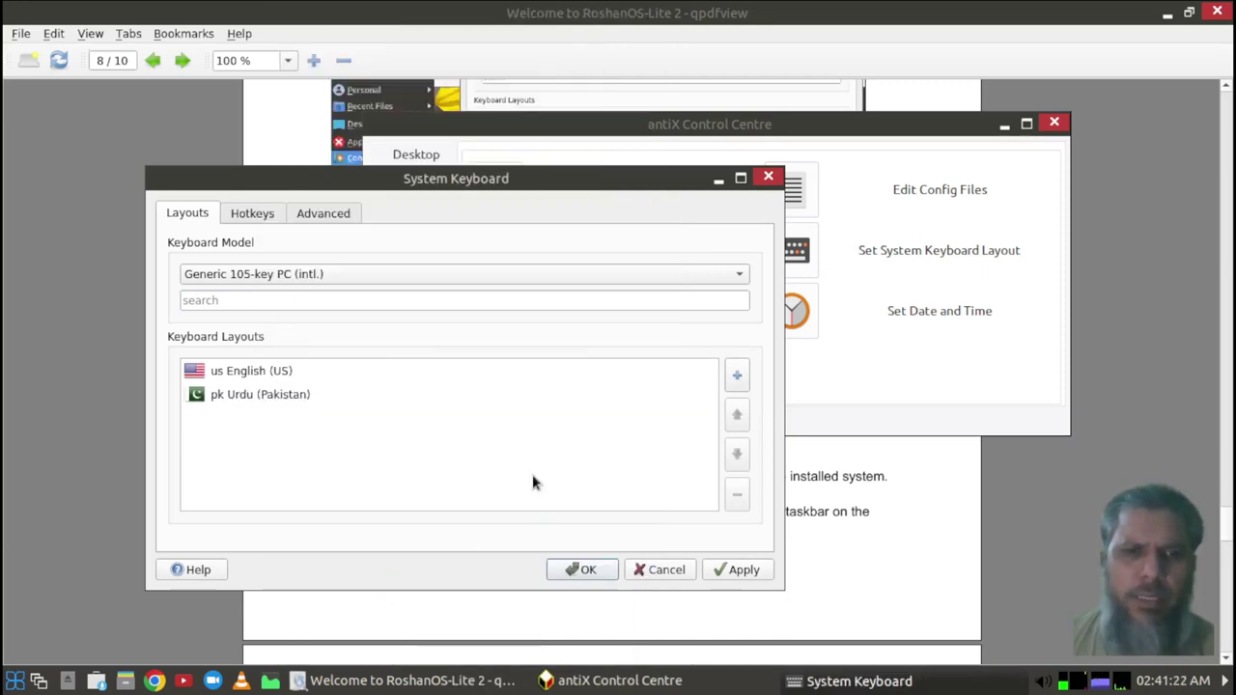
pyautogui.click(731, 571)
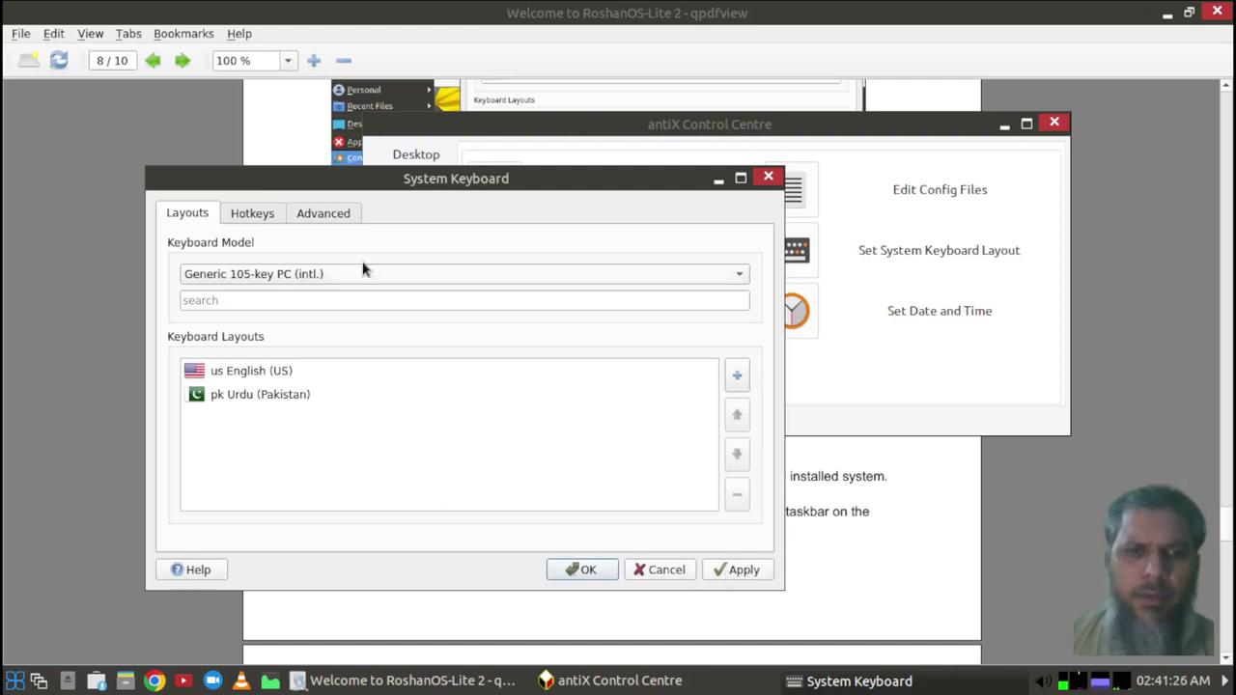
# Set the hotkey for switching to another layout to Alt+Shift and accept the keyboard settings.
pyautogui.click(256, 213)
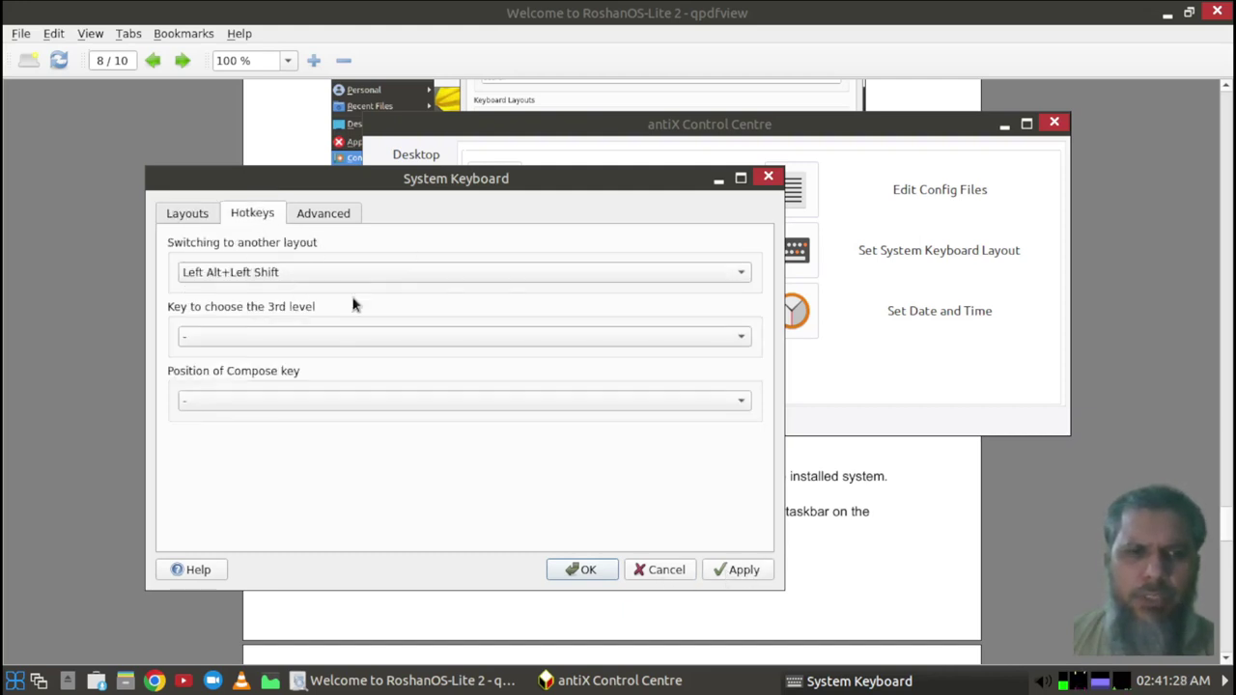
pyautogui.click(216, 279)
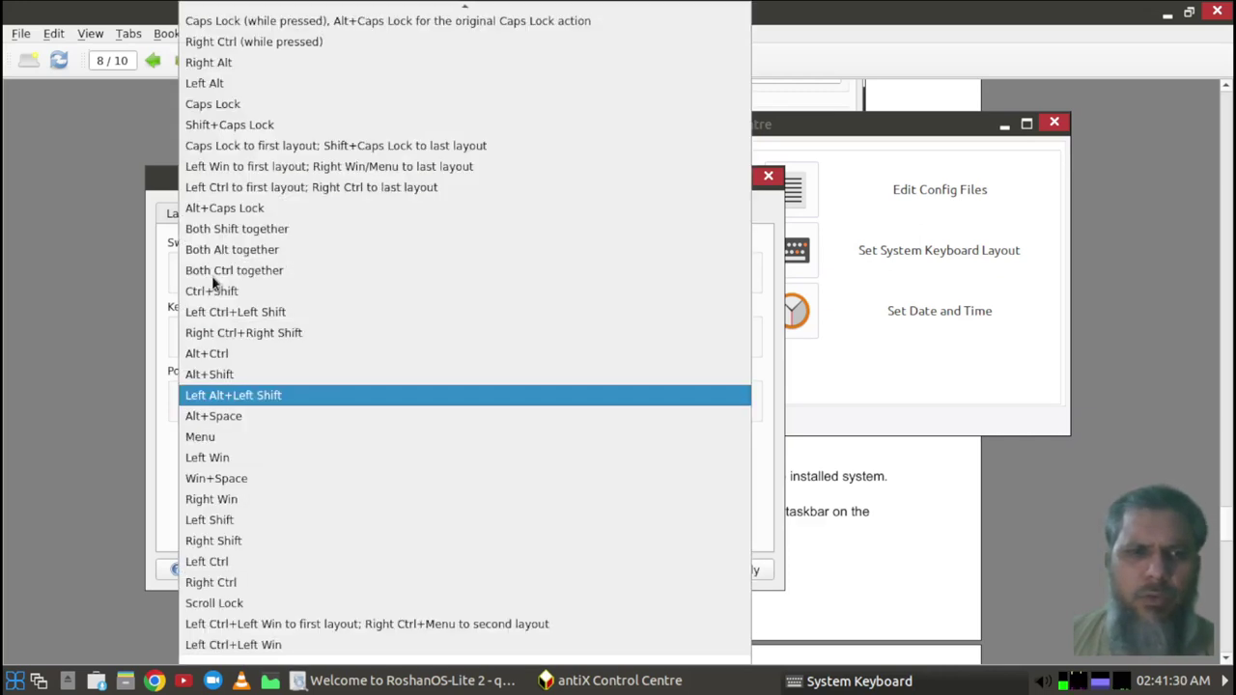
pyautogui.click(240, 380)
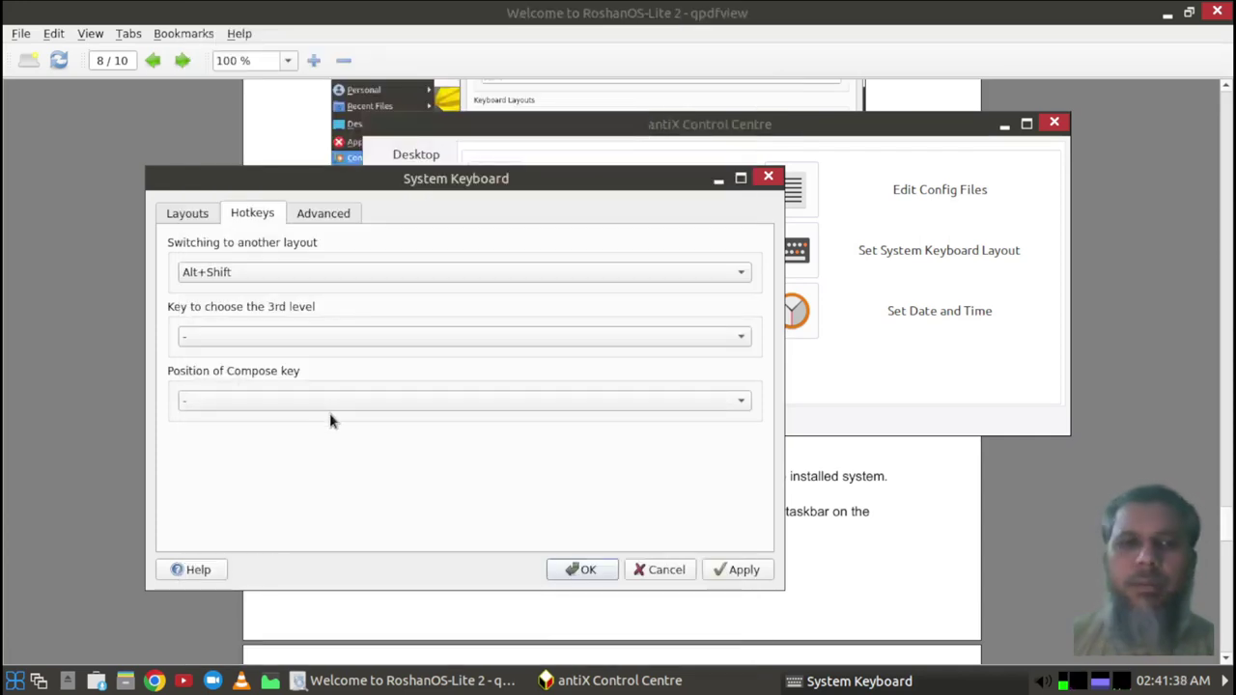
pyautogui.click(585, 571)
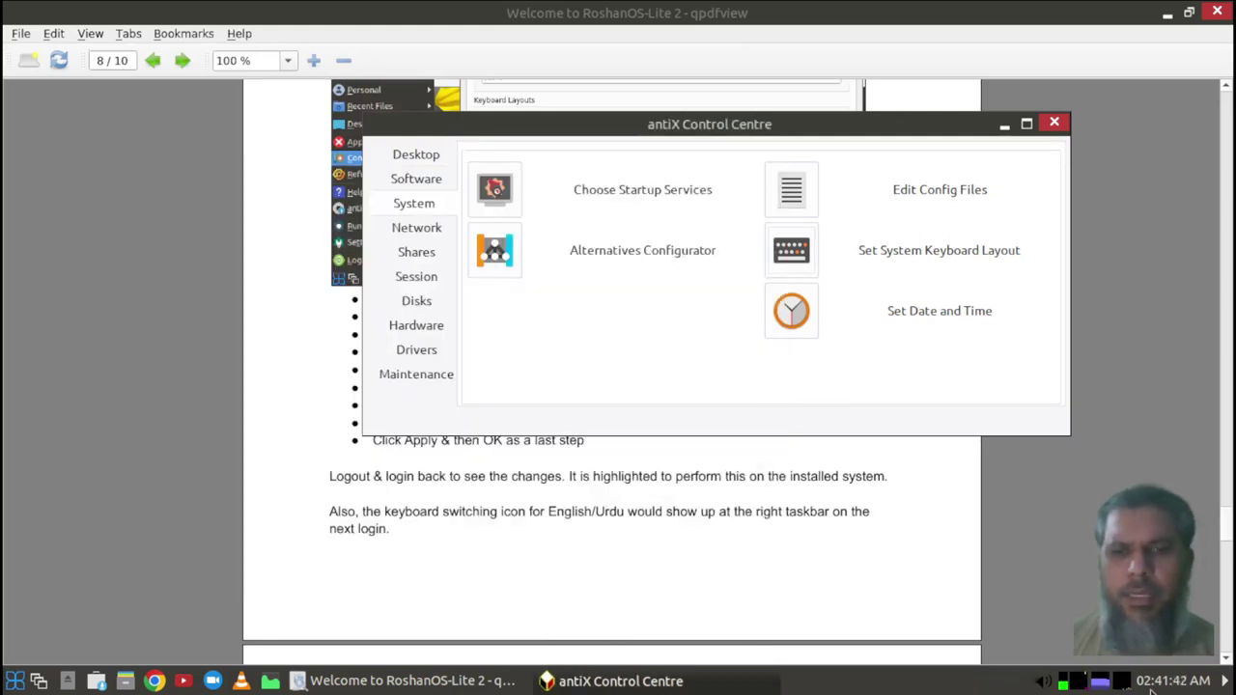
# Close the Control Centre, read the rest of the Urdu keyboard notes, and close the welcome document.
pyautogui.click(1054, 123)
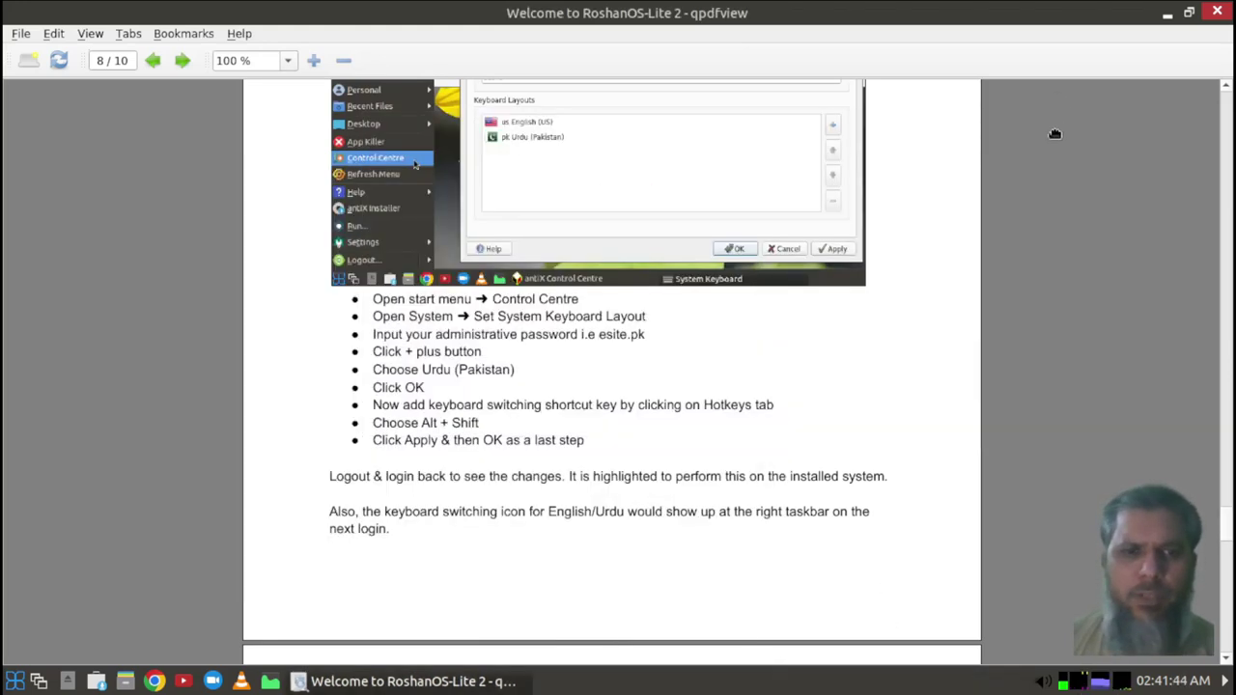
pyautogui.scroll(-3, 666, 394)
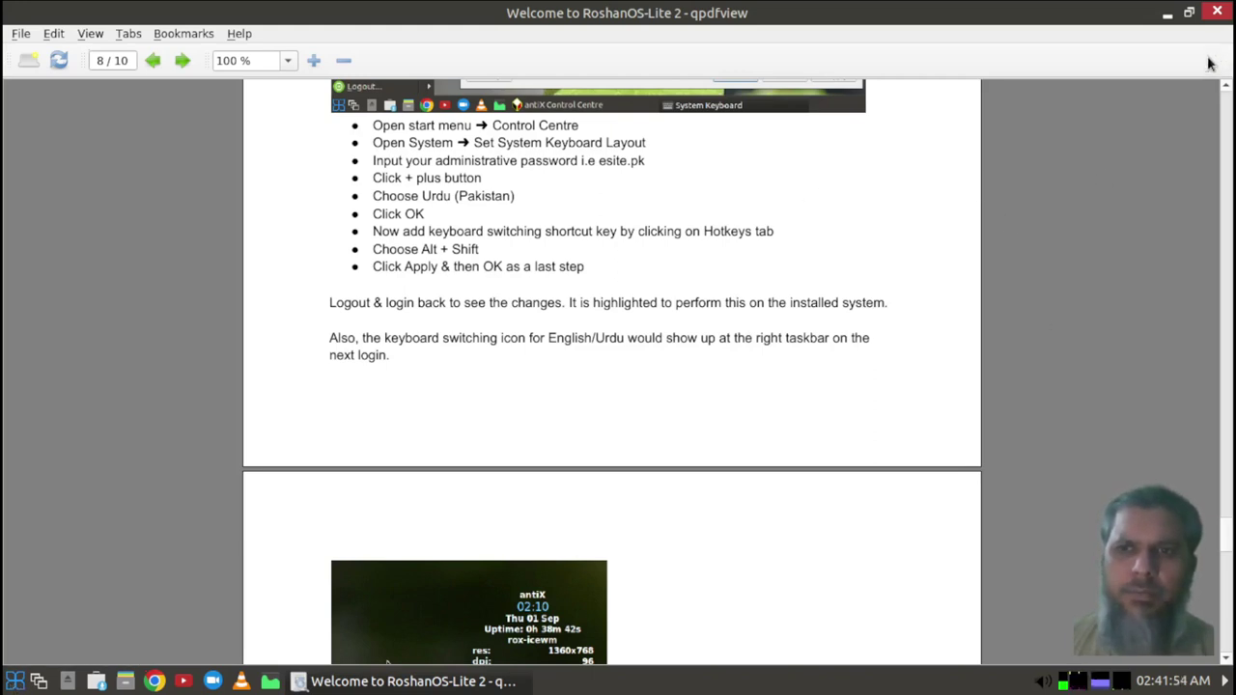
pyautogui.click(1218, 11)
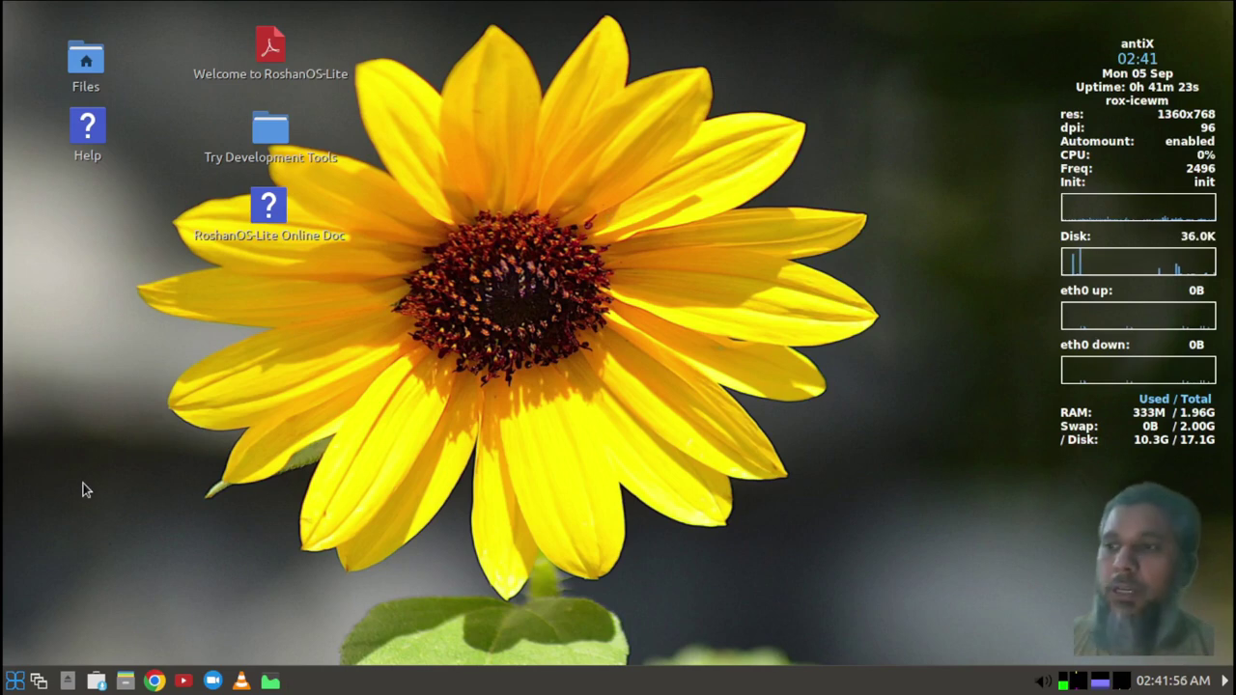
# Log out of the current desktop session.
pyautogui.click(15, 681)
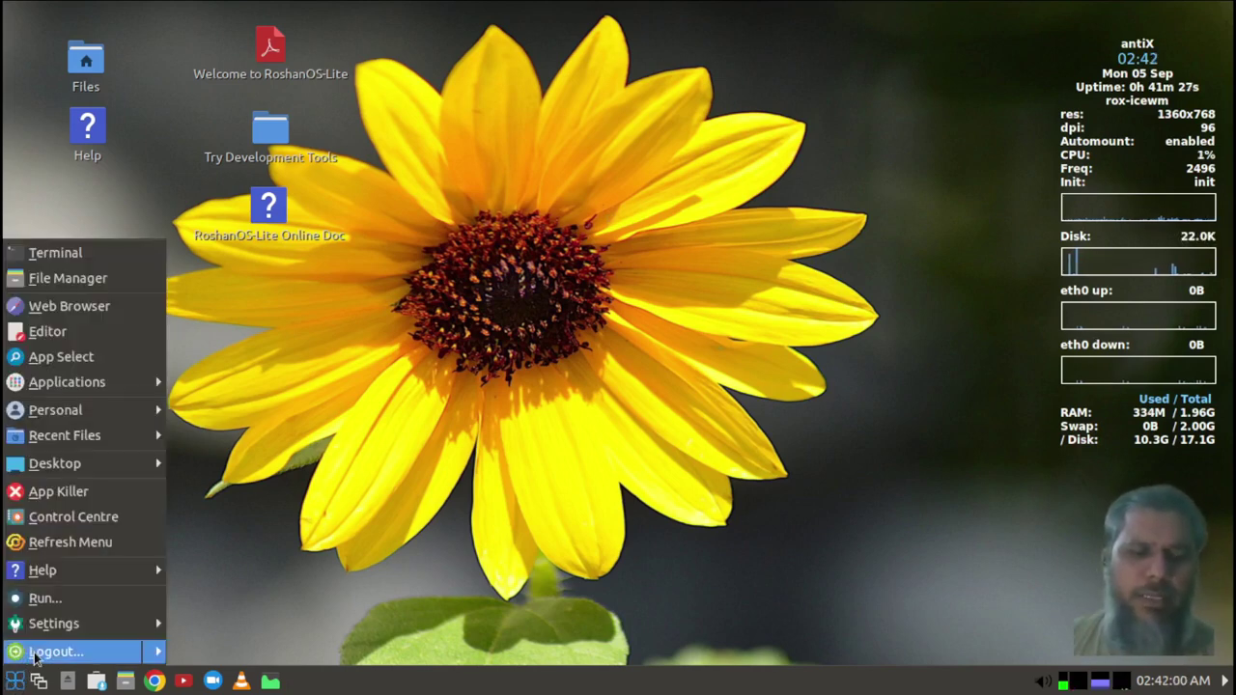
pyautogui.click(35, 654)
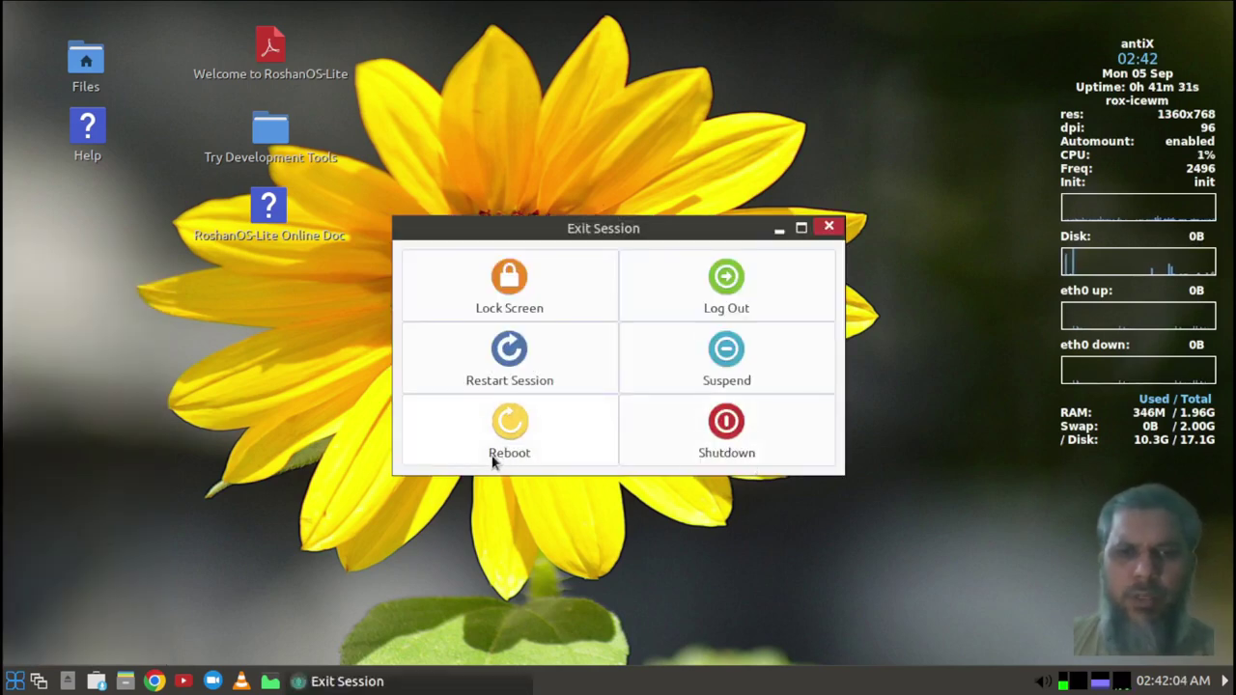
pyautogui.click(736, 280)
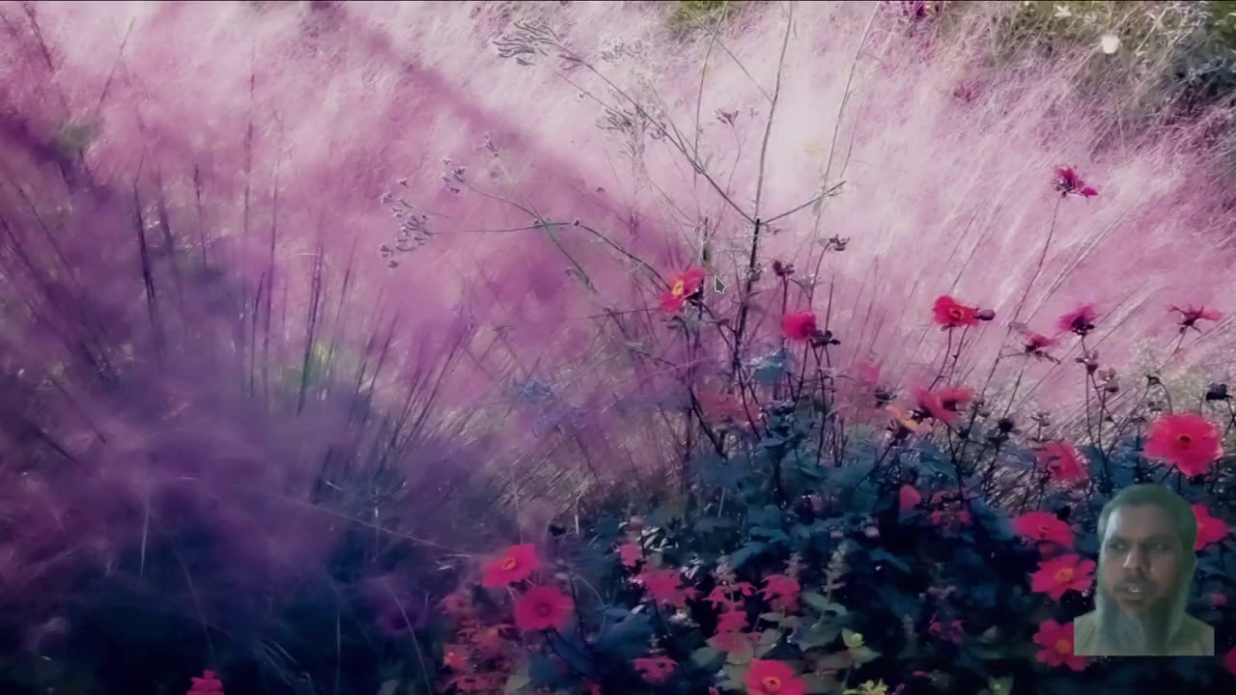